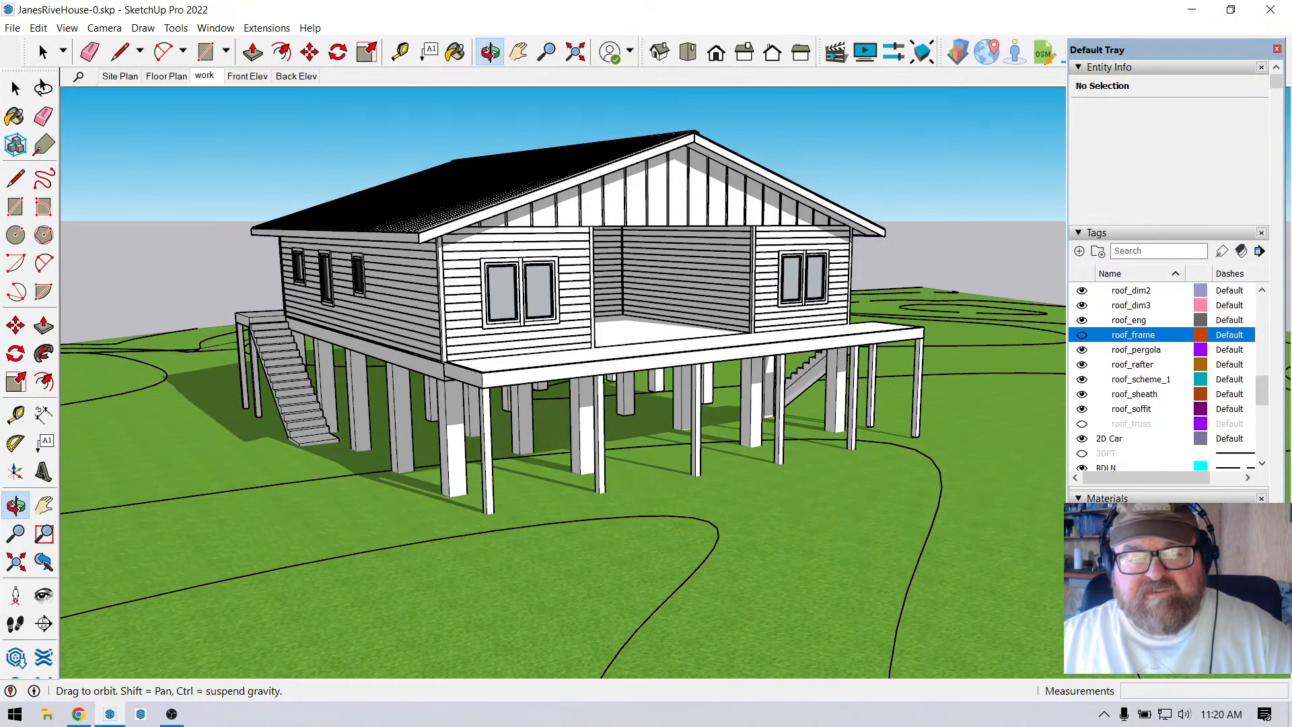
Switch to Chrome to check the live stream's status in YouTube Studio, and return to the house model in SketchUp.
middle_drag(632, 376, 690, 392)
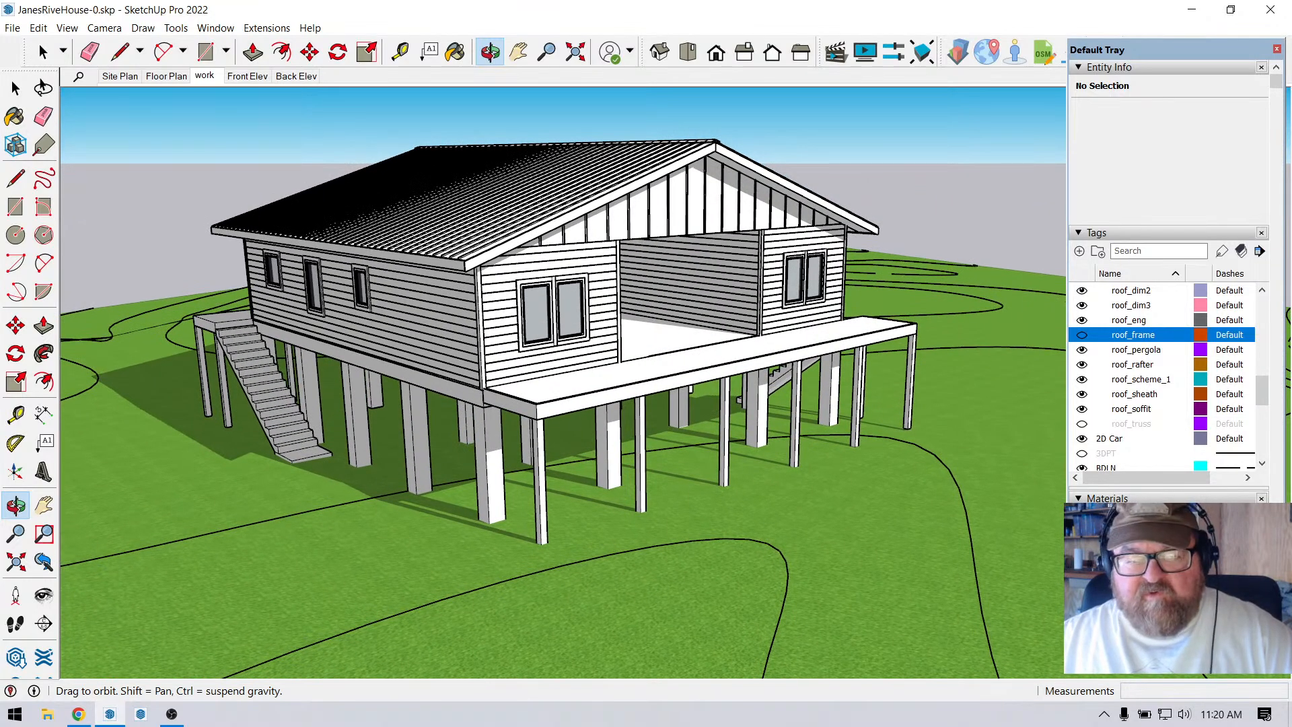
middle_drag(690, 392, 677, 384)
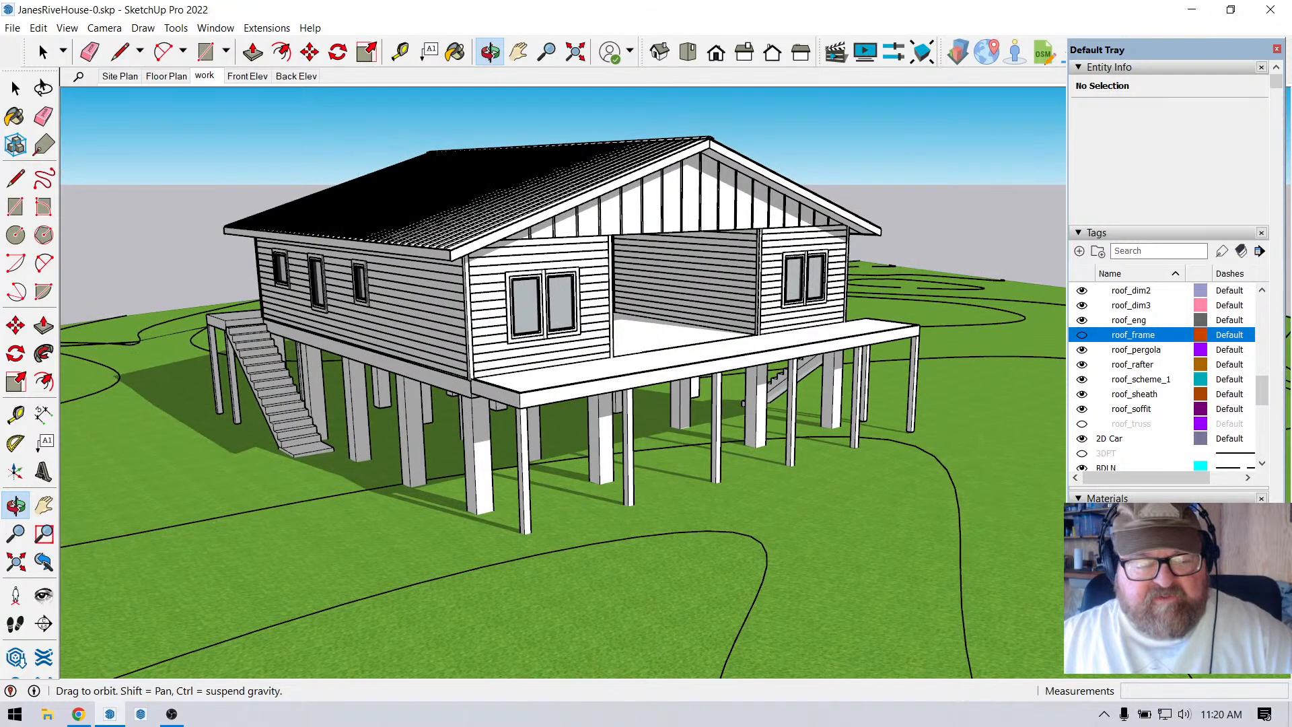
click(78, 714)
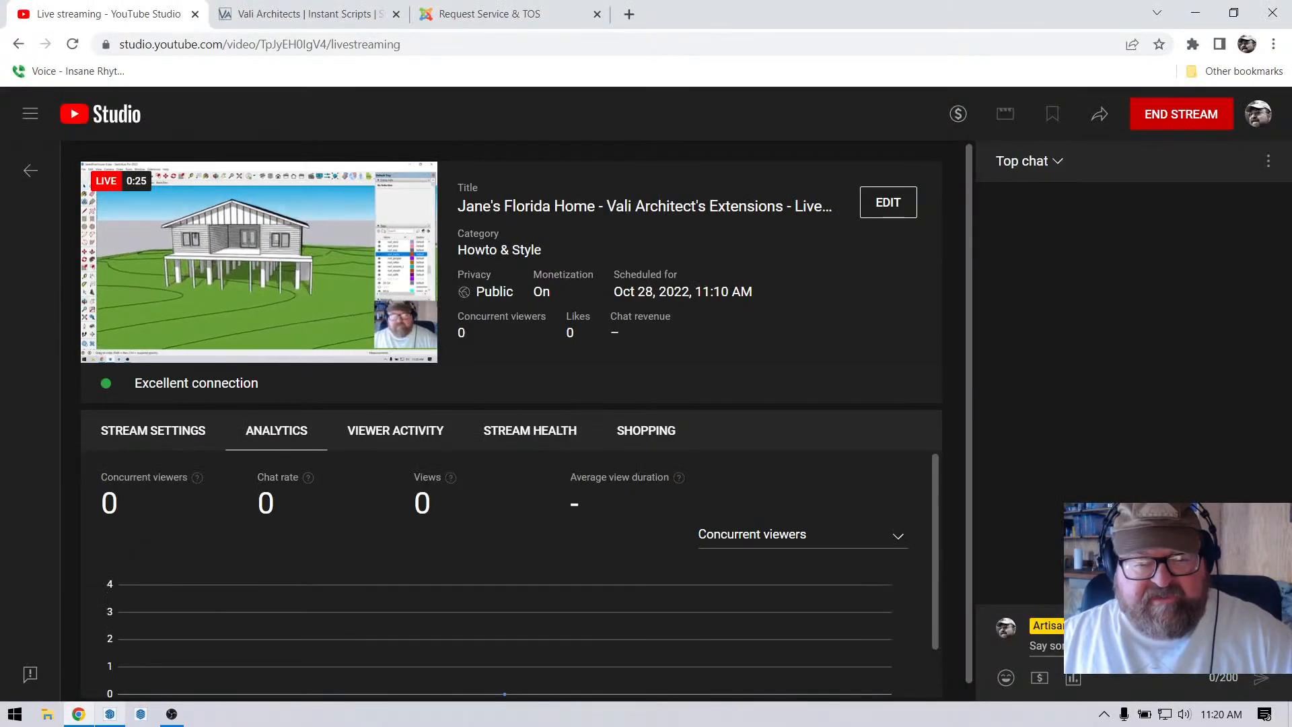
click(109, 714)
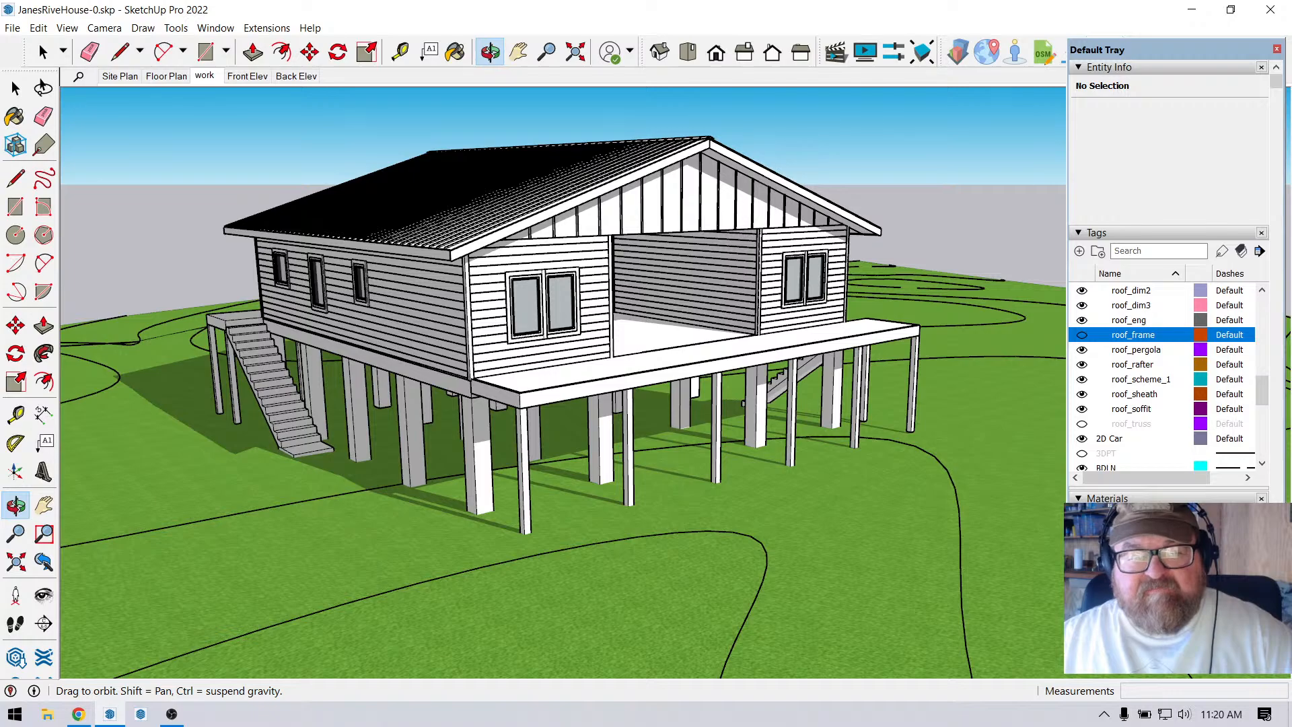
Examine the raised house's placement on the contoured terrain and the surrounding site lines.
middle_drag(564, 377, 625, 414)
scroll(466, 401, down, 8)
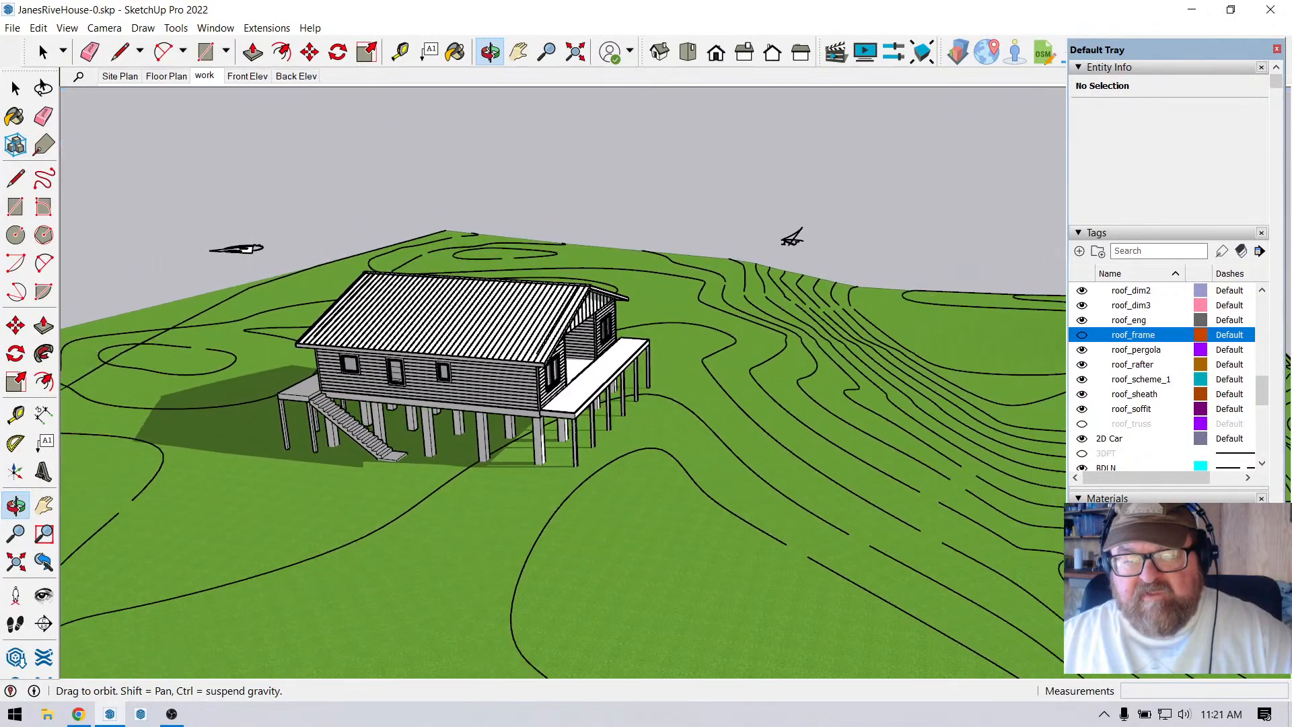
scroll(466, 400, down, 2)
middle_drag(466, 400, 430, 394)
scroll(478, 397, down, 2)
scroll(618, 458, up, 5)
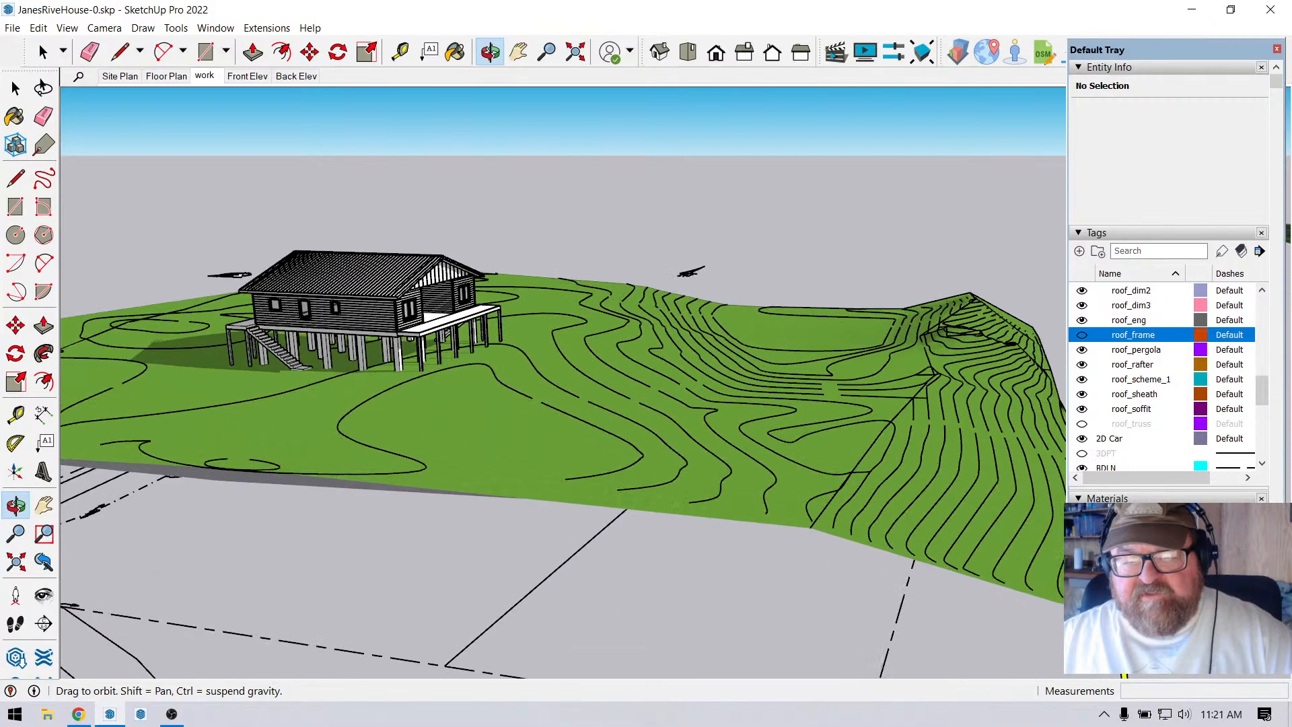
middle_drag(619, 457, 680, 524)
scroll(684, 518, down, 4)
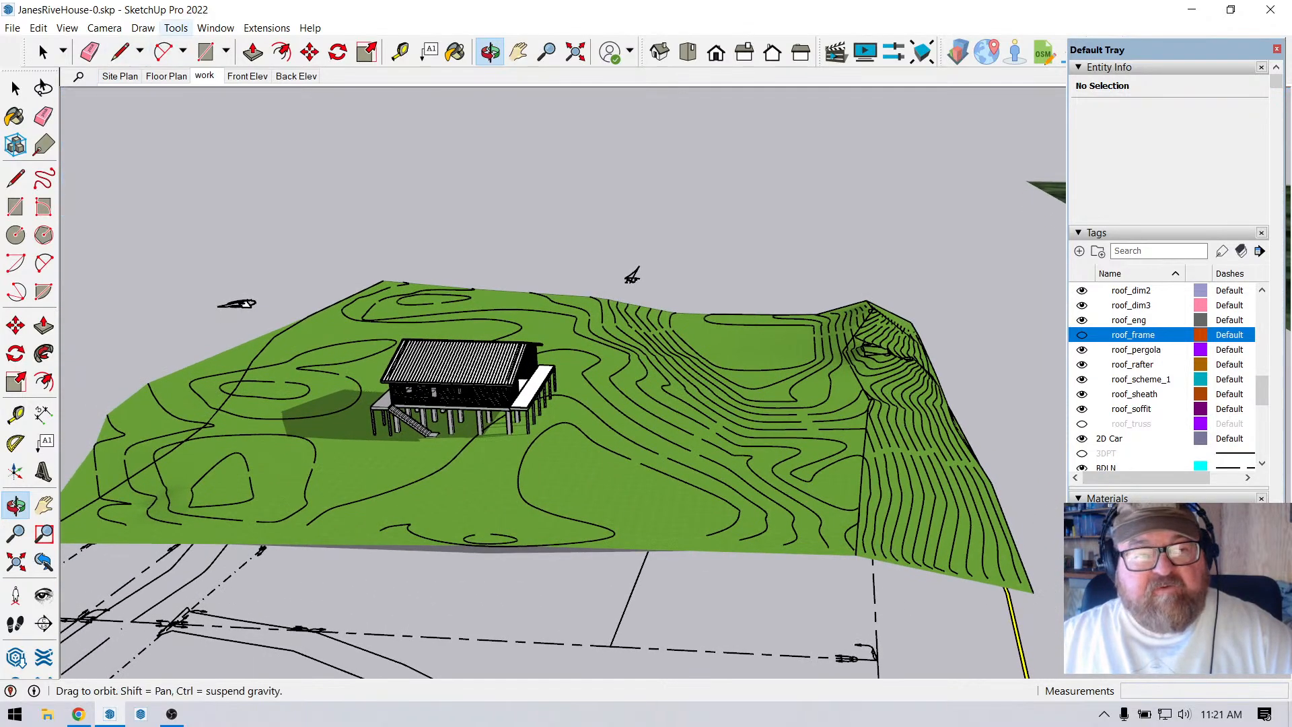
Review the Sandbox terrain creation options and inspect the contours around the house.
click(143, 28)
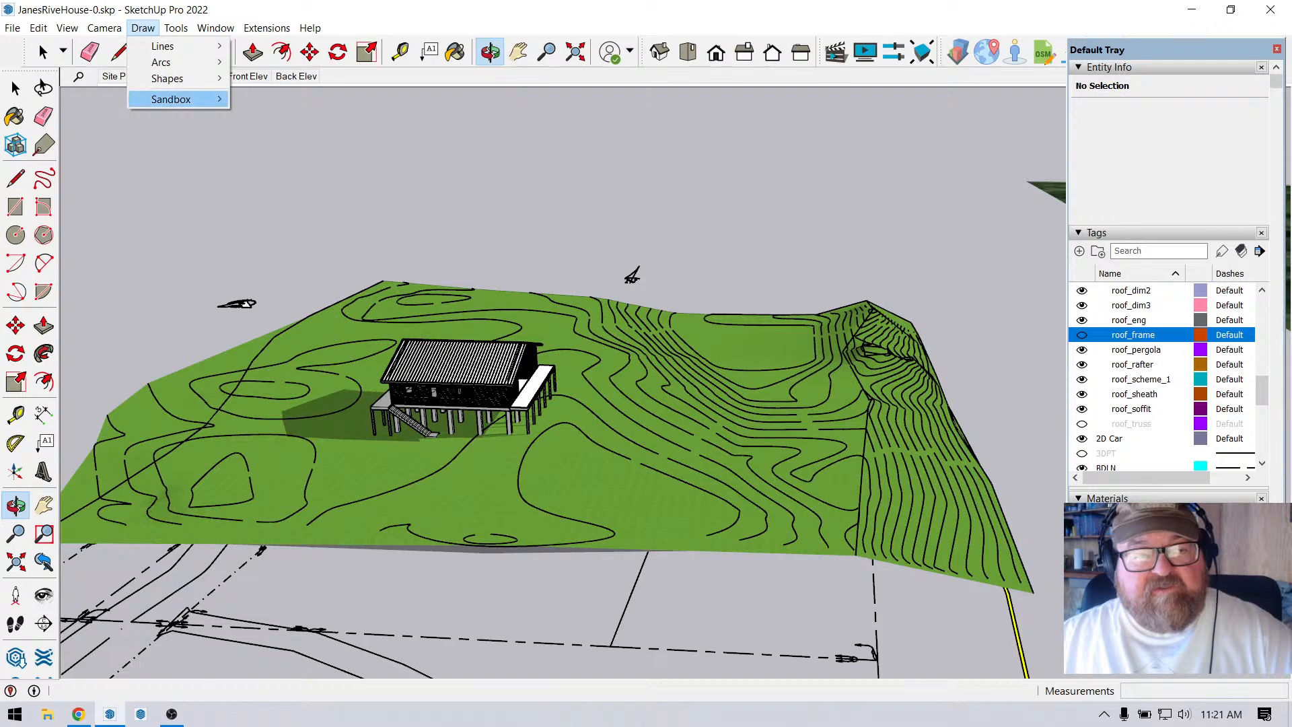
mouse_move(175, 99)
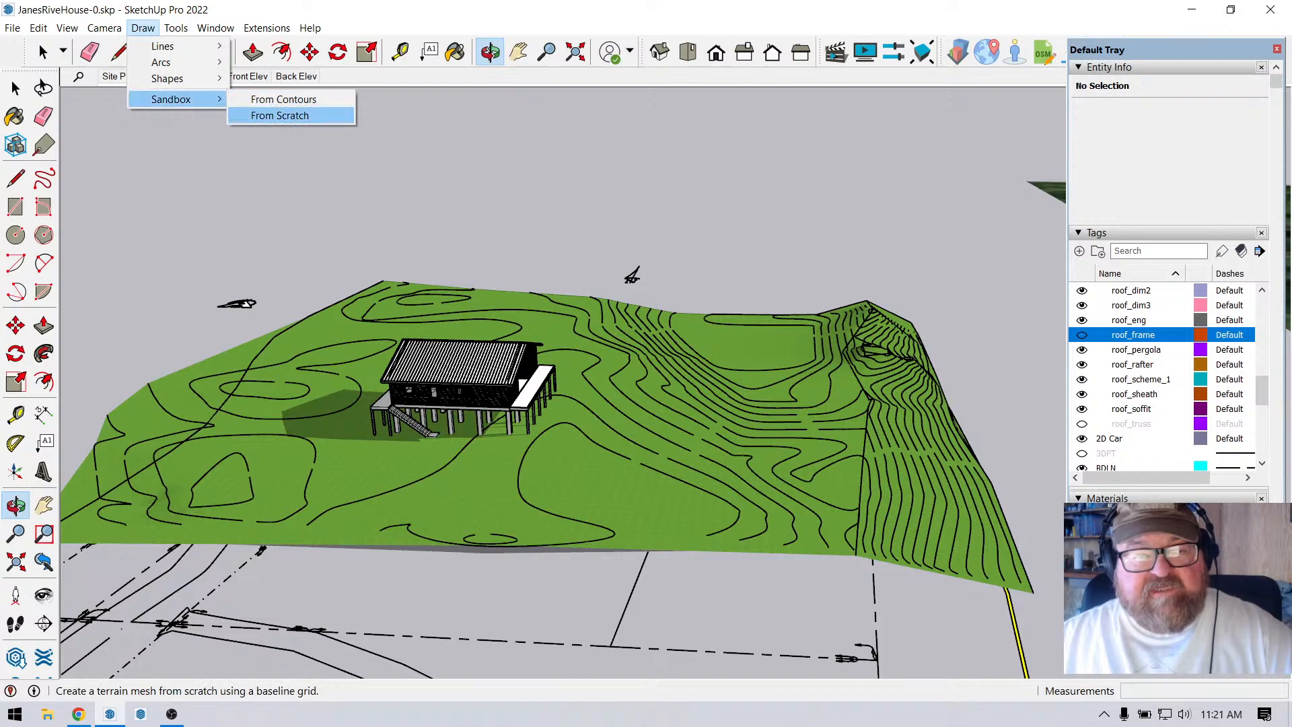
key(Escape)
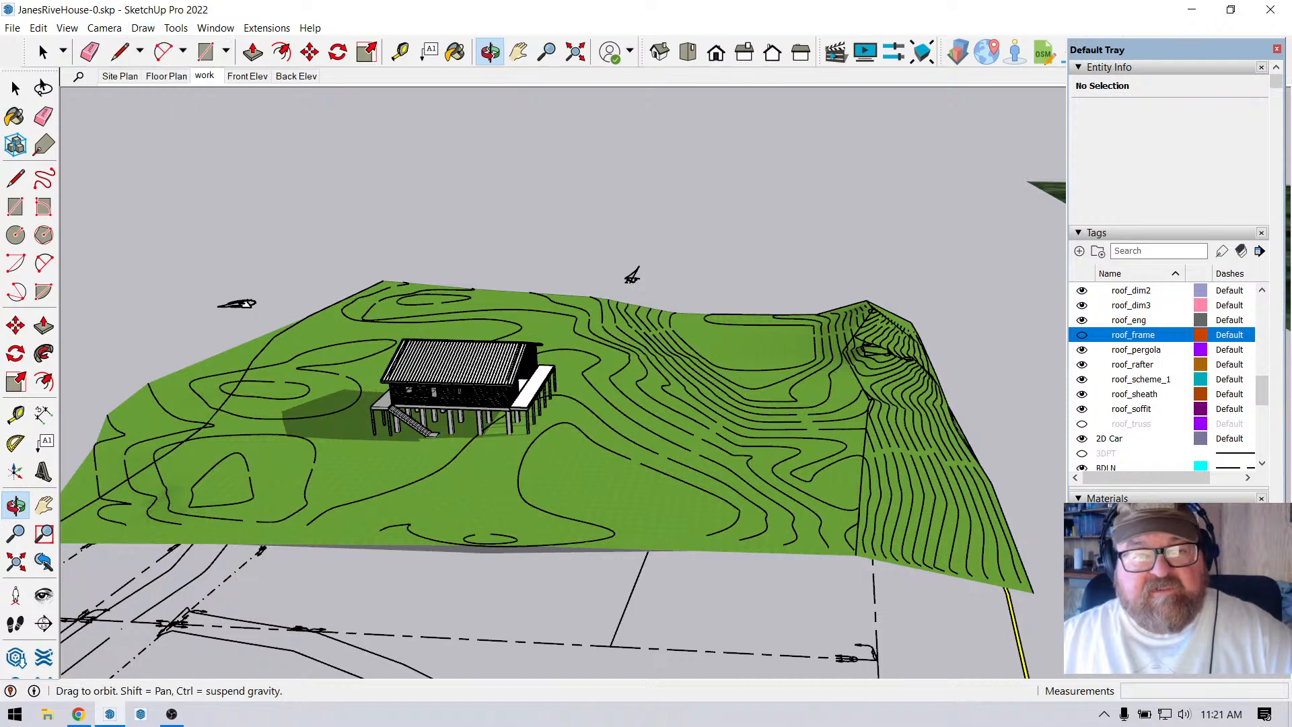
middle_drag(645, 444, 571, 394)
middle_drag(222, 404, 376, 457)
scroll(377, 458, up, 3)
middle_drag(605, 430, 645, 380)
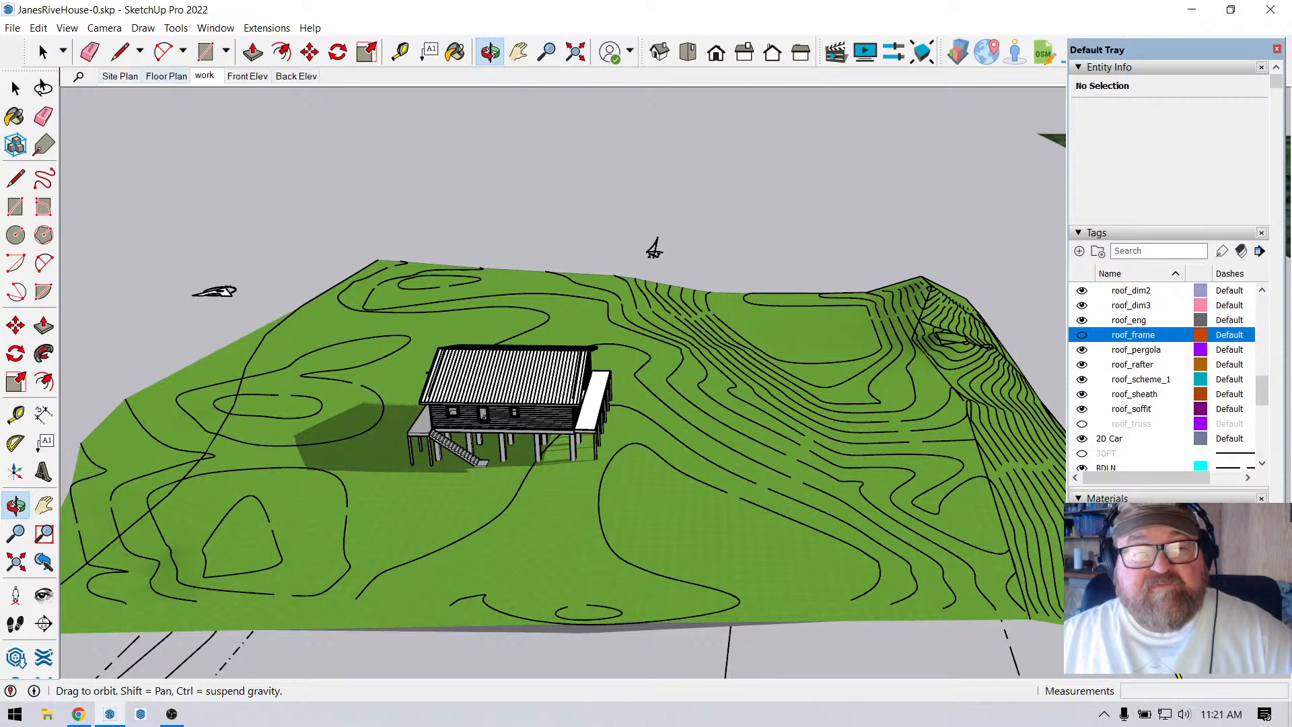
Show the Site Plan scene and adjust the opacity of the terrain's Grass Dark Green material.
click(120, 76)
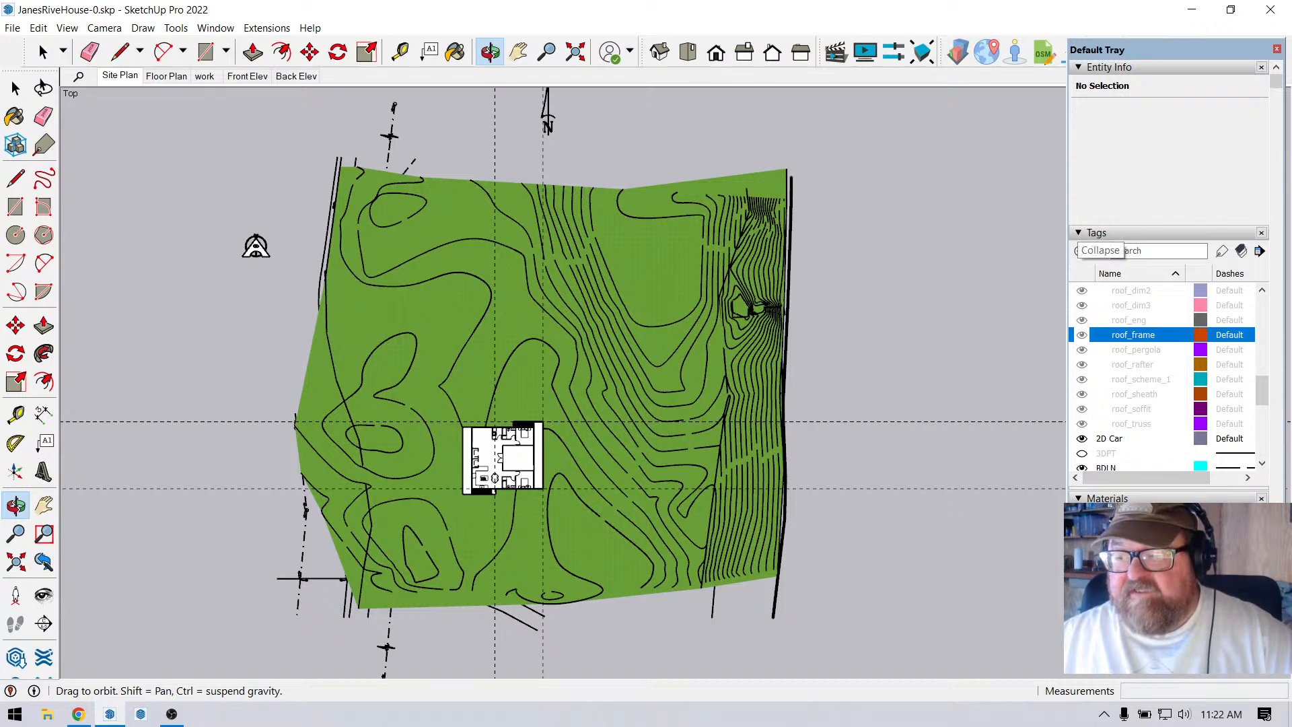
click(1098, 233)
click(1112, 332)
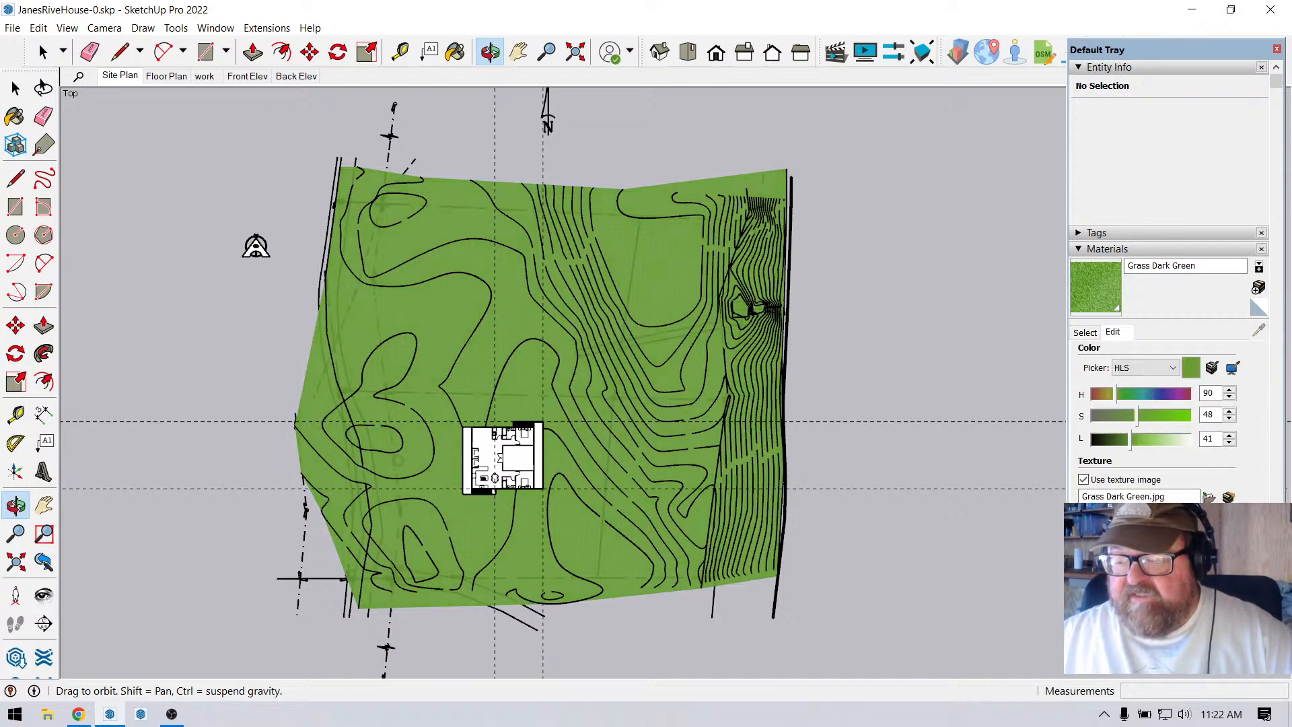
drag(1182, 584, 1126, 584)
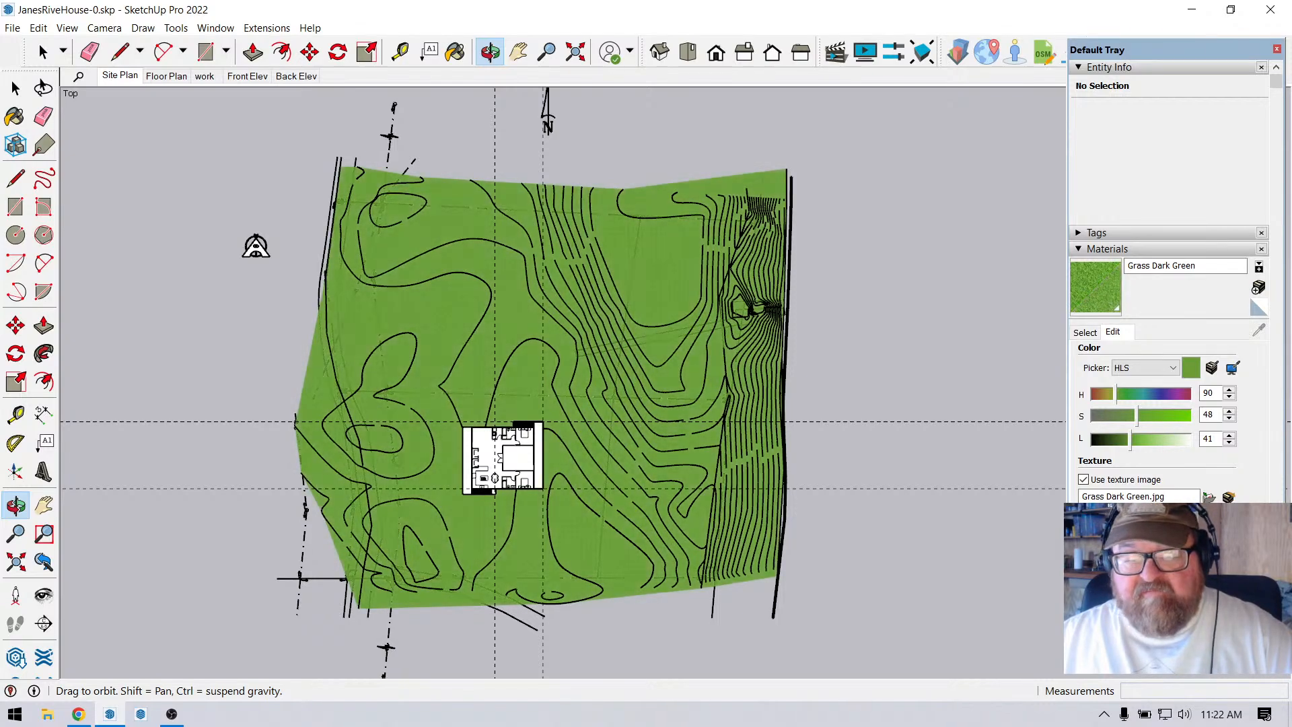
Return to the work scene and inspect the front deck corner and its side stairs up close.
middle_drag(605, 437, 255, 209)
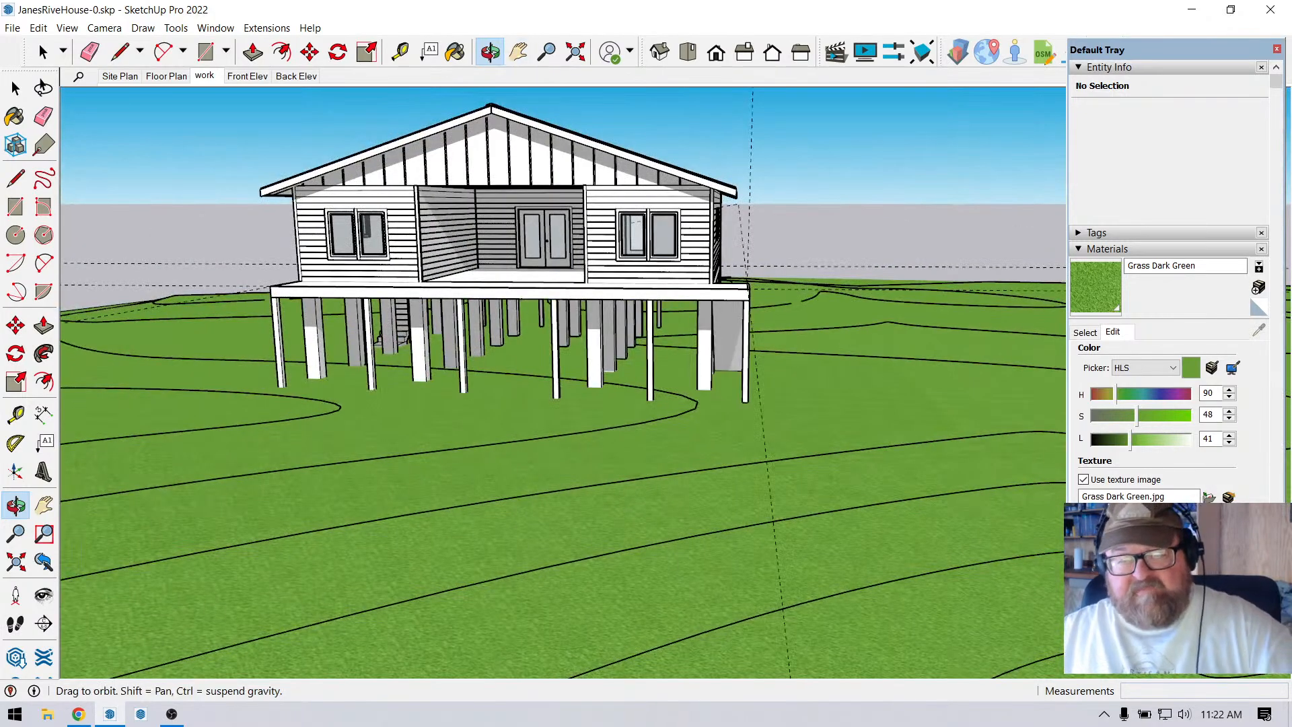
drag(538, 376, 659, 457)
drag(538, 431, 430, 430)
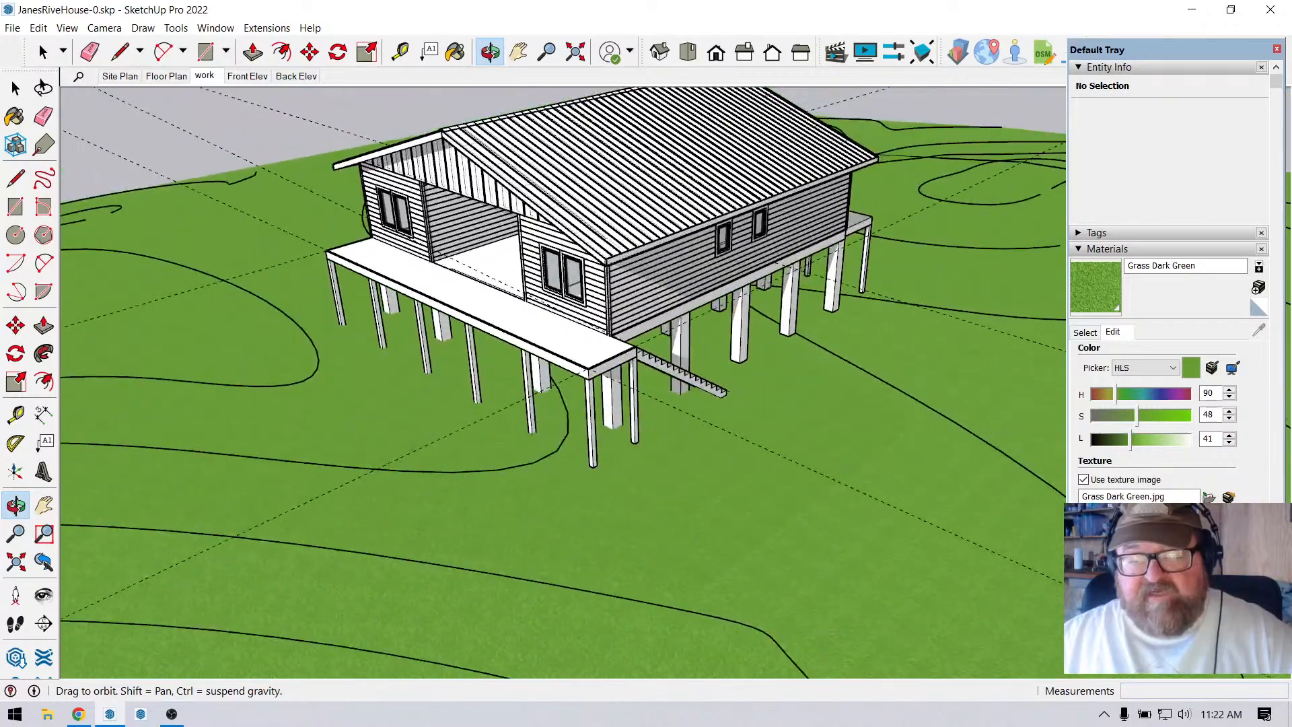
scroll(556, 323, up, 3)
scroll(605, 387, up, 5)
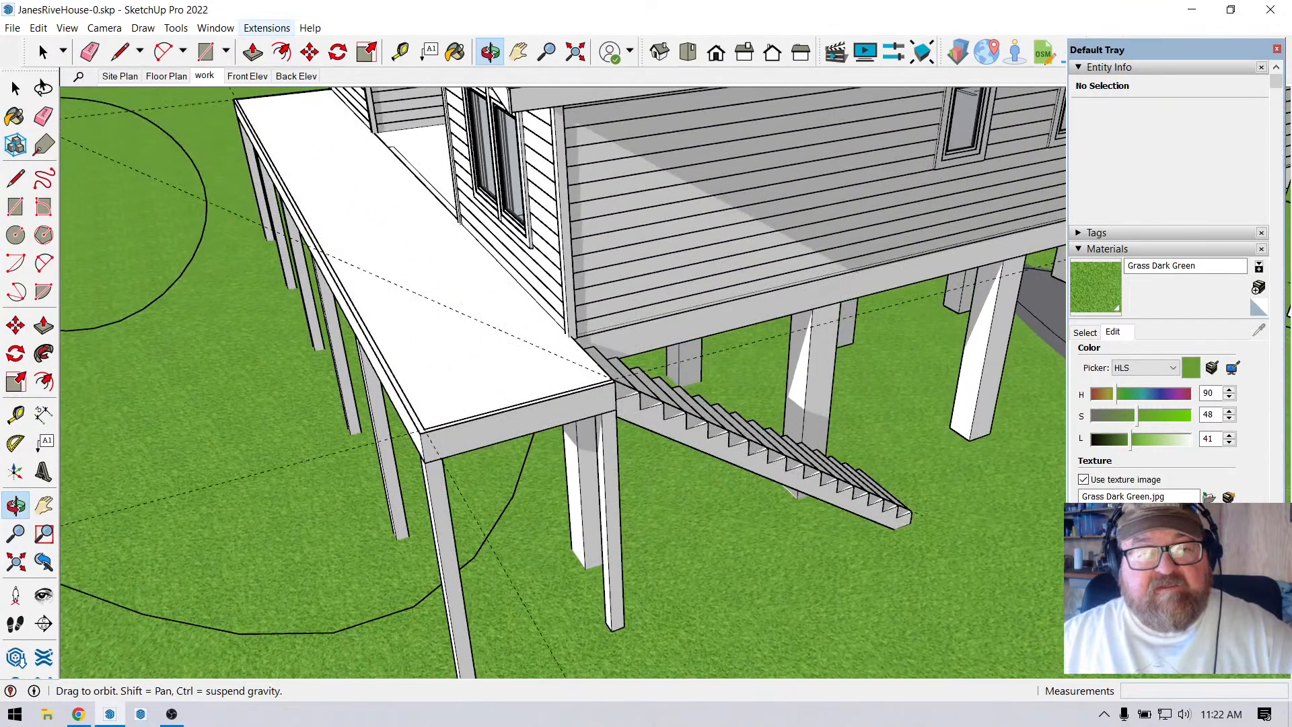
Review the Instant tools offered by the Vali Architects extensions, from Fence Railing through Cladding.
click(266, 28)
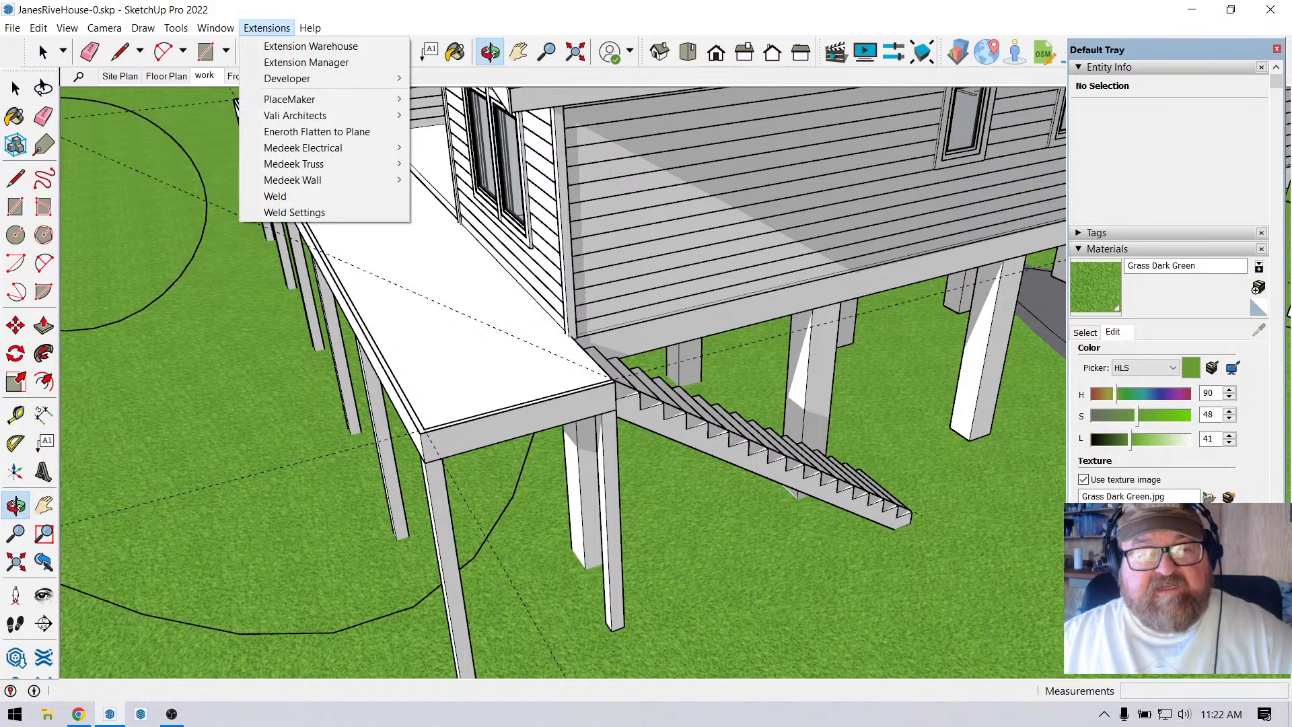
mouse_move(294, 115)
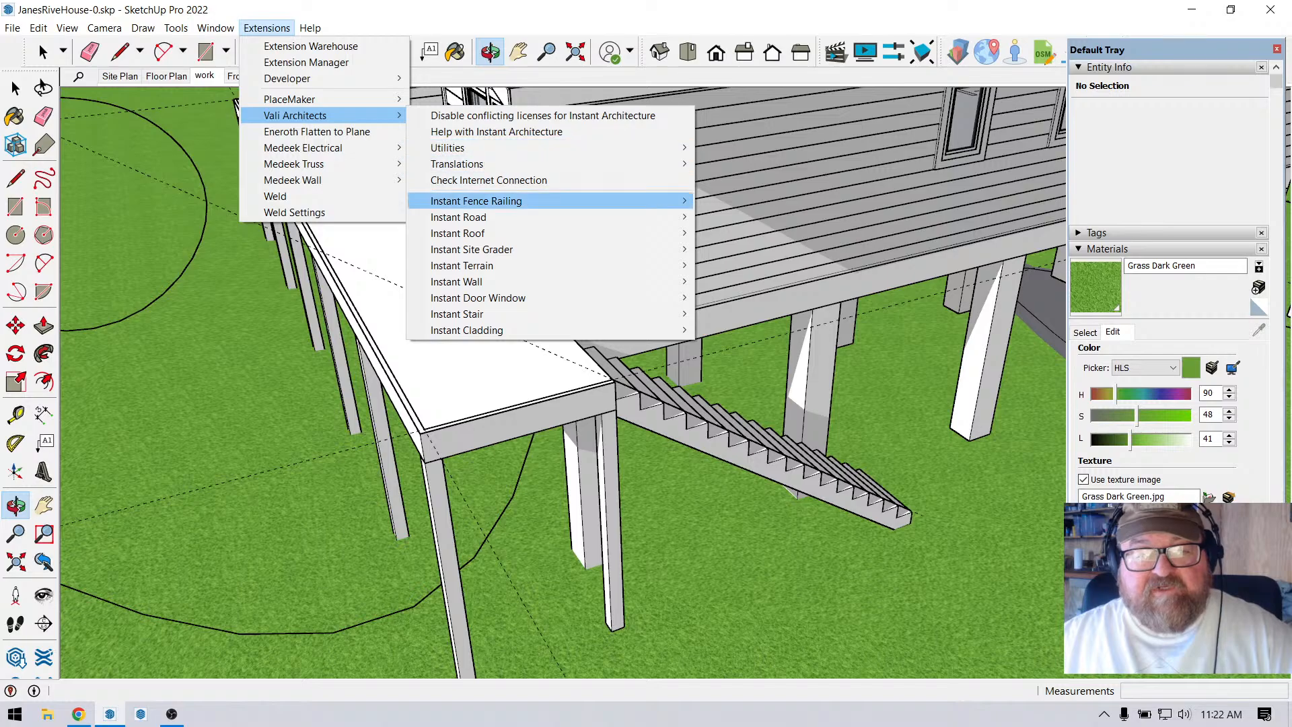
mouse_move(476, 200)
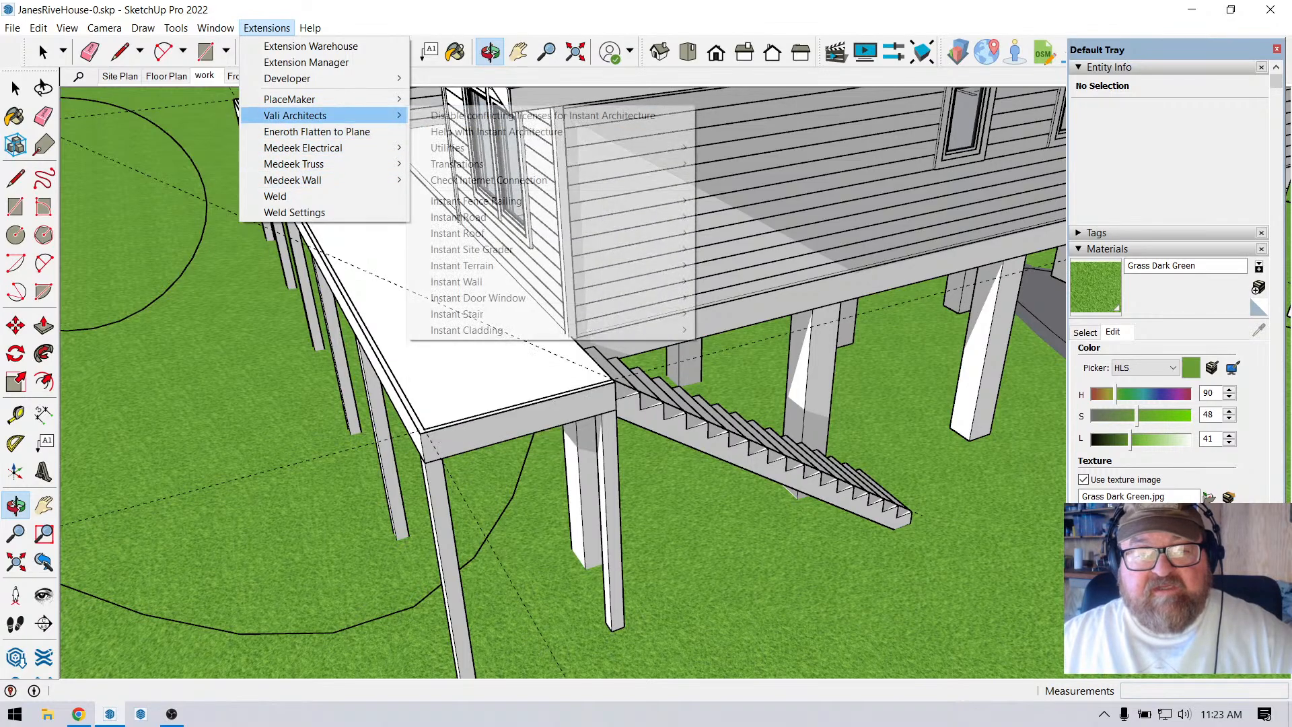
mouse_move(457, 147)
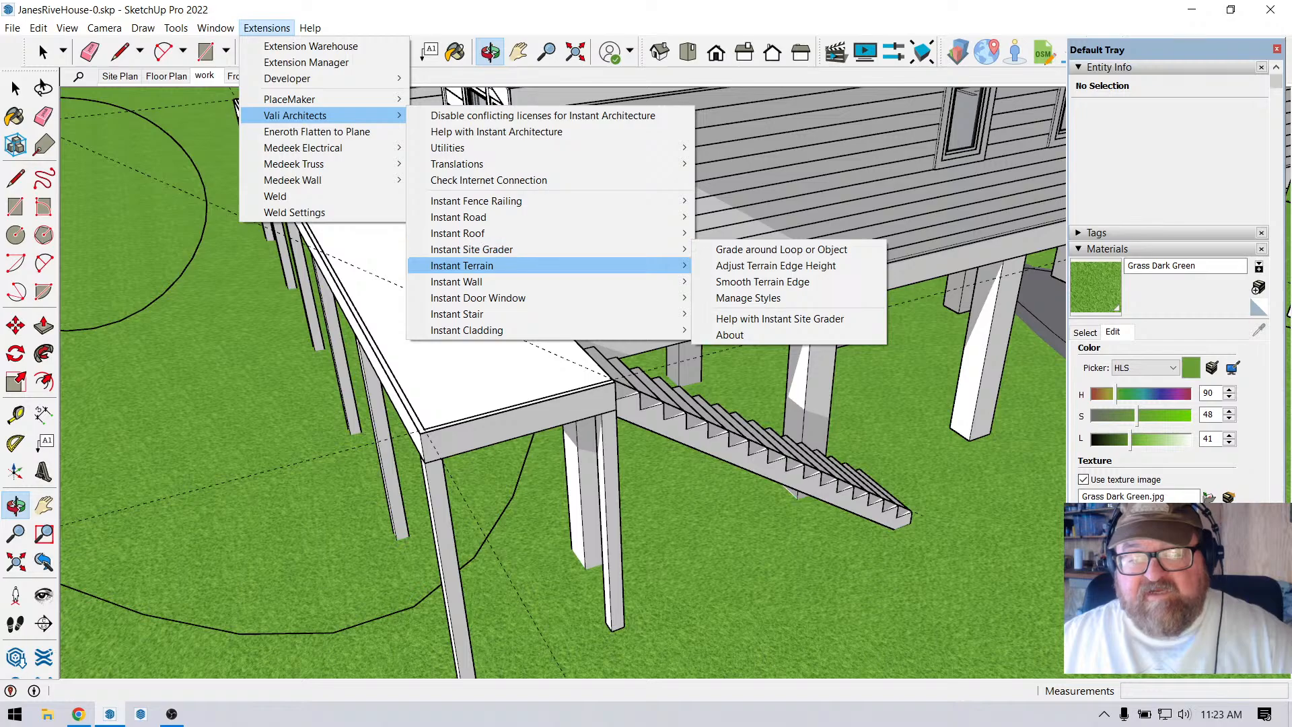
mouse_move(461, 265)
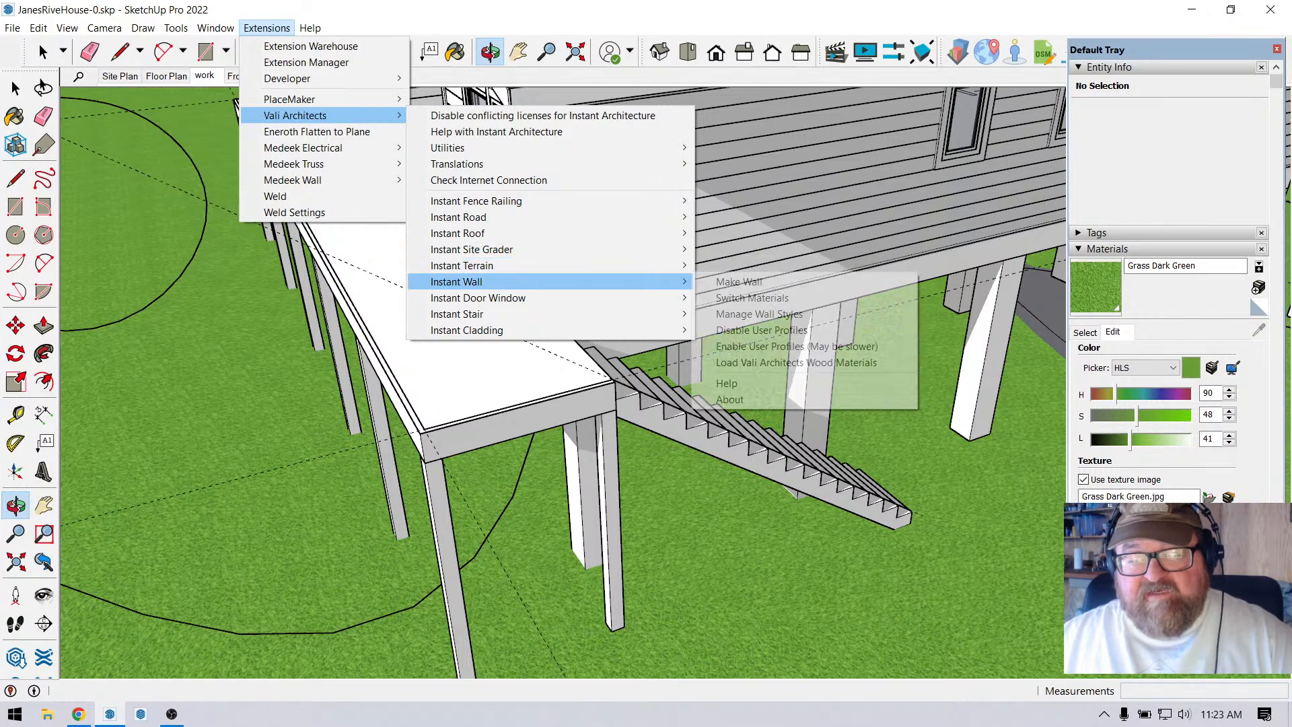
mouse_move(477, 297)
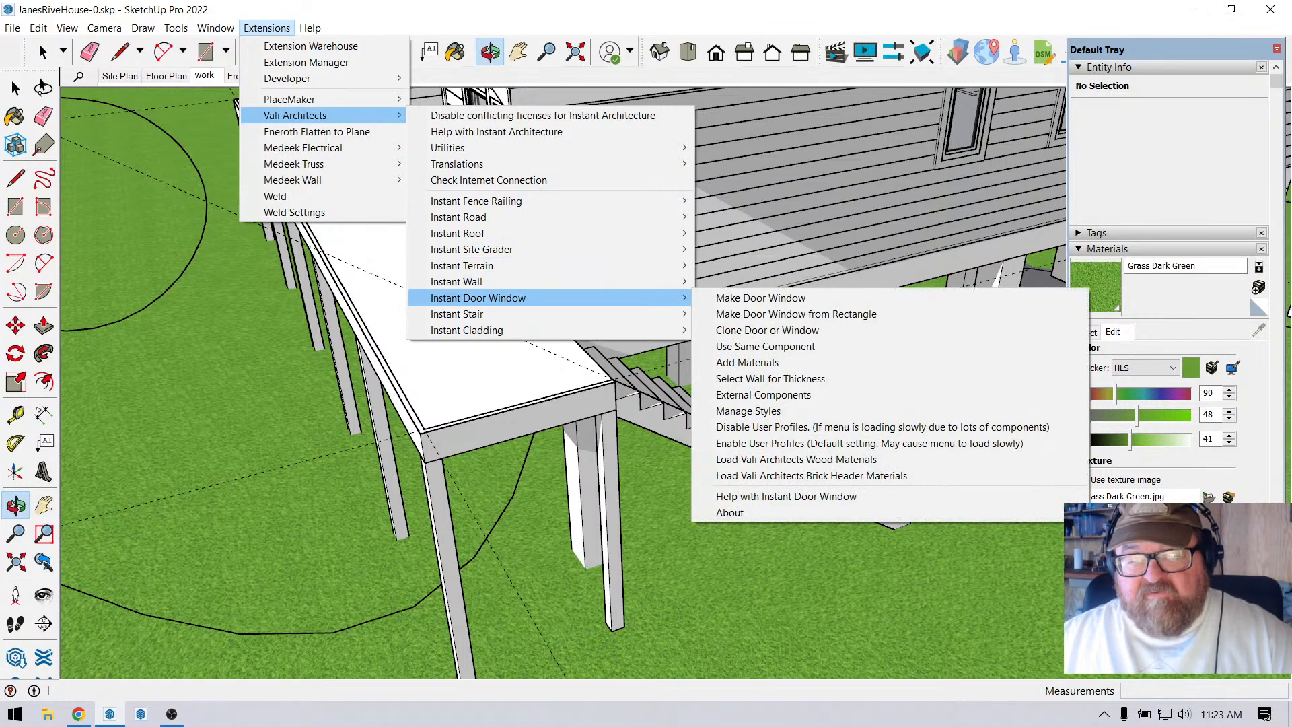
mouse_move(466, 330)
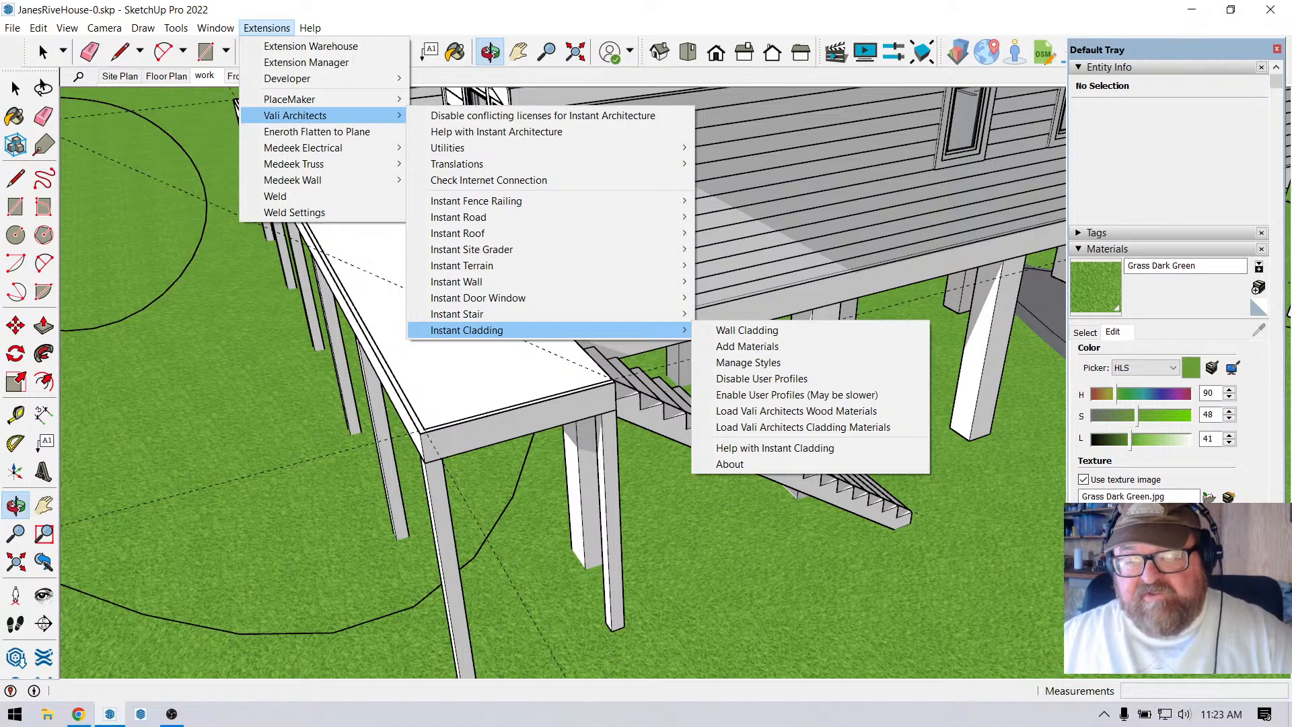
Open Instant Cladding, browse its preset wall cladding styles, and cancel without creating cladding.
key(Return)
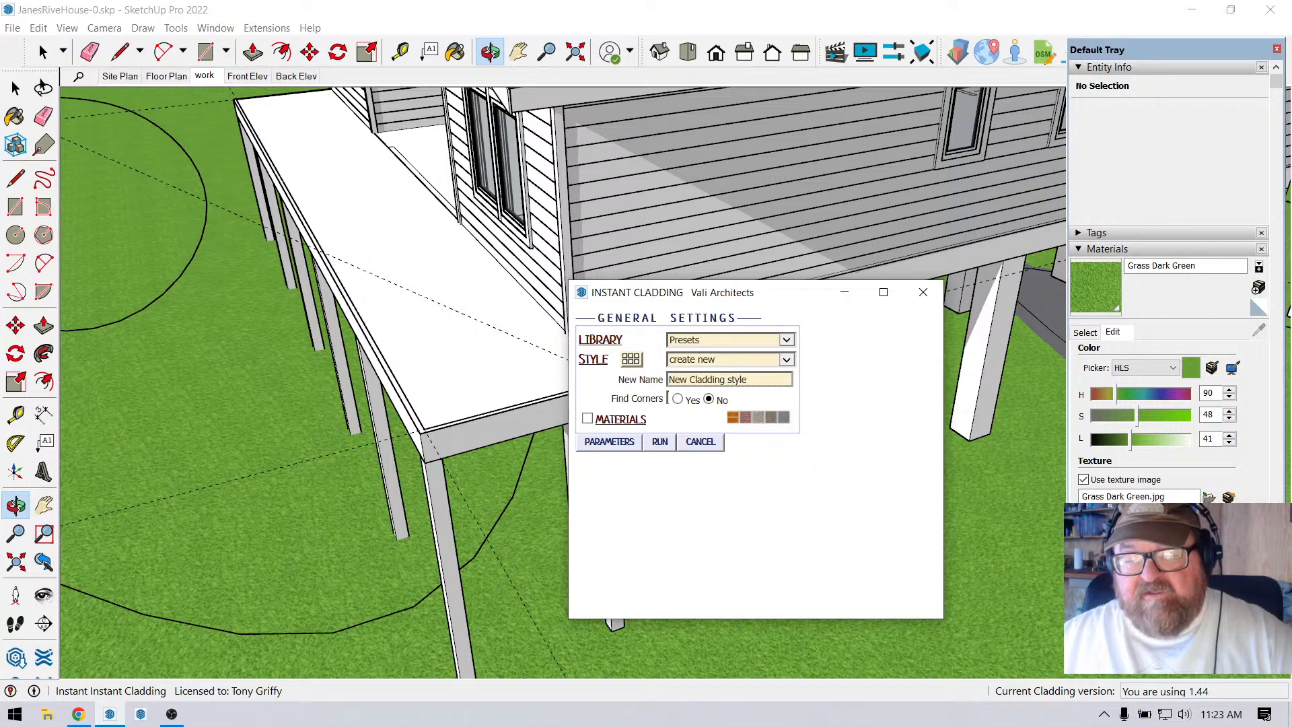
click(631, 359)
scroll(303, 303, down, 3)
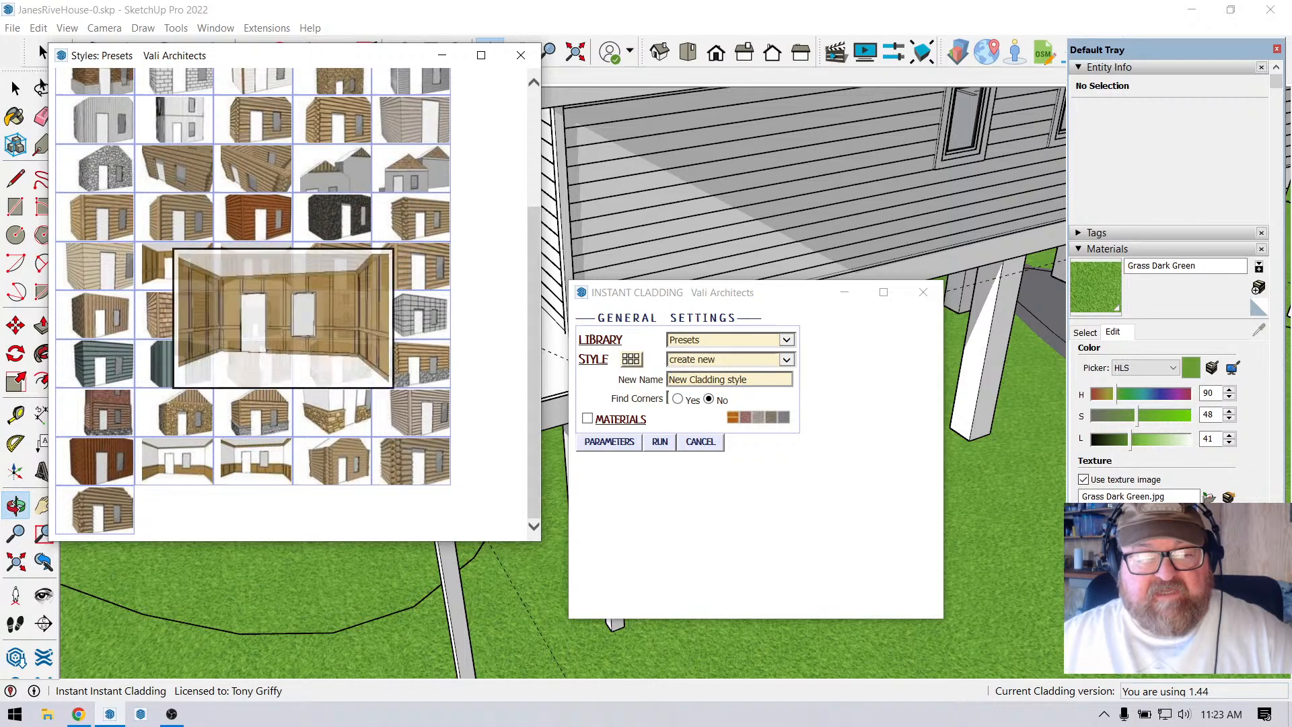
scroll(256, 302, up, 3)
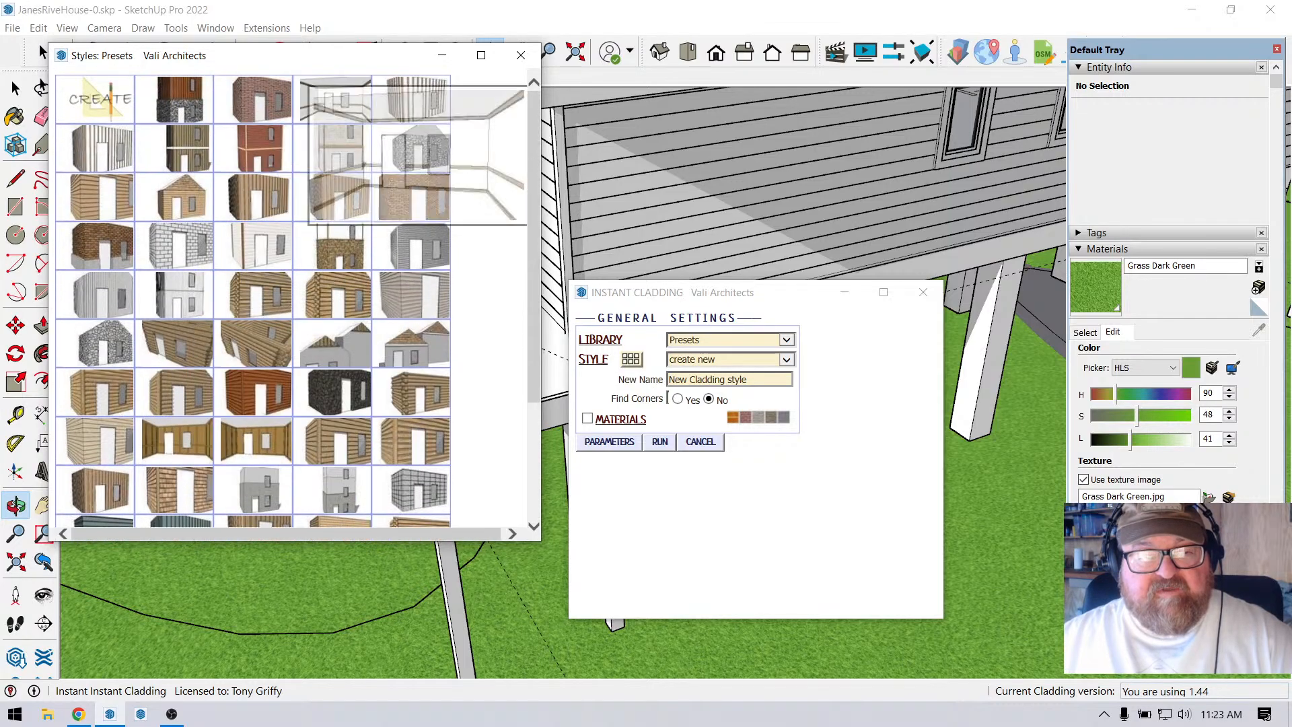
click(520, 55)
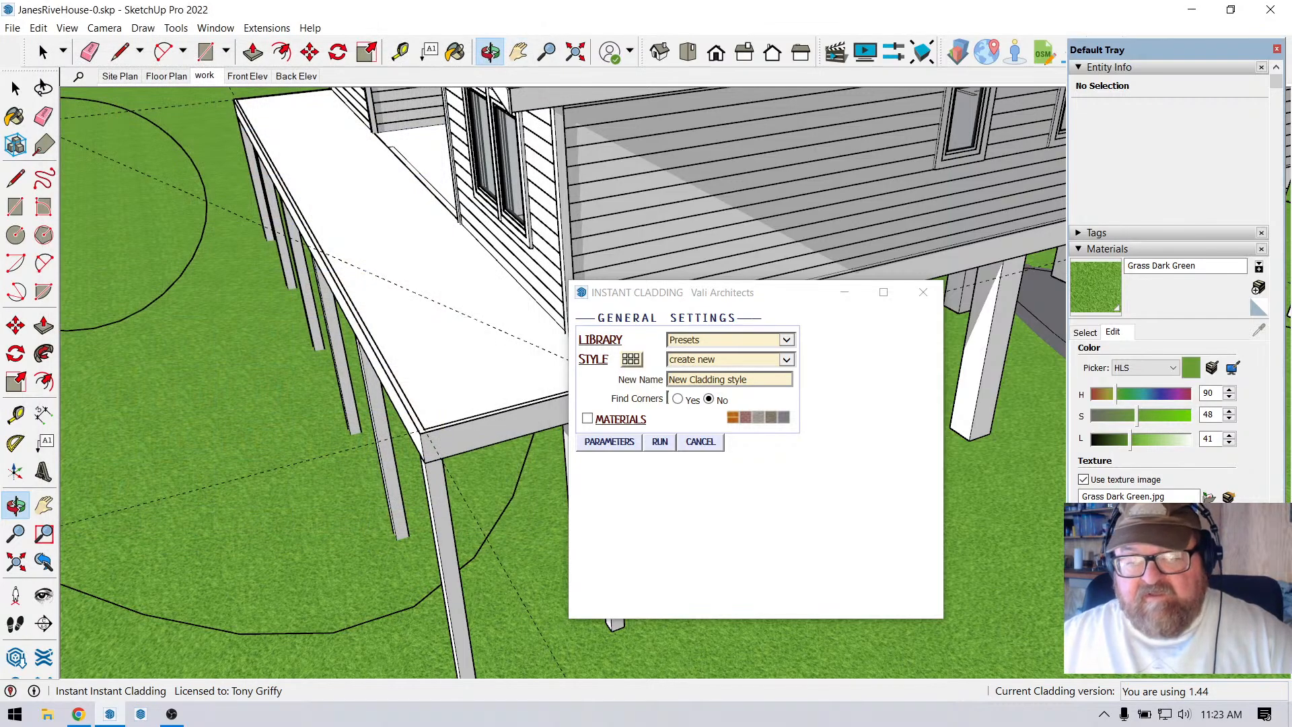
click(701, 442)
Examine the front deck corner, the guide lines crossing it and the adjoining side stairs up close.
scroll(565, 363, down, 2)
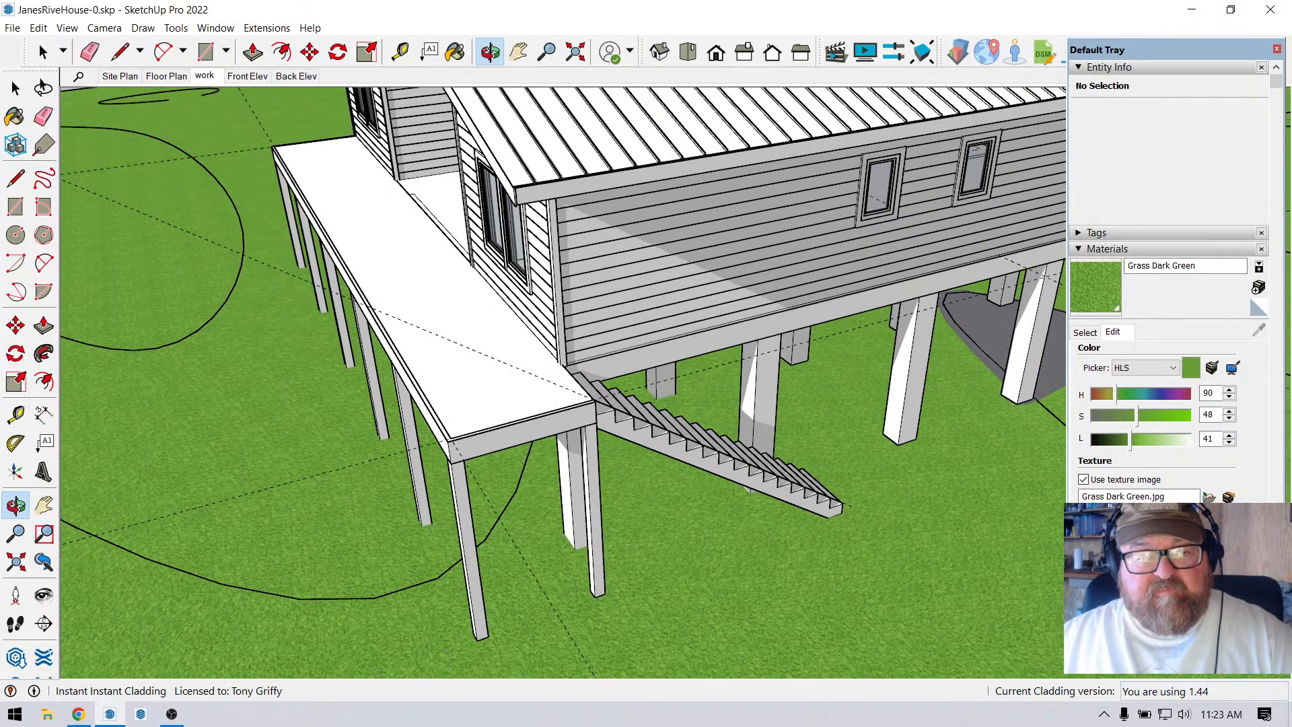
scroll(420, 309, up, 2)
scroll(323, 417, up, 1)
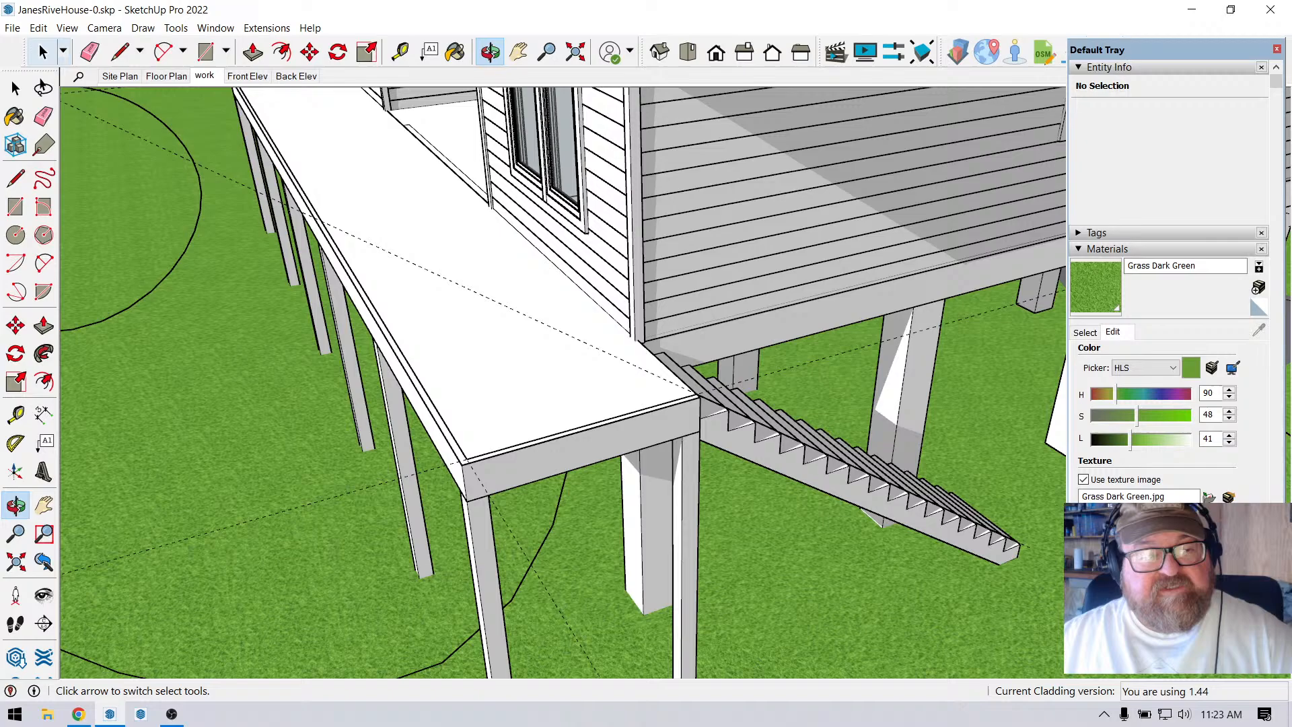
click(43, 52)
scroll(528, 458, up, 2)
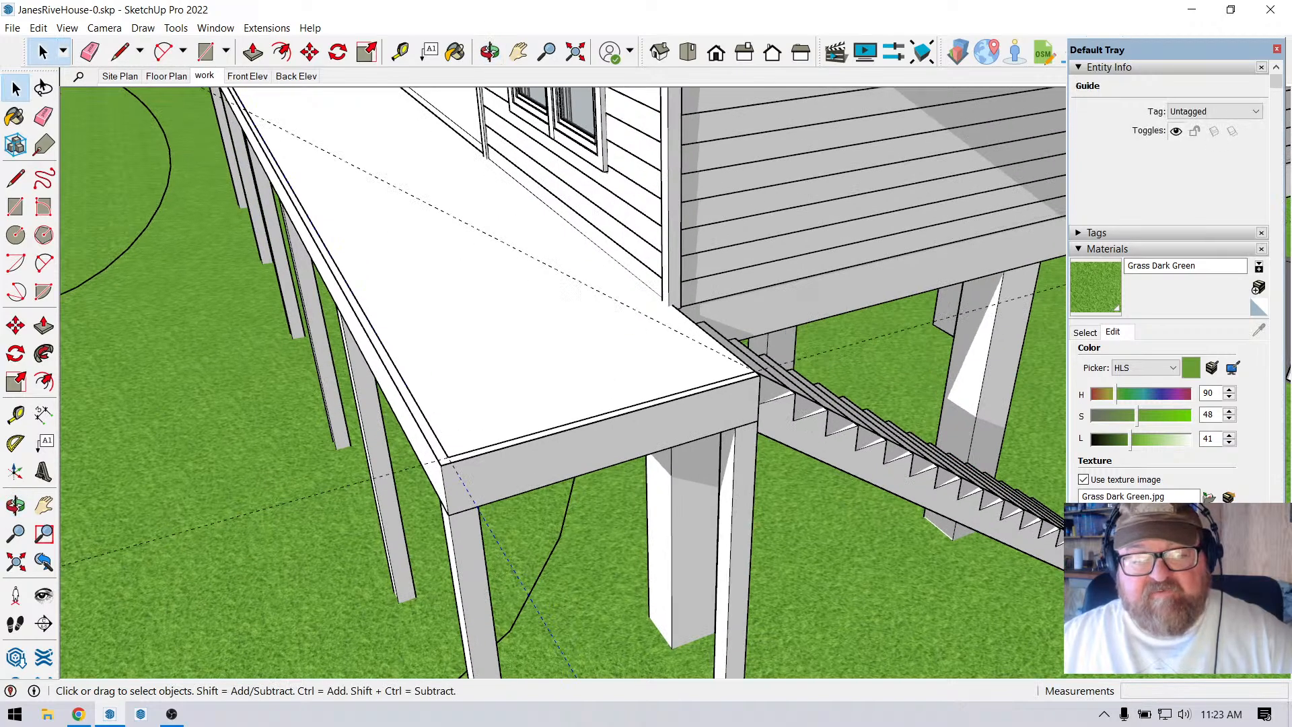
scroll(407, 516, down, 1)
scroll(737, 388, up, 3)
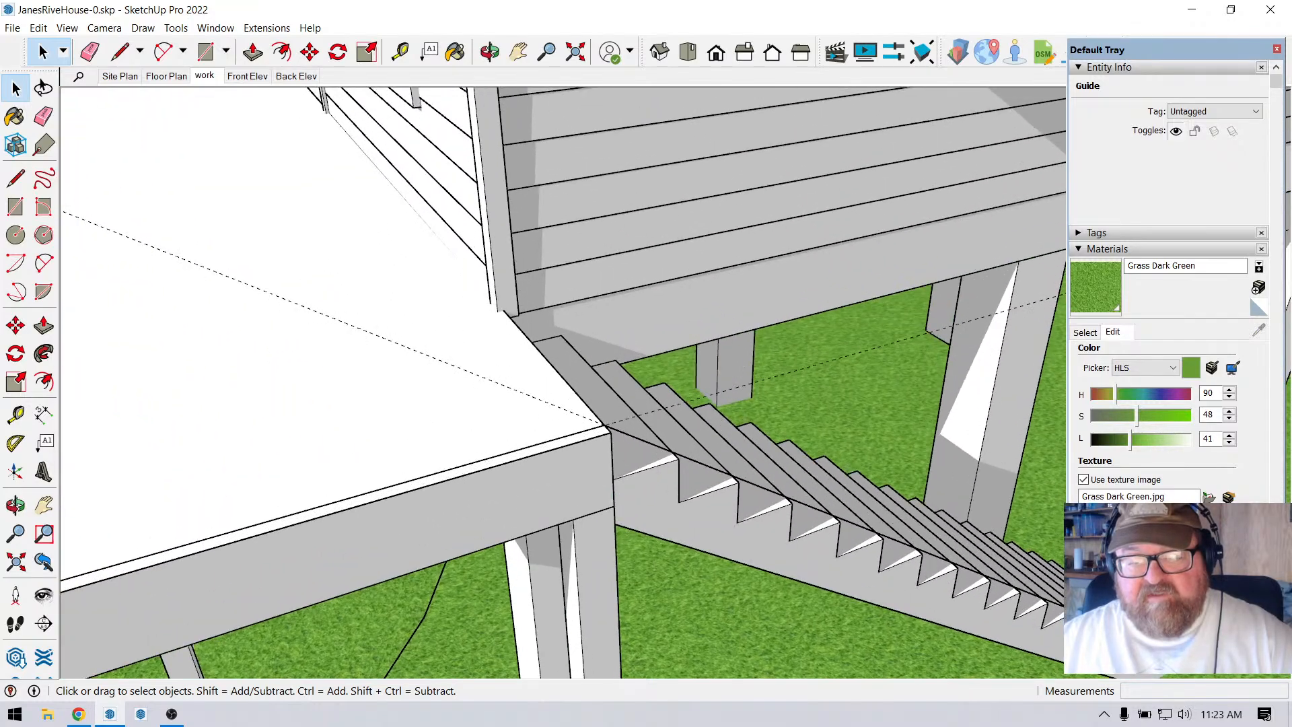
scroll(726, 484, down, 3)
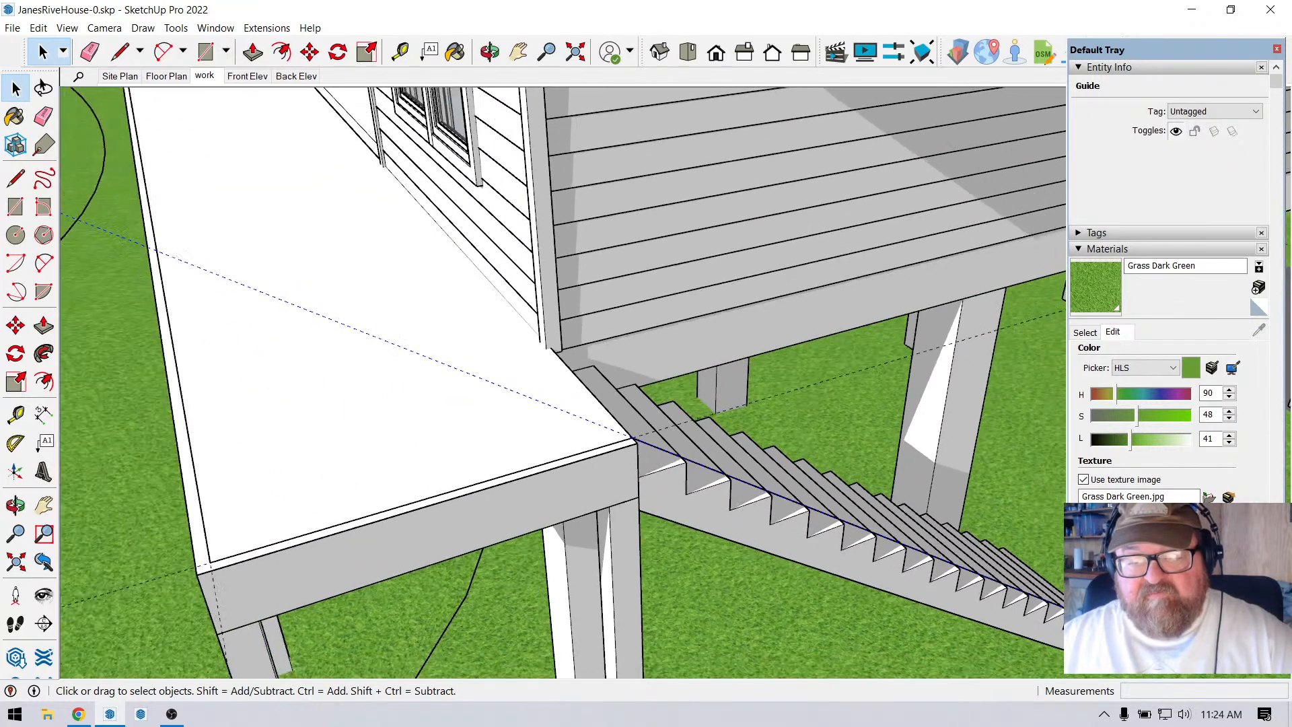
scroll(508, 471, up, 2)
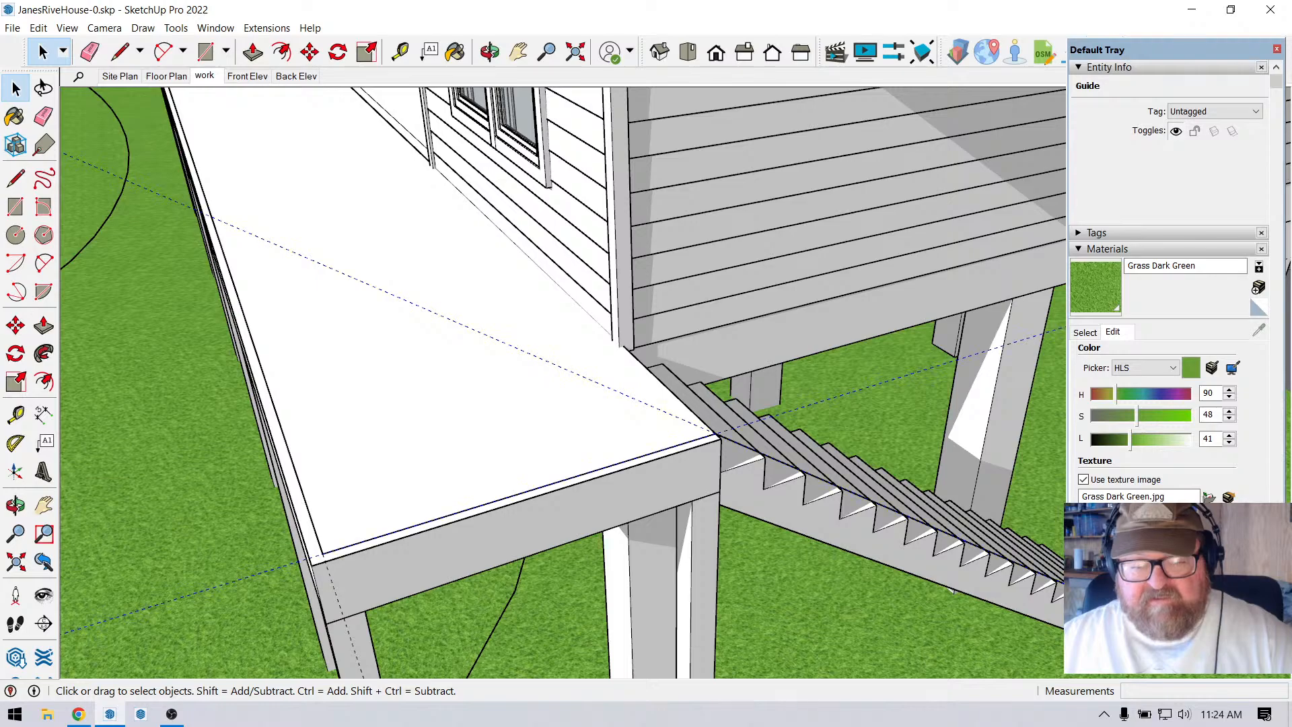
scroll(508, 501, down, 2)
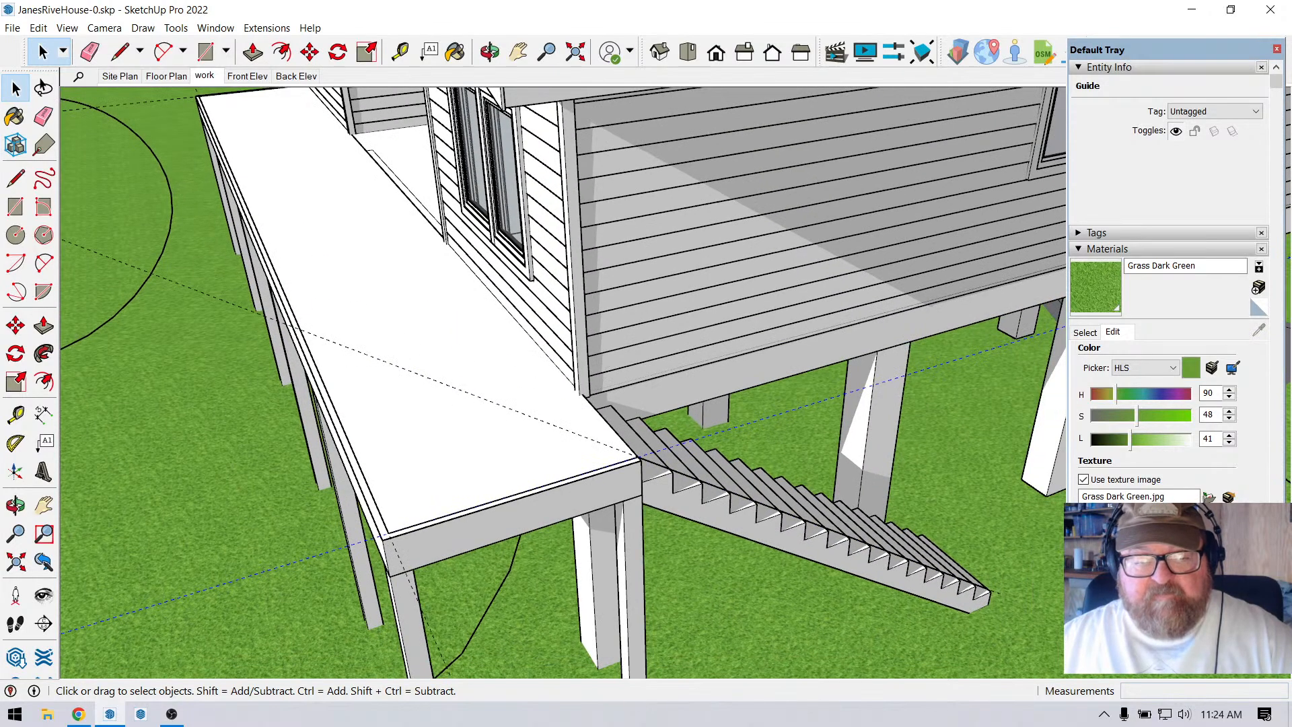
scroll(404, 538, up, 4)
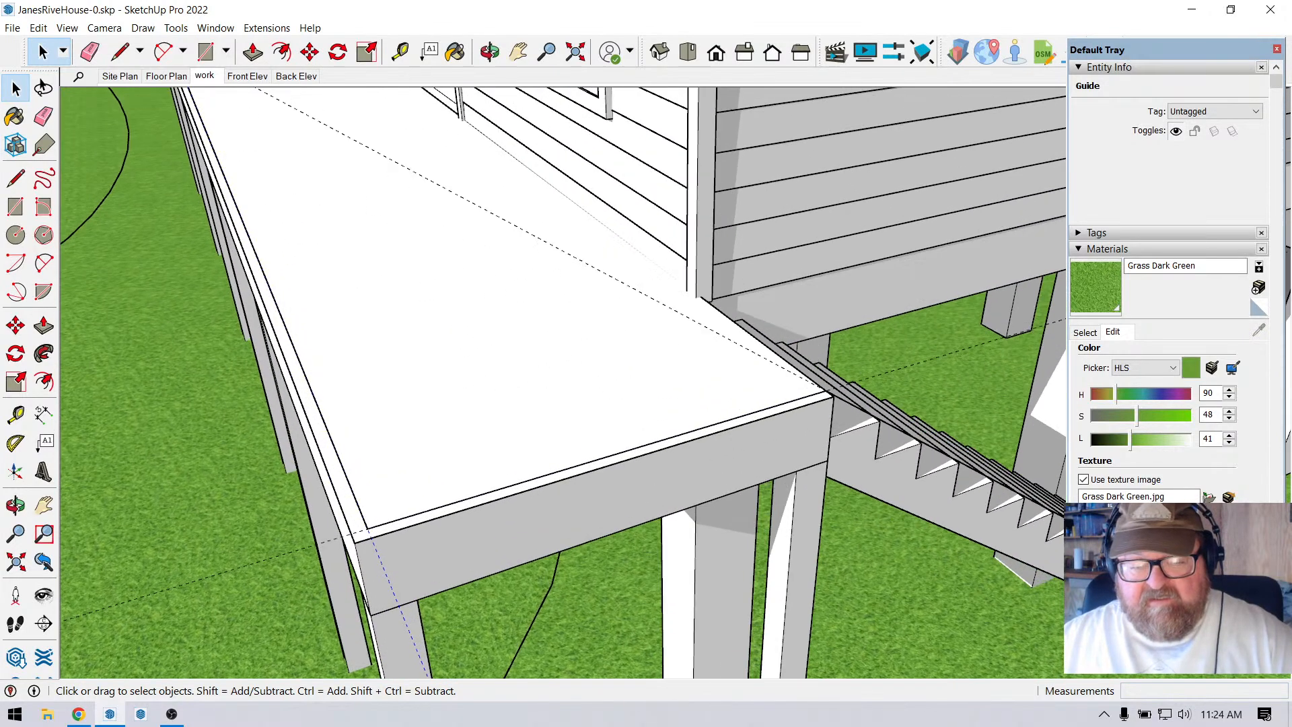
scroll(350, 532, down, 2)
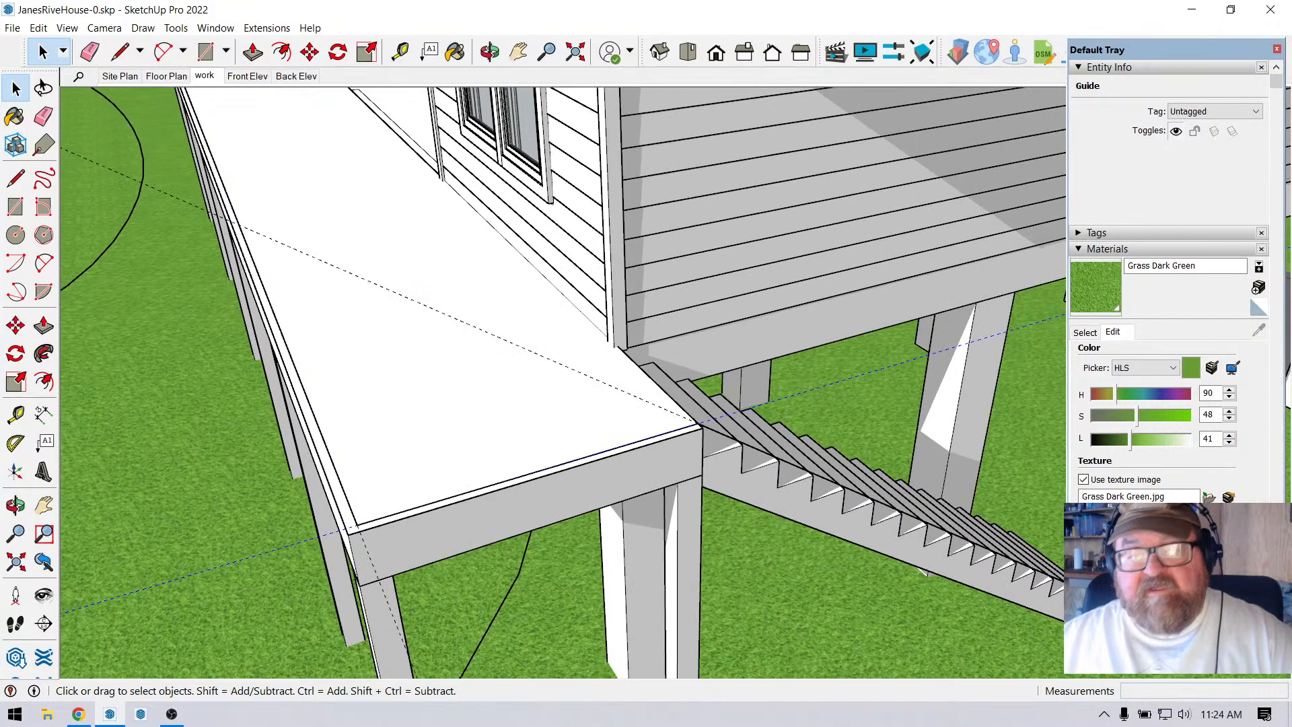
View the side stairs from the side and delete all guides from the model.
click(490, 52)
drag(767, 430, 588, 429)
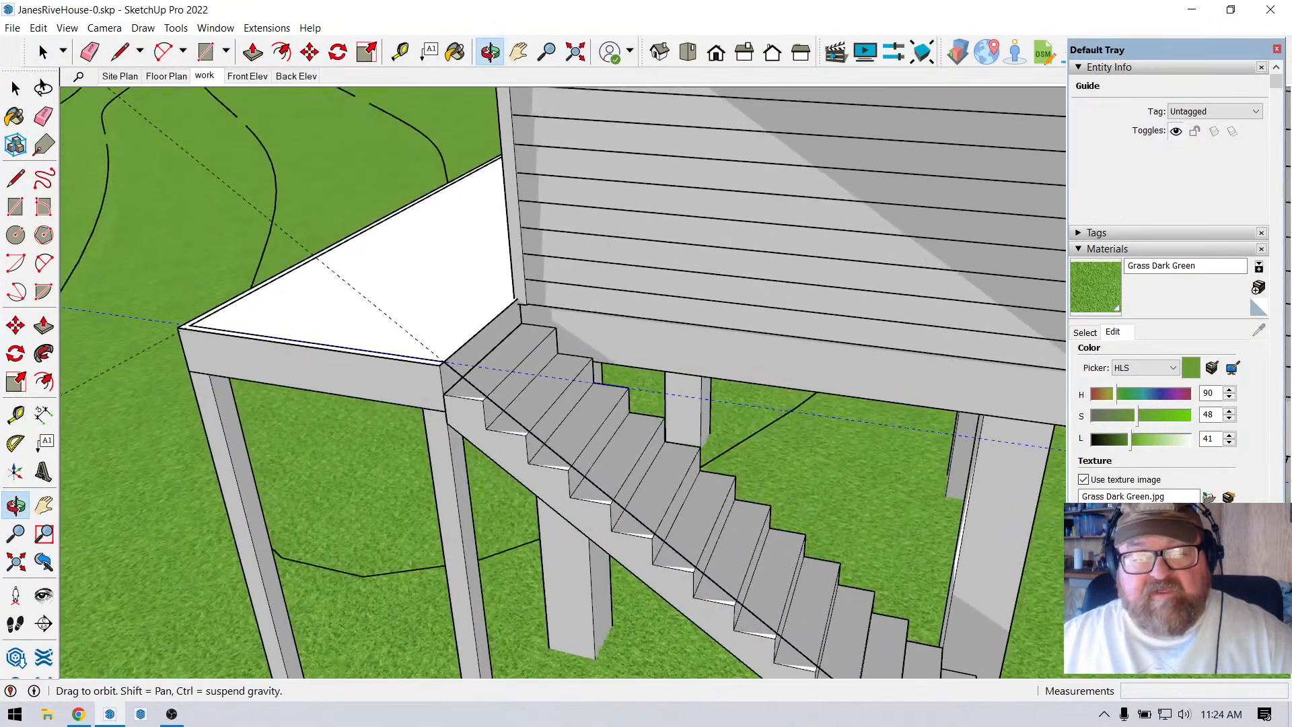
scroll(588, 430, down, 1)
click(38, 27)
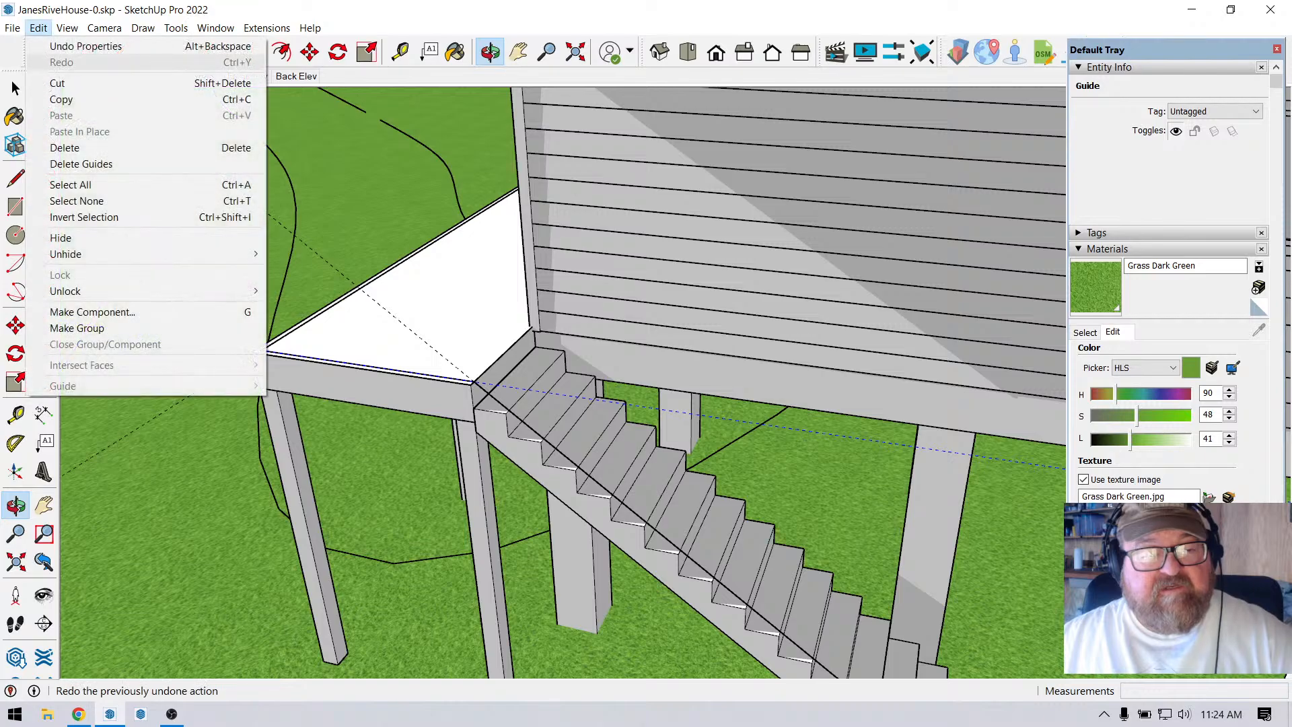
click(81, 163)
Select the group of path lines that runs down the side stairs and along the deck edge.
scroll(634, 465, up, 2)
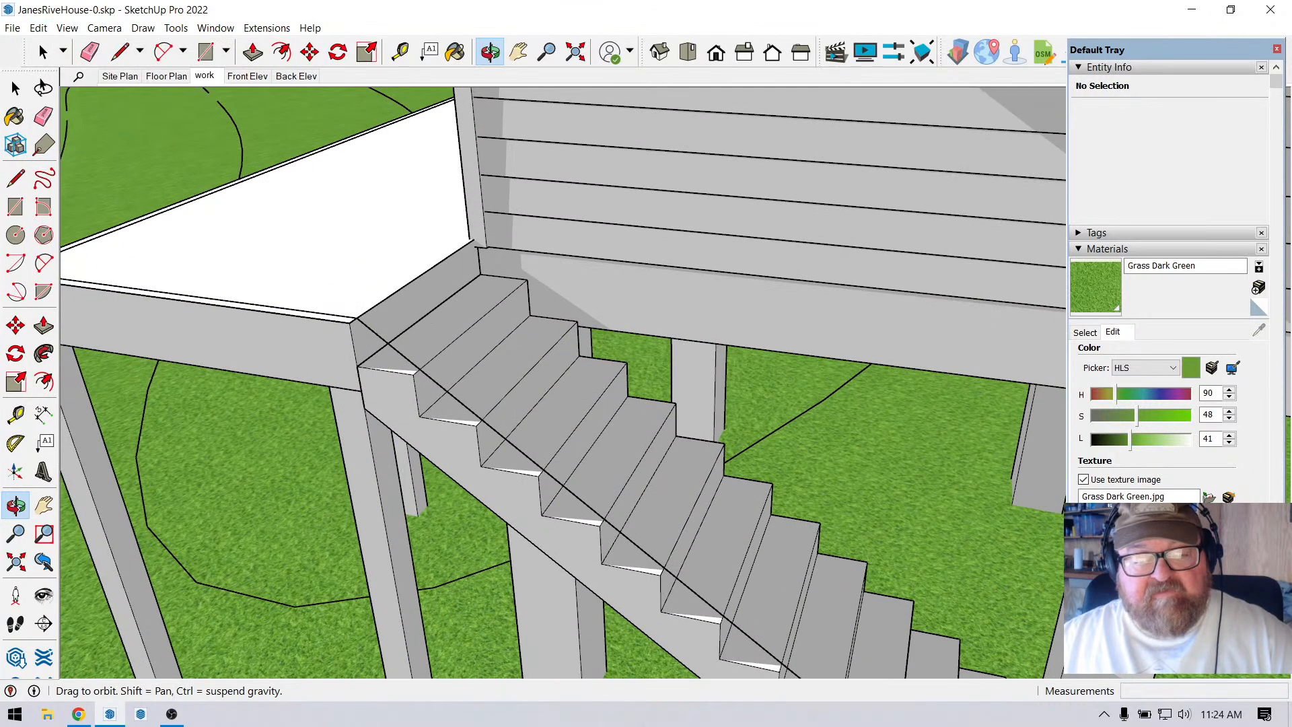
click(15, 88)
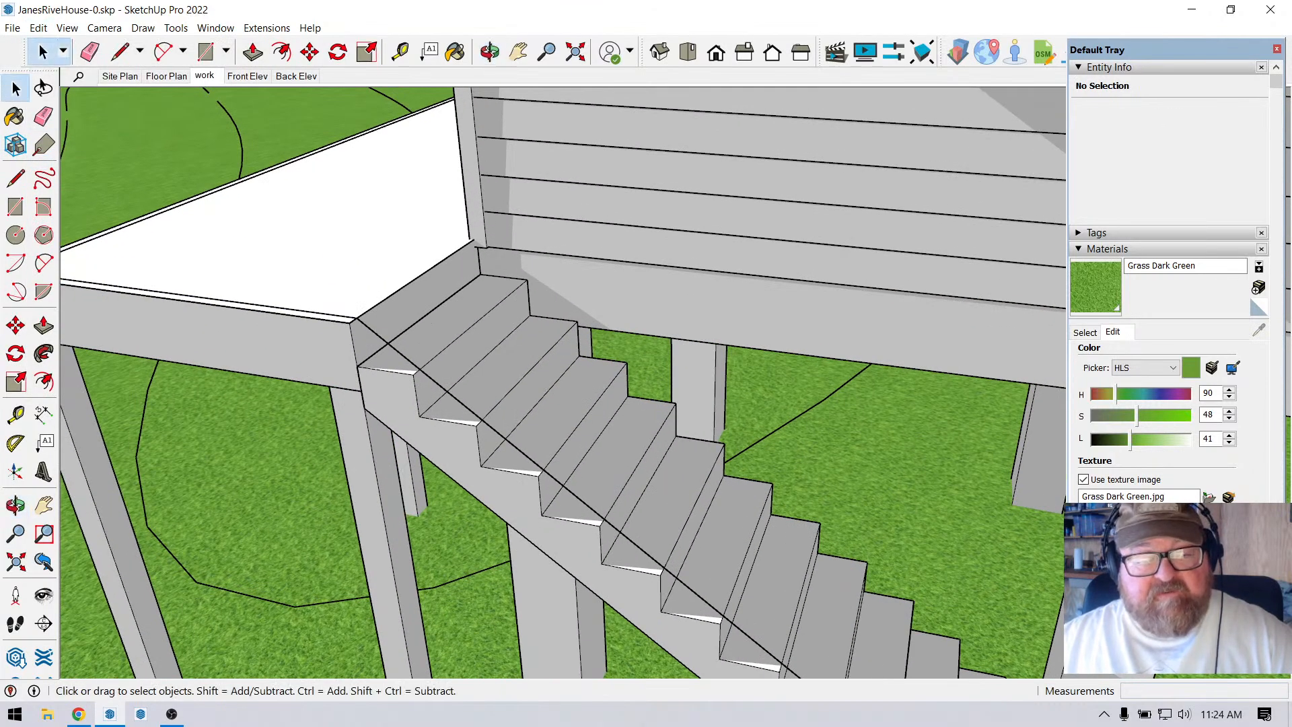
click(575, 491)
scroll(584, 473, down, 1)
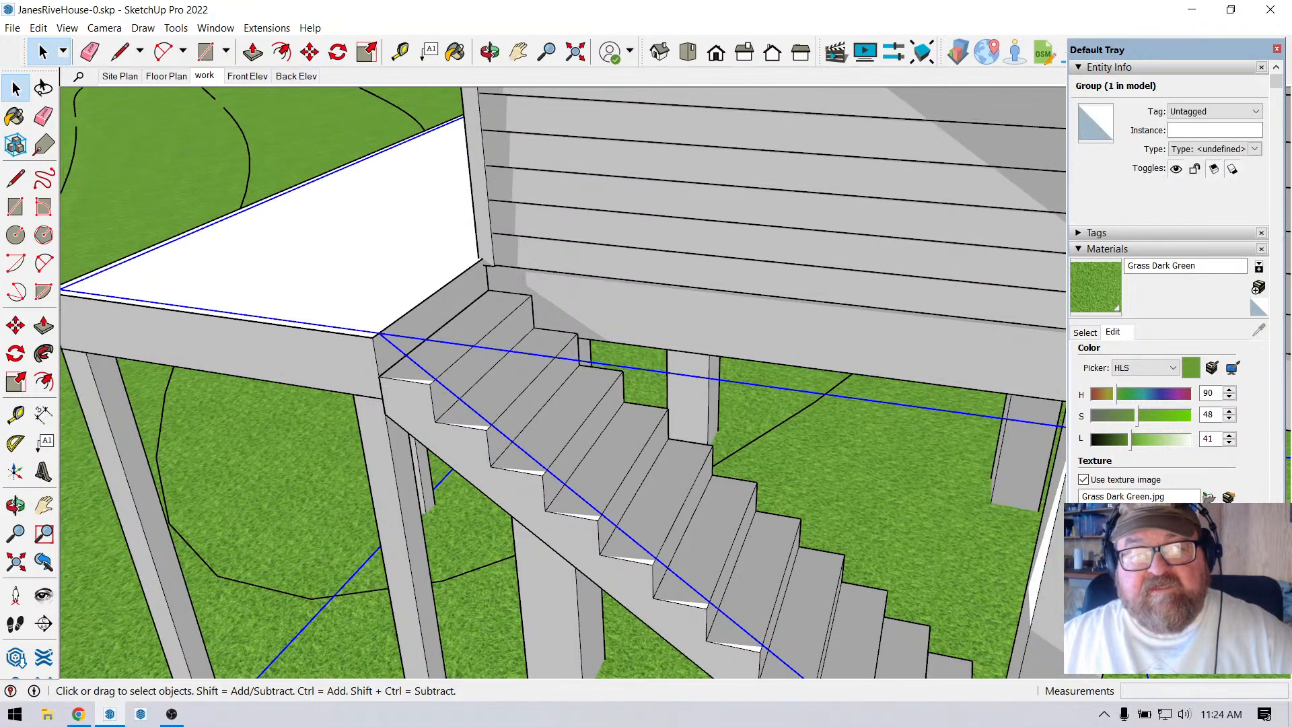
Examine the selected path group along the deck edges, past the recessed porch and down the side stairs.
middle_drag(525, 431, 942, 514)
scroll(551, 474, down, 2)
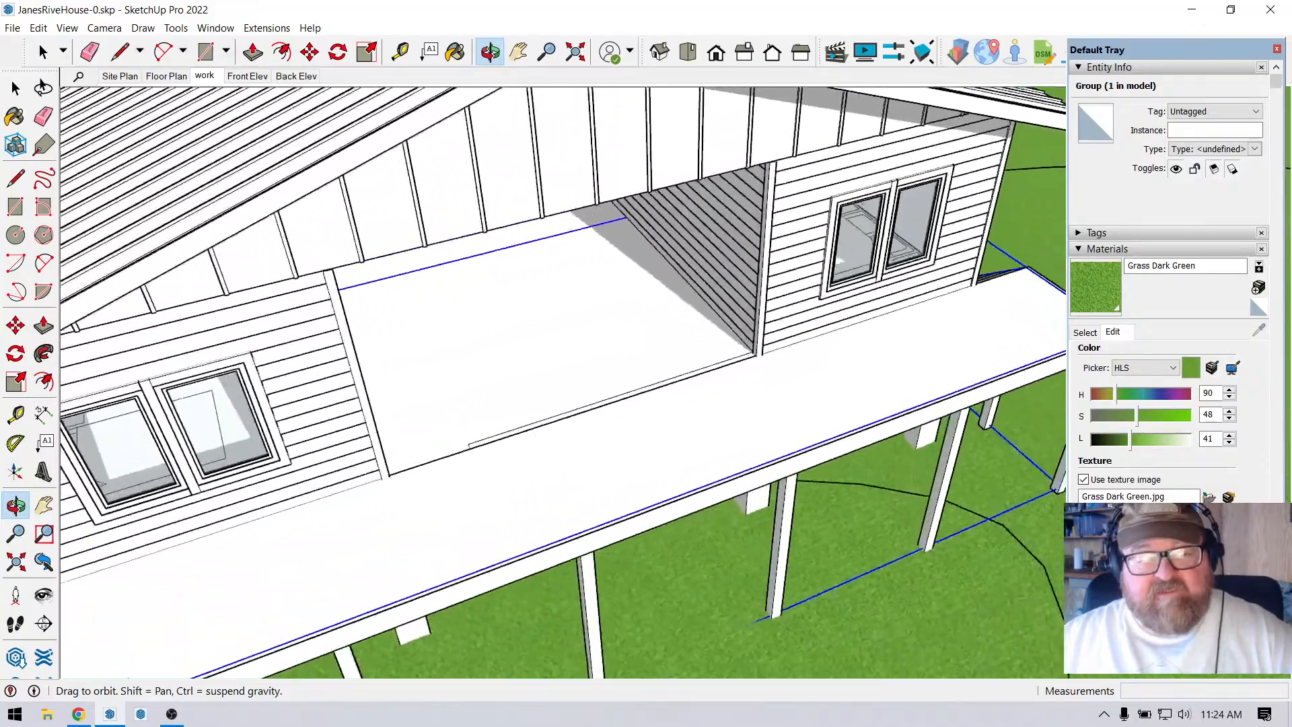
scroll(746, 336, down, 3)
scroll(390, 464, up, 5)
middle_drag(404, 458, 101, 296)
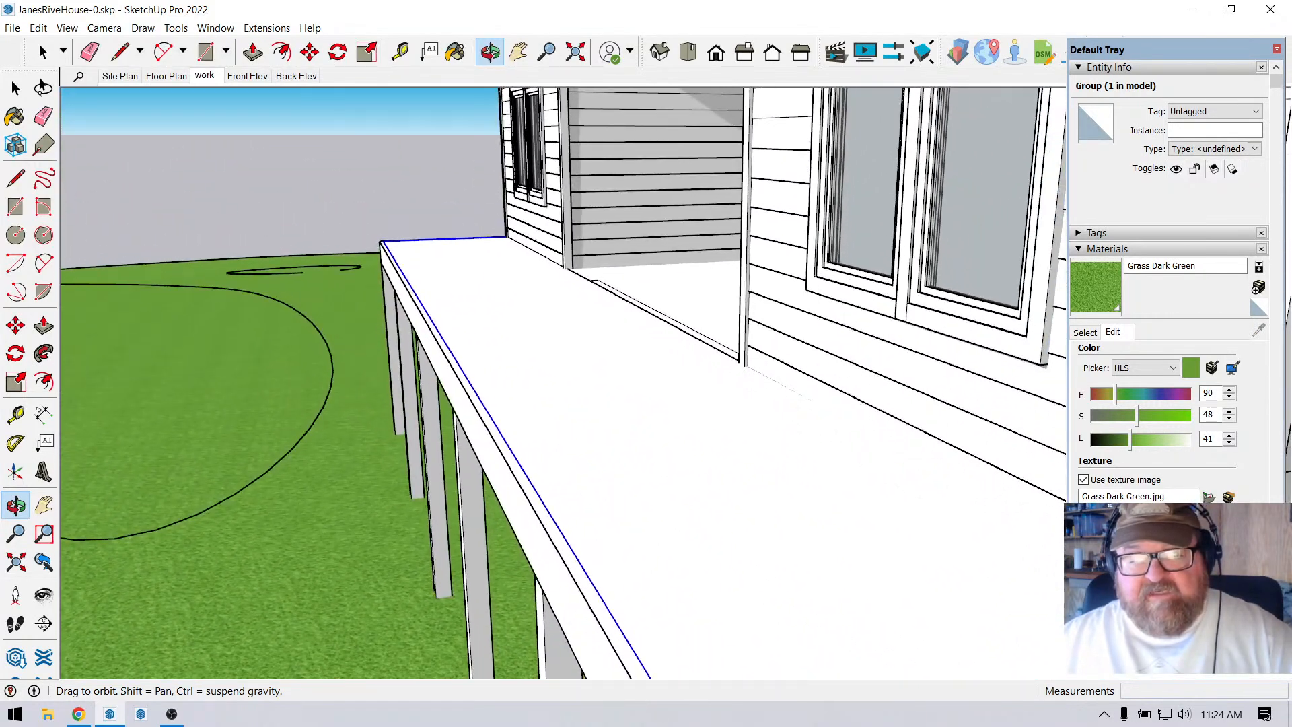
scroll(101, 299, down, 4)
scroll(569, 515, up, 4)
middle_drag(660, 474, 531, 457)
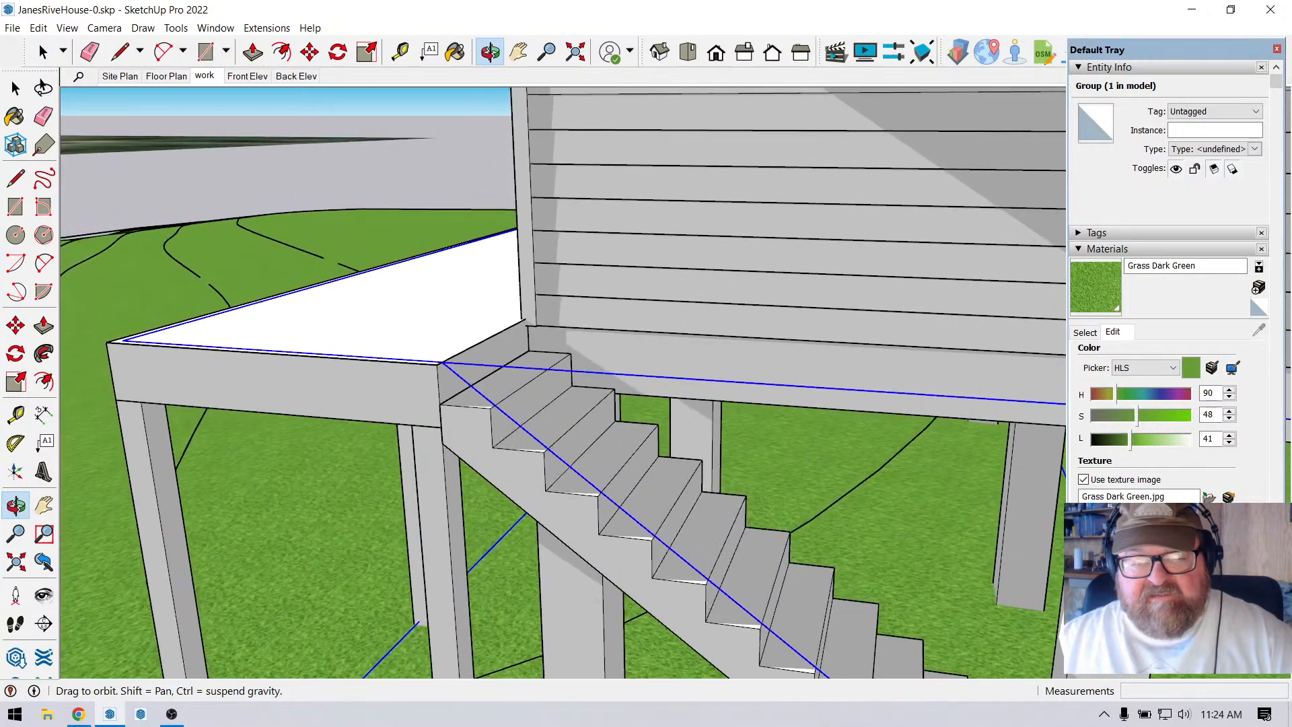
scroll(531, 457, up, 4)
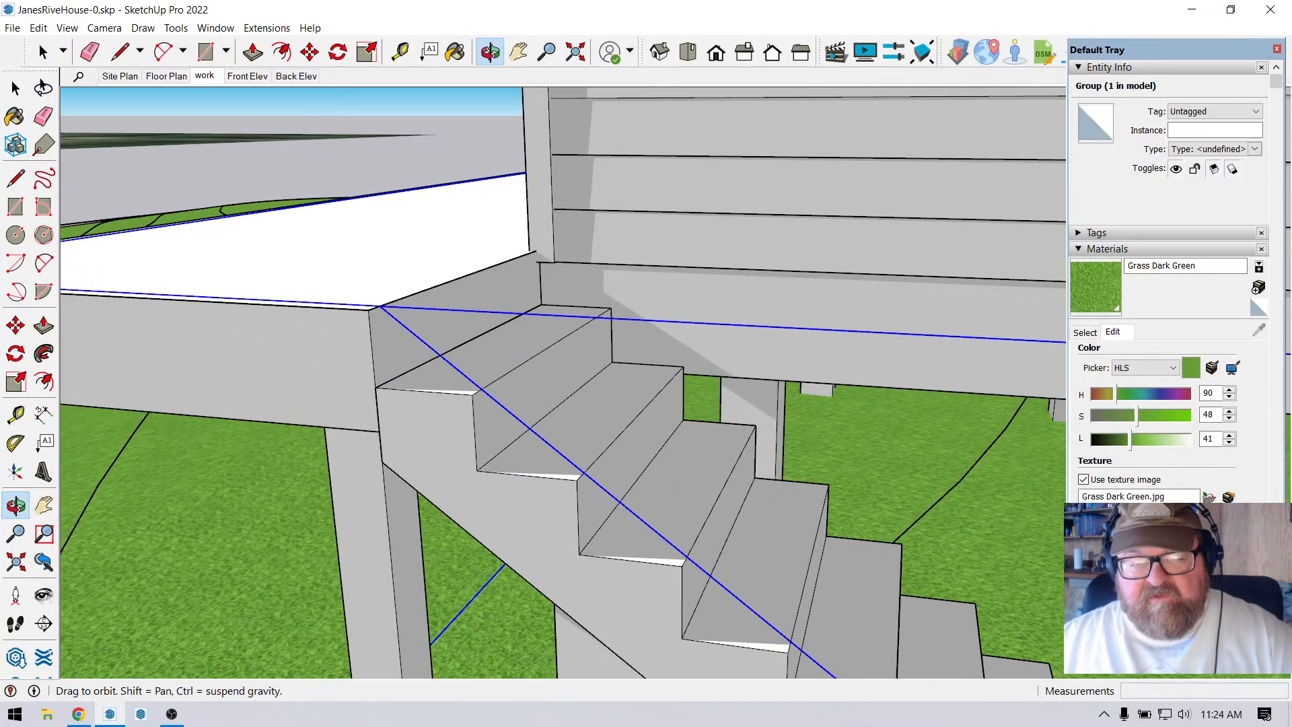
scroll(498, 411, down, 3)
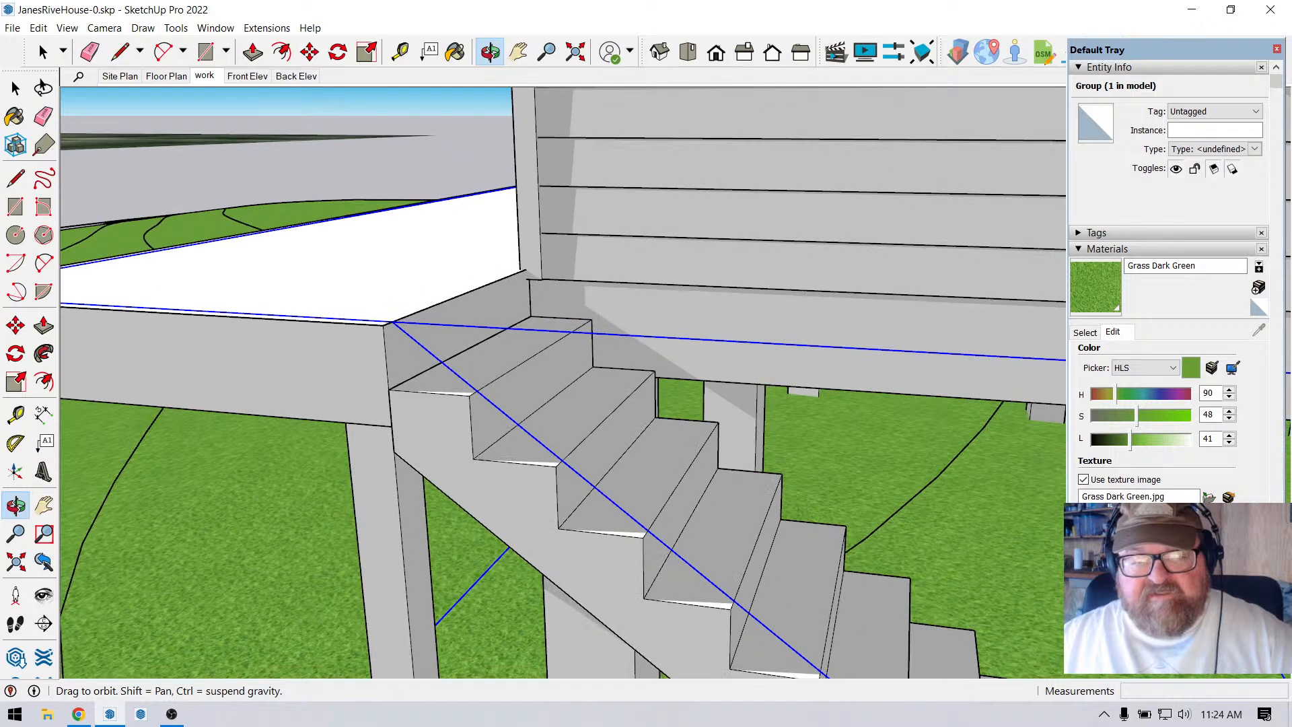
middle_drag(498, 410, 800, 545)
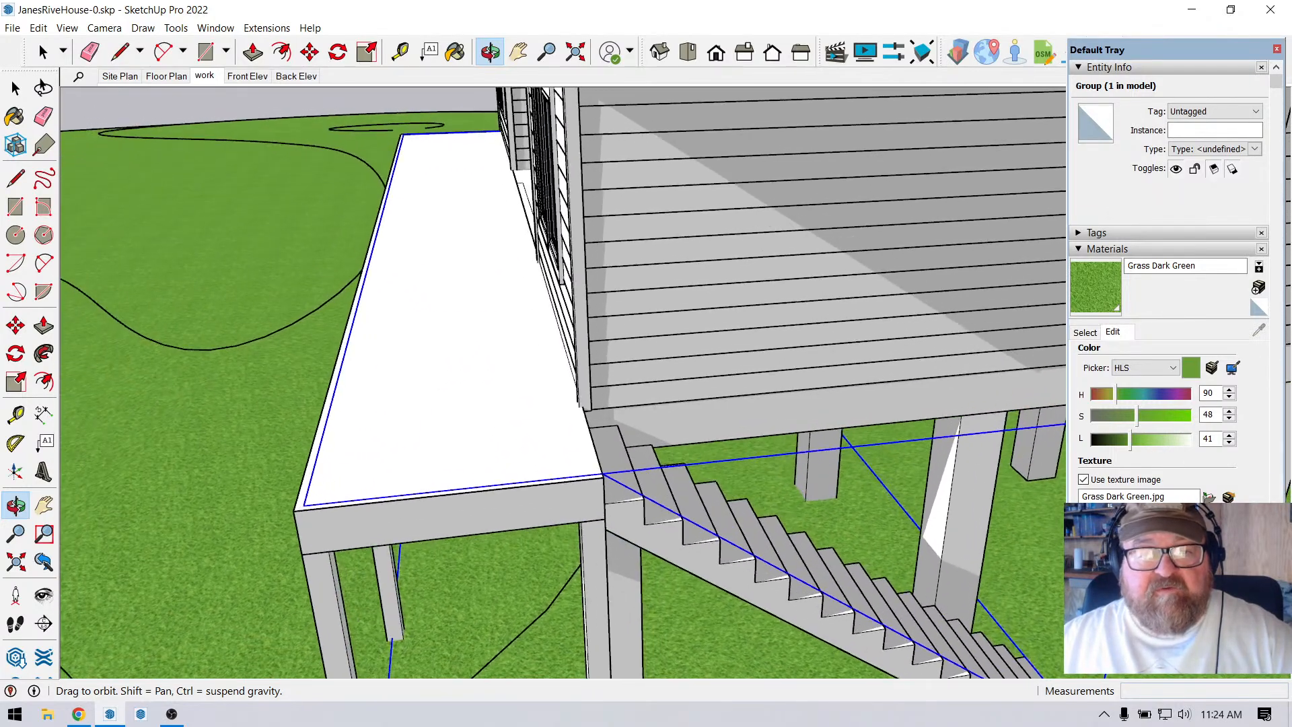
Open Make Fence or Railing from Instant Fence Railing for the selected path and browse the wood railing style thumbnails.
click(267, 28)
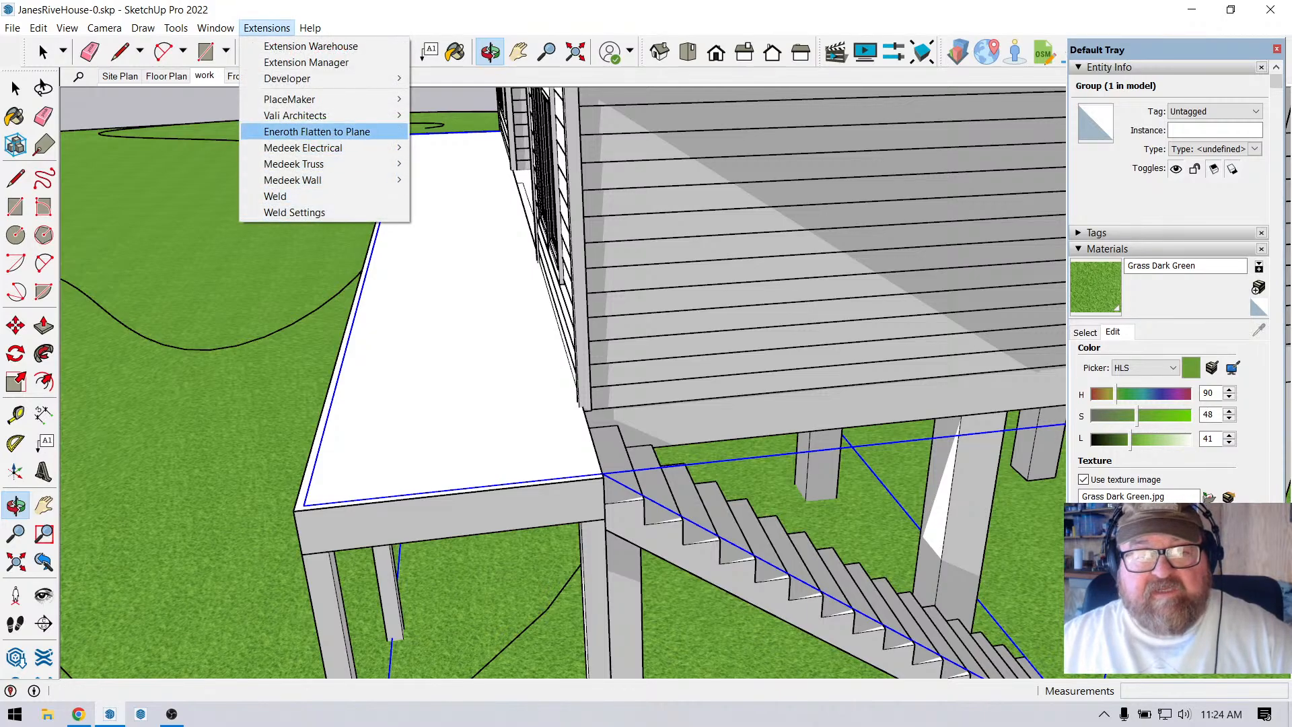
mouse_move(295, 115)
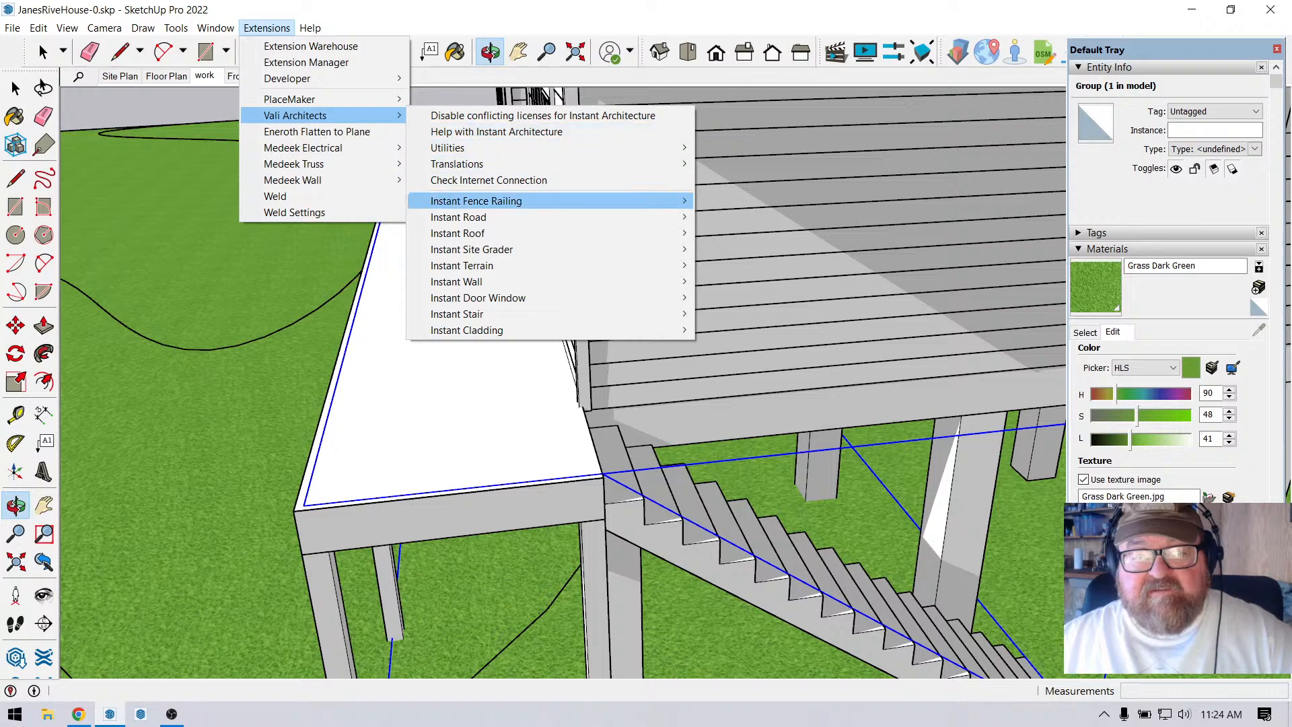
mouse_move(475, 200)
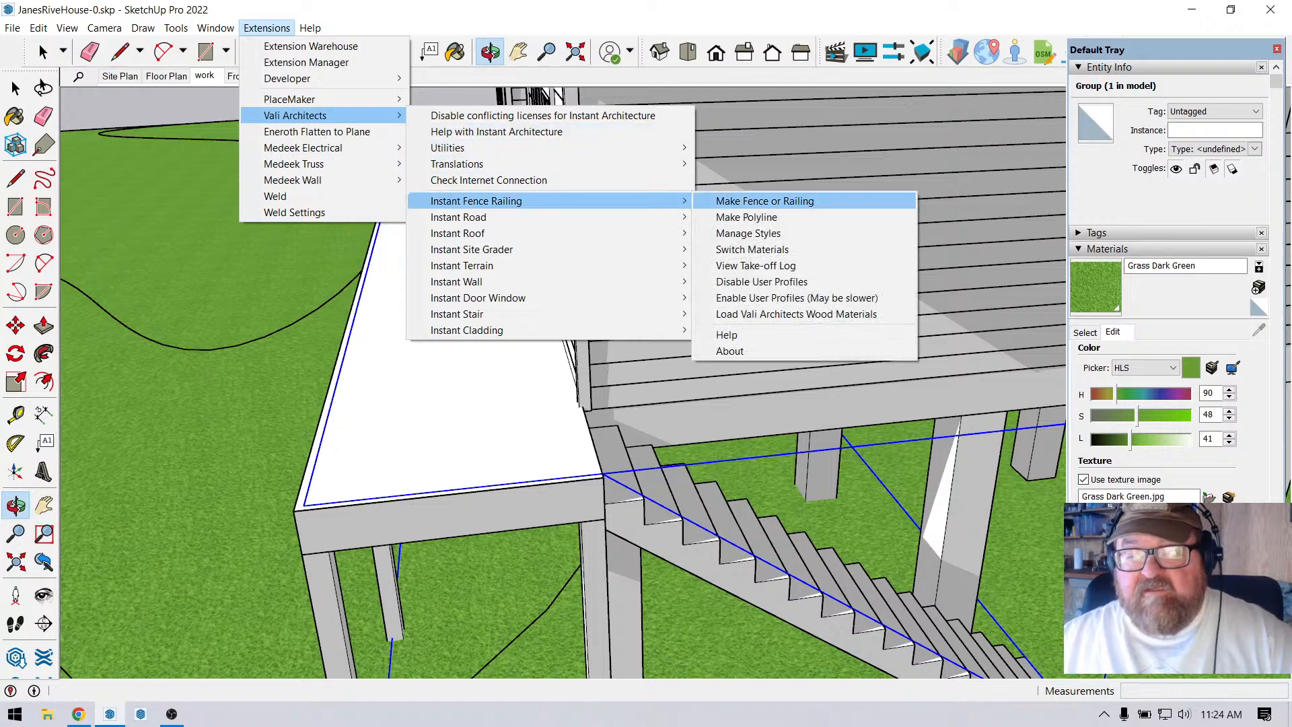
click(765, 201)
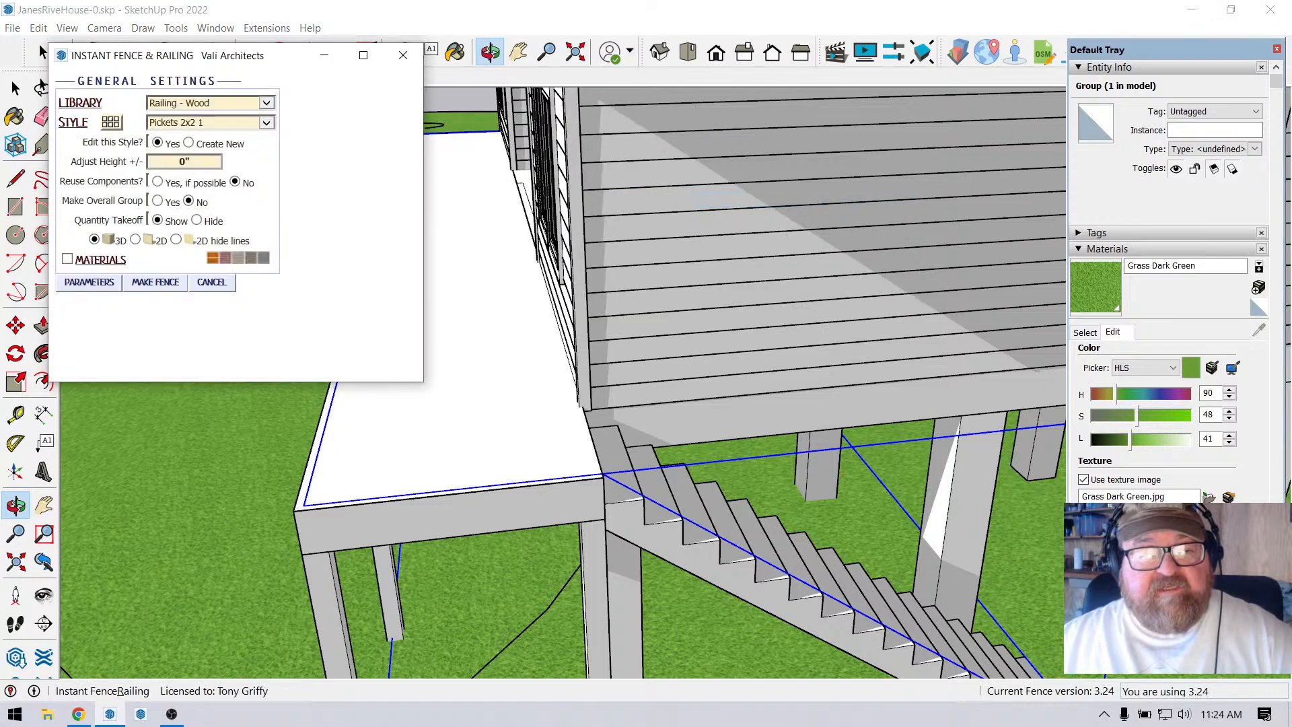
click(111, 122)
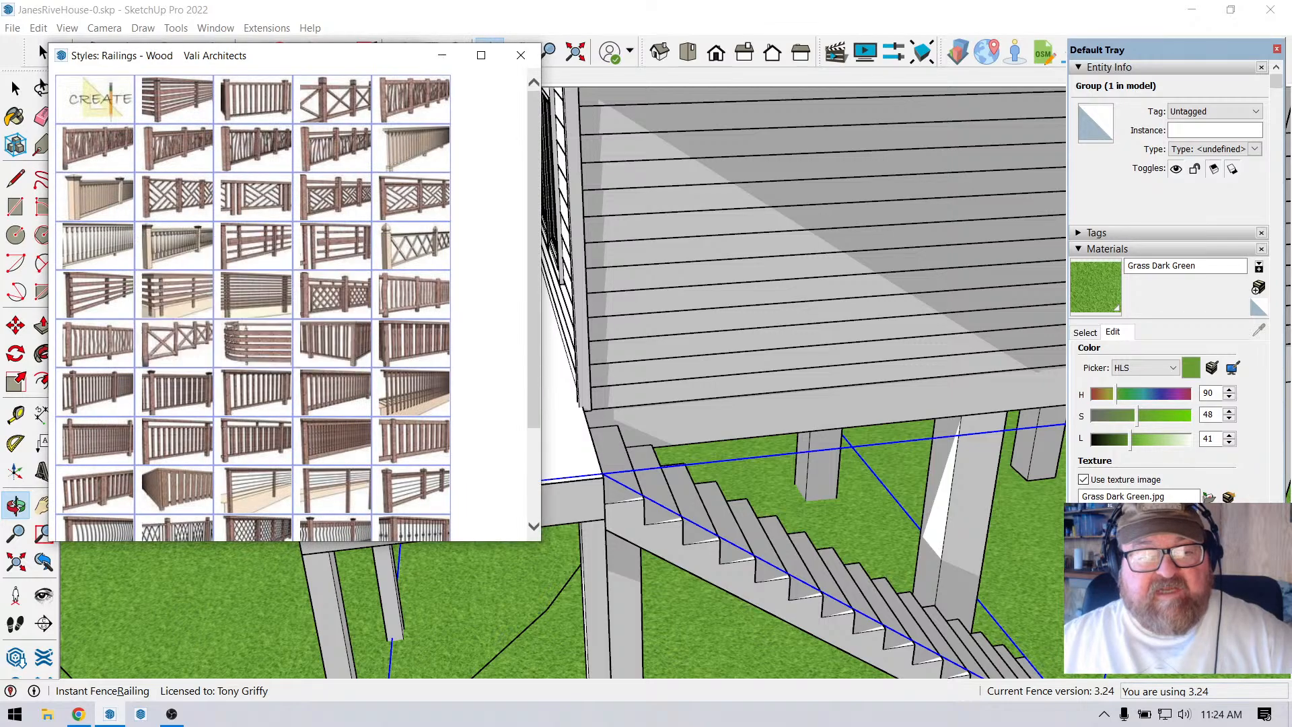
mouse_move(257, 345)
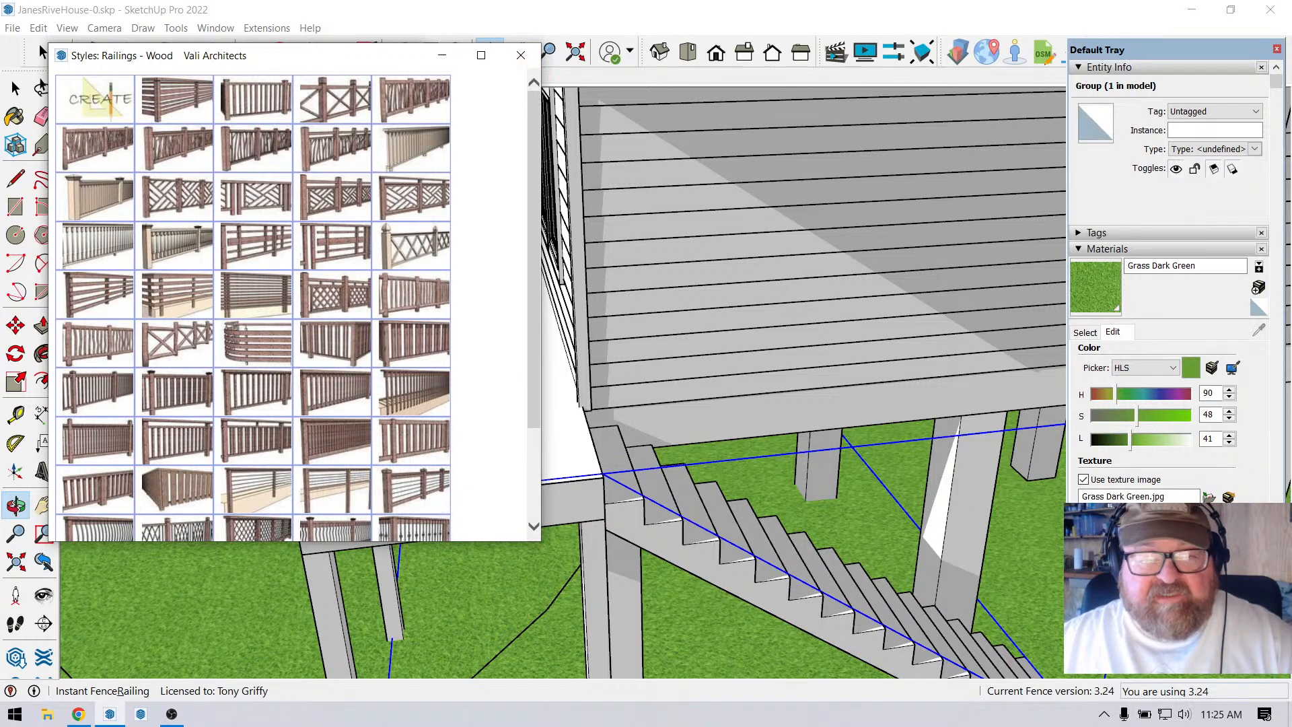
click(521, 55)
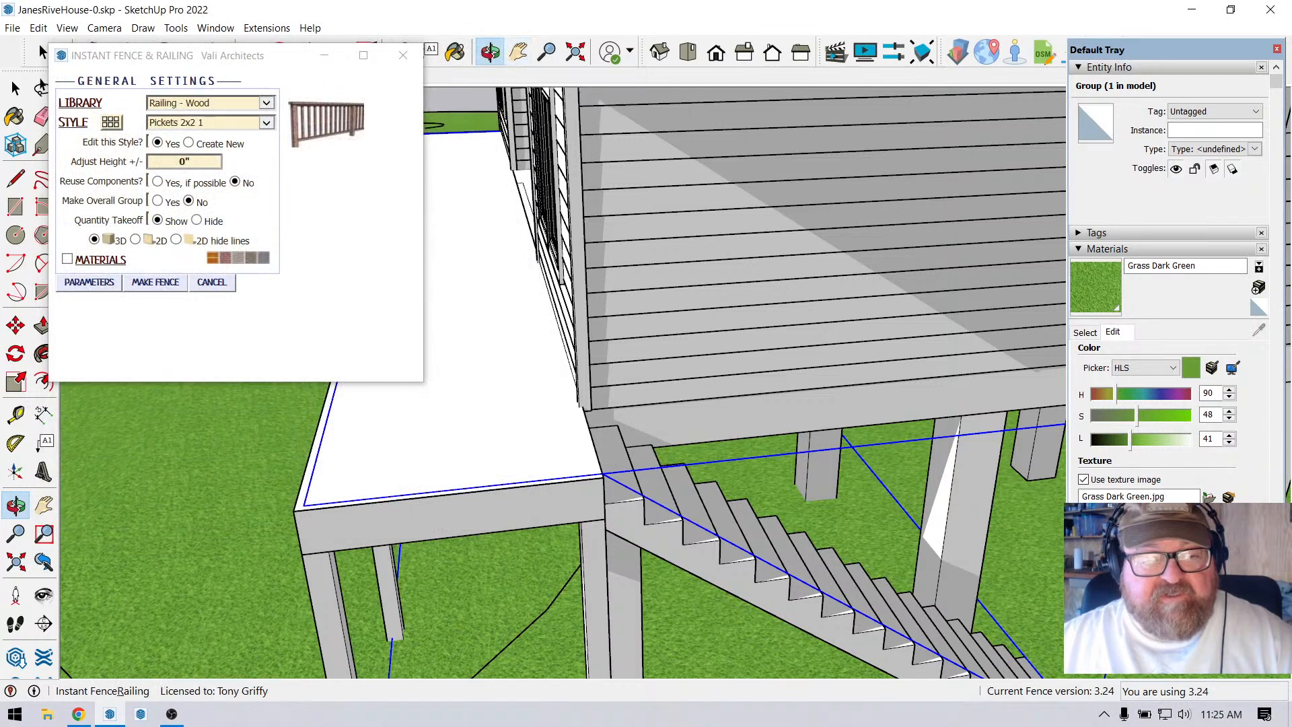
Review the style parameters of the Pickets 2x2 1 railing in an enlarged dialog and close it without making a fence.
click(89, 282)
scroll(235, 225, down, 2)
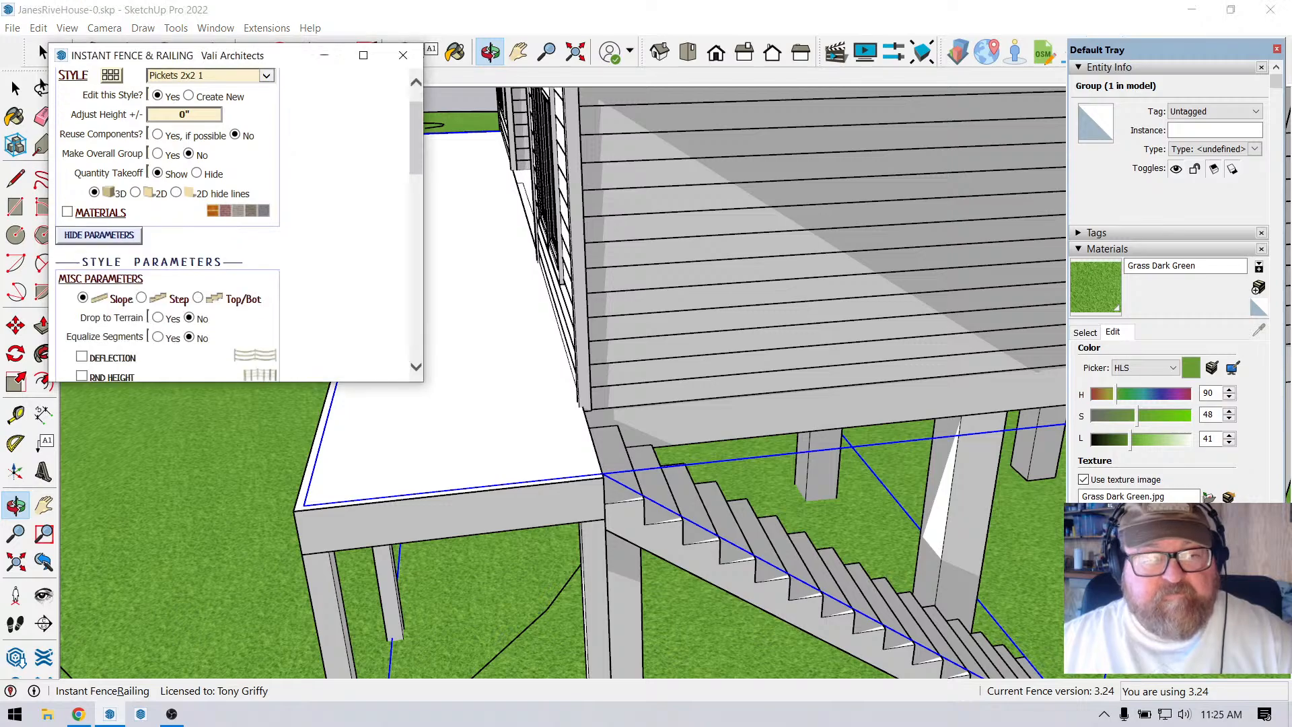
scroll(236, 226, up, 2)
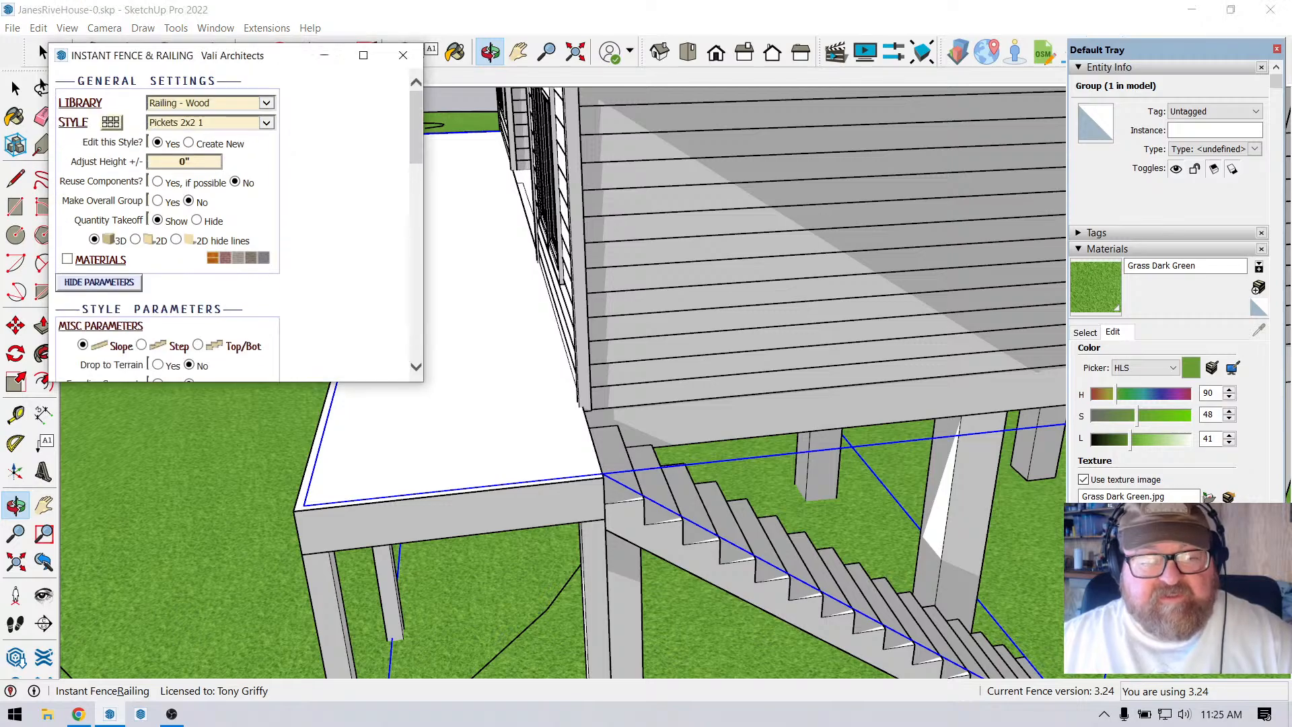
drag(235, 381, 236, 605)
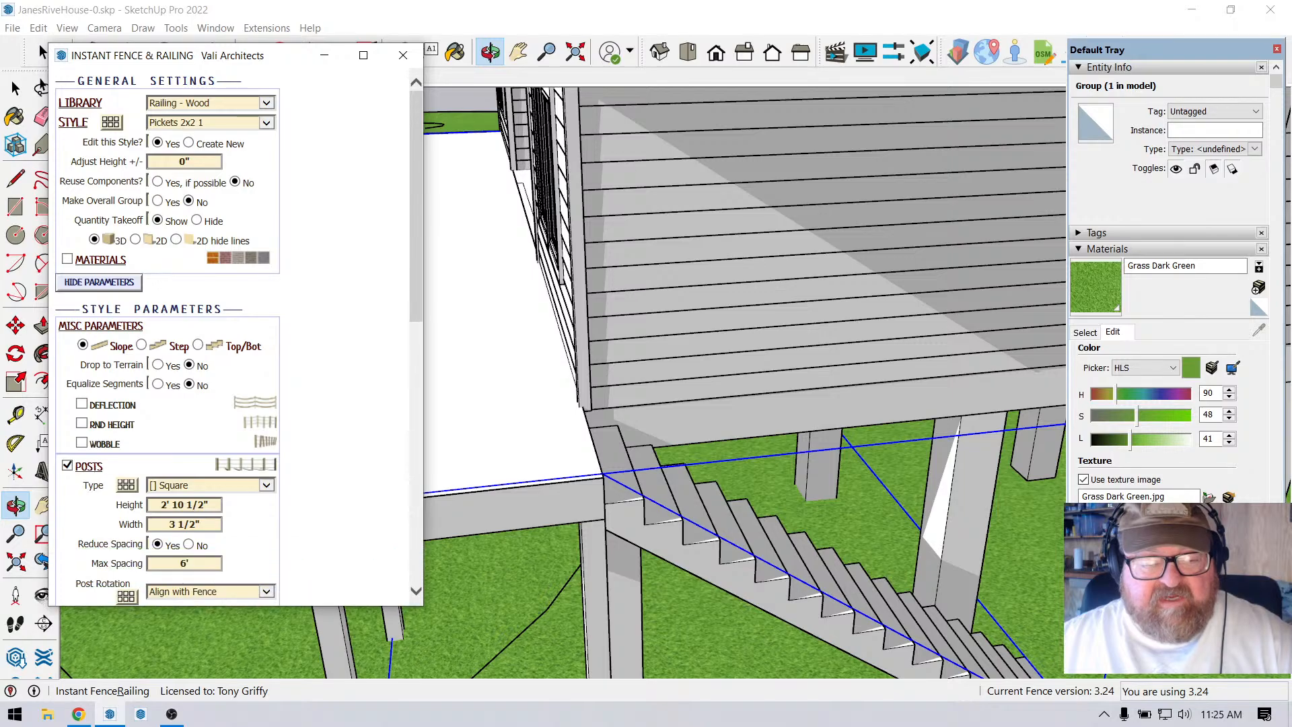
drag(423, 403, 489, 403)
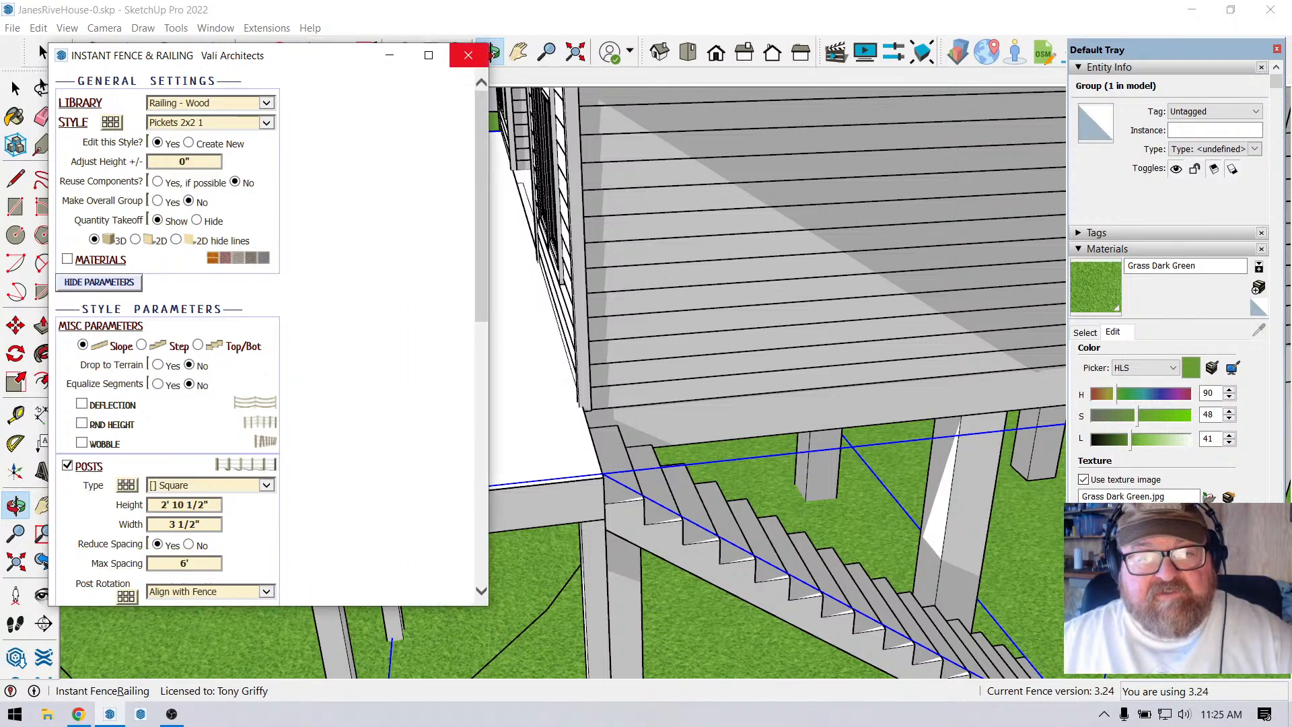
click(468, 55)
Generate a wood railing in the Pickets 2x2 1 style along the selected deck and stair path with Make Fence or Railing.
click(267, 27)
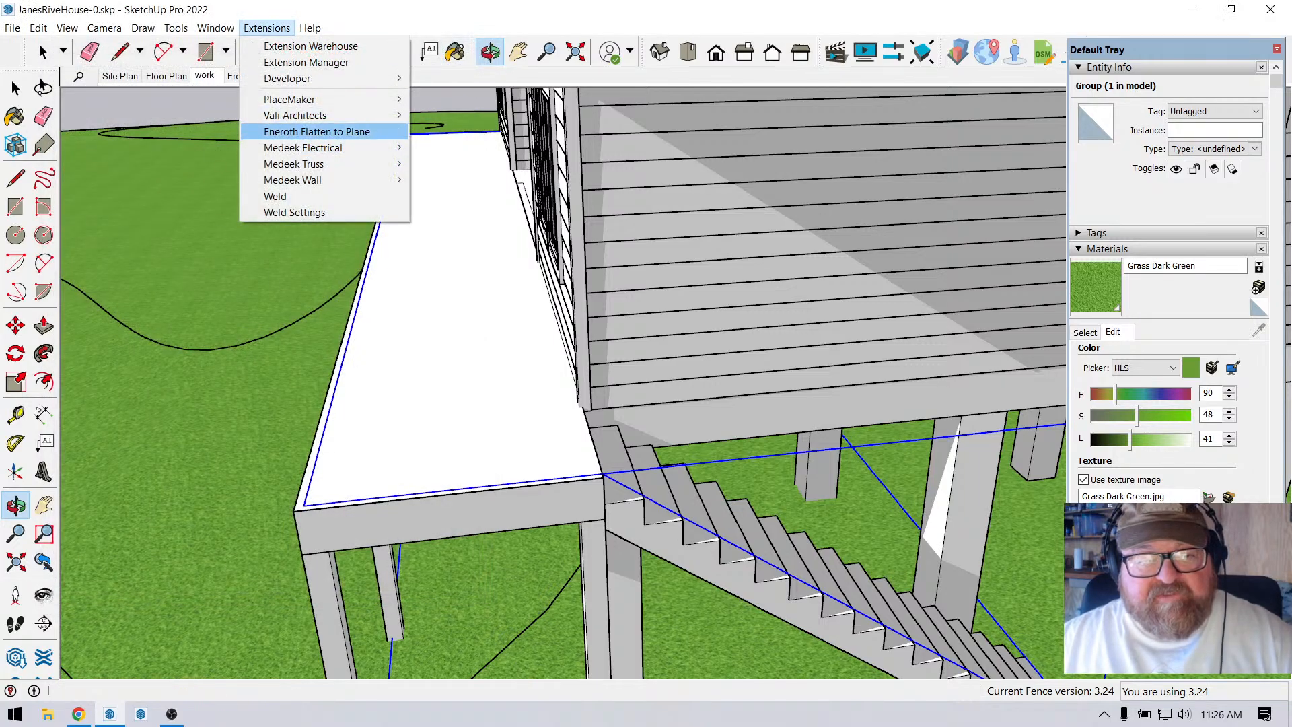
mouse_move(316, 116)
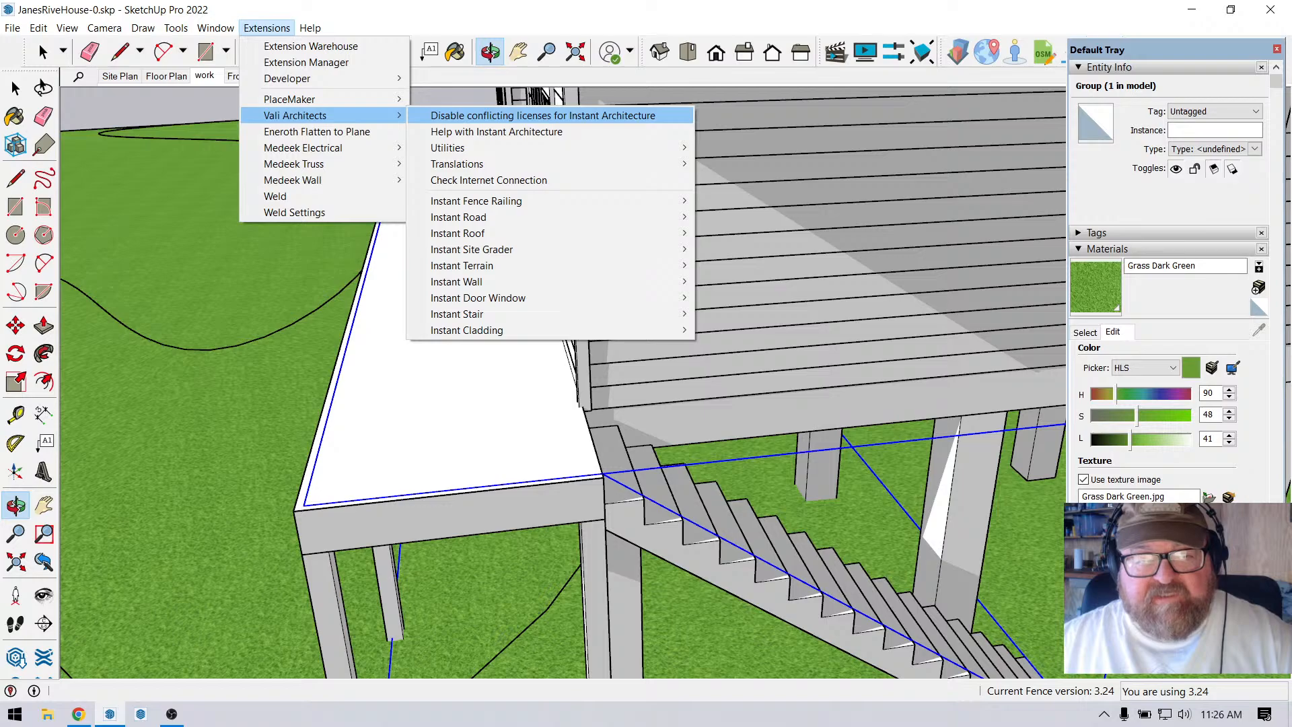
mouse_move(485, 200)
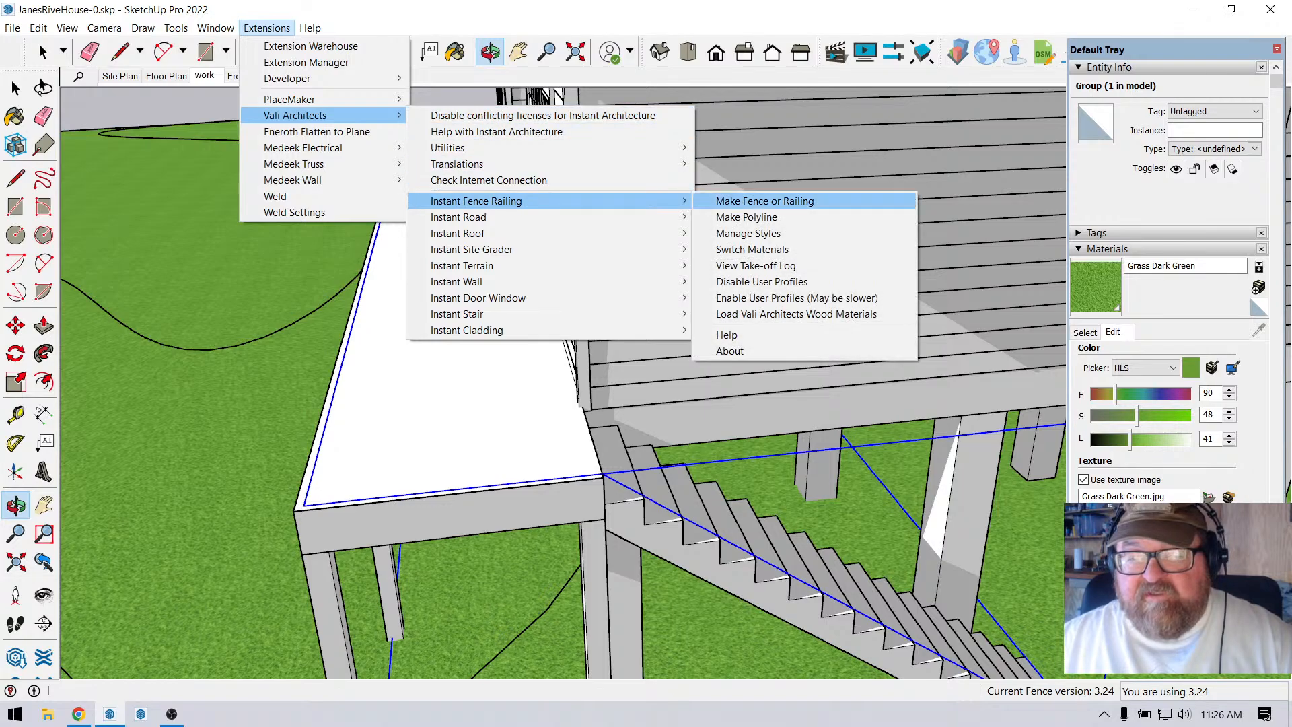
click(764, 200)
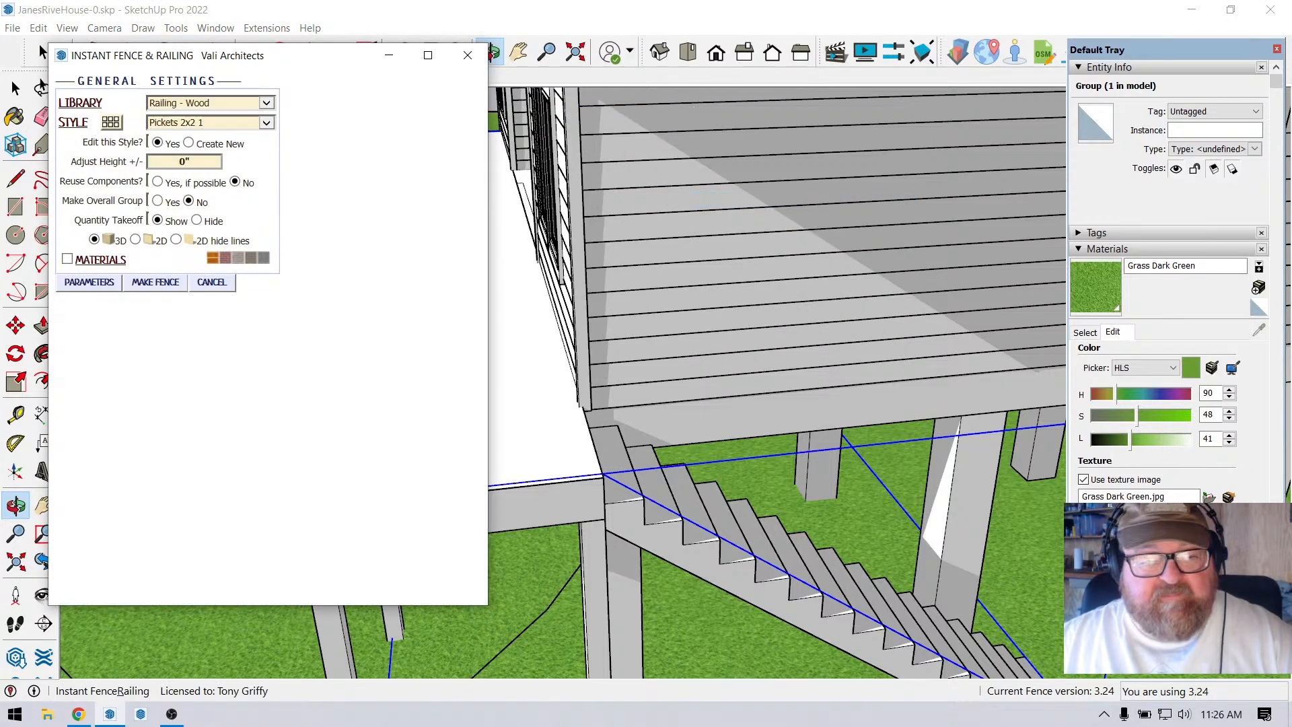
click(111, 123)
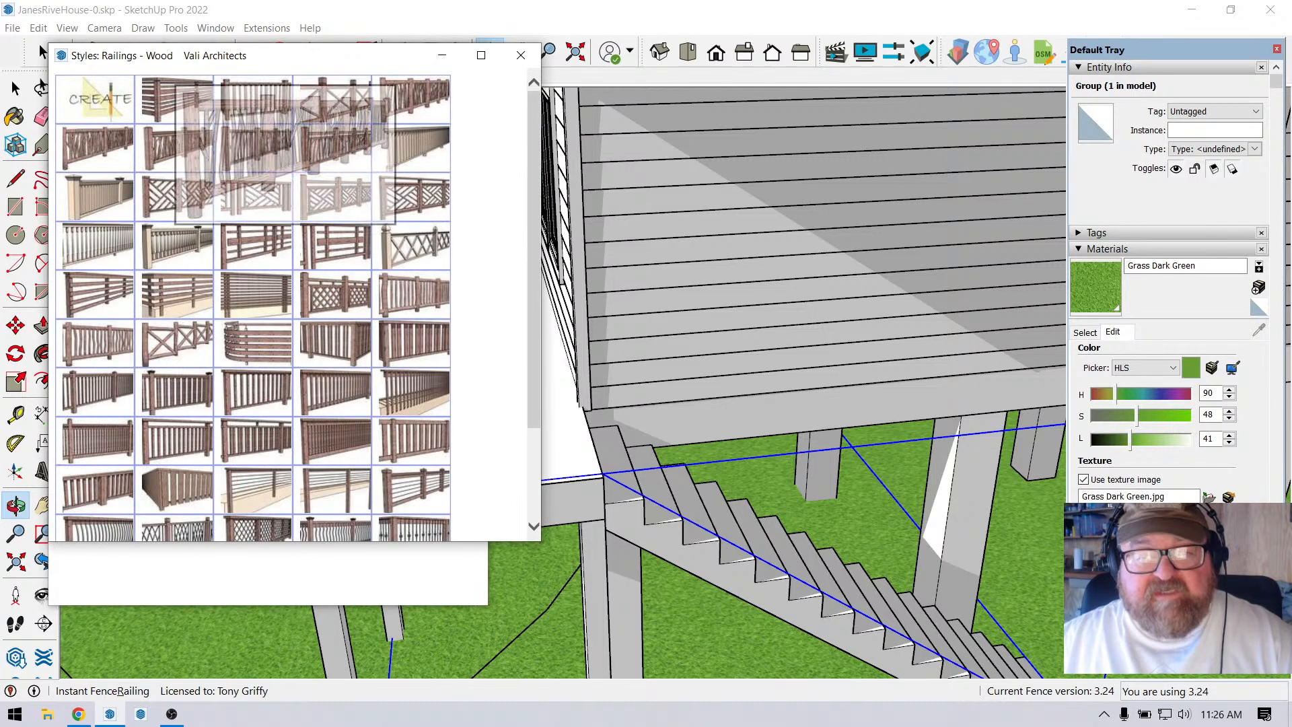
click(520, 55)
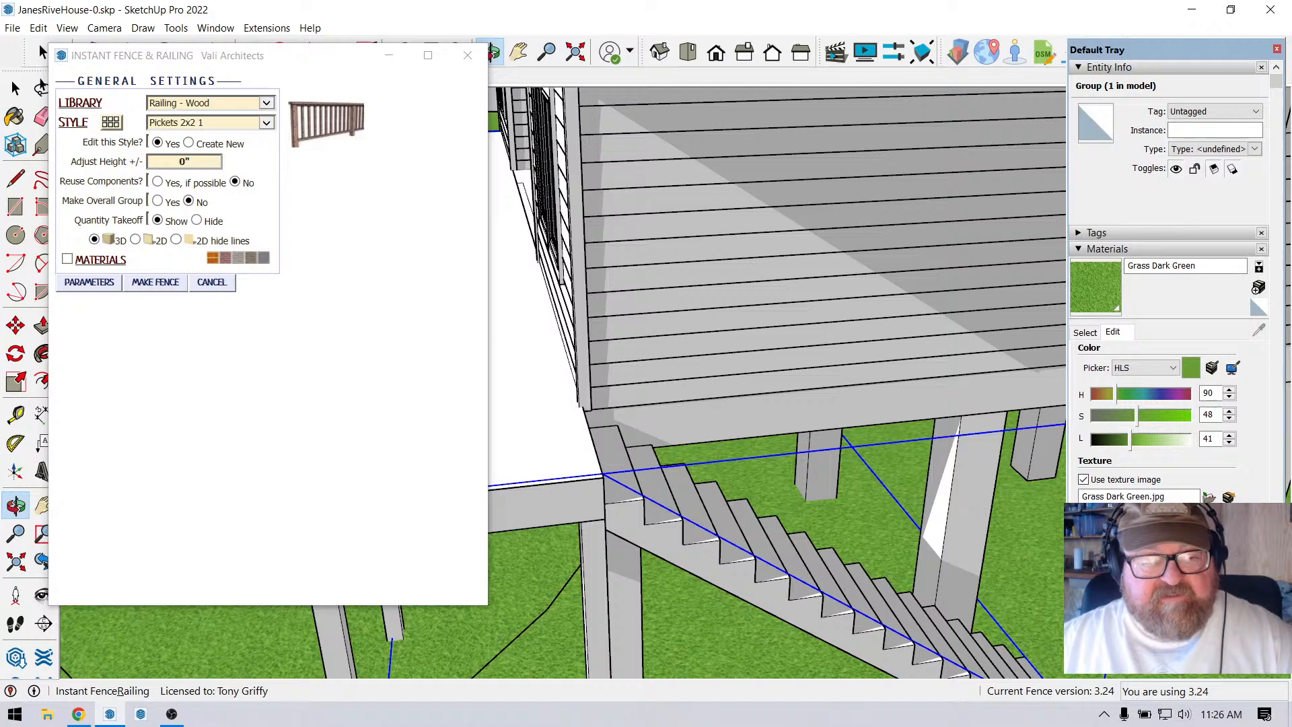
click(155, 282)
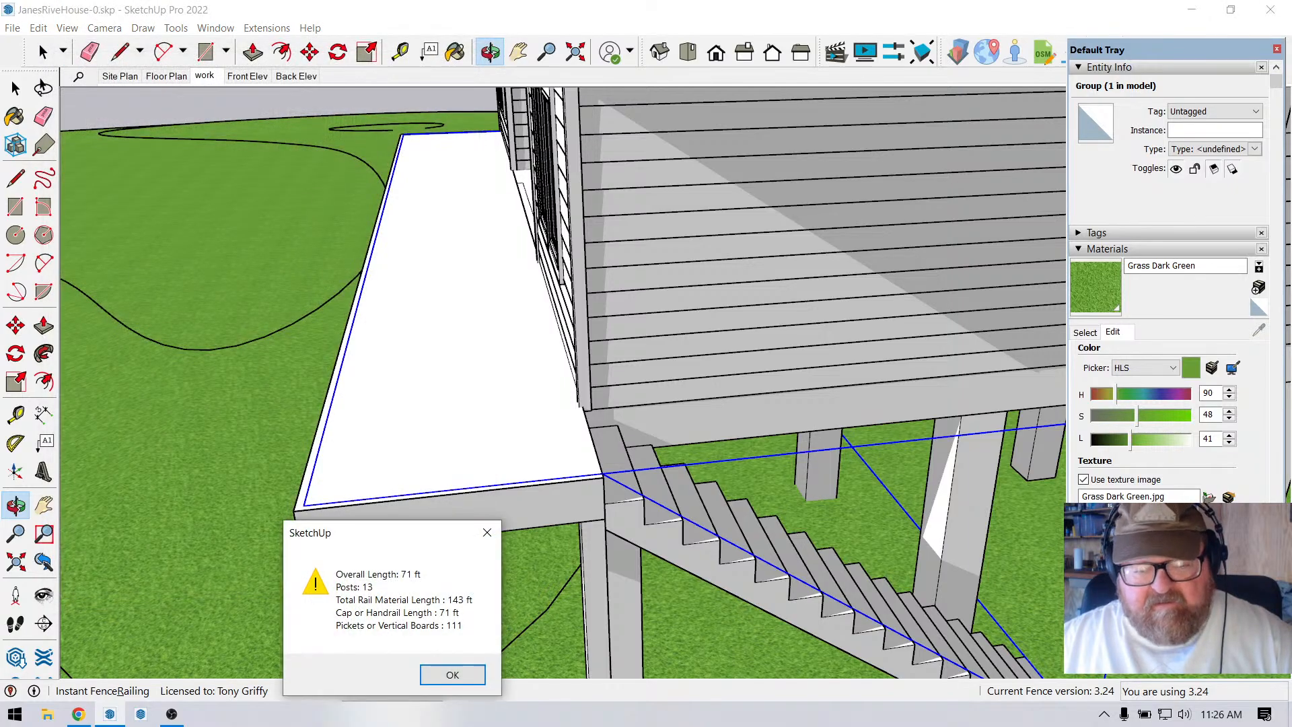
mouse_move(350, 532)
mouse_down()
mouse_move(316, 482)
mouse_move(236, 417)
mouse_up()
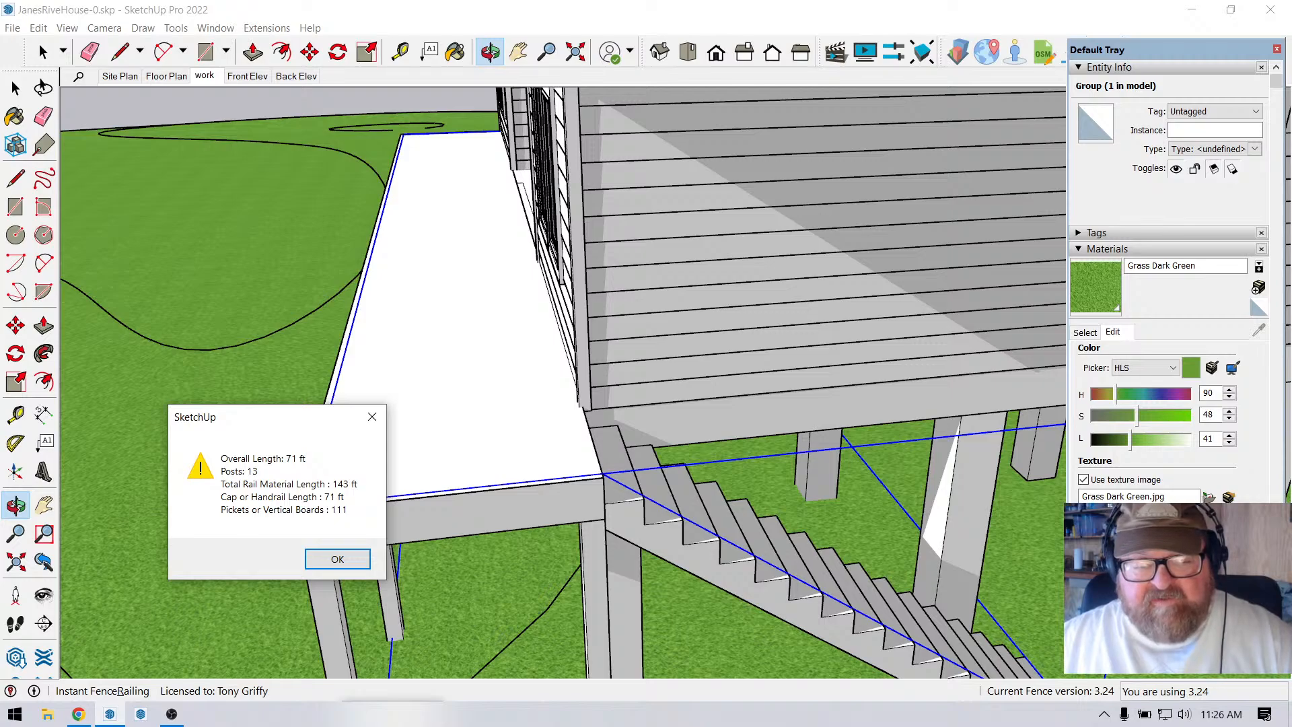
key(Return)
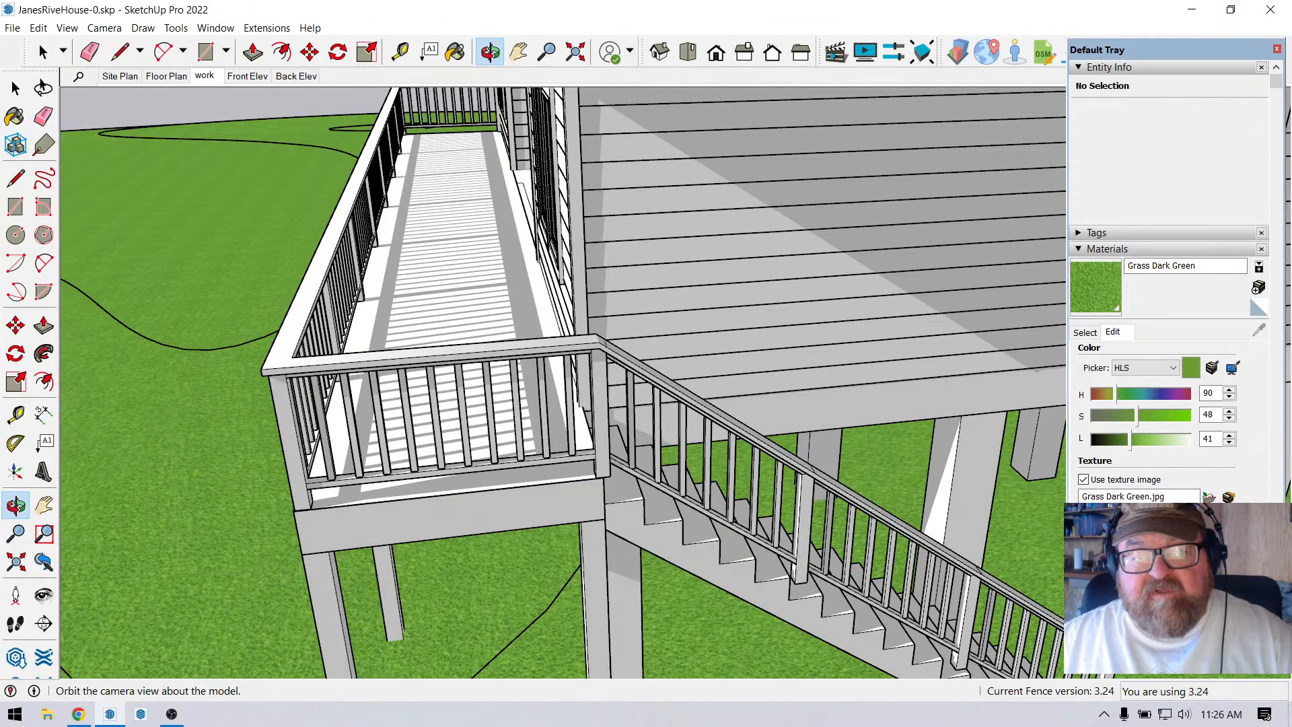
Examine the new picket railing around the house, from the side stairs to a close view of the deck's far corner.
mouse_move(404, 404)
mouse_down()
mouse_move(653, 394)
mouse_move(676, 346)
mouse_up()
scroll(538, 397, down, 5)
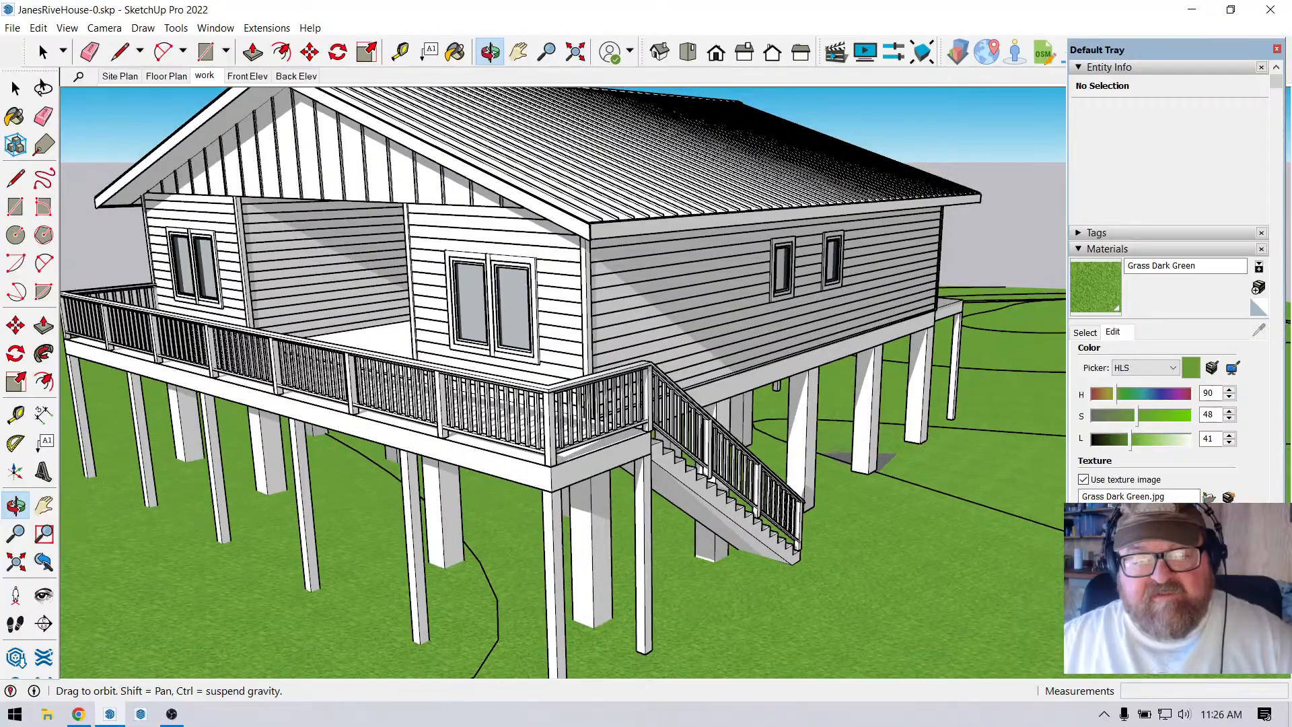
mouse_move(538, 397)
middle_down()
mouse_move(390, 343)
mouse_move(282, 370)
mouse_move(270, 400)
mouse_move(659, 404)
mouse_move(713, 387)
mouse_move(720, 313)
mouse_move(471, 319)
mouse_move(343, 363)
mouse_move(276, 348)
mouse_move(145, 351)
mouse_move(444, 323)
middle_up()
scroll(484, 410, down, 3)
scroll(269, 417, up, 4)
mouse_move(269, 417)
middle_down()
mouse_move(430, 458)
mouse_move(411, 293)
mouse_move(316, 370)
middle_up()
scroll(431, 457, up, 4)
scroll(317, 377, up, 2)
scroll(330, 415, up, 1)
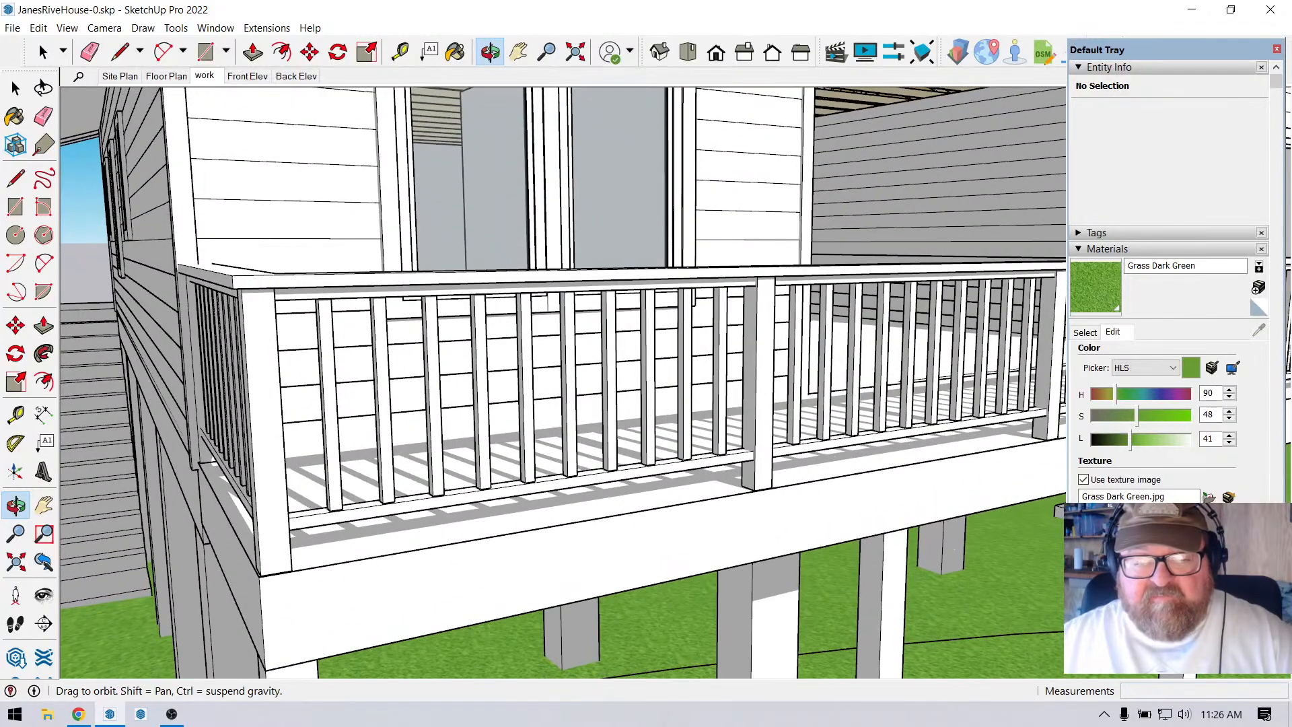
Inspect the posts and pickets along the front of the deck, past the recessed porch and back to the stair corner.
scroll(269, 429, down, 2)
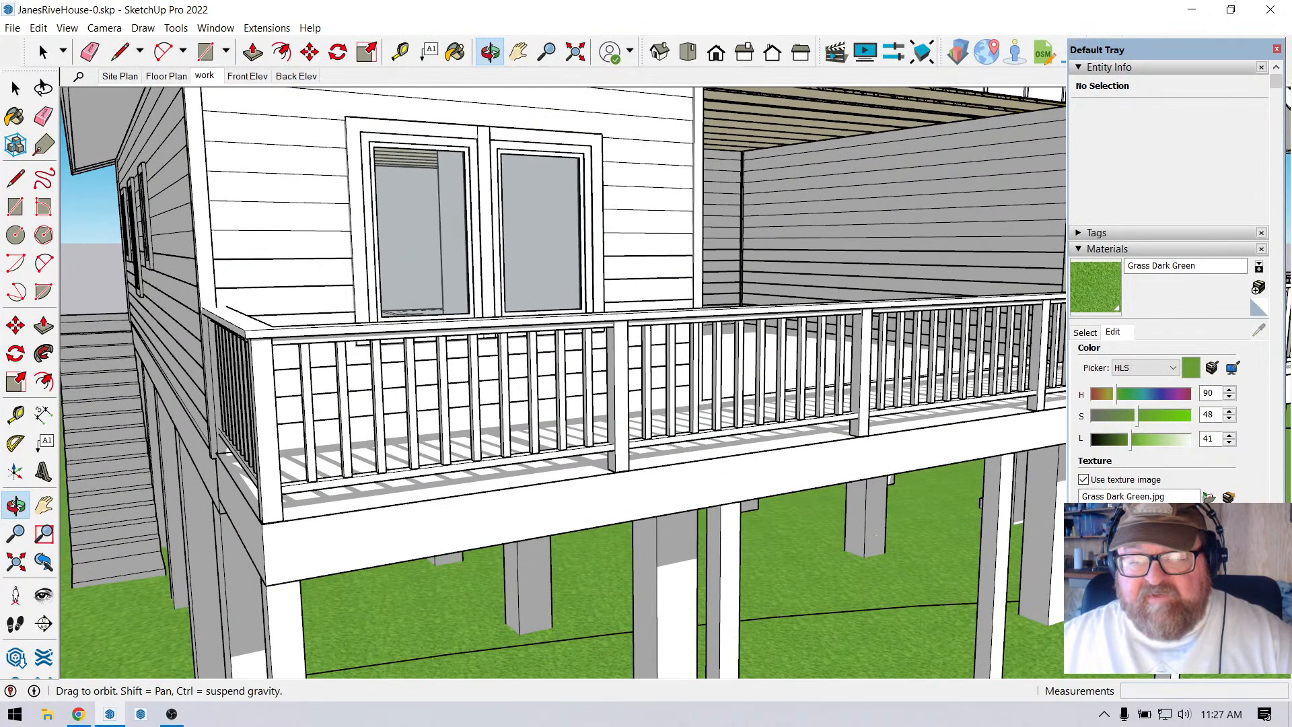
middle_drag(283, 429, 182, 432)
scroll(660, 429, down, 2)
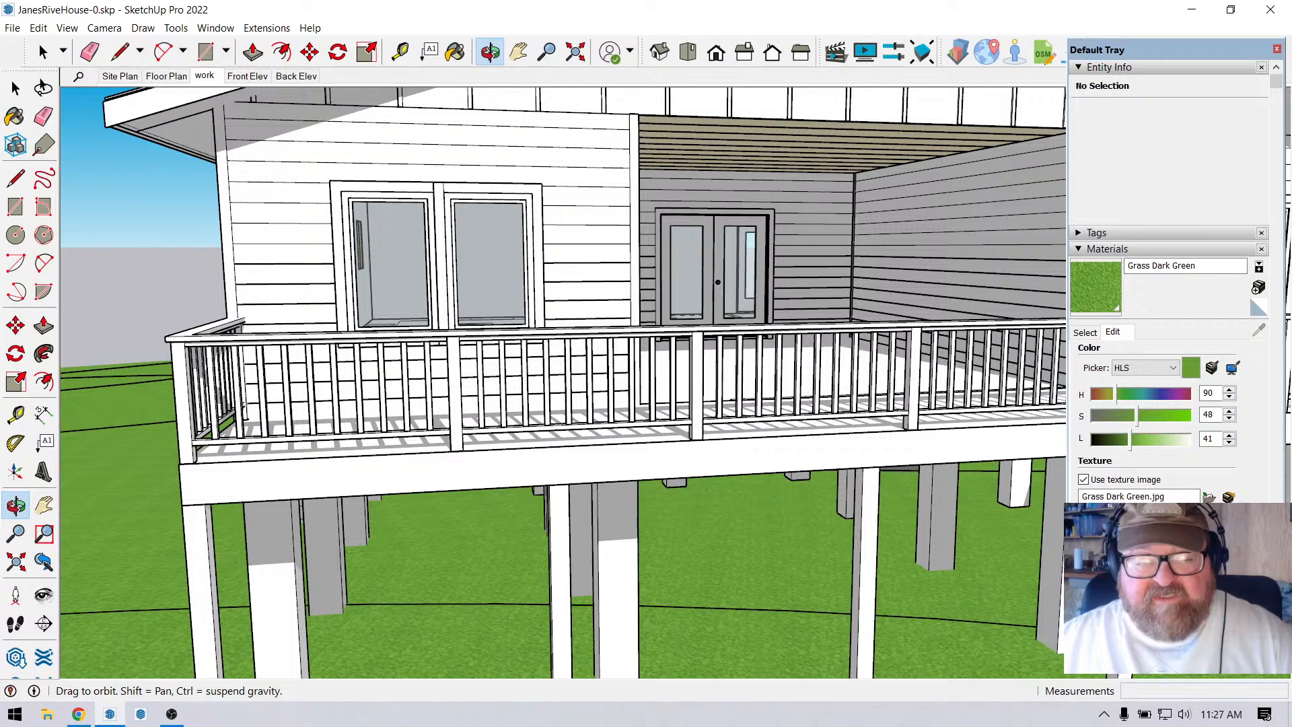
middle_drag(661, 428, 451, 441)
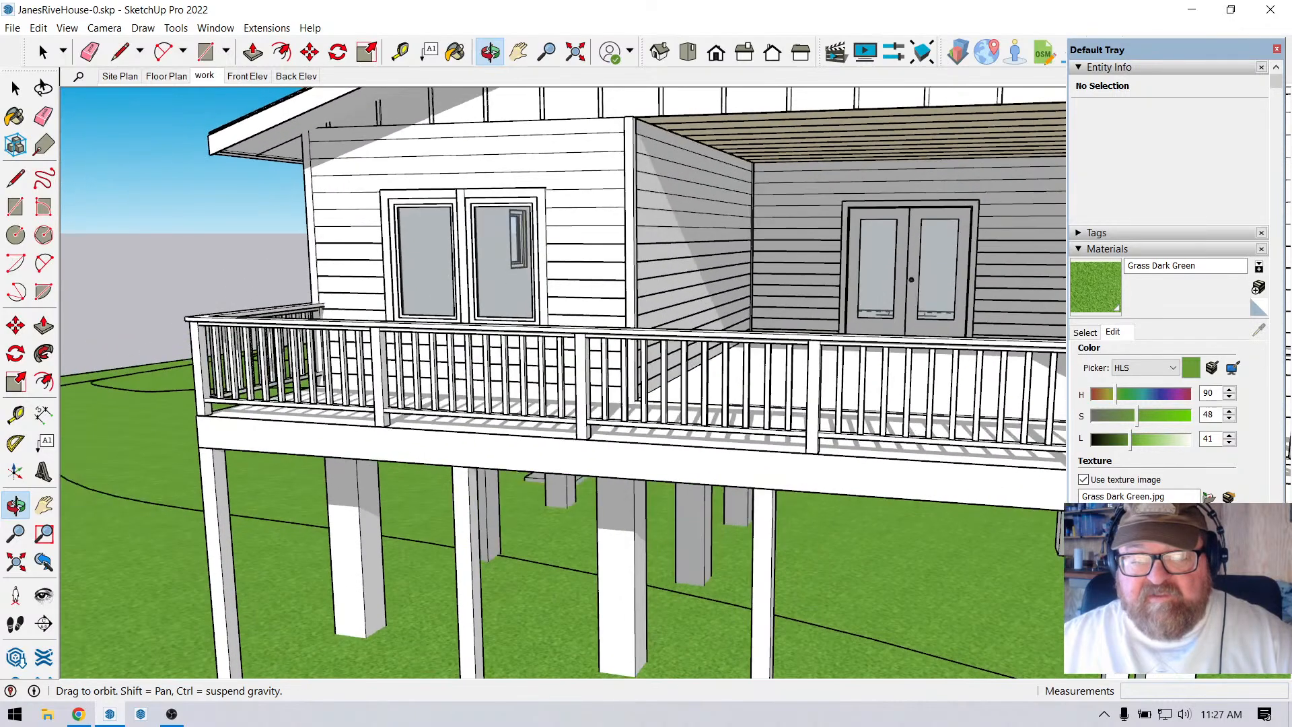
scroll(451, 444, down, 2)
scroll(481, 448, down, 3)
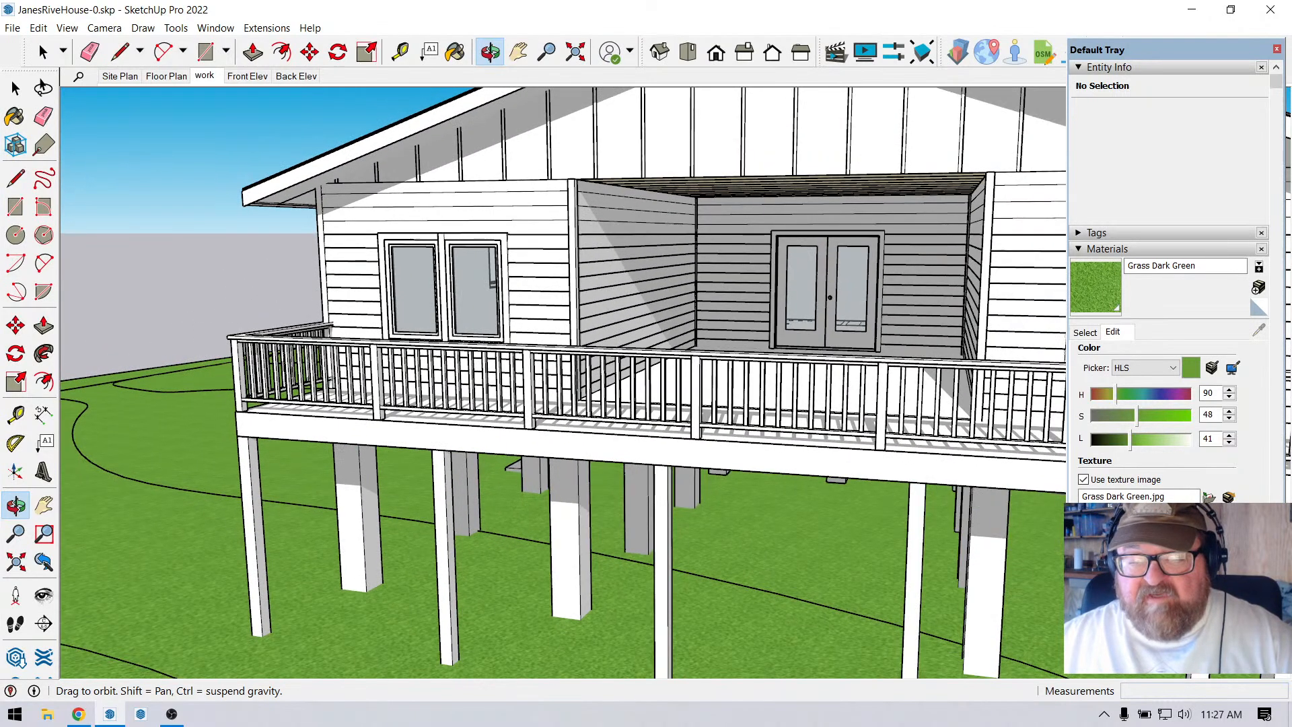
middle_drag(481, 447, 330, 440)
scroll(706, 471, up, 3)
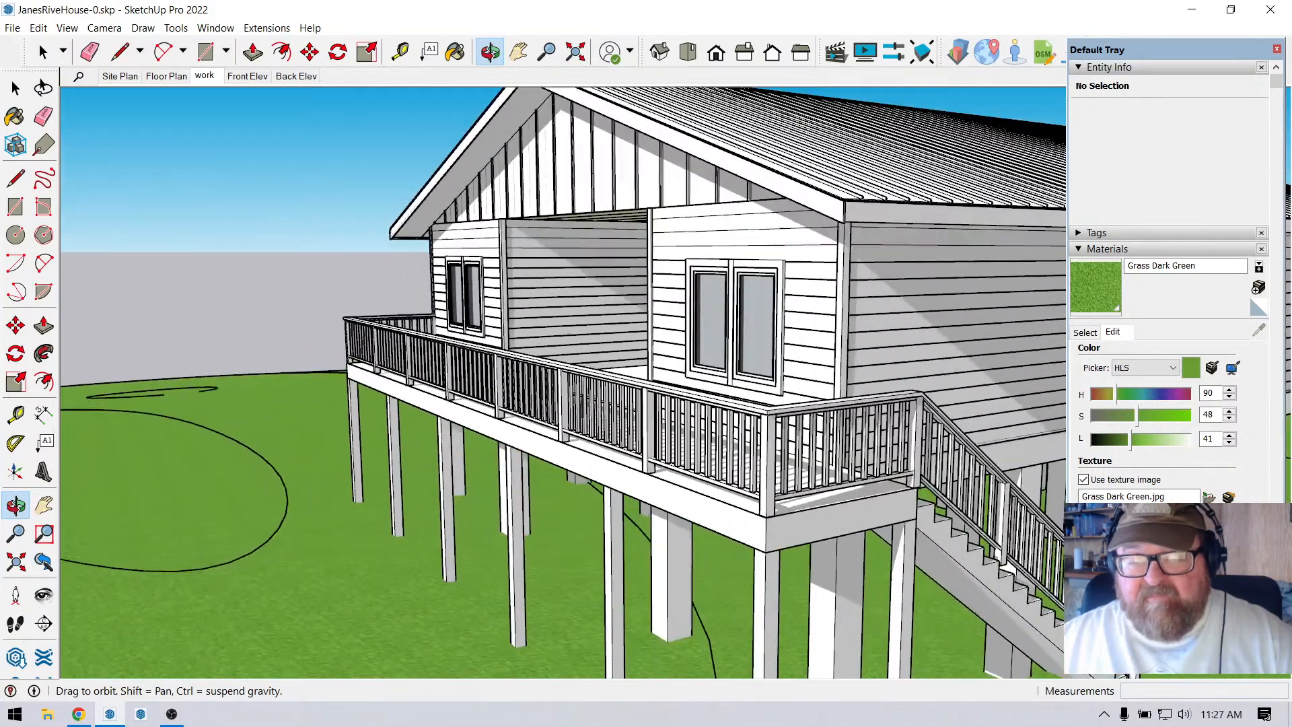
scroll(770, 404, up, 3)
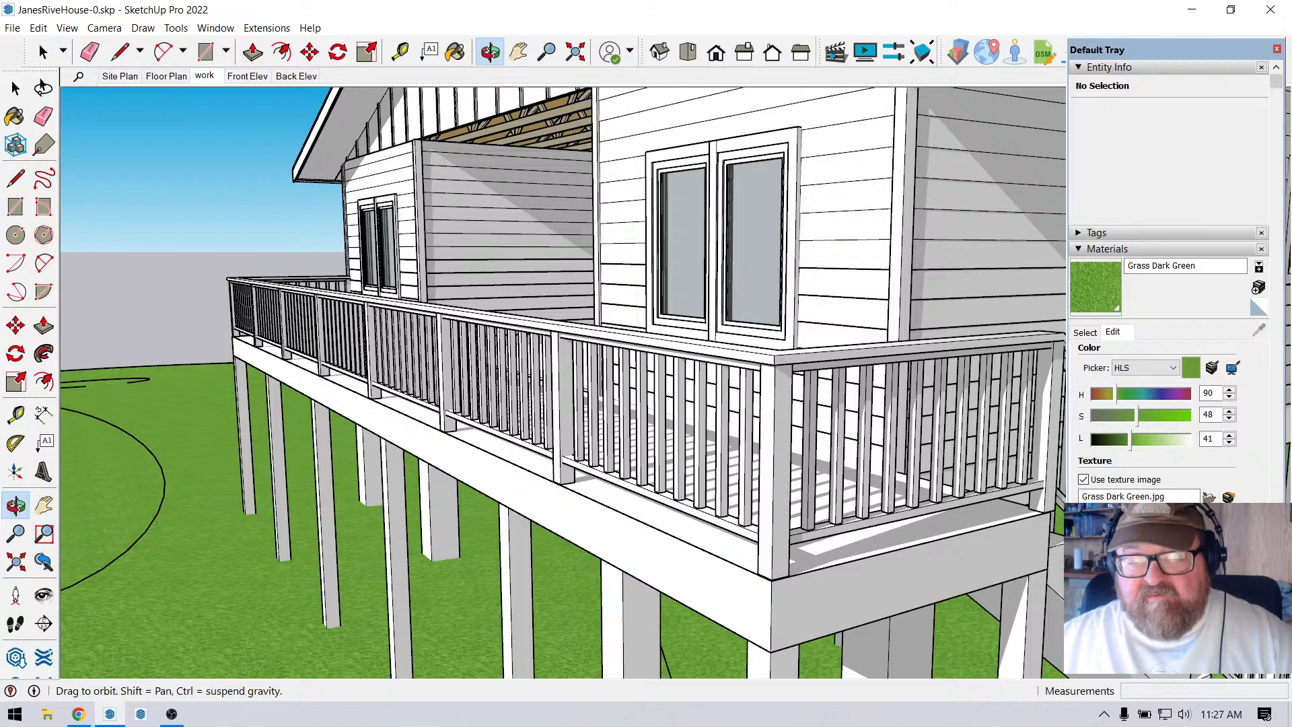
scroll(495, 414, down, 3)
middle_drag(494, 413, 750, 421)
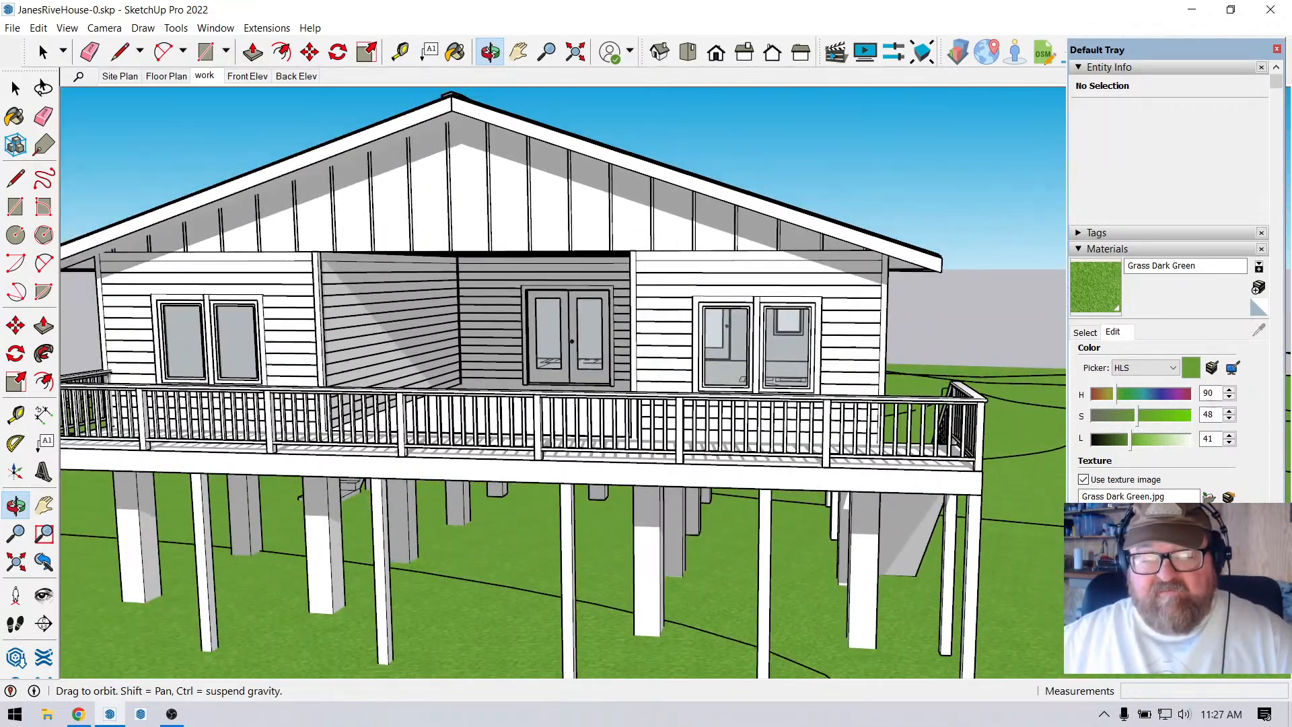
Measure the clear distance between two neighbouring railing posts in front of the recessed porch, without creating a guide.
scroll(753, 430, down, 1)
middle_drag(357, 424, 380, 425)
scroll(380, 425, up, 5)
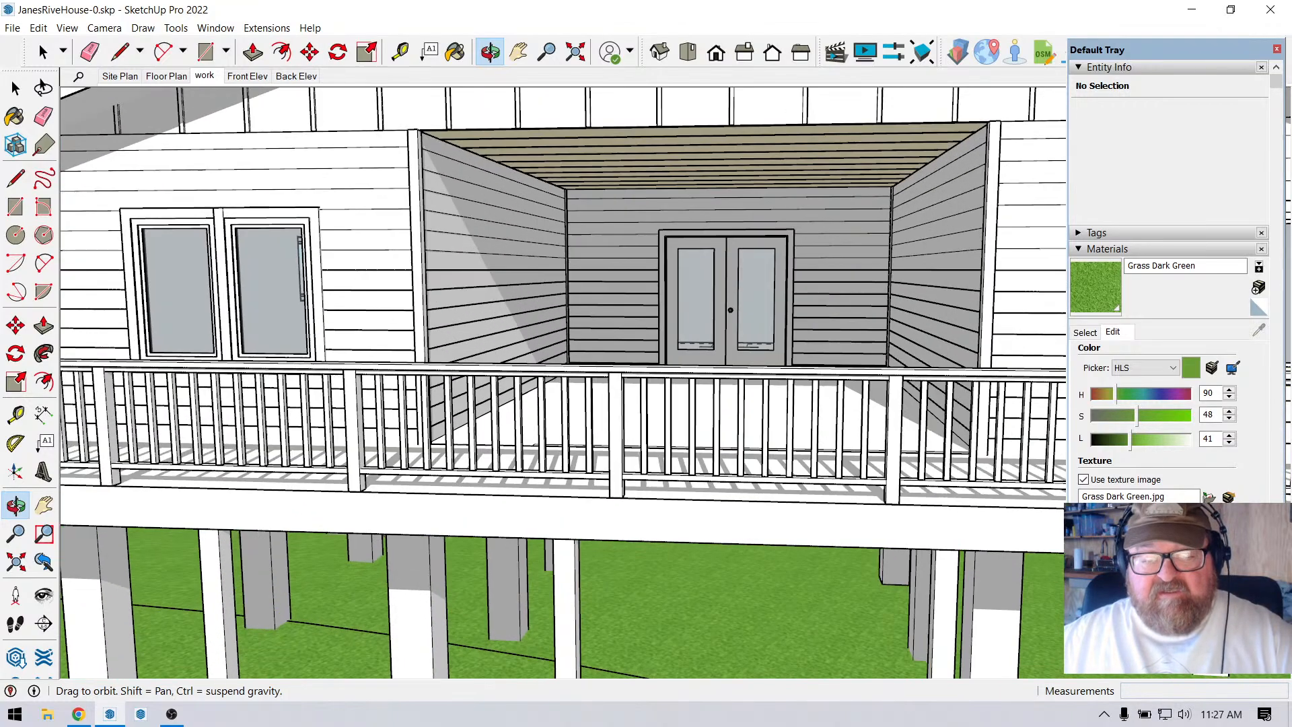
scroll(417, 397, up, 2)
key(t)
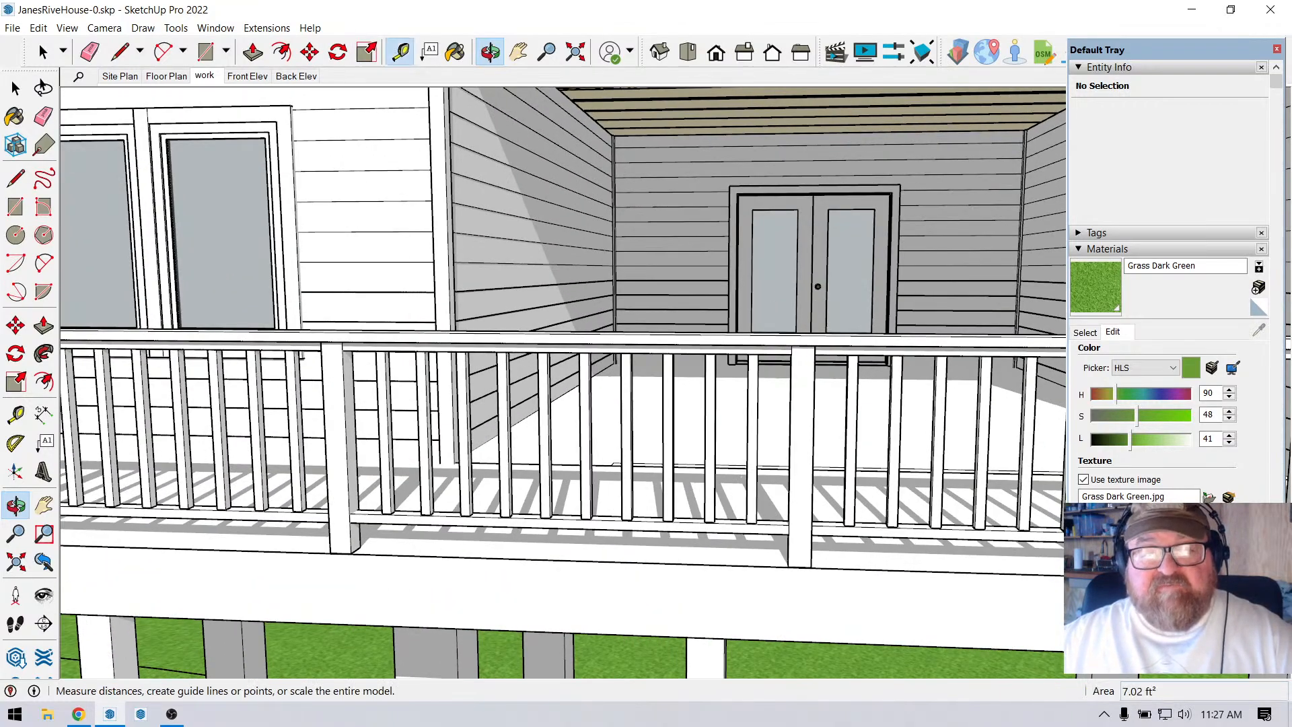
click(345, 424)
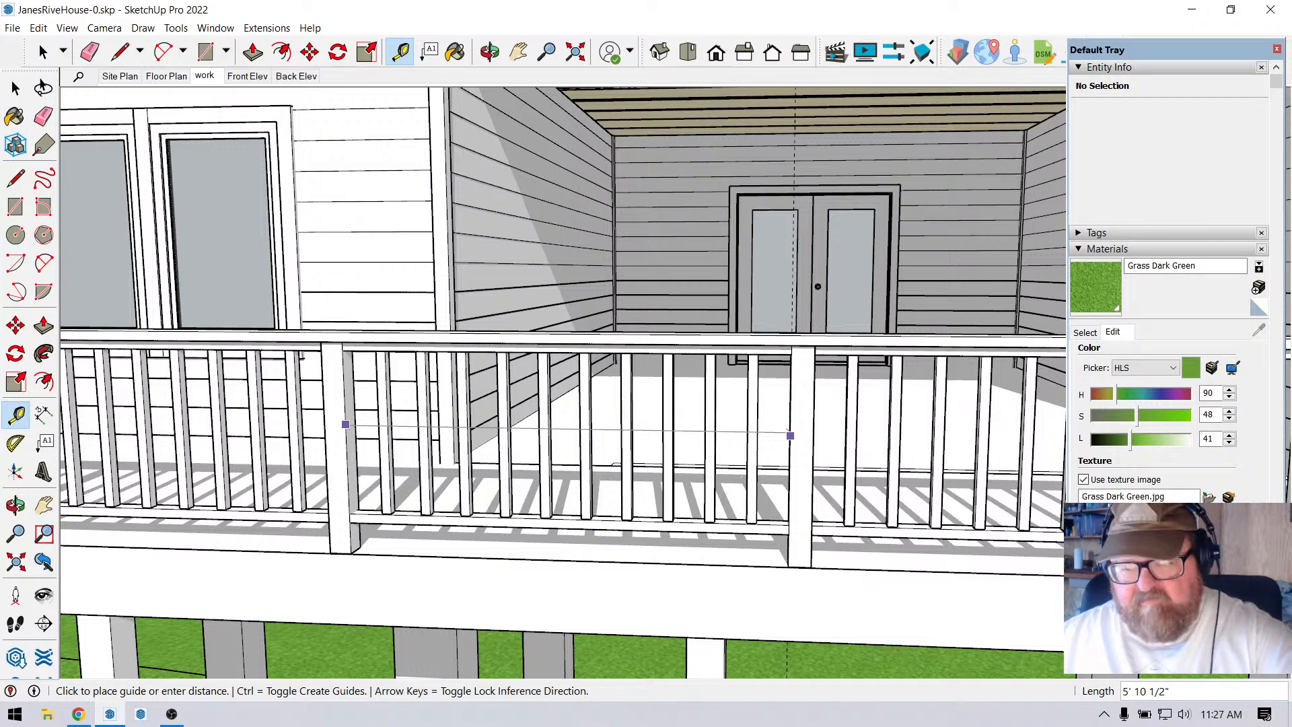
key(Escape)
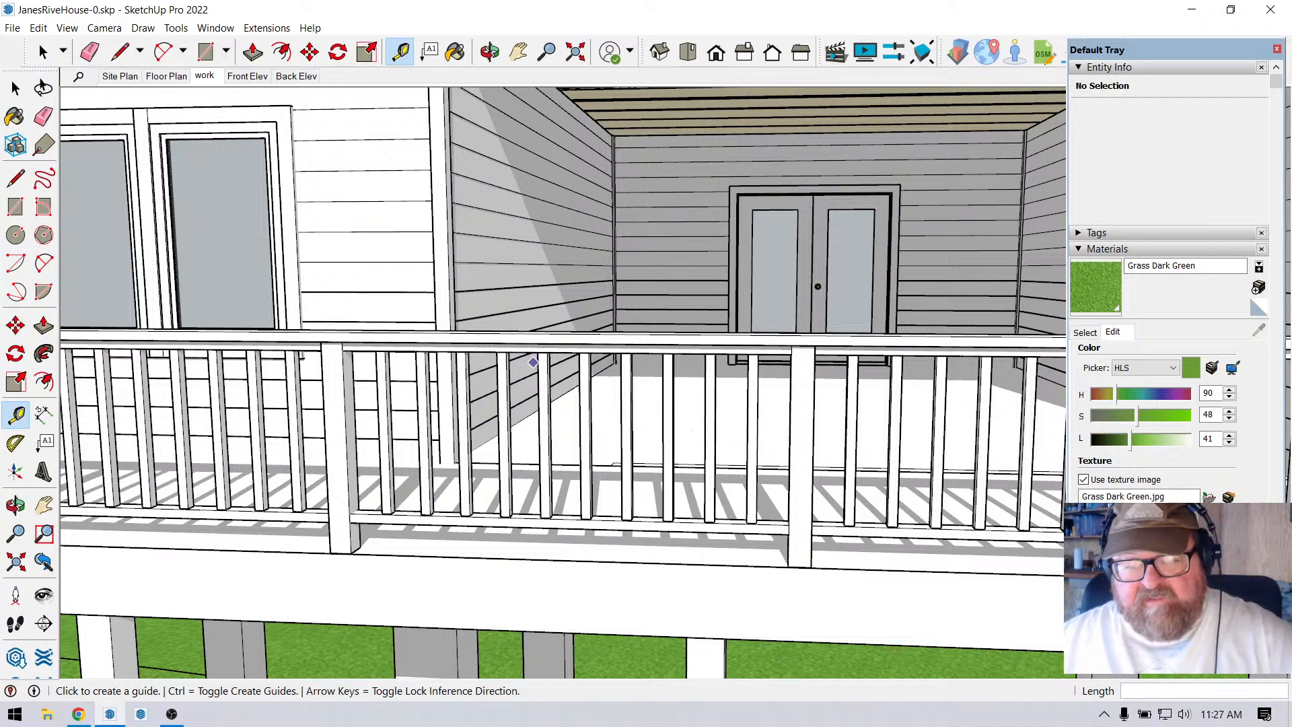
Review the whole deck railing against the front elevation of the house, then its corner and post spacing from an angle.
click(490, 52)
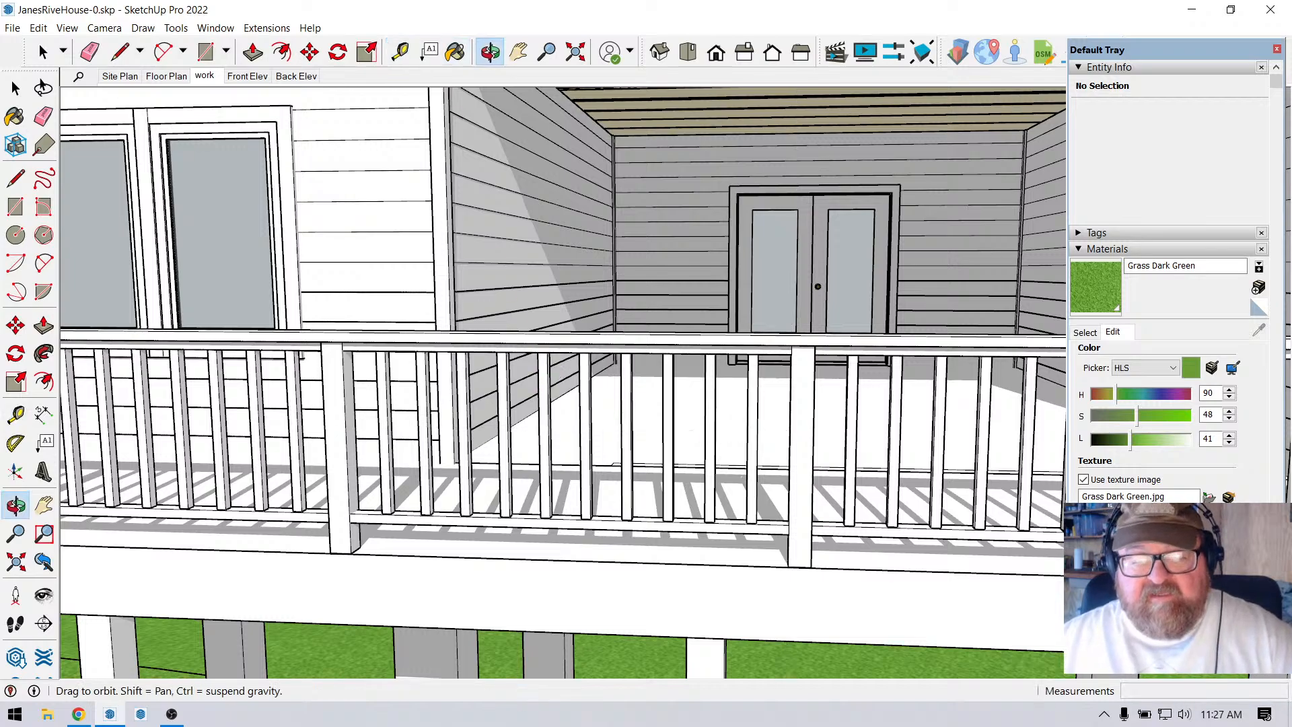
drag(605, 323, 643, 404)
scroll(605, 403, down, 5)
scroll(491, 383, down, 3)
scroll(605, 397, down, 2)
scroll(536, 440, down, 2)
drag(536, 441, 508, 457)
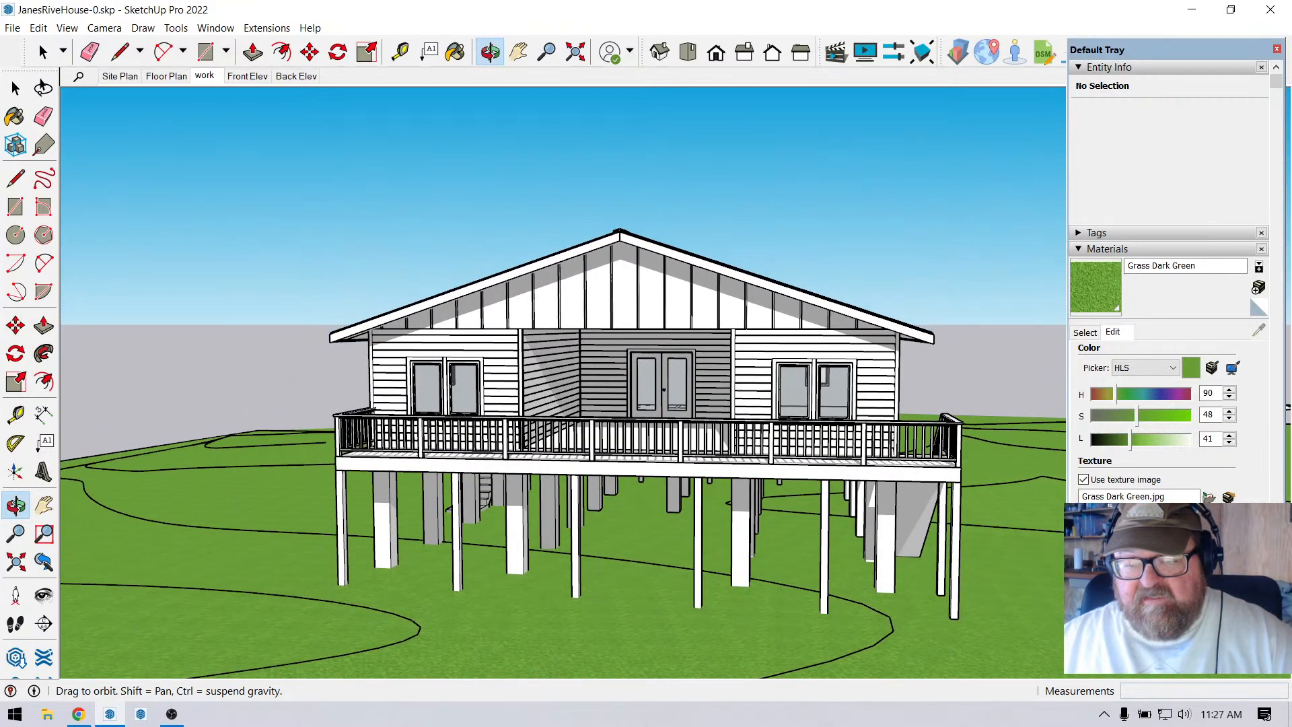
drag(713, 451, 565, 497)
scroll(565, 498, up, 4)
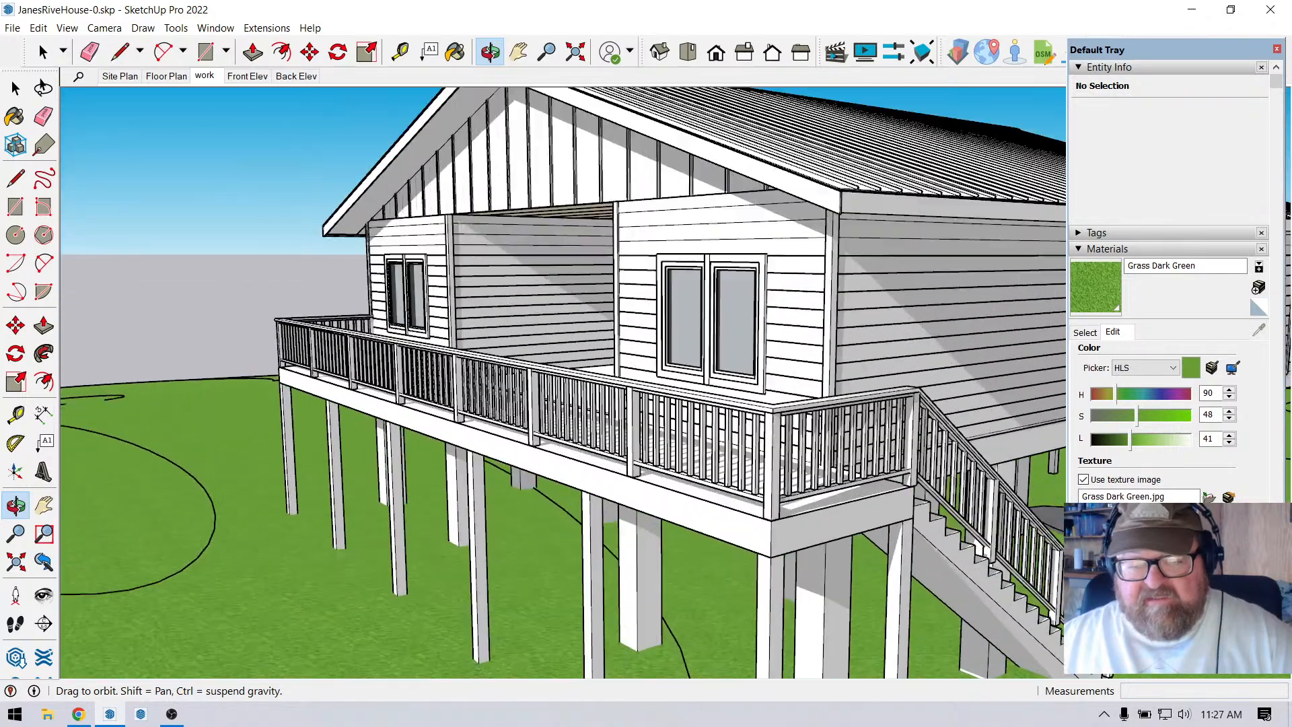
scroll(488, 414, down, 2)
drag(488, 414, 494, 397)
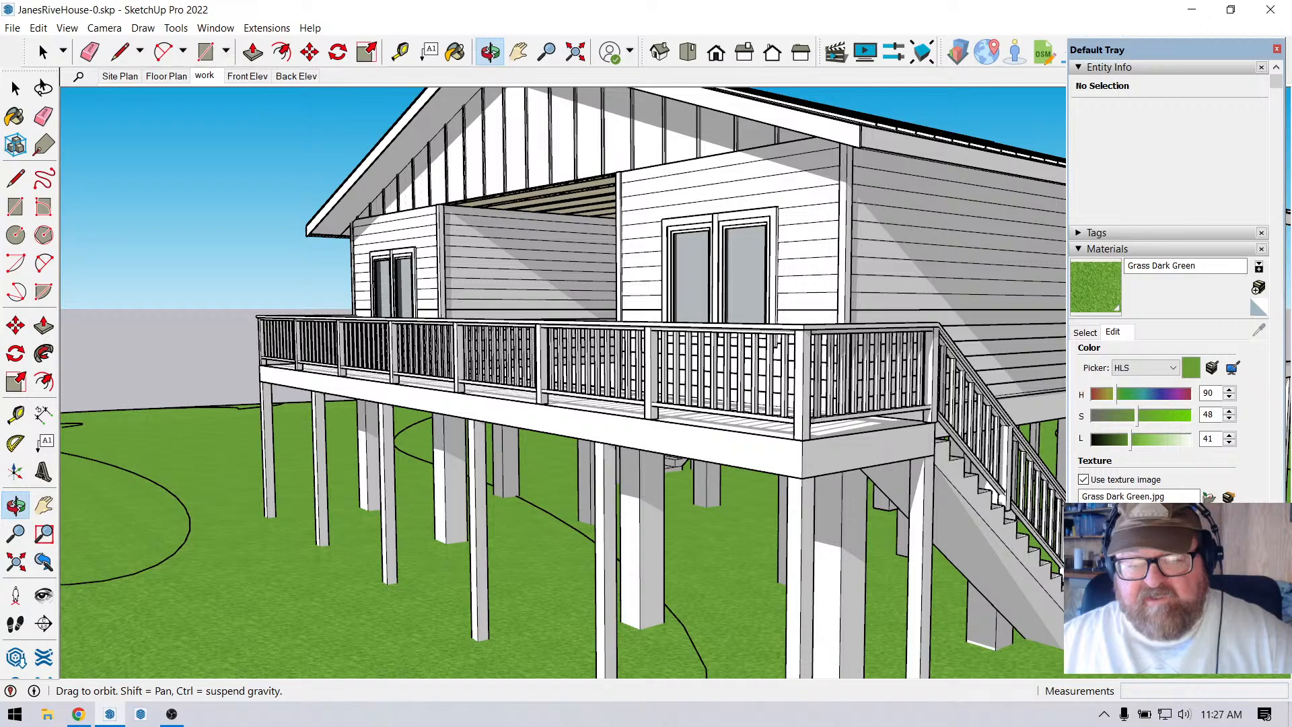
drag(606, 431, 491, 411)
middle_drag(491, 410, 693, 437)
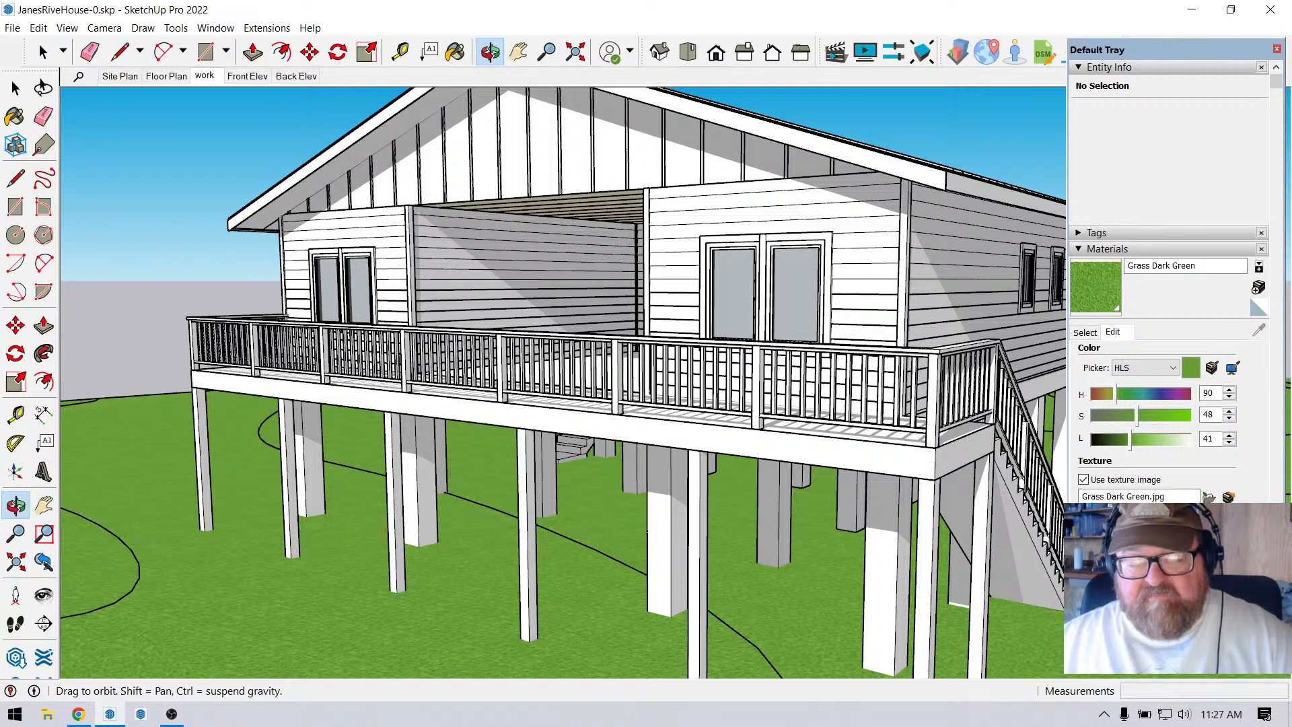
mouse_move(693, 437)
middle_down()
mouse_move(808, 434)
mouse_move(727, 434)
middle_up()
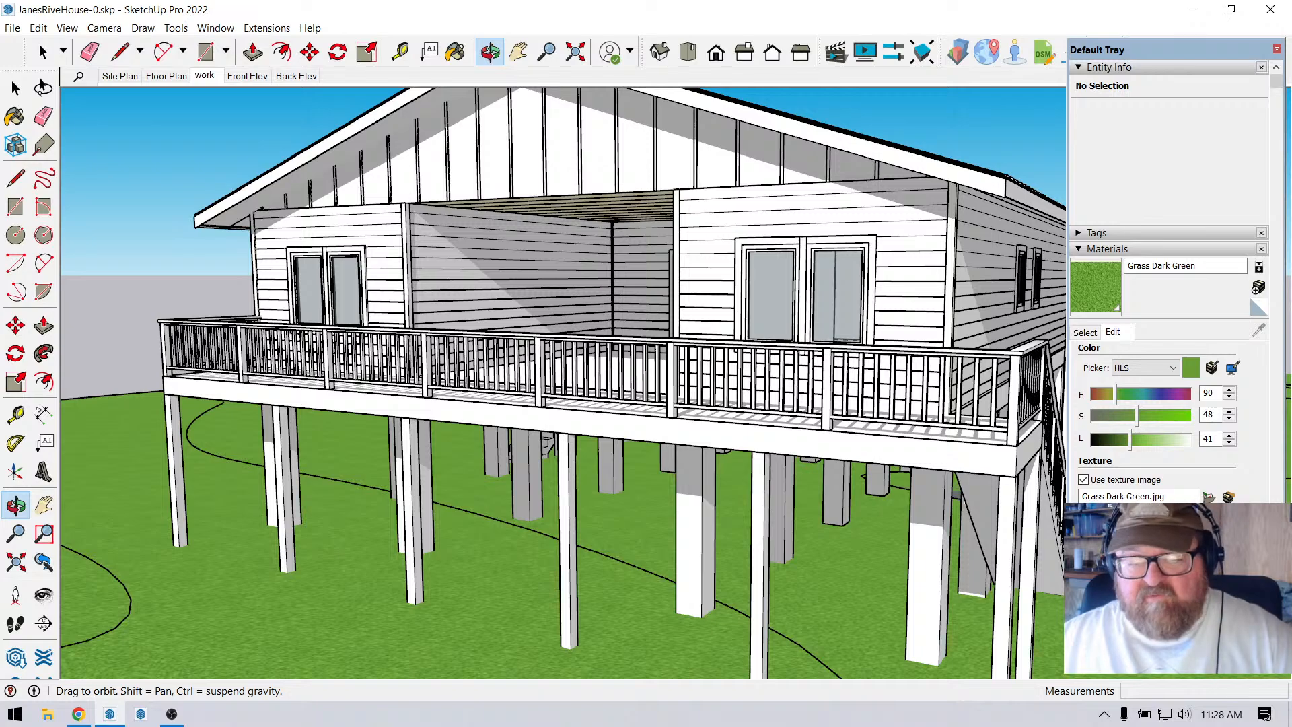
Undo the picket railing along the deck and side stairs, leaving only the path lines.
middle_drag(673, 383, 349, 411)
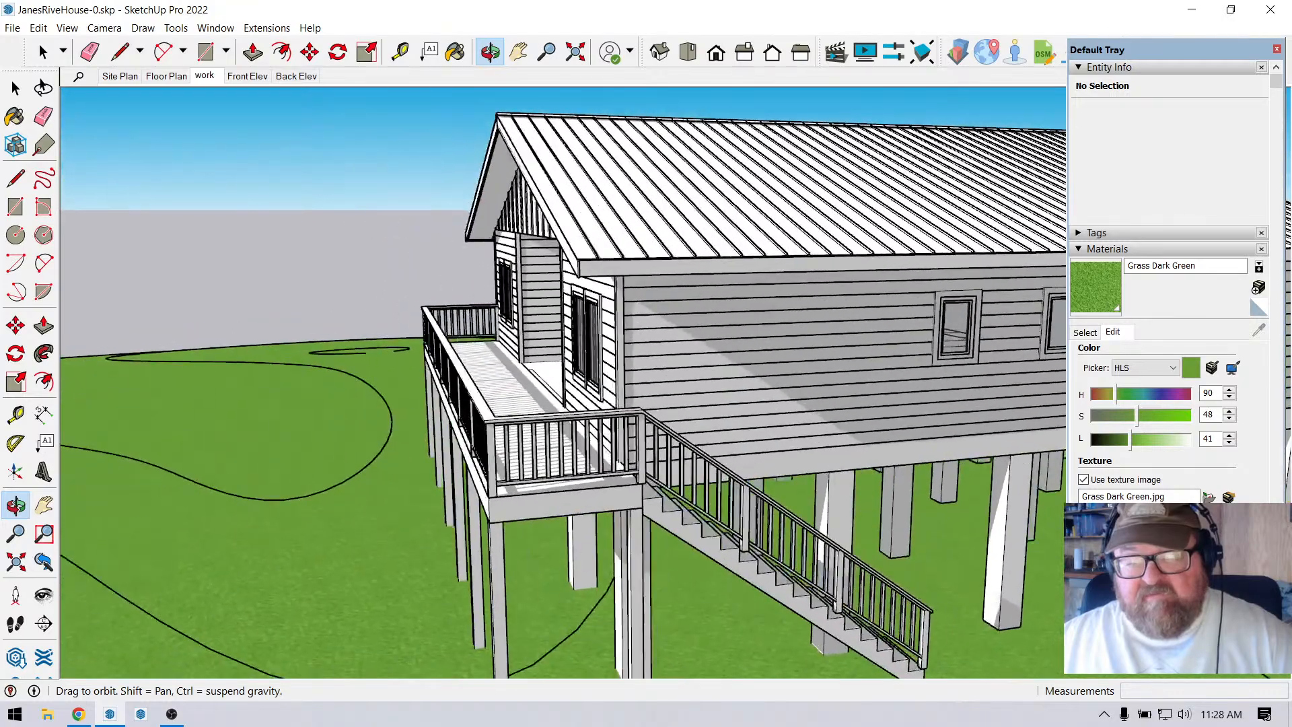
scroll(502, 421, up, 3)
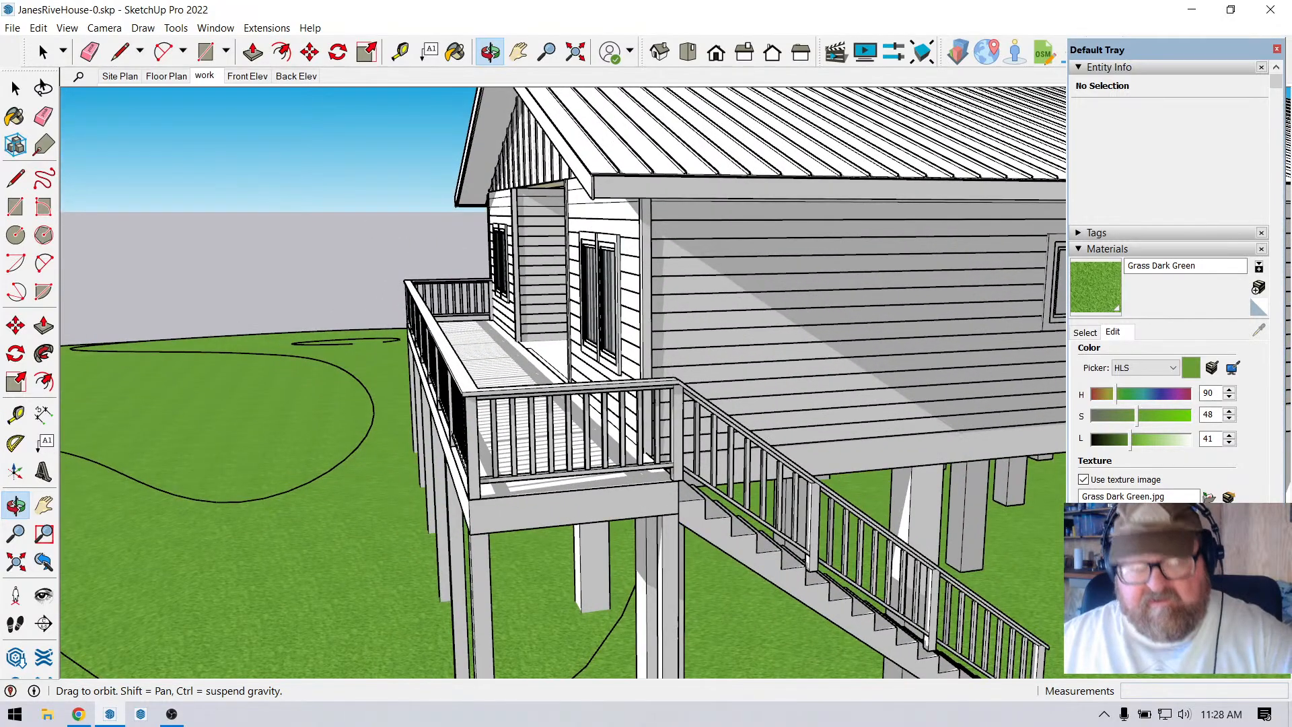
middle_drag(565, 387, 458, 444)
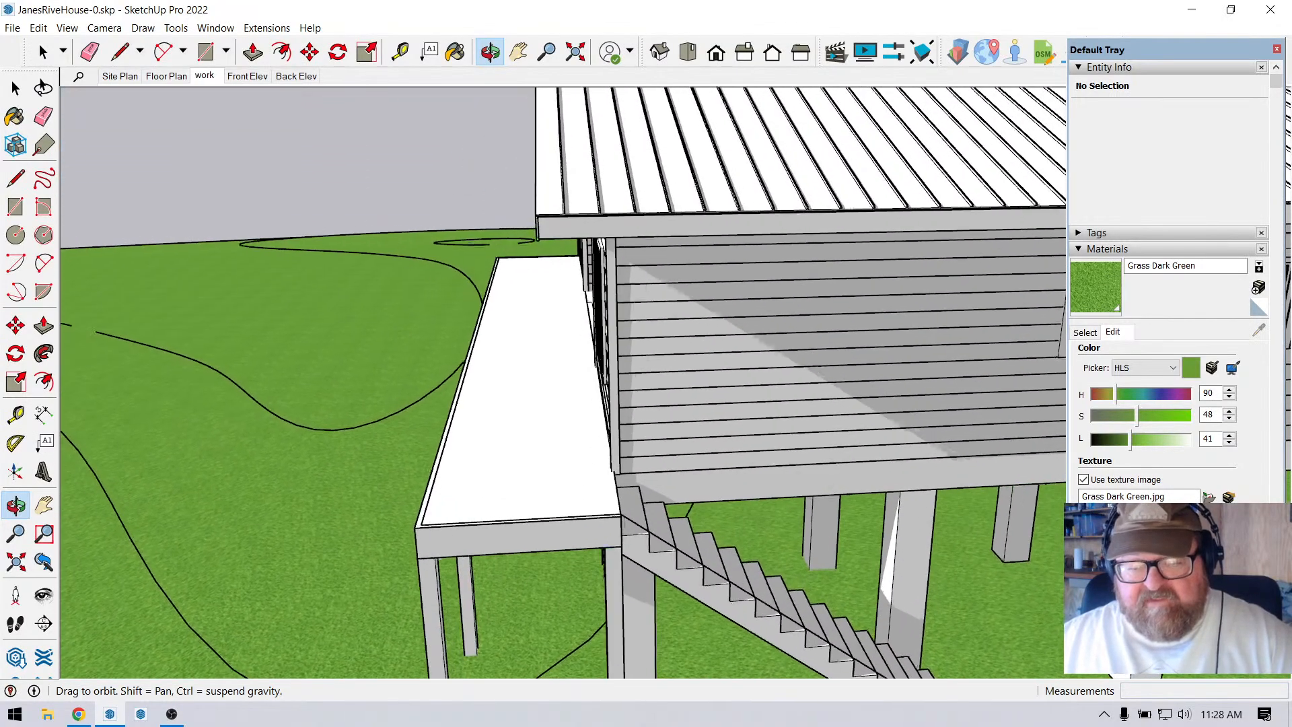
drag(458, 444, 346, 385)
Start Instant Fence Railing on the deck and side stair path lines and set the posts' maximum spacing to 56".
click(43, 52)
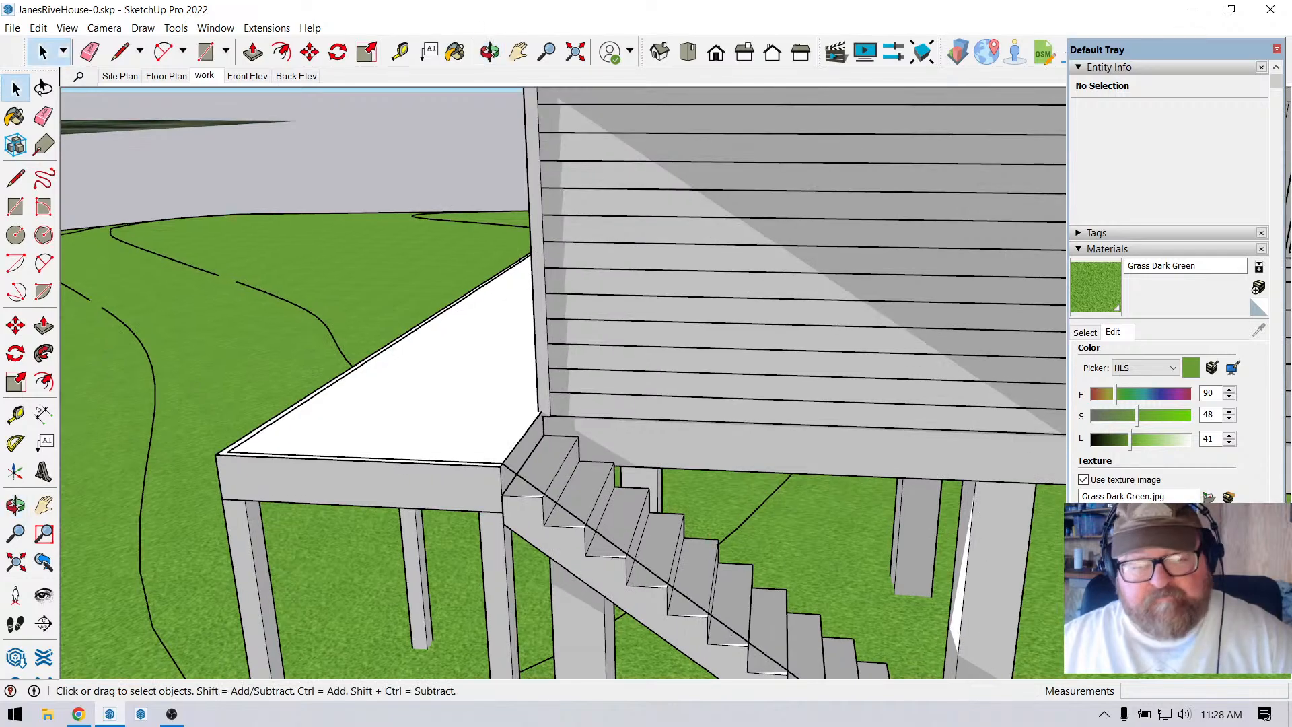
click(430, 403)
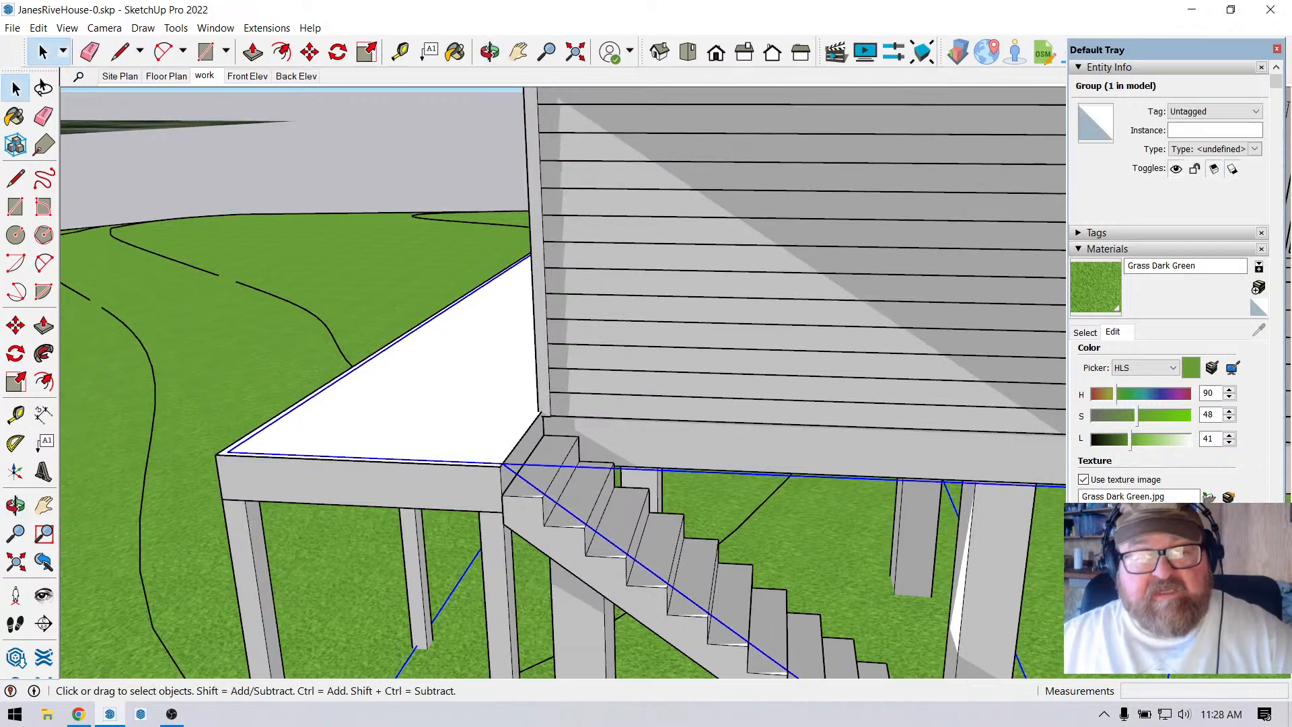
click(267, 27)
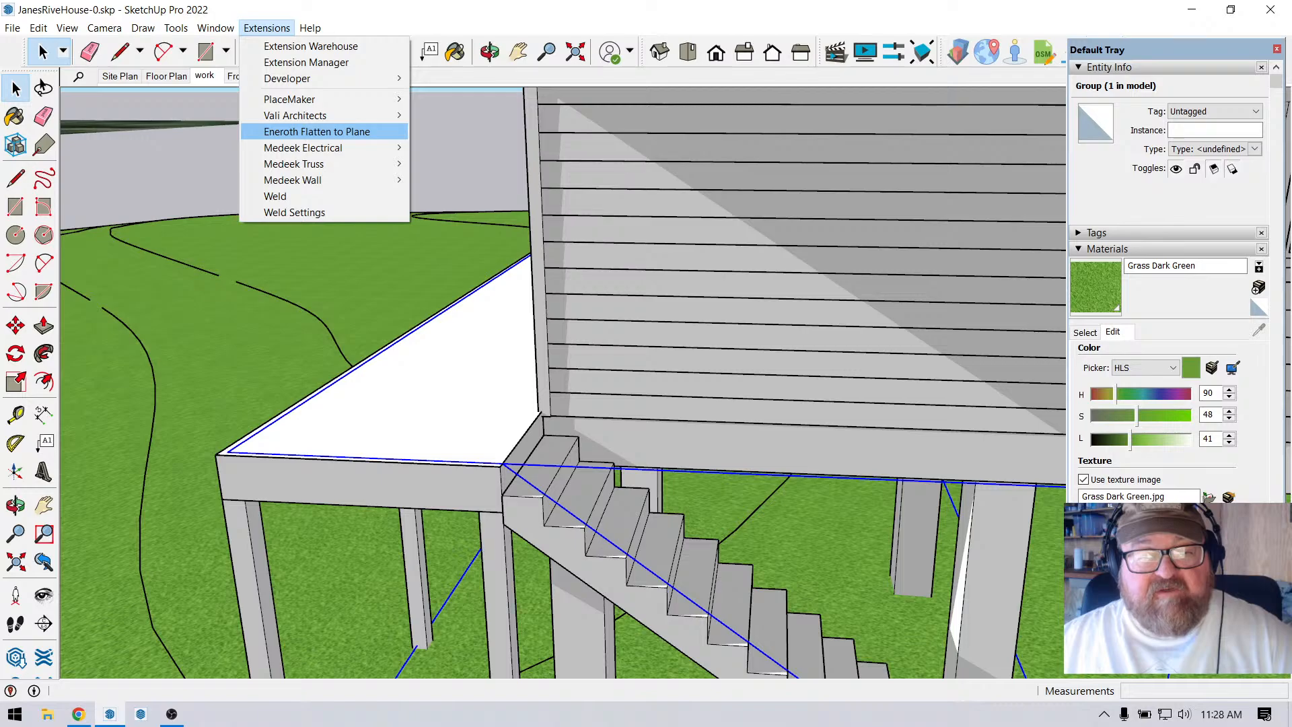
mouse_move(295, 115)
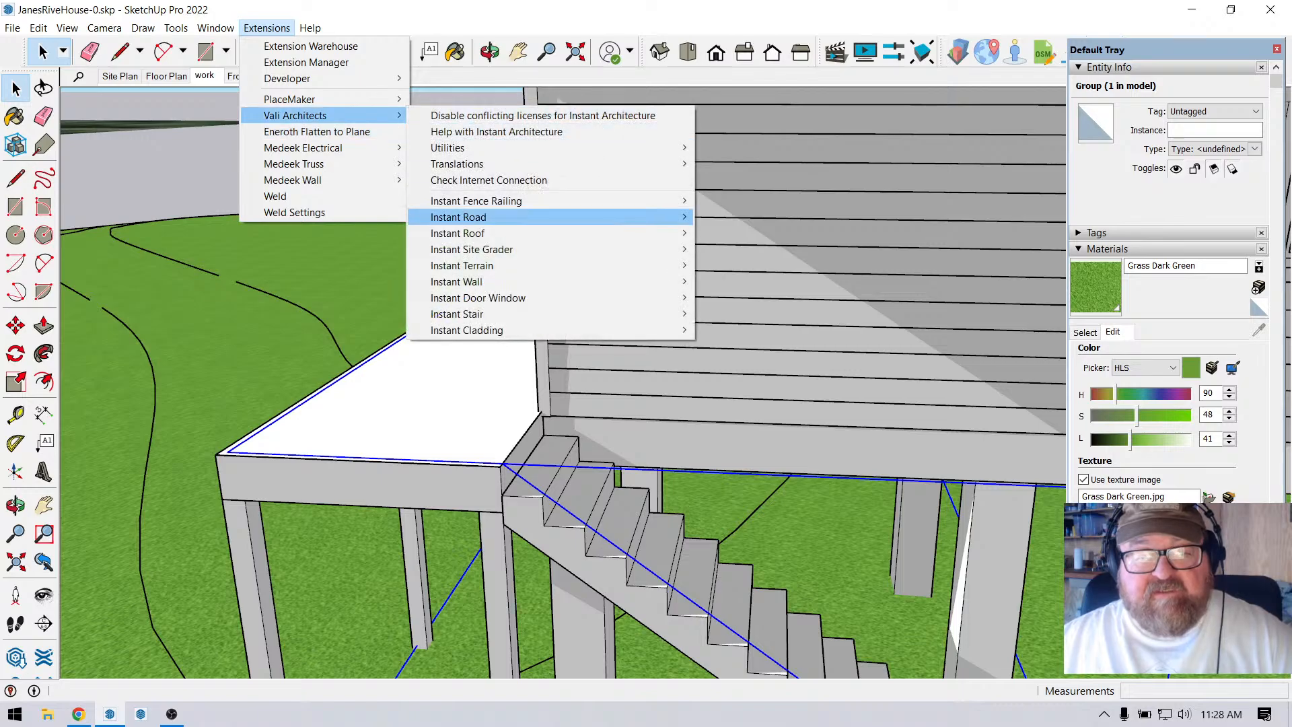
mouse_move(471, 200)
click(764, 201)
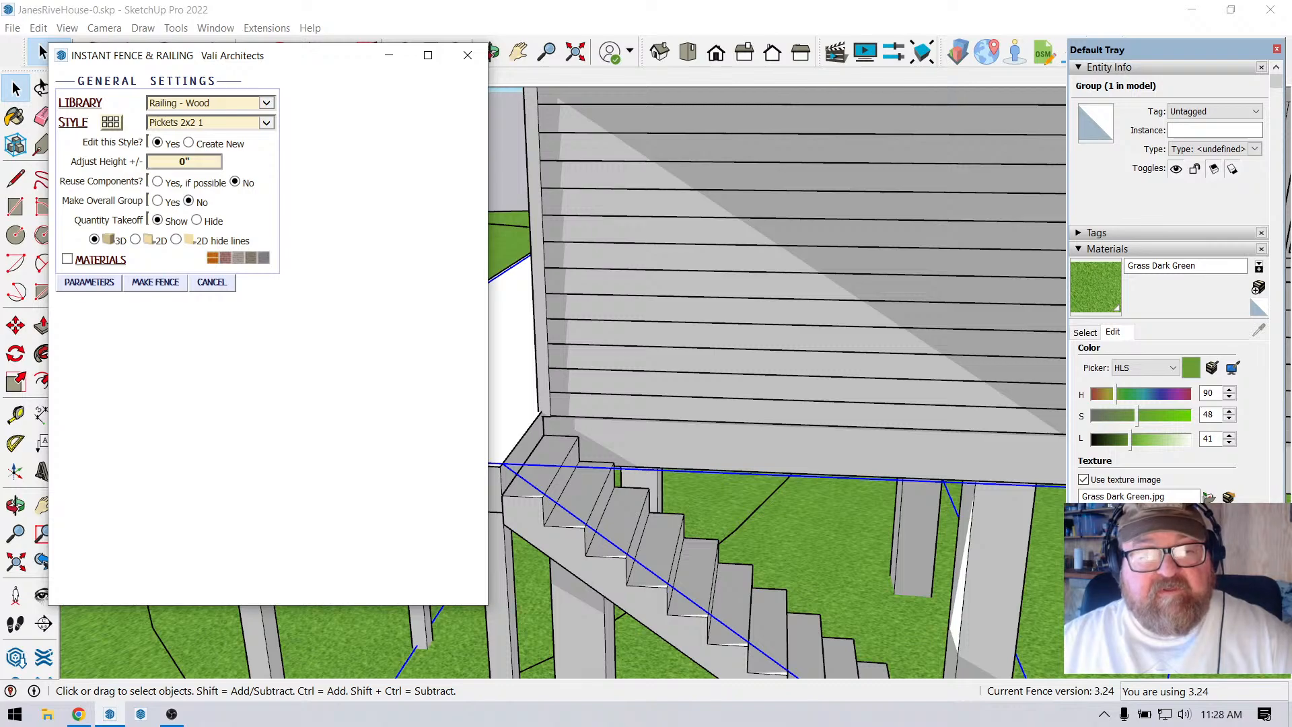
click(89, 282)
scroll(168, 336, down, 3)
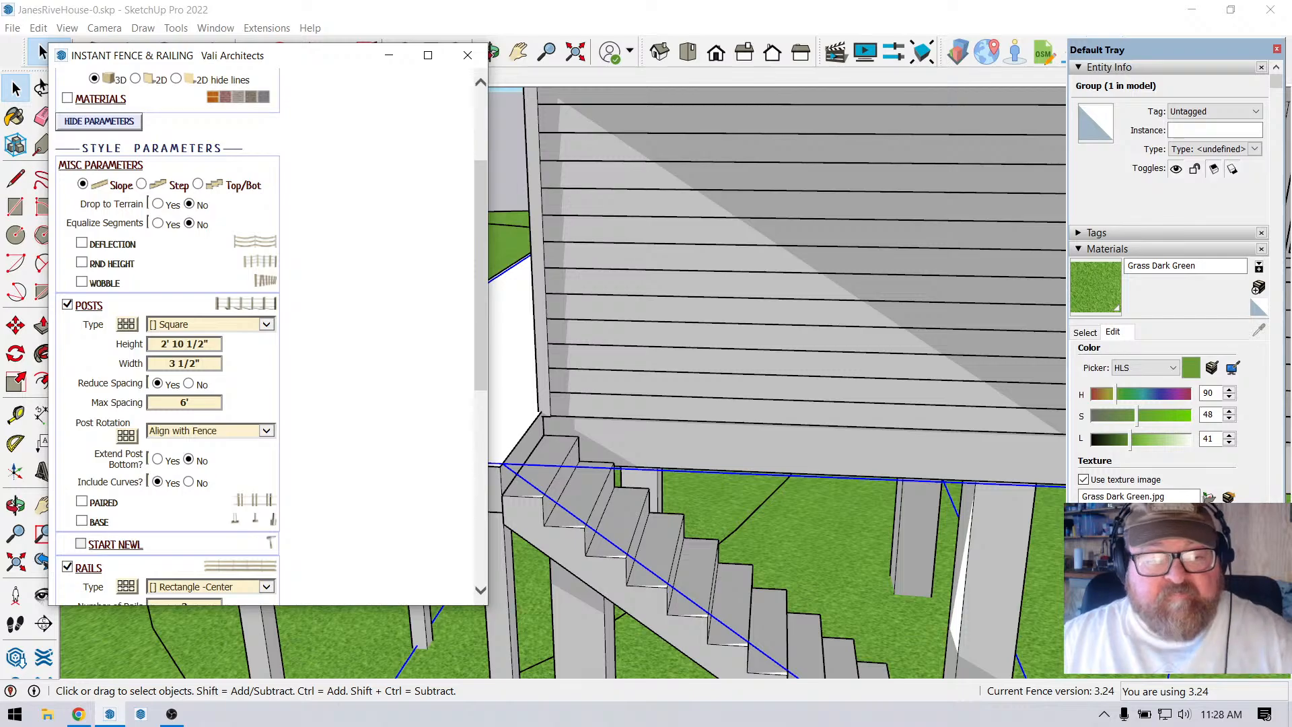
scroll(269, 336, down, 3)
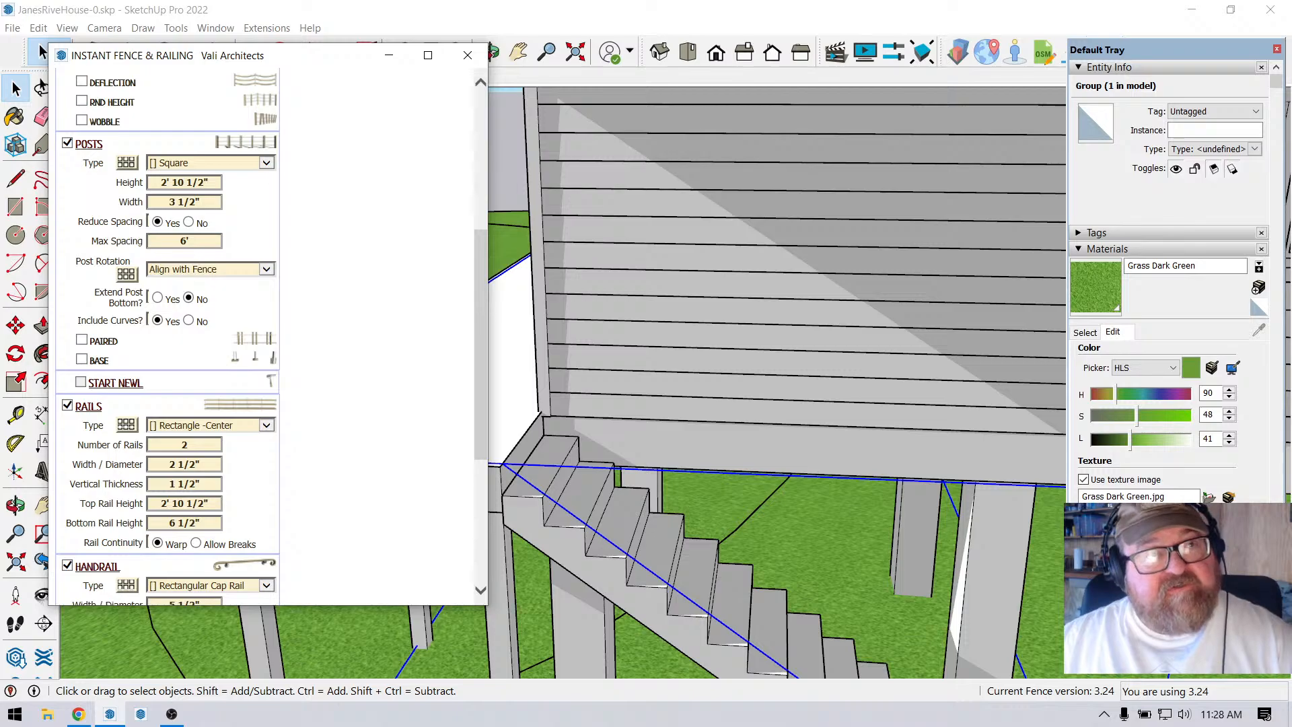
click(180, 241)
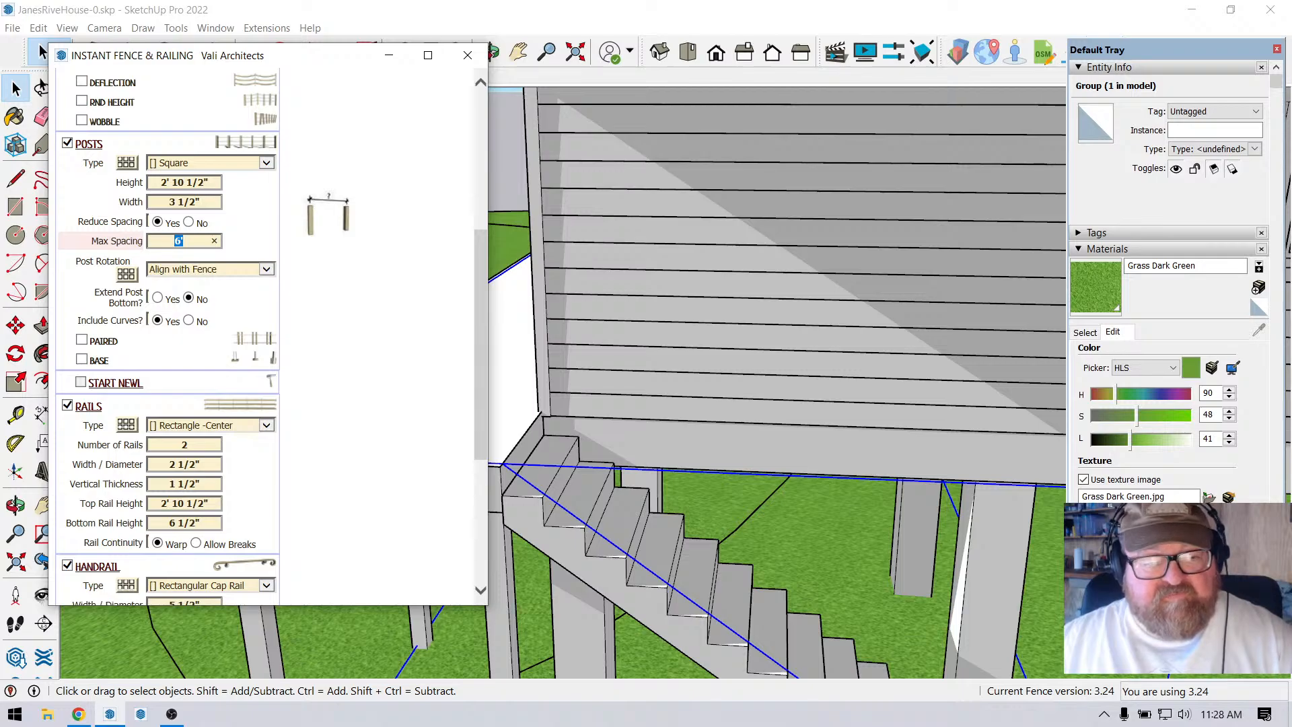
text(56)
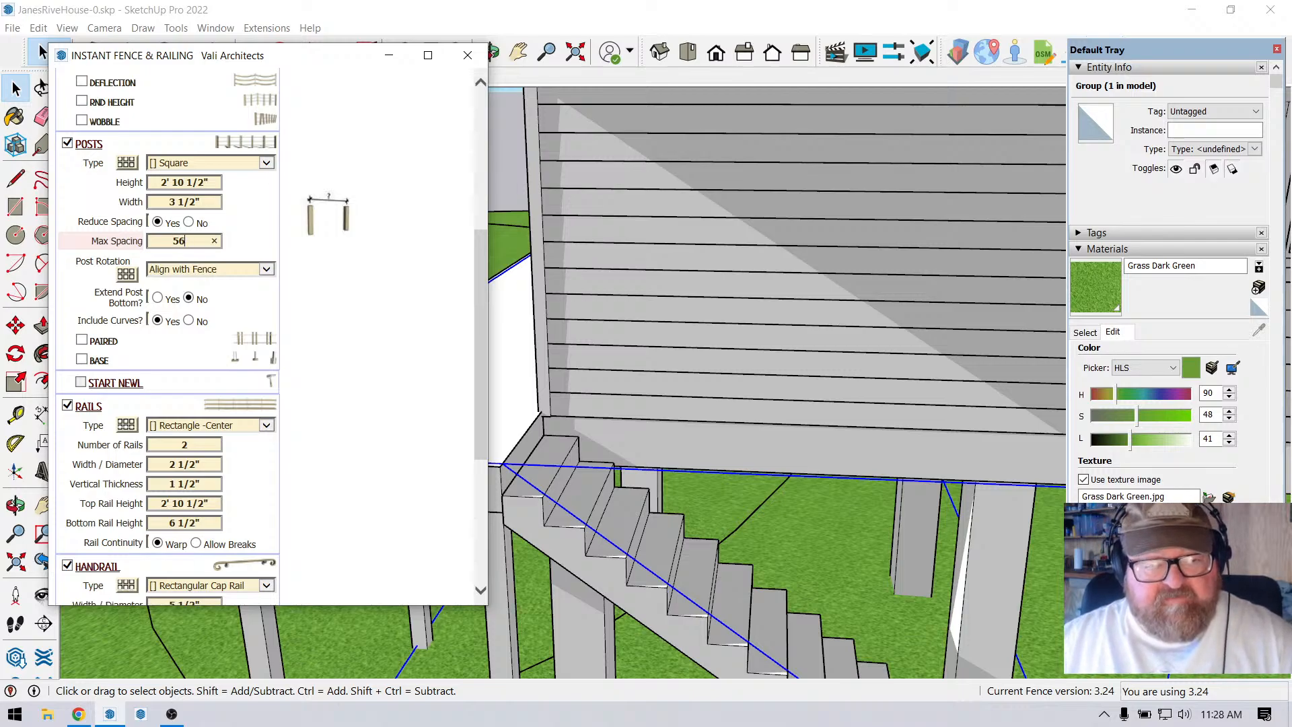
key(Return)
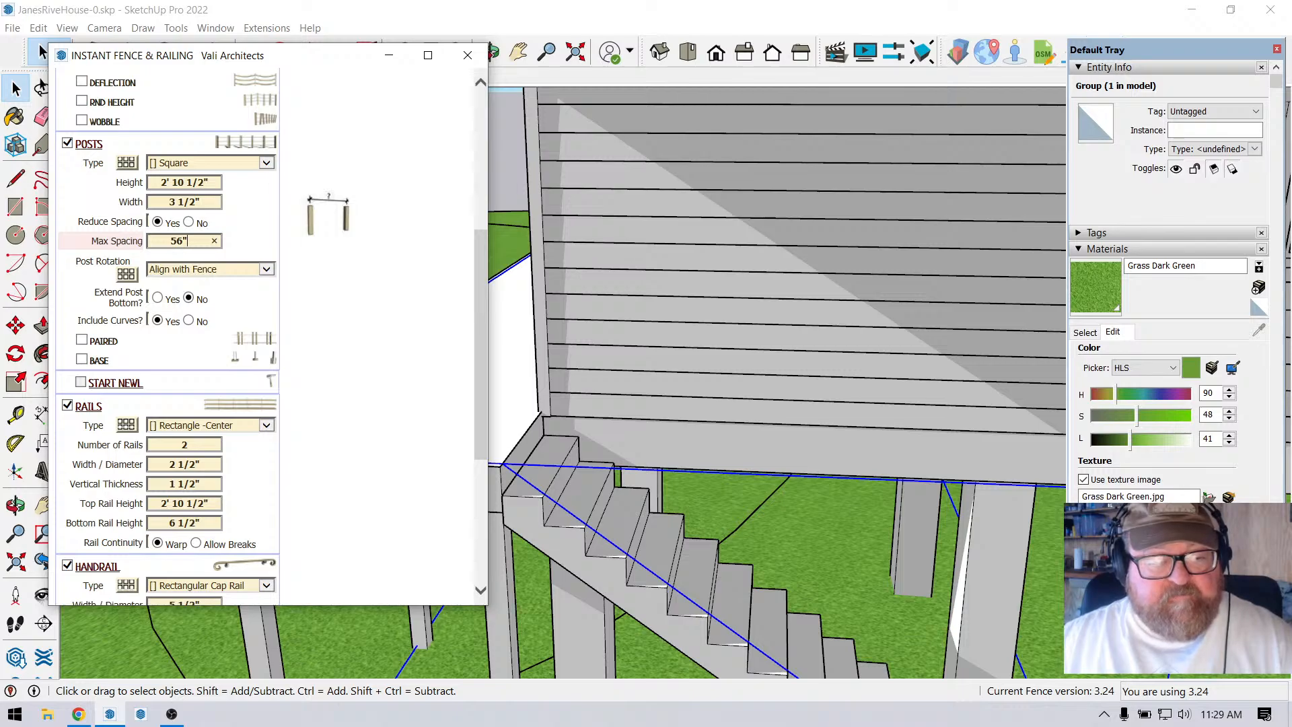
Set the bottom rail height of the railing to 4 1/2".
scroll(269, 336, down, 2)
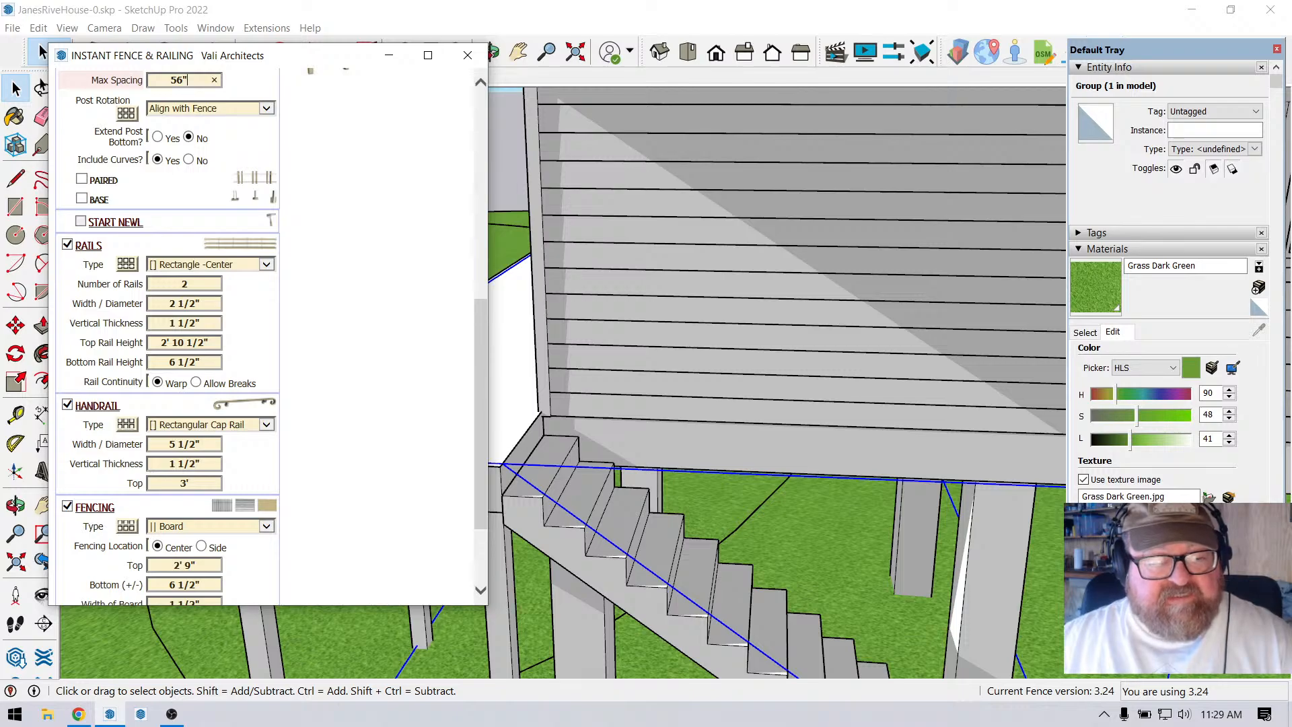
drag(179, 362, 164, 362)
click(179, 362)
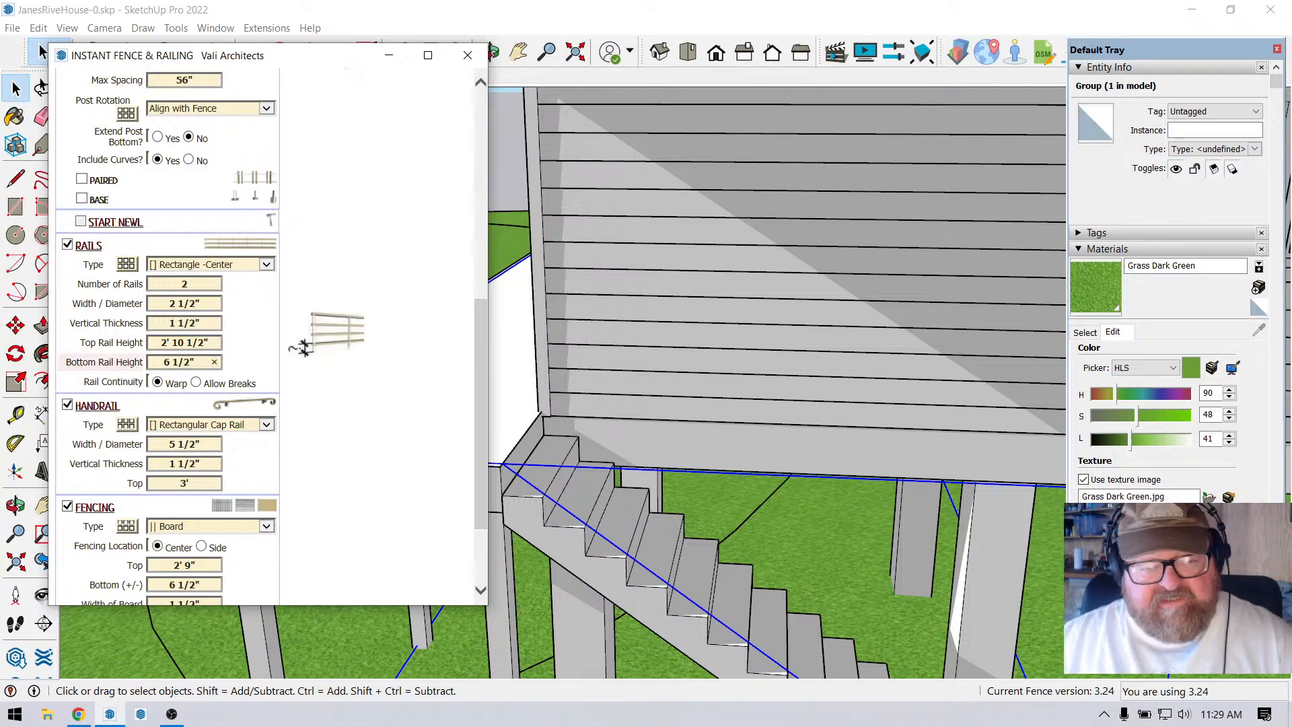
key(BackSpace)
text(4)
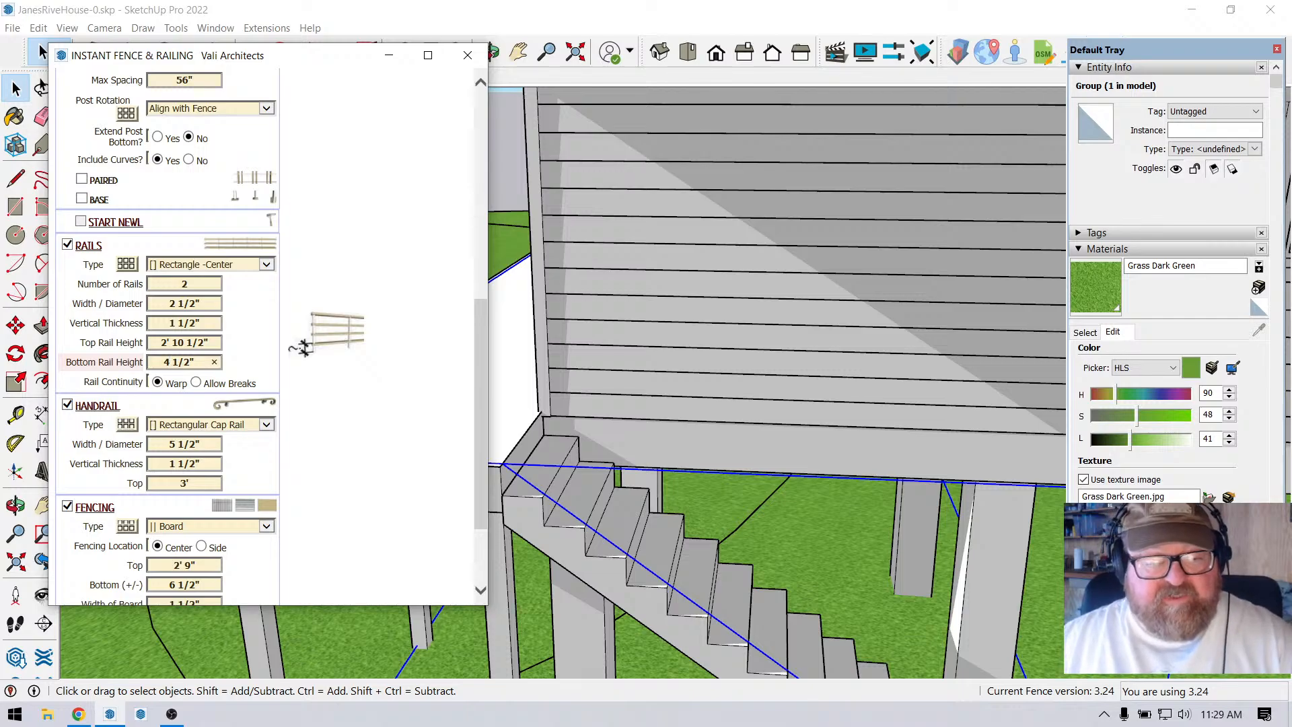
key(Return)
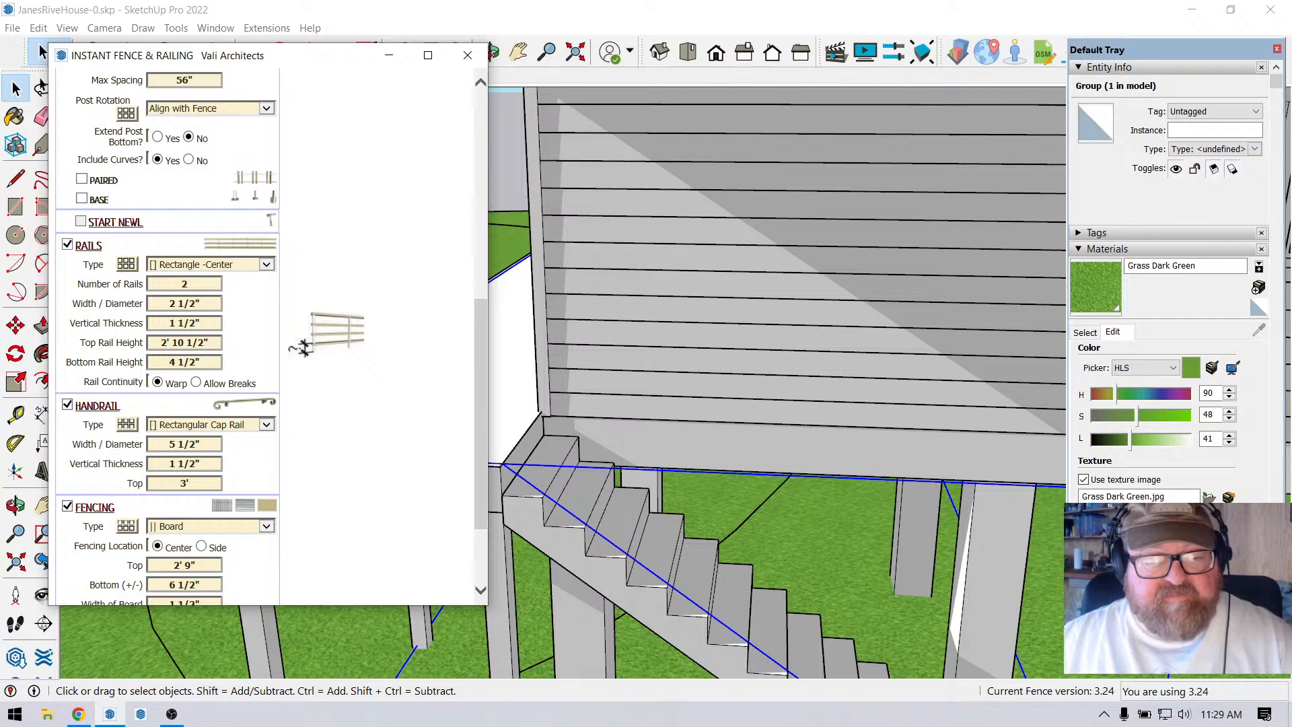
Generate the picket railing along the deck and side stairs and dismiss the quantity takeoff.
scroll(269, 336, down, 3)
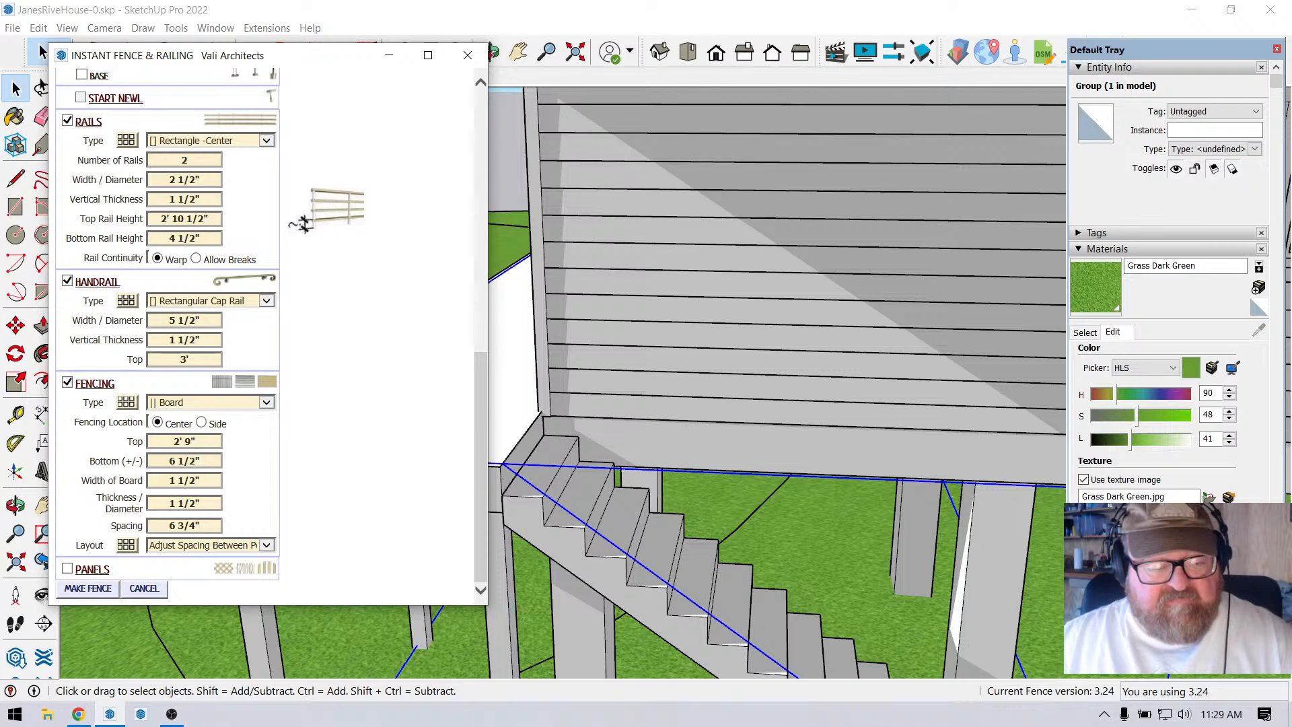
click(88, 588)
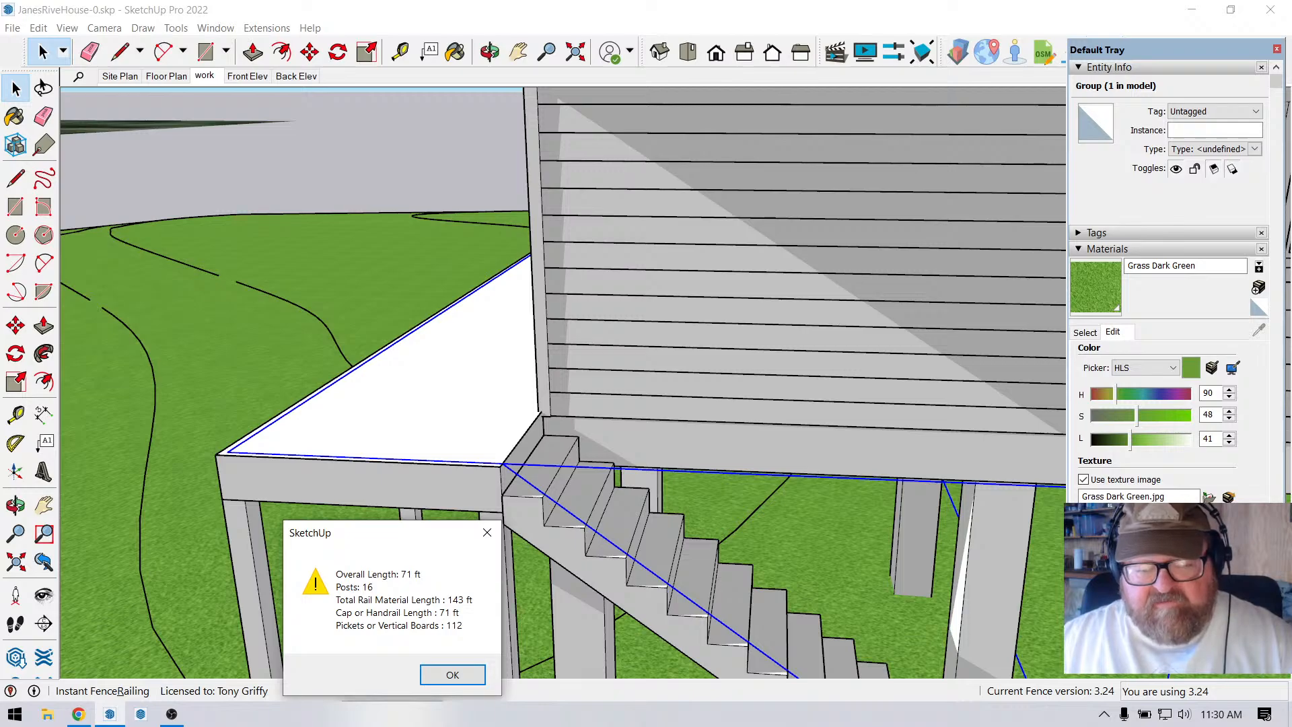
click(452, 674)
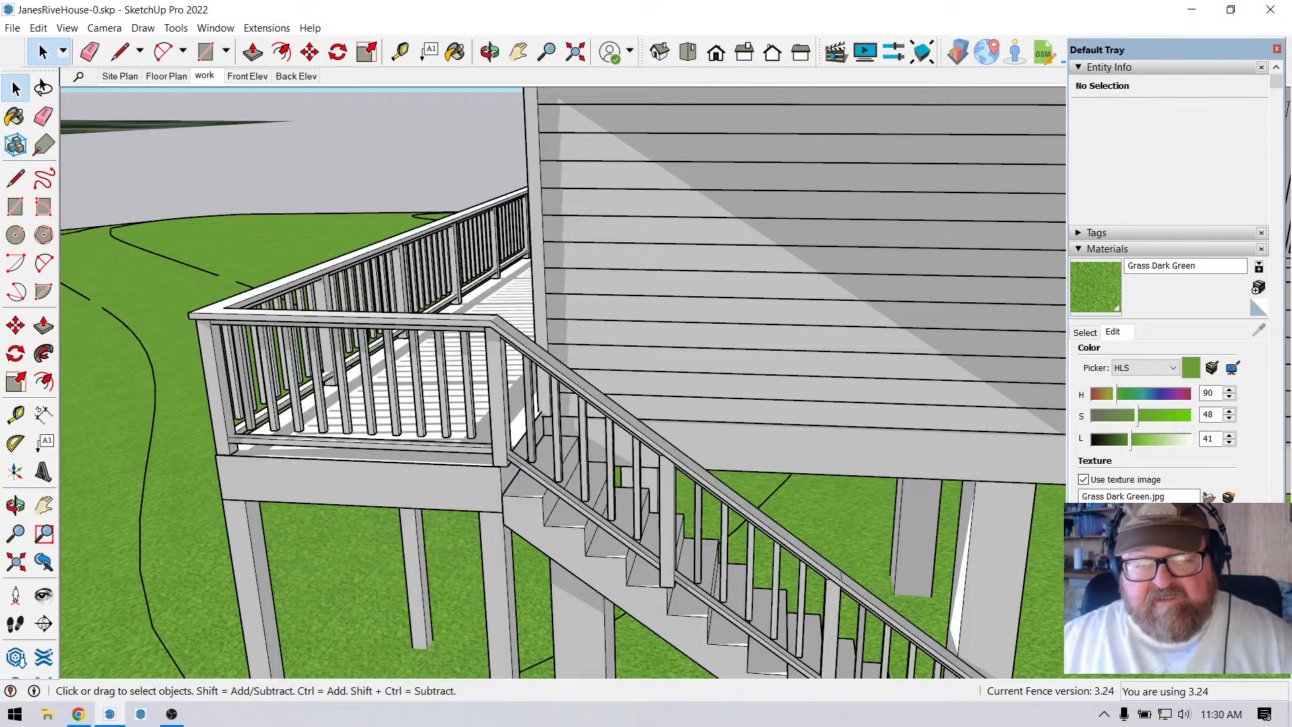
Inspect the regenerated railing around the deck corner and stair top, and undo it.
scroll(257, 451, up, 5)
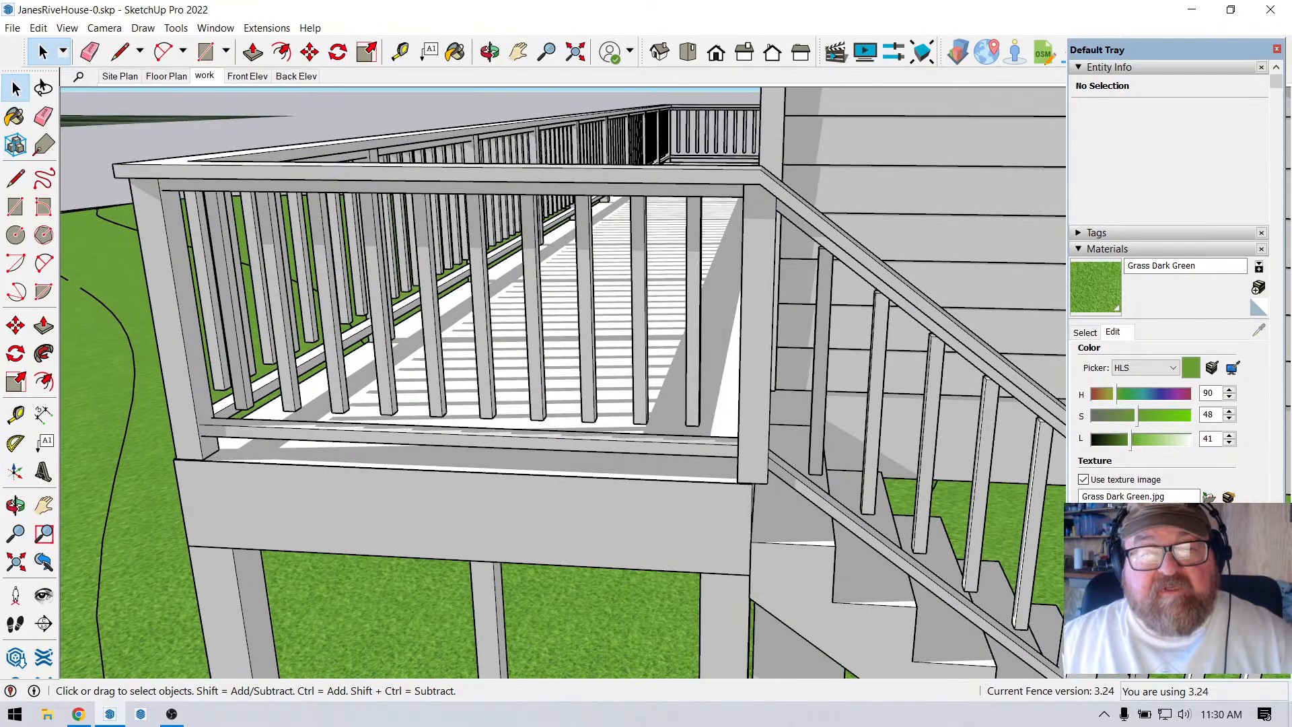
click(490, 52)
drag(417, 323, 605, 255)
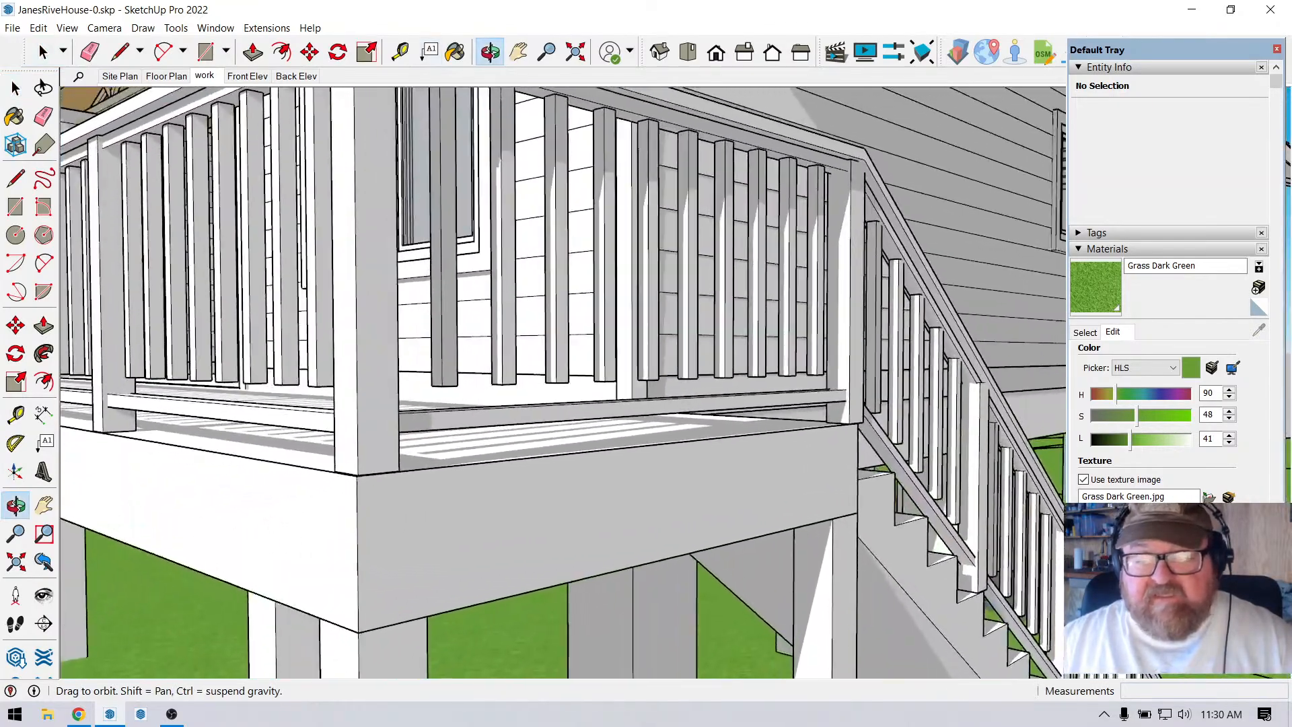
middle_drag(606, 269, 417, 370)
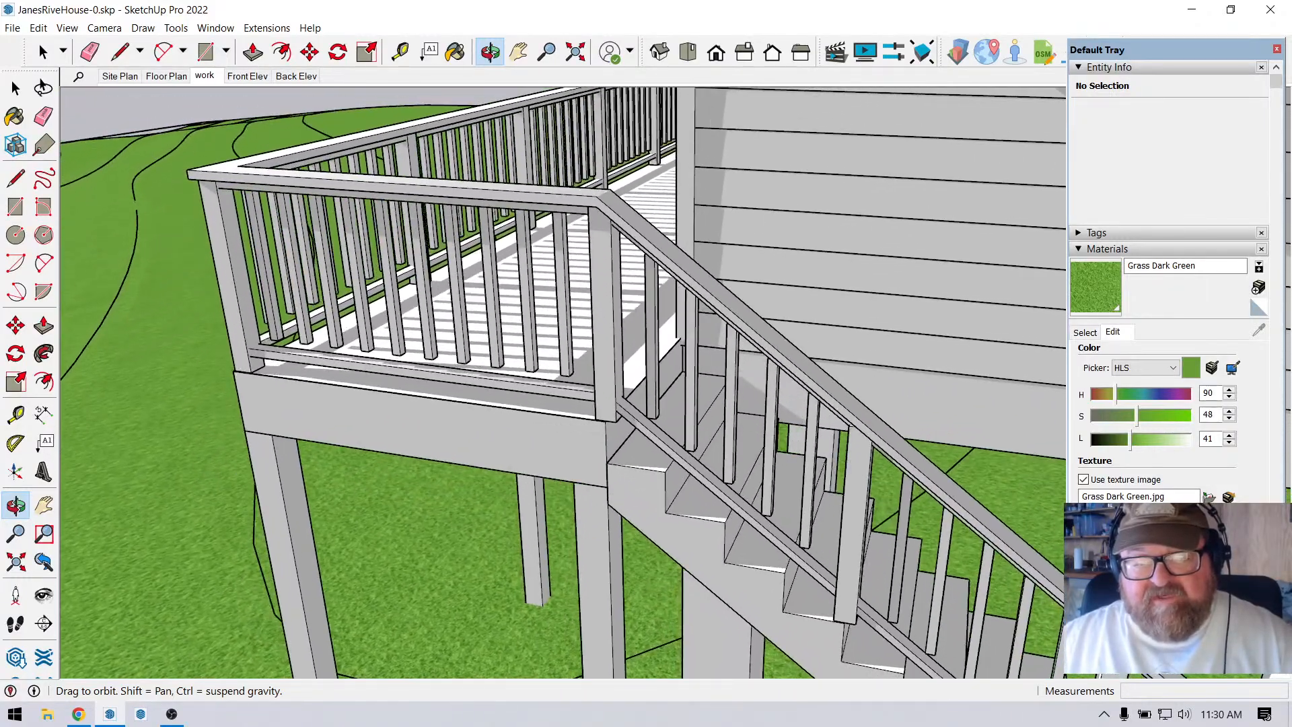
key(ctrl+z)
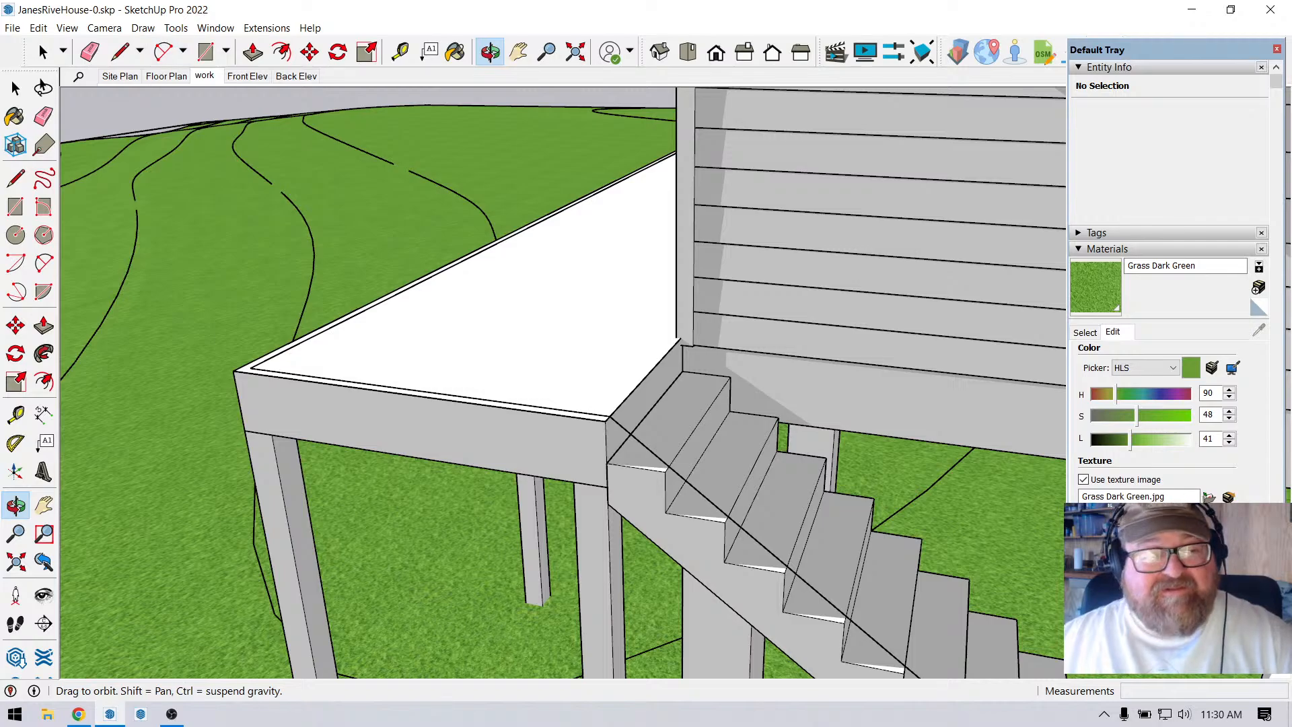
Select the path lines along the deck and stairs again and reopen their Instant Fence Railing style parameters.
click(42, 51)
click(632, 437)
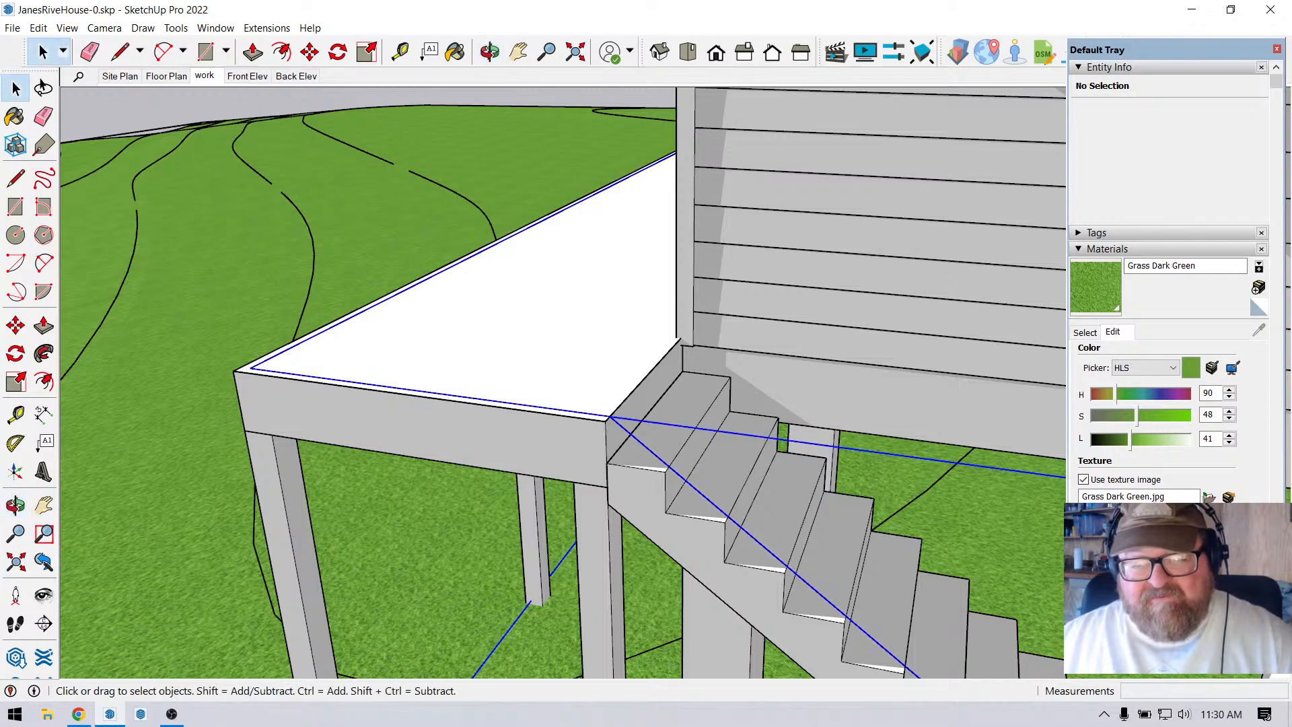
right_click(632, 437)
click(267, 28)
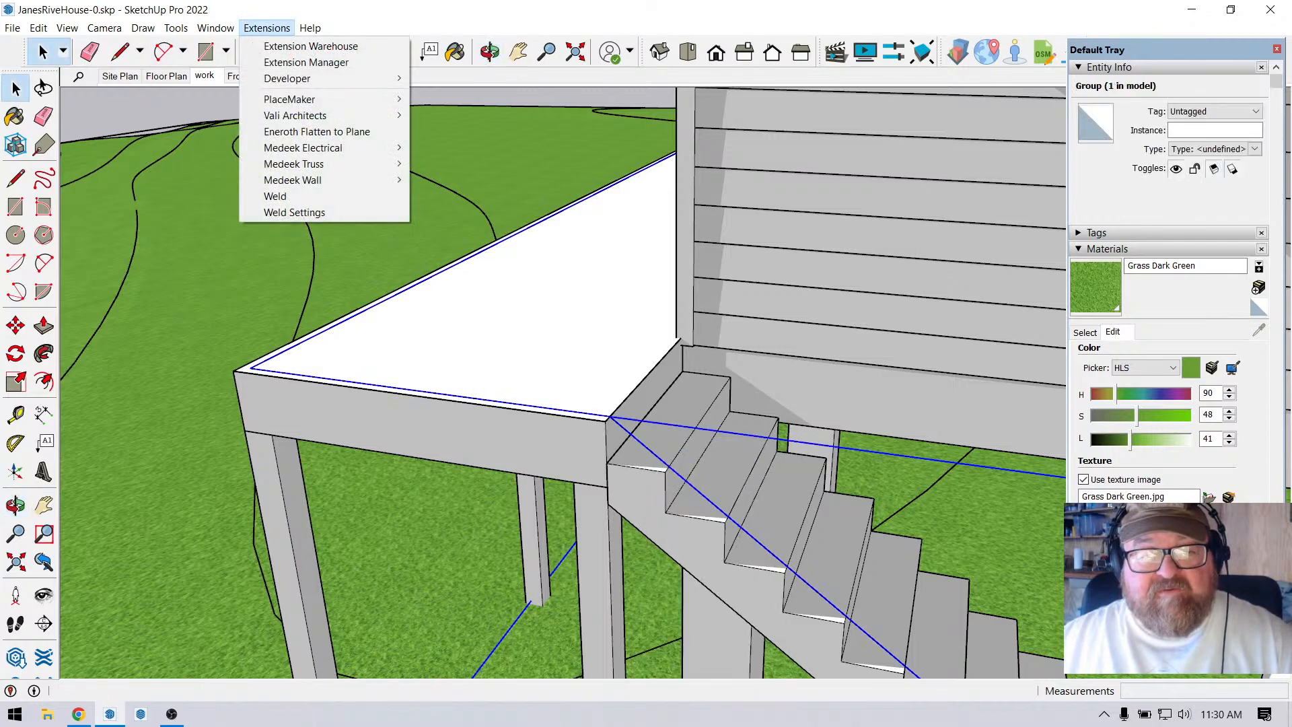
mouse_move(295, 115)
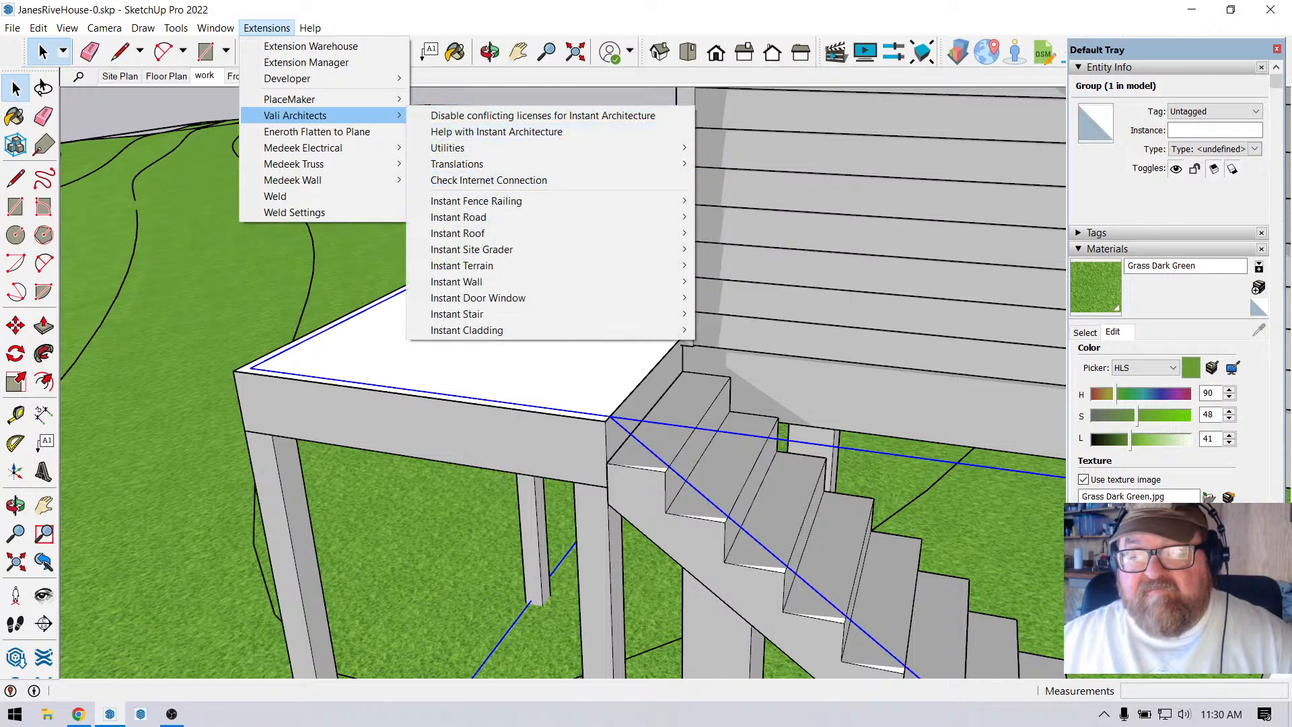
key(Right)
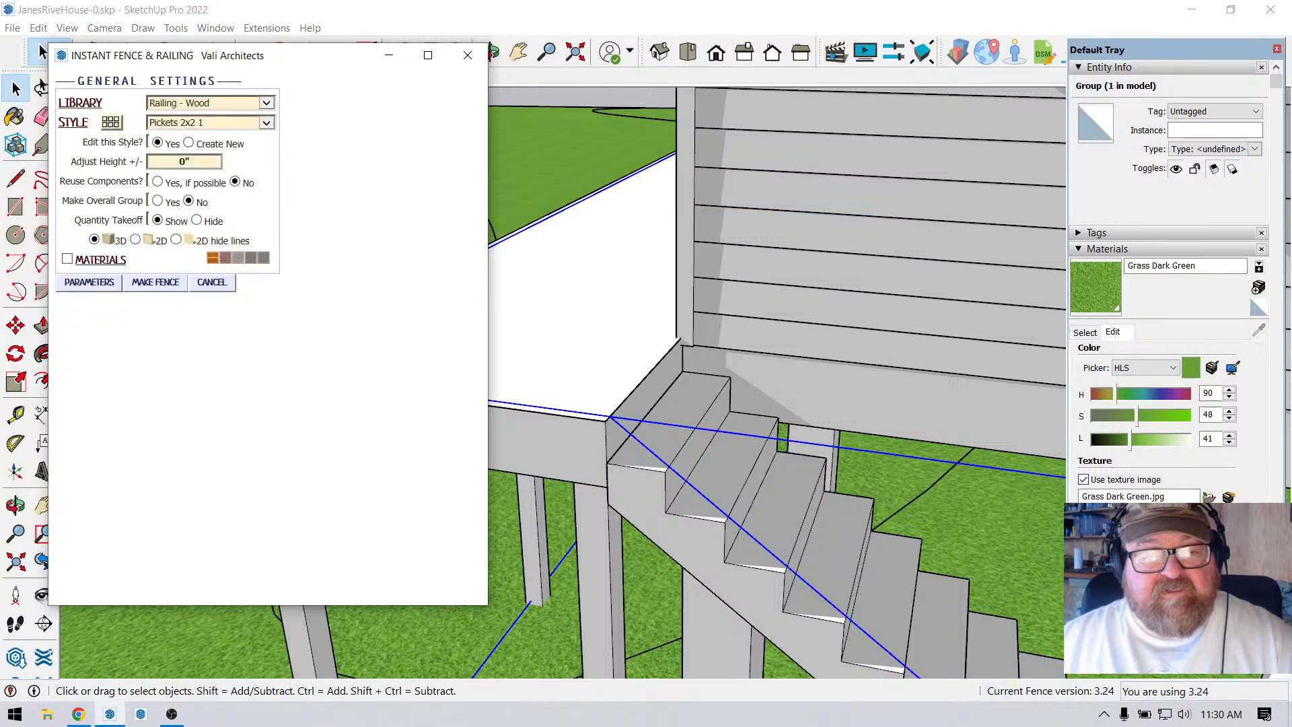
click(89, 282)
Review the post, rail, handrail and fencing parameters of the railing style, including the gallery of fencing types.
scroll(168, 337, down, 3)
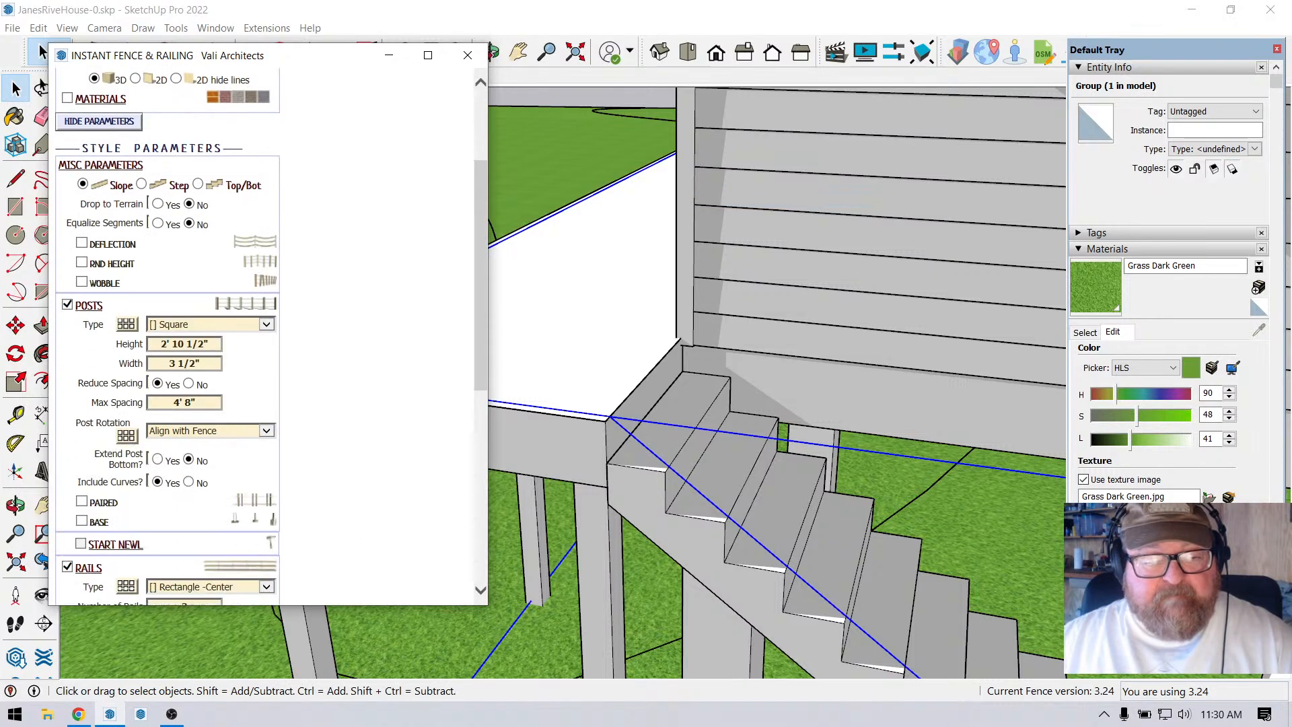
scroll(168, 337, down, 3)
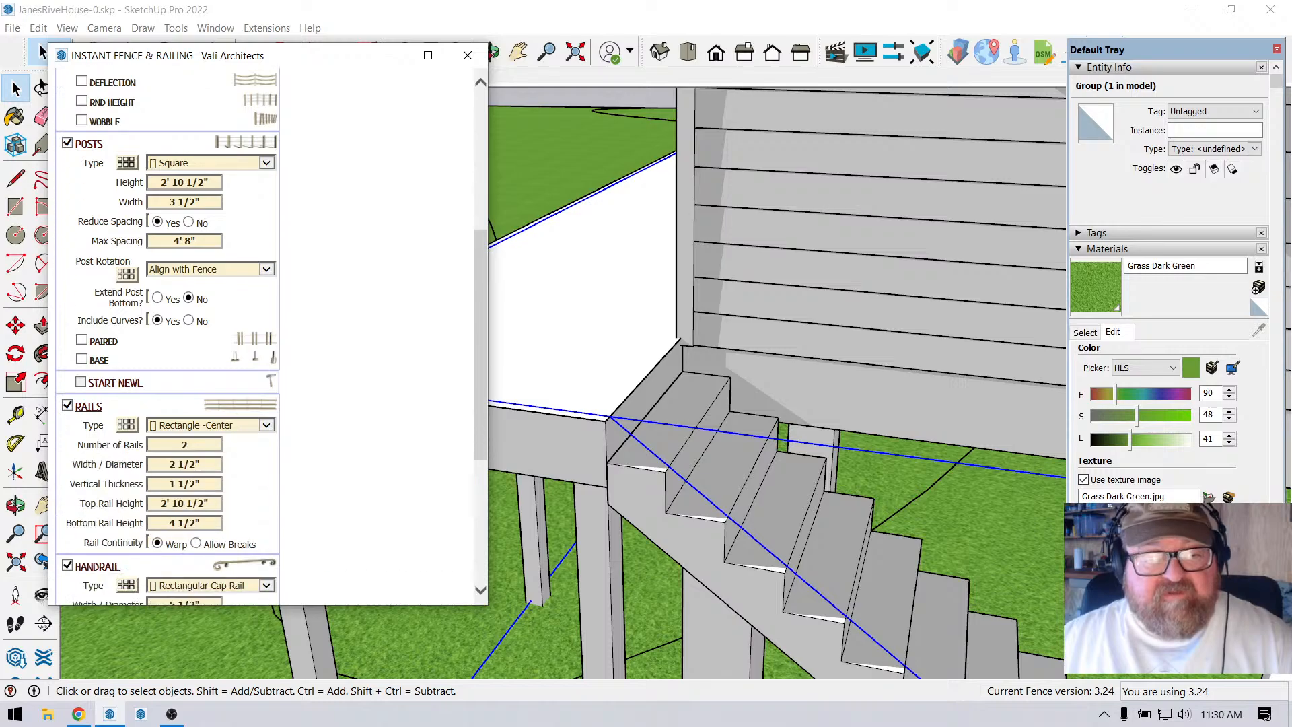
scroll(168, 336, down, 6)
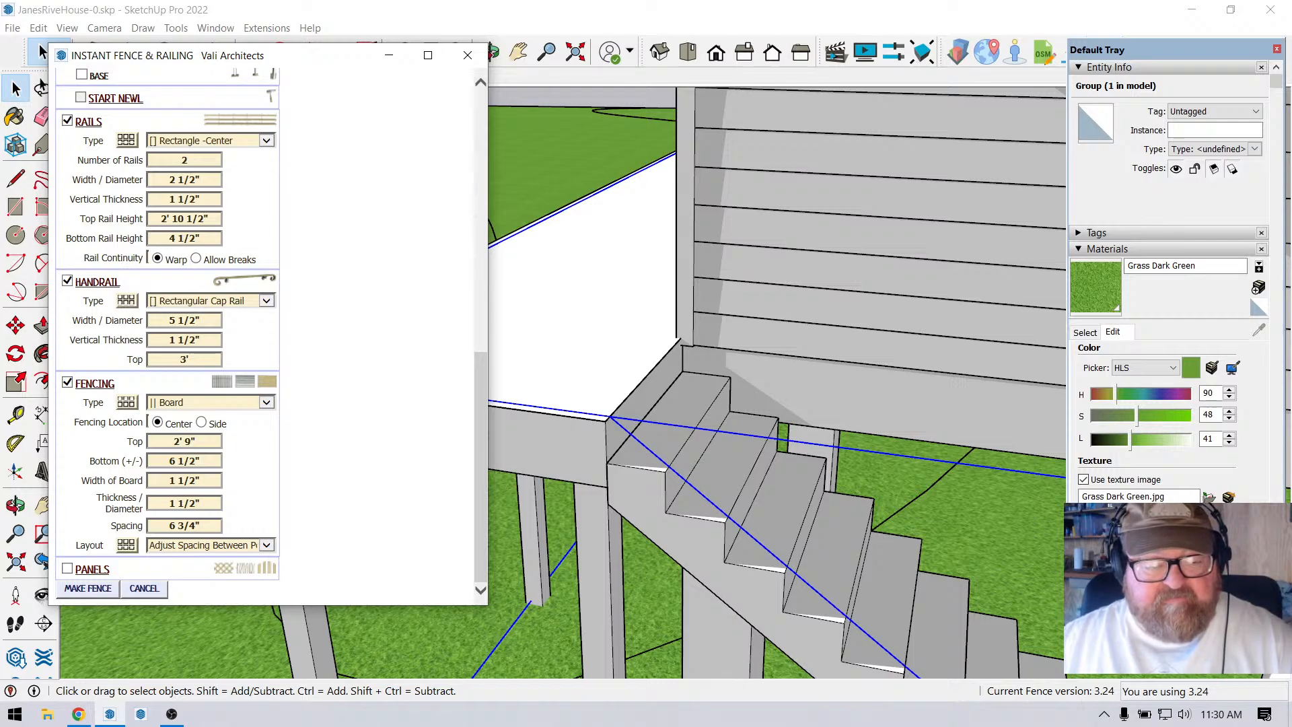
scroll(168, 336, up, 3)
scroll(168, 337, up, 2)
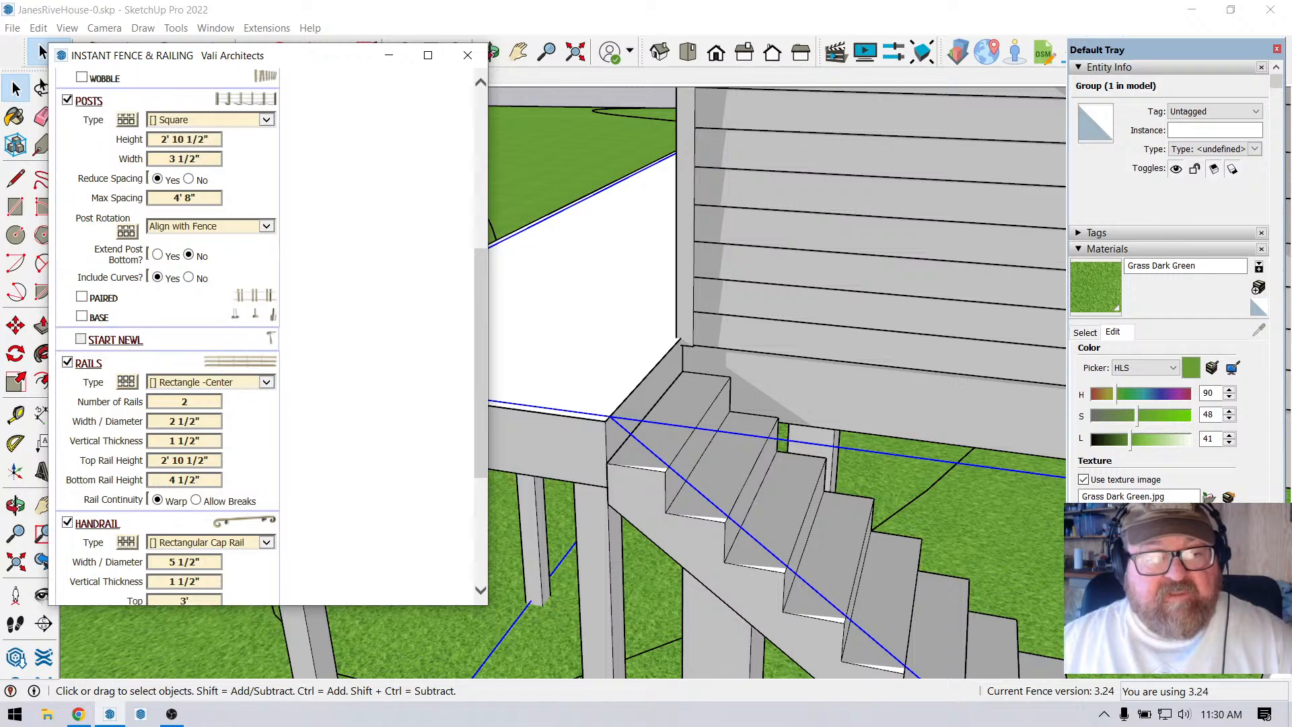
scroll(168, 336, down, 2)
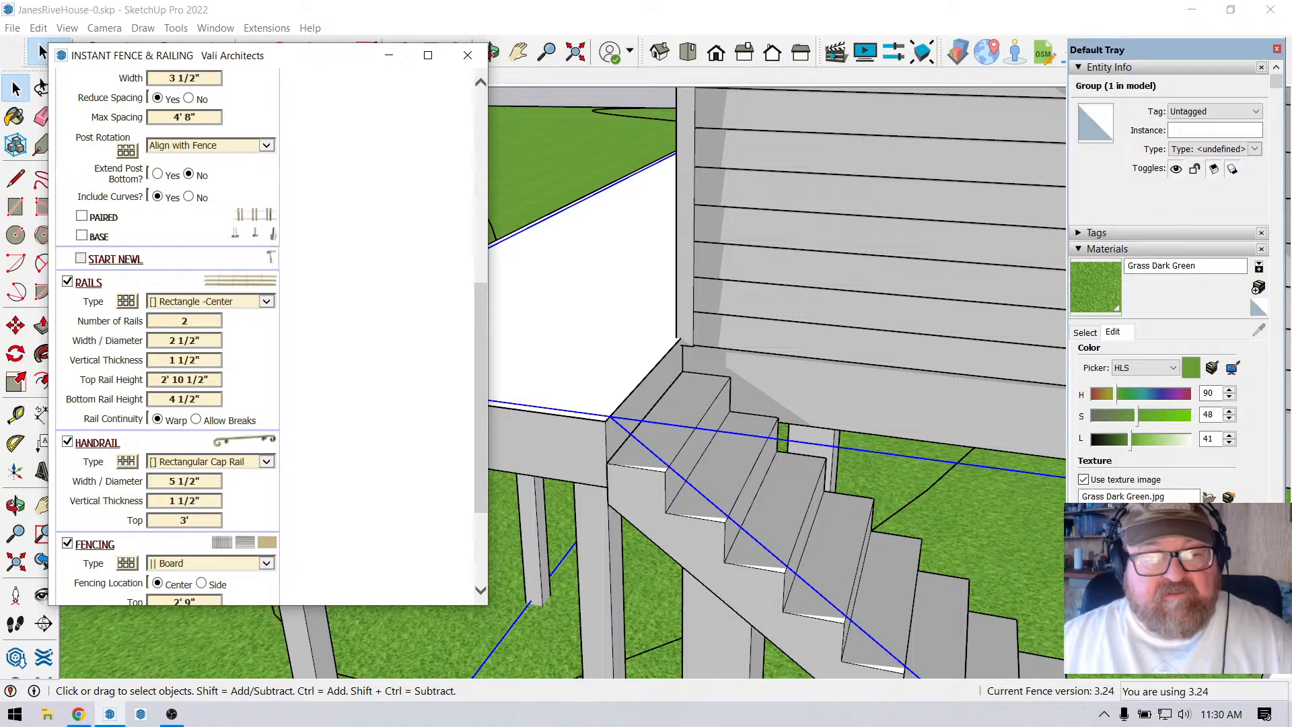
scroll(168, 336, down, 4)
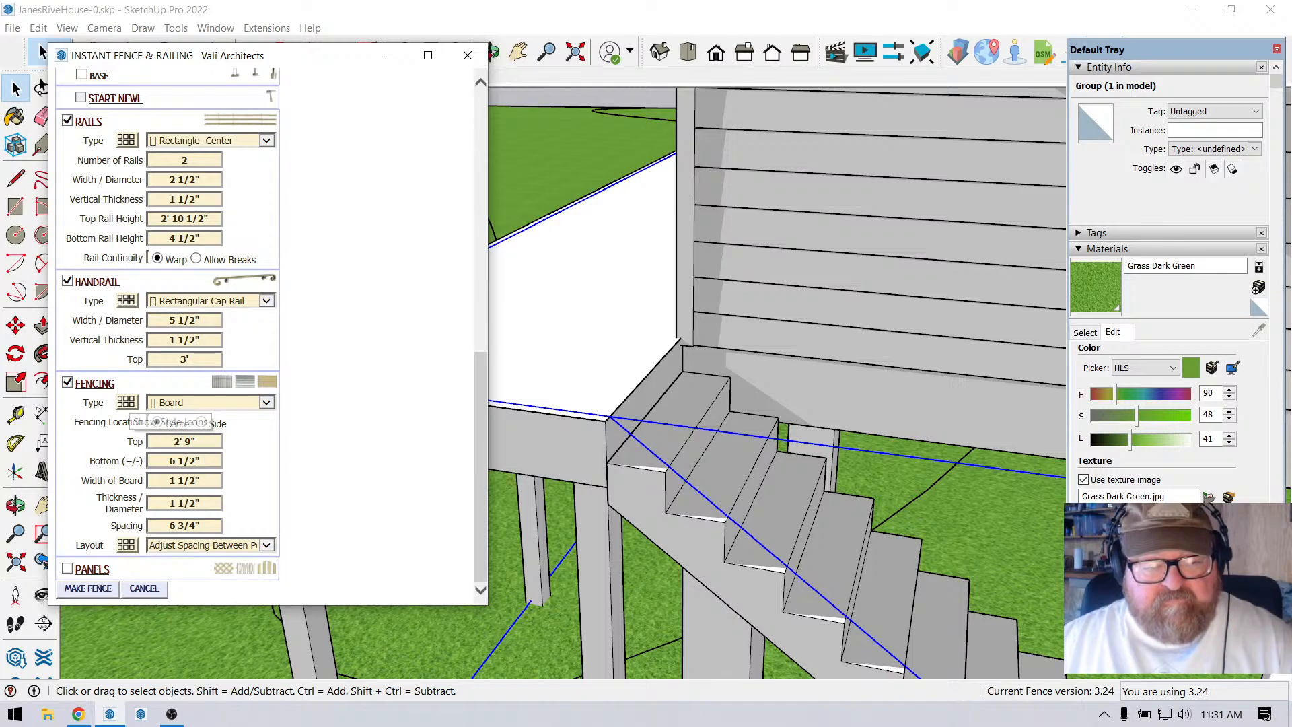
click(126, 402)
mouse_move(127, 404)
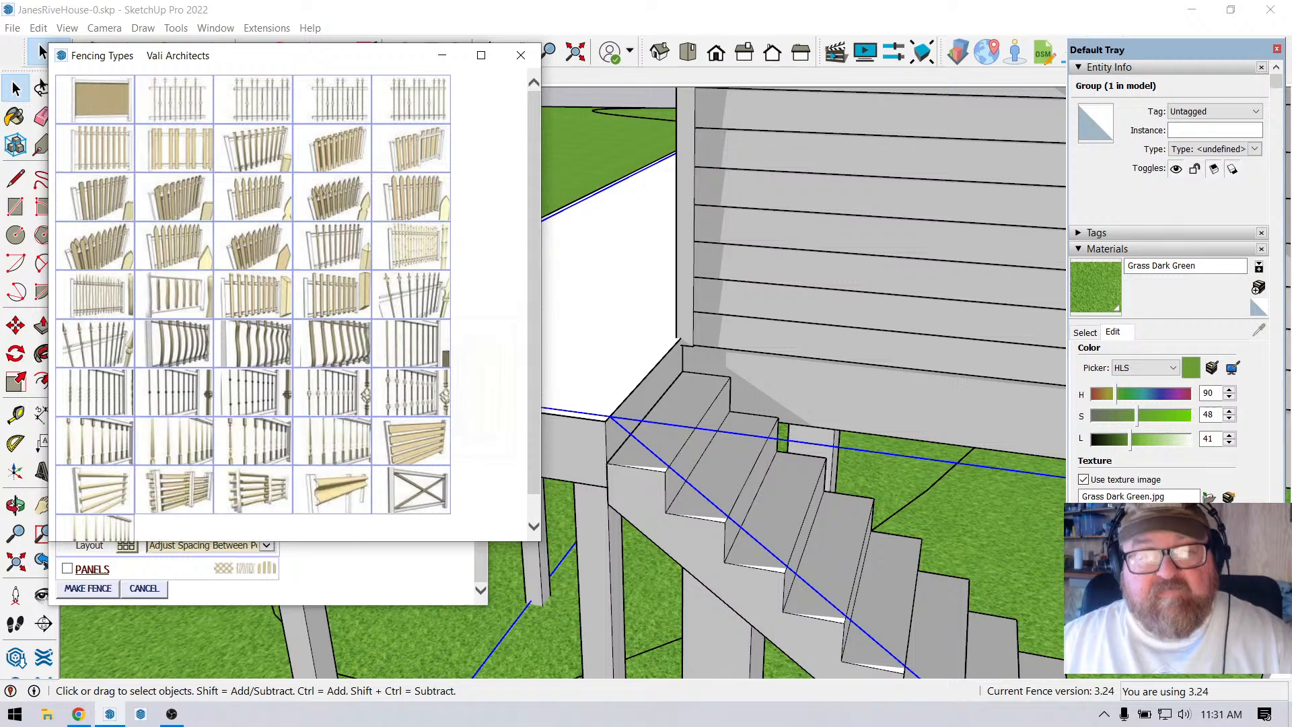
click(521, 55)
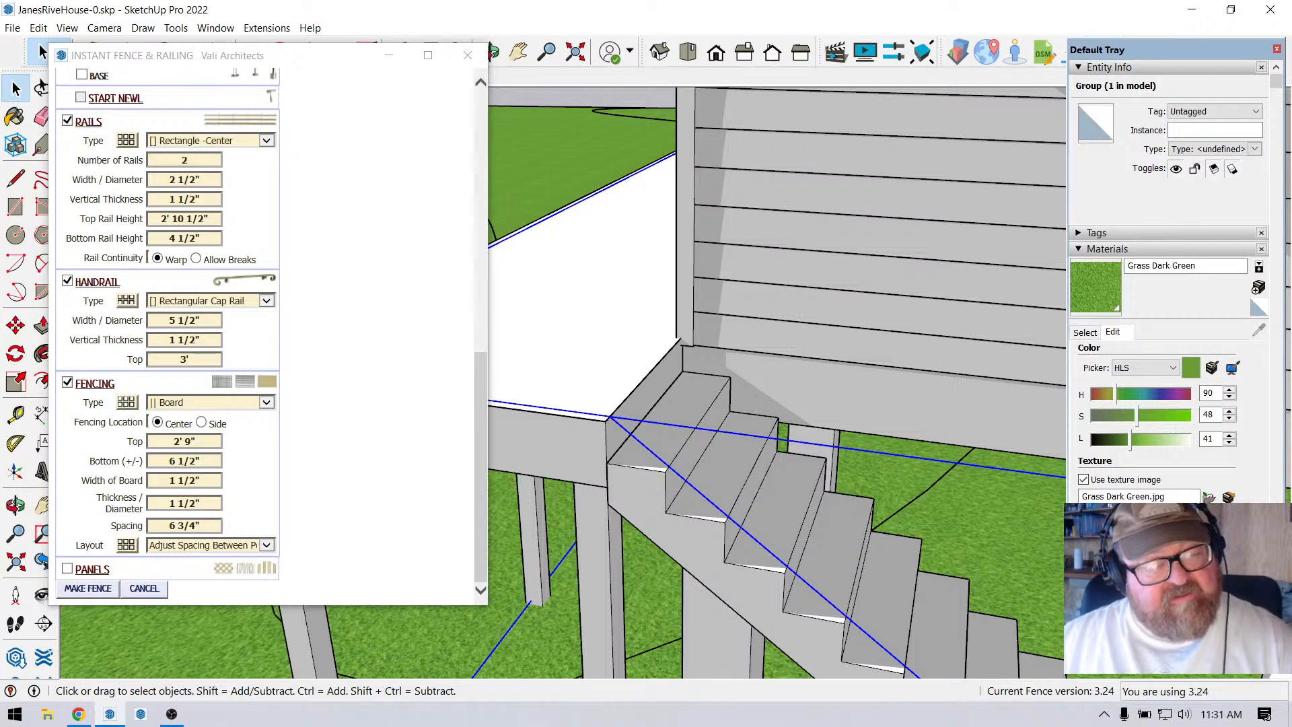
Set the fencing board spacing to 5.5 in the railing style parameters.
drag(196, 525, 160, 525)
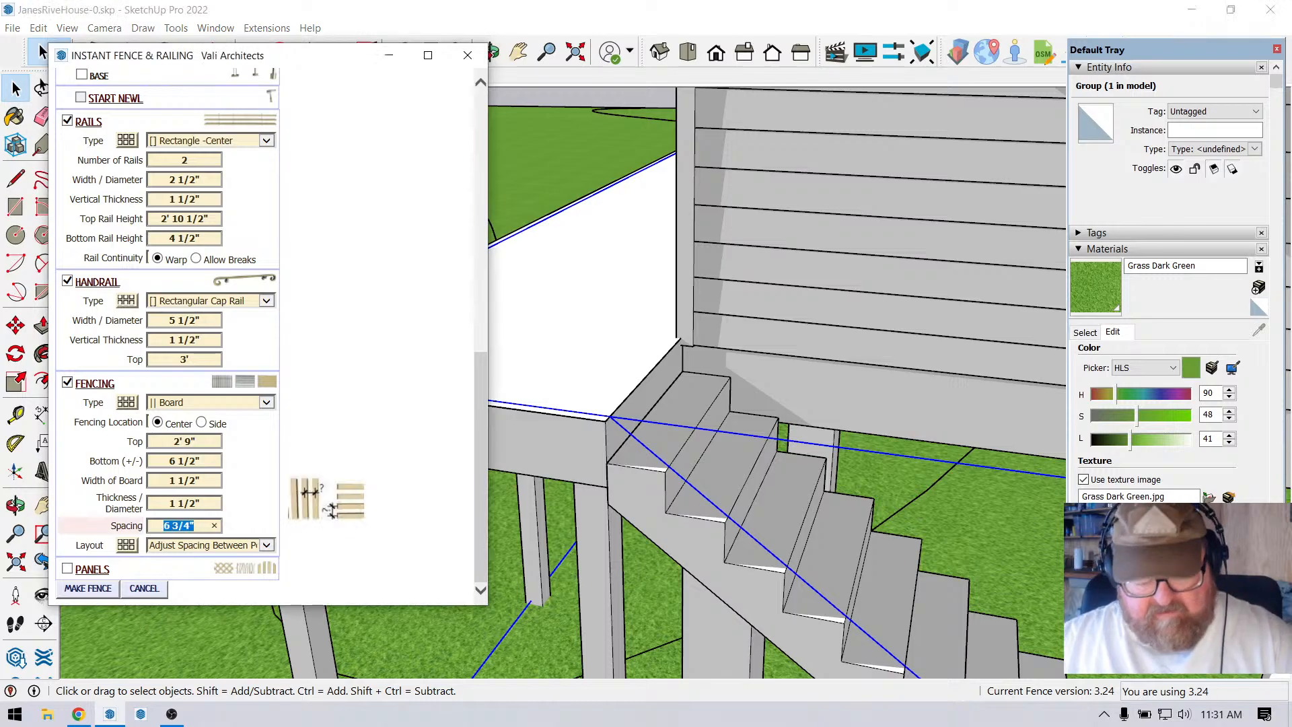
text(5)
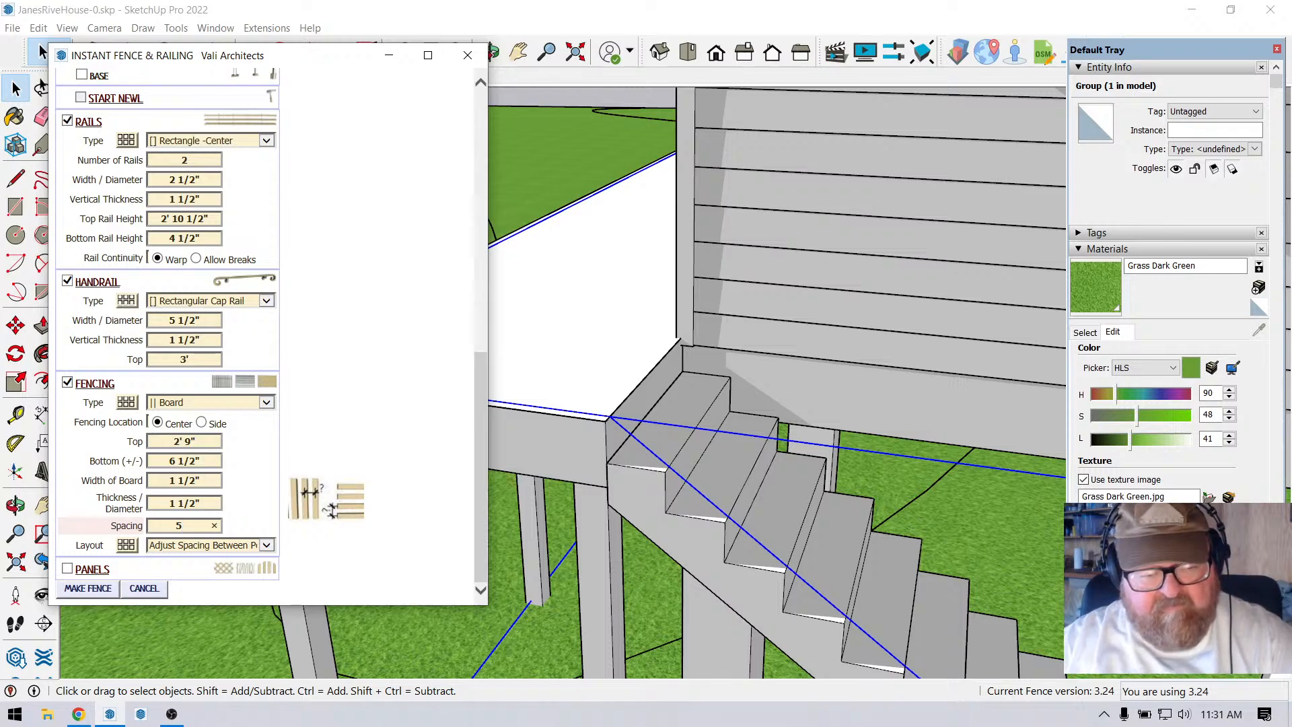
key(alt+space)
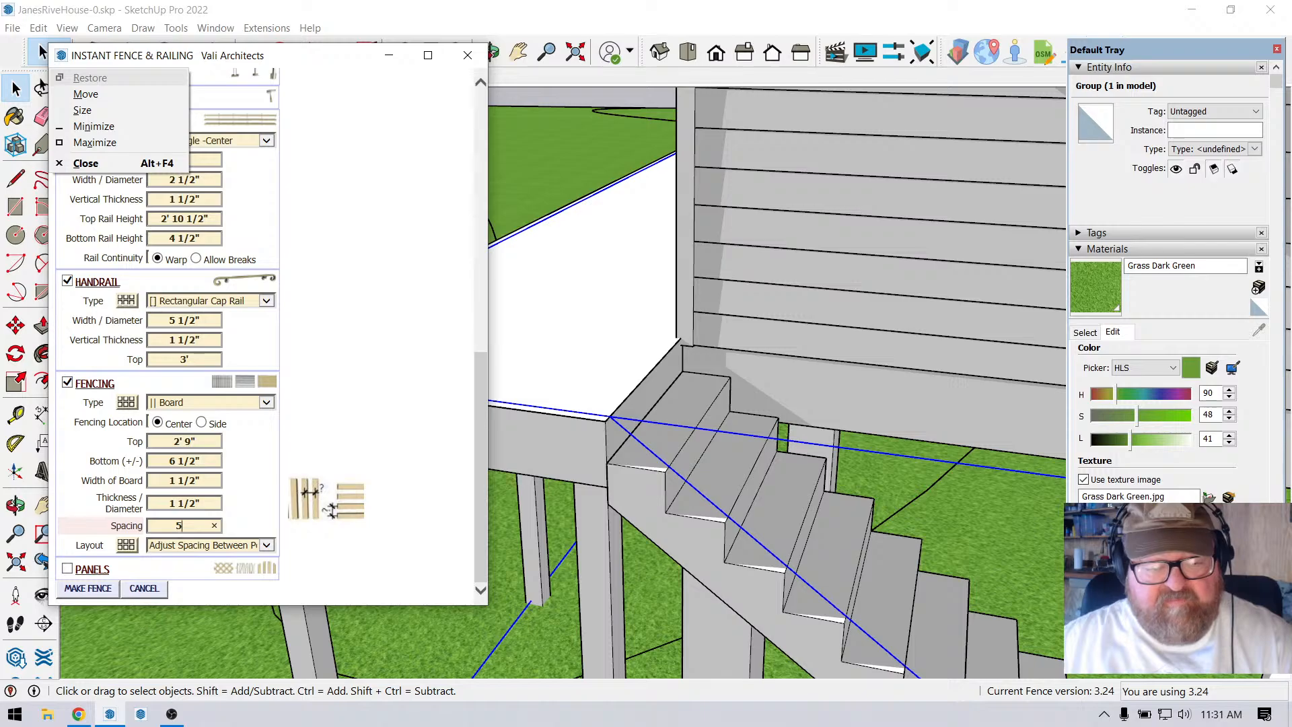
key(Escape)
text(.5)
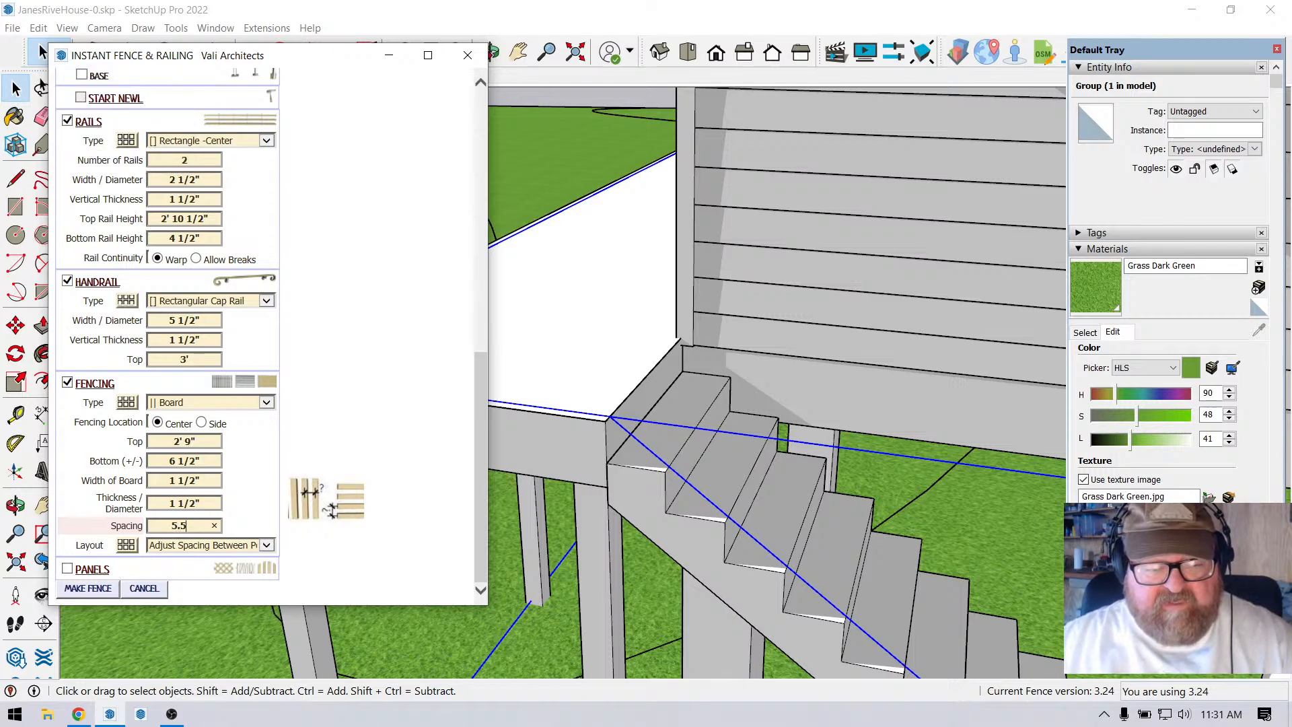
click(194, 503)
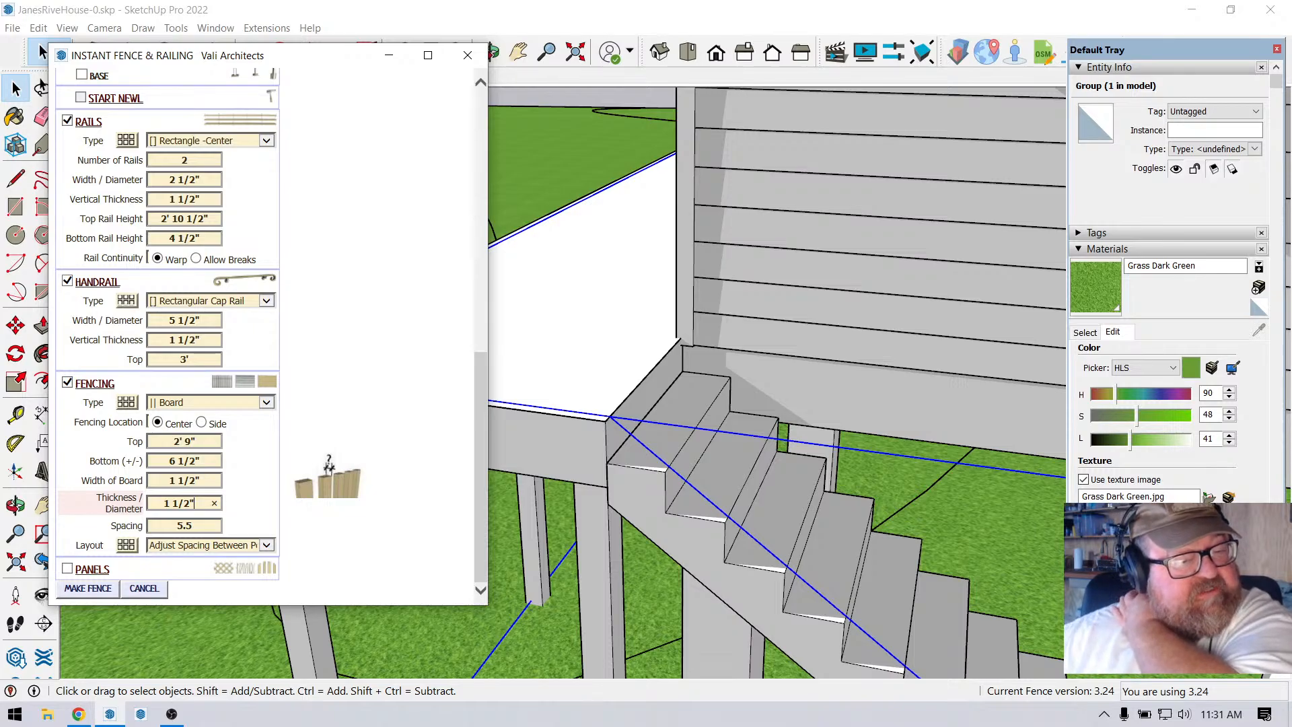
Set the fencing top height to 2' 11", generate the railing and dismiss the quantity takeoff.
drag(193, 442, 179, 441)
click(190, 442)
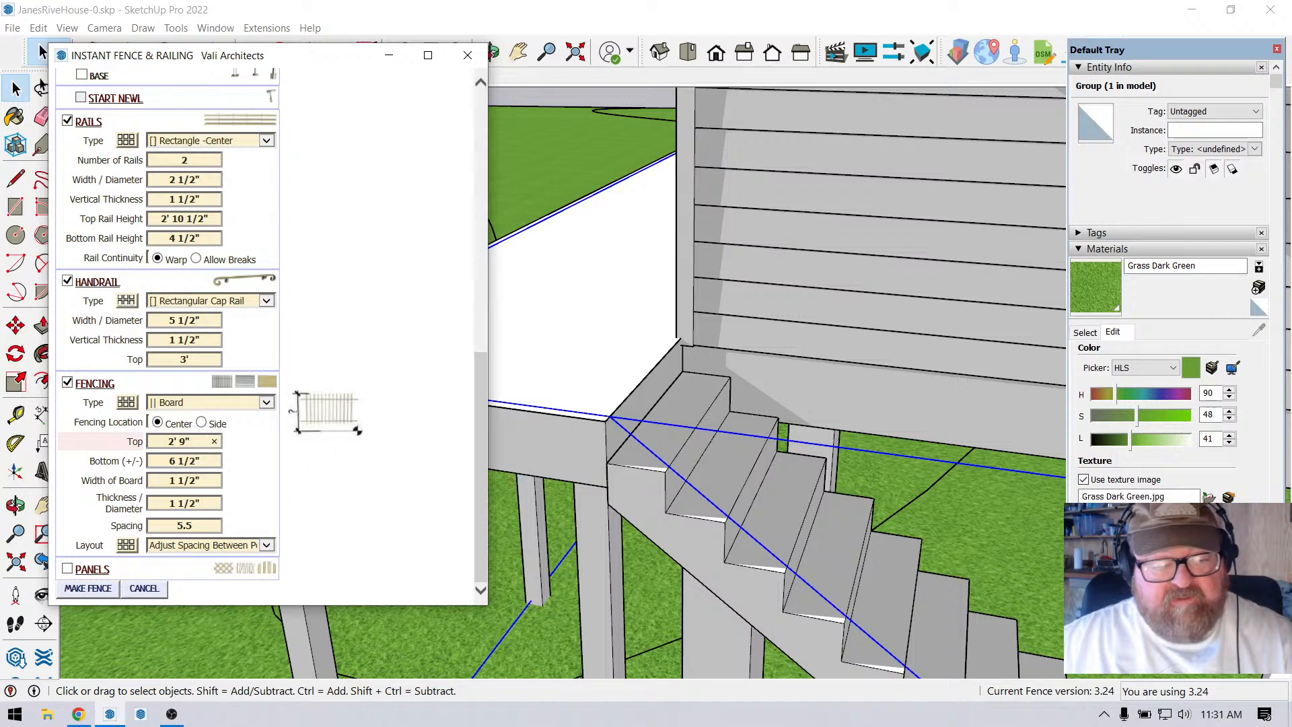
key(BackSpace)
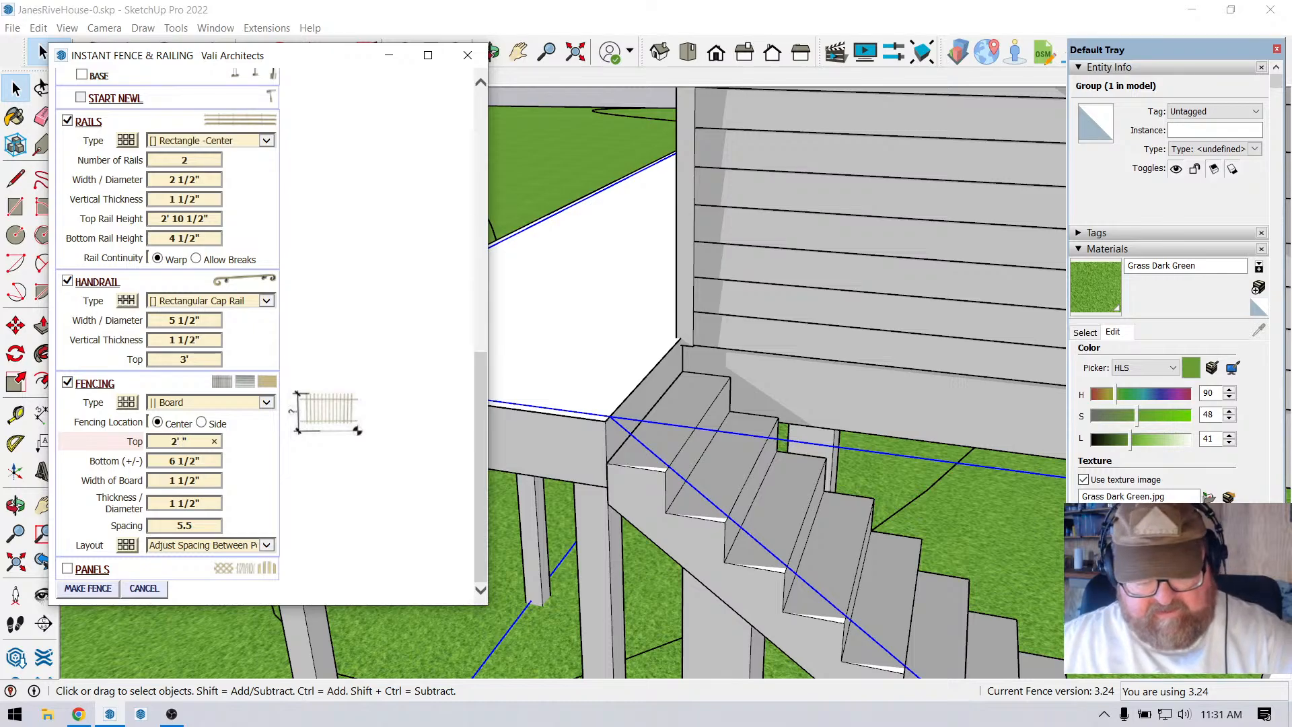
text(11)
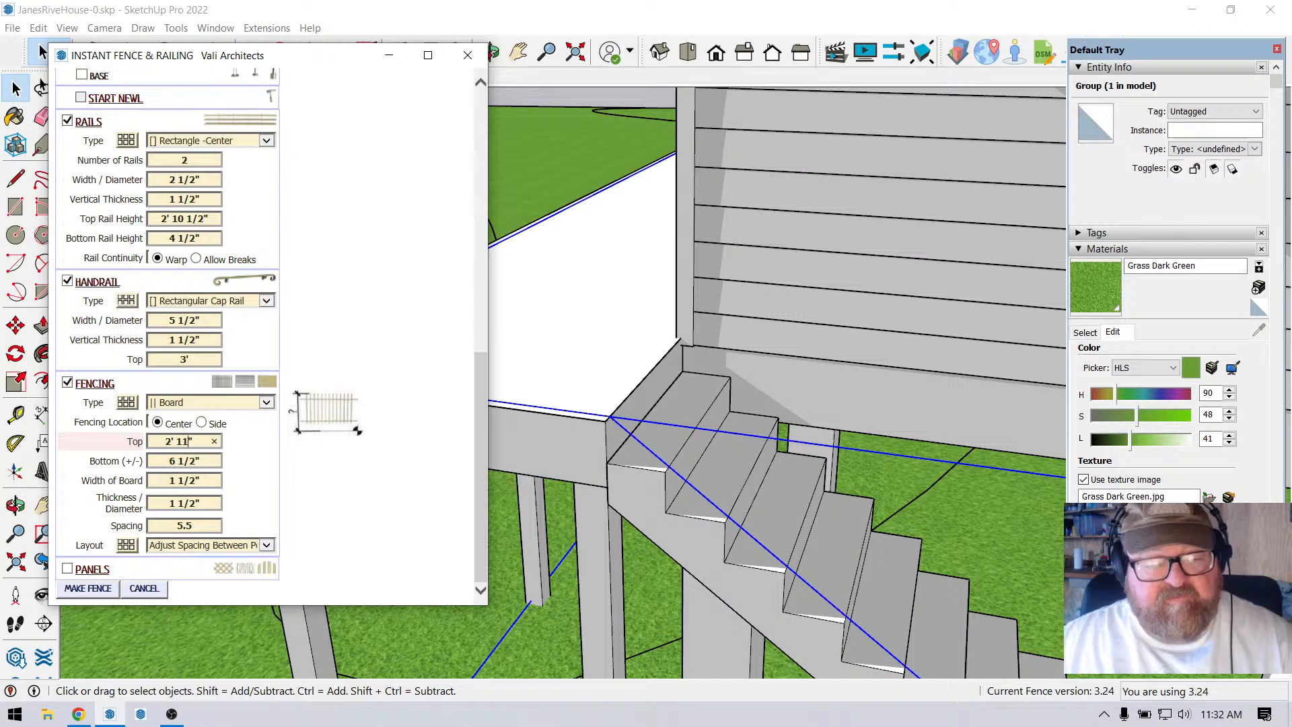
key(Tab)
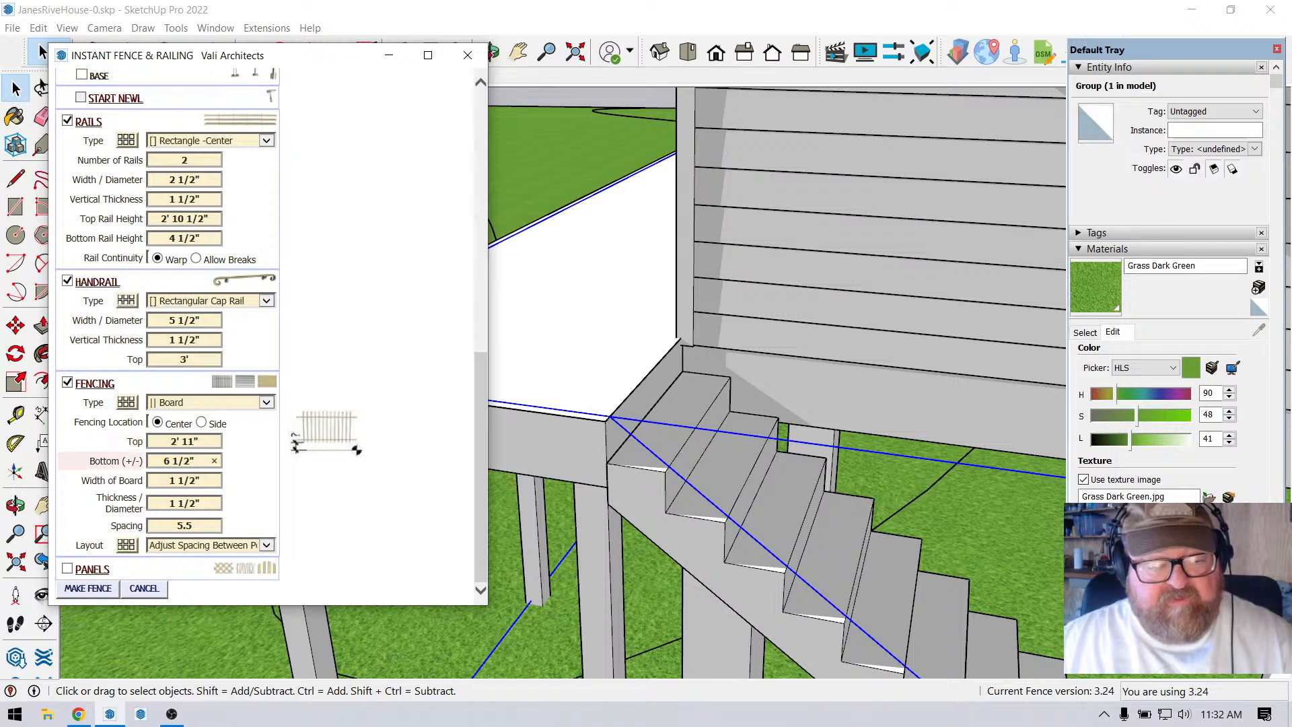
key(Return)
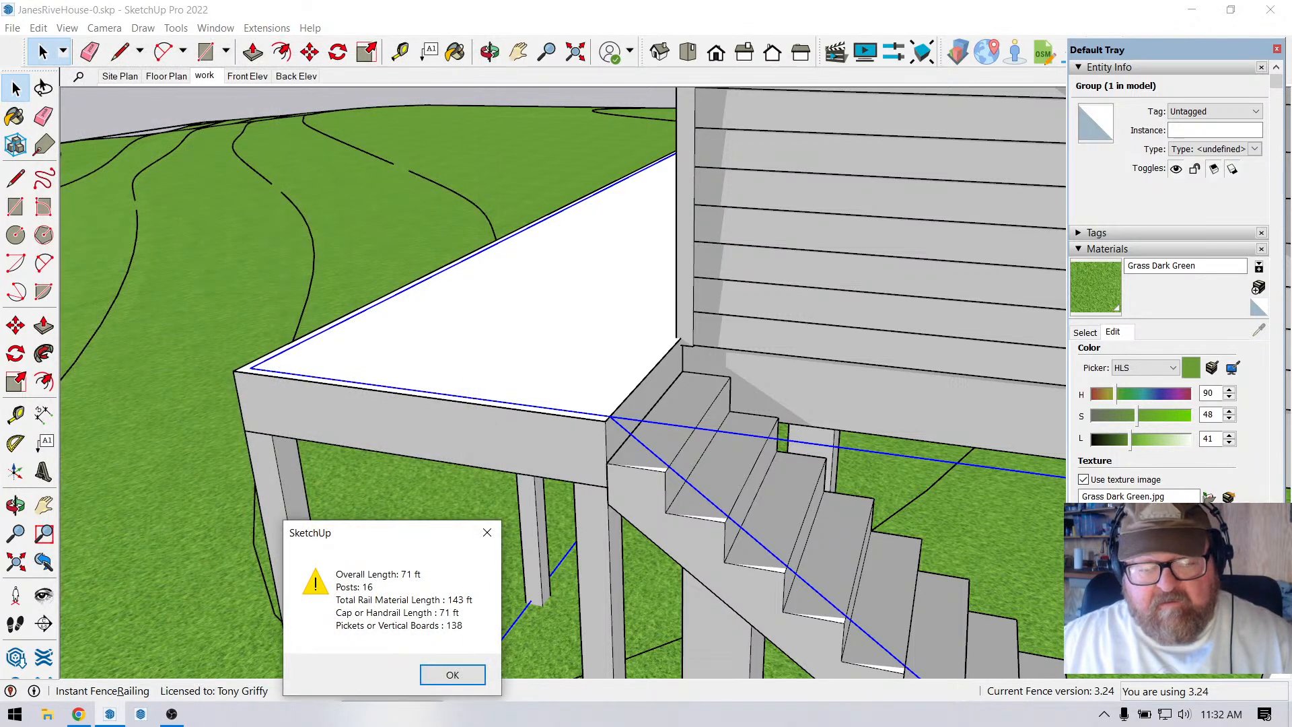
click(452, 674)
Inspect the pickets at the deck corner and measure the gap between a picket's lower end and the bottom rail.
scroll(276, 351, up, 1)
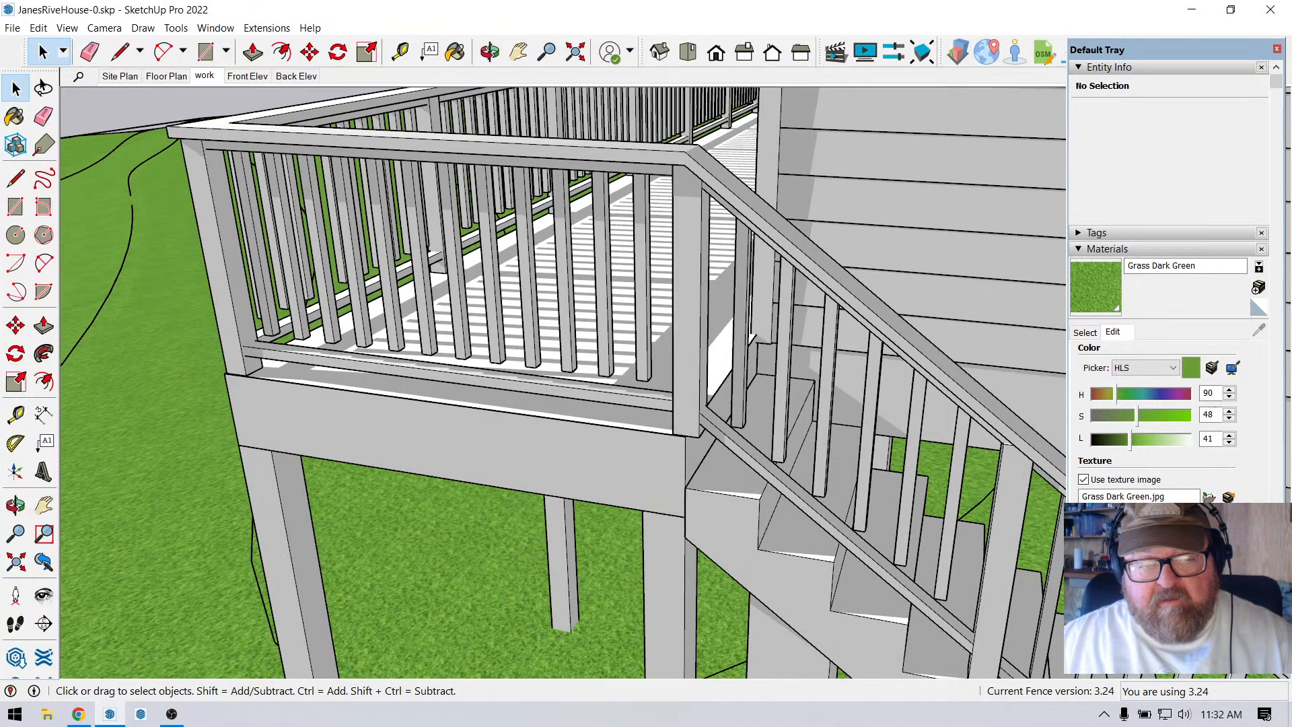
scroll(256, 343, up, 4)
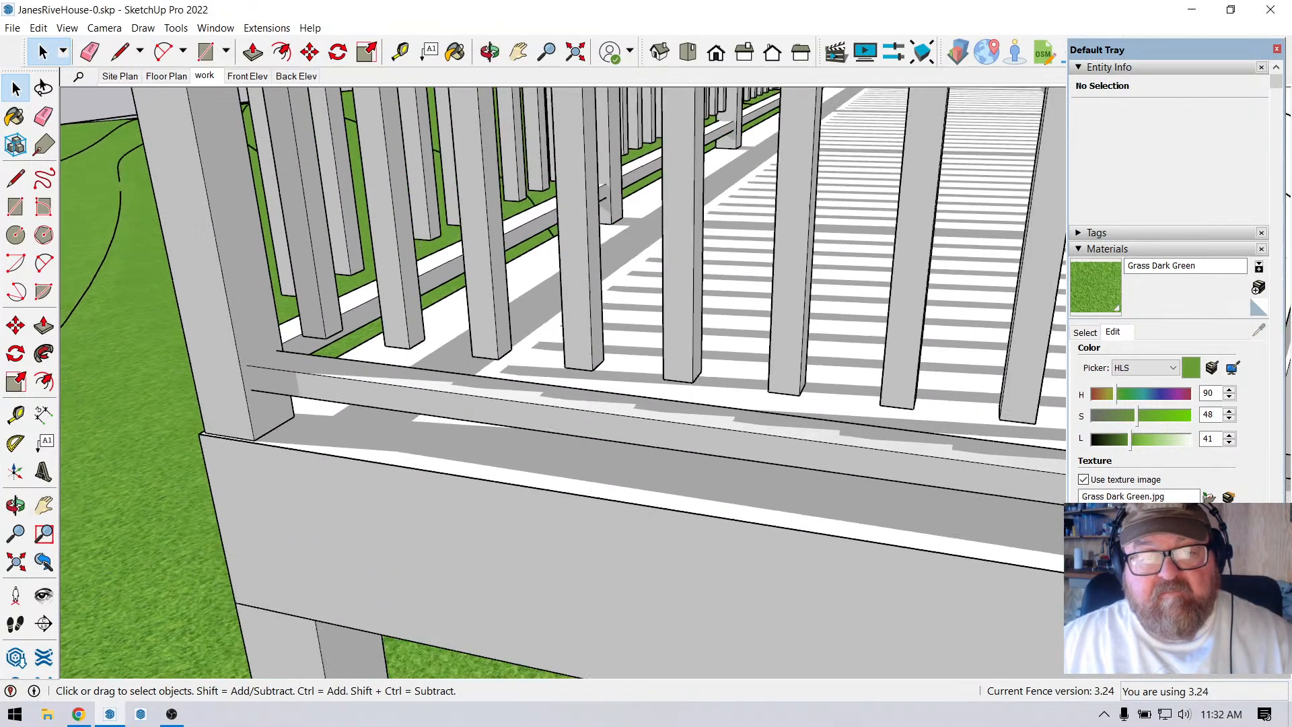
scroll(255, 343, down, 5)
scroll(256, 343, up, 5)
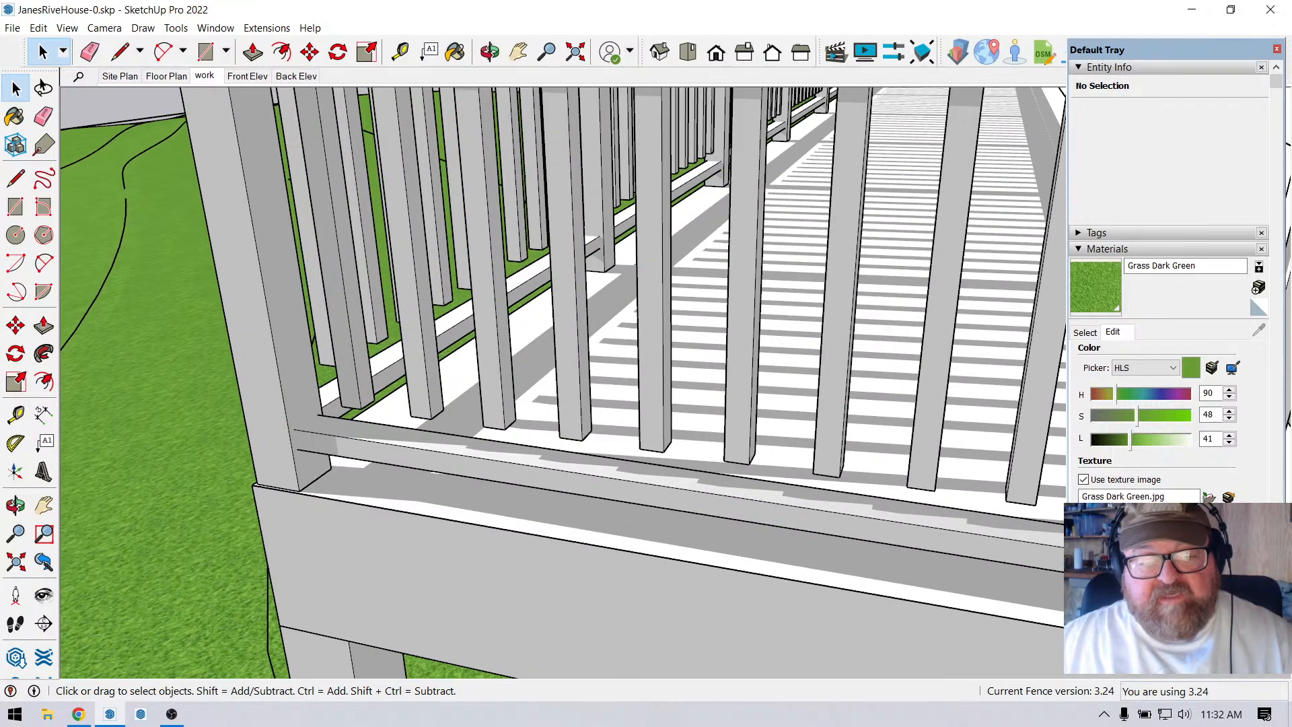
scroll(256, 343, up, 3)
scroll(338, 392, down, 2)
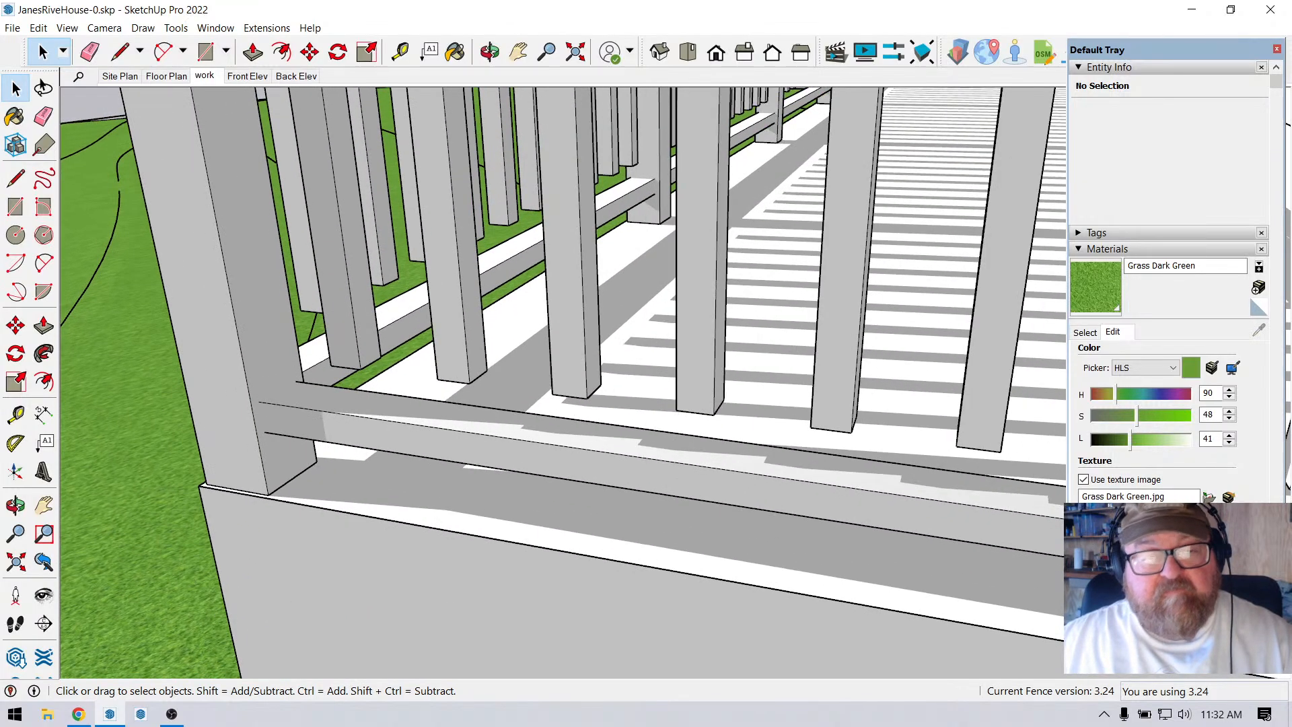
key(t)
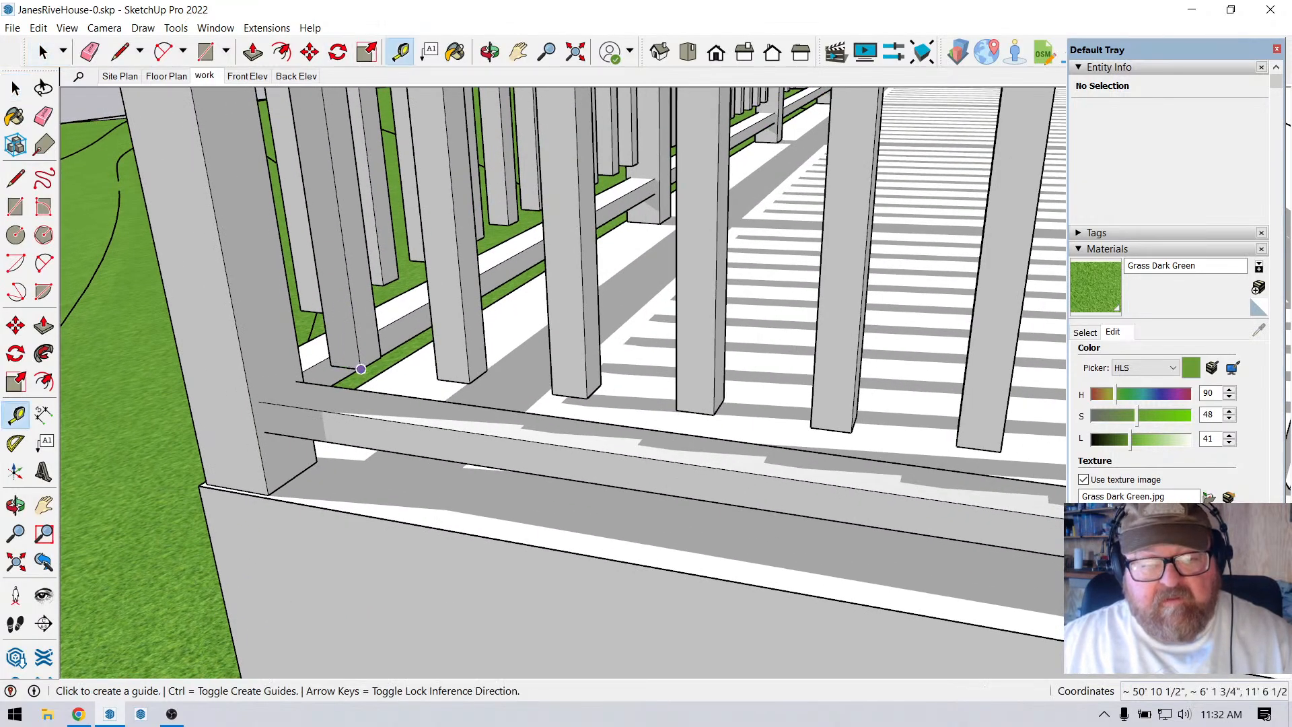
click(361, 369)
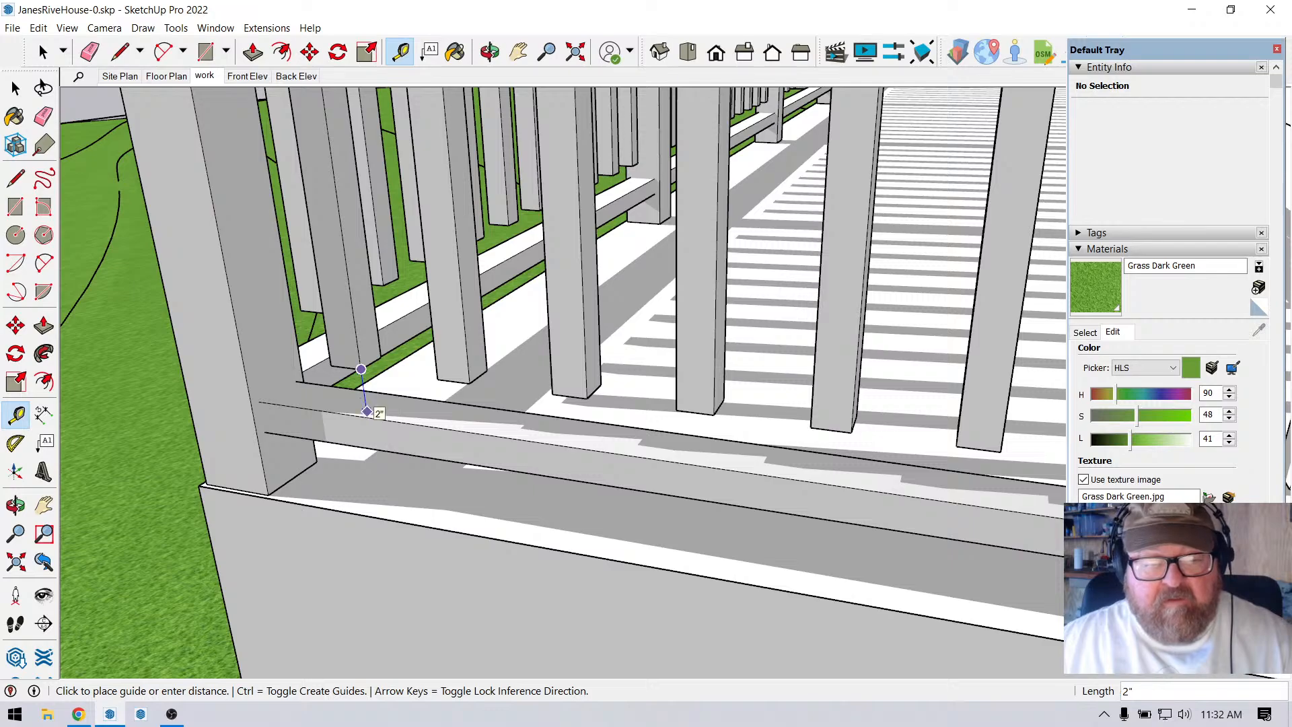
click(367, 411)
scroll(367, 411, down, 6)
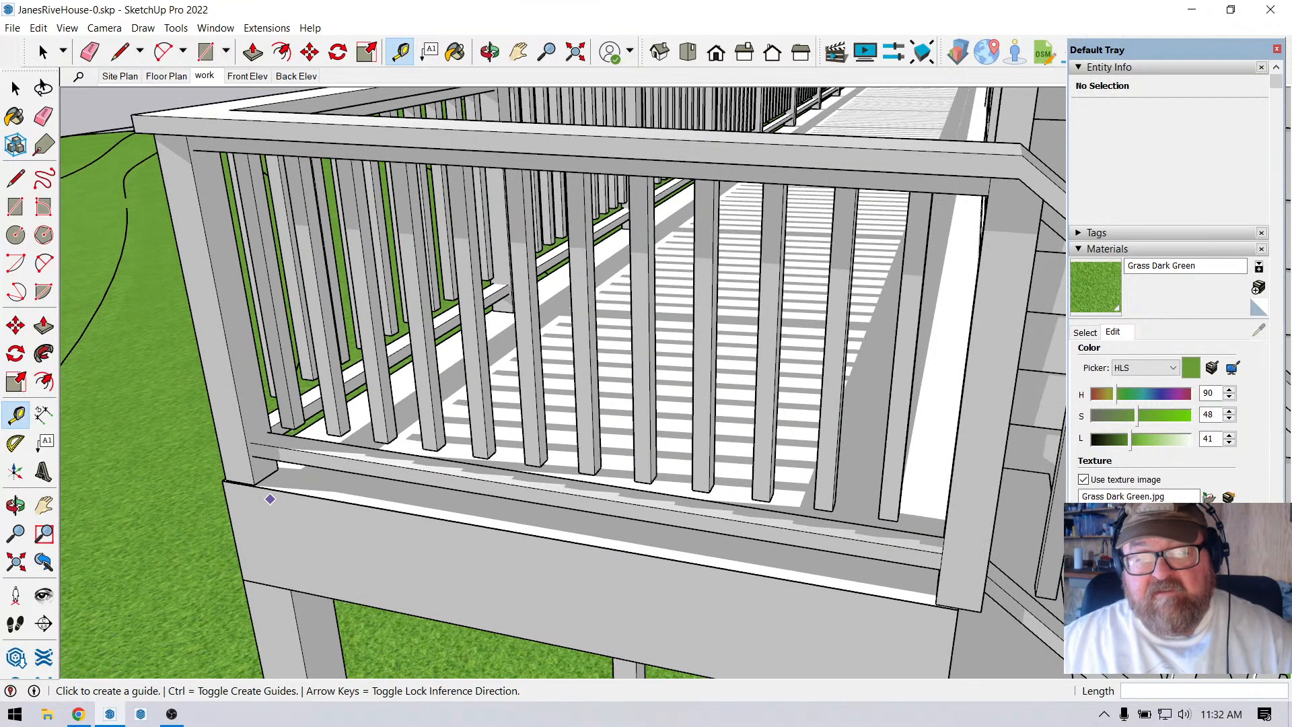
scroll(275, 399, down, 2)
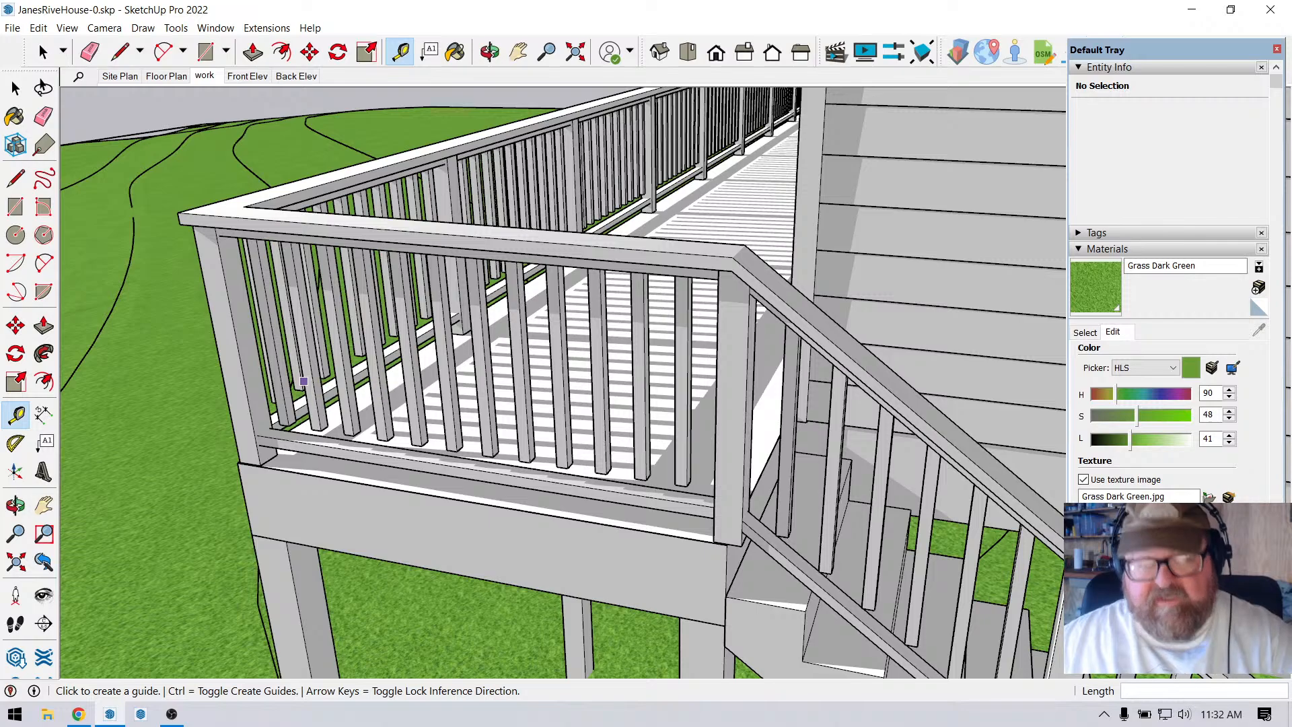
Undo the generated railing, select the deck and stair path lines again and reopen their Instant Fence Railing style parameters.
key(ctrl+z)
key(space)
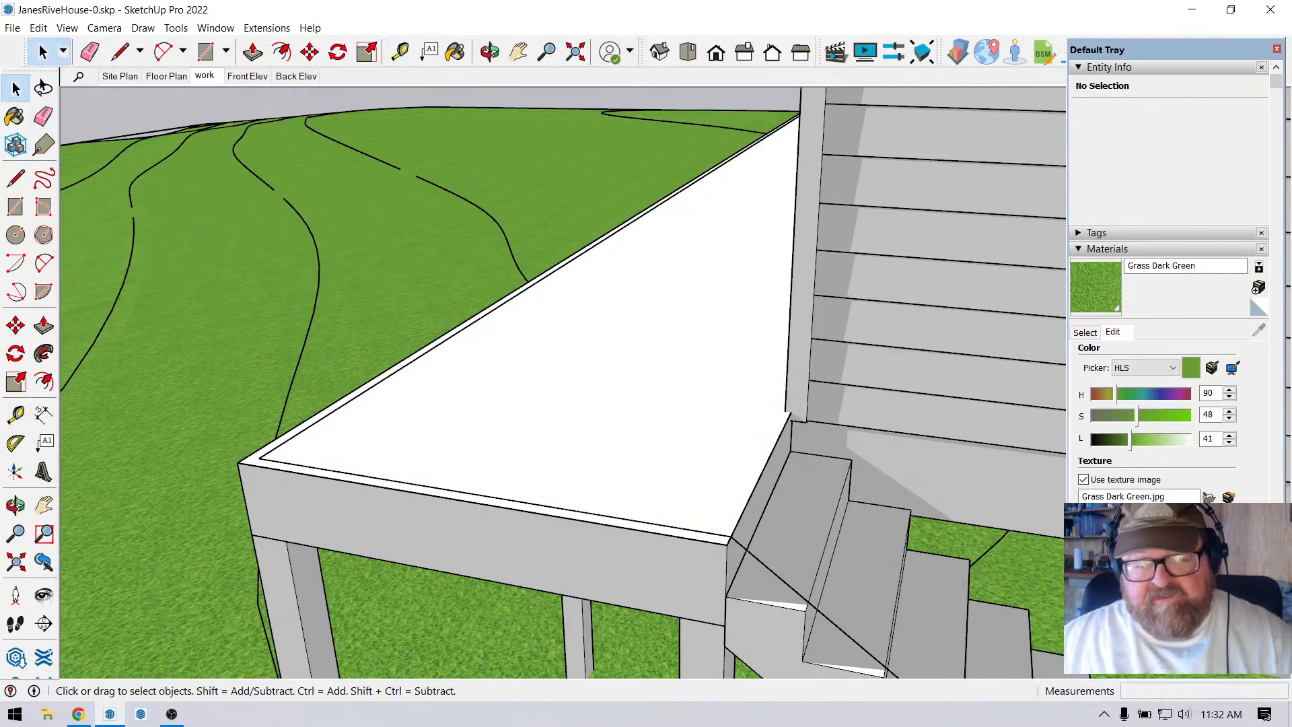
click(323, 418)
scroll(292, 353, down, 4)
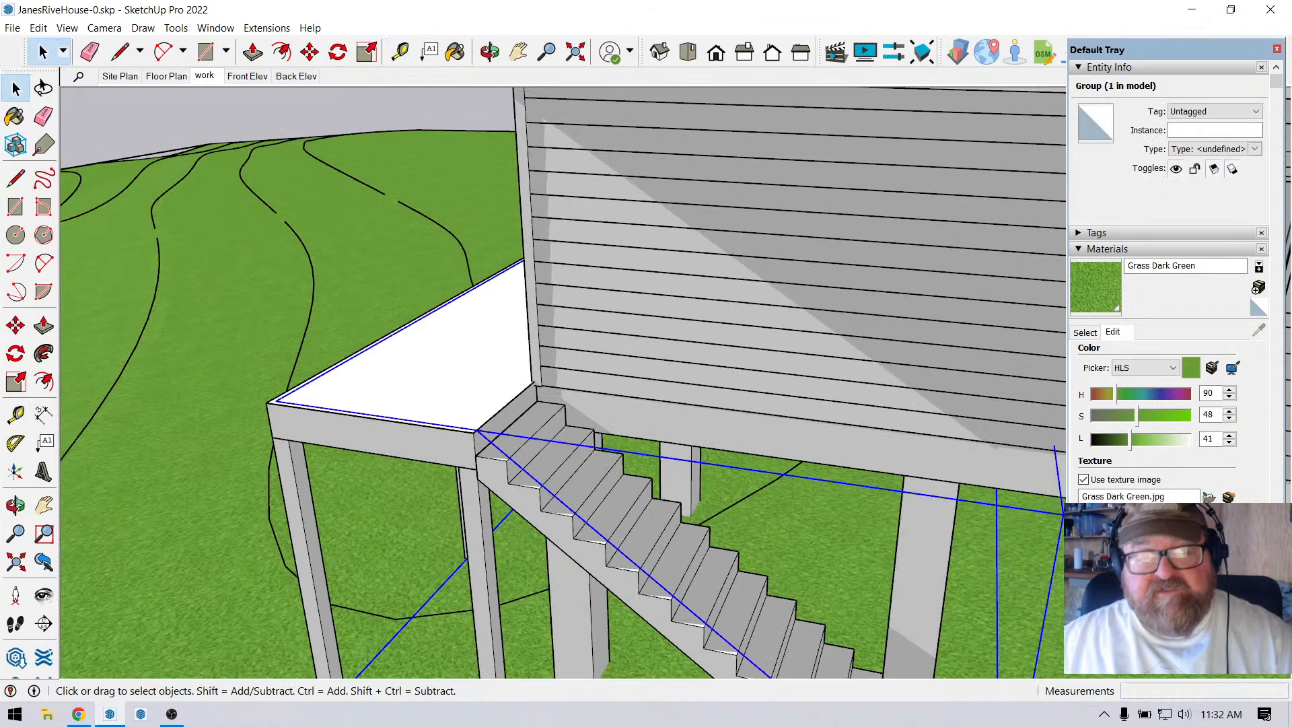
click(266, 27)
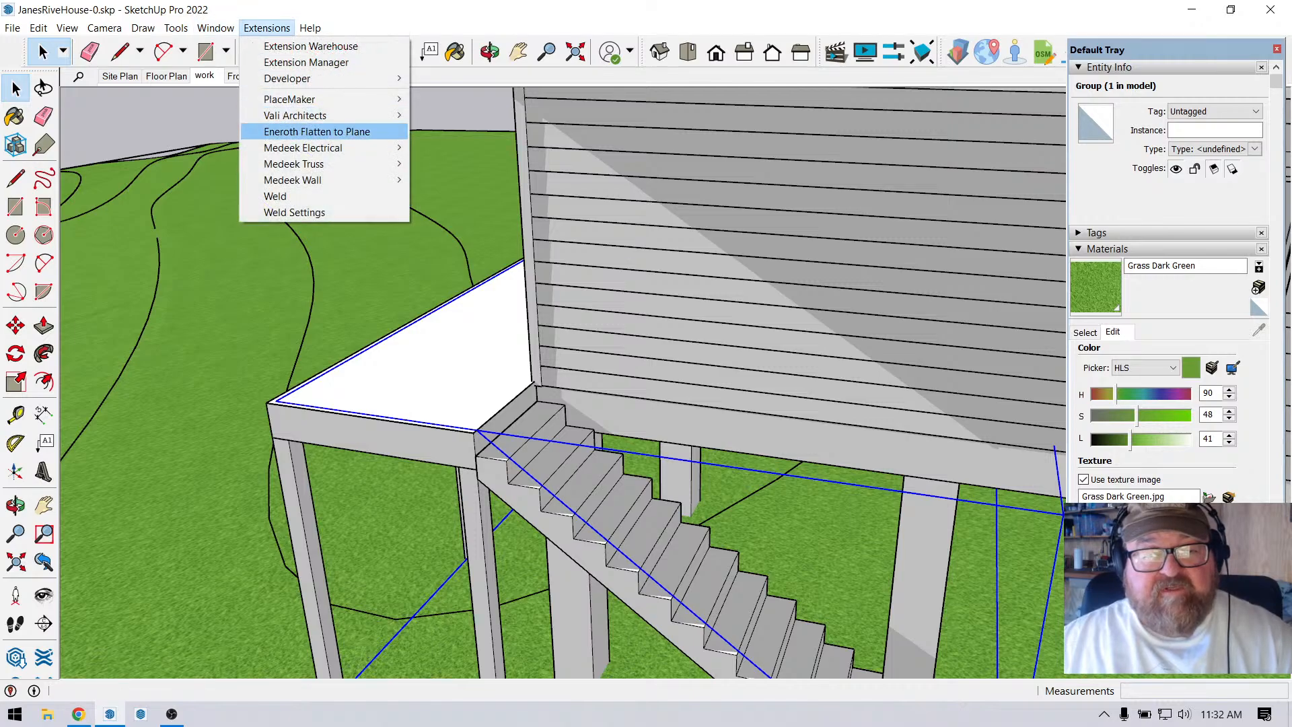
mouse_move(316, 148)
mouse_move(302, 115)
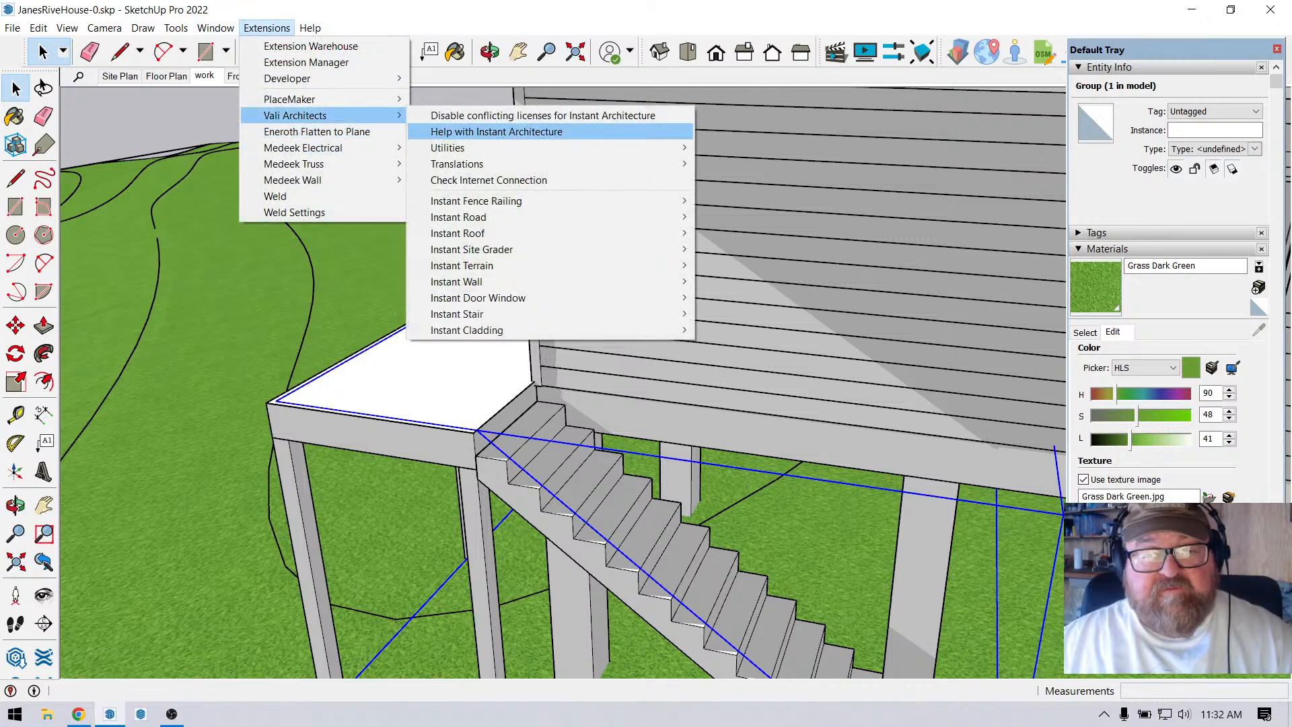
mouse_move(477, 200)
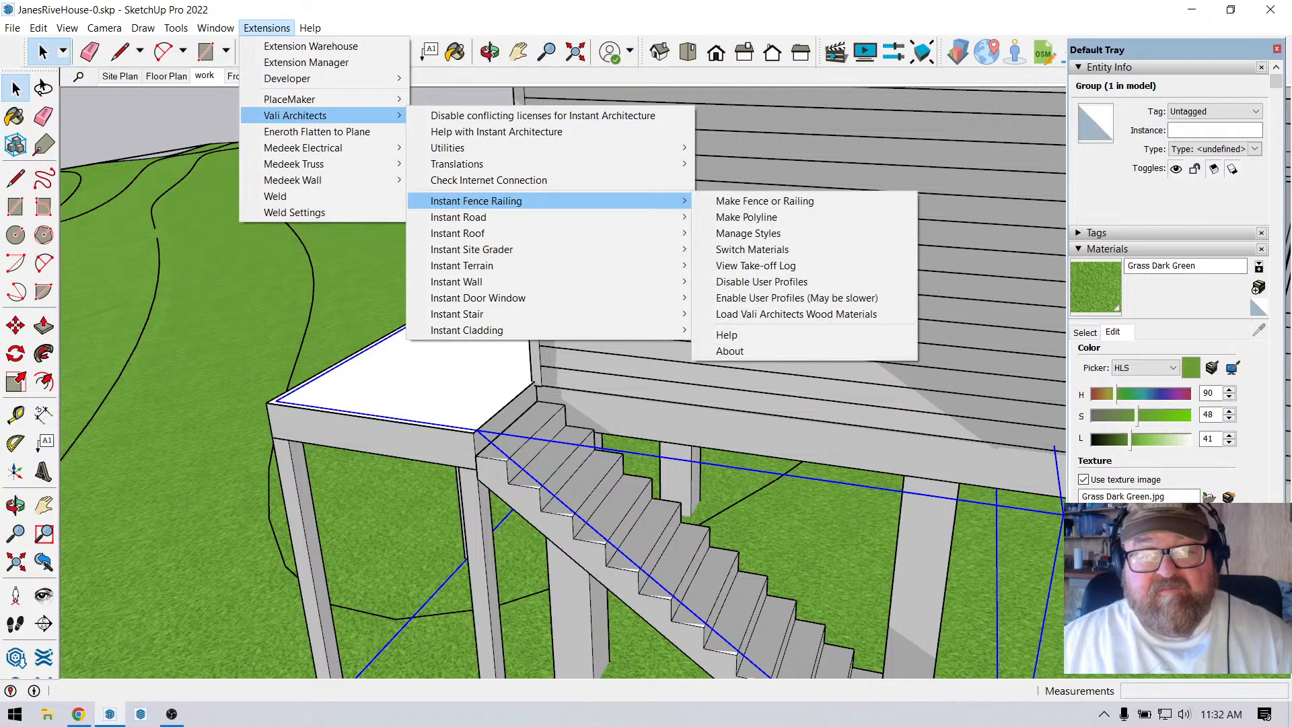
click(764, 200)
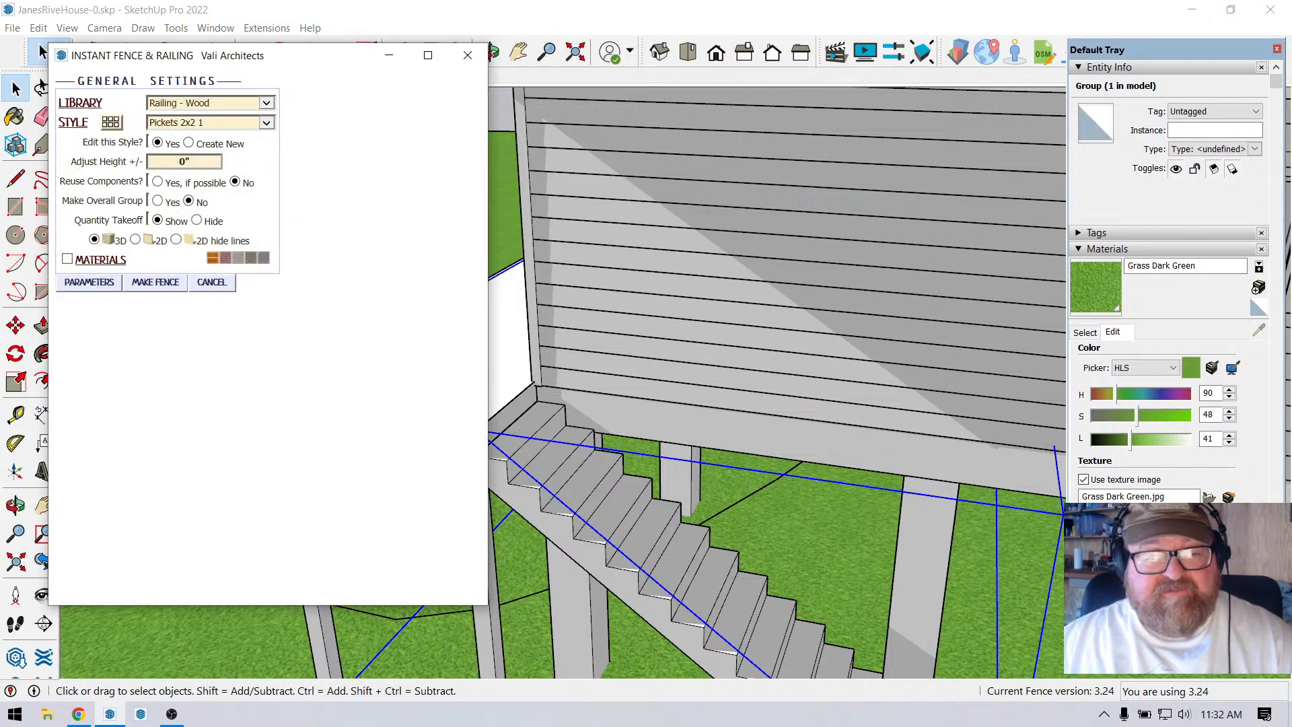
click(89, 283)
Set the fencing bottom offset to 4 1/2", generate the railing along the deck and stairs and dismiss the quantity takeoff.
scroll(167, 336, down, 2)
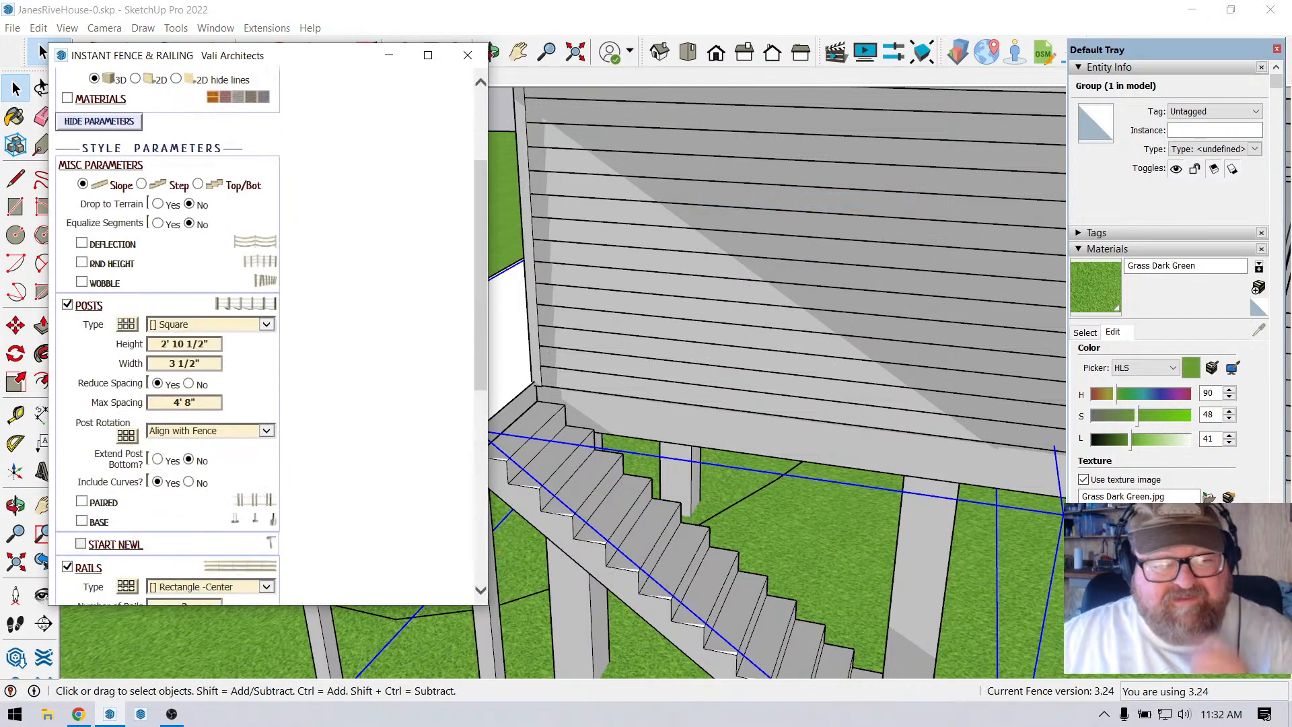
scroll(166, 336, down, 2)
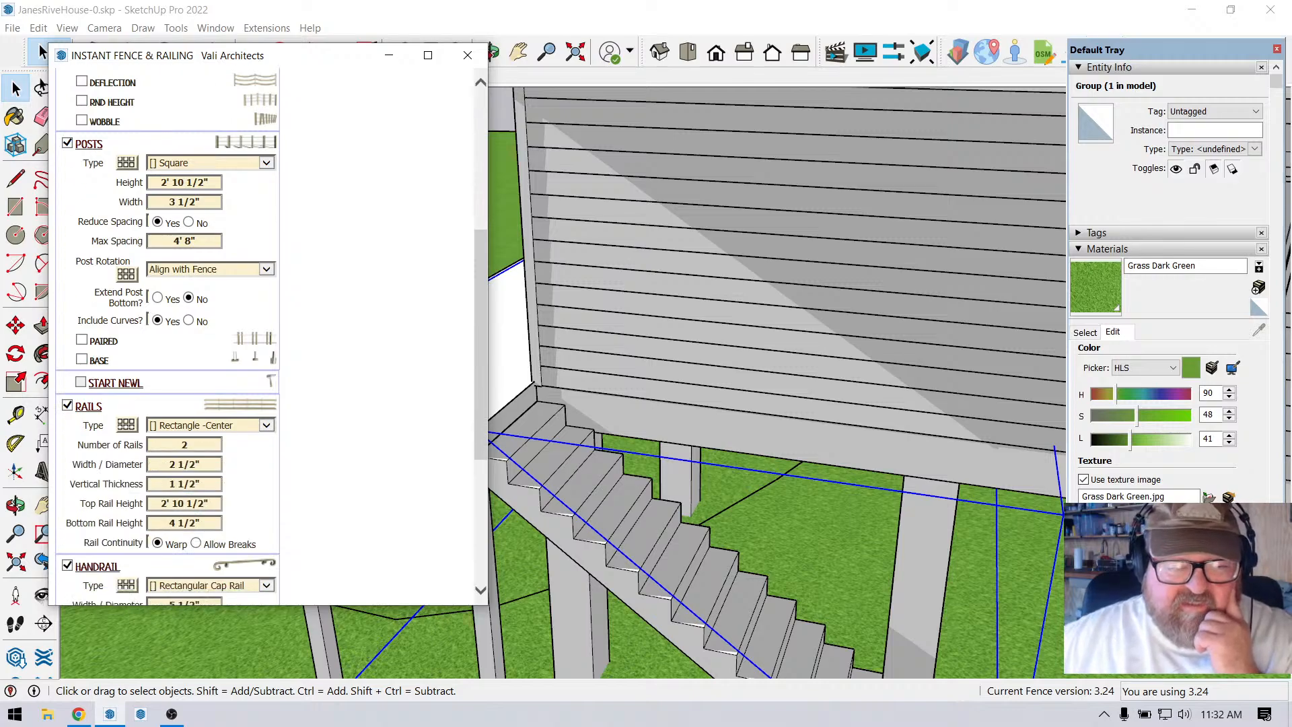
scroll(167, 336, down, 1)
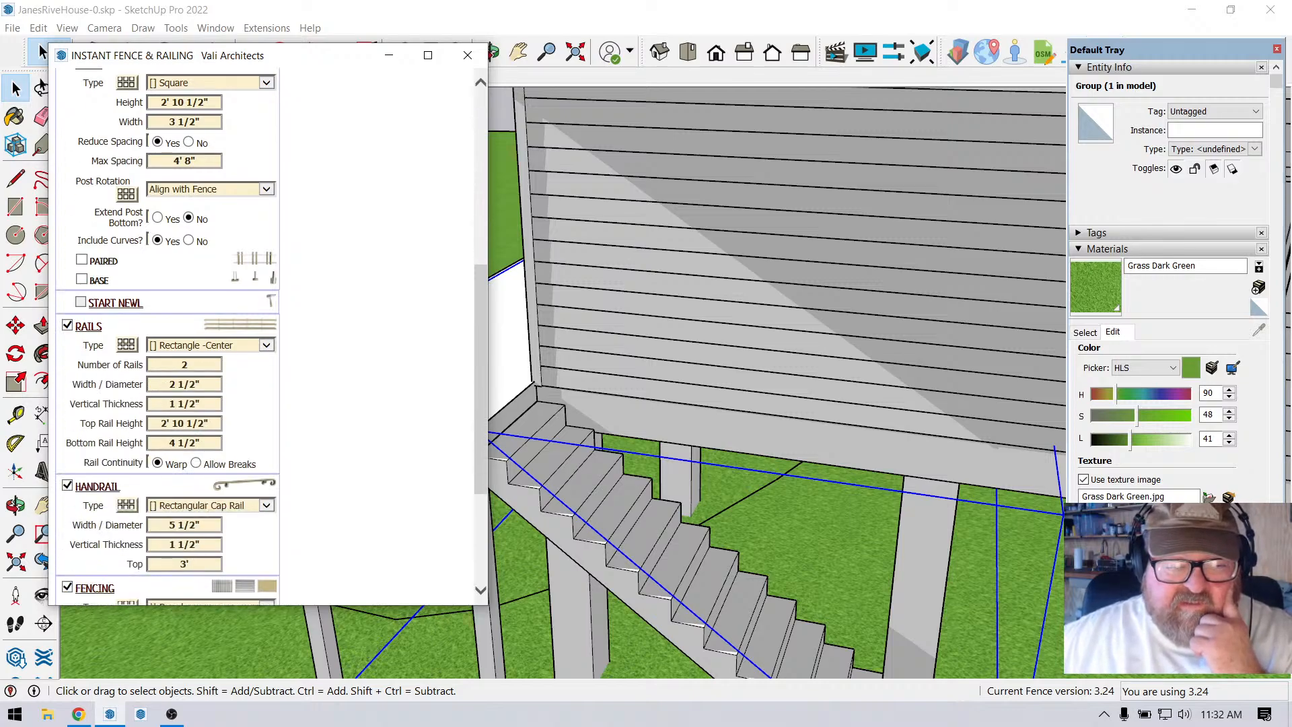
scroll(166, 337, down, 2)
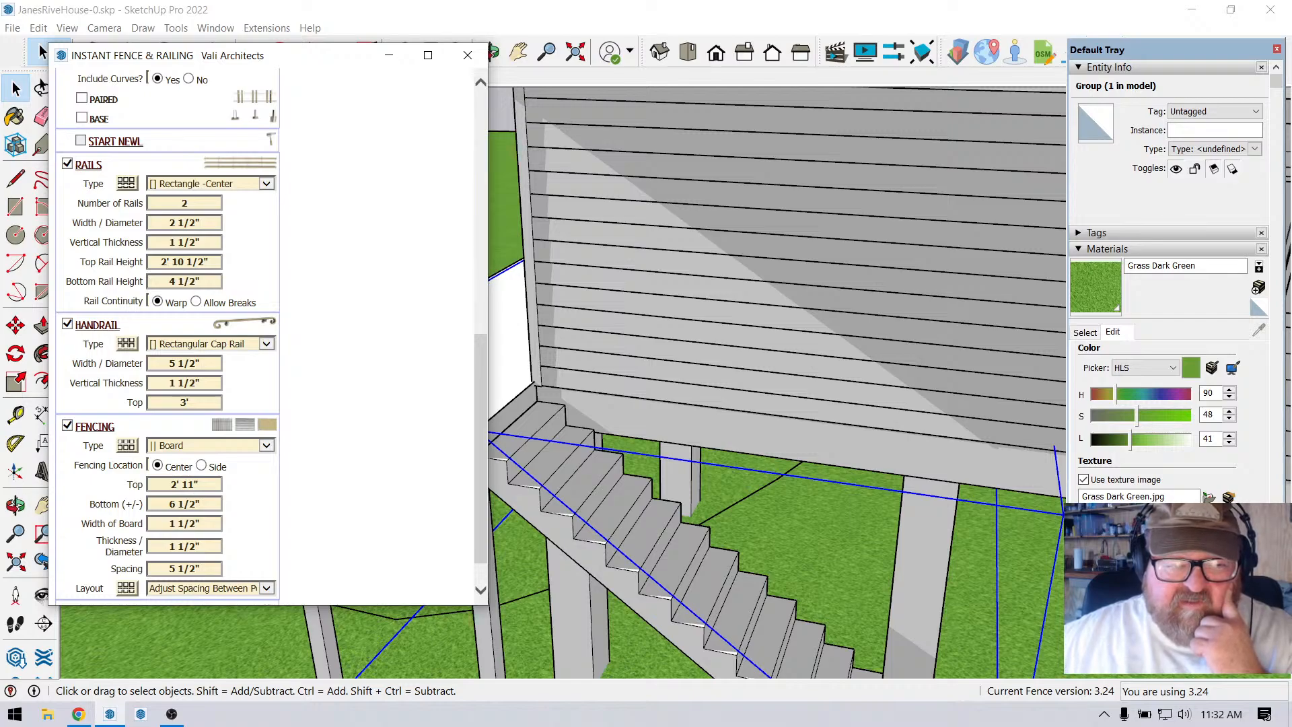
scroll(167, 336, down, 1)
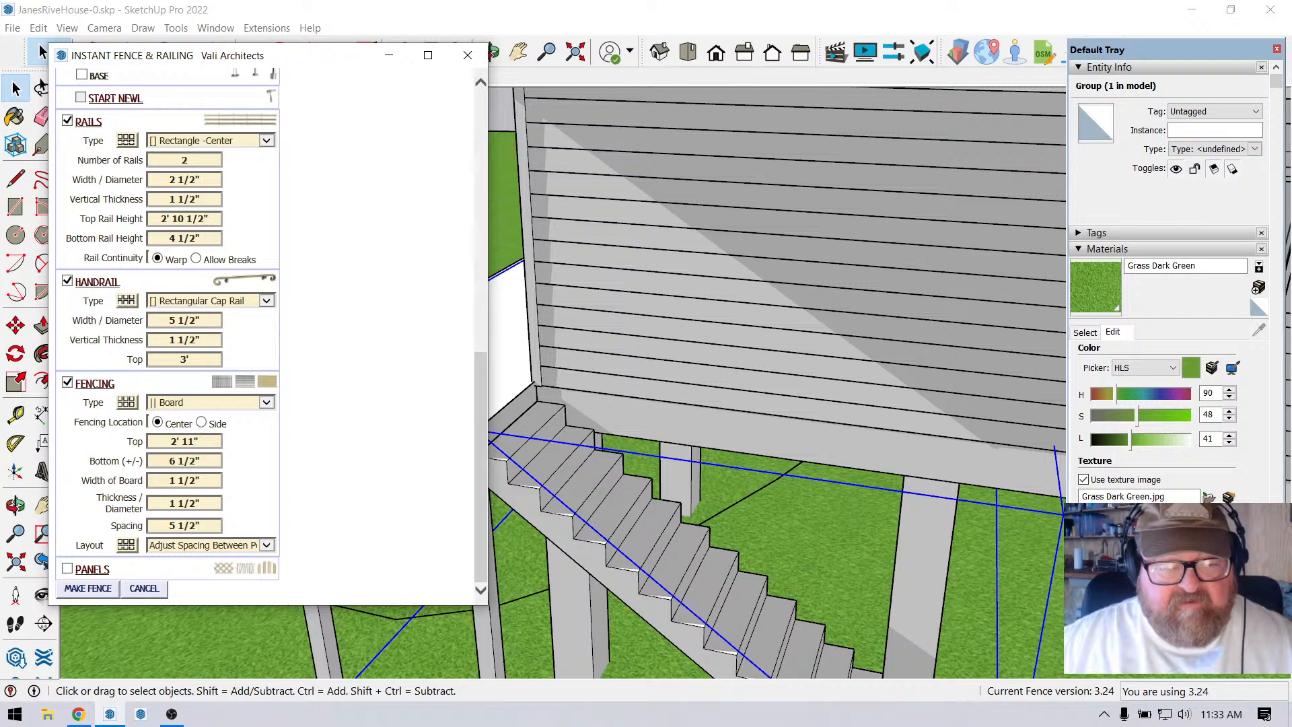
click(173, 461)
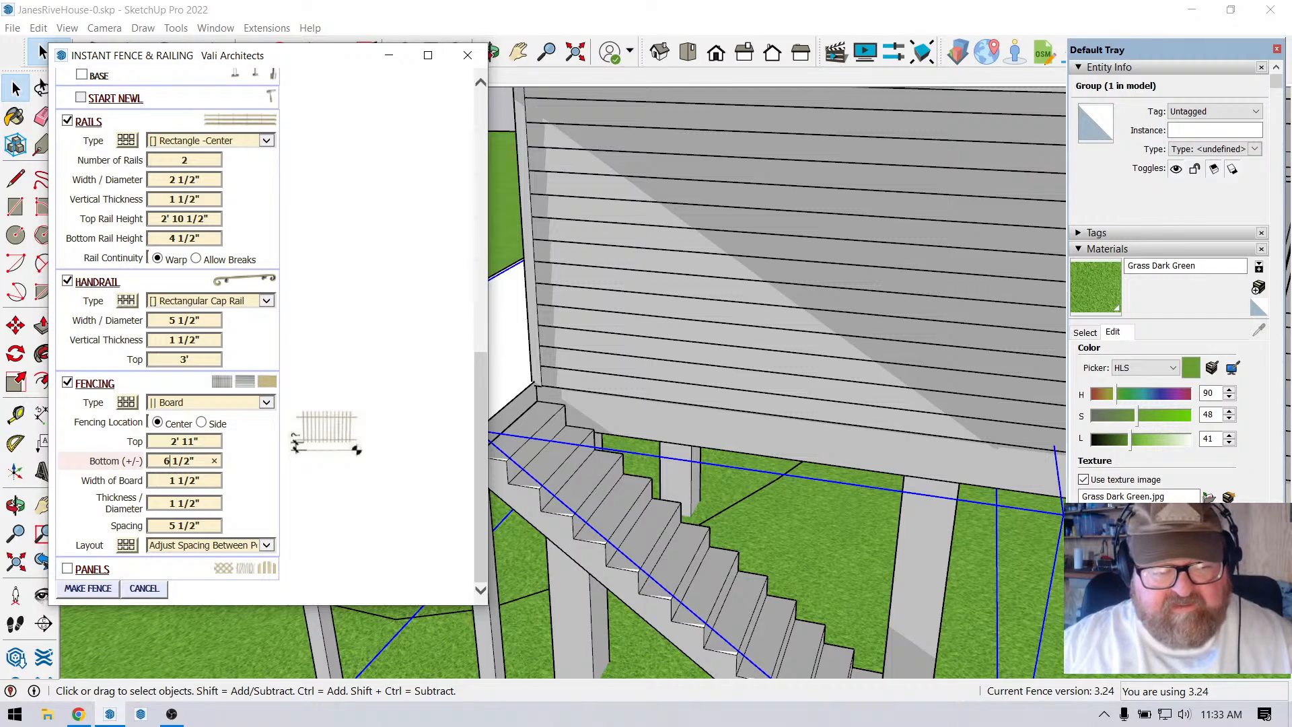
key(BackSpace)
text(4)
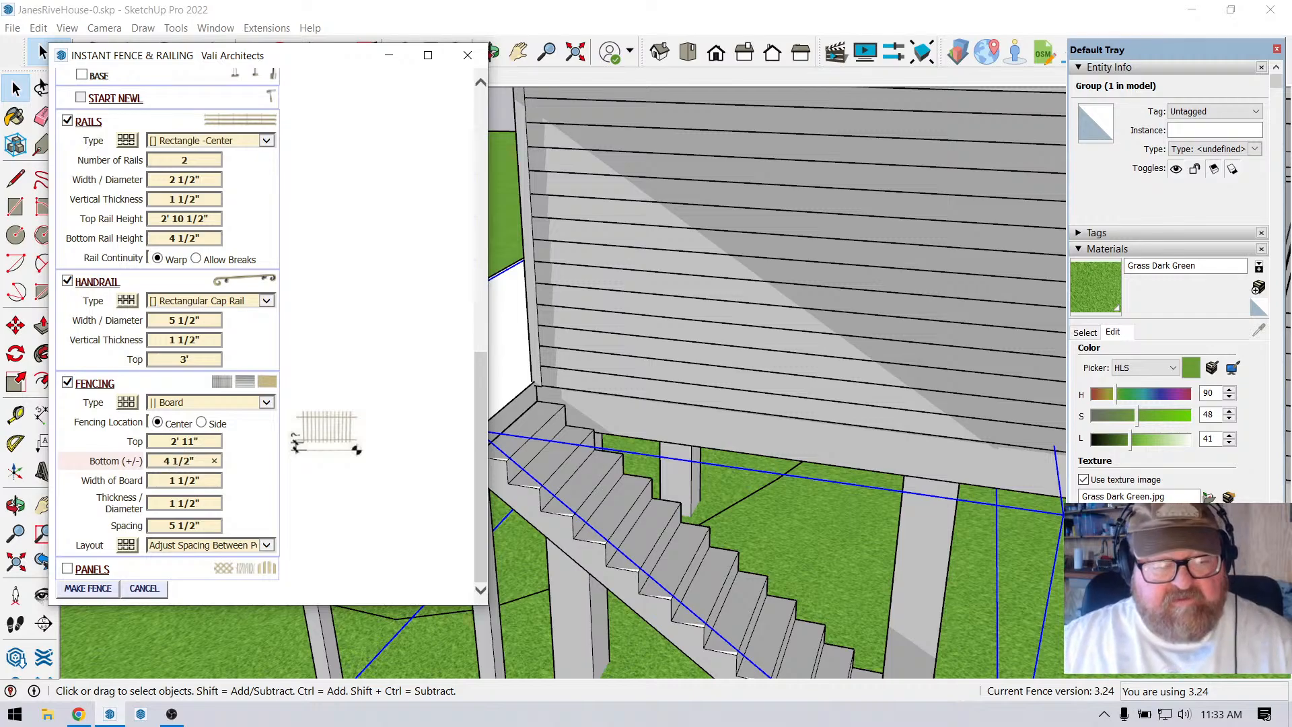
click(88, 589)
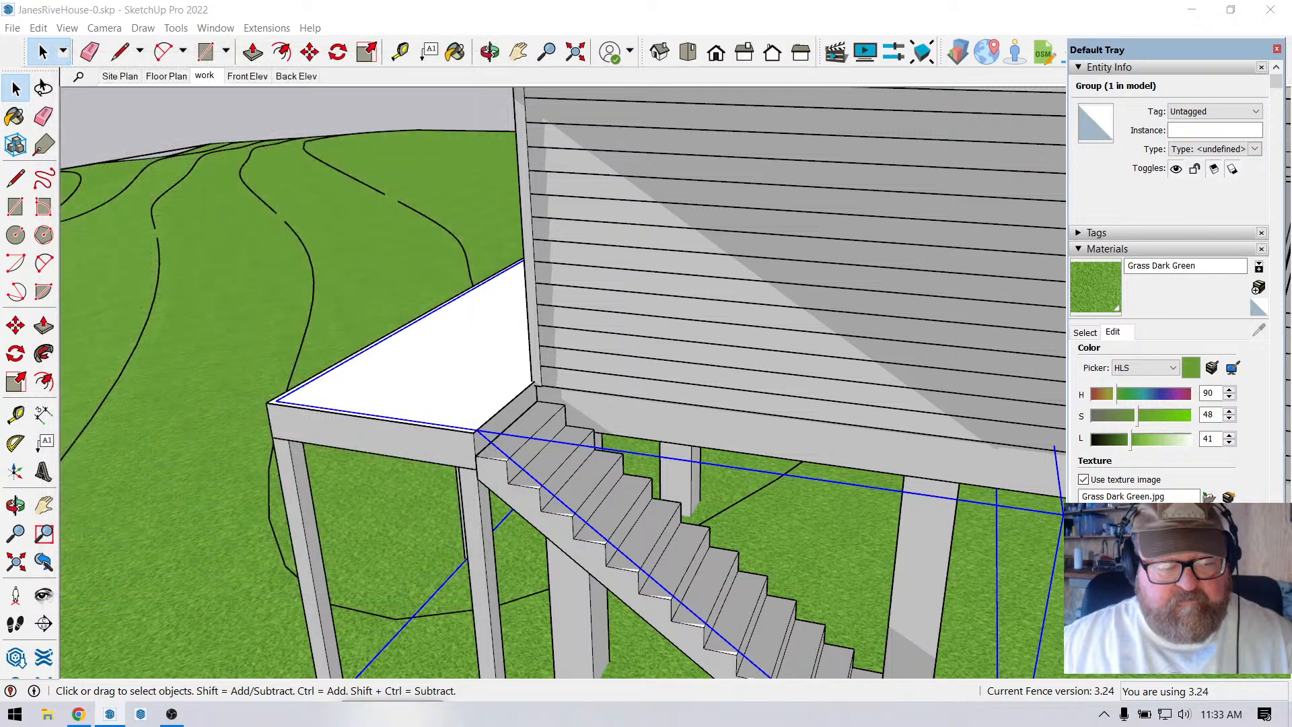
click(446, 673)
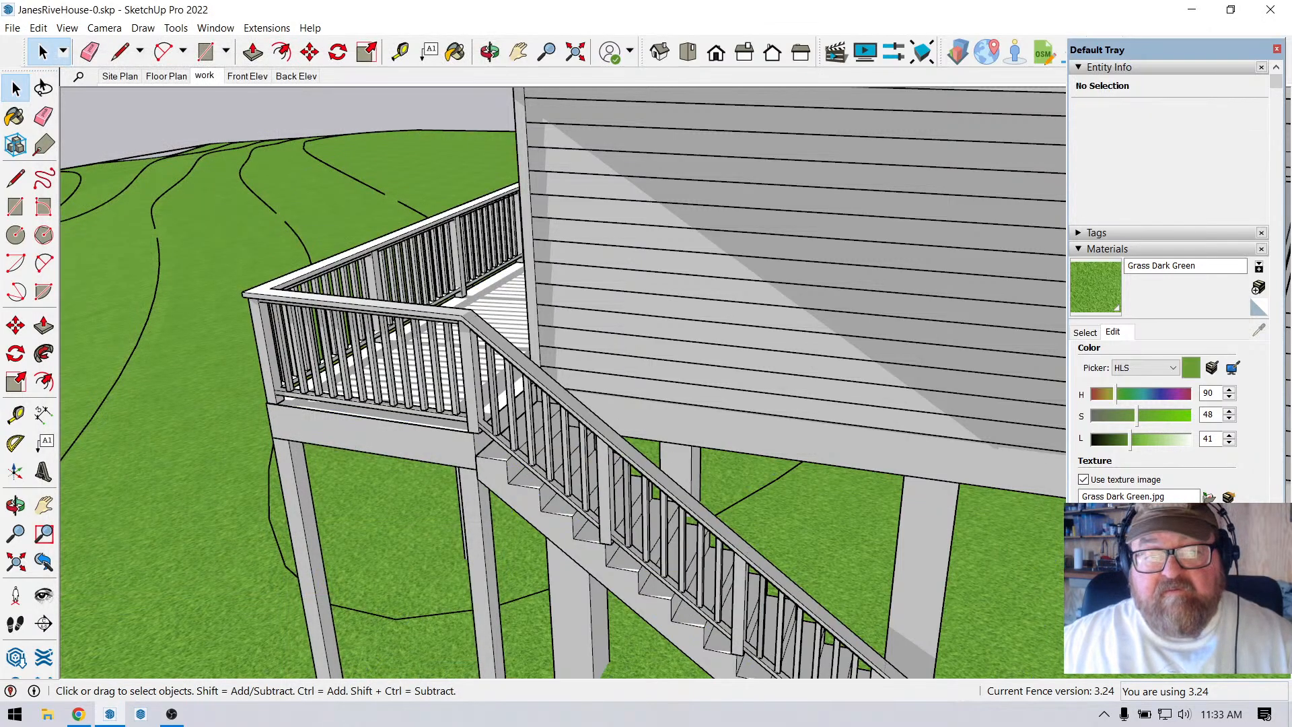
Inspect the regenerated railing around the deck corner and down the side stairs.
middle_drag(464, 417, 801, 279)
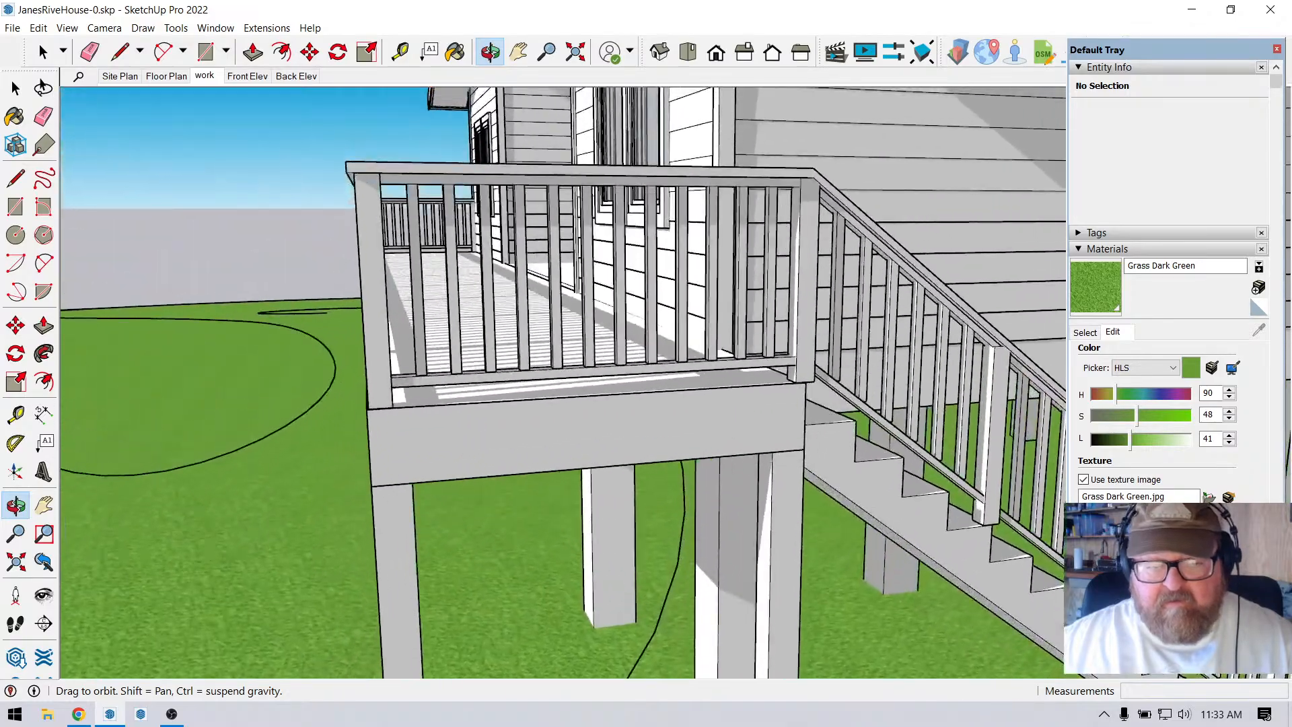
middle_drag(424, 394, 330, 377)
scroll(495, 384, down, 5)
scroll(494, 383, down, 4)
scroll(572, 420, up, 8)
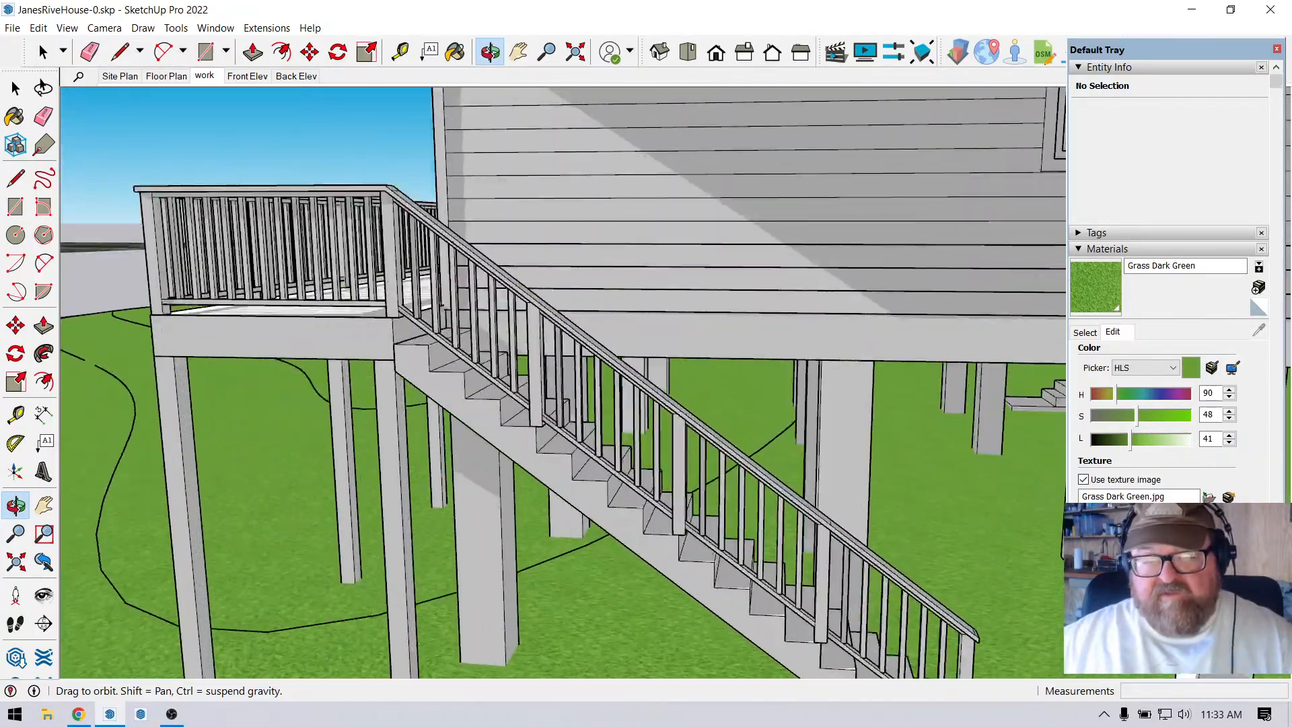
Open an intermediate stair railing post for editing and select the geometry at its lower end.
scroll(572, 417, up, 2)
key(space)
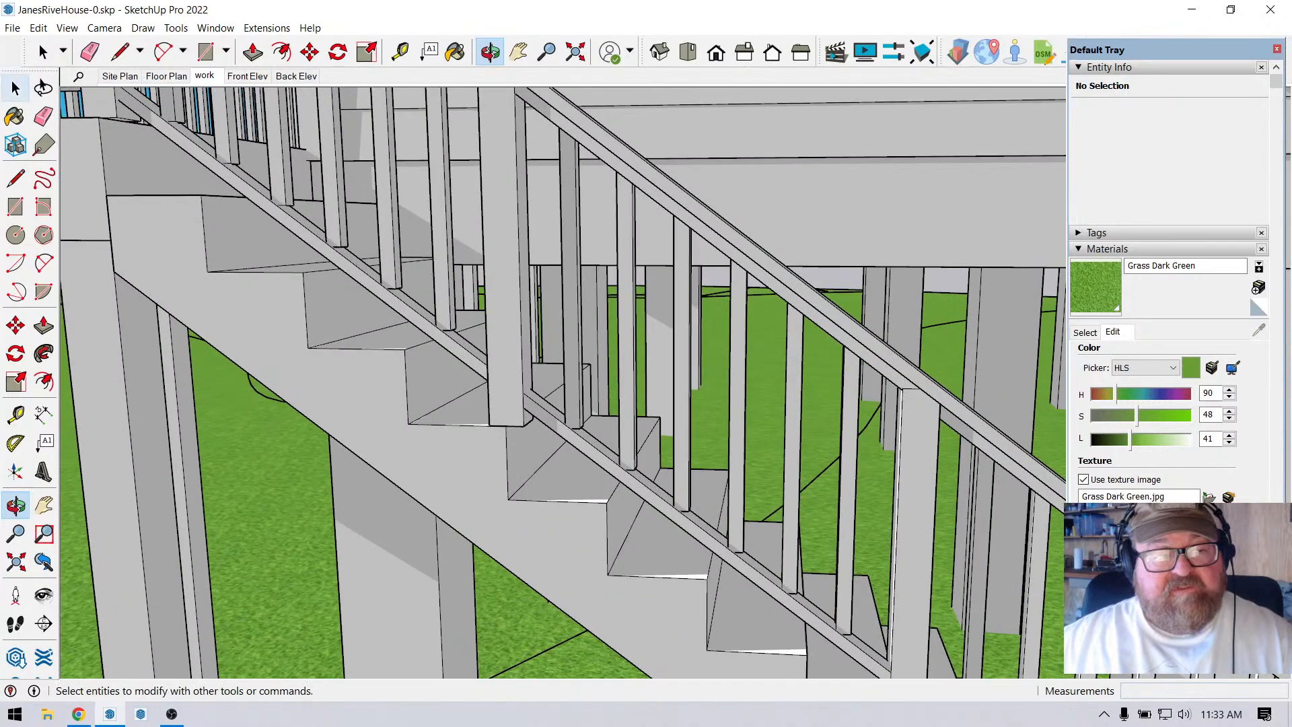
scroll(572, 404, up, 5)
scroll(444, 404, down, 4)
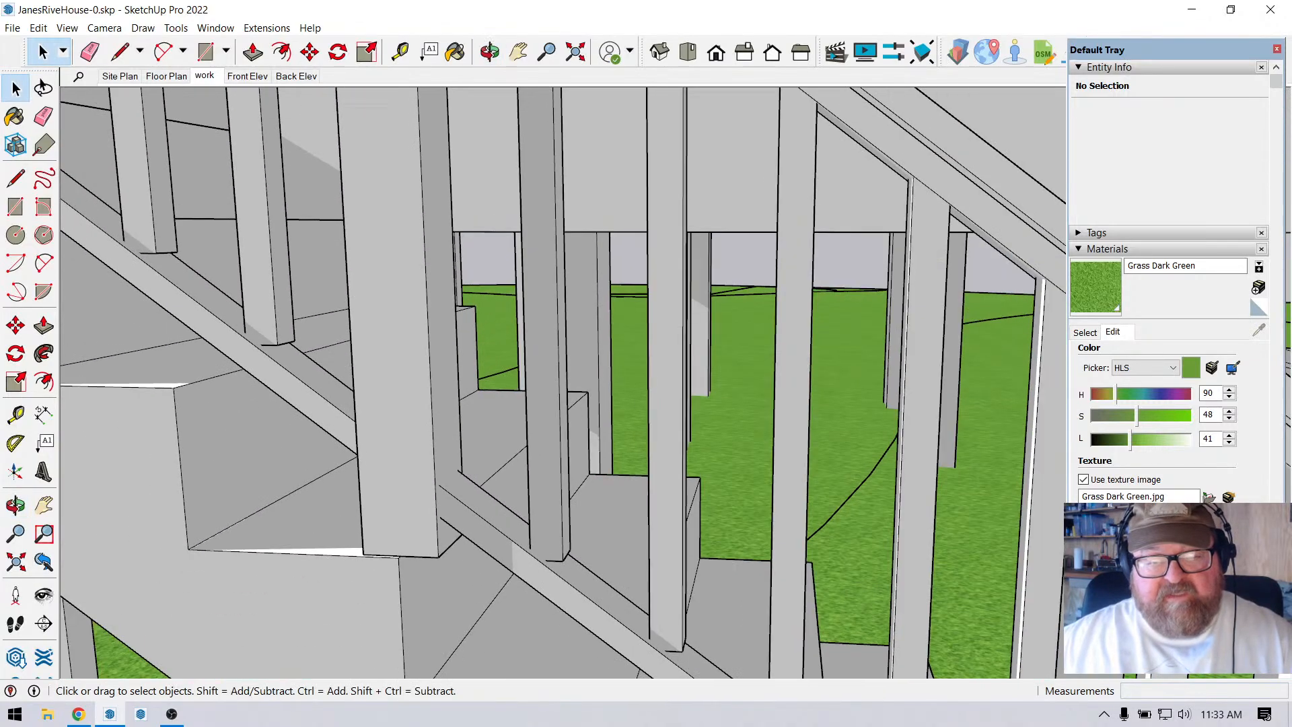
double_click(432, 402)
scroll(538, 384, down, 1)
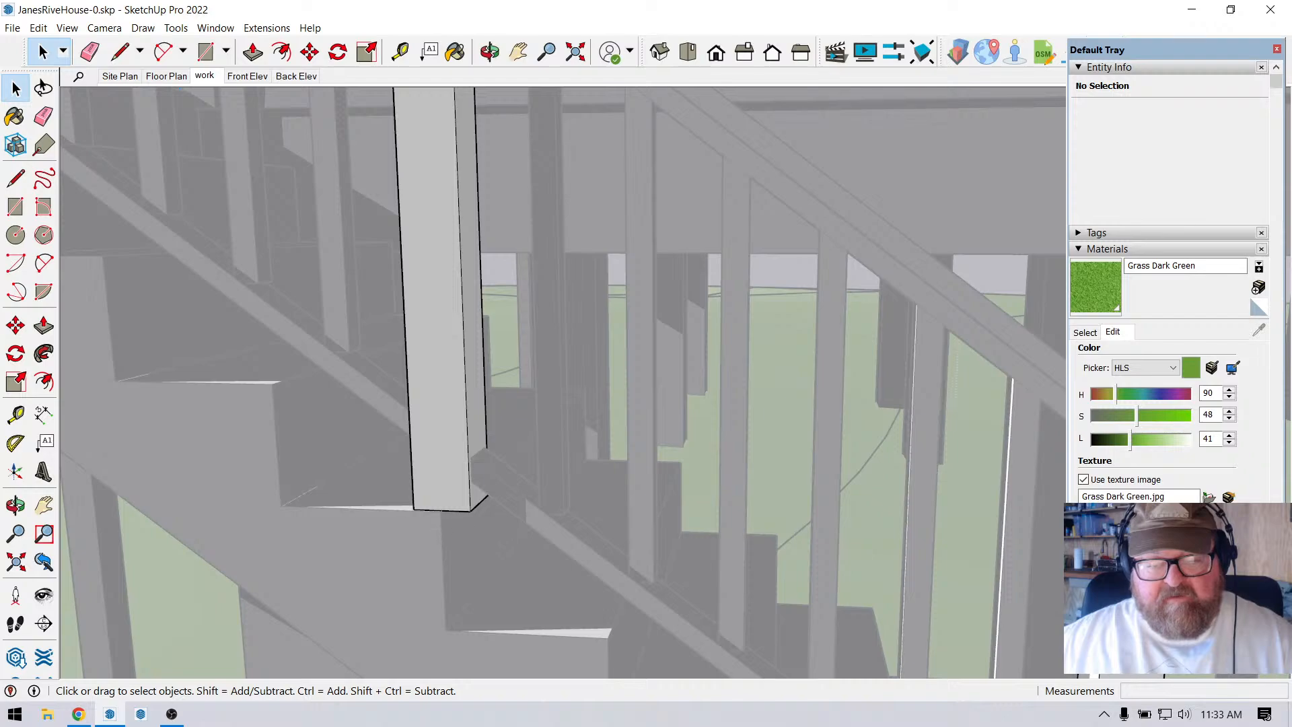
click(439, 403)
double_click(438, 404)
drag(360, 466, 527, 541)
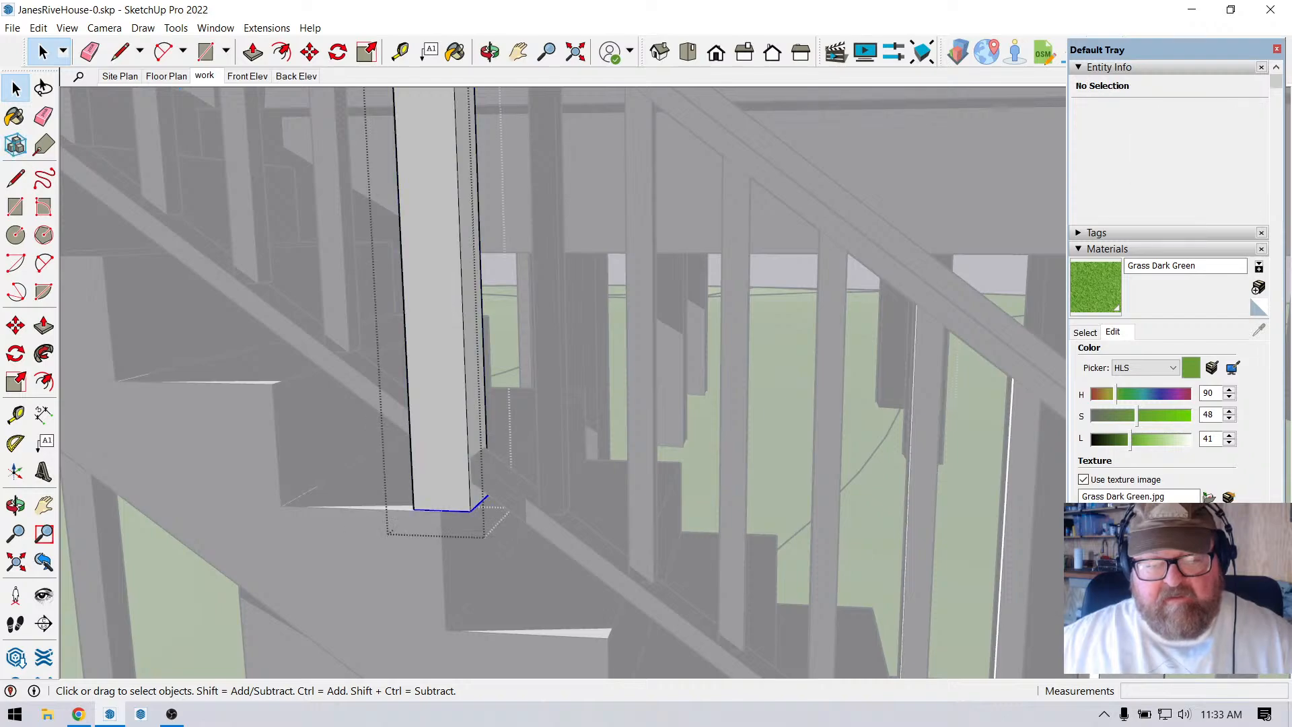
scroll(429, 363, down, 6)
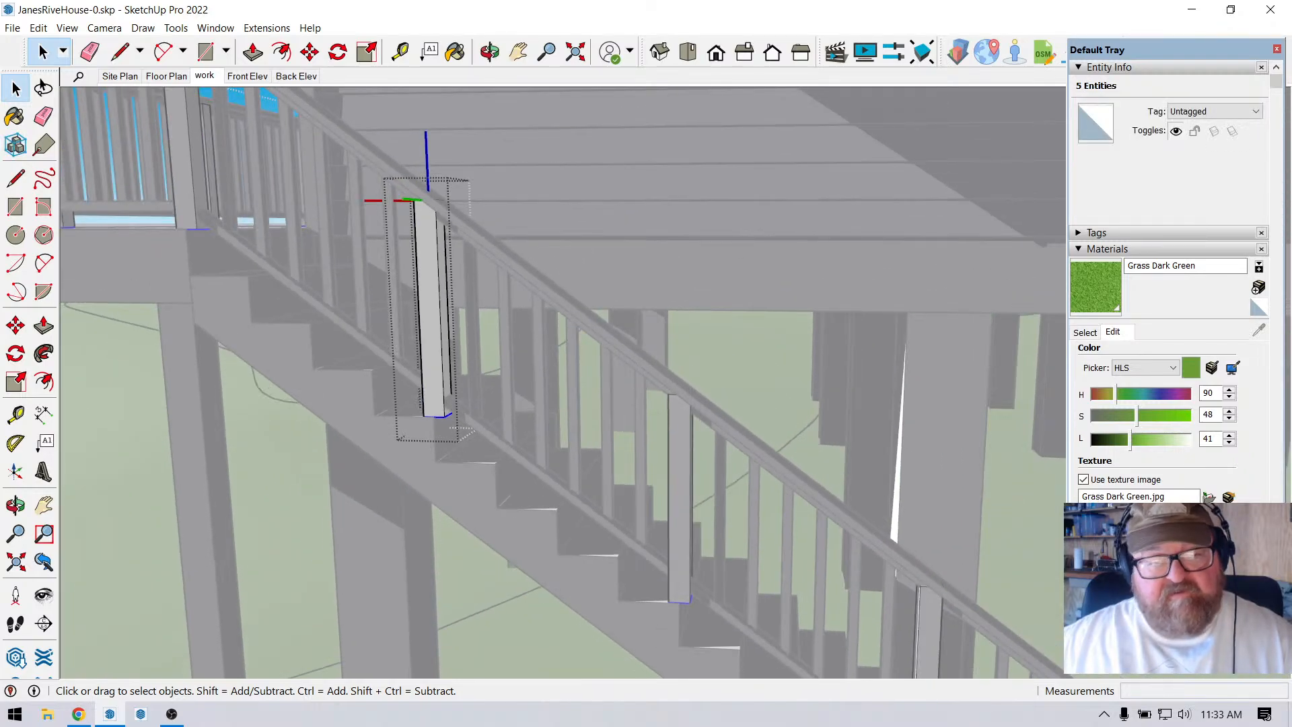
Try to extend the shared railing post down to the next stair tread by moving its lower end, and leave editing.
key(m)
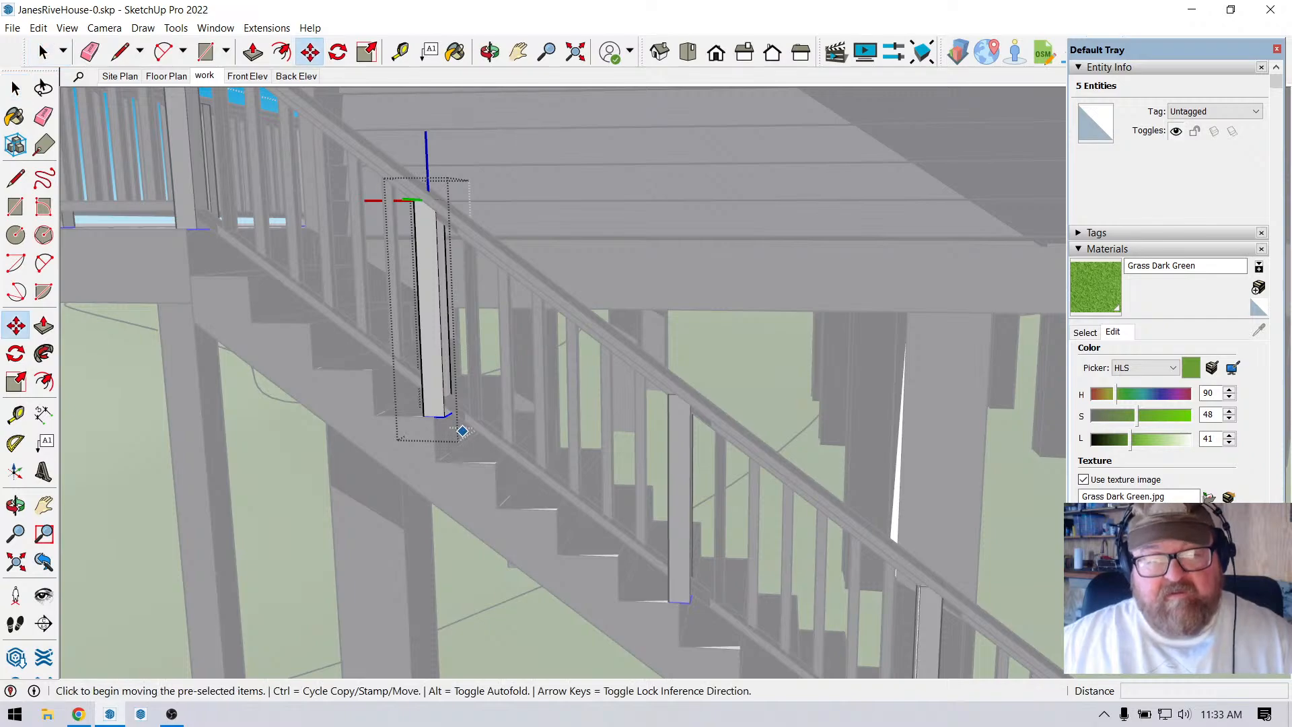
scroll(438, 448, up, 3)
scroll(438, 448, up, 3)
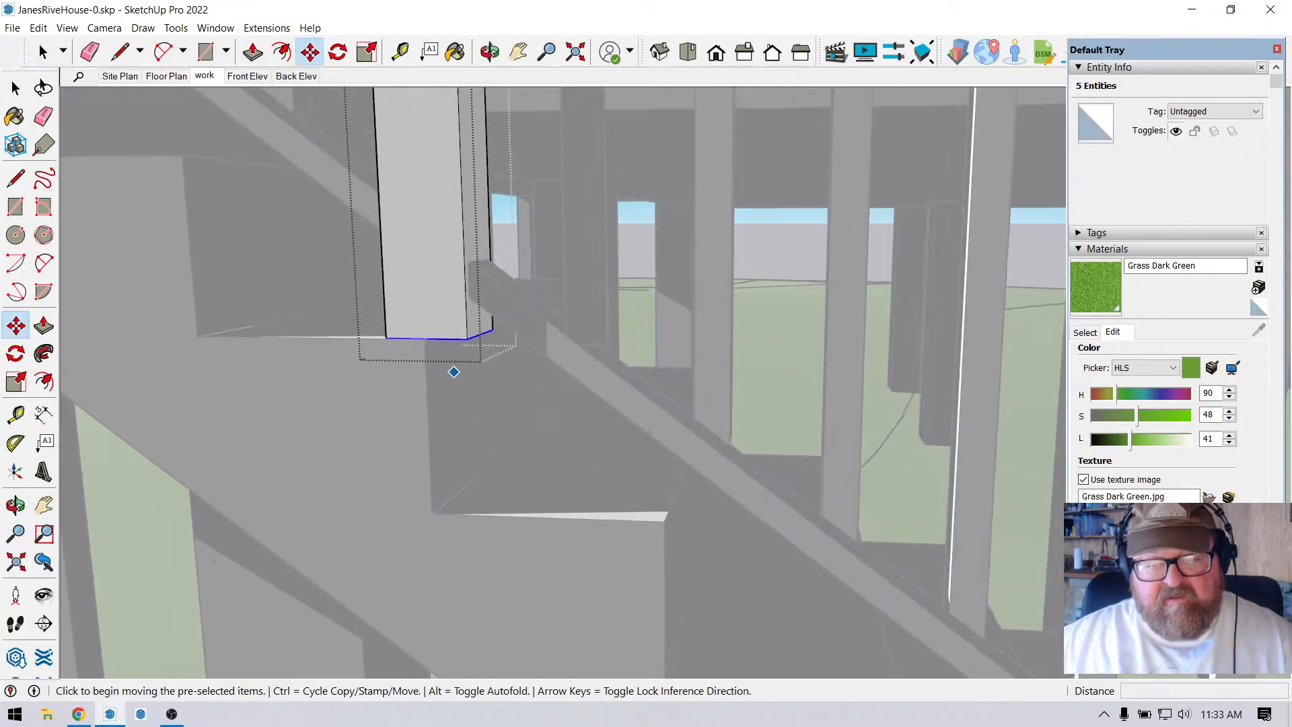
click(480, 336)
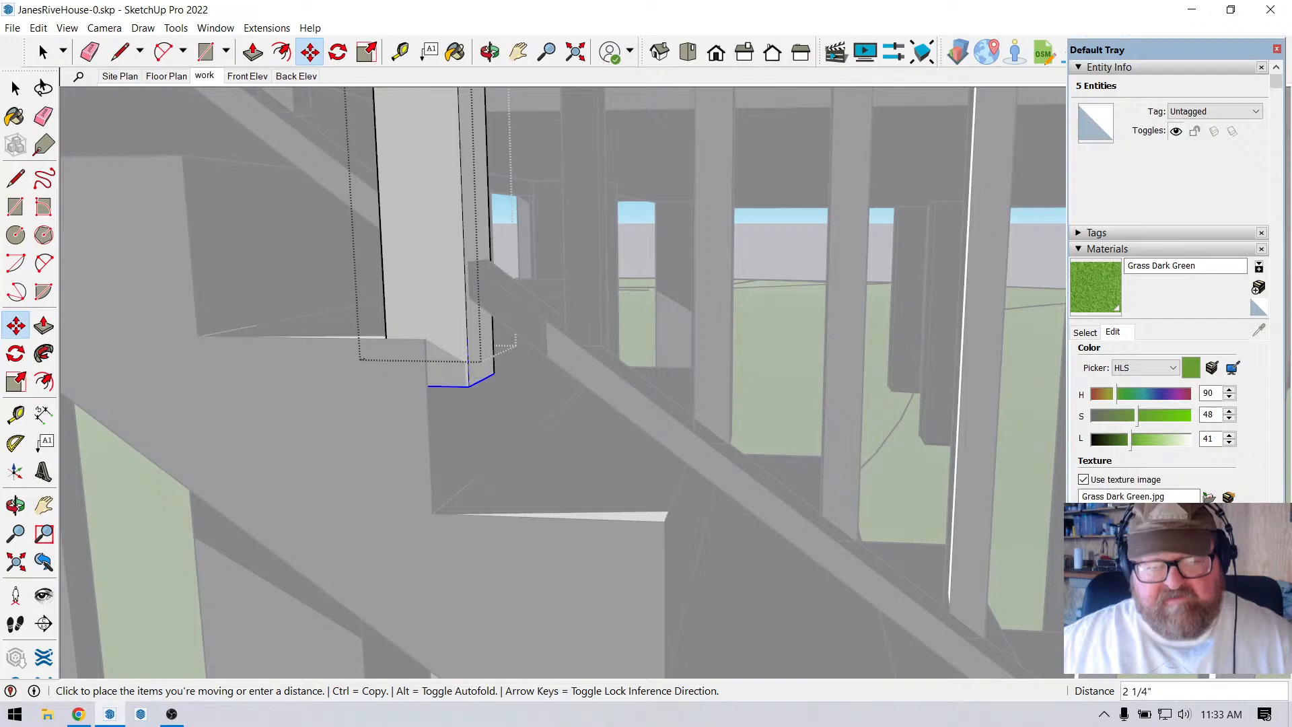
click(478, 513)
scroll(517, 429, down, 2)
scroll(518, 429, down, 6)
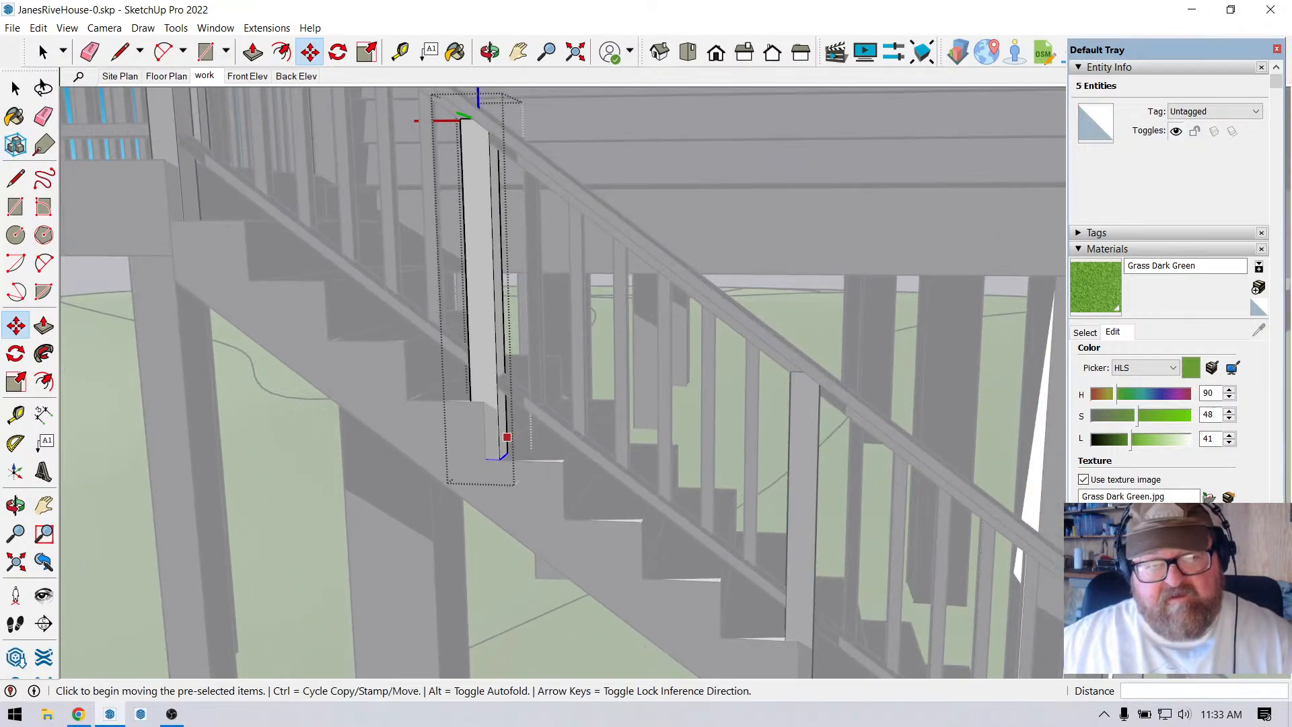
scroll(502, 438, down, 4)
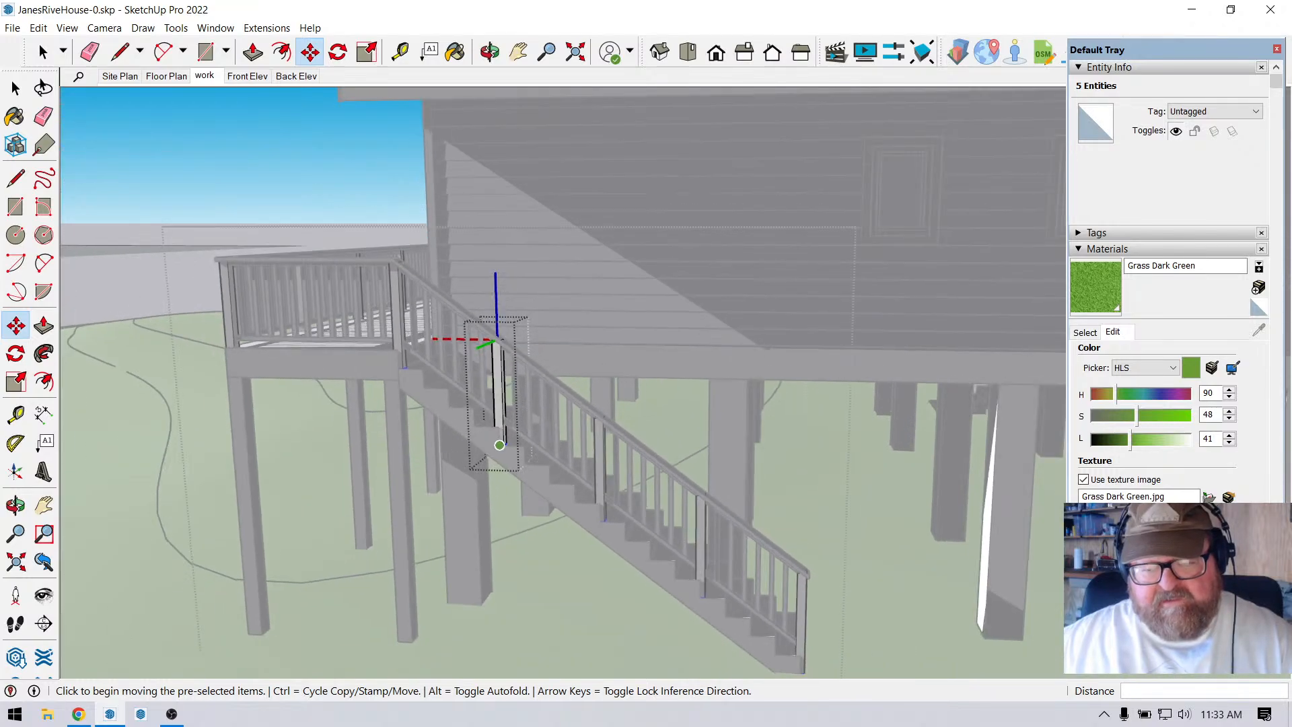
key(space)
key(Escape)
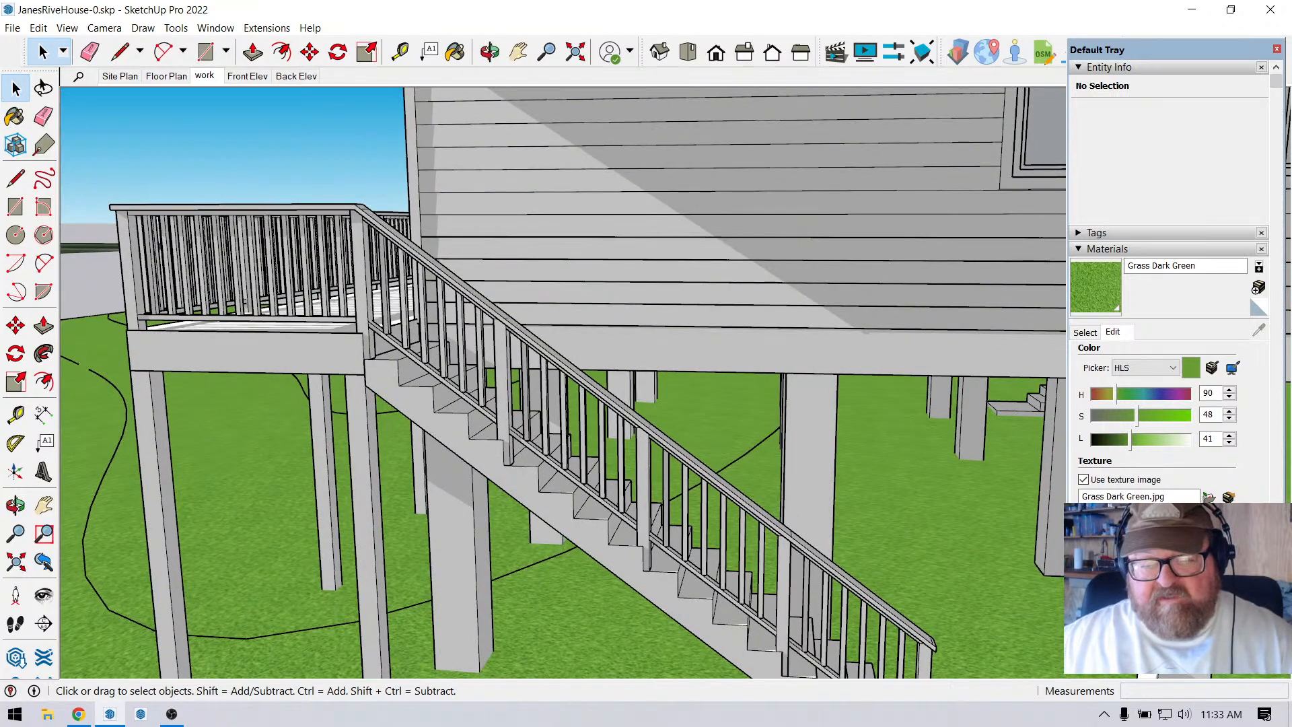
Inspect the lower ends of the railing posts along the front deck and around the stair corner.
click(489, 51)
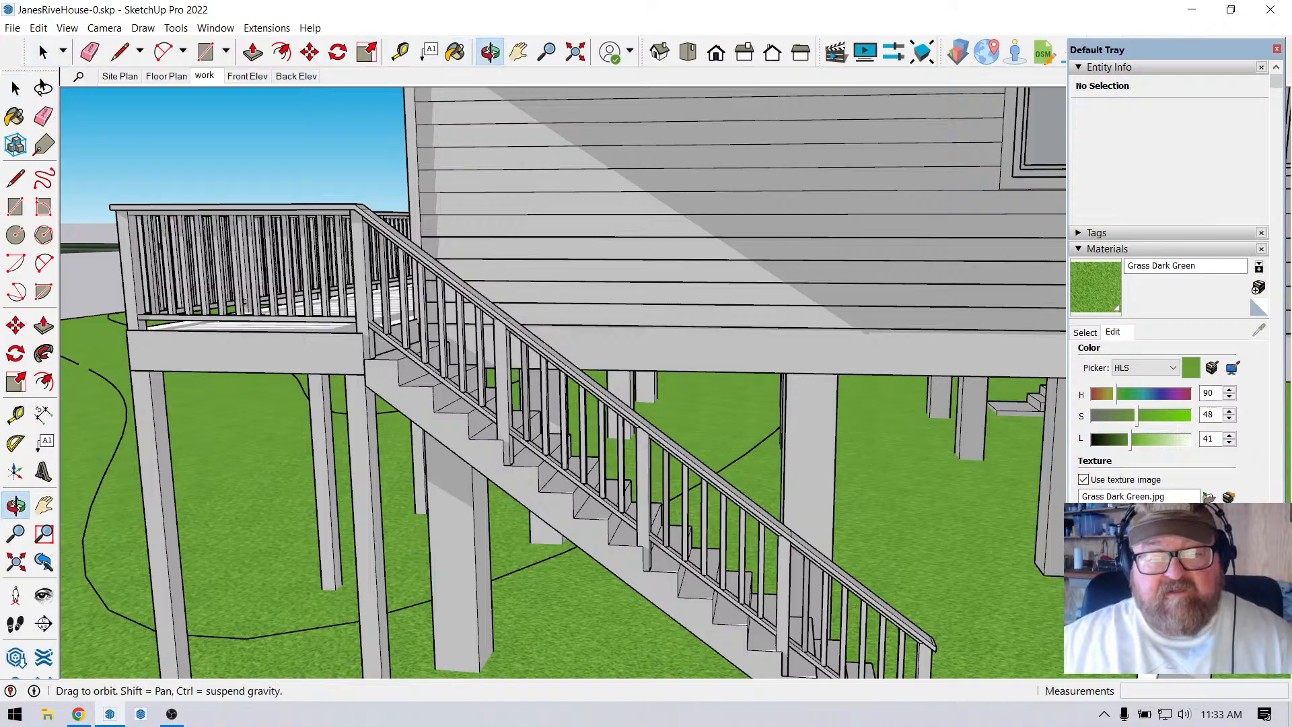
drag(417, 323, 592, 350)
middle_drag(592, 350, 693, 336)
mouse_move(376, 336)
mouse_down()
mouse_move(528, 329)
mouse_move(377, 323)
mouse_up()
scroll(491, 324, up, 3)
scroll(390, 330, up, 5)
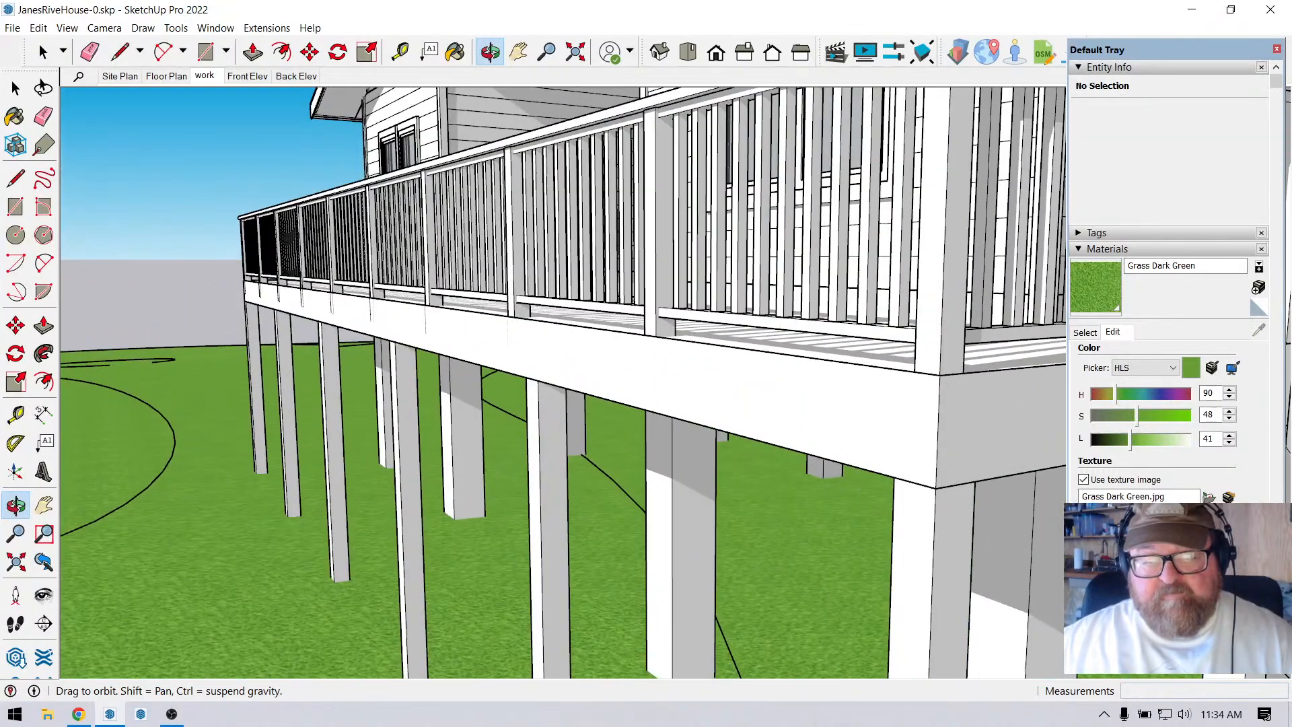
scroll(606, 381, down, 4)
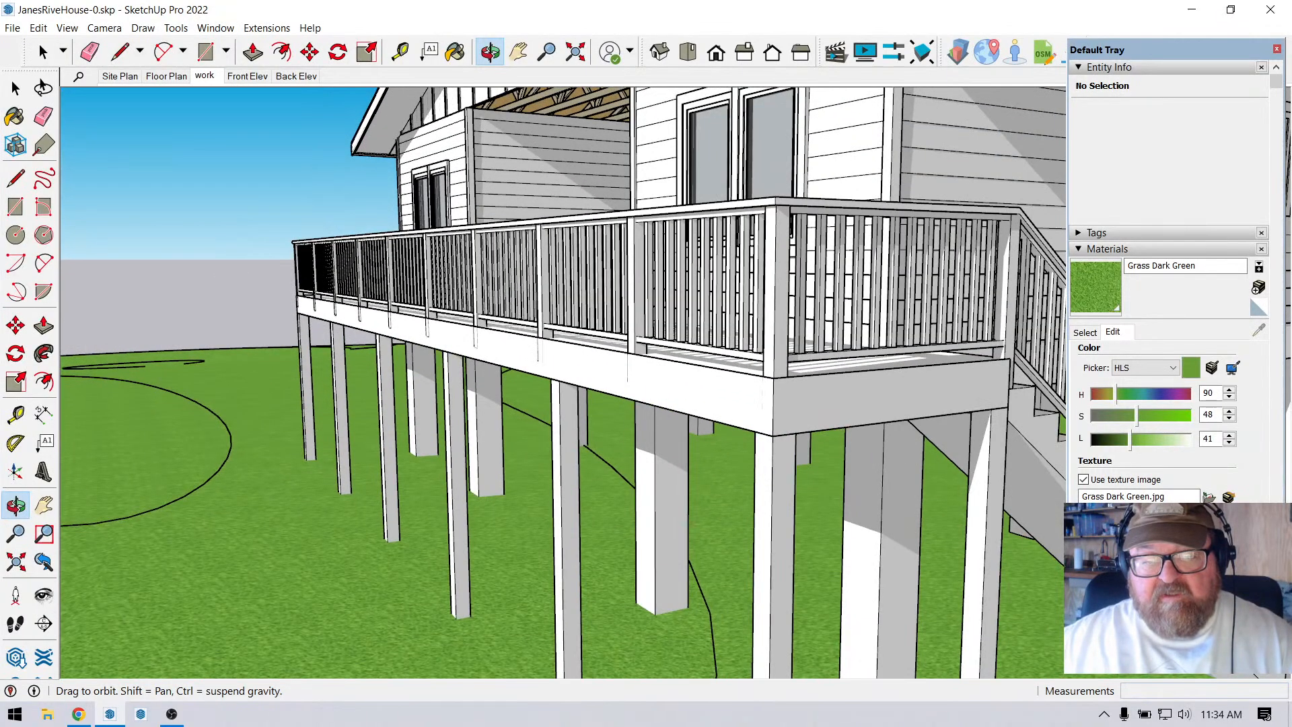
drag(713, 370, 798, 386)
scroll(797, 387, down, 2)
scroll(606, 386, down, 3)
drag(606, 387, 673, 382)
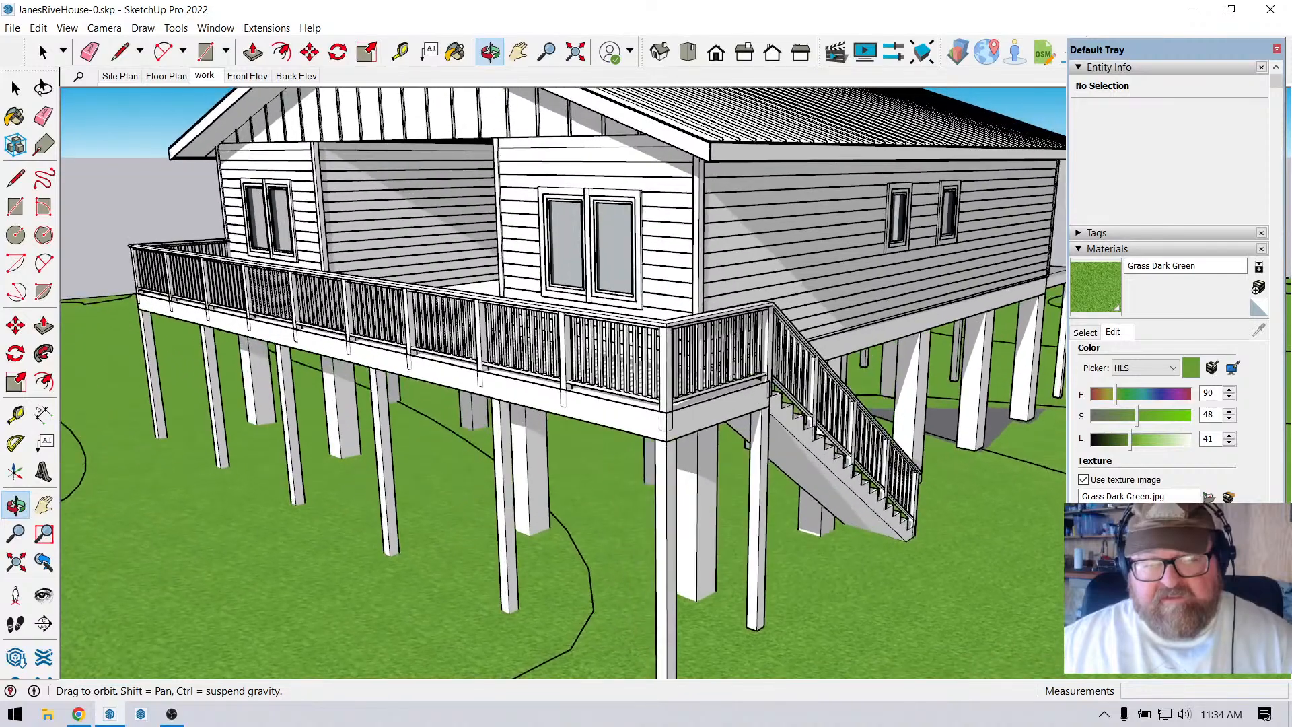
Undo the extension of the shared railing post.
key(ctrl+z)
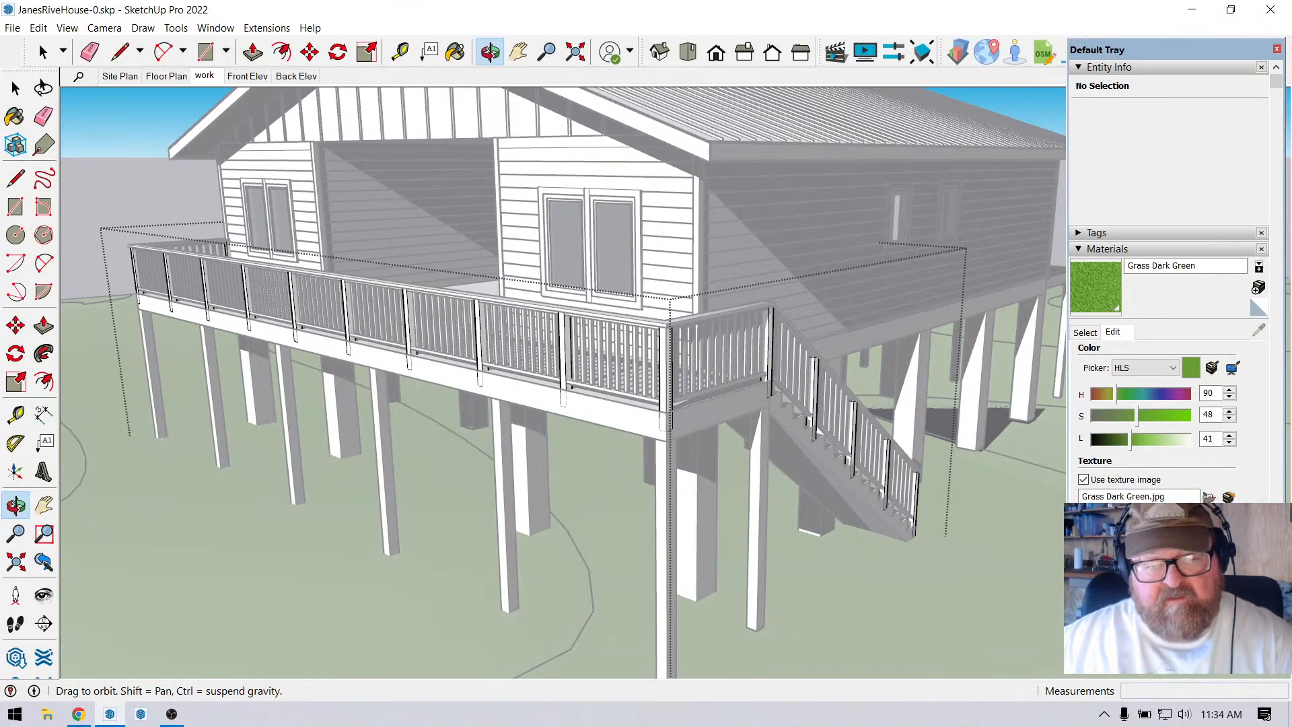
key(ctrl+z)
key(ctrl+z)
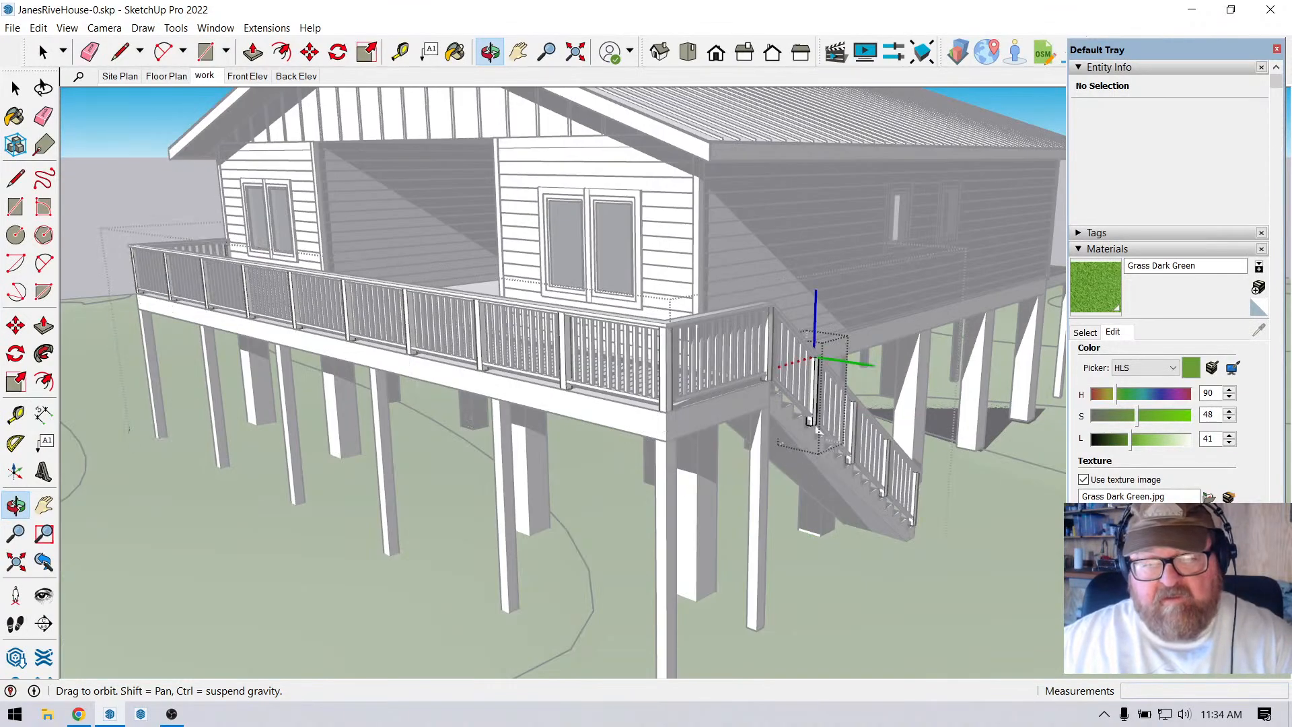
Select the five railing posts from the deck's stair corner down the side stairs and make them unique.
middle_drag(818, 404, 579, 384)
scroll(579, 377, up, 1)
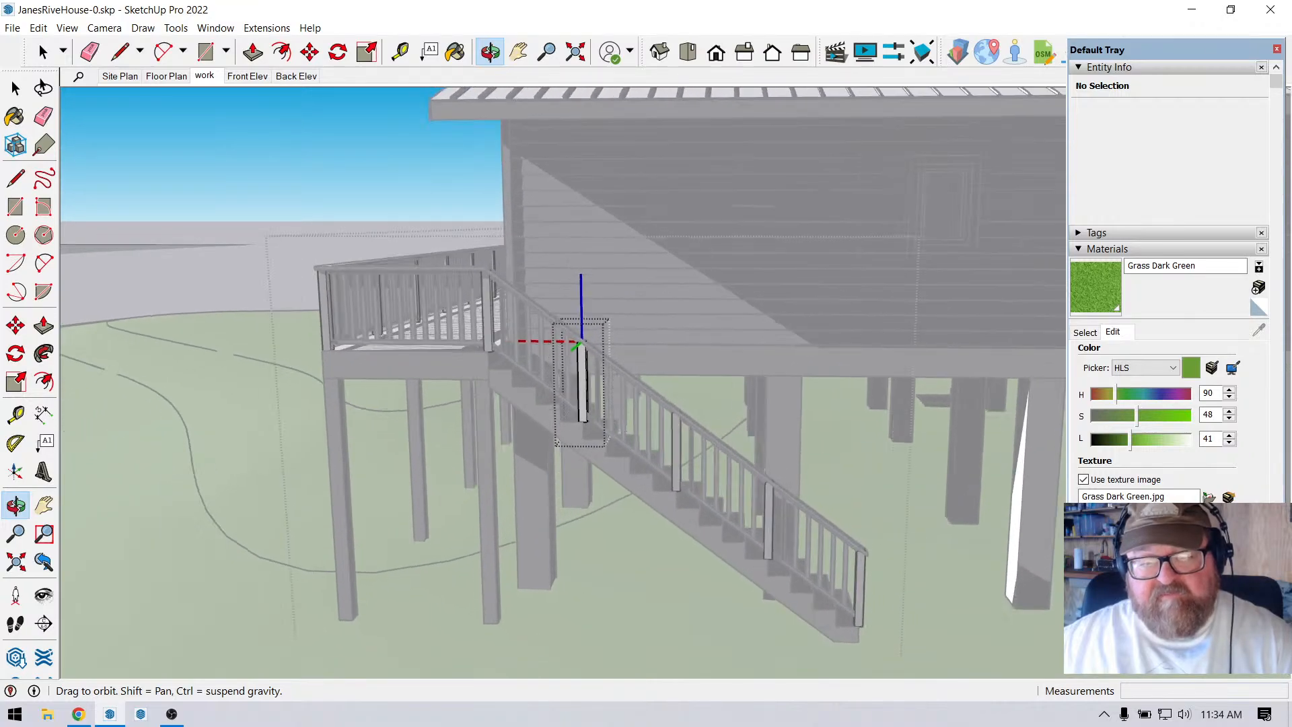
key(space)
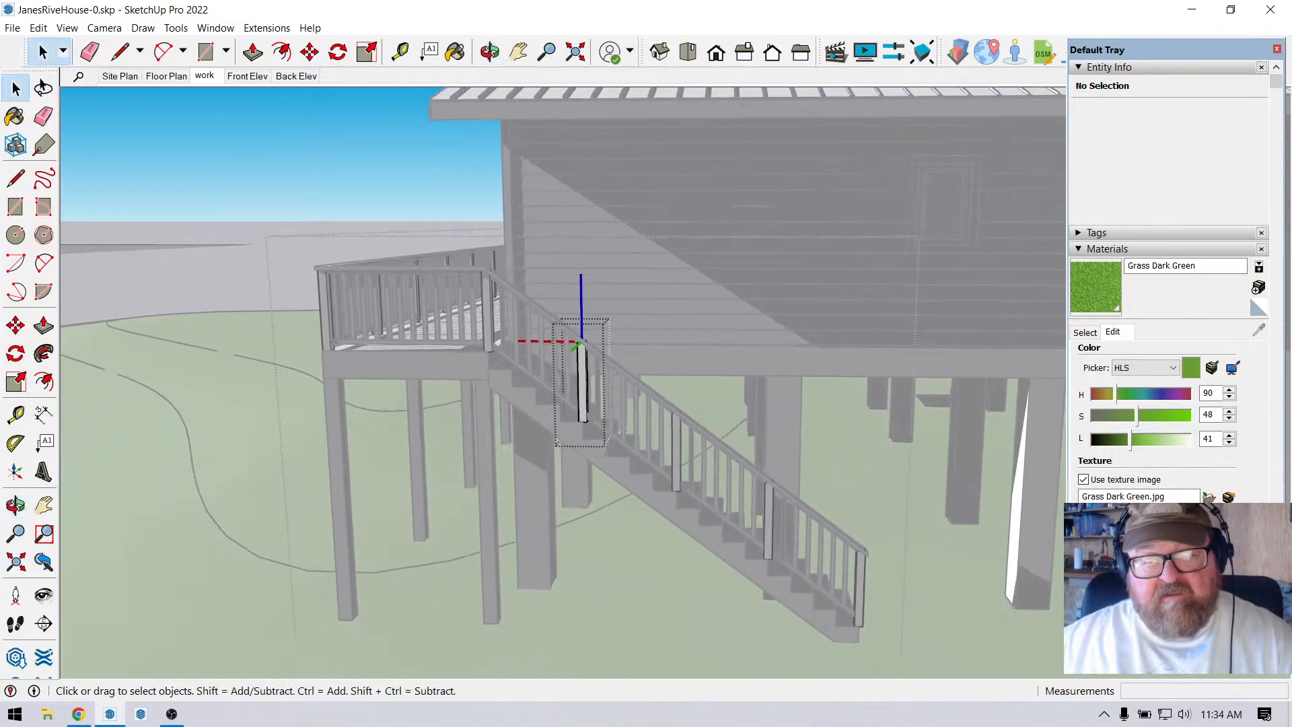
key(Escape)
click(488, 312)
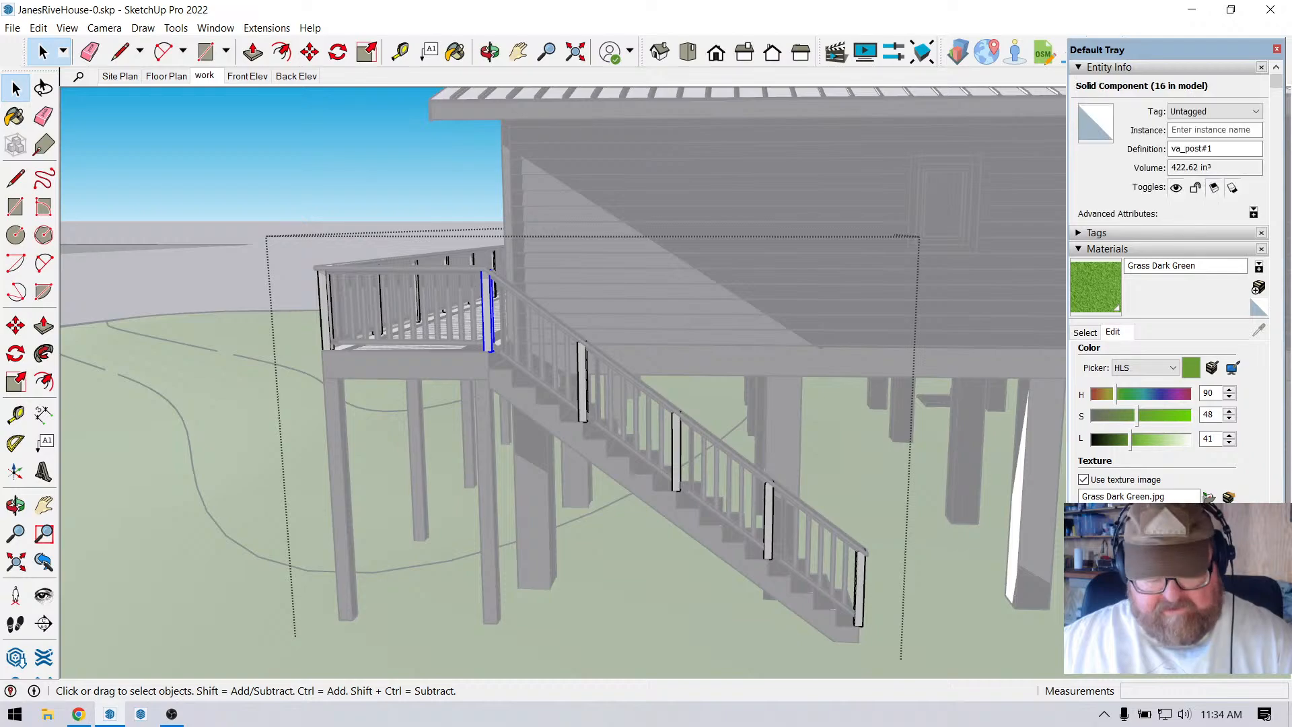
shift+click(583, 383)
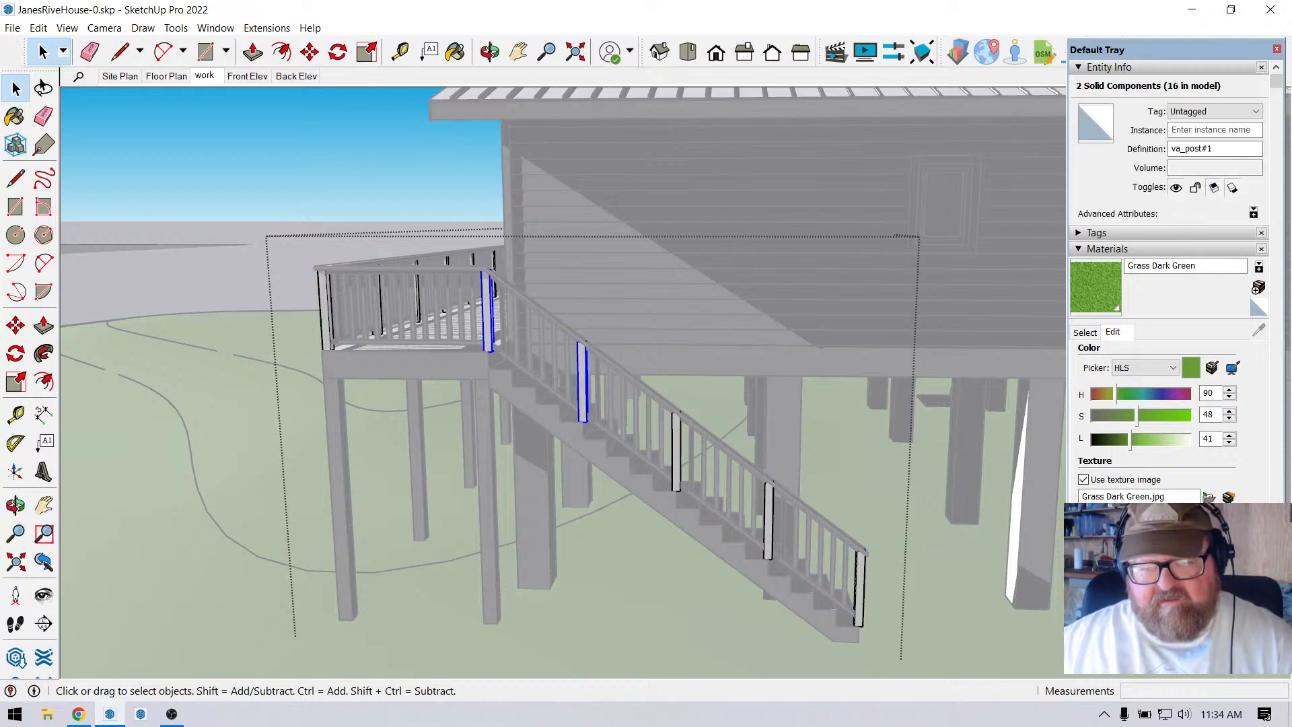
shift+click(676, 452)
shift+click(768, 521)
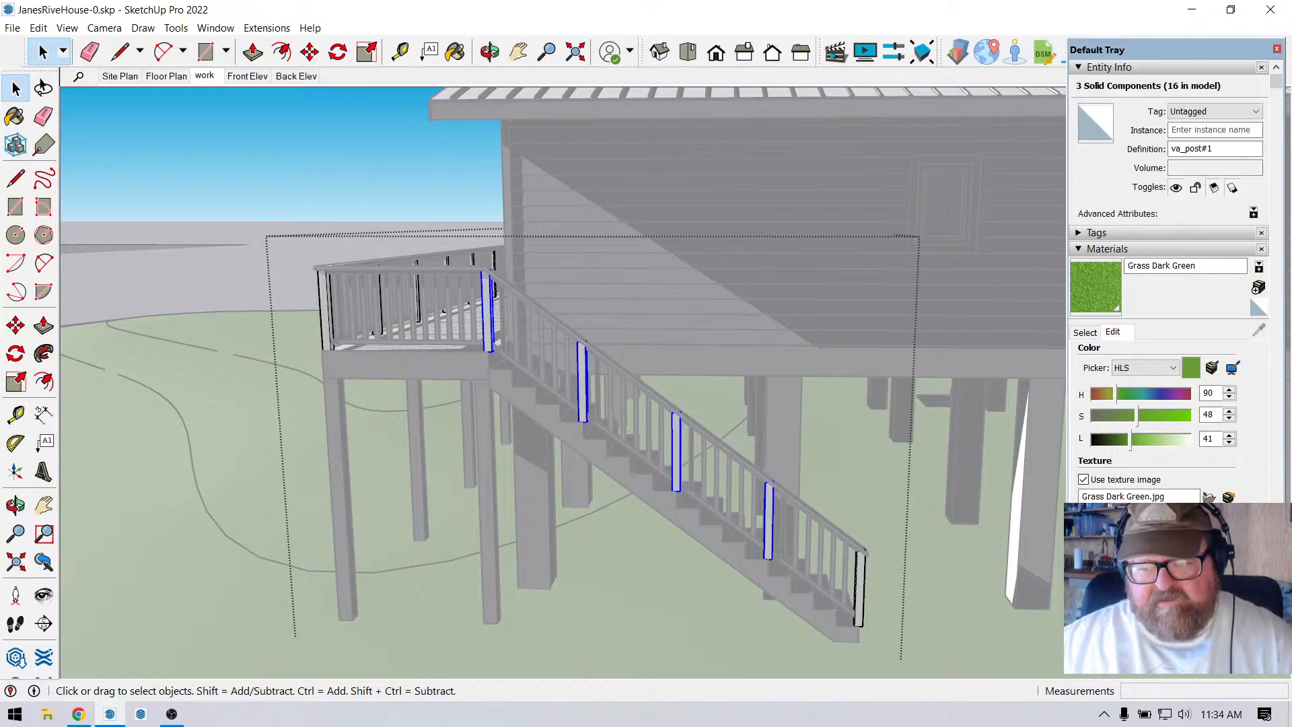
shift+click(858, 588)
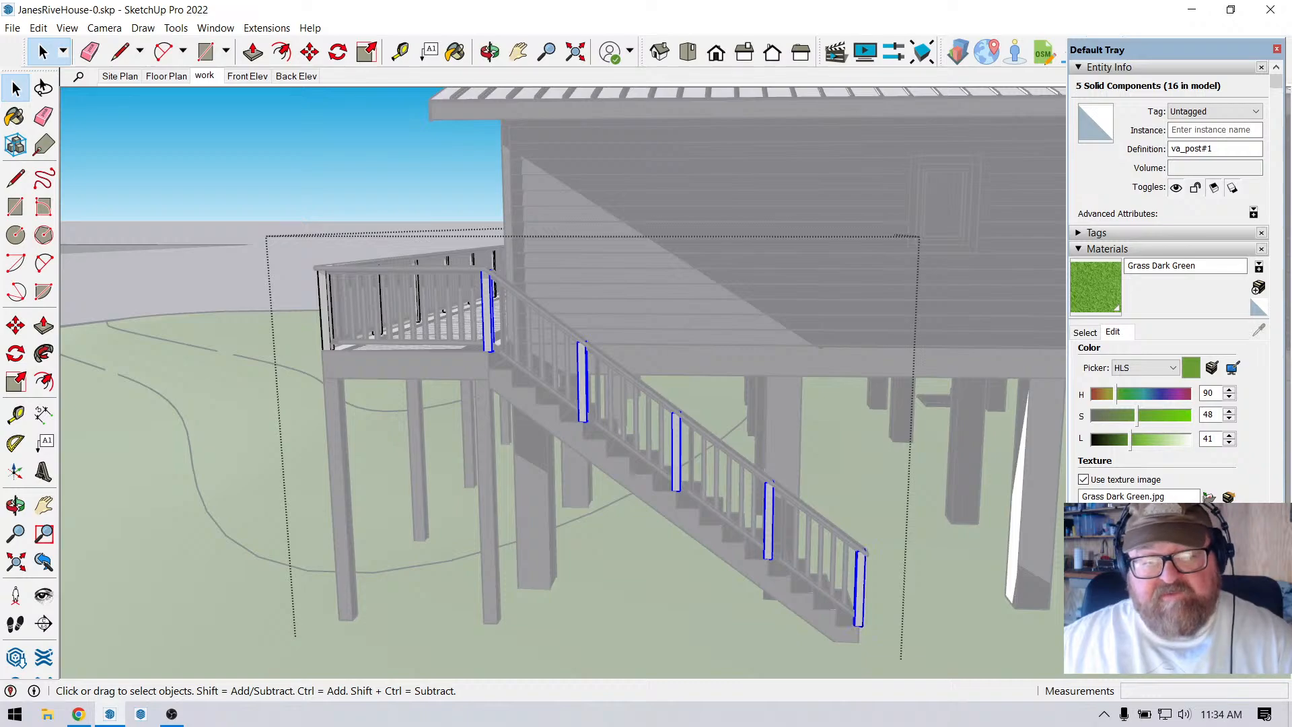
right_click(485, 317)
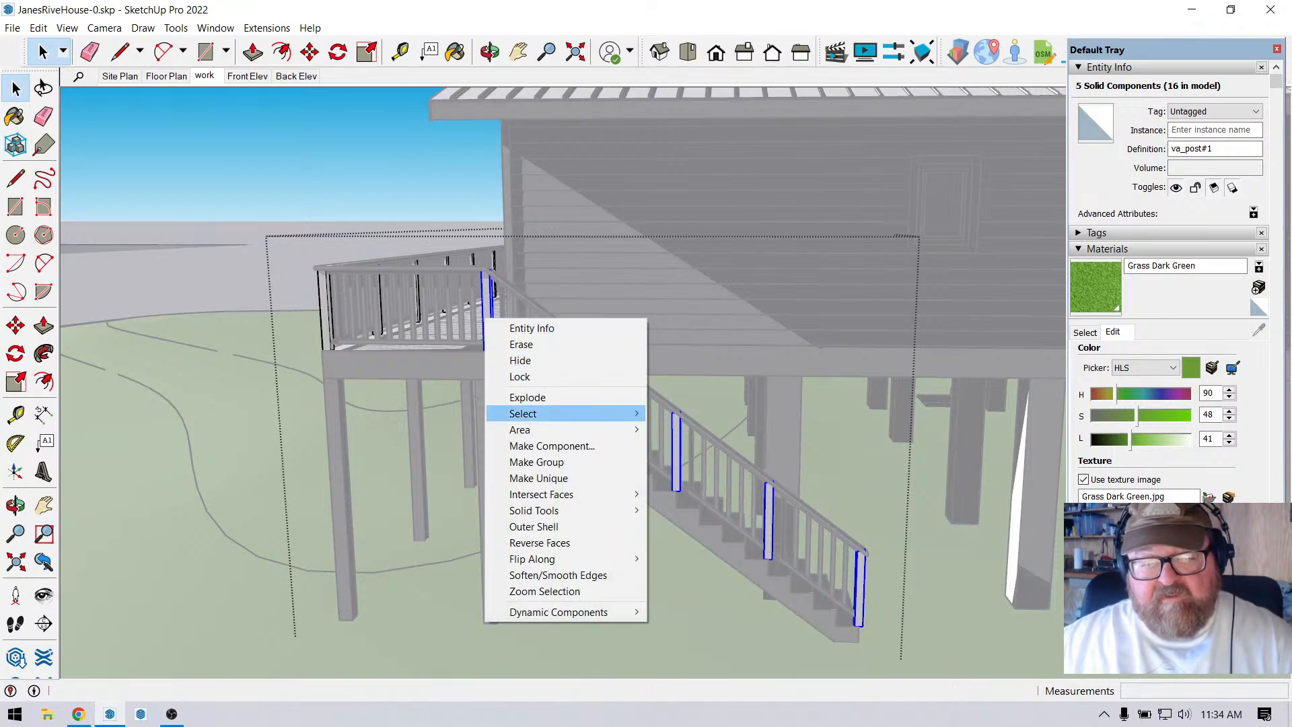
click(538, 477)
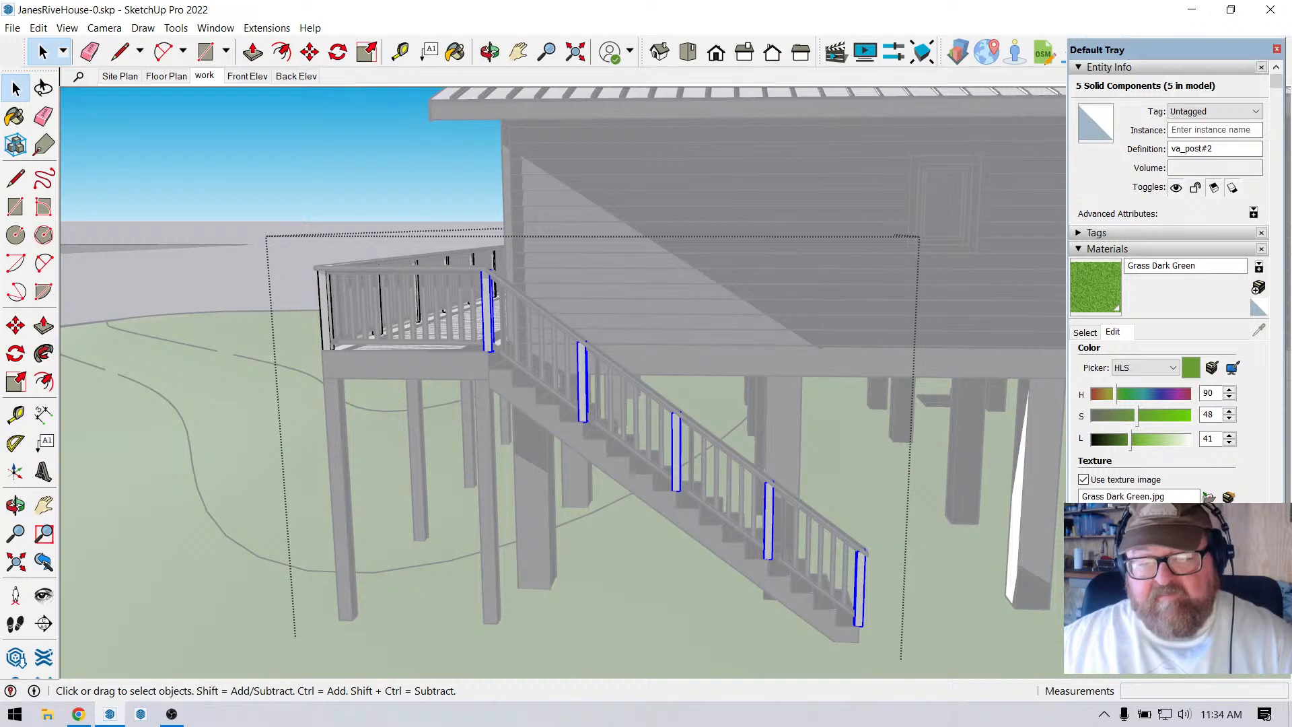
Edit the post at the head of the stairs and move its lower end down about 7 1/2" to the first tread.
scroll(438, 304, up, 5)
scroll(548, 396, up, 4)
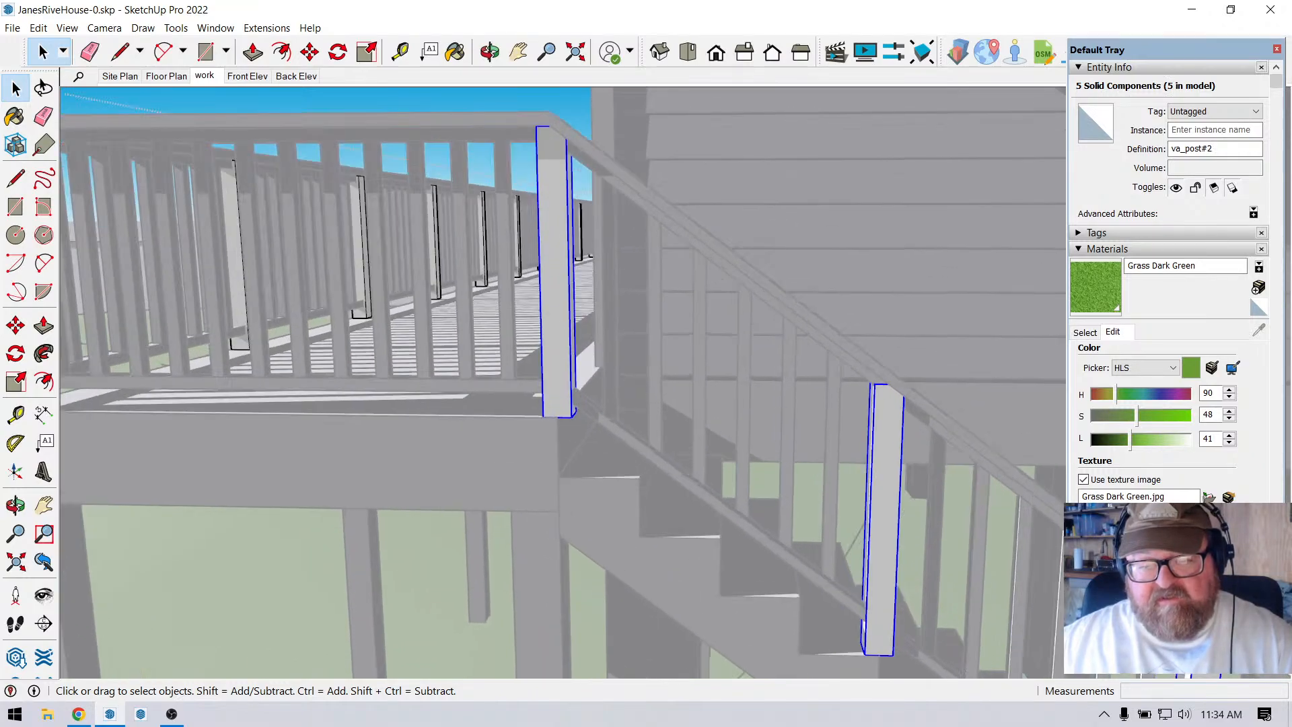
double_click(553, 393)
scroll(581, 473, up, 4)
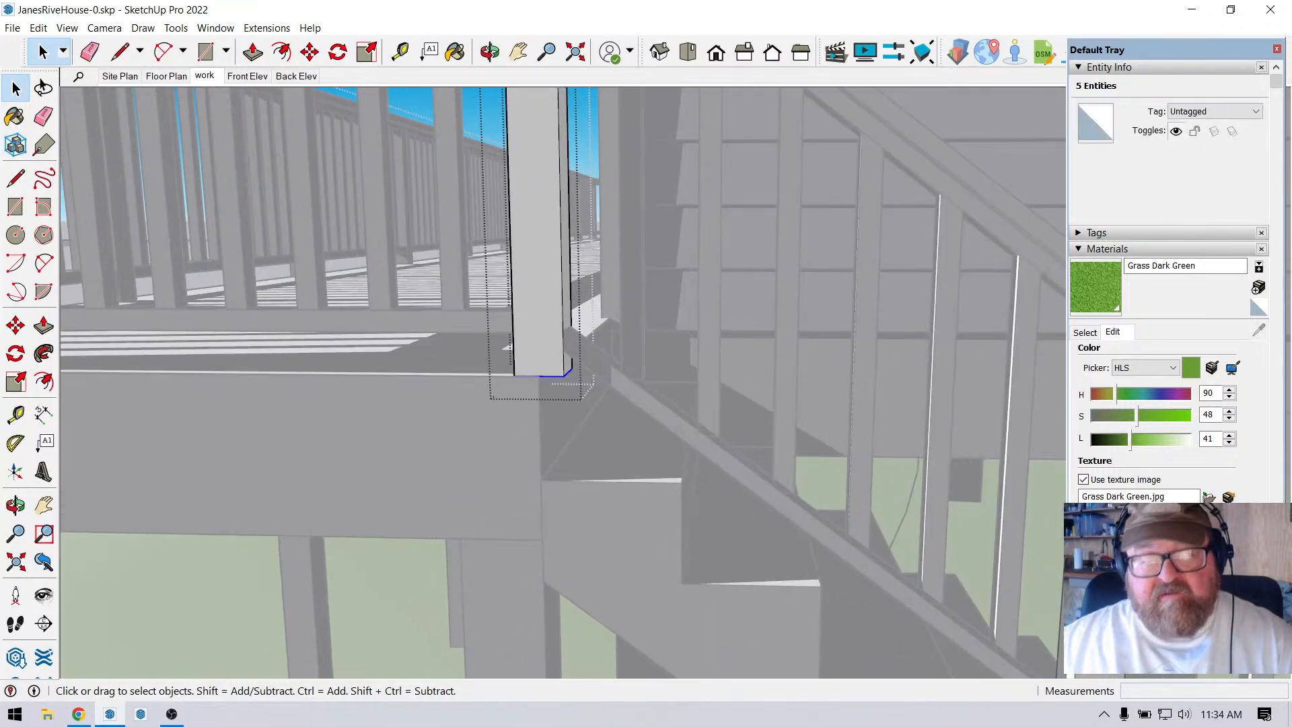
key(m)
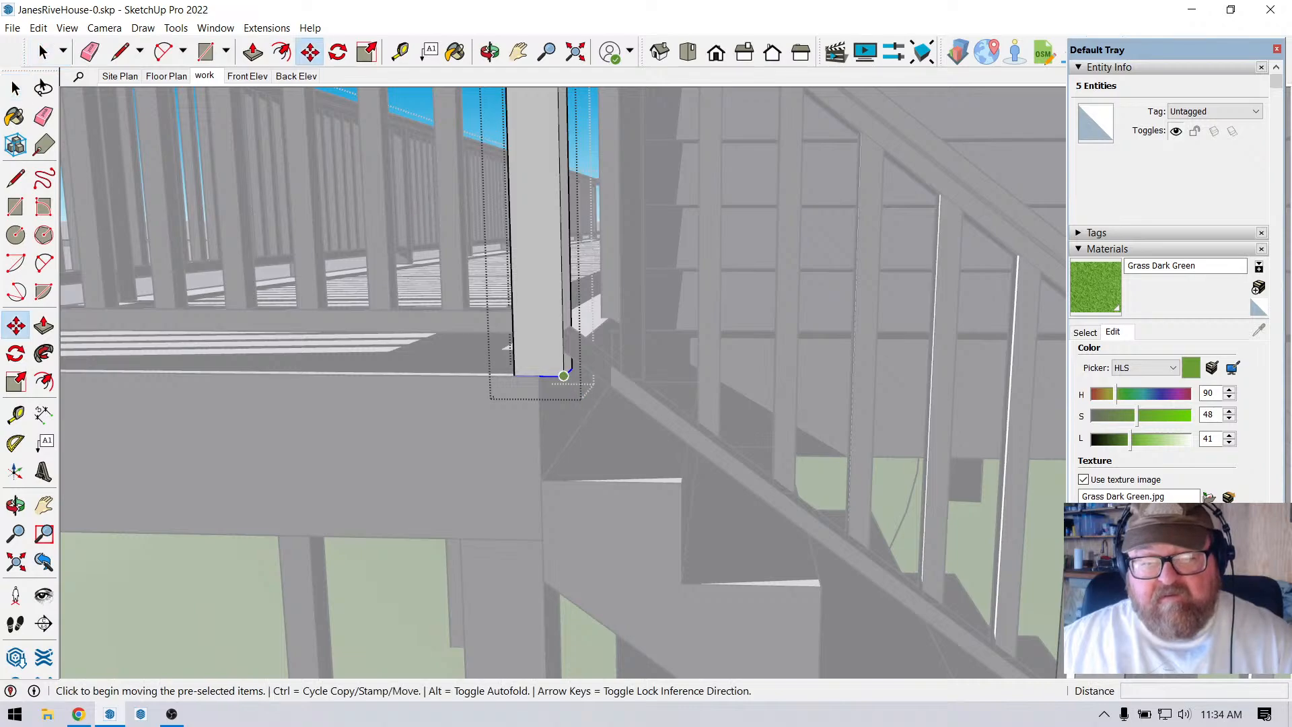
click(567, 372)
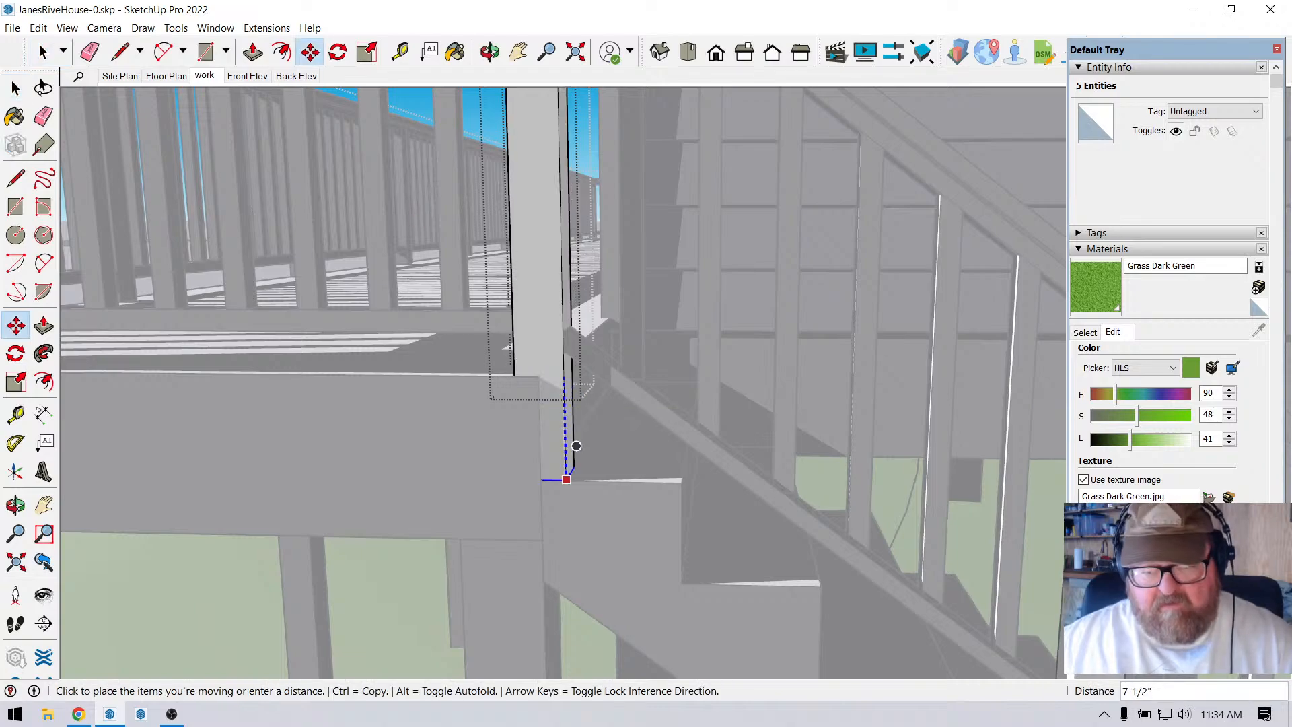
click(584, 461)
scroll(617, 411, down, 1)
scroll(418, 316, down, 5)
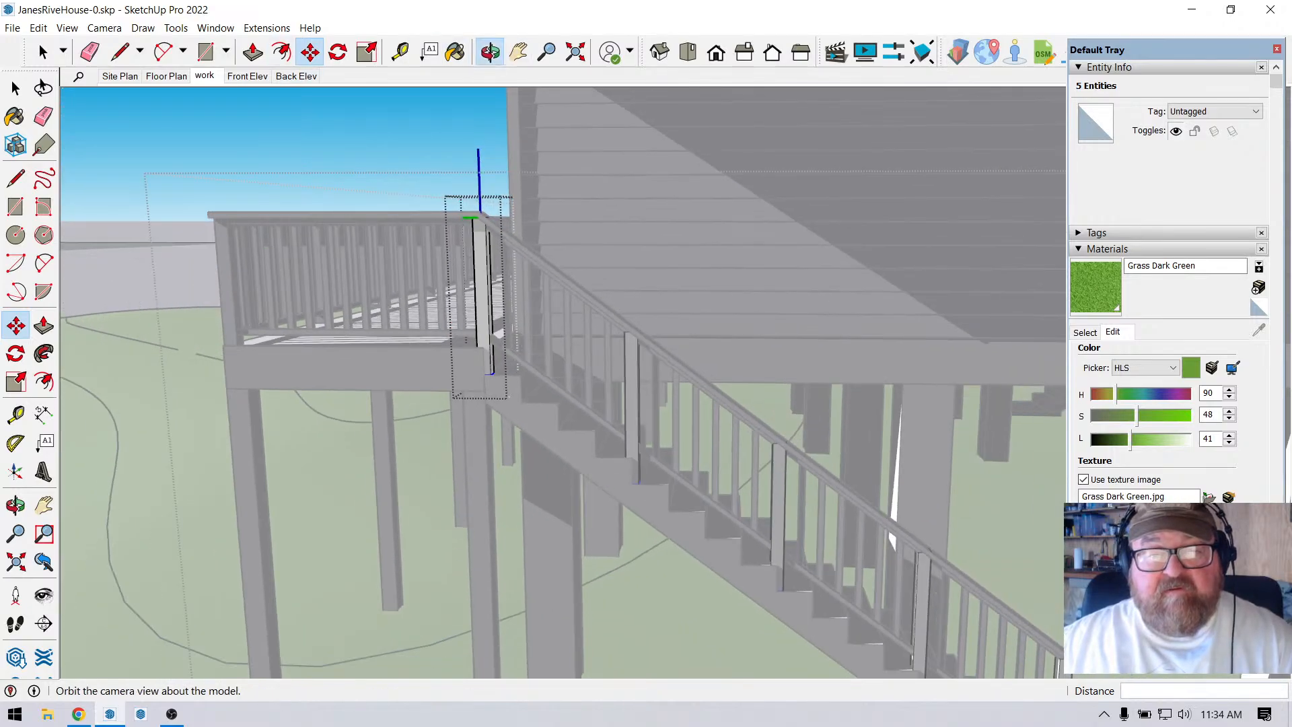
Check the front deck posts from the corner, and close the post component and the railing group.
click(490, 52)
drag(444, 323, 619, 323)
middle_drag(619, 363, 730, 380)
scroll(730, 383, down, 5)
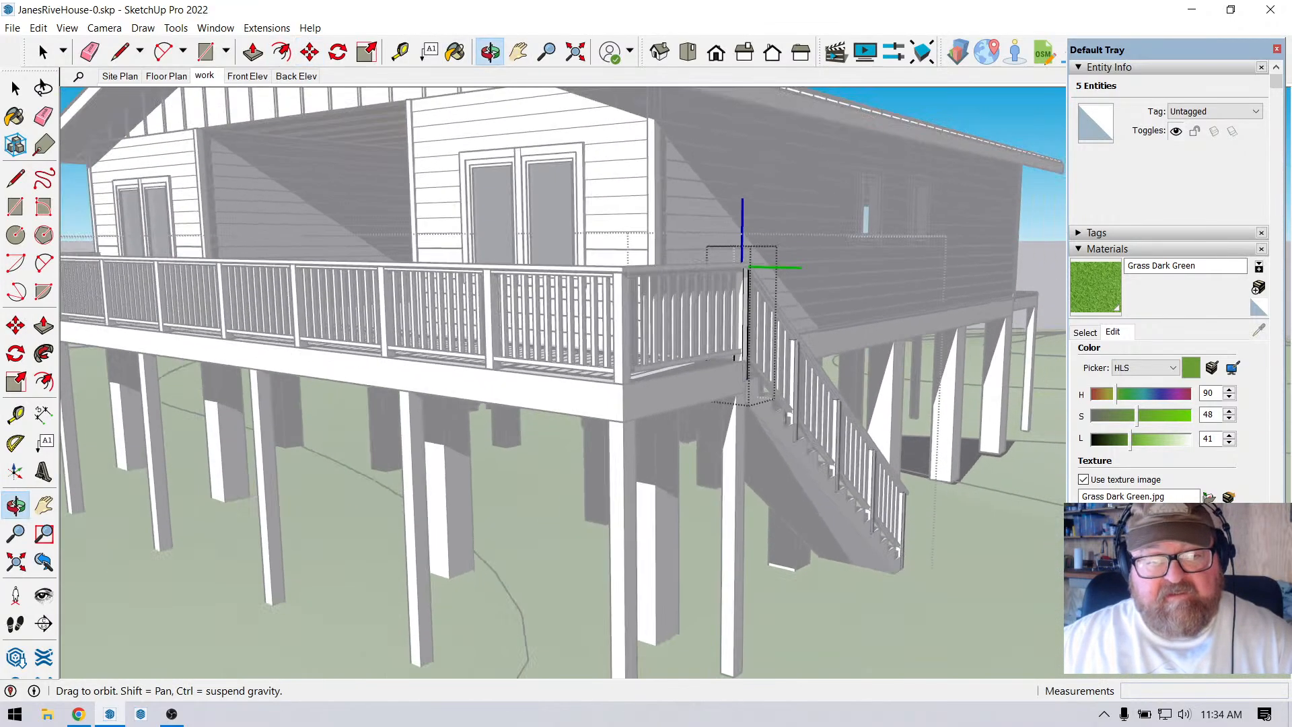
key(space)
key(Escape)
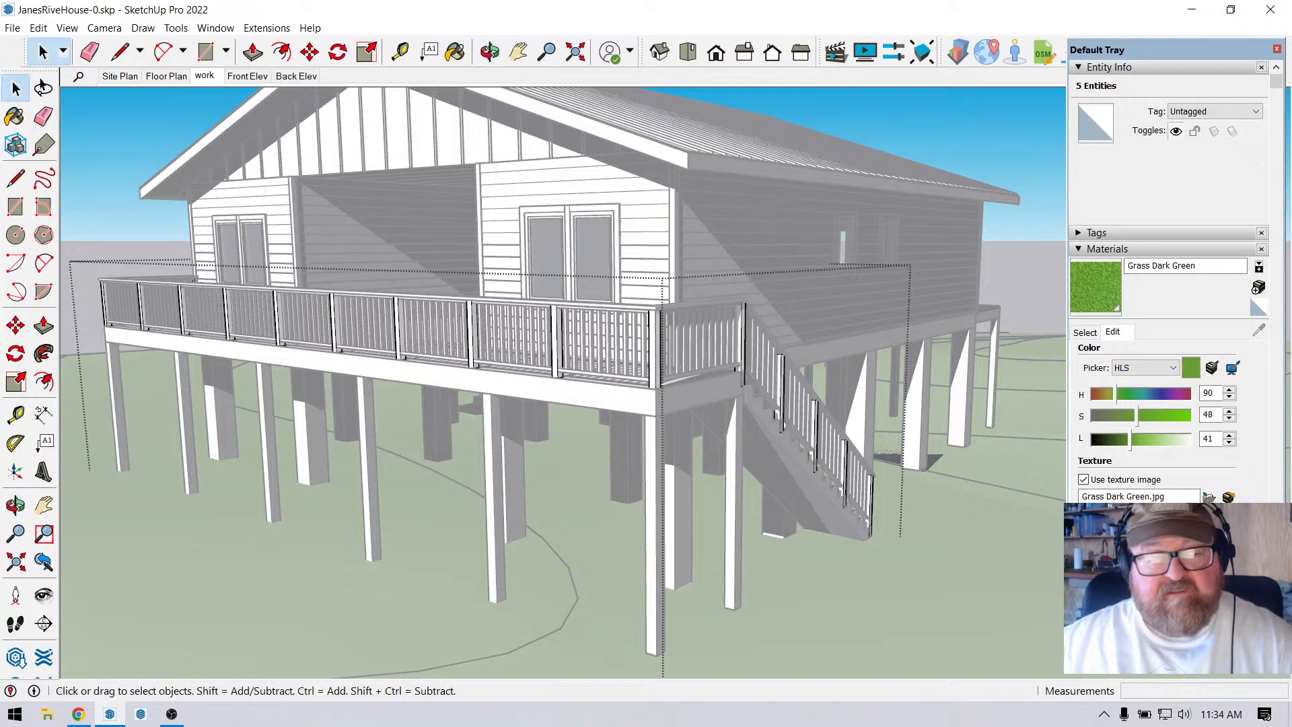
scroll(447, 370, down, 2)
key(Escape)
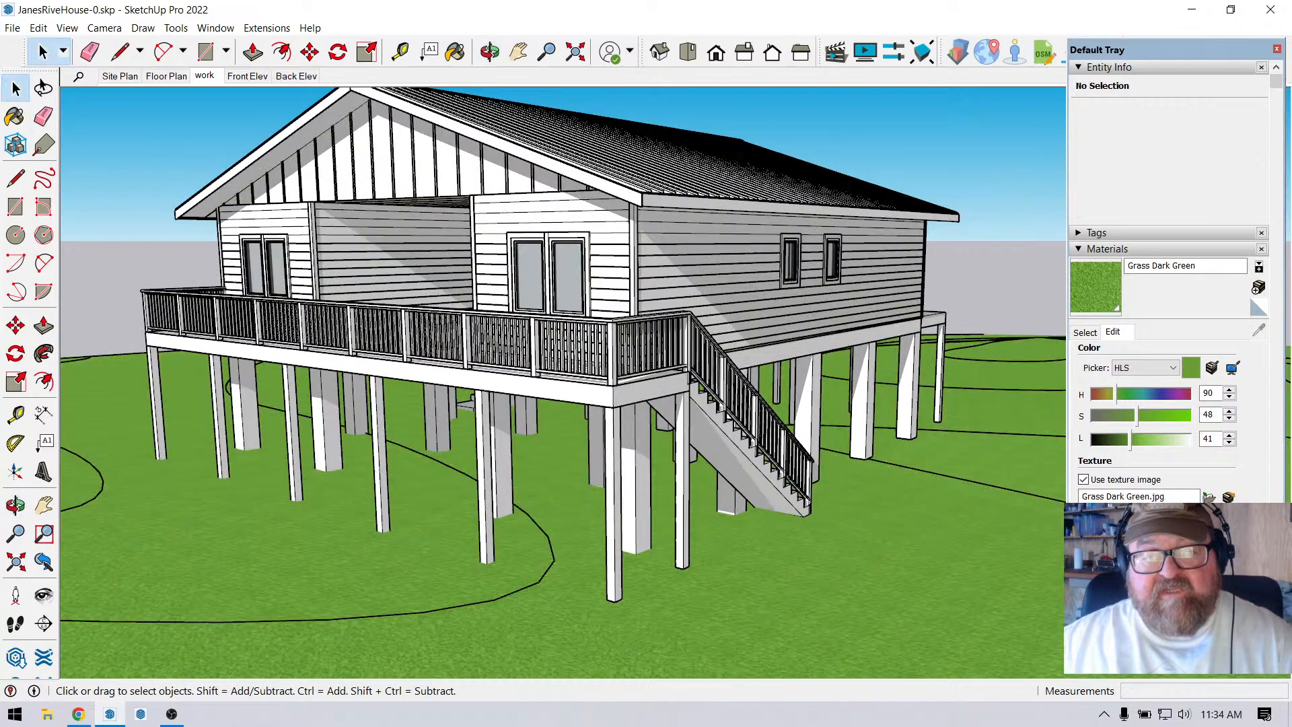
Review the completed railing along the front deck and down the side stairs.
click(490, 52)
drag(471, 364, 888, 360)
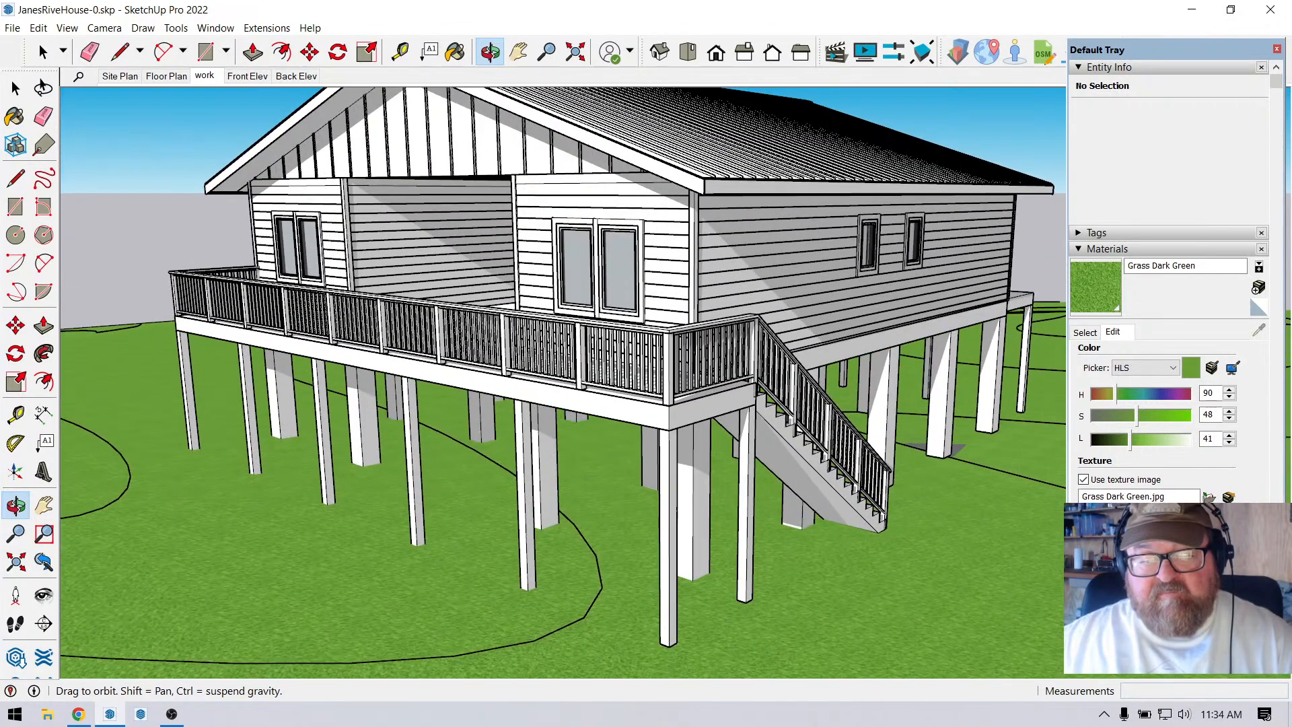
scroll(456, 302, up, 3)
middle_drag(465, 323, 488, 343)
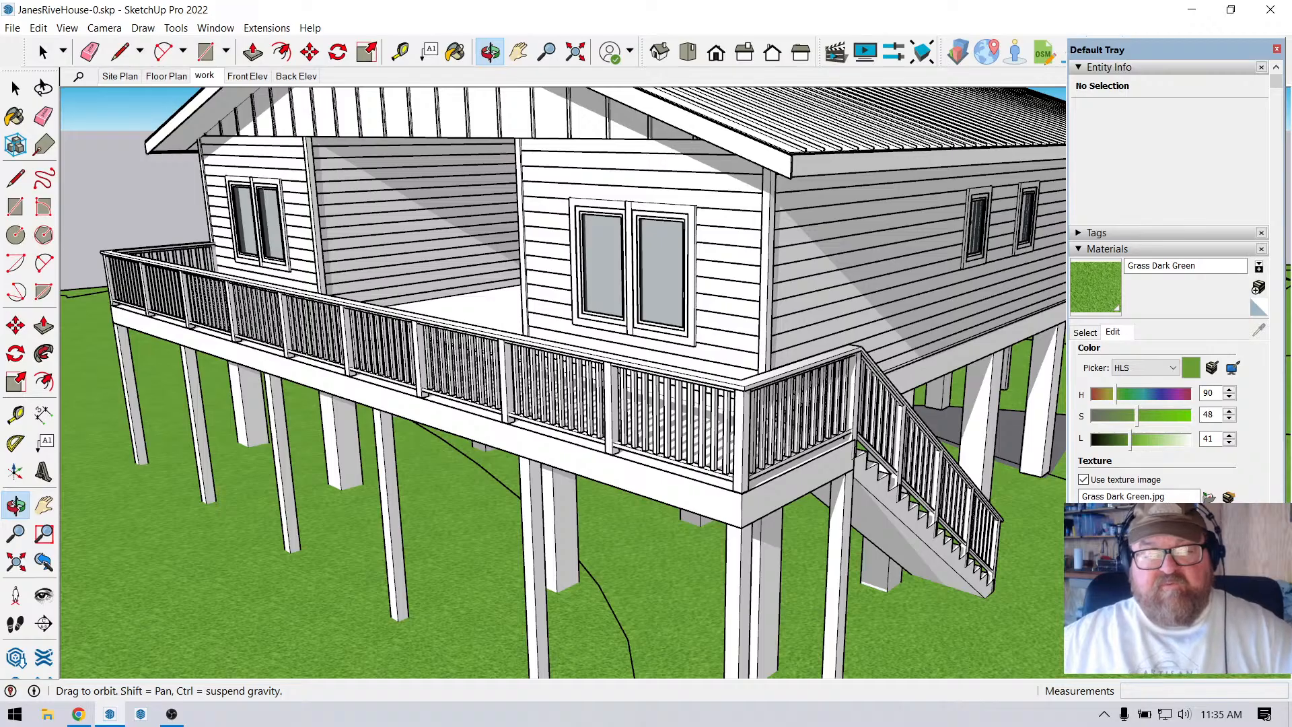
Measure the span along the front deck's lower edge from the corner post to the next support post.
middle_drag(498, 349, 505, 315)
scroll(504, 315, down, 2)
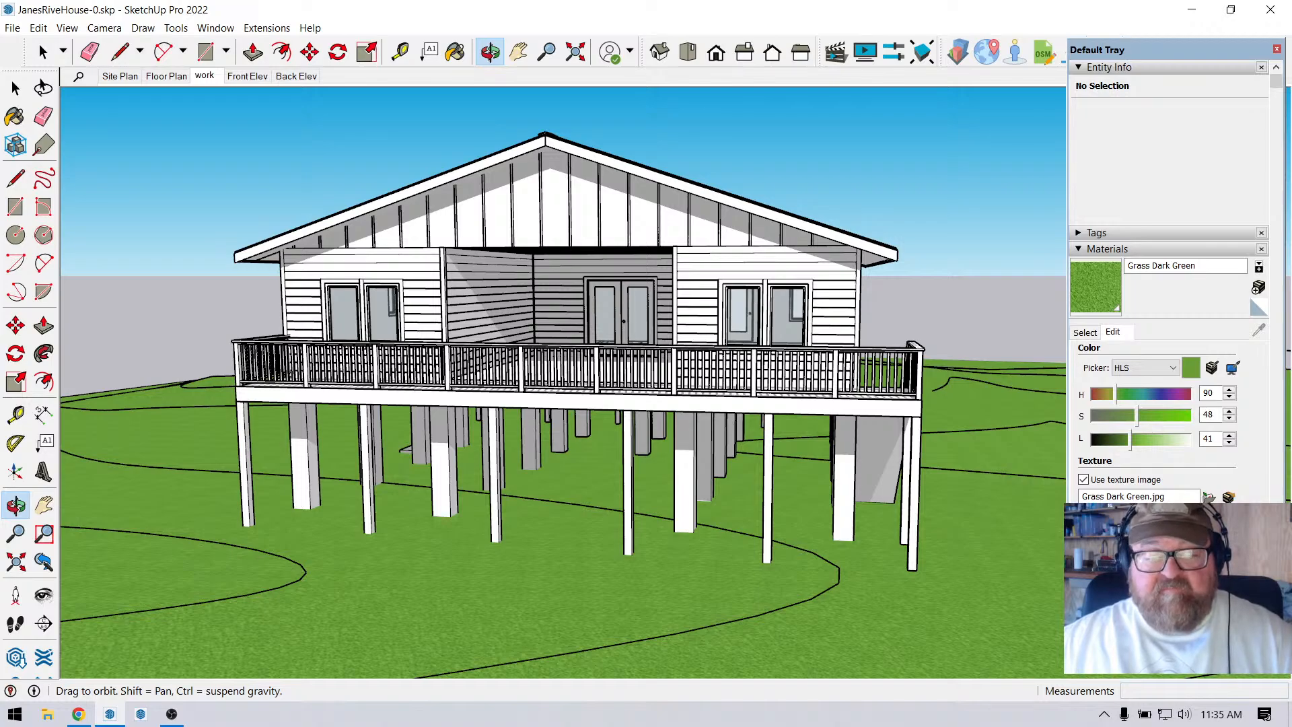
middle_drag(505, 314, 357, 330)
scroll(672, 437, up, 3)
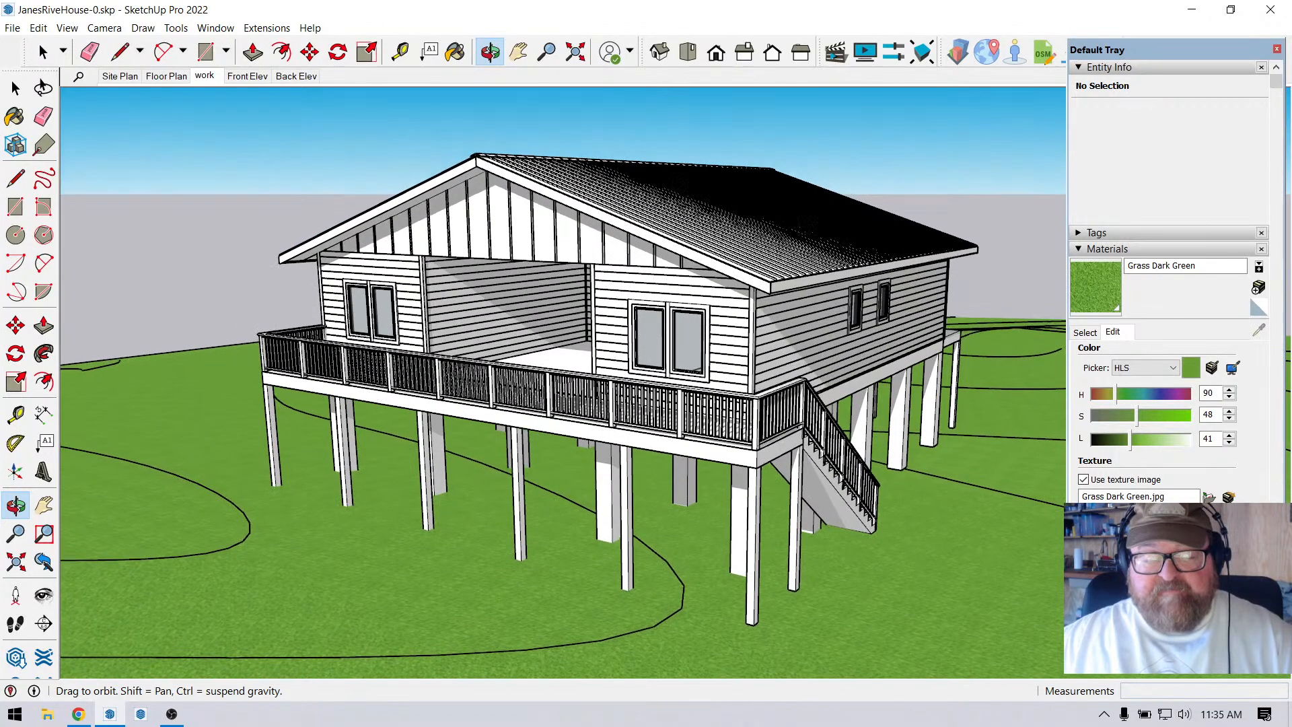
scroll(623, 498, up, 1)
scroll(565, 397, down, 2)
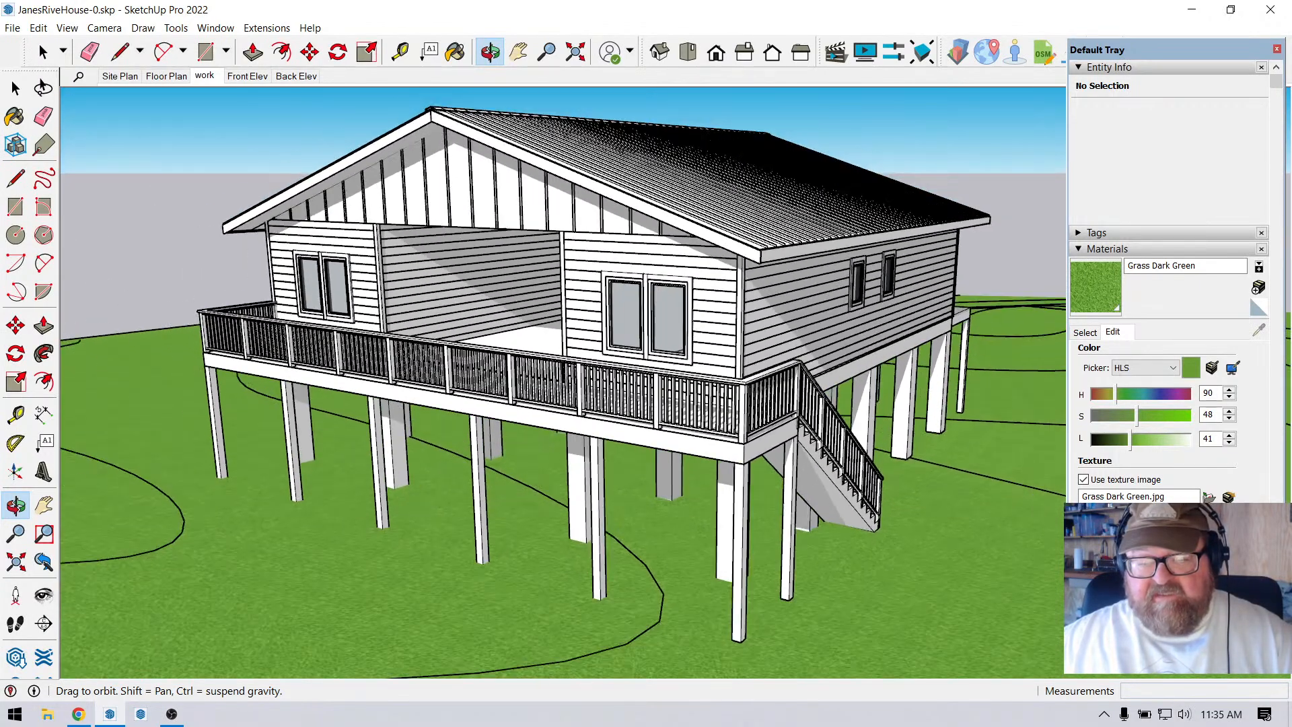
scroll(656, 404, up, 2)
click(399, 52)
scroll(673, 498, up, 2)
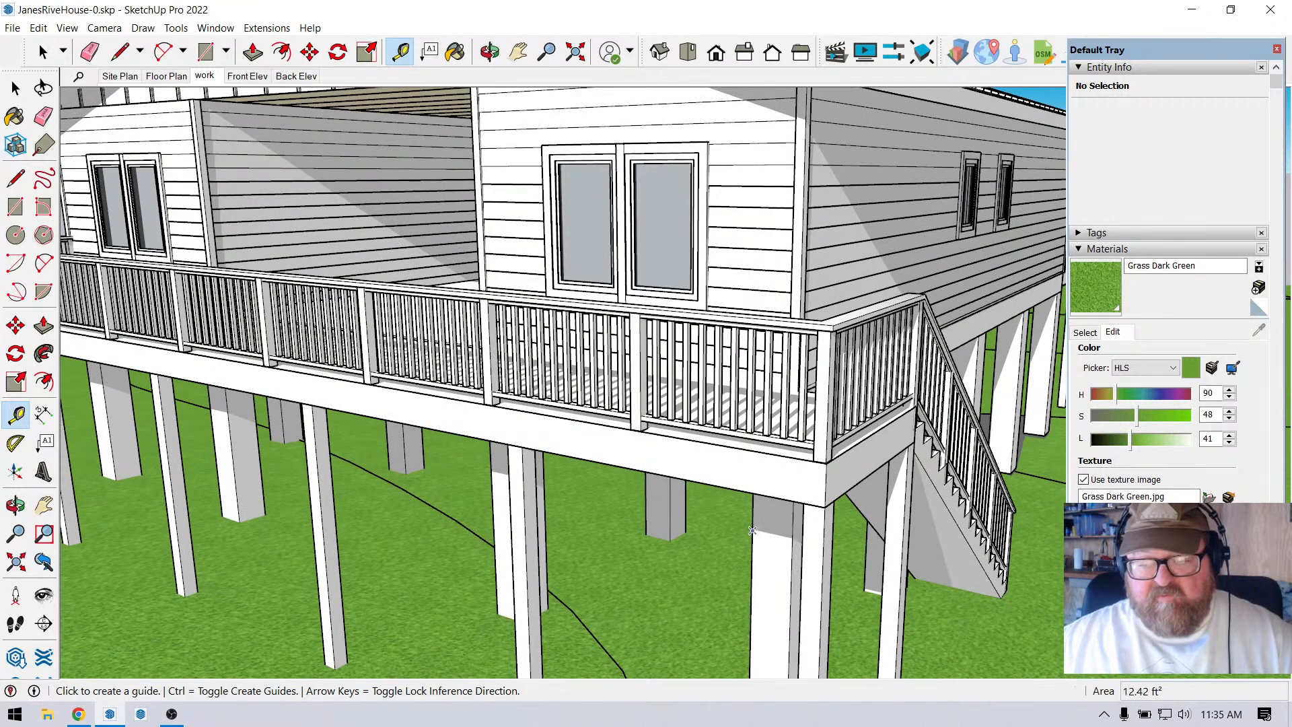
click(824, 506)
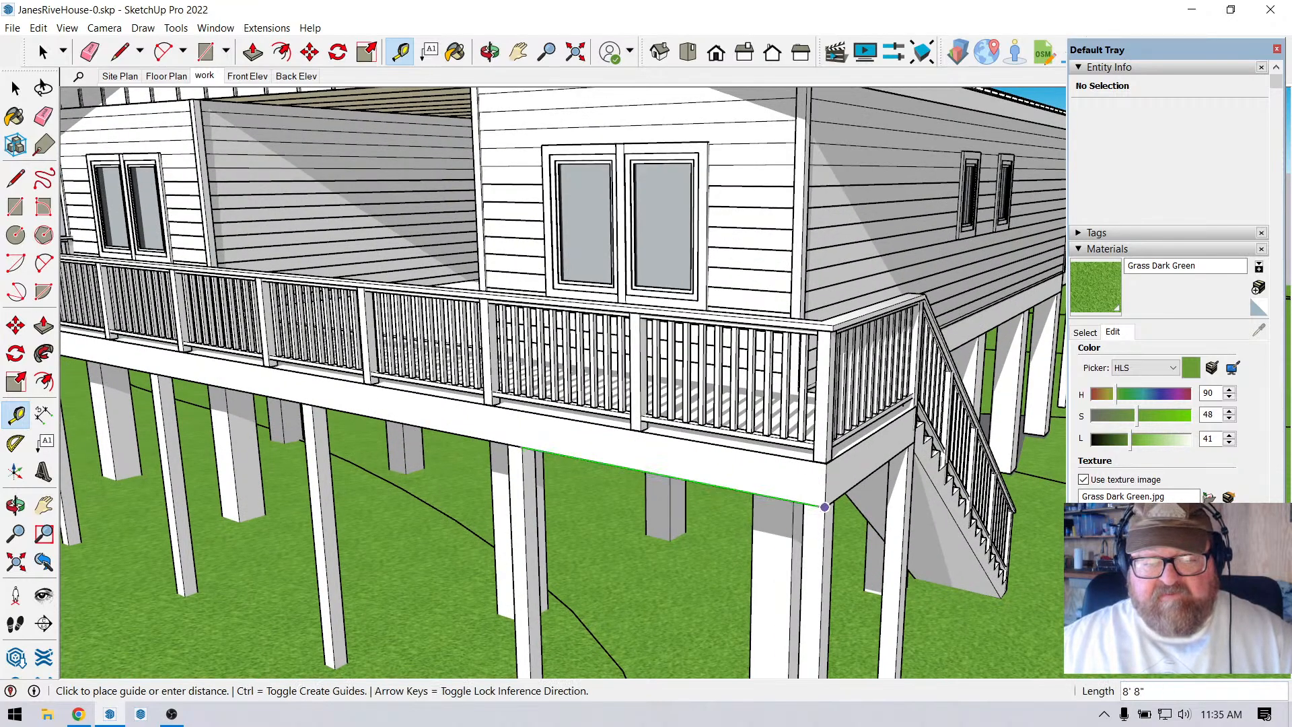
key(Escape)
scroll(634, 436, down, 3)
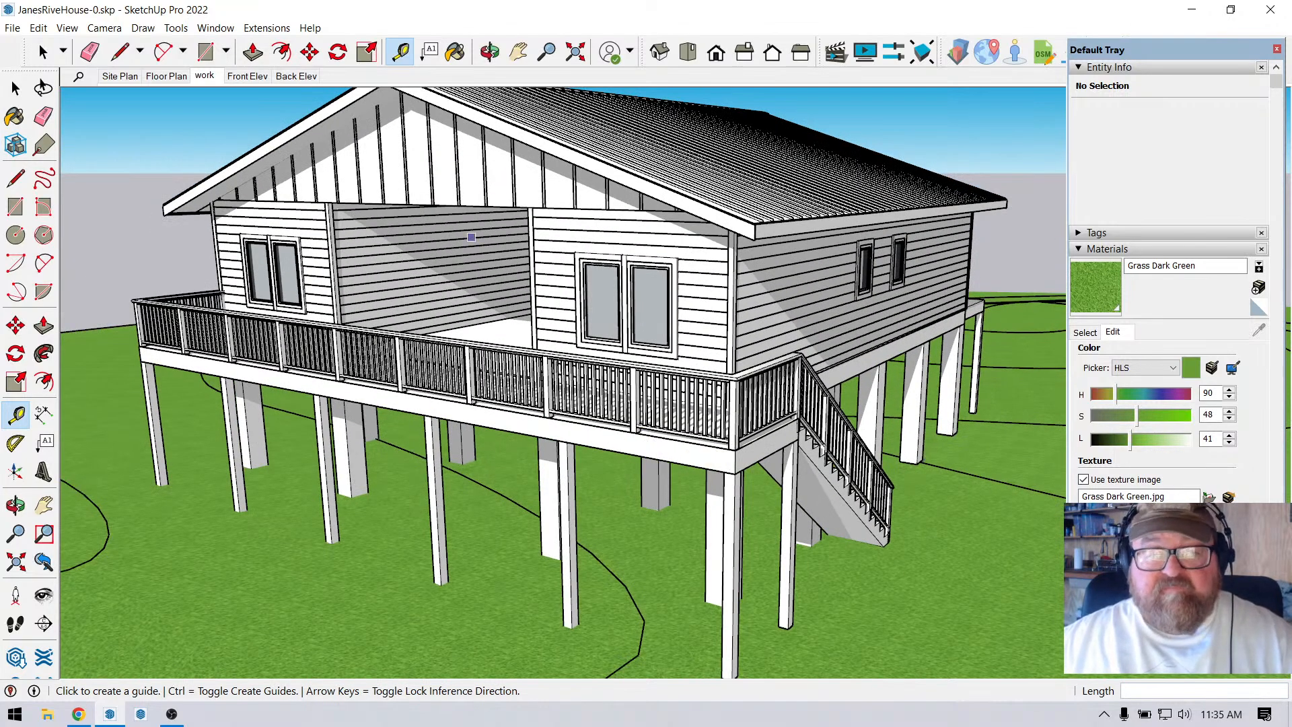
Switch to Chrome to check the live stream in YouTube Studio, and return to the SketchUp model.
click(78, 713)
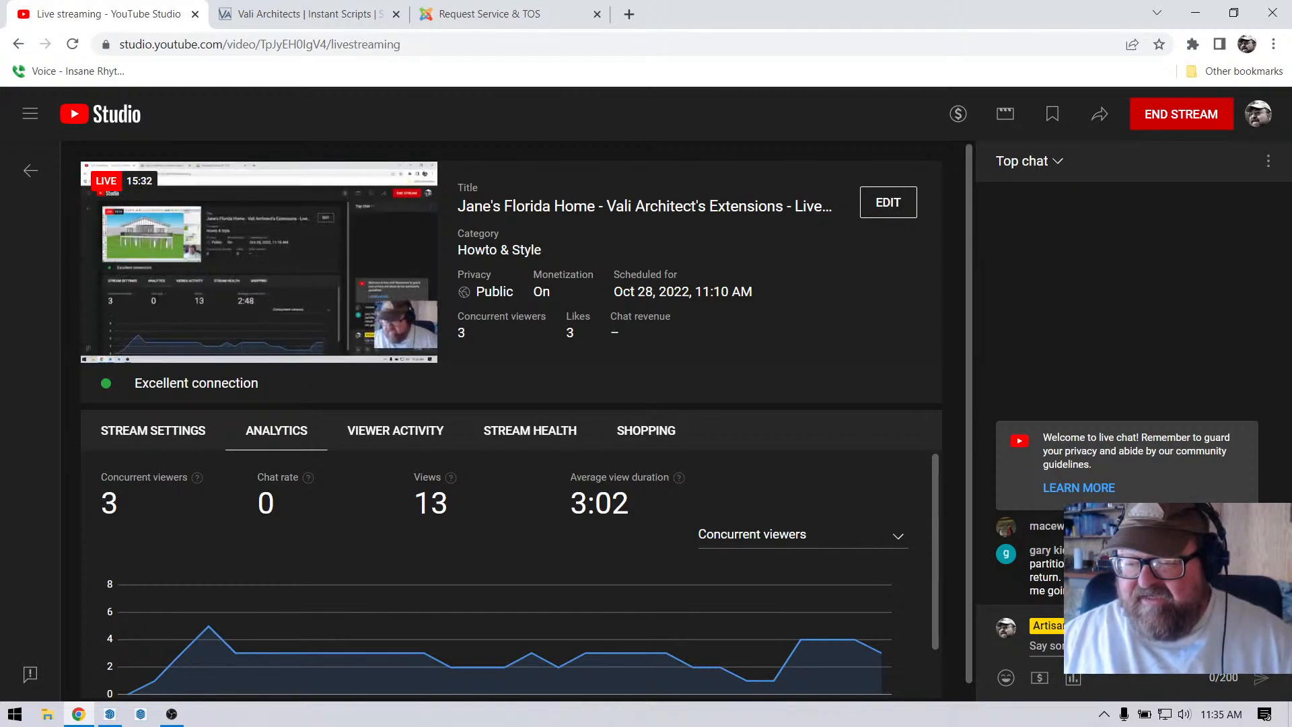
click(110, 714)
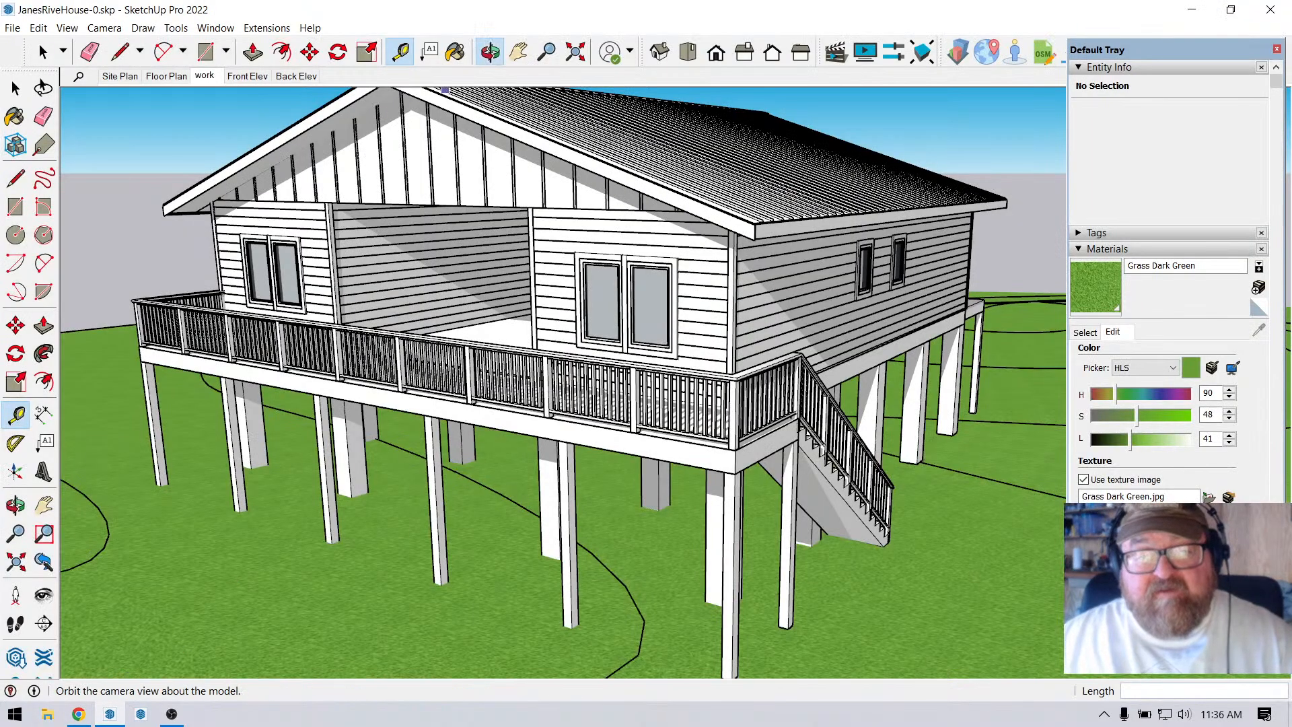
Try to copy the front deck's baluster group from the corner post's base to the back deck's corner, and undo the copy.
click(490, 52)
drag(592, 269, 431, 356)
scroll(410, 330, down, 5)
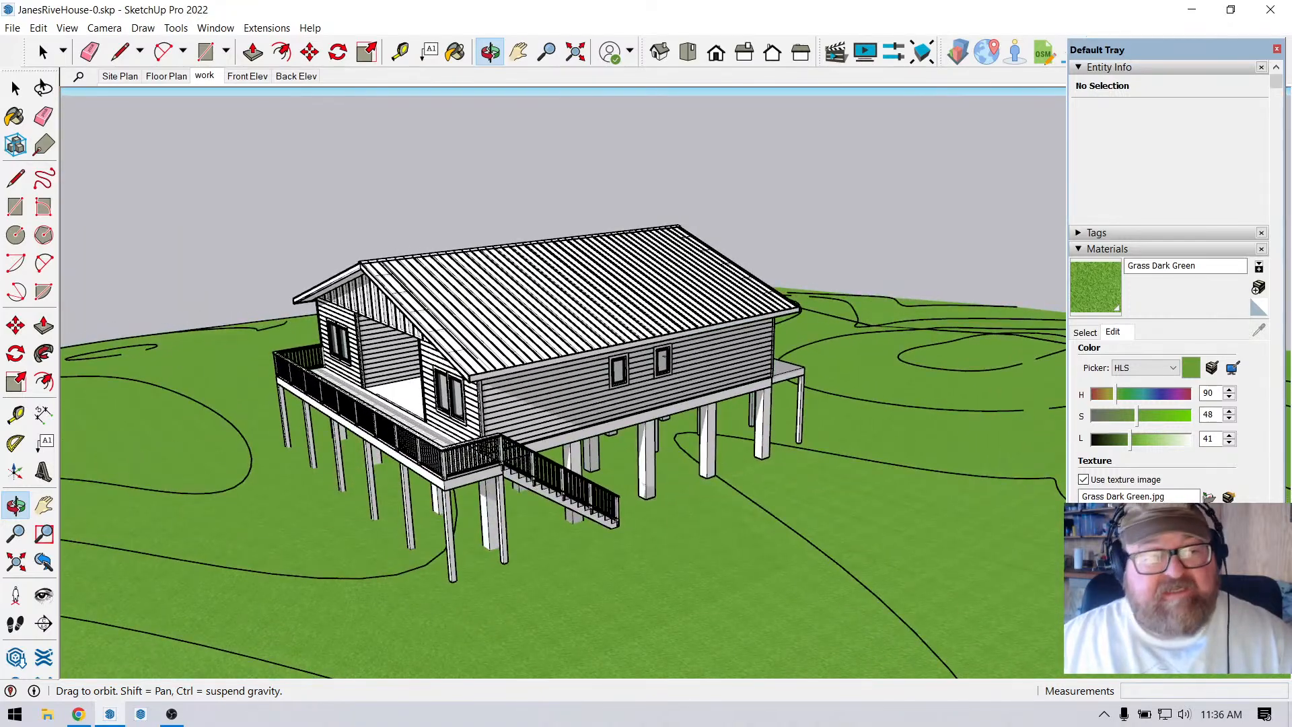
click(43, 52)
click(388, 446)
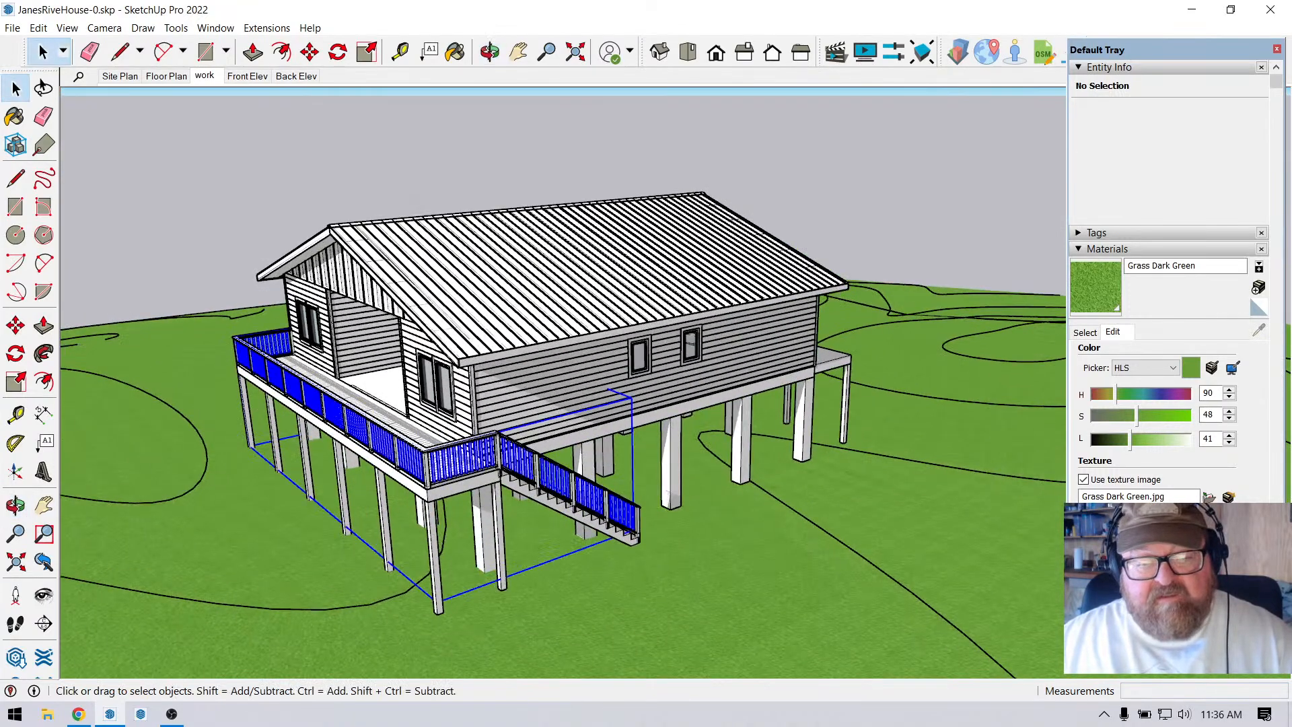
scroll(391, 461, down, 2)
click(490, 51)
drag(497, 296, 431, 316)
drag(464, 363, 296, 380)
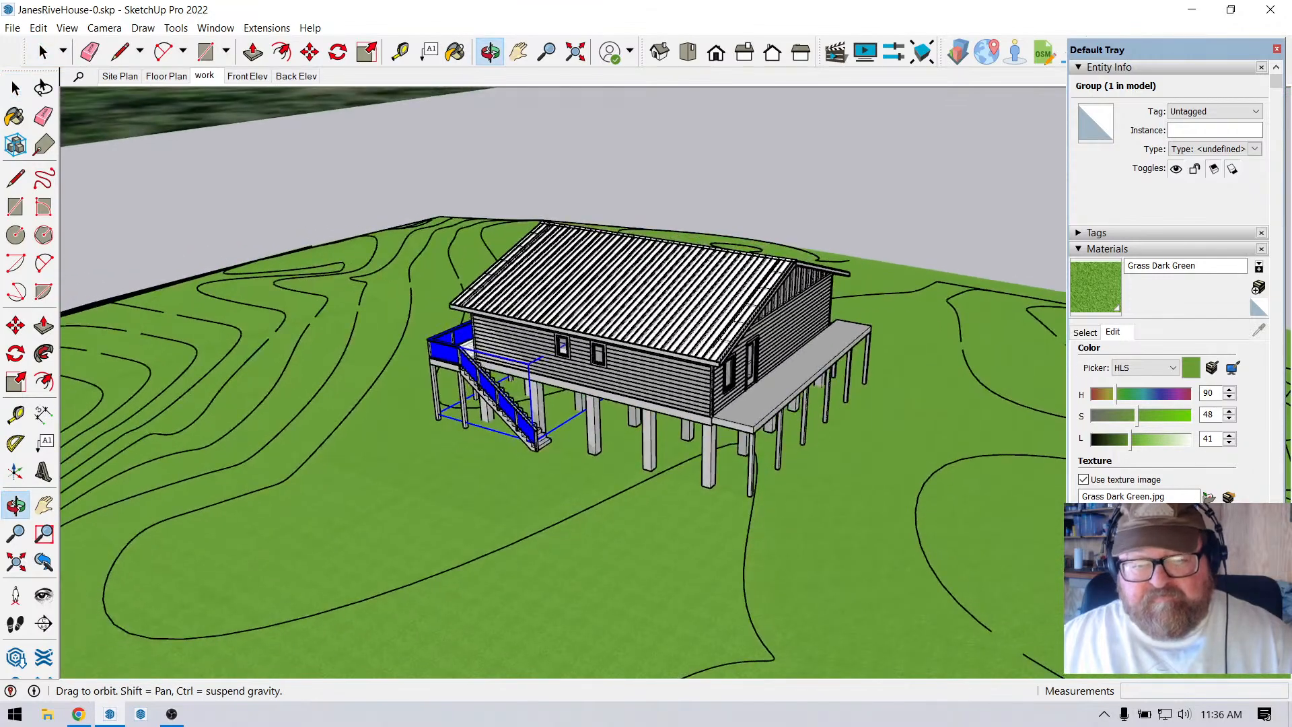
scroll(296, 380, down, 3)
scroll(707, 434, up, 5)
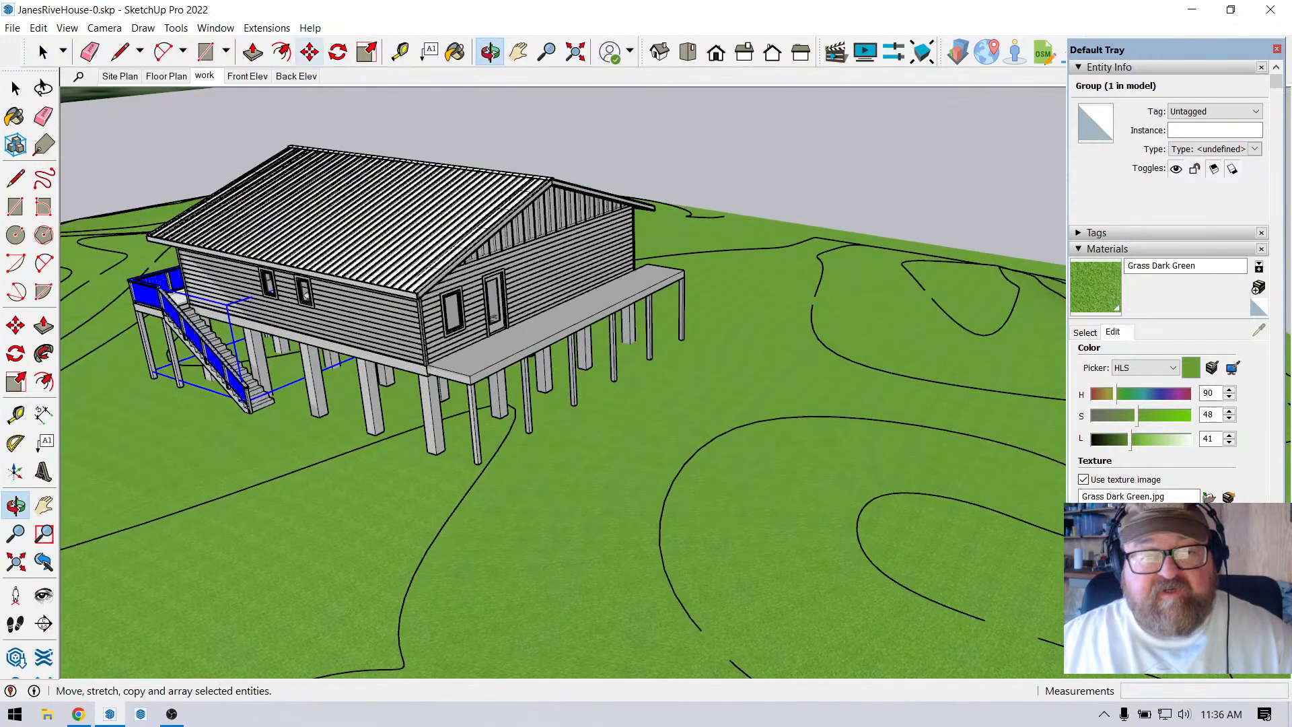
click(310, 52)
scroll(177, 368, up, 3)
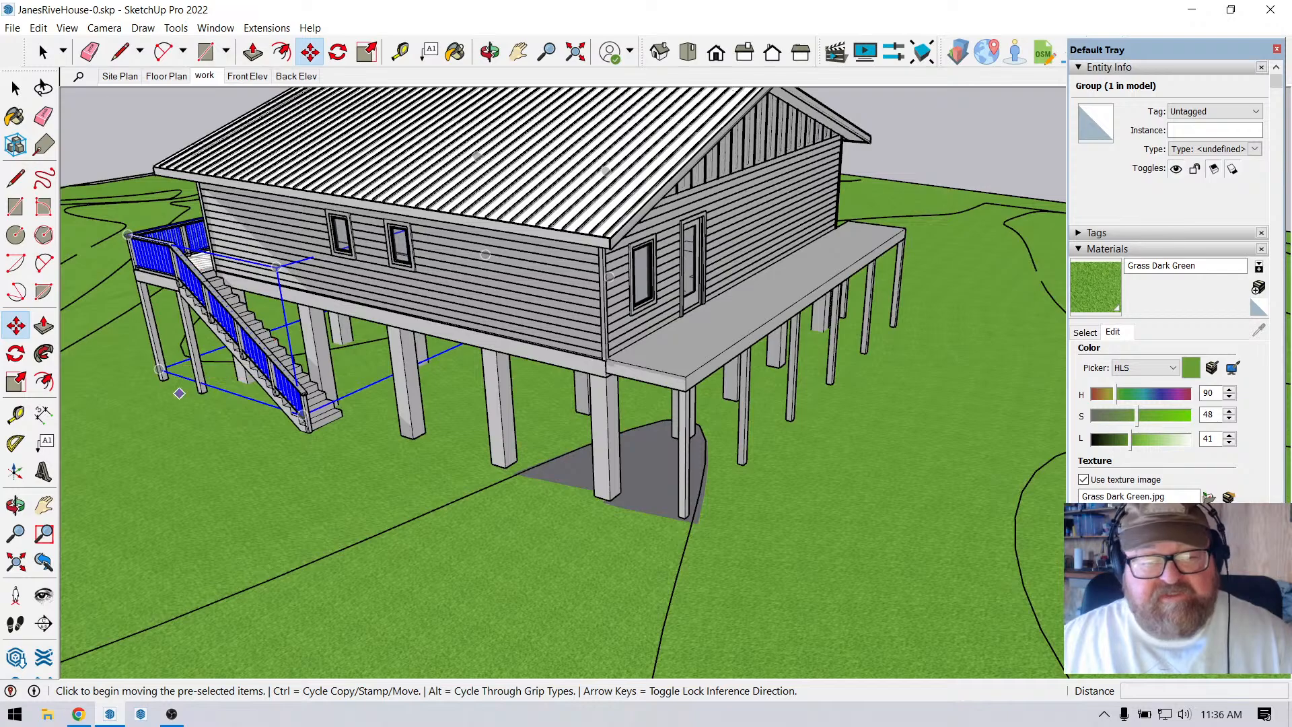
scroll(158, 368, up, 6)
scroll(158, 368, up, 2)
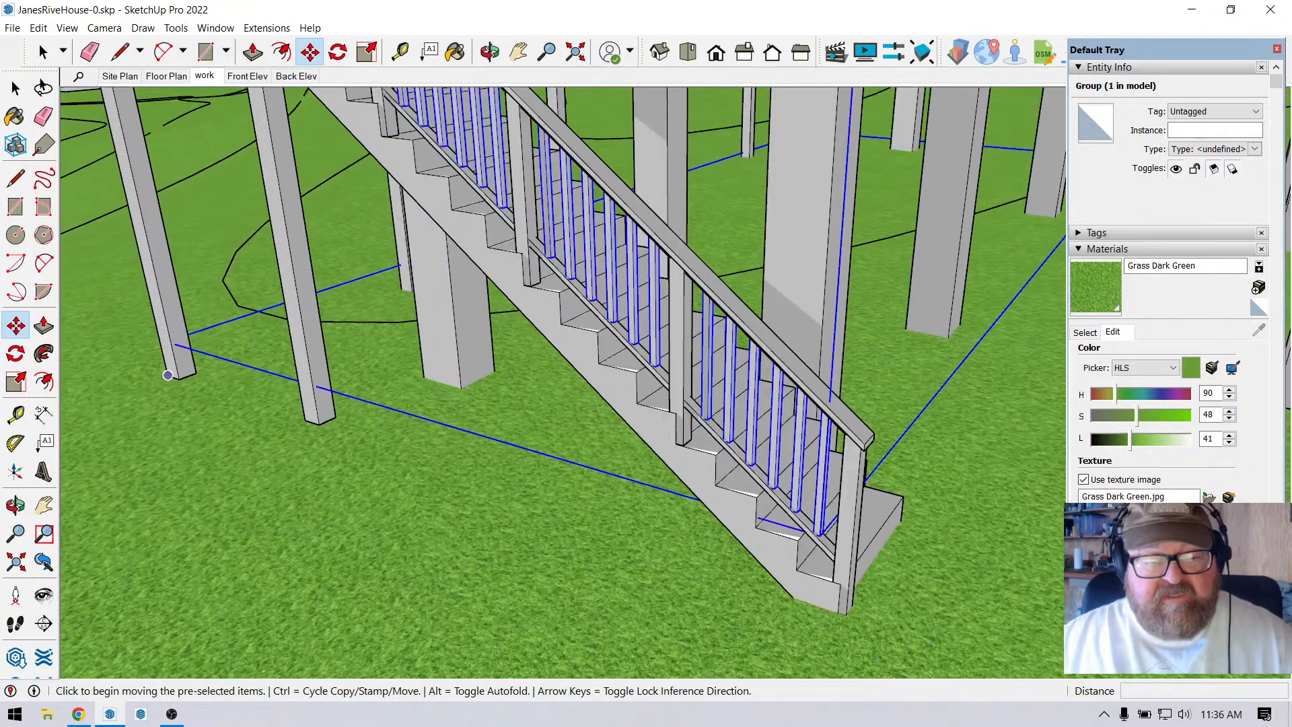
click(168, 375)
scroll(167, 375, down, 8)
key(ctrl)
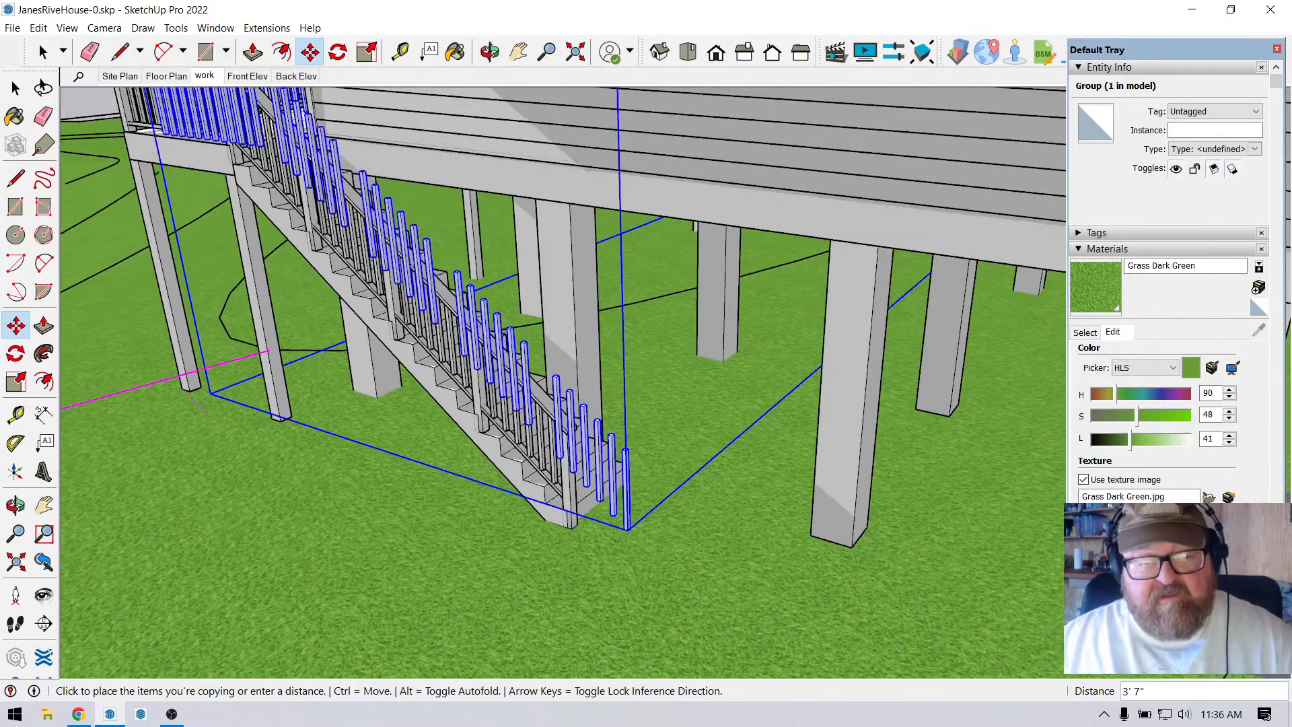
scroll(190, 404, down, 10)
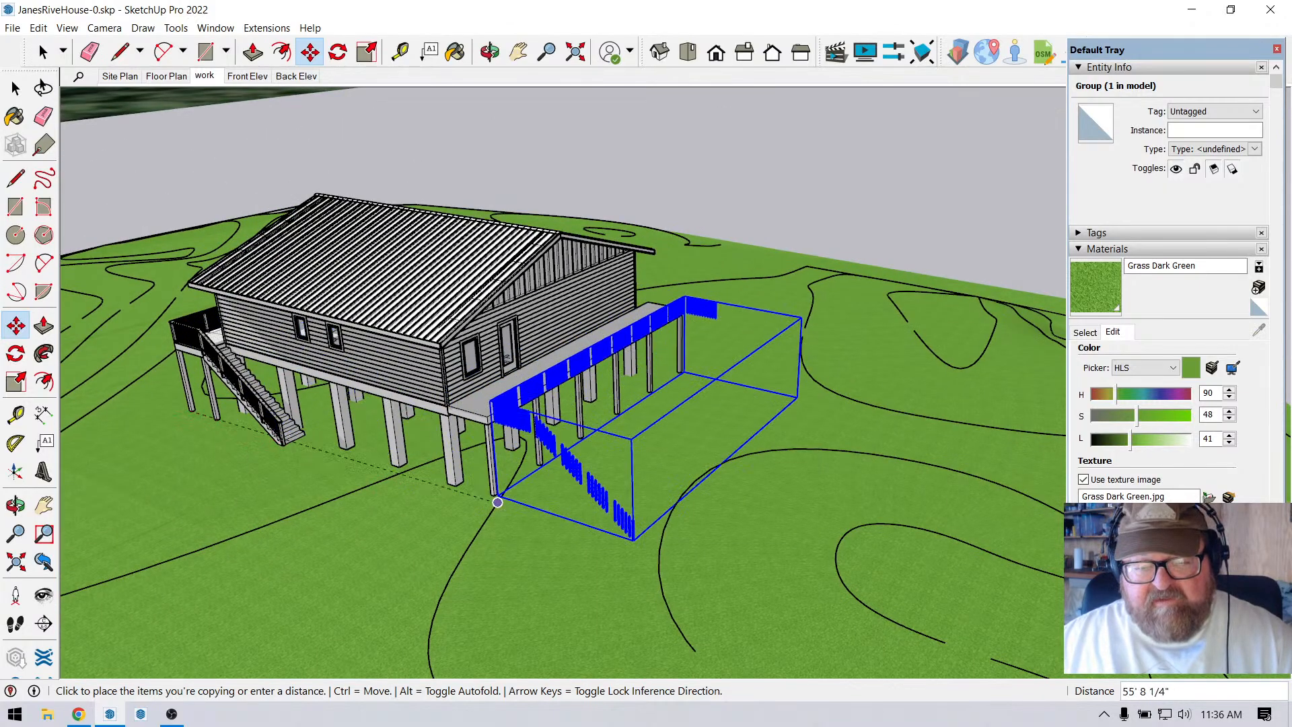
click(520, 517)
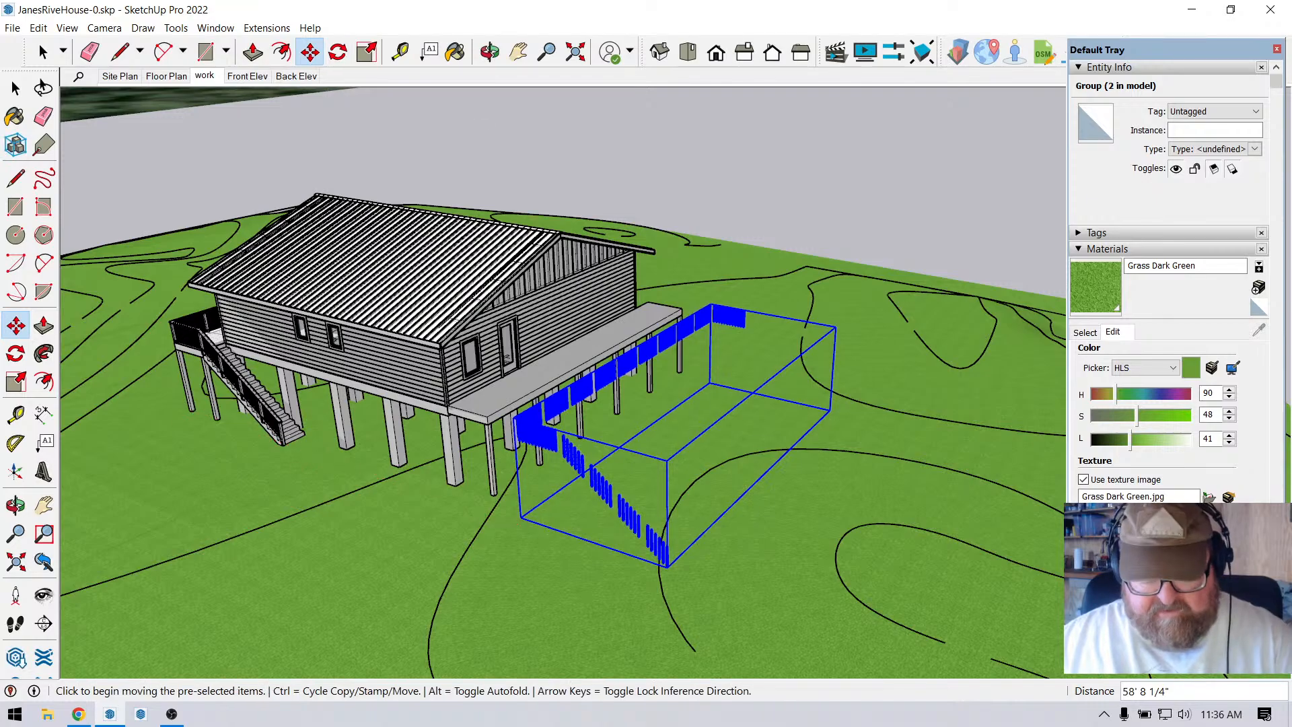
key(ctrl+z)
Select the post, baluster and top and bottom rail groups of the front deck and stair railing together.
scroll(165, 308, up, 5)
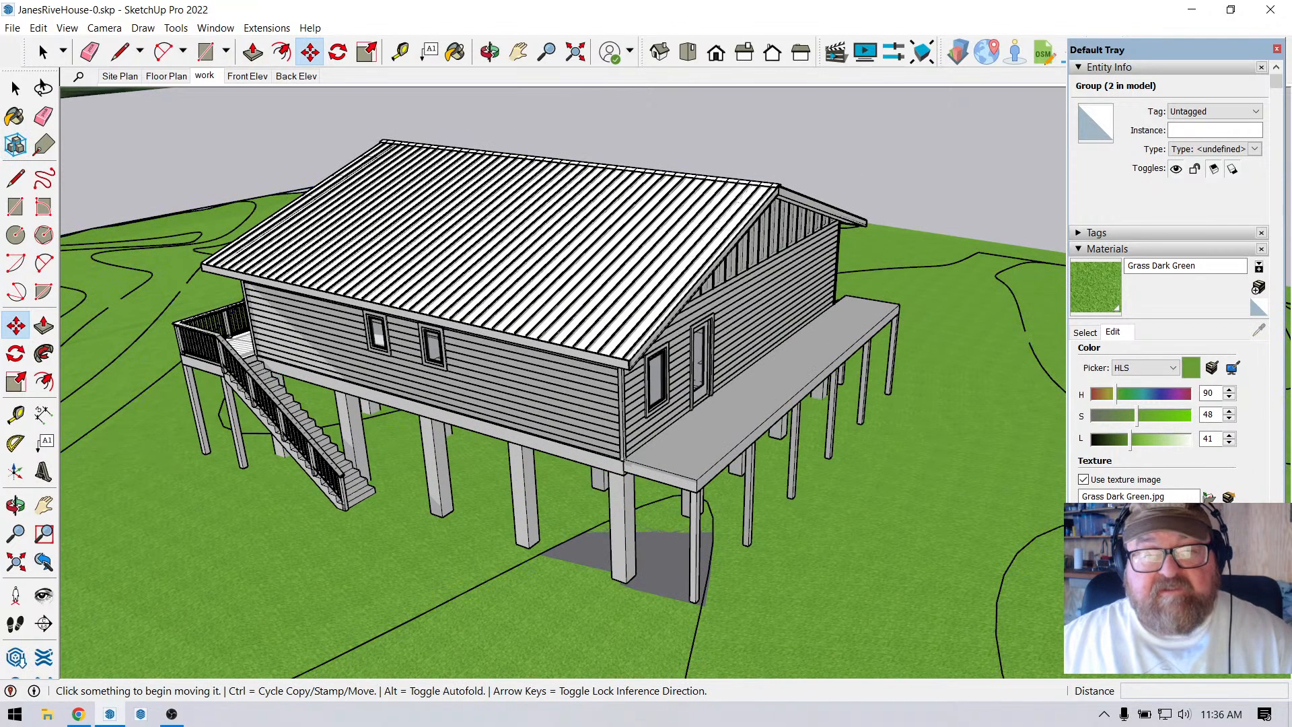
middle_drag(164, 308, 166, 308)
scroll(222, 377, up, 8)
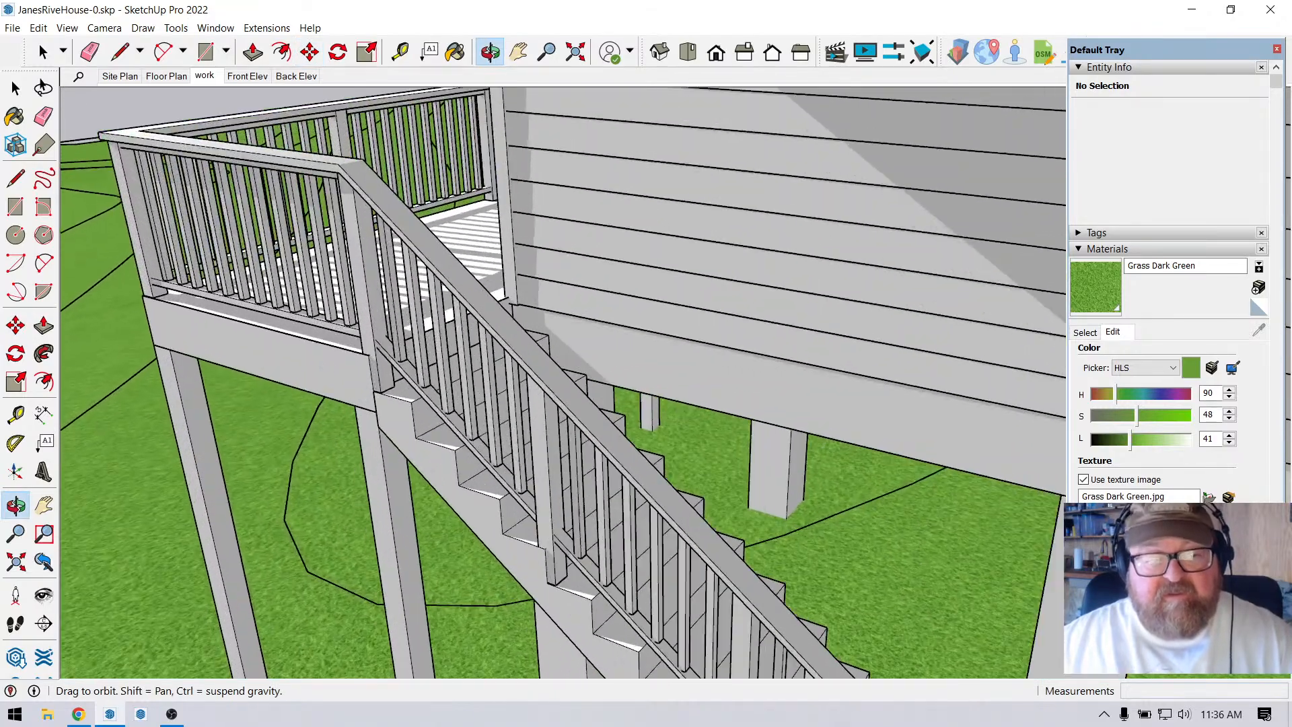
mouse_move(283, 269)
middle_down()
mouse_move(370, 202)
mouse_move(313, 249)
middle_up()
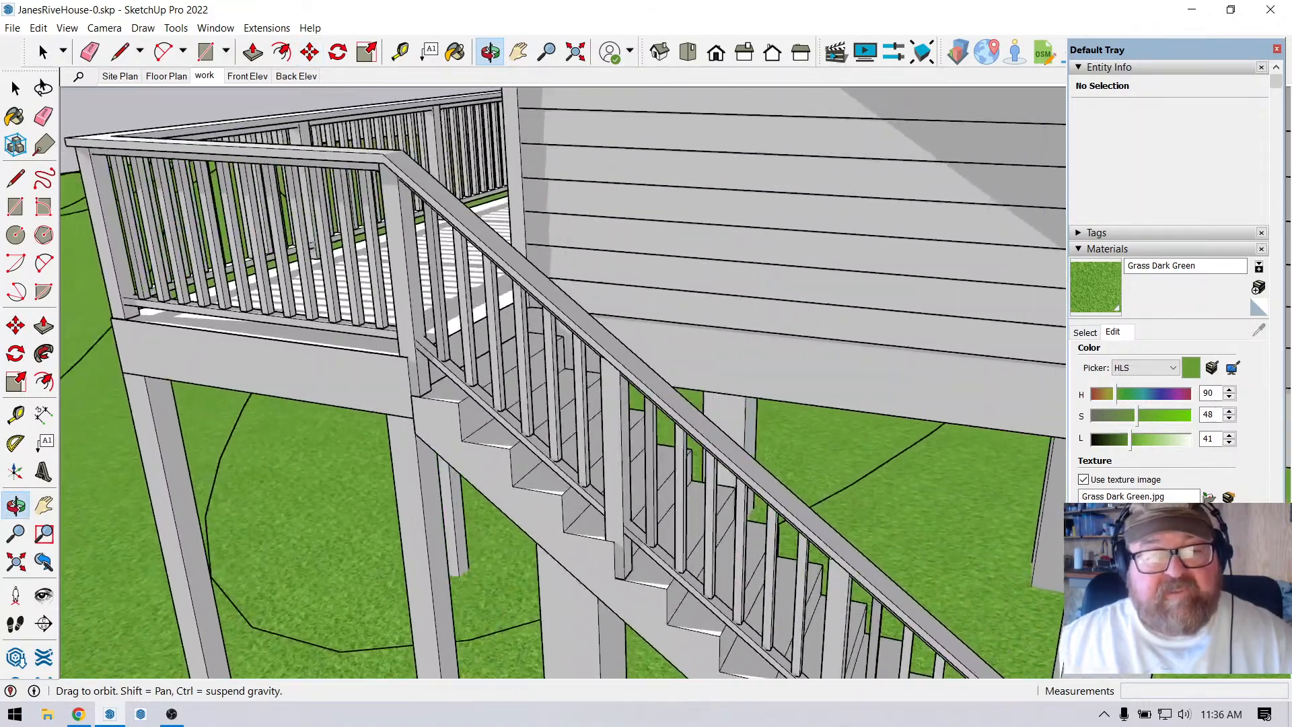
click(44, 53)
click(402, 262)
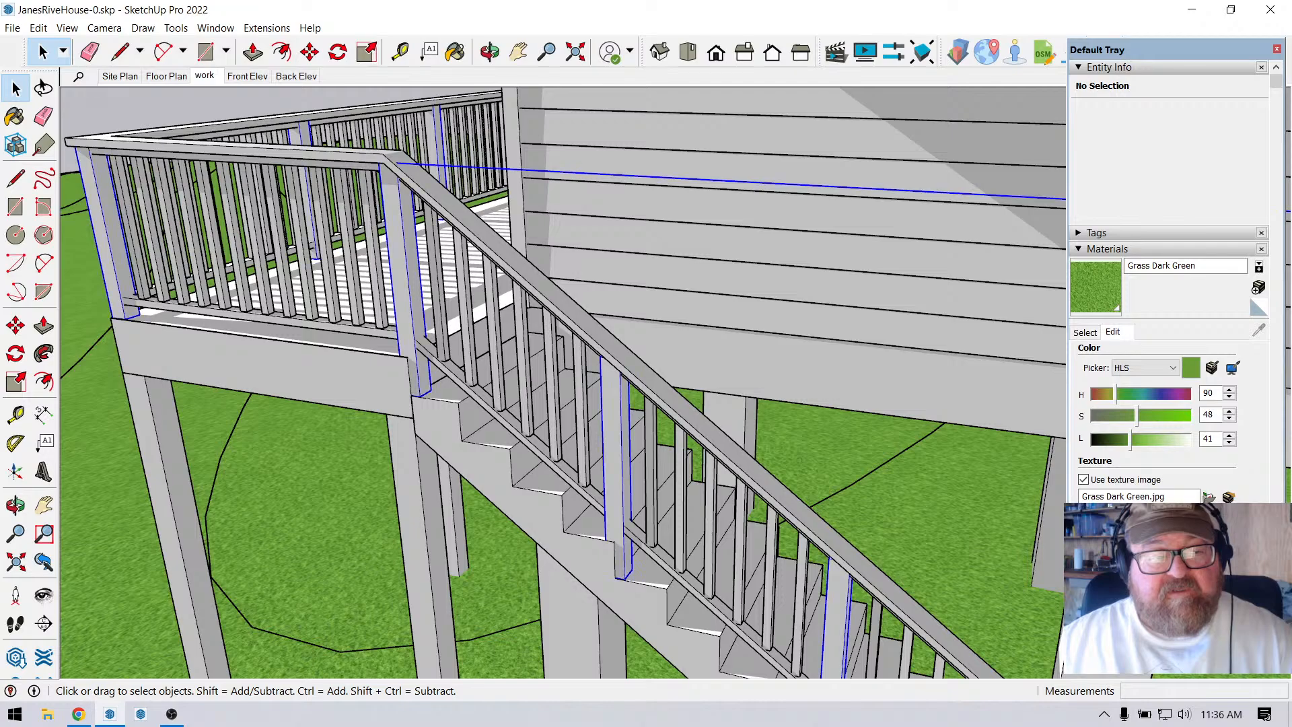
scroll(397, 262, down, 4)
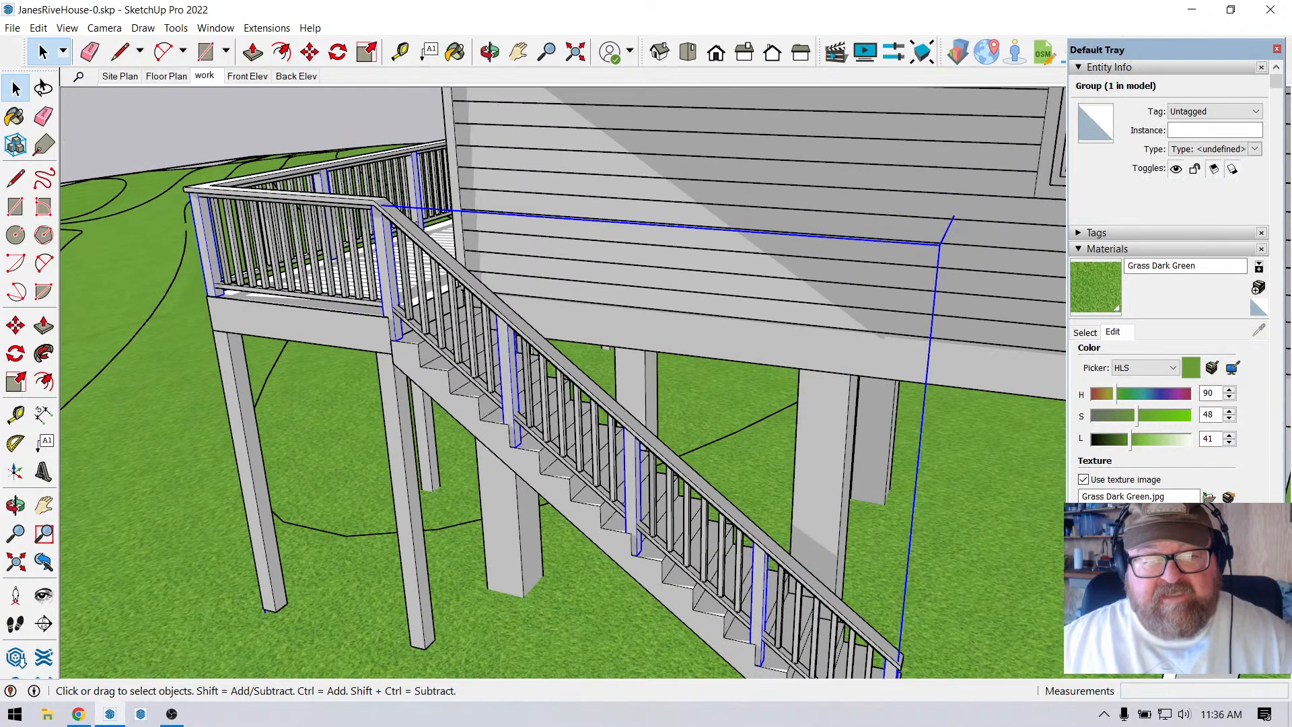
scroll(263, 246, up, 1)
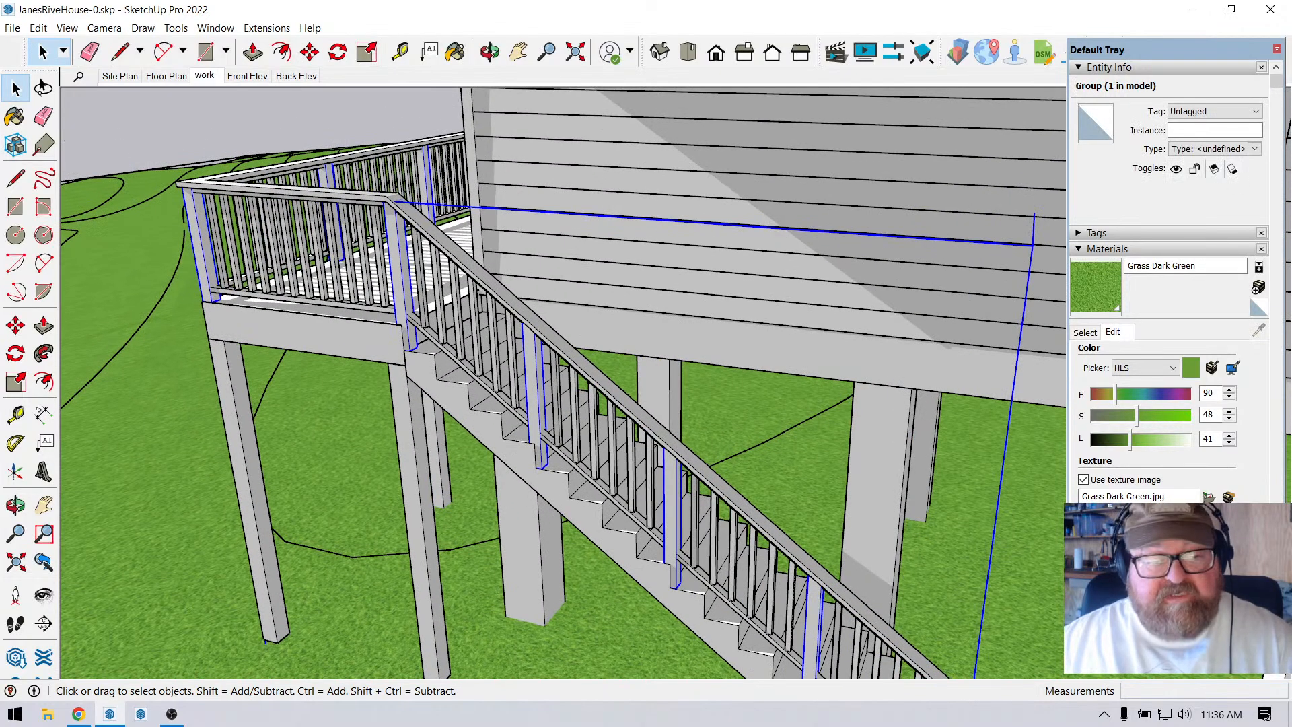
shift+click(271, 246)
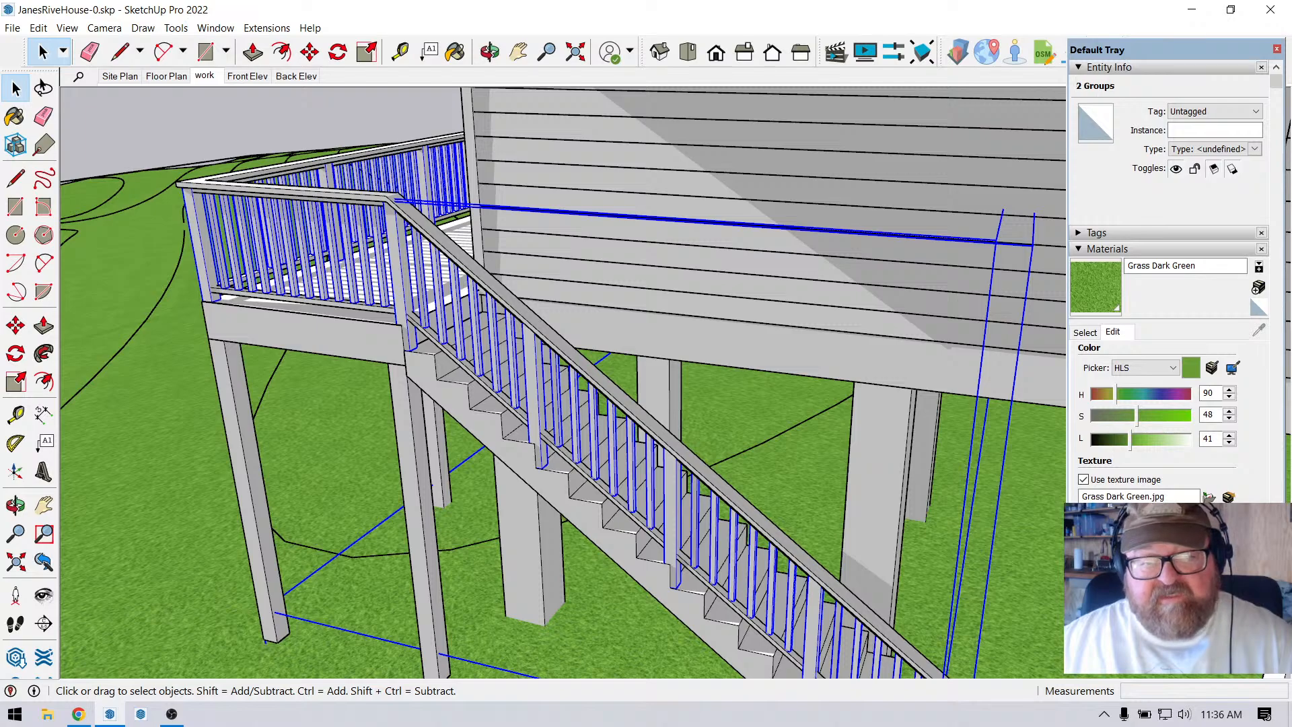
shift+click(277, 191)
scroll(314, 283, up, 3)
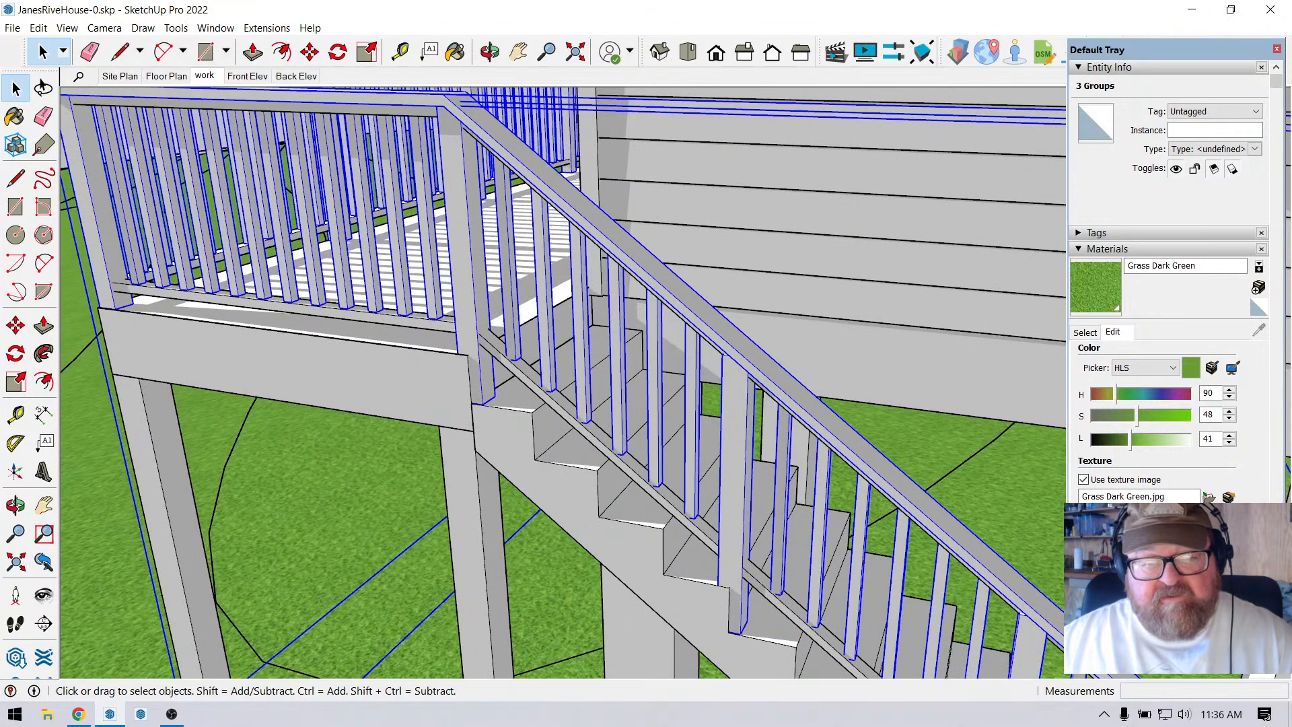
shift+click(315, 312)
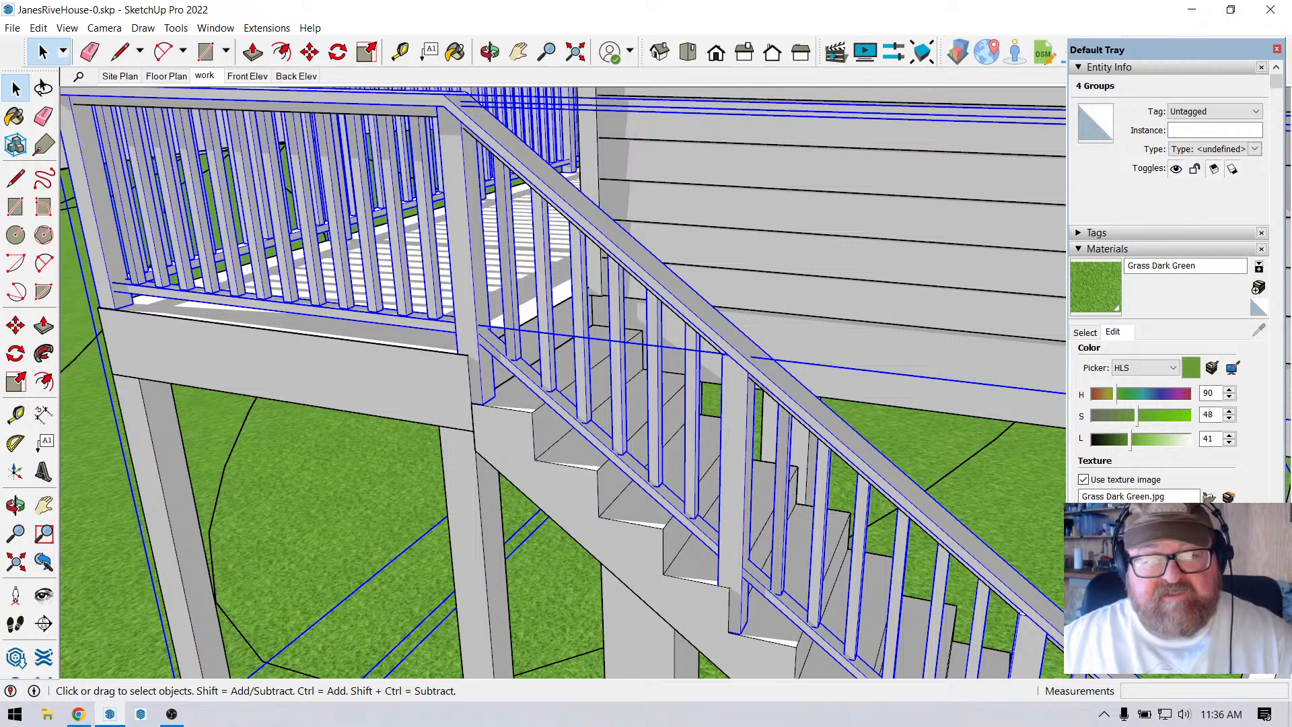
shift+click(314, 109)
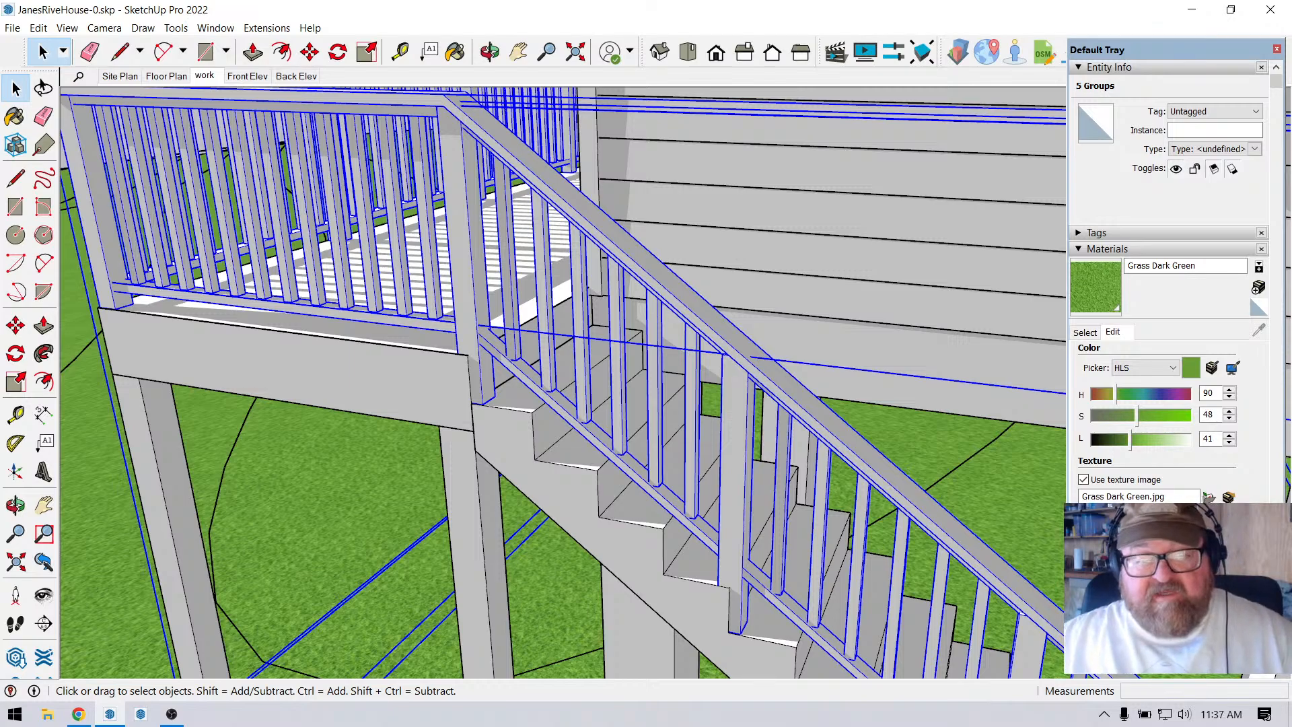
Check the selected railing groups from the side of the stairs and clear the selection.
scroll(497, 225, down, 2)
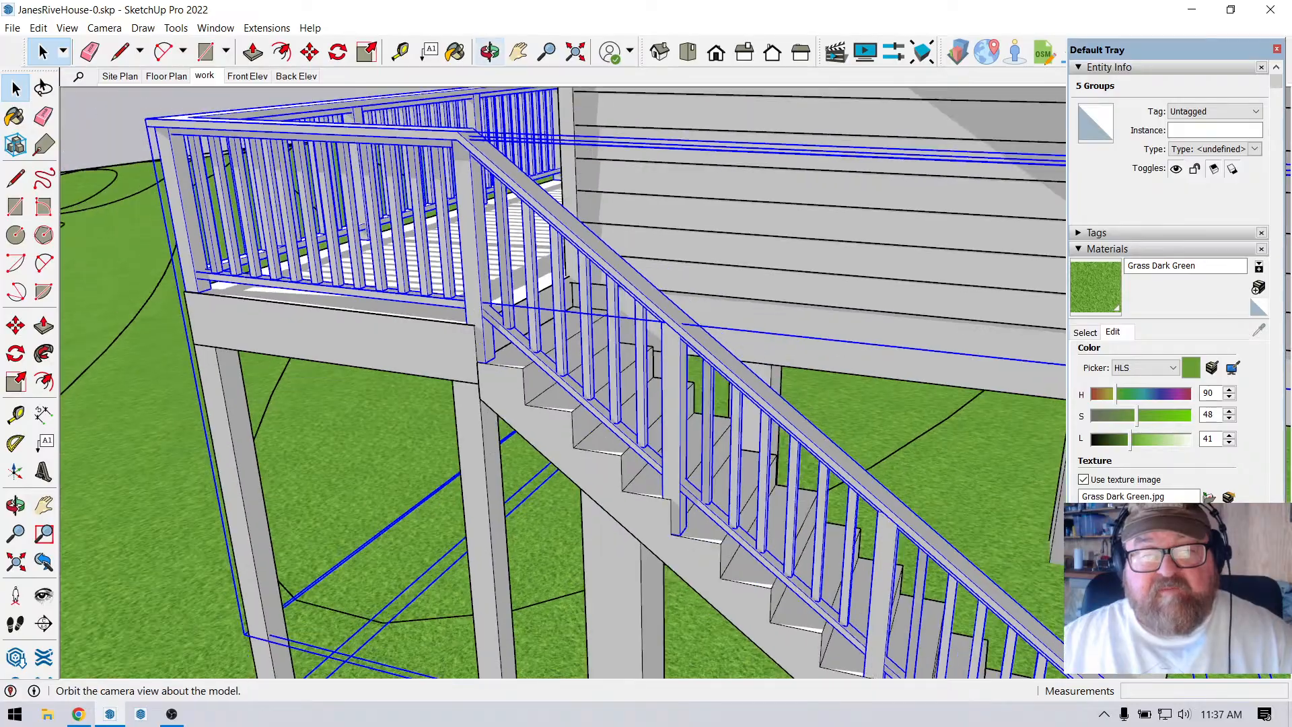
click(490, 52)
drag(497, 377, 618, 384)
scroll(559, 513, down, 3)
middle_drag(619, 384, 545, 360)
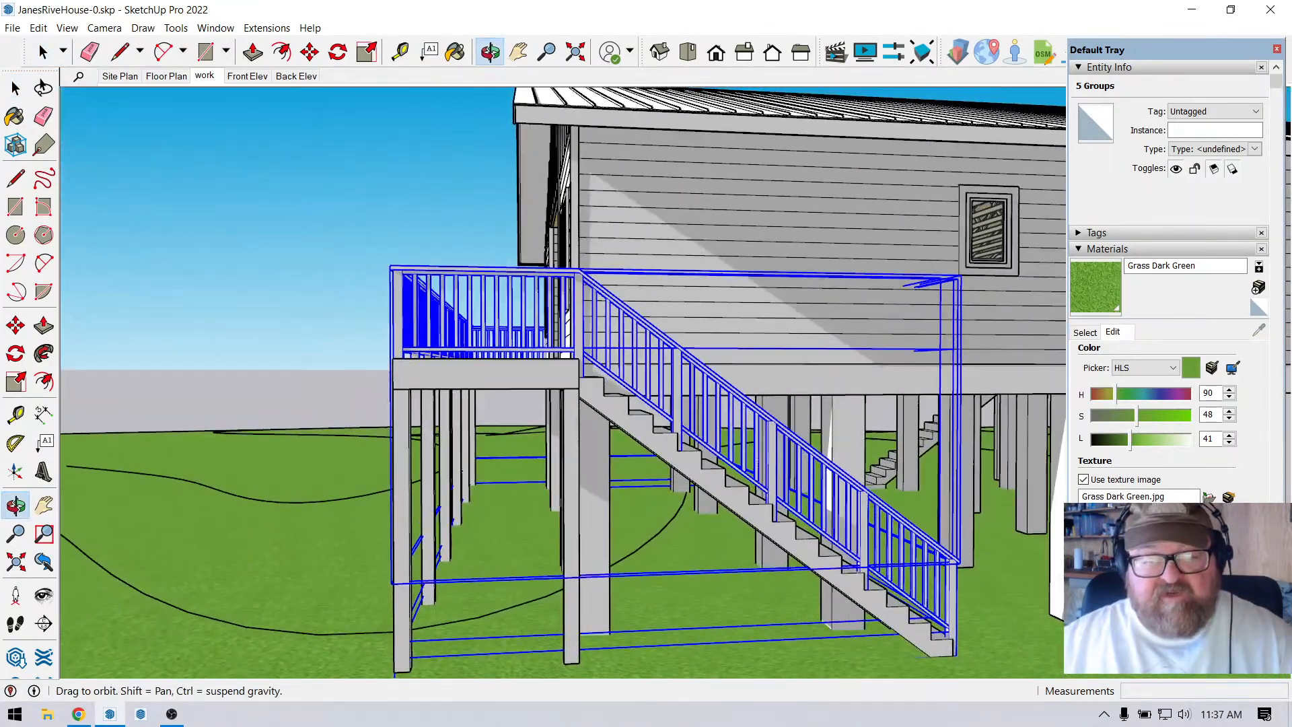
click(43, 52)
click(216, 182)
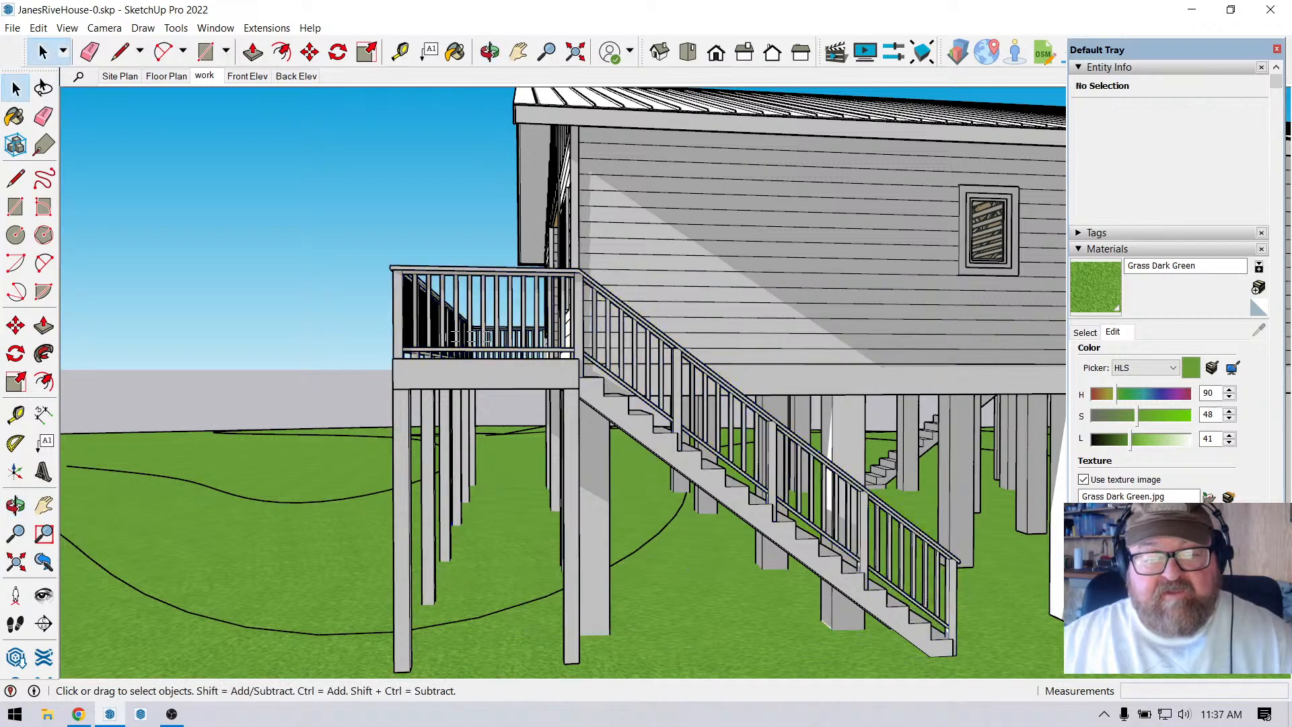
Select the four railing groups of the front deck and stairs and combine them into one group.
drag(348, 271, 348, 272)
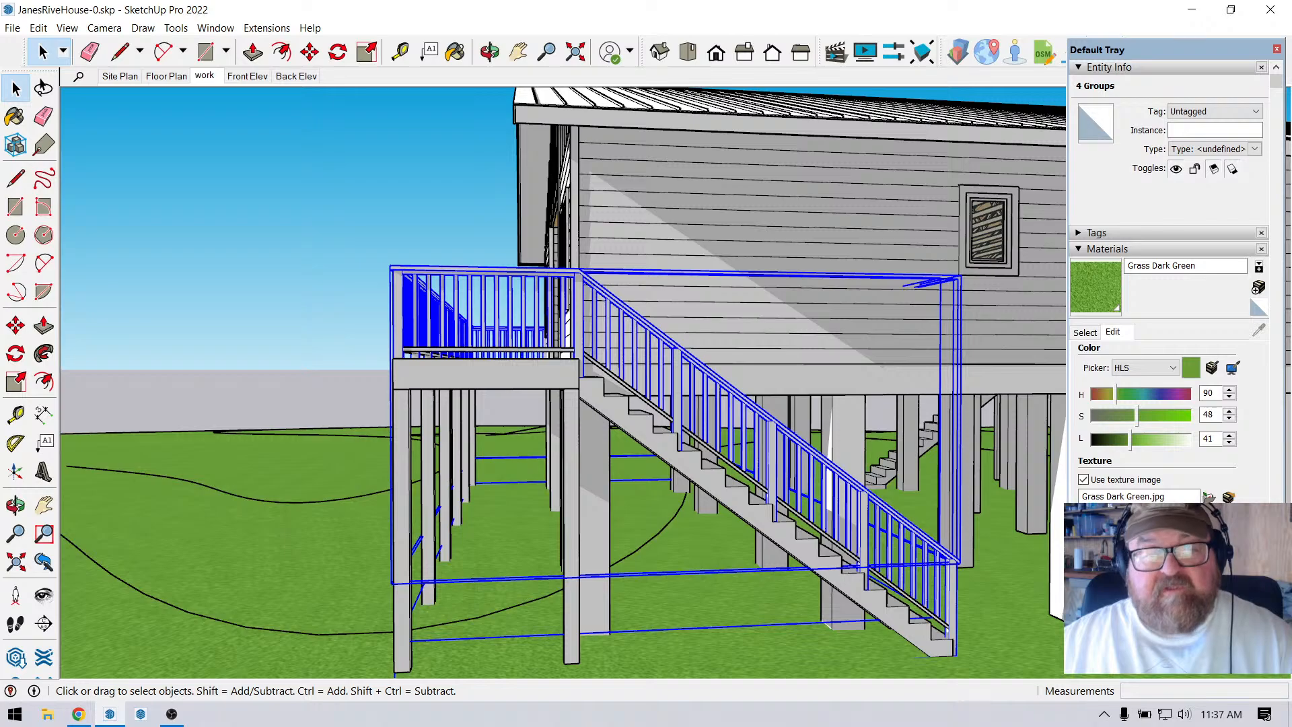
click(490, 52)
drag(605, 303, 501, 430)
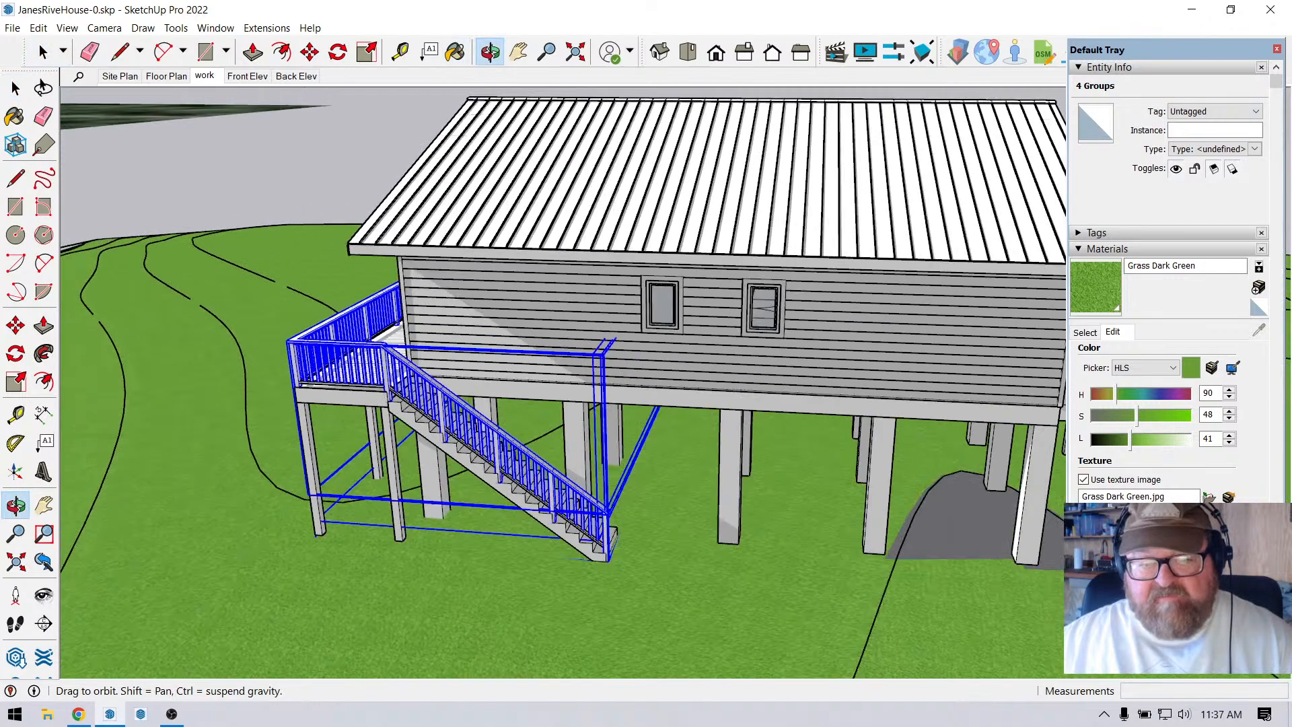
scroll(217, 343, down, 3)
middle_drag(323, 344, 178, 370)
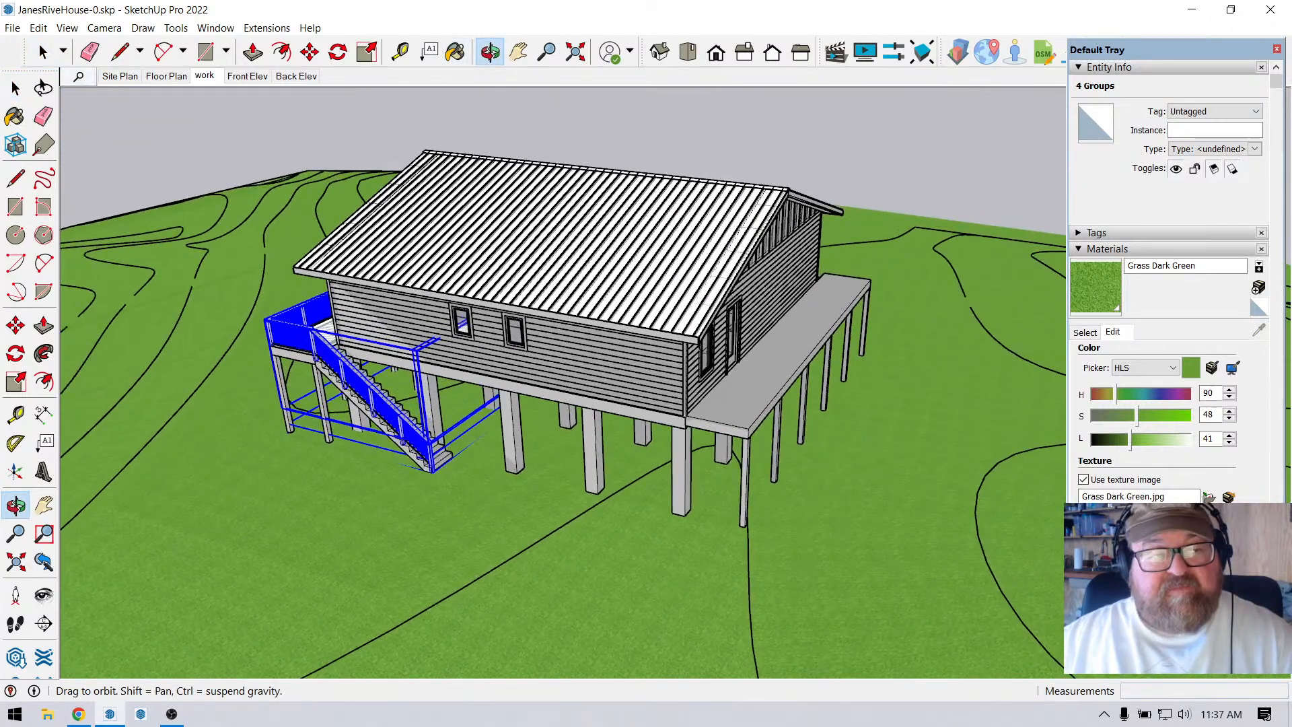
click(42, 52)
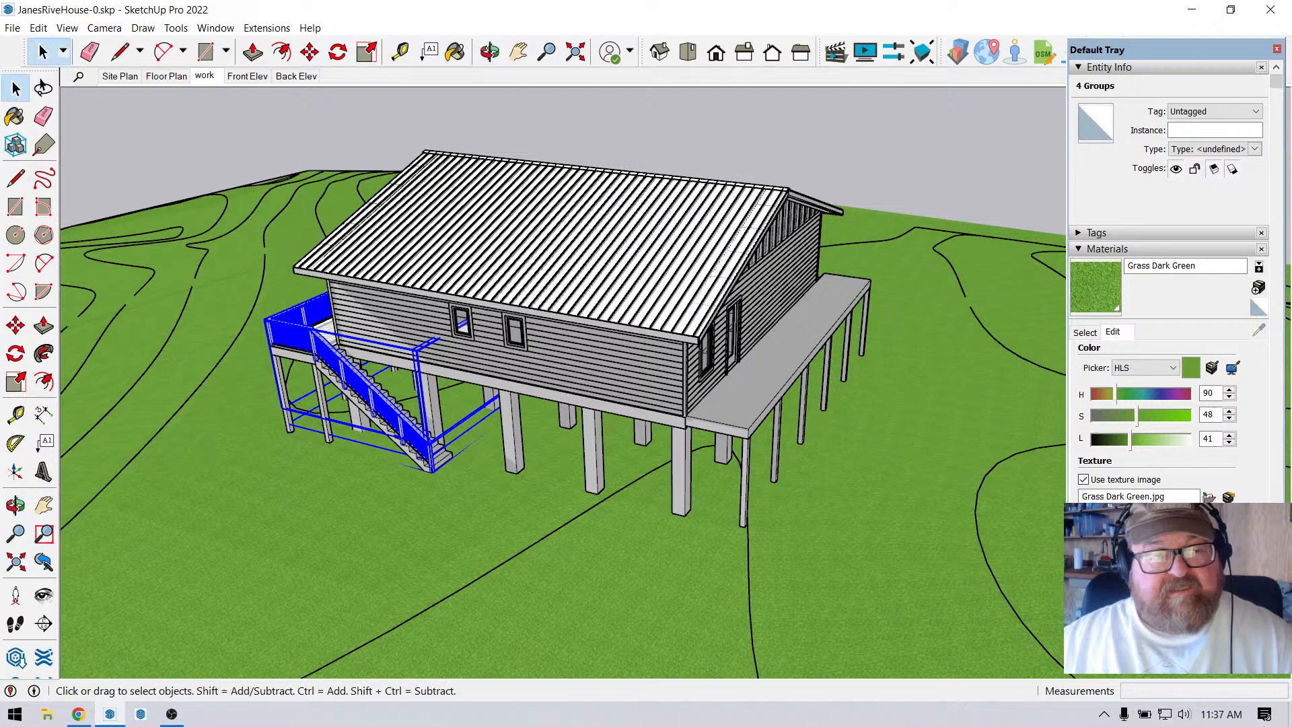
right_click(306, 336)
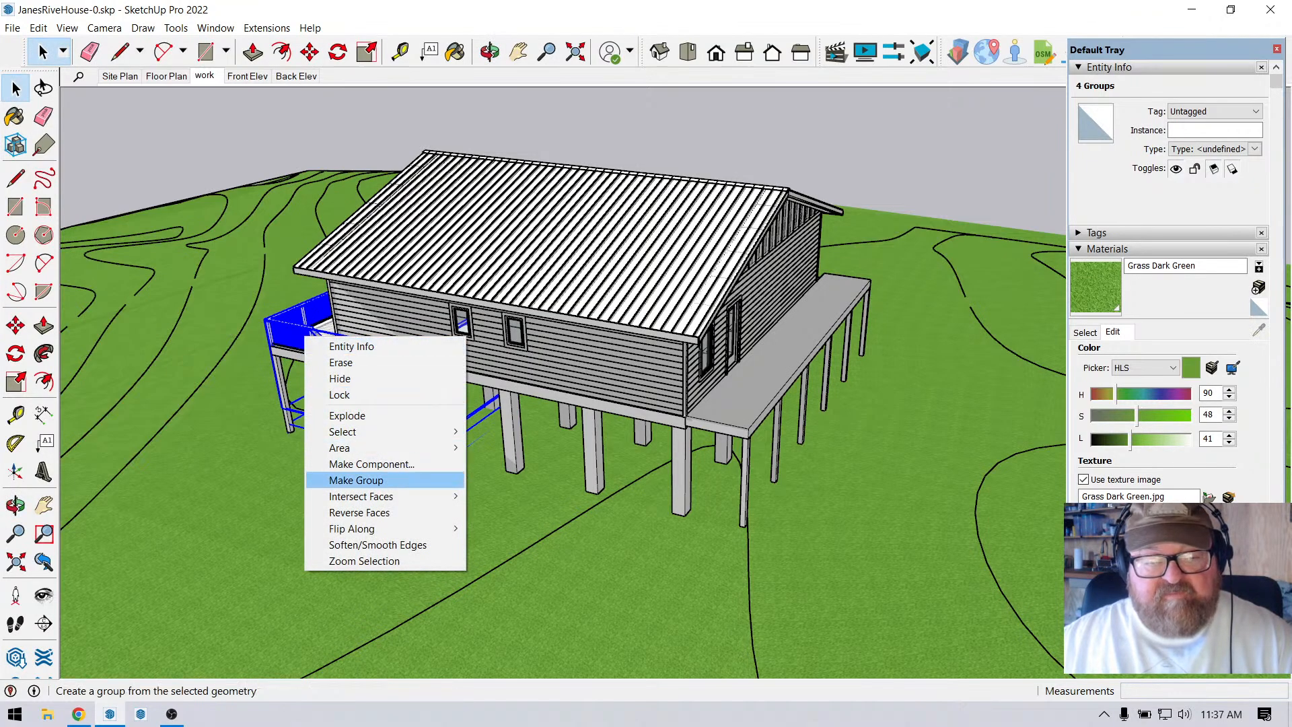
click(355, 479)
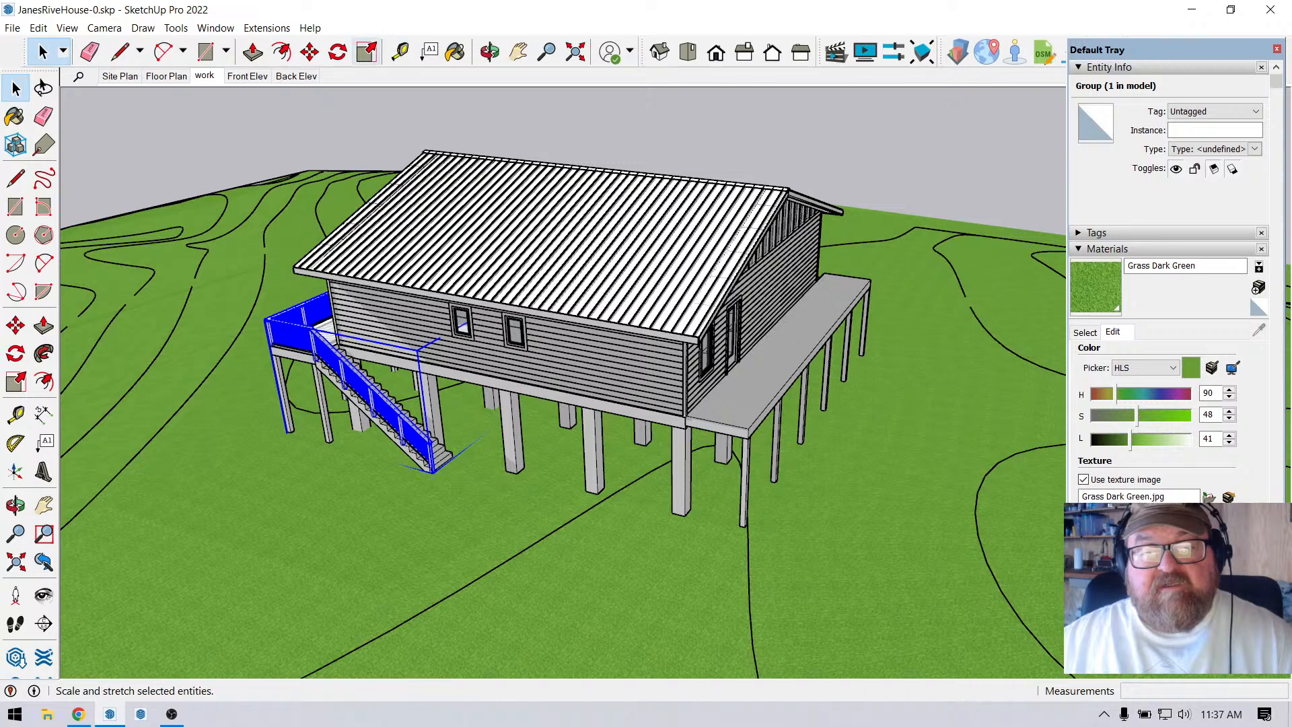
Try to move the grouped railing away from the front deck and stairs, and undo the move and the grouping.
click(310, 52)
click(307, 459)
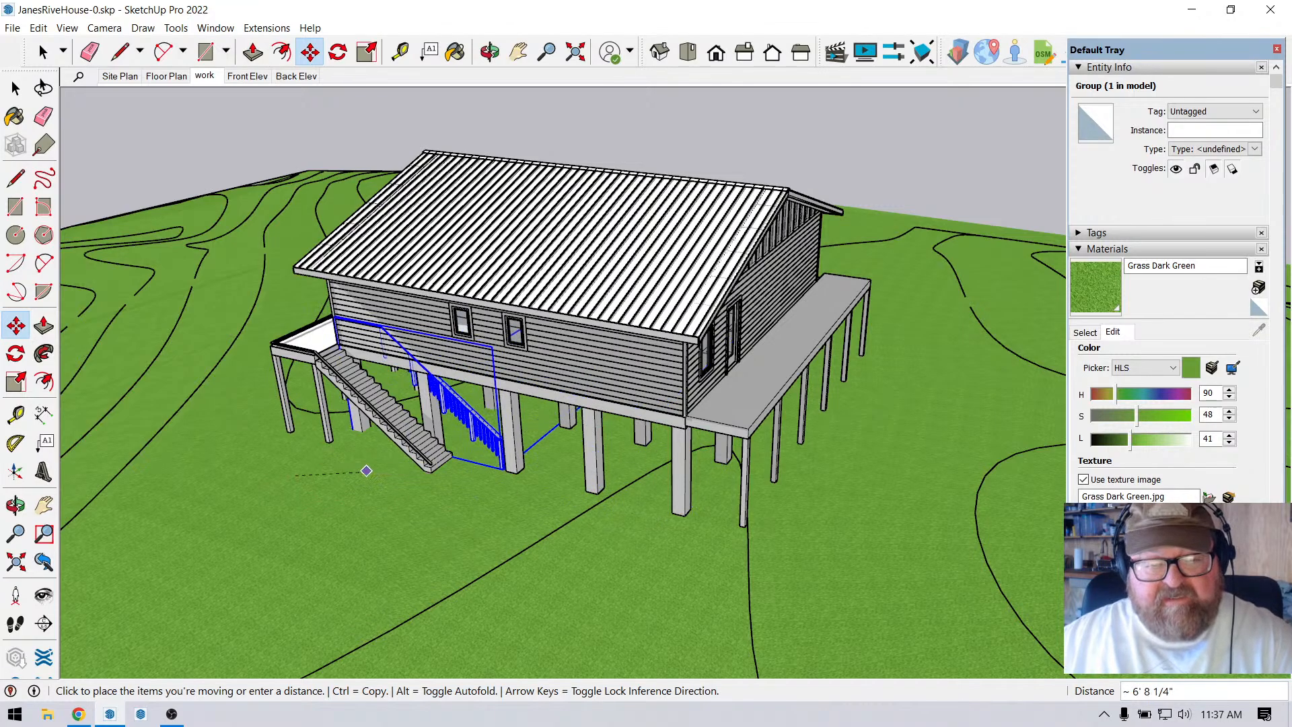
scroll(357, 465, up, 6)
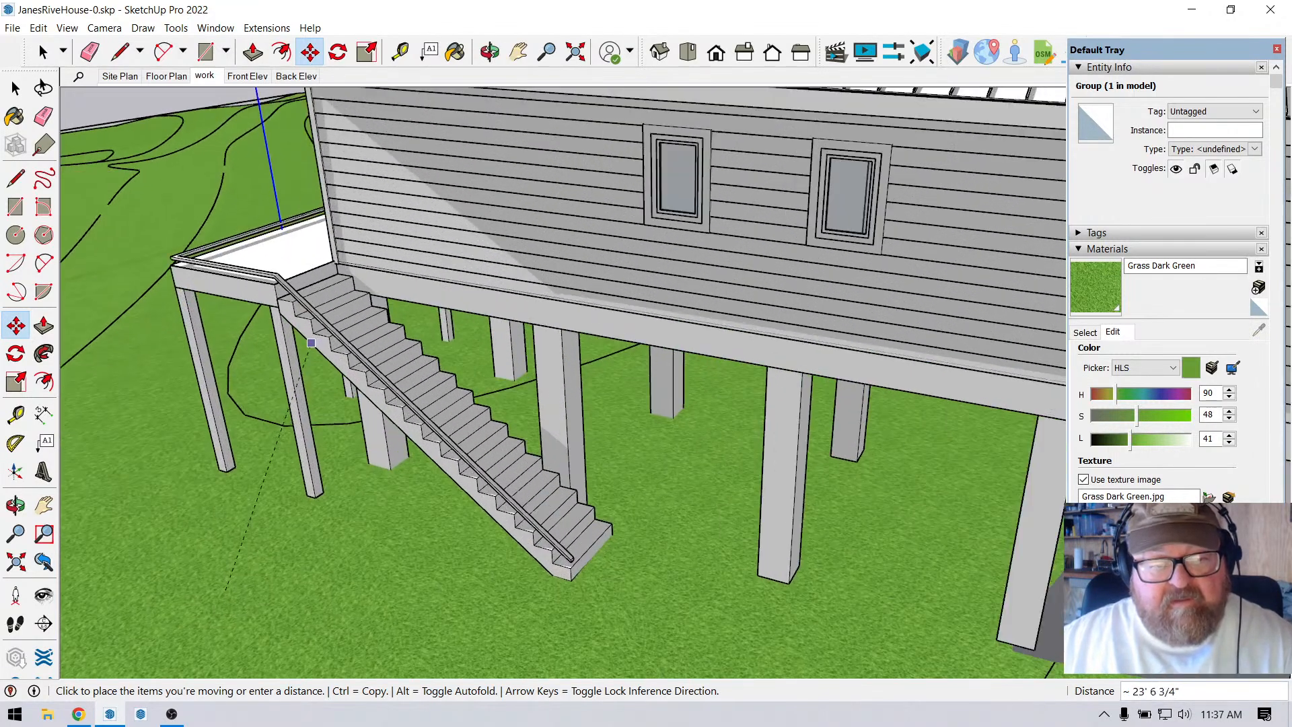
scroll(310, 343, up, 3)
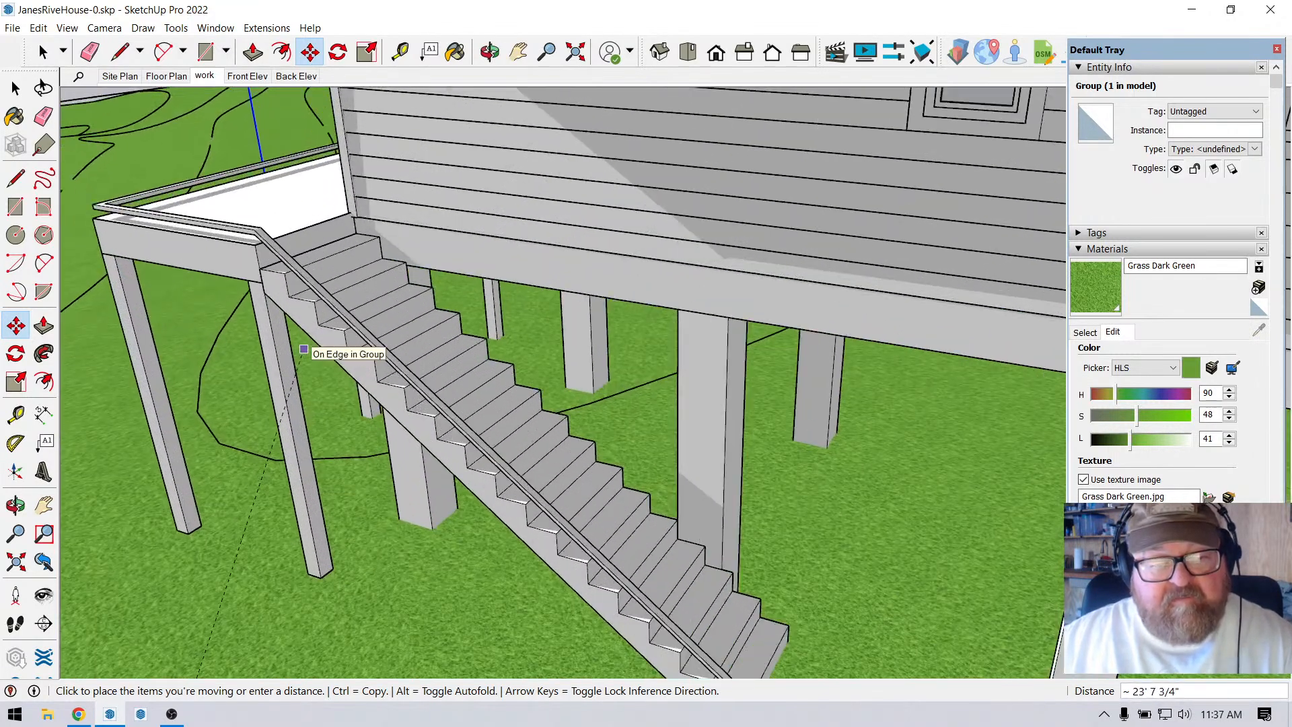
click(303, 349)
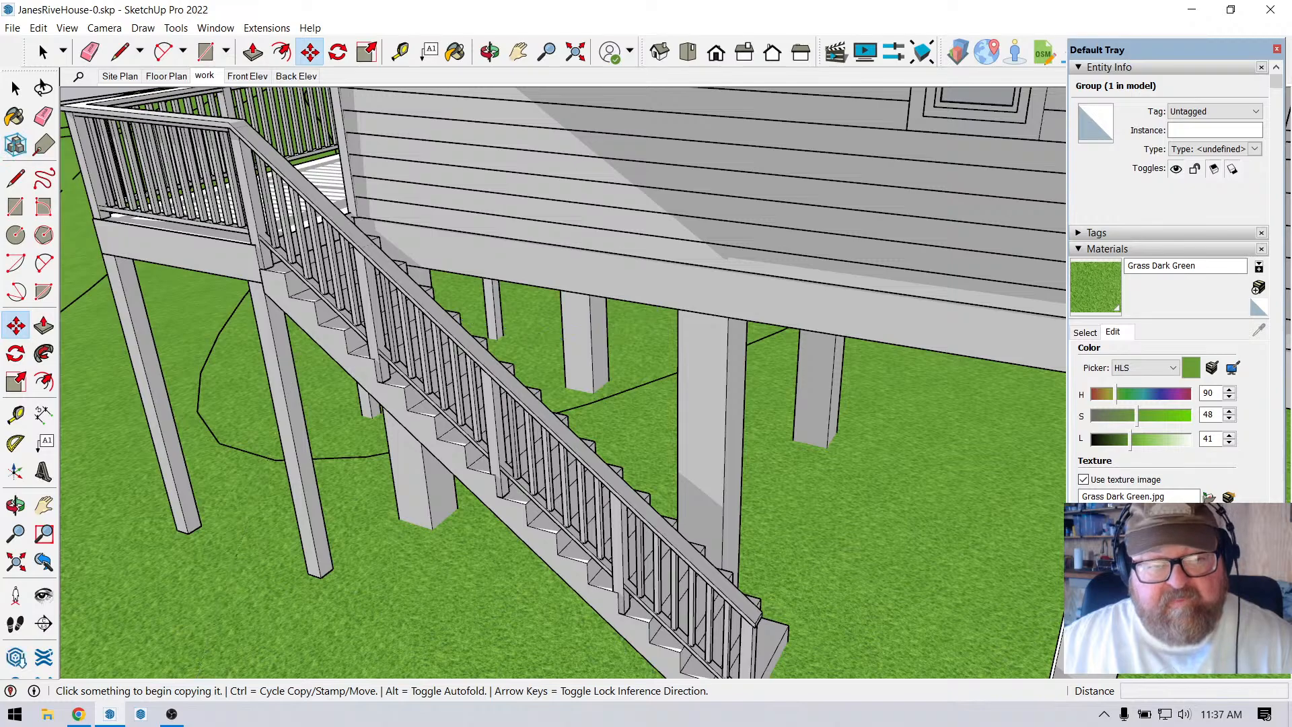
Select the bottom rail group along the front deck and stairs and cut it from the model.
scroll(302, 349, down, 5)
scroll(271, 287, up, 8)
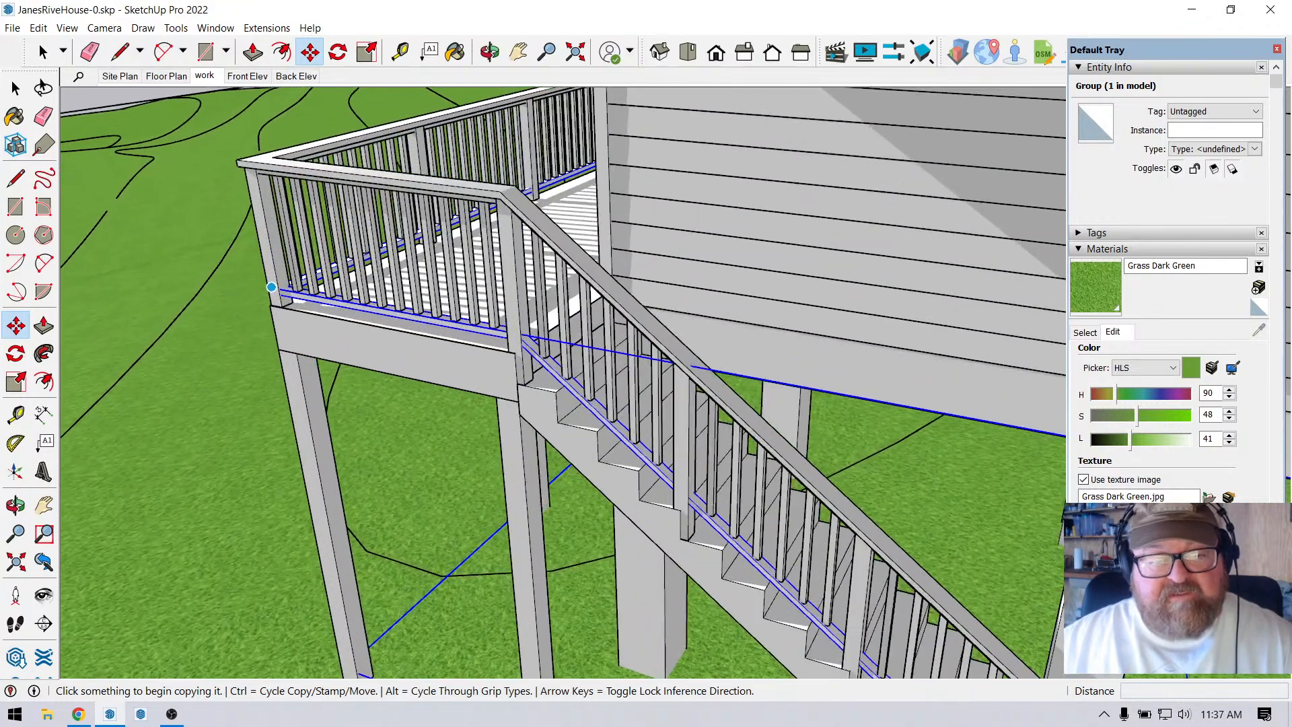
key(ctrl+t)
click(43, 52)
scroll(437, 434, up, 3)
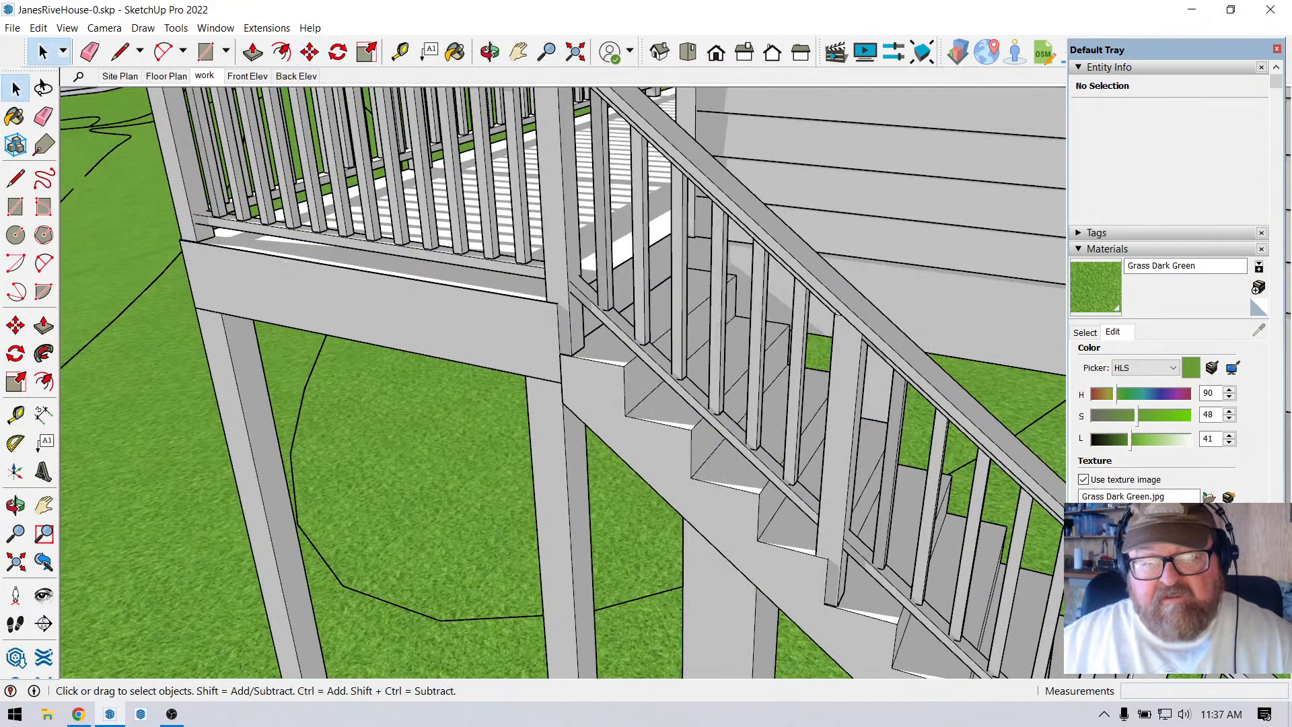
click(659, 369)
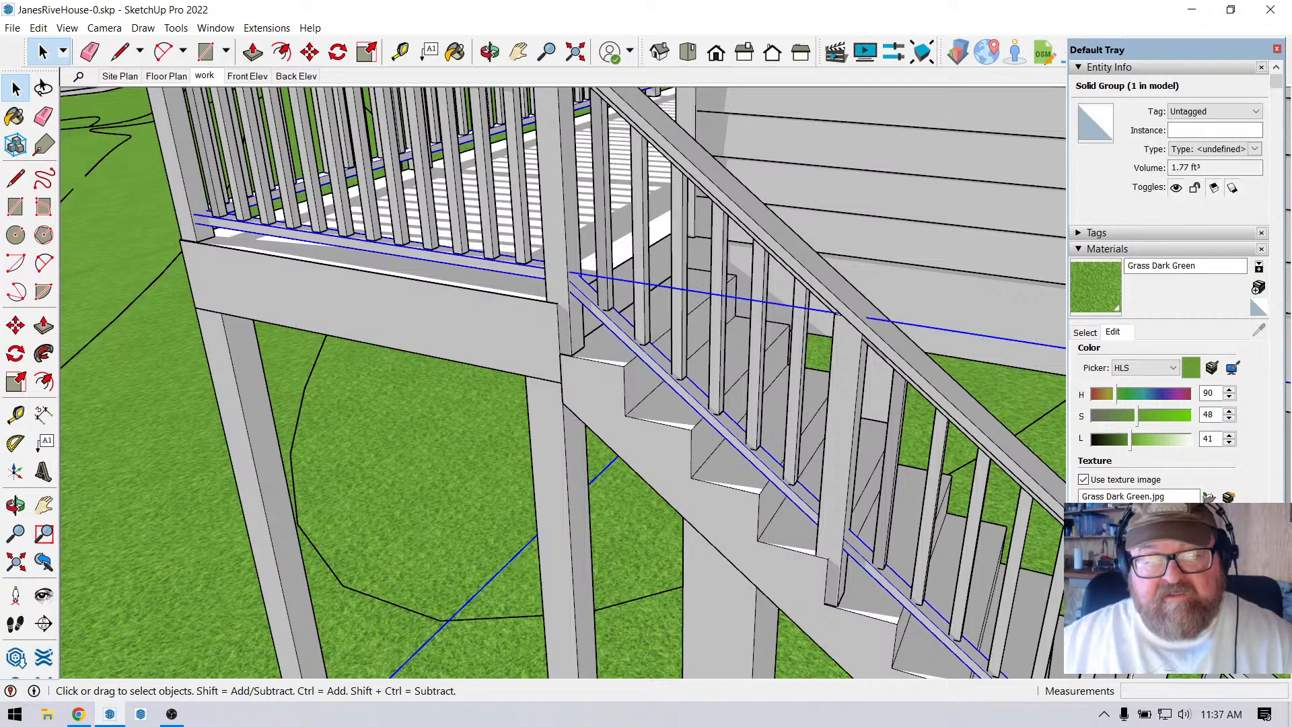
scroll(316, 396, down, 3)
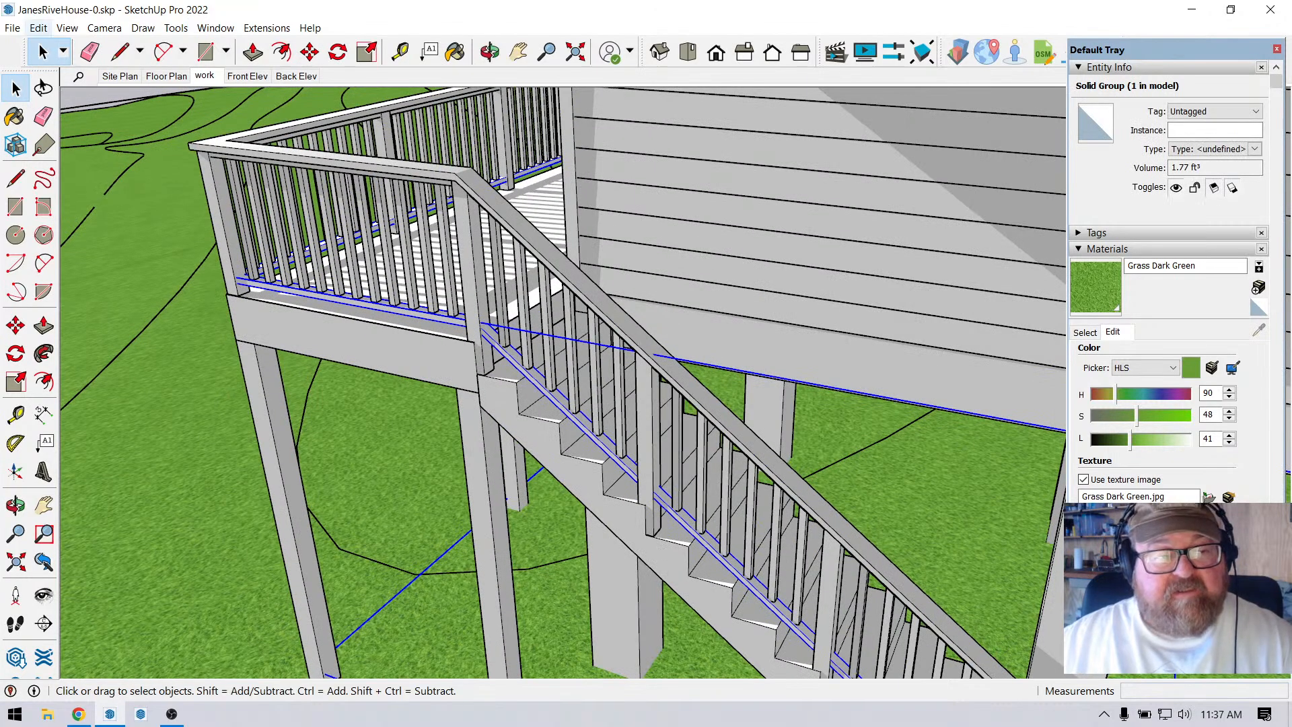
click(39, 28)
click(54, 83)
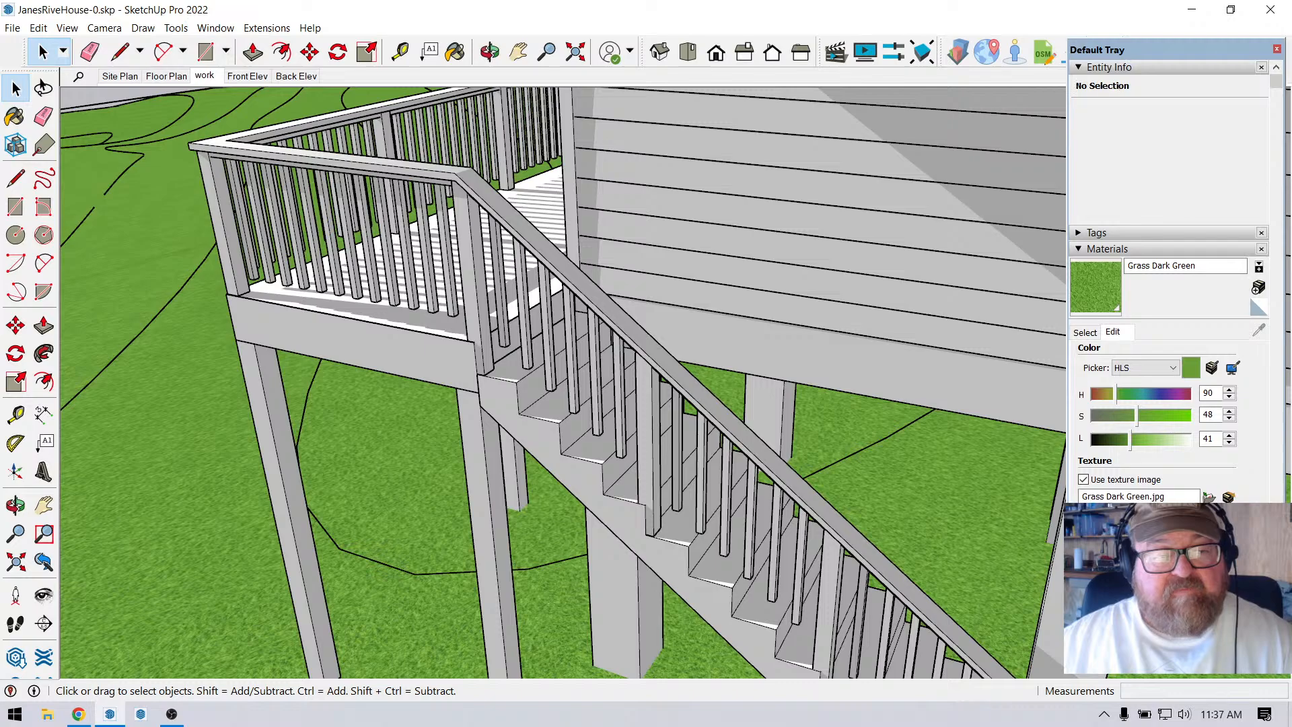
Open the top handrail group, paste the cut bottom rail in place inside it, and close the group.
double_click(538, 245)
click(39, 28)
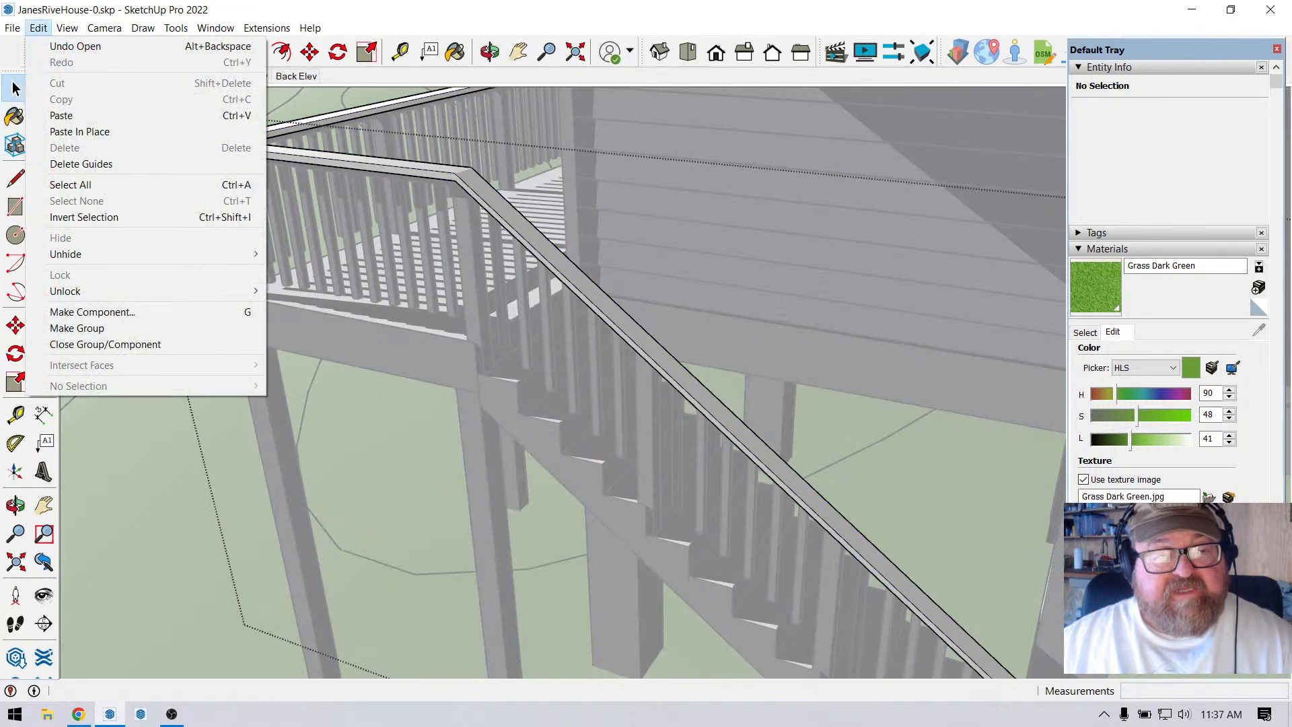
click(80, 131)
scroll(348, 346, down, 1)
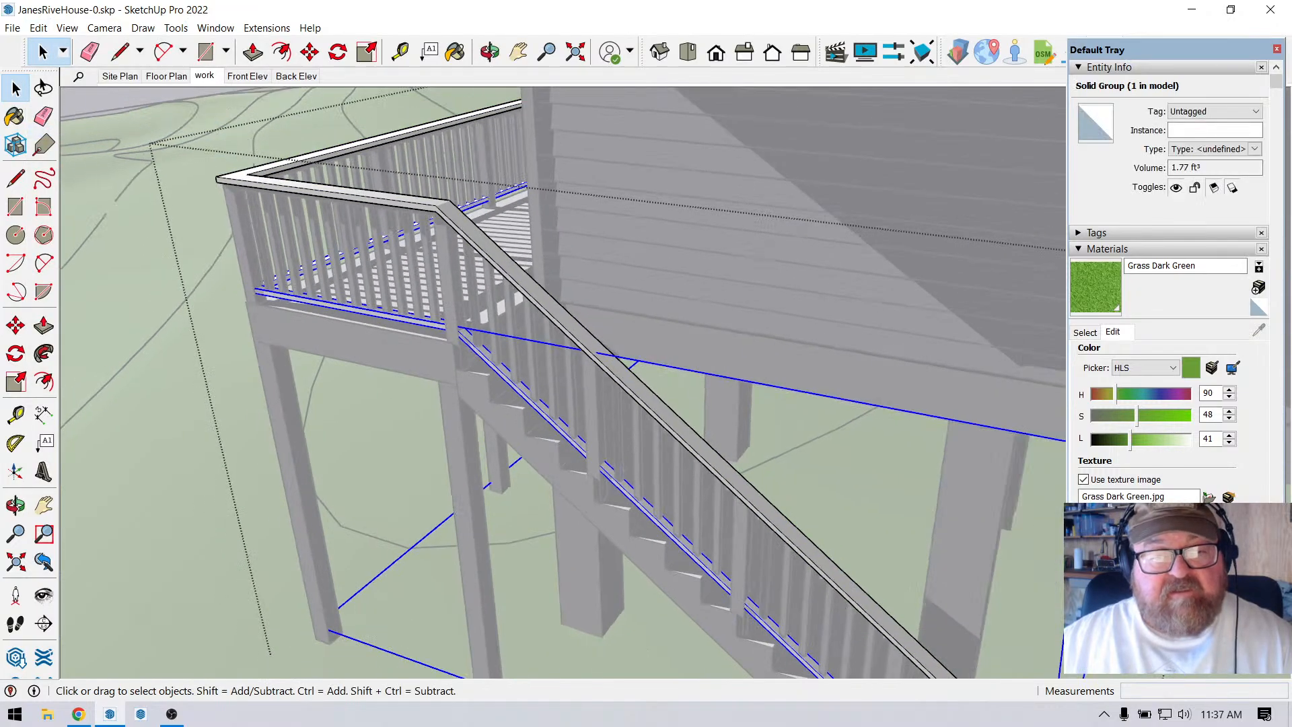
click(152, 251)
Try to copy the combined top and bottom rail group from a base point on the ground, and undo the copy.
scroll(152, 250, down, 5)
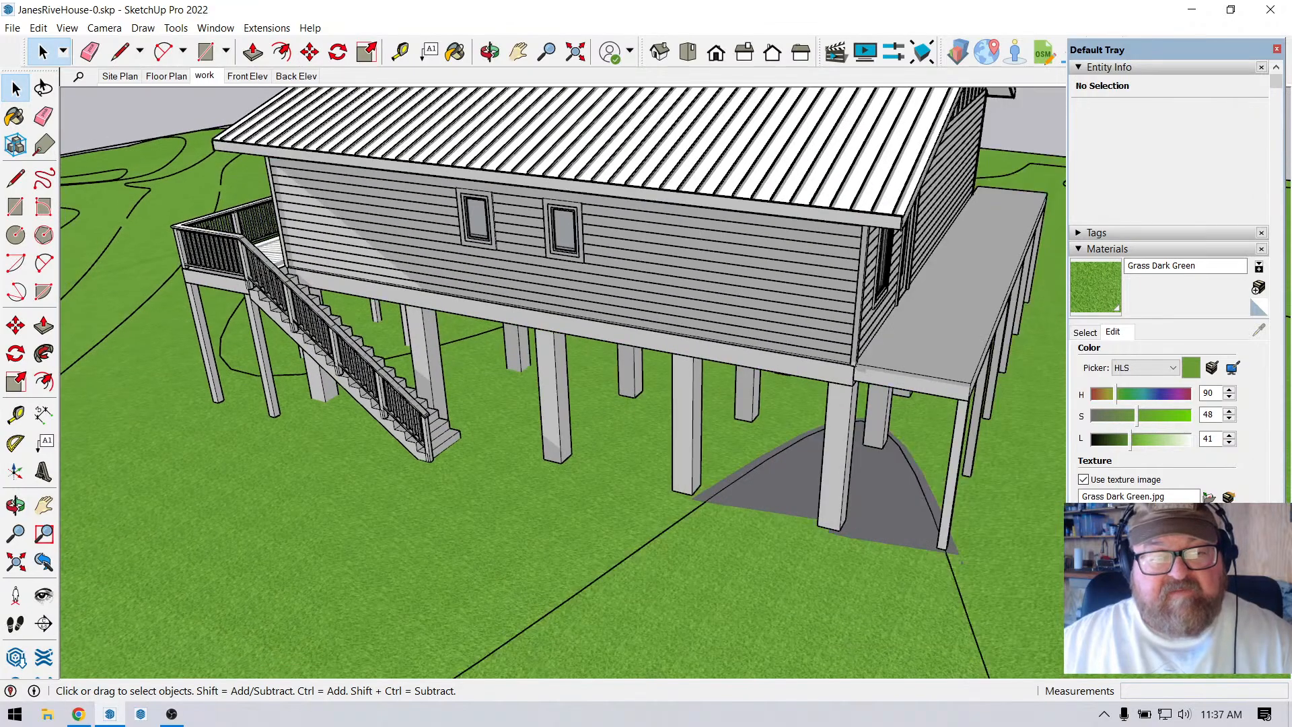
click(176, 241)
scroll(173, 239, down, 2)
click(16, 325)
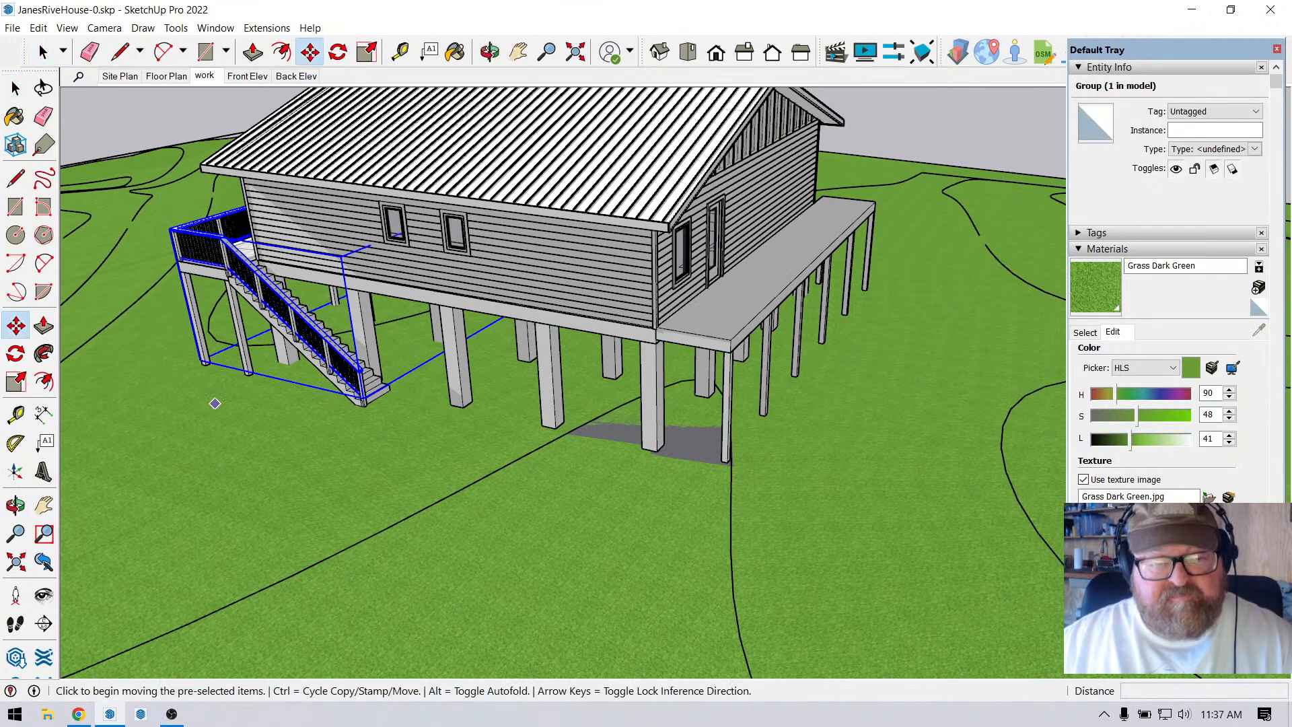
click(207, 404)
key(ctrl)
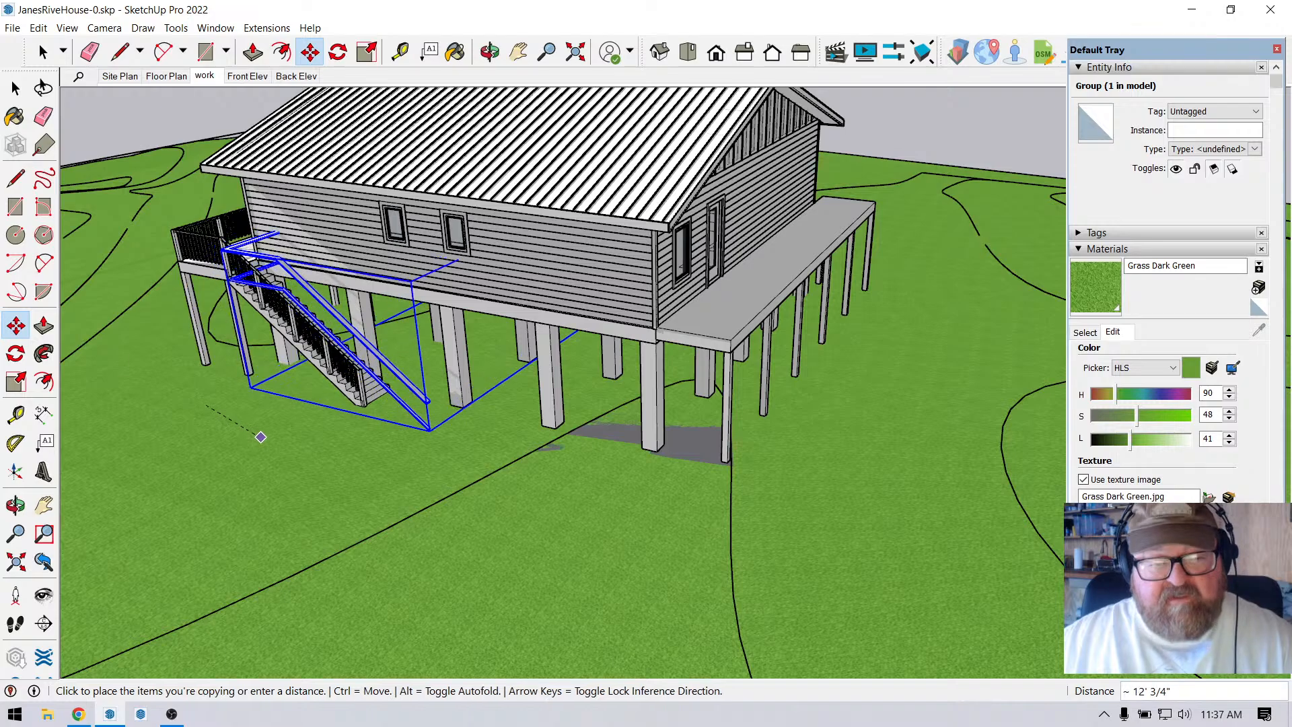
scroll(451, 512, down, 3)
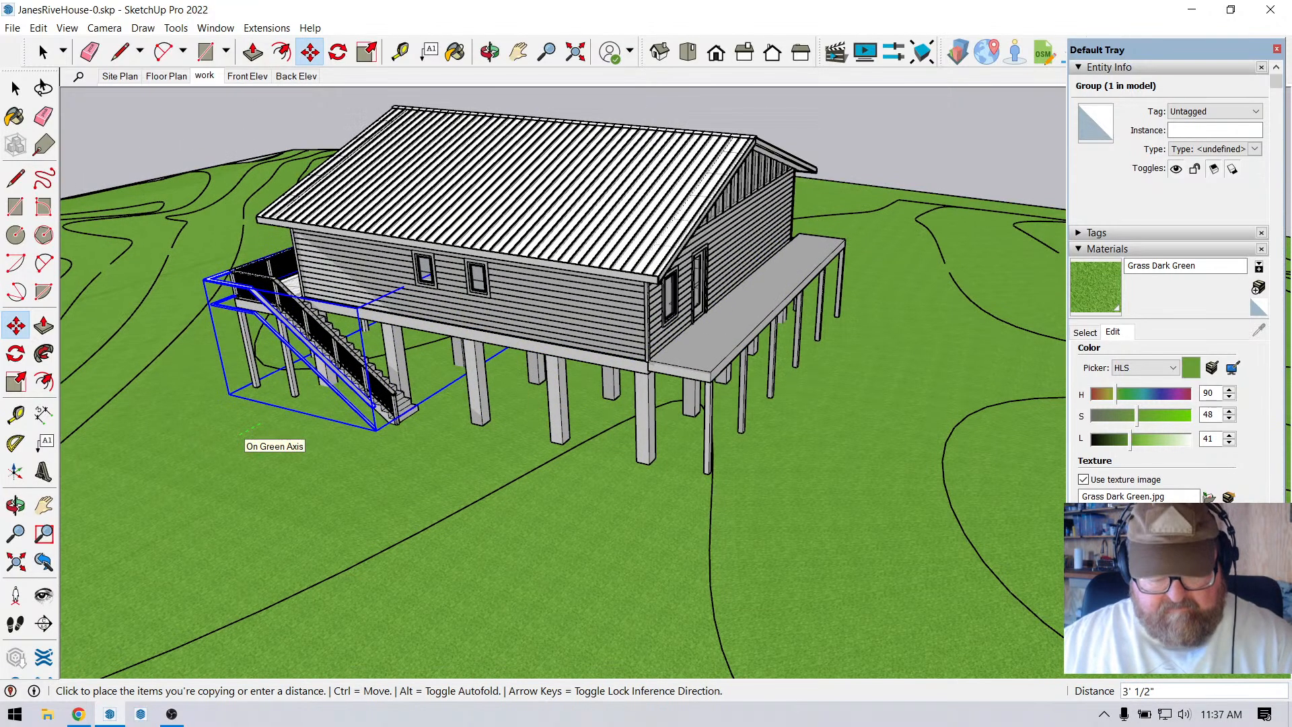
scroll(241, 434, up, 2)
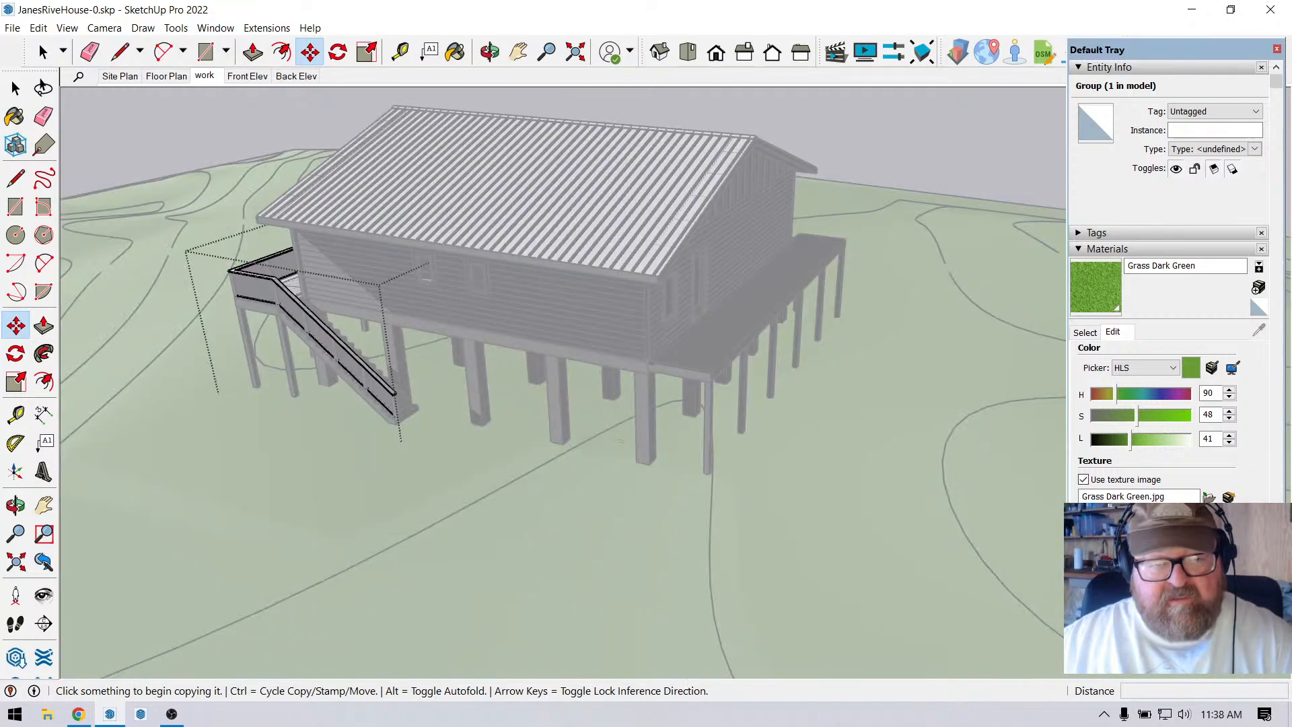
scroll(229, 289, up, 6)
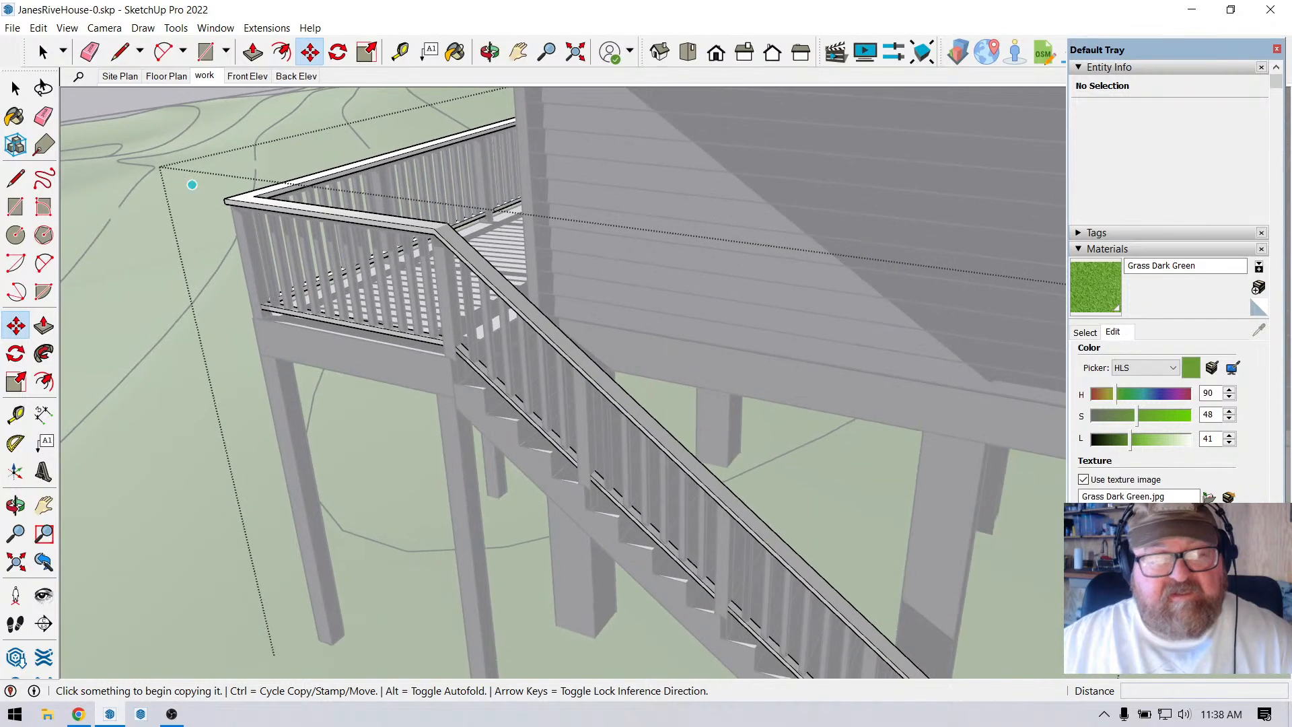
click(39, 44)
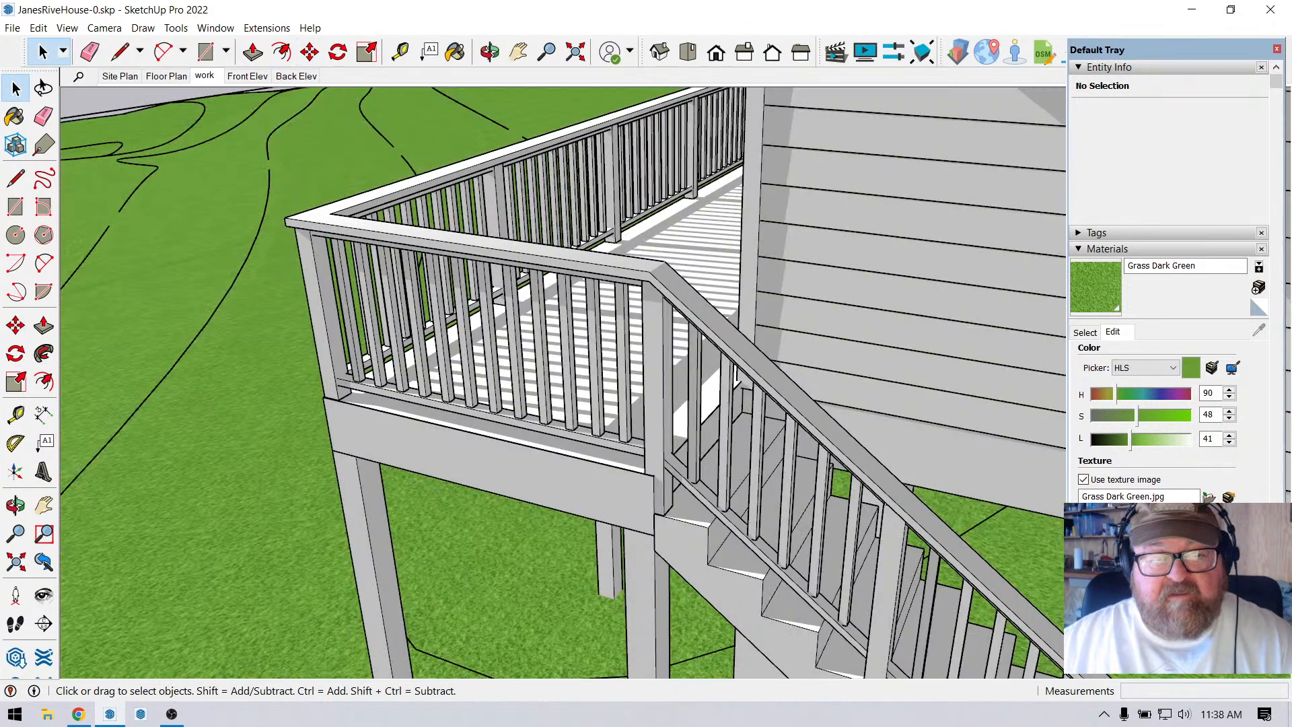
Try cutting the combined rail group and opening the post group, leave it, and undo the cut.
click(403, 231)
click(39, 28)
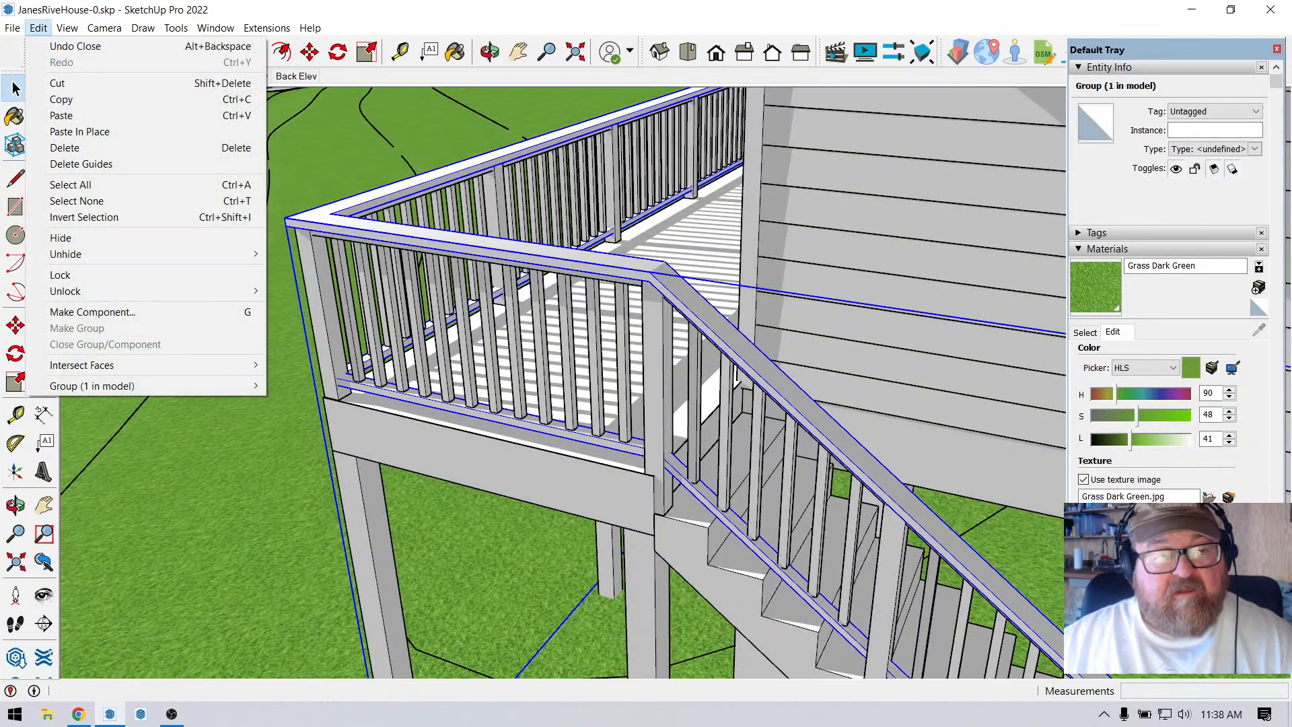
click(74, 83)
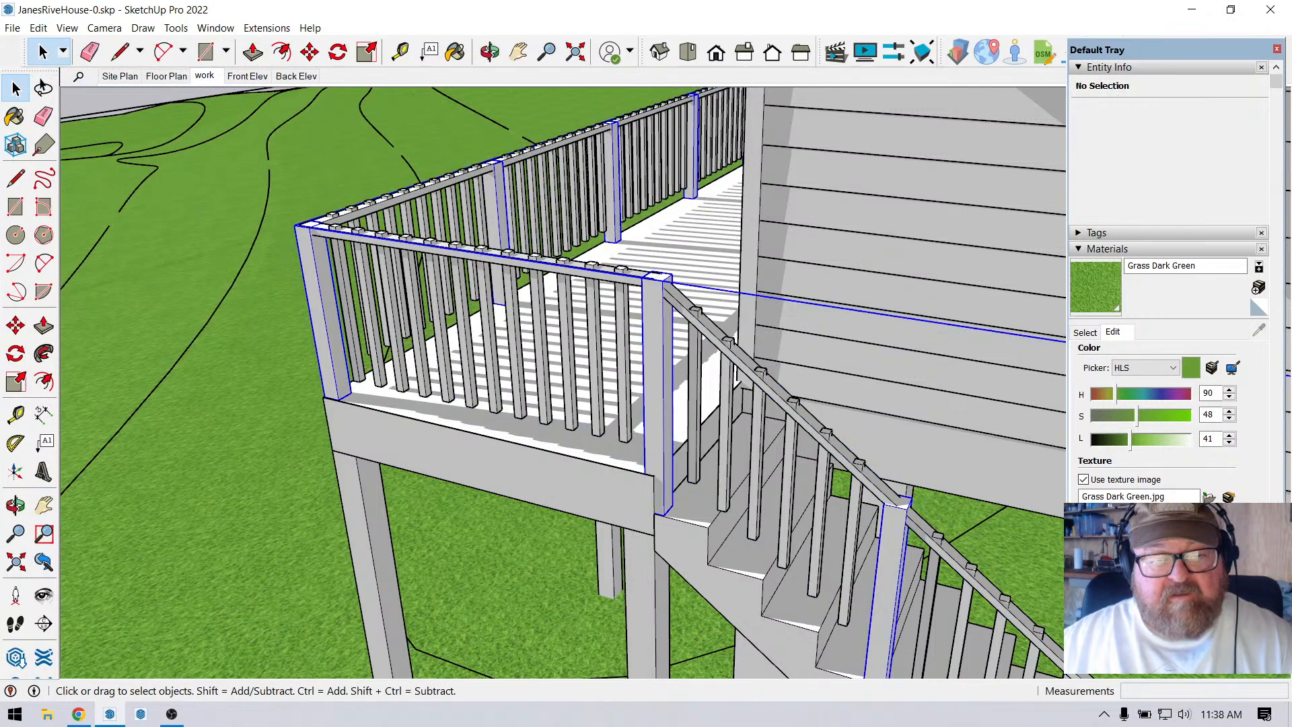
click(623, 357)
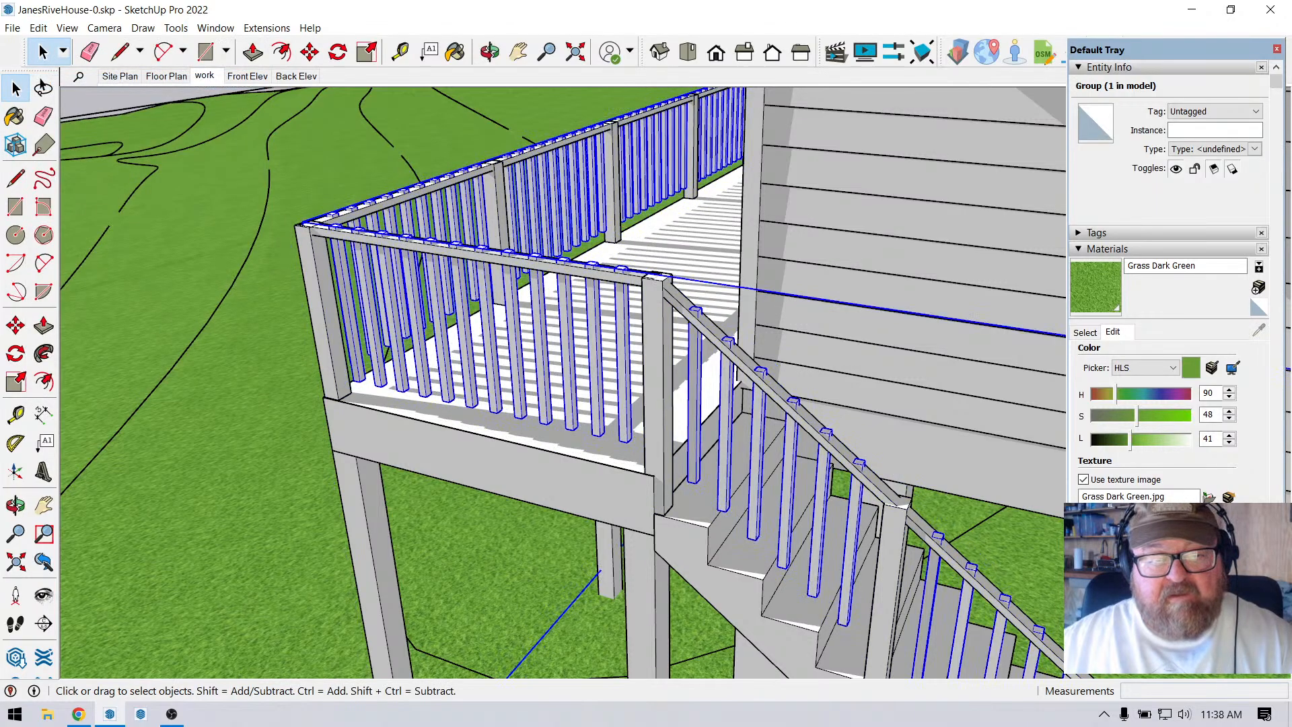
double_click(656, 367)
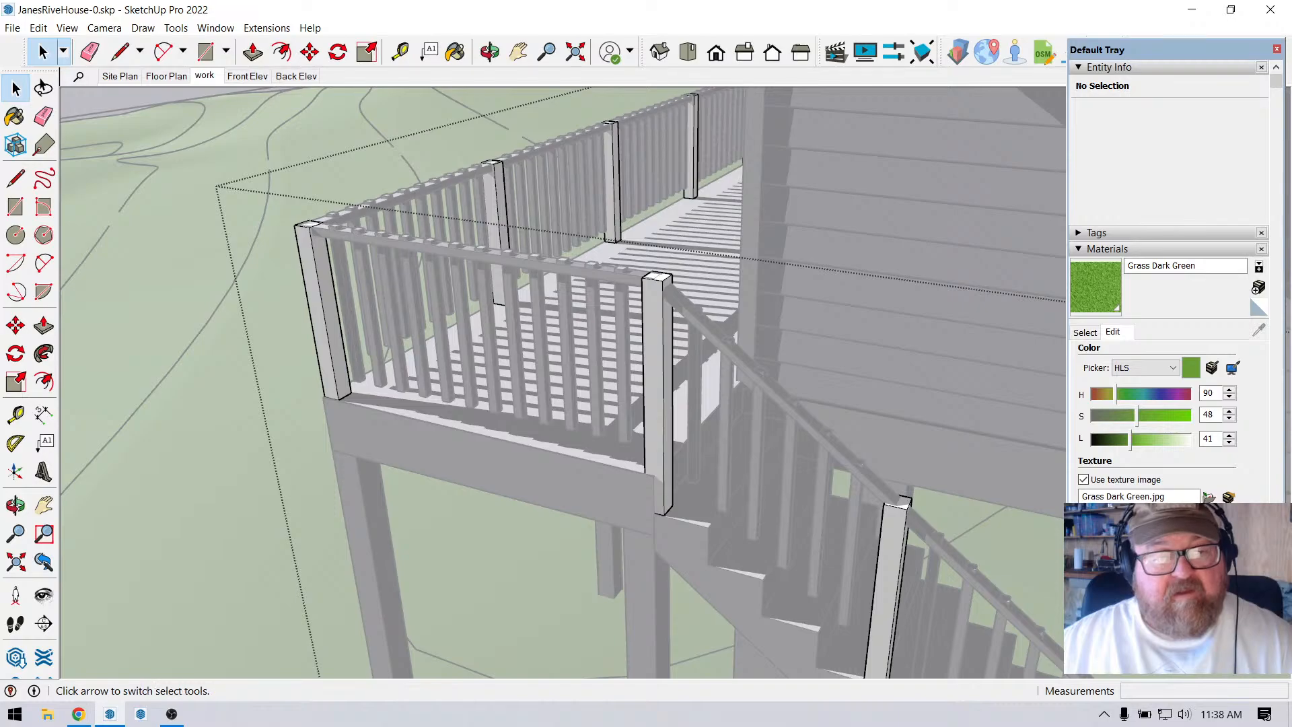
key(Escape)
scroll(286, 262, down, 4)
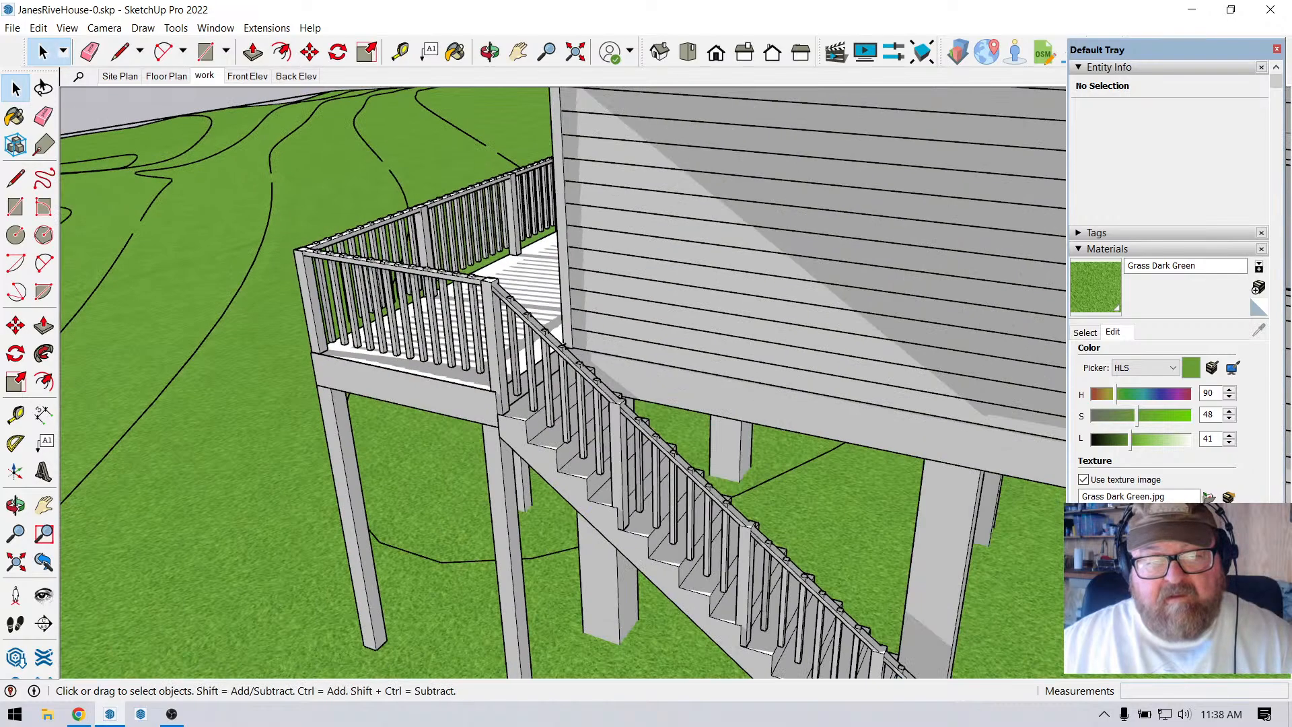
Open the combined rail group to check its top and bottom rails, and close it again.
scroll(329, 356, up, 4)
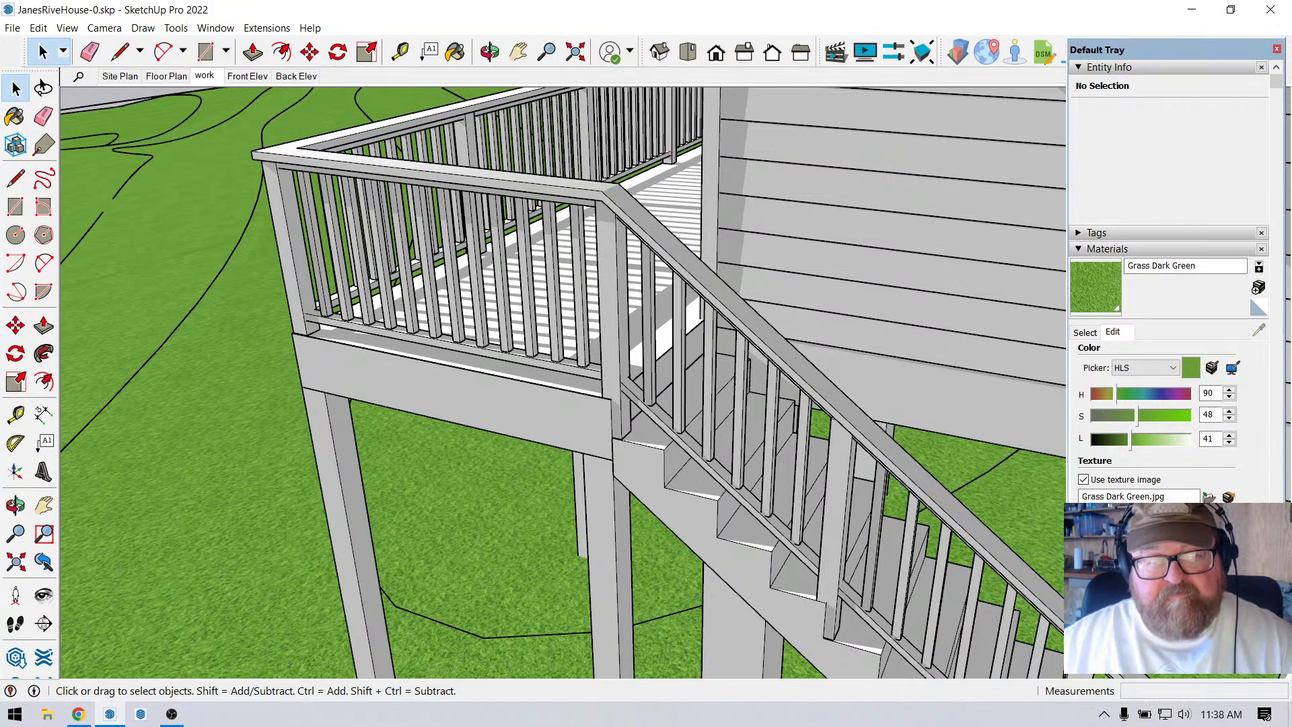
click(431, 168)
double_click(431, 169)
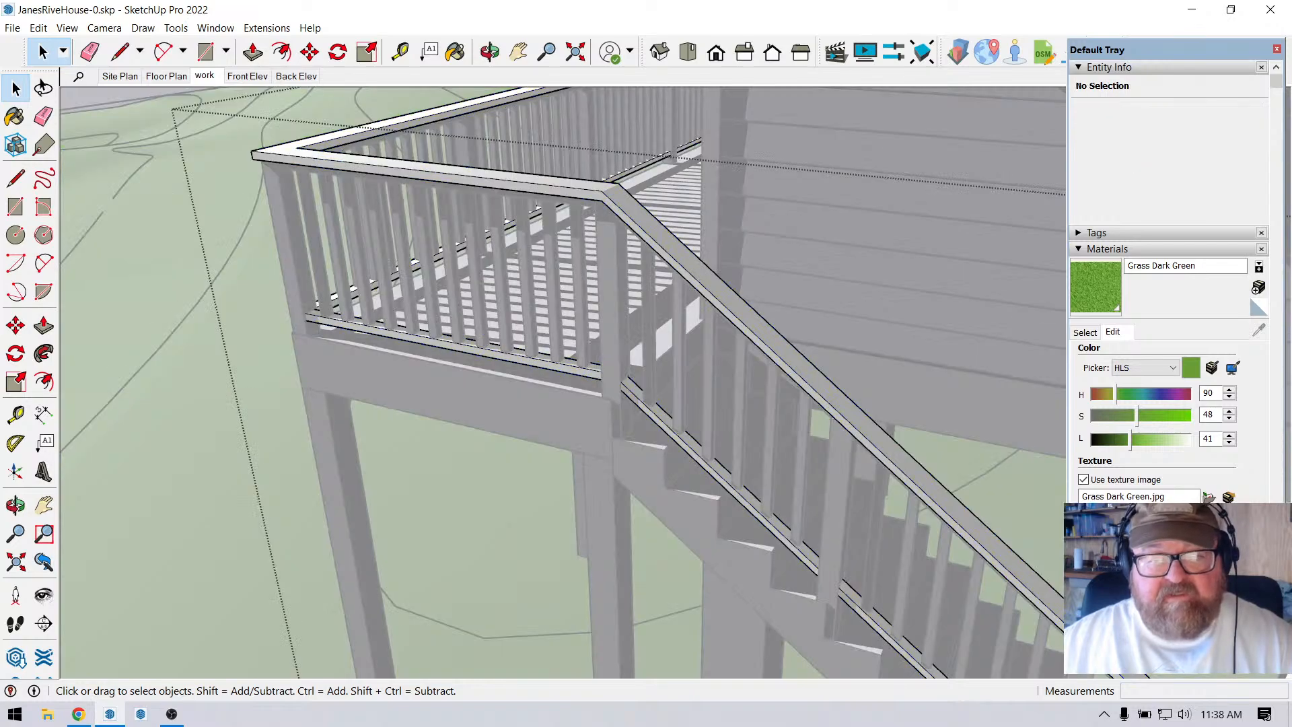
key(Escape)
Select the remaining rail under the handrail together with the baluster and post groups, and cut all three groups.
scroll(276, 214, up, 2)
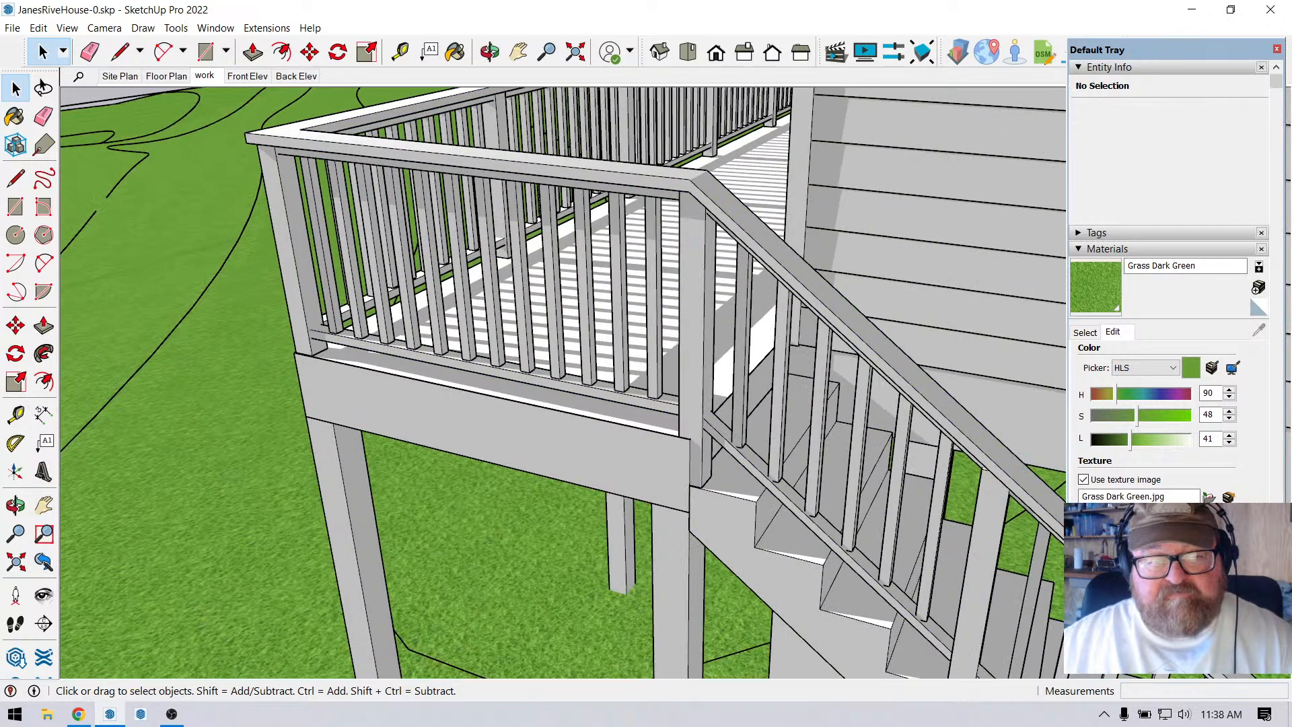
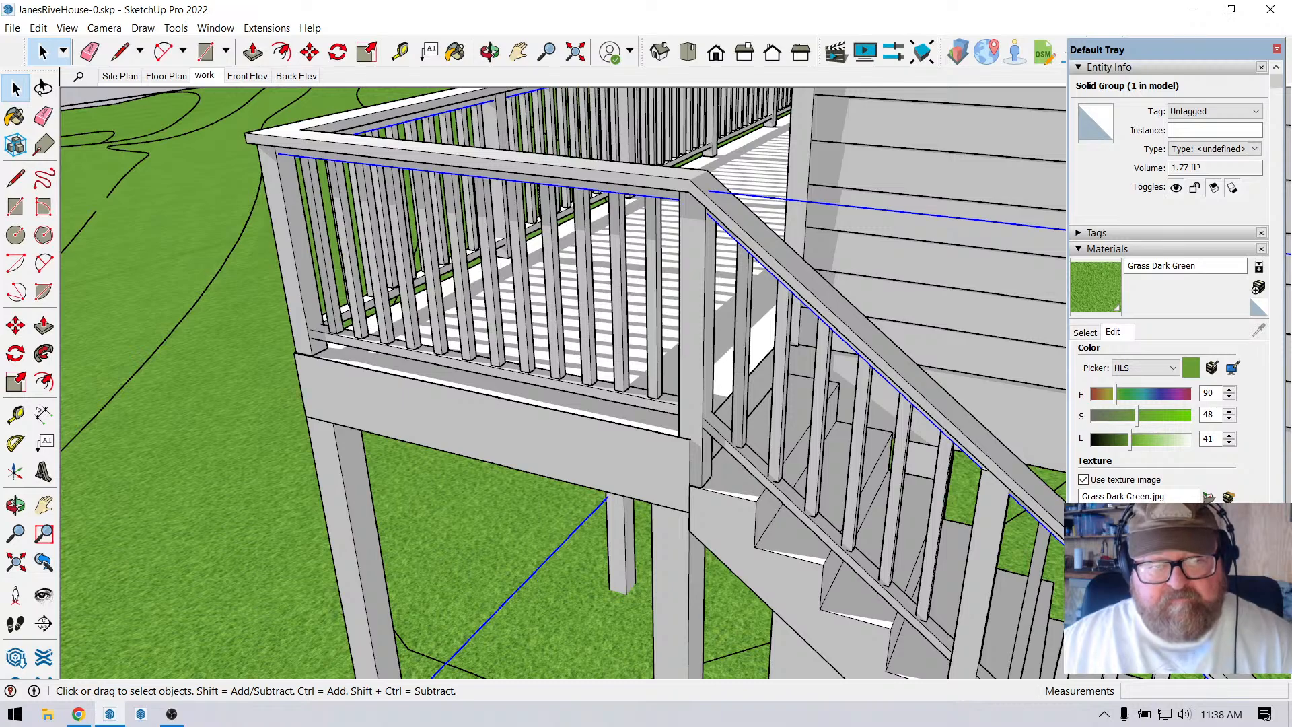
shift+click(313, 215)
shift+click(283, 218)
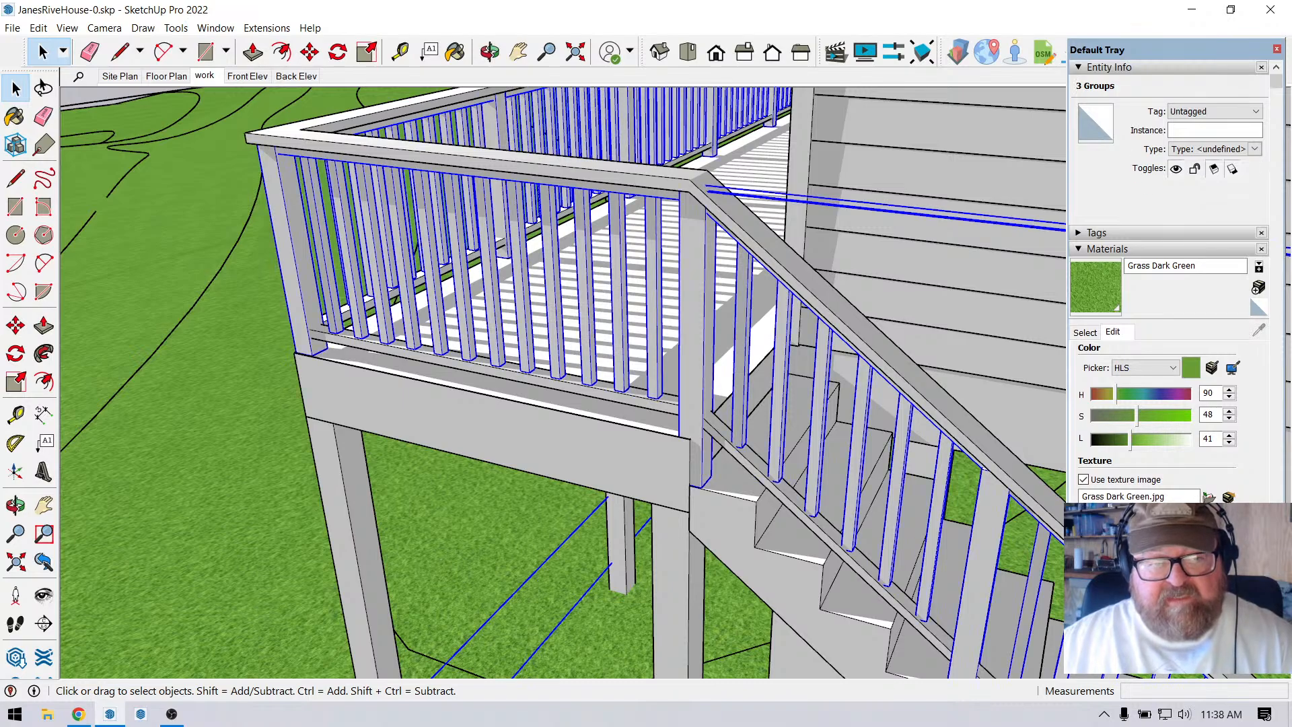
click(37, 27)
click(61, 83)
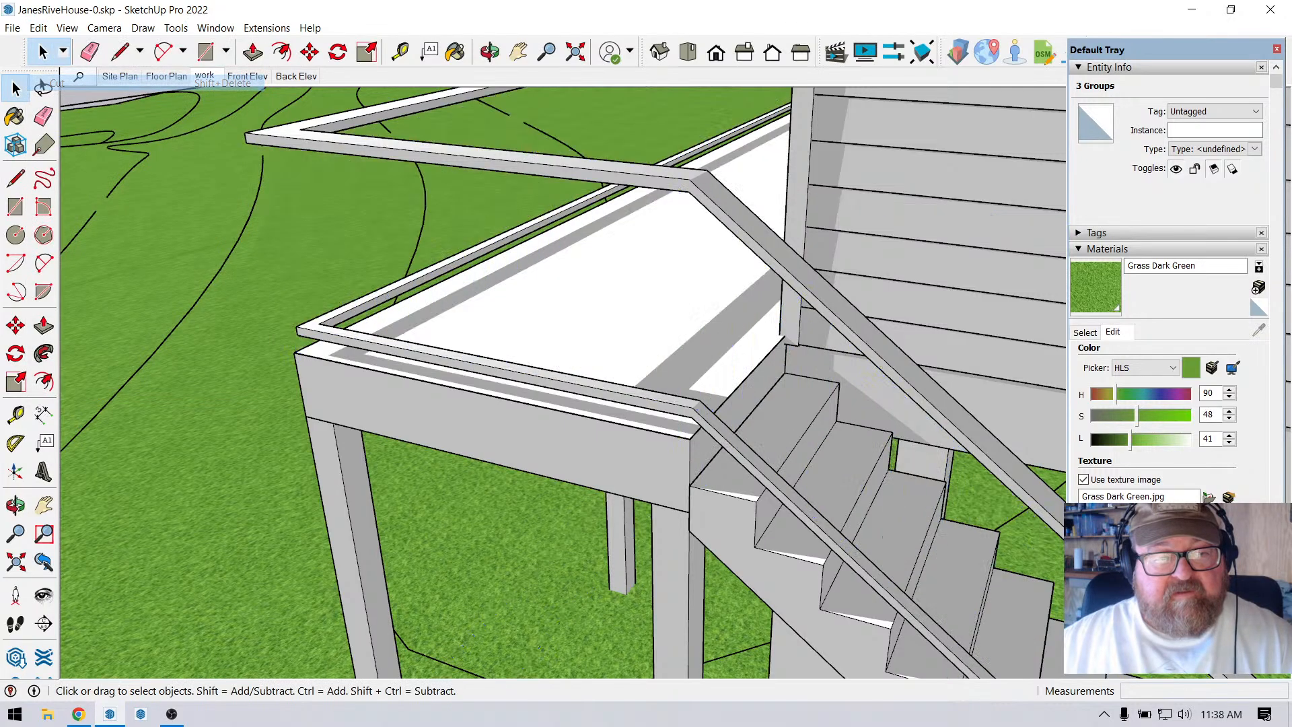
Open the railing group and paste the three cut groups in place inside it.
double_click(302, 140)
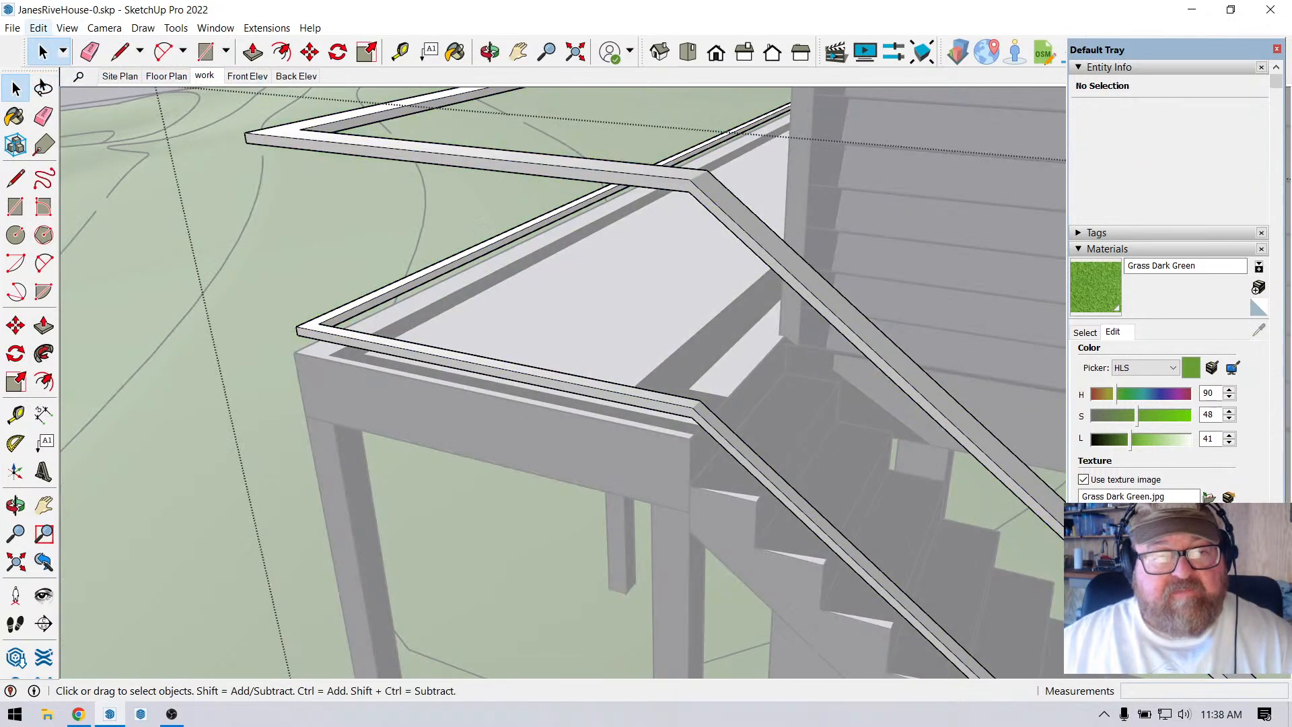
click(37, 27)
click(60, 126)
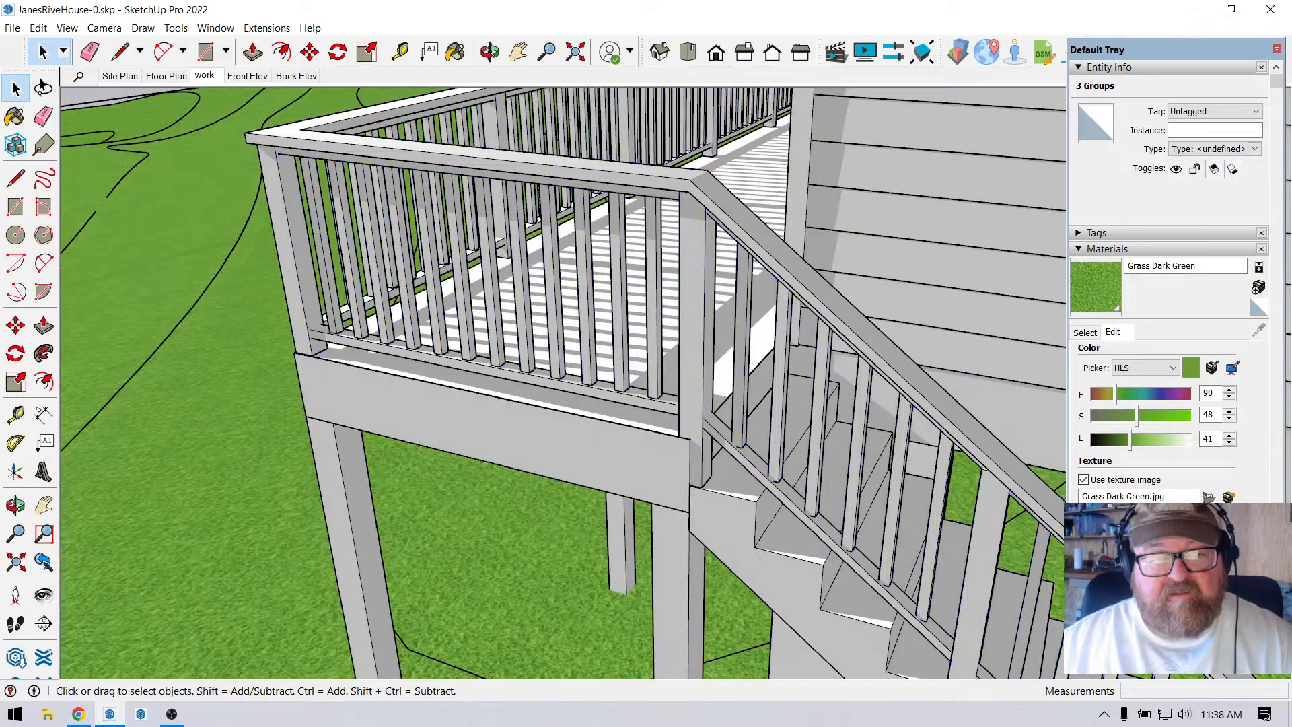
Move the merged railing group about 59' 8" along the red axis from the bare deck to beside the deck on the opposite side.
click(273, 156)
scroll(256, 178, down, 9)
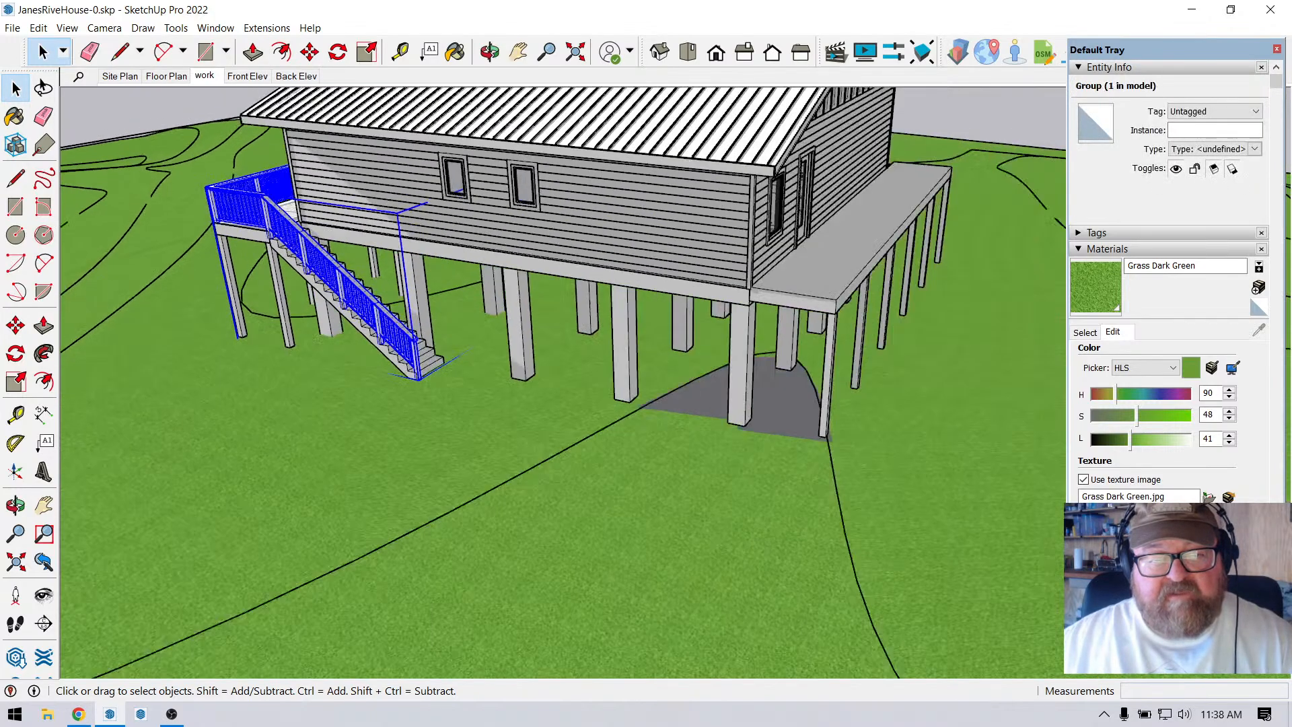
click(310, 51)
click(202, 346)
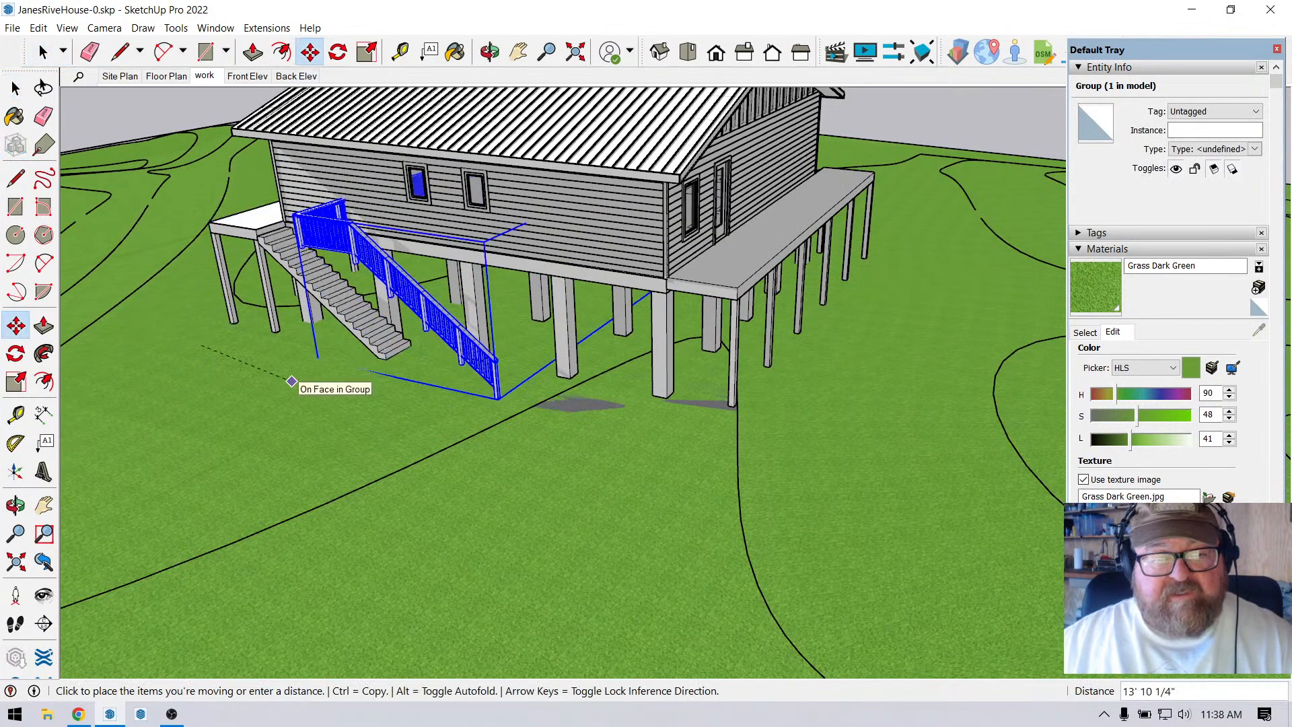
scroll(291, 381, down, 6)
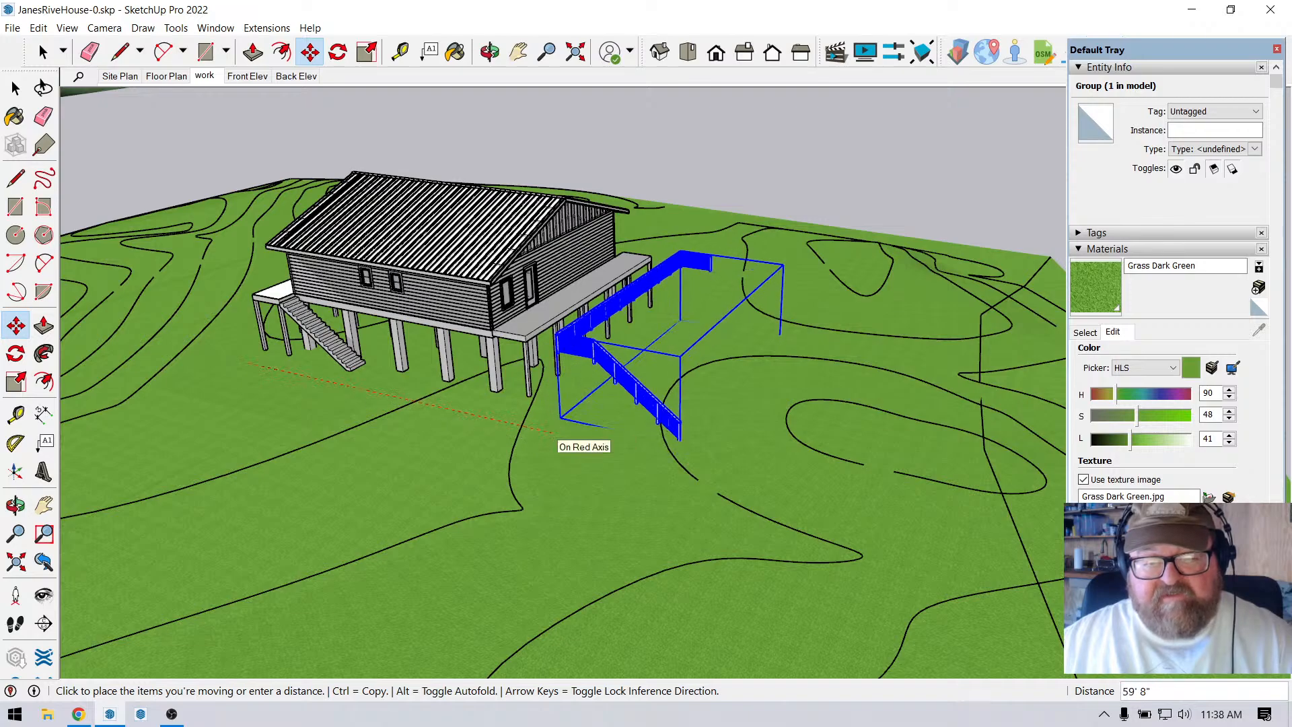
click(556, 433)
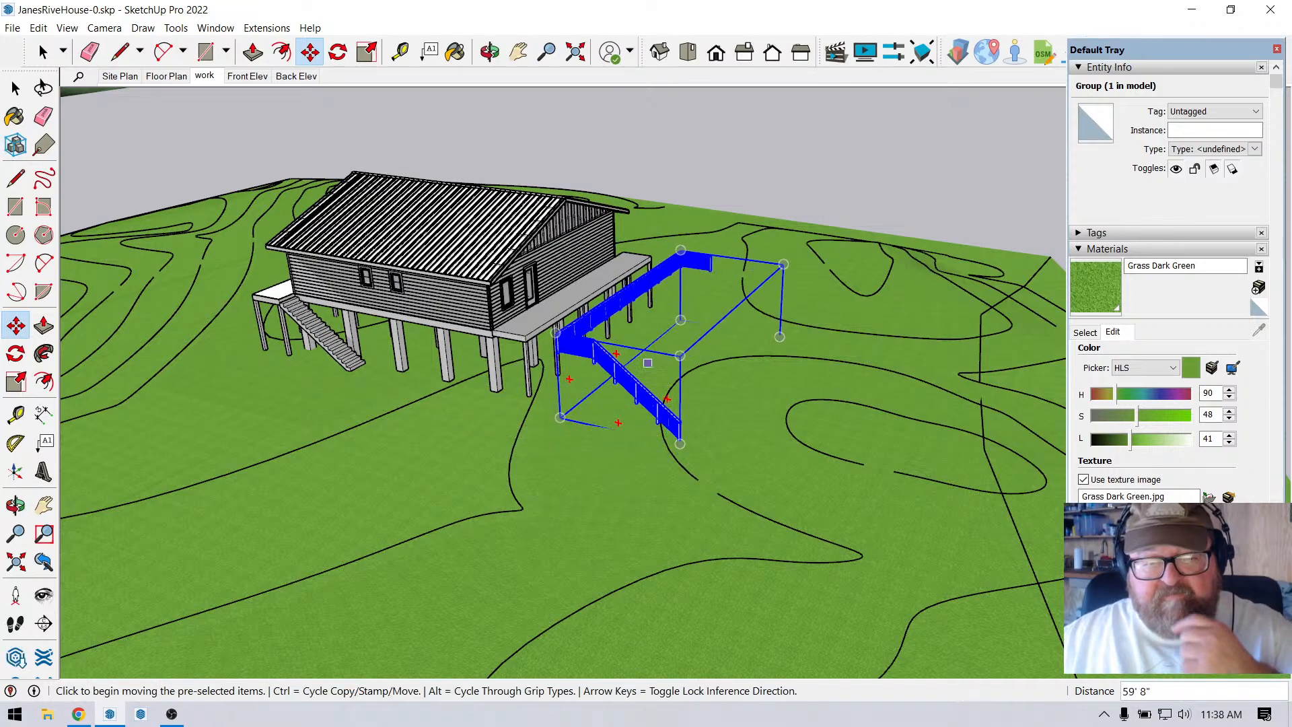
Rotate the railing group 180 degrees horizontally about a point on the deck's floor.
scroll(648, 359, up, 3)
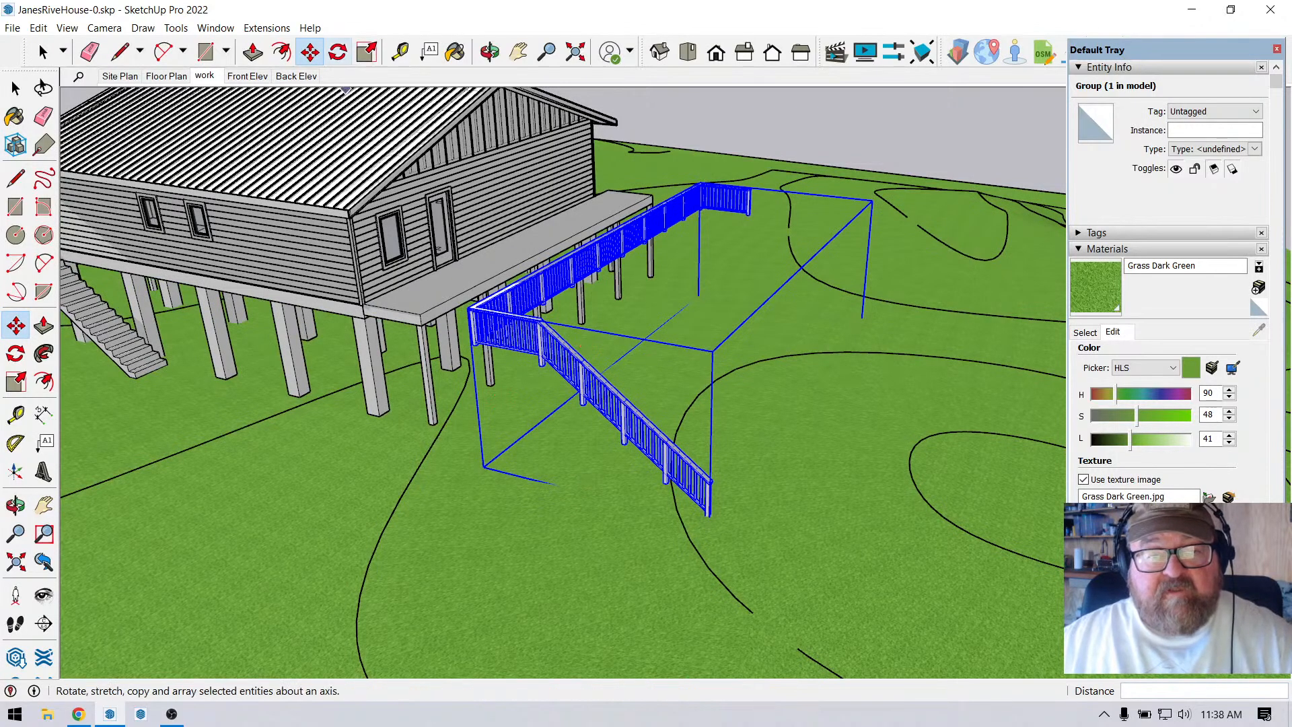
click(339, 54)
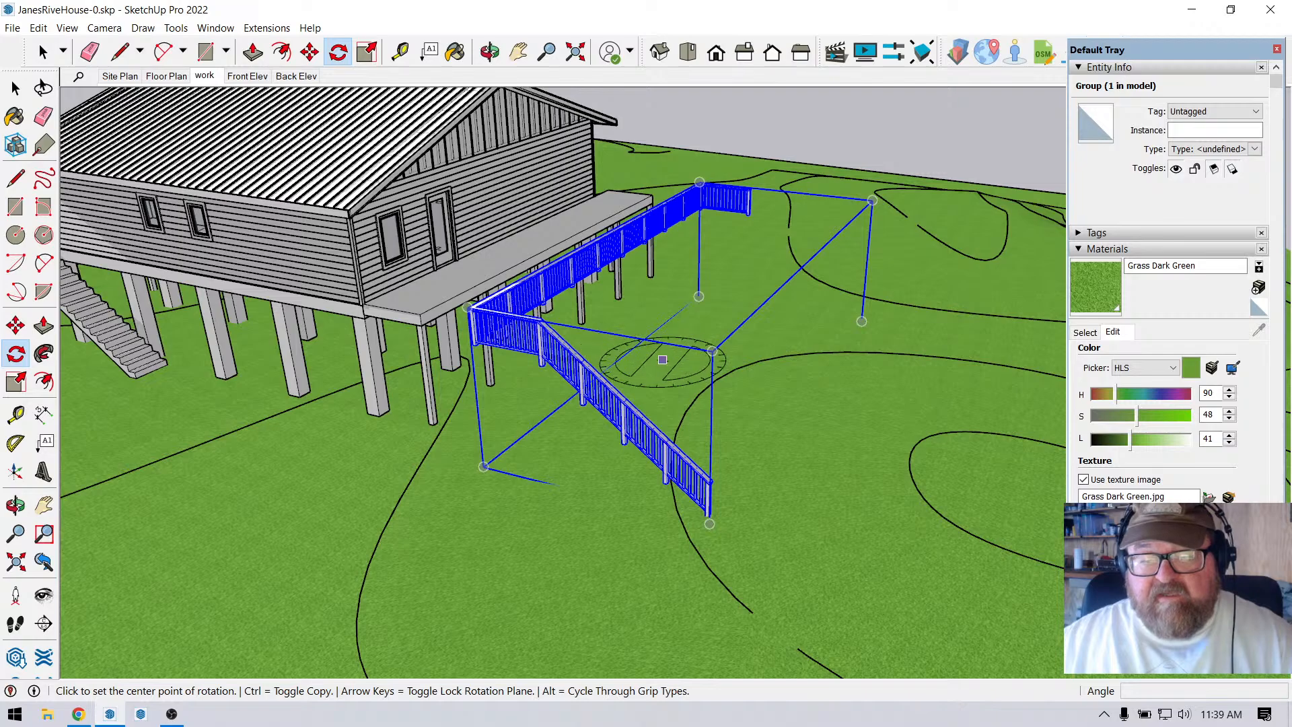
click(663, 360)
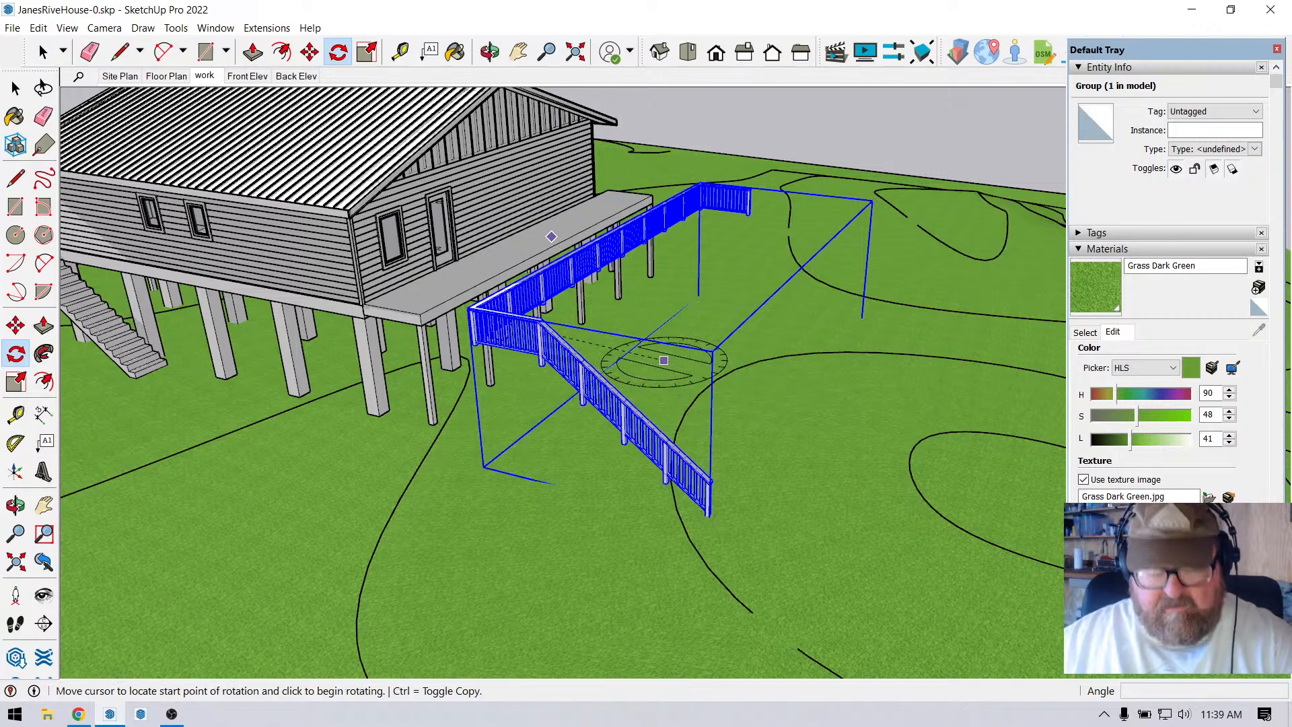
key(Escape)
click(523, 240)
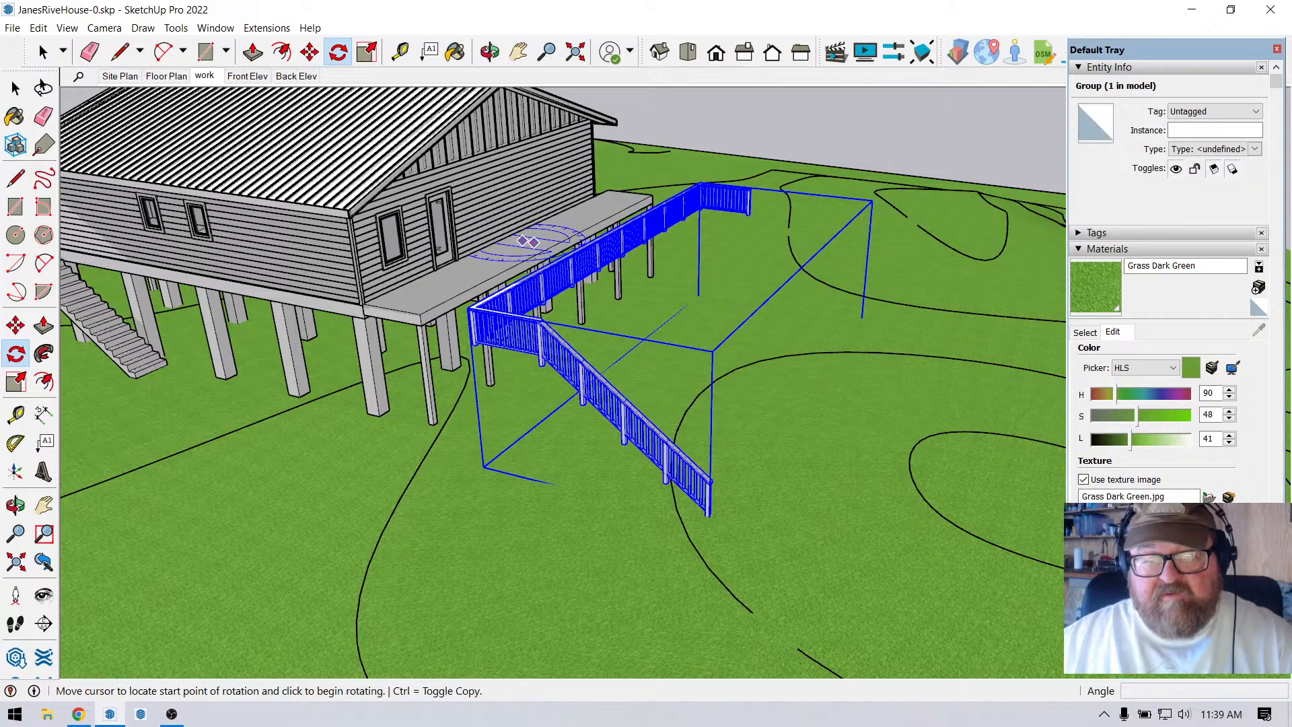
click(543, 250)
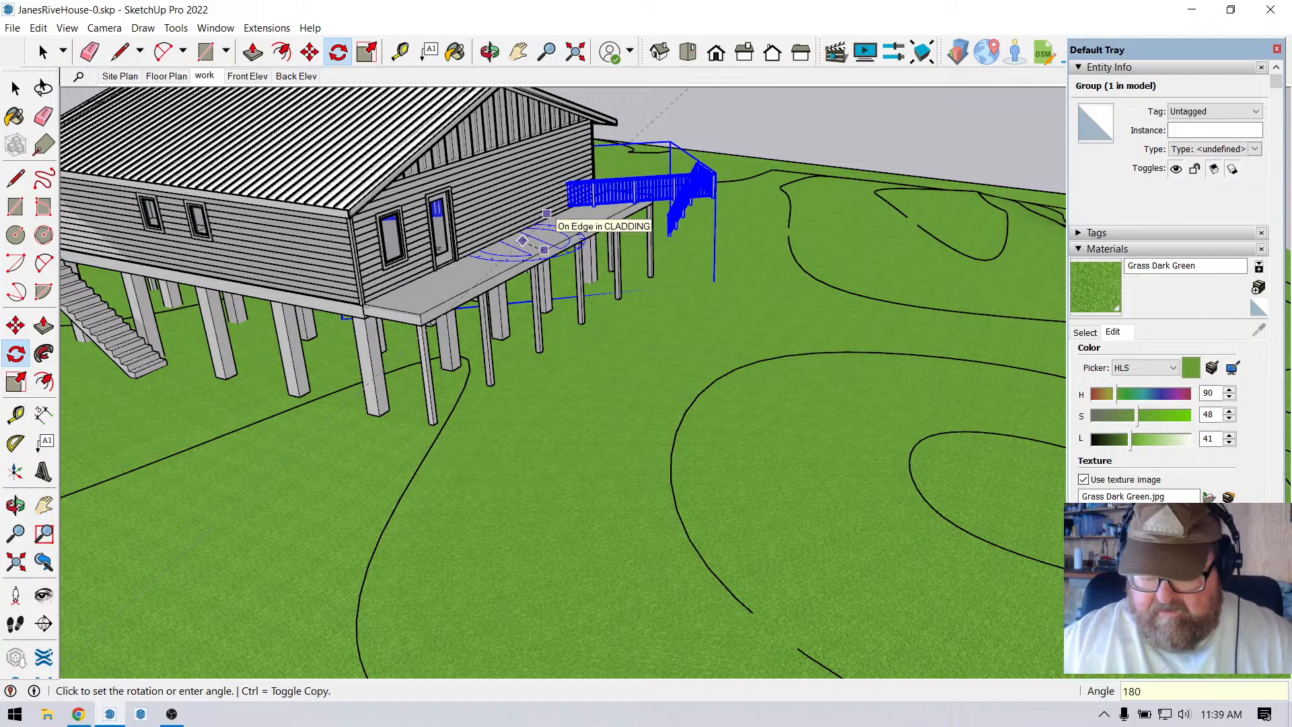
key(Return)
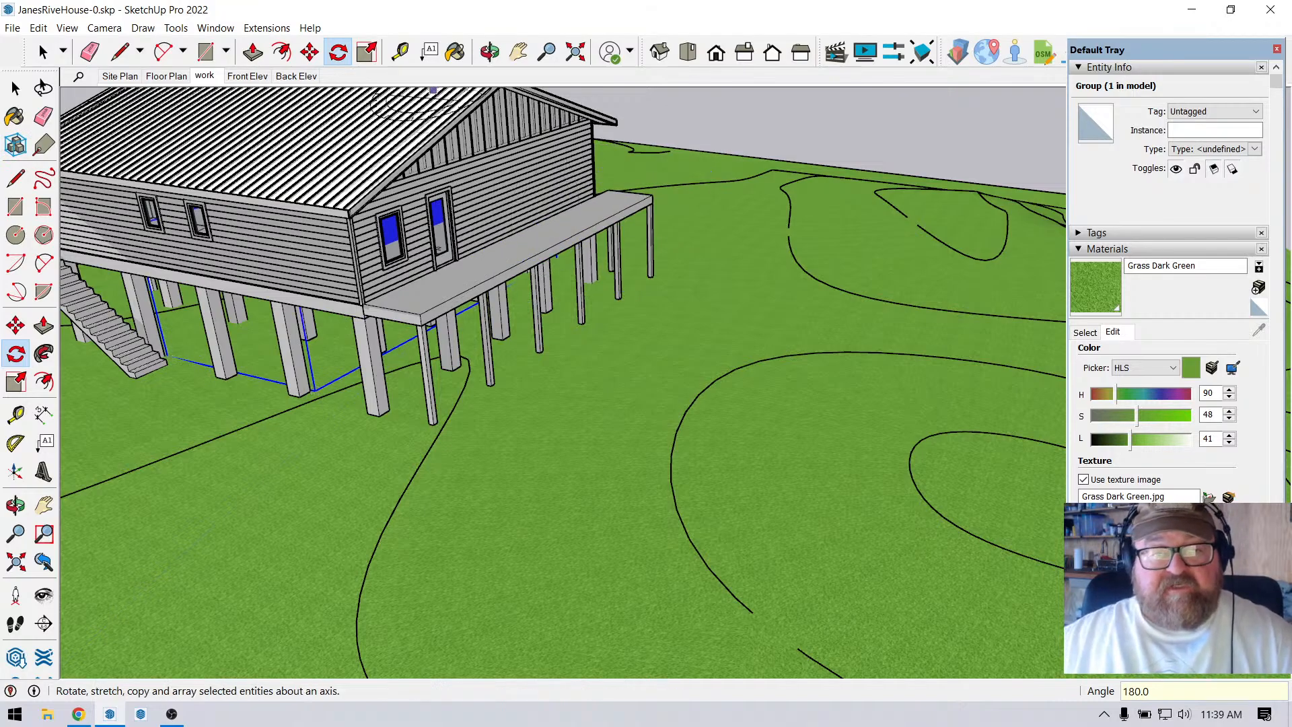
Move the rotated railing group along the red axis out of the house and over the deck's edge.
click(15, 325)
scroll(546, 214, down, 2)
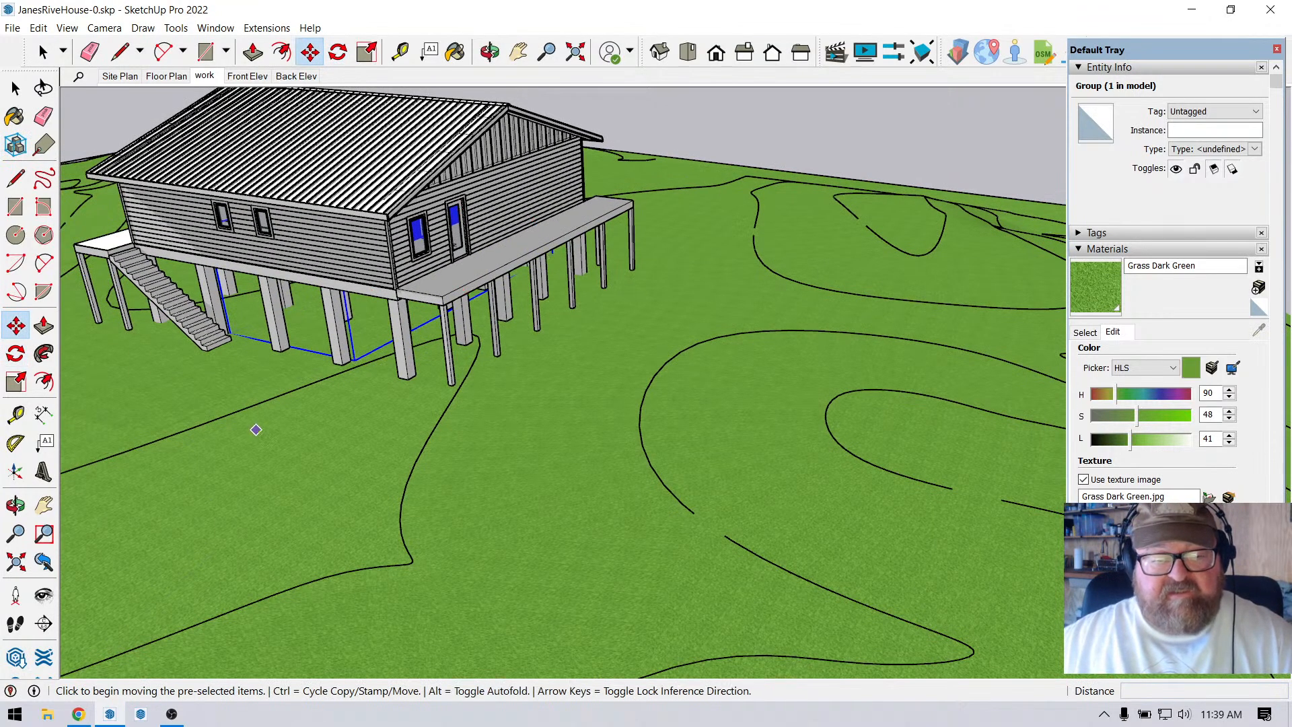
click(278, 412)
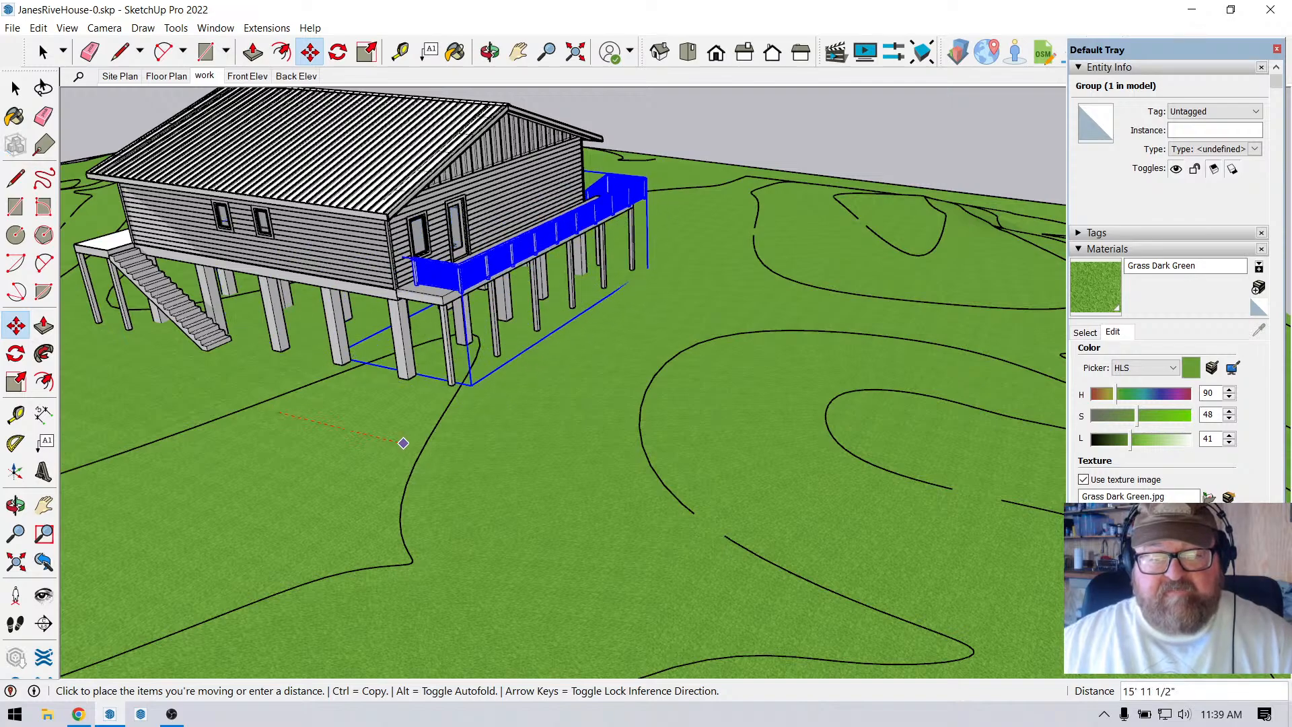
click(397, 438)
Move the railing group by the base corner of its corner post onto the deck's near top corner.
scroll(444, 364, up, 4)
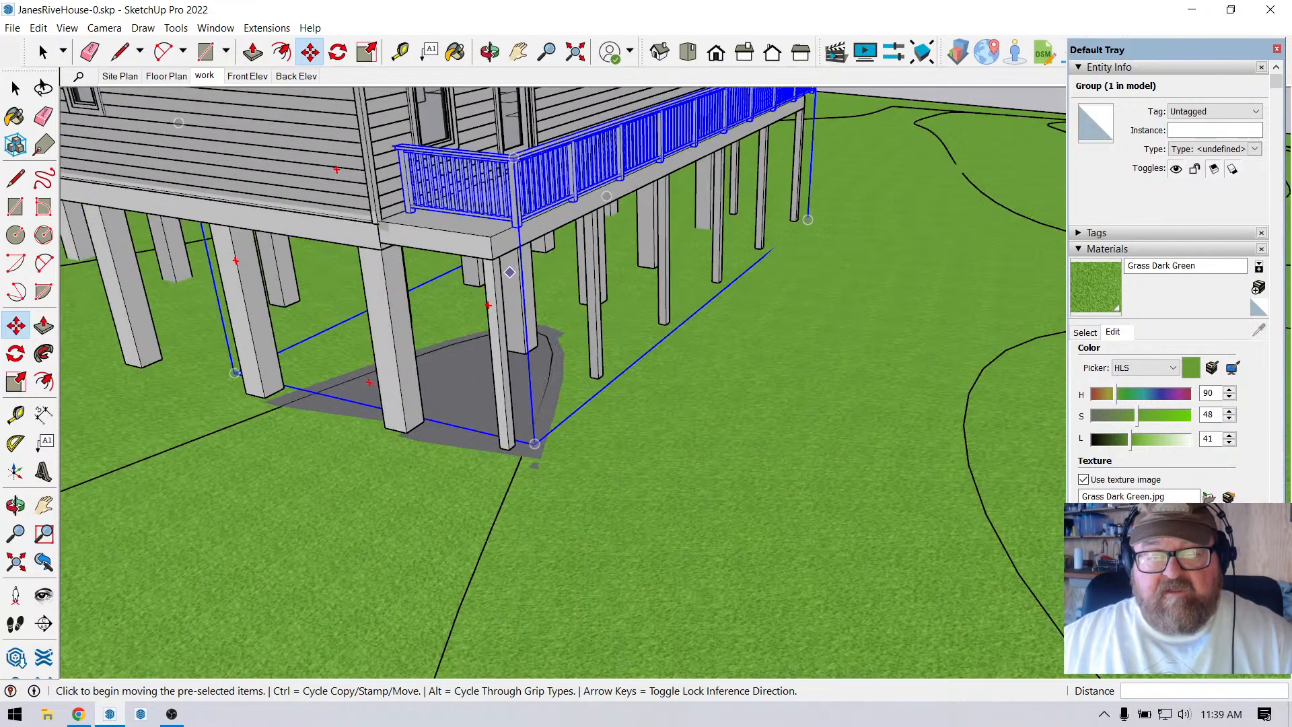
scroll(470, 377, up, 5)
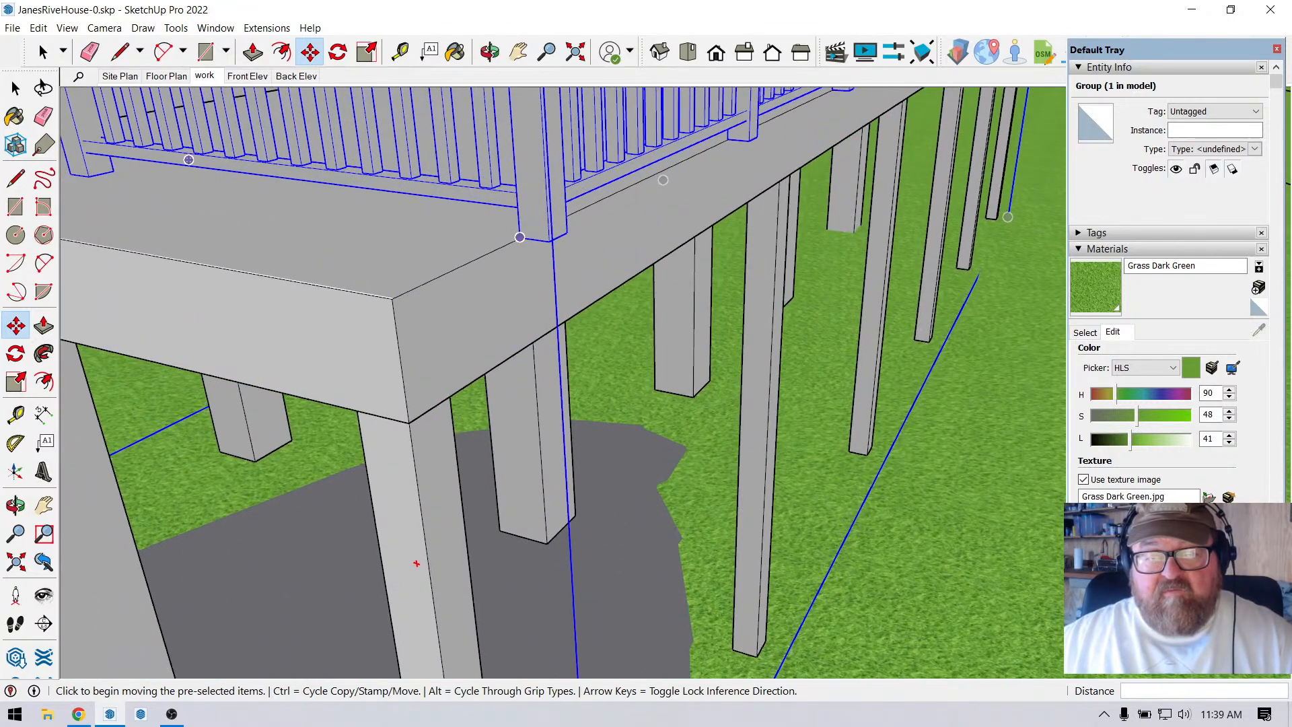
click(549, 241)
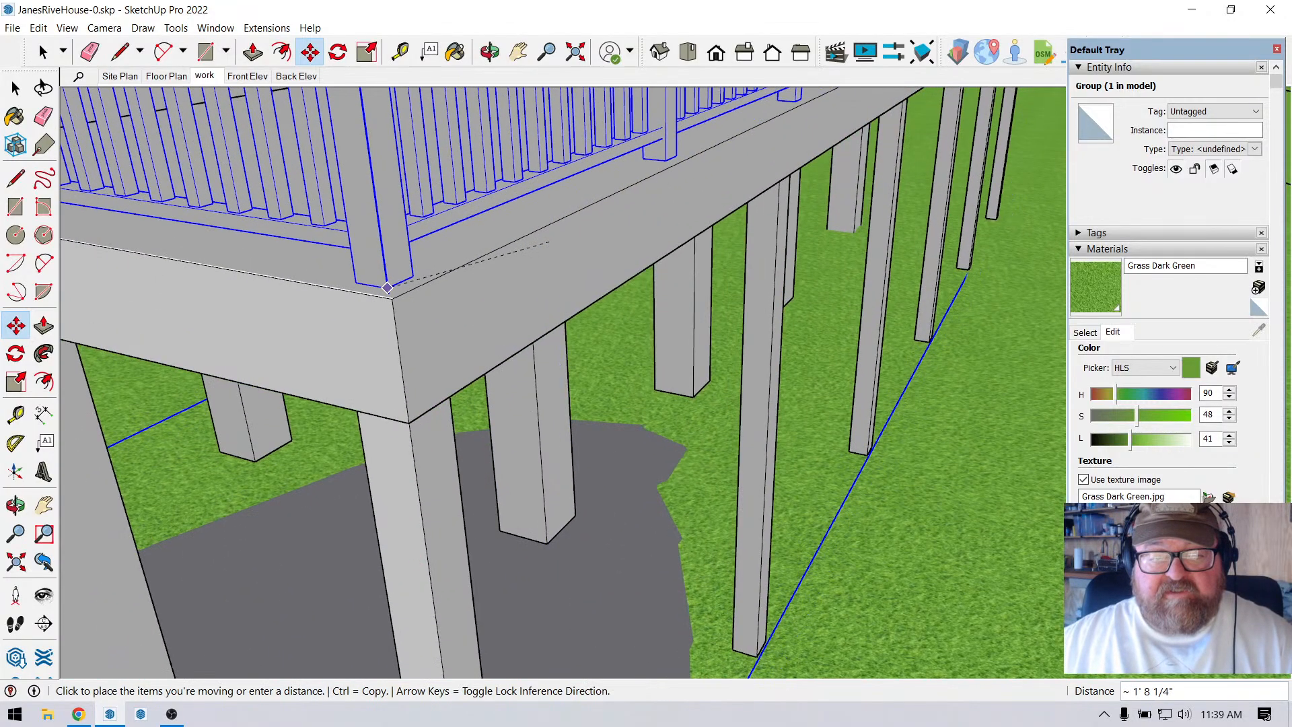
click(391, 298)
scroll(471, 410, down, 5)
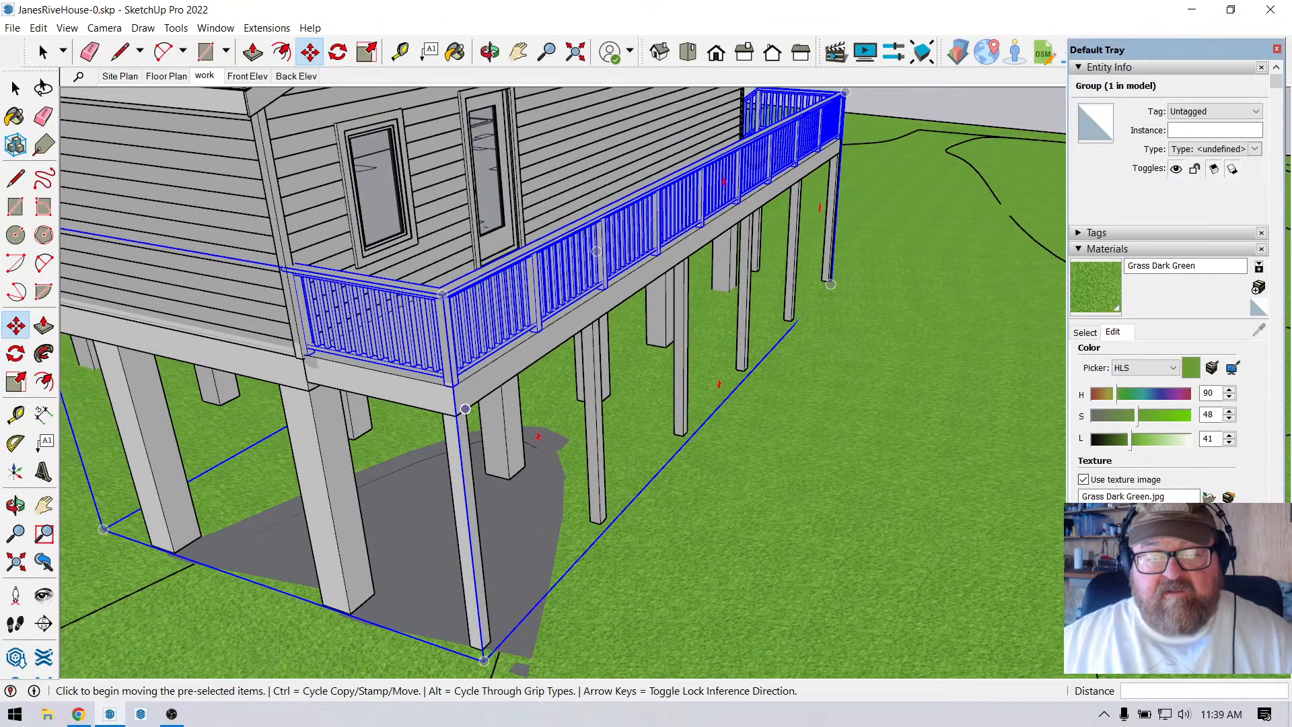
scroll(361, 319, up, 2)
scroll(373, 318, down, 3)
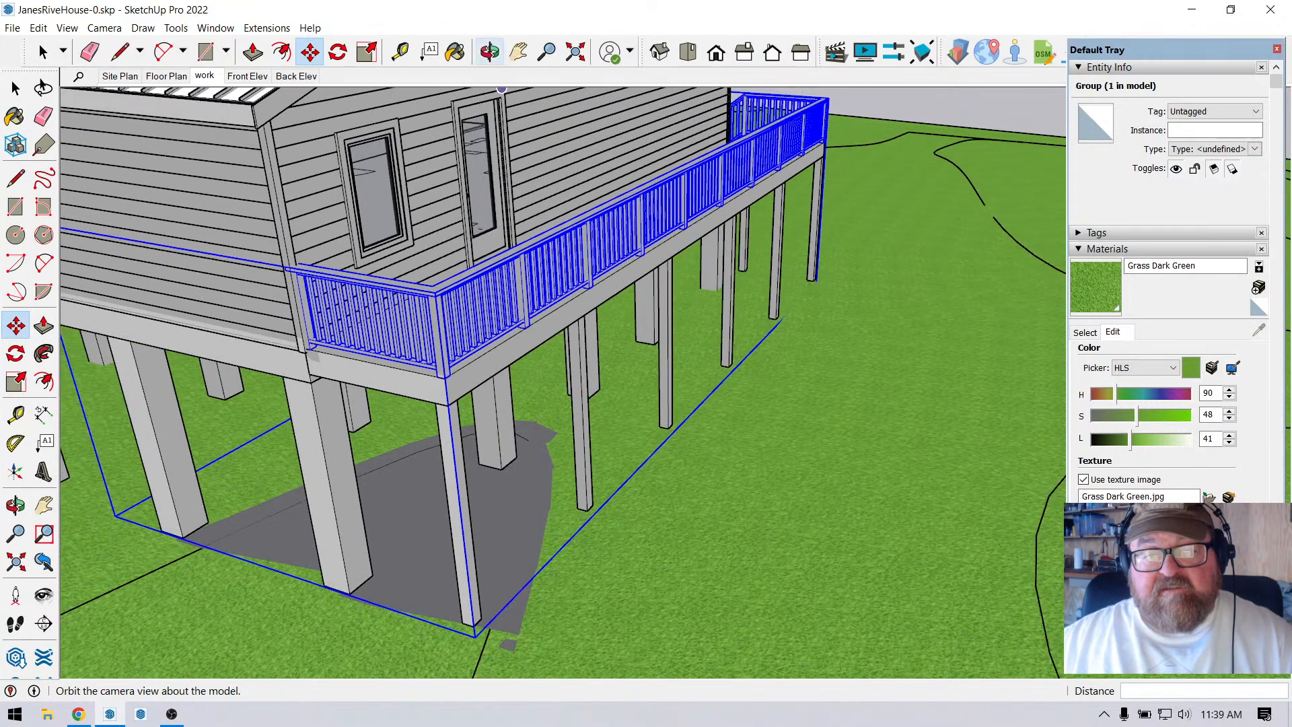
click(490, 52)
click(267, 27)
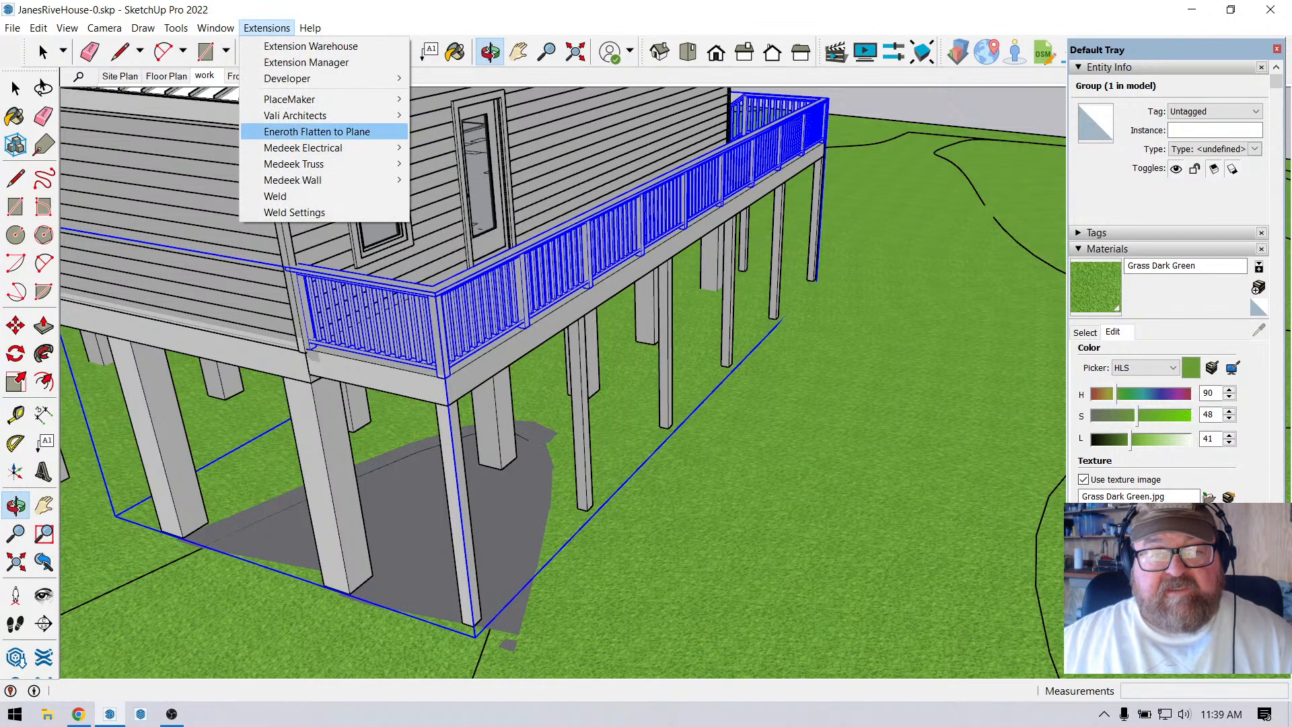
mouse_move(303, 148)
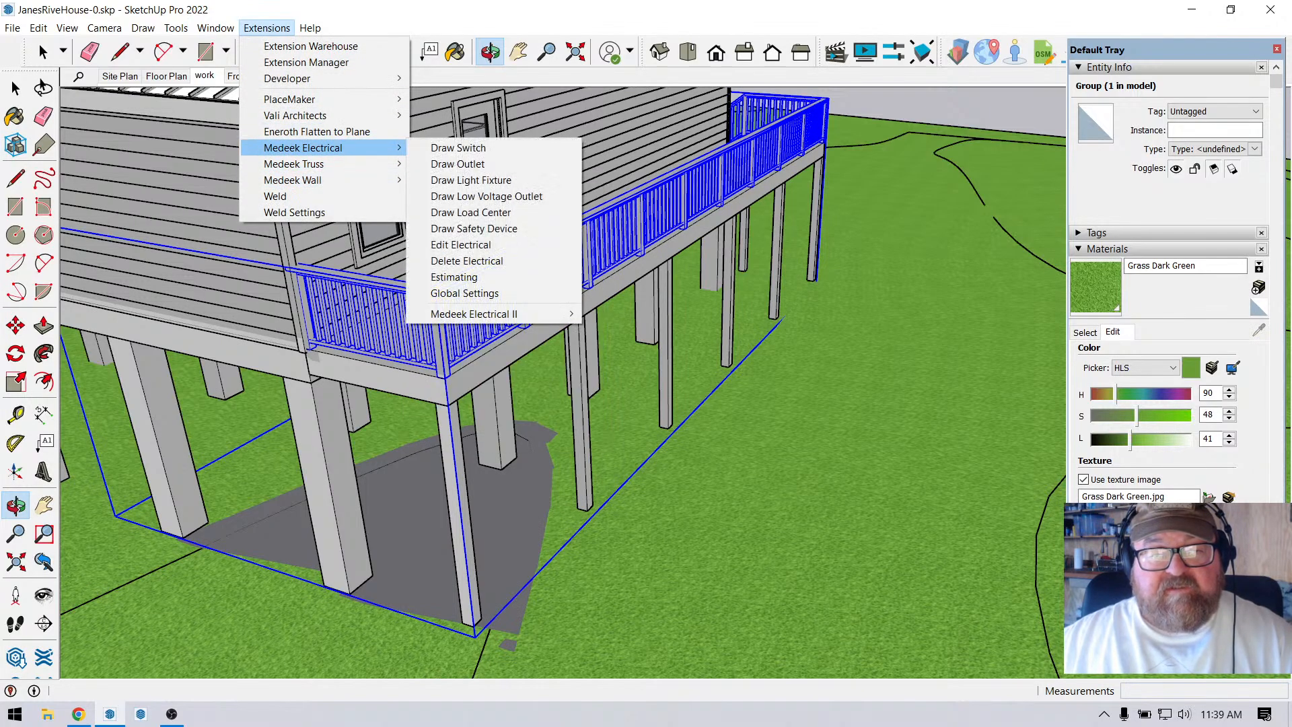
click(266, 27)
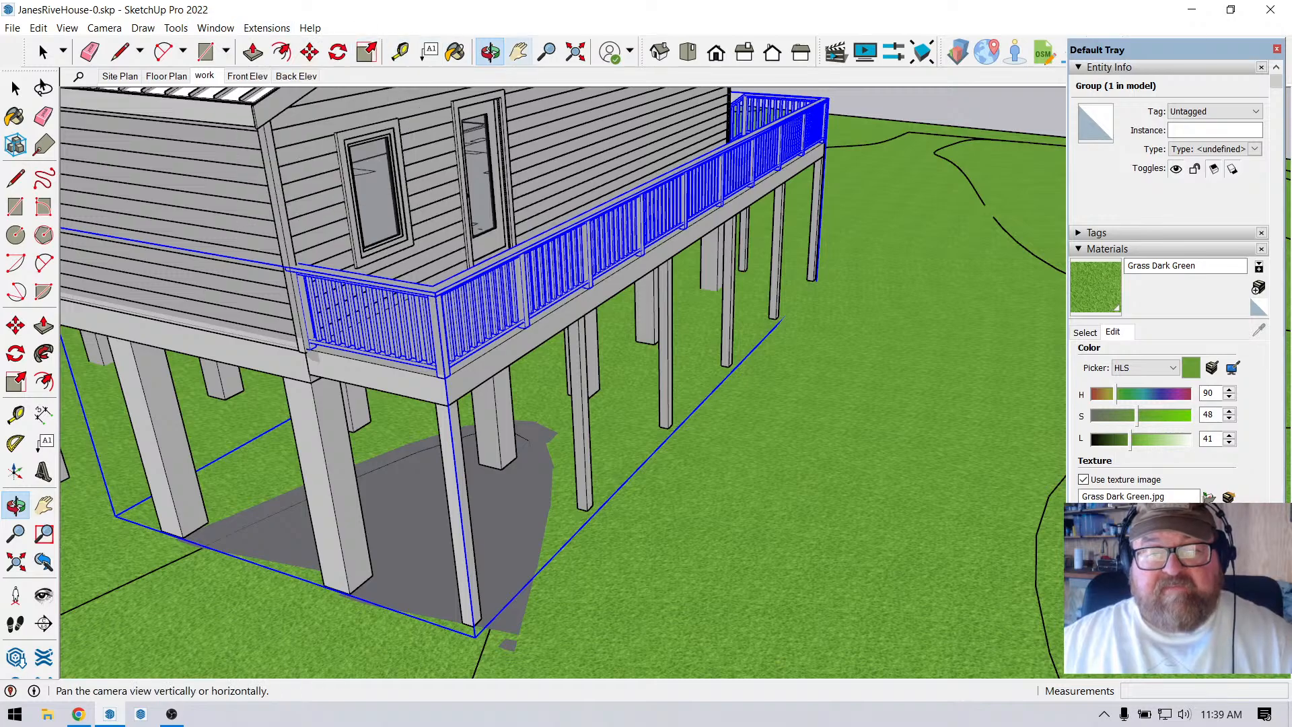
Shift the railing group 1/4" along the deck edge toward the deck's stair-side corner.
mouse_move(511, 269)
middle_down()
mouse_move(458, 296)
mouse_move(16, 263)
middle_up()
scroll(672, 283, up, 3)
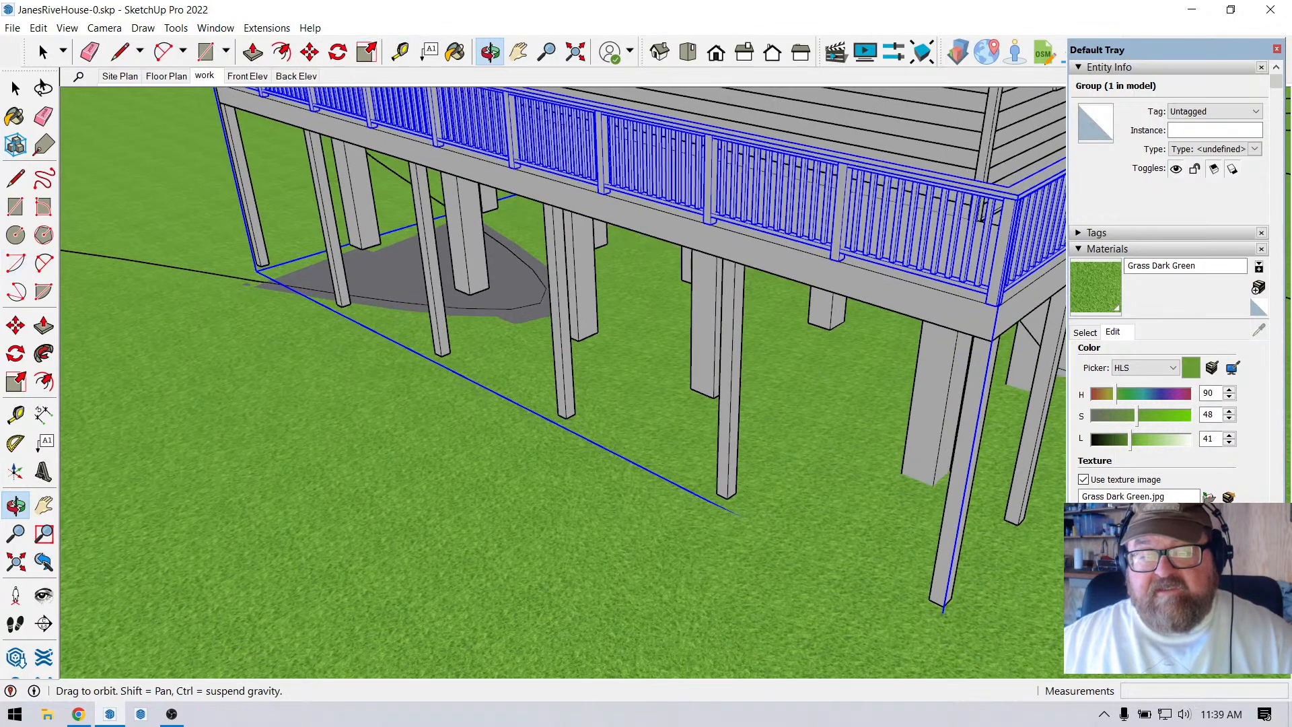
middle_drag(672, 323, 572, 283)
scroll(774, 283, up, 10)
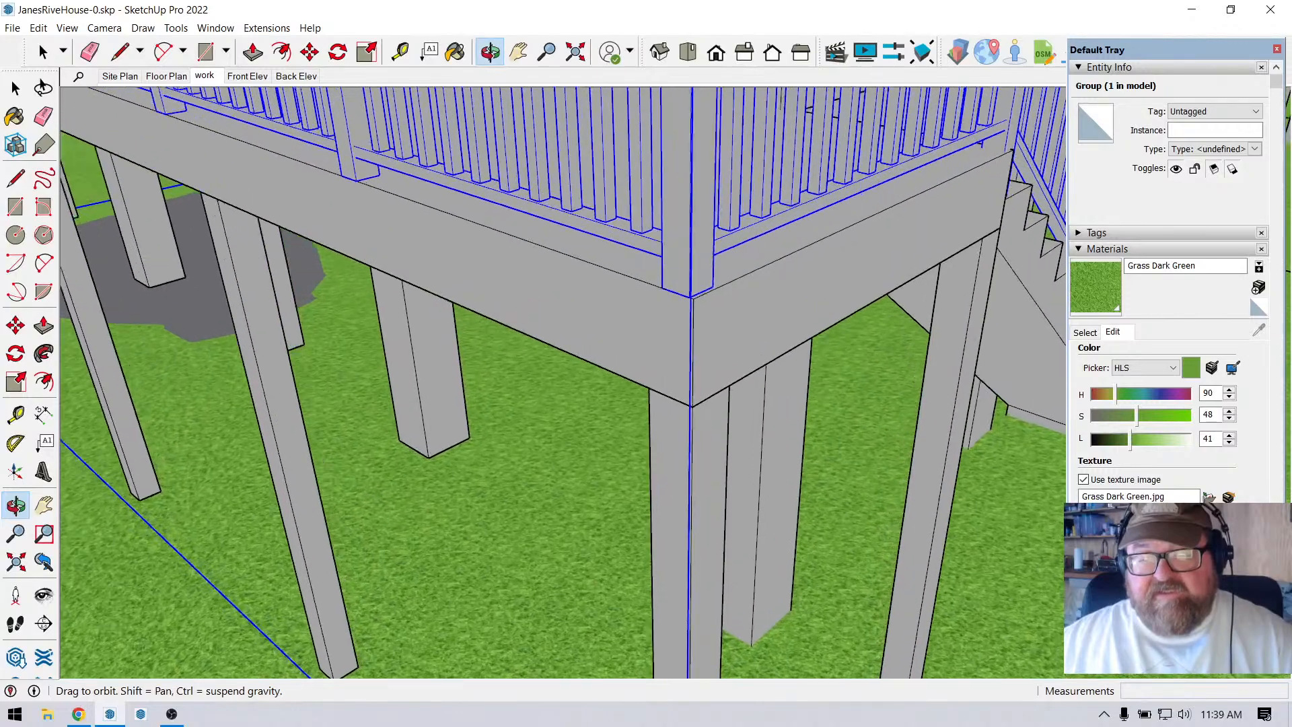
scroll(676, 281, up, 6)
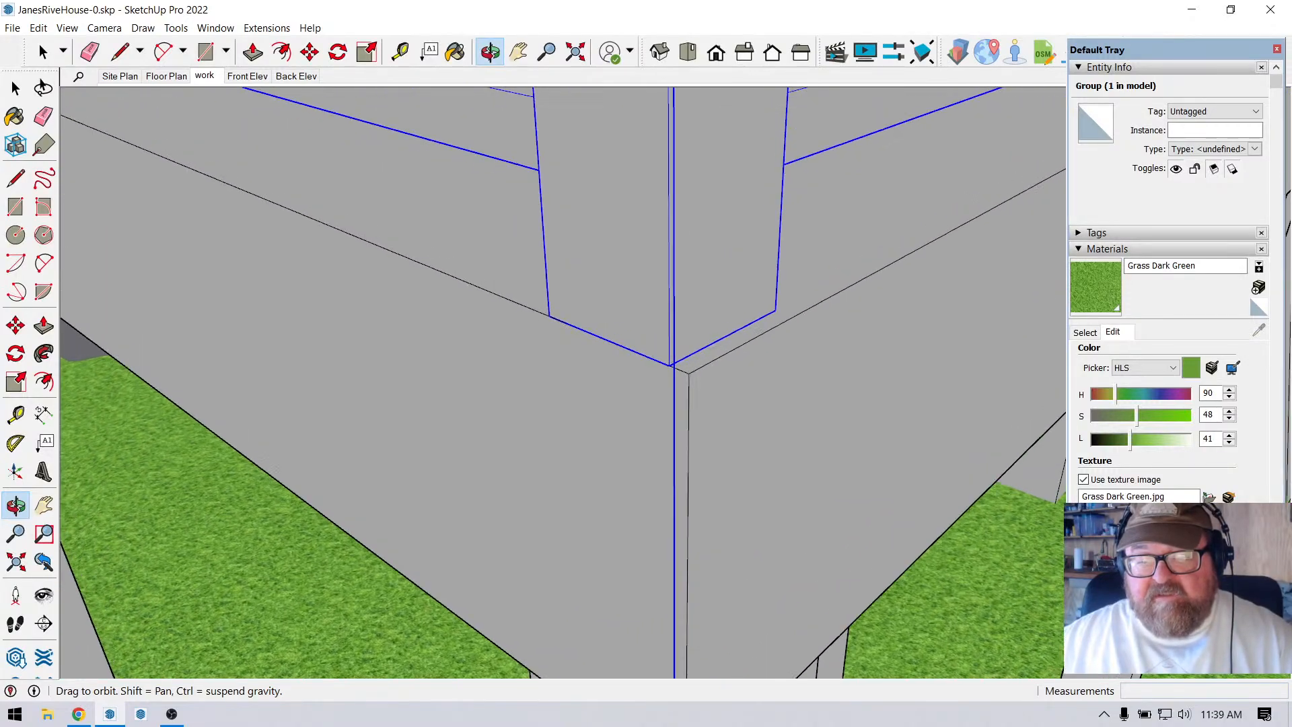
click(310, 52)
scroll(740, 333, up, 3)
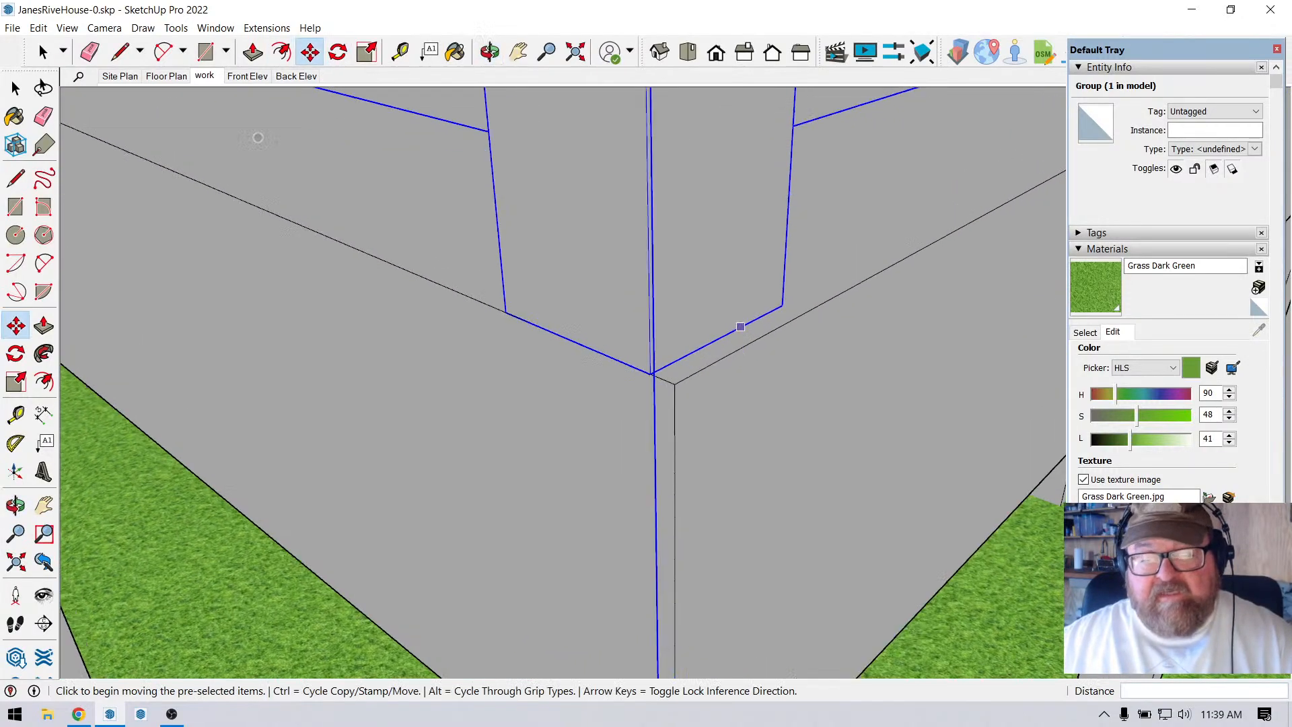
click(638, 379)
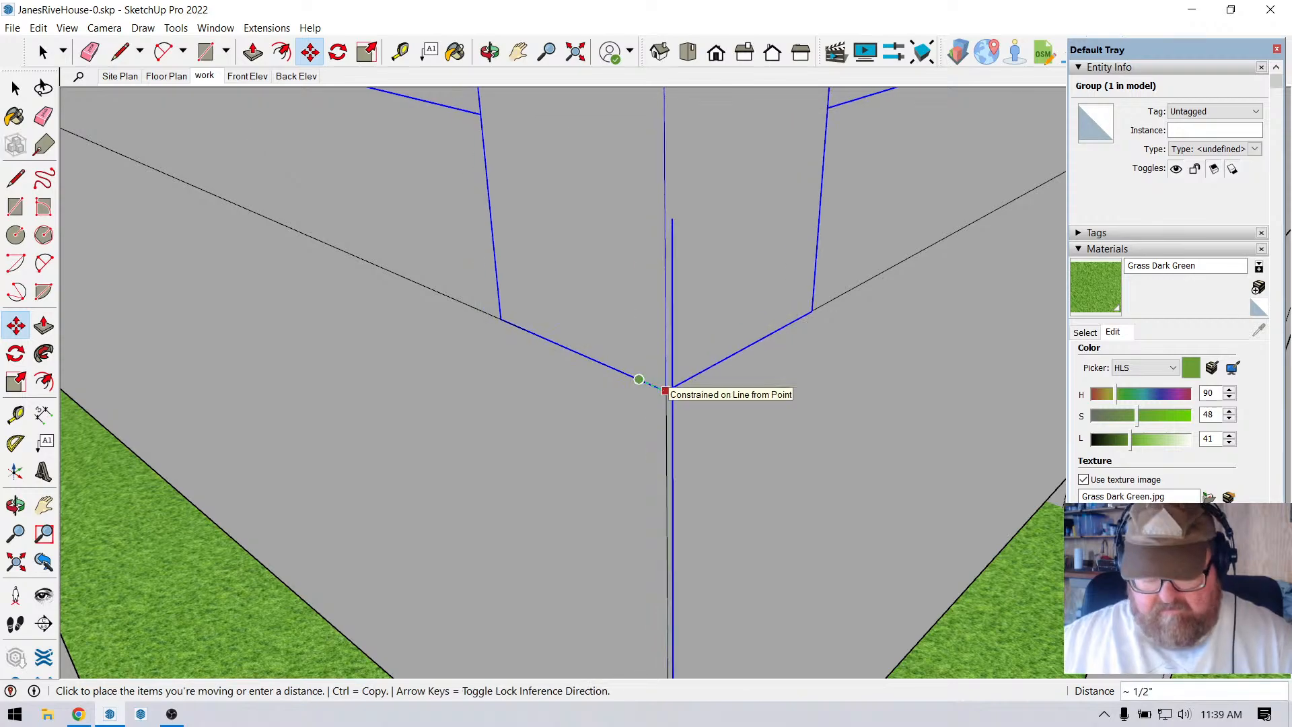
text(1/2)
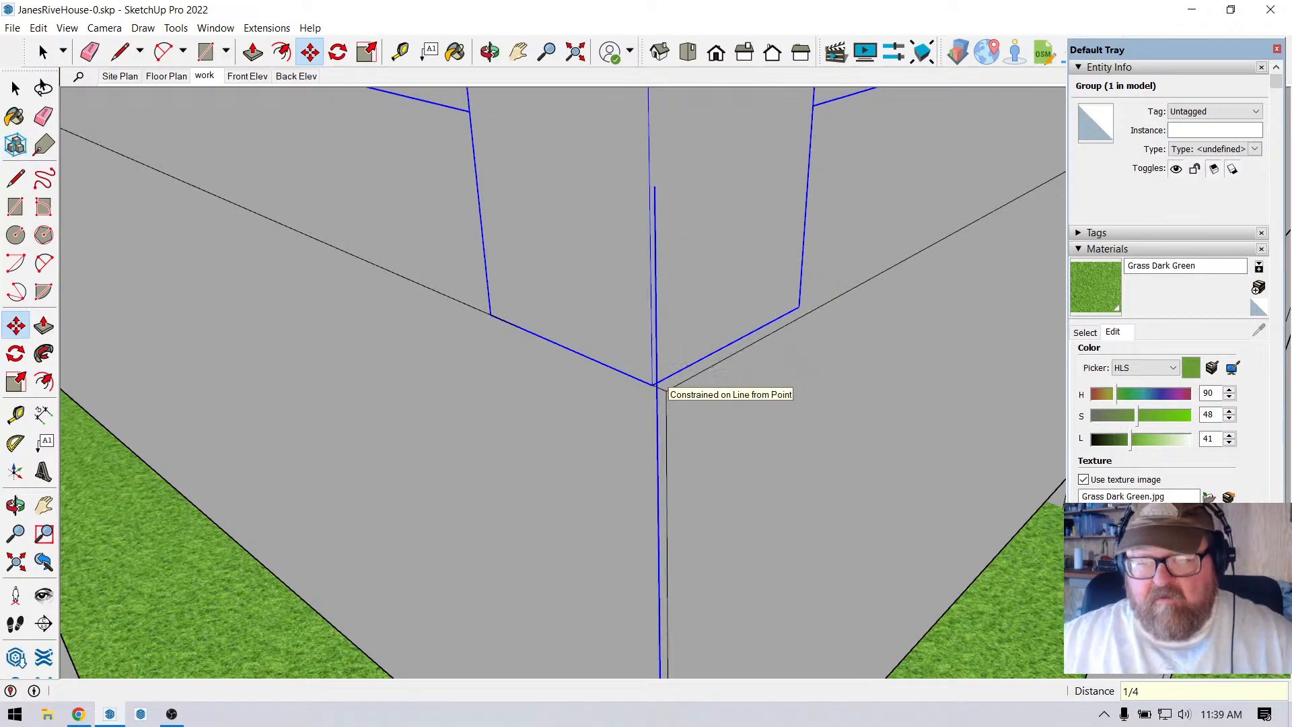
key(Return)
scroll(526, 449, down, 3)
scroll(526, 449, down, 6)
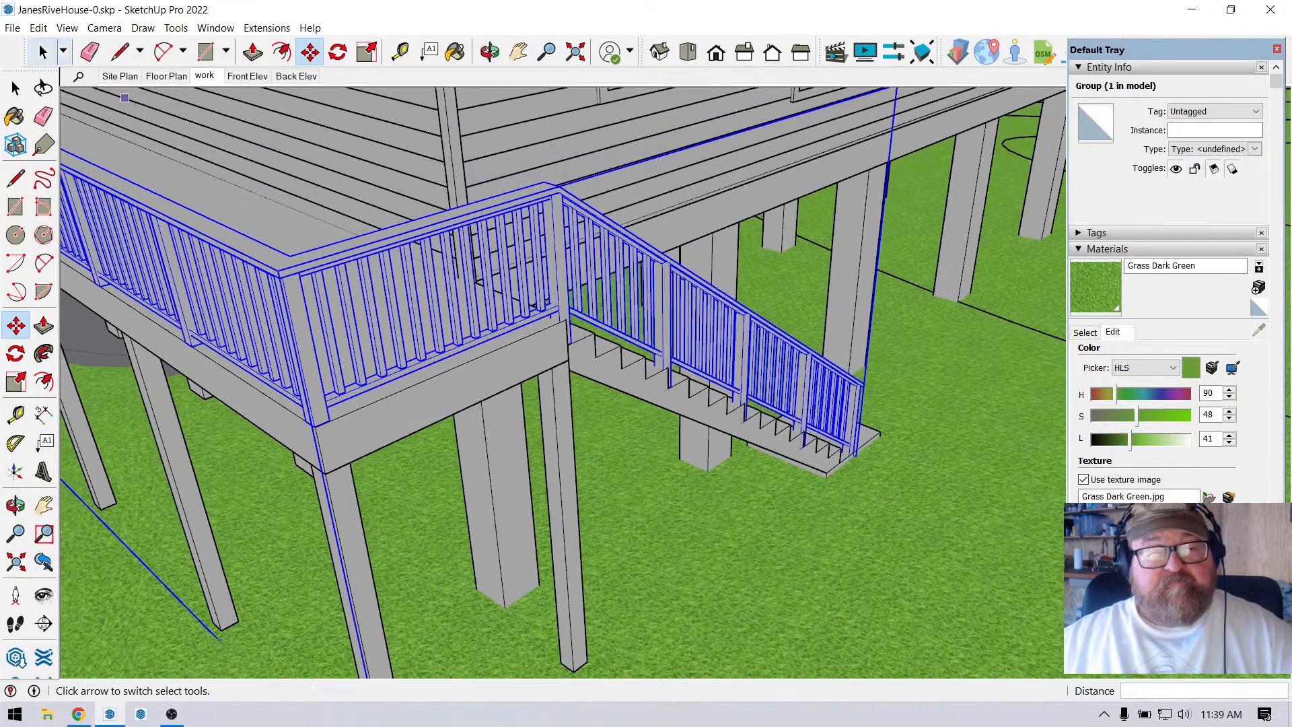
Deselect the railing group and examine the fit of the railing along the deck, its stairs and the sides of the house.
click(43, 52)
scroll(564, 397, down, 3)
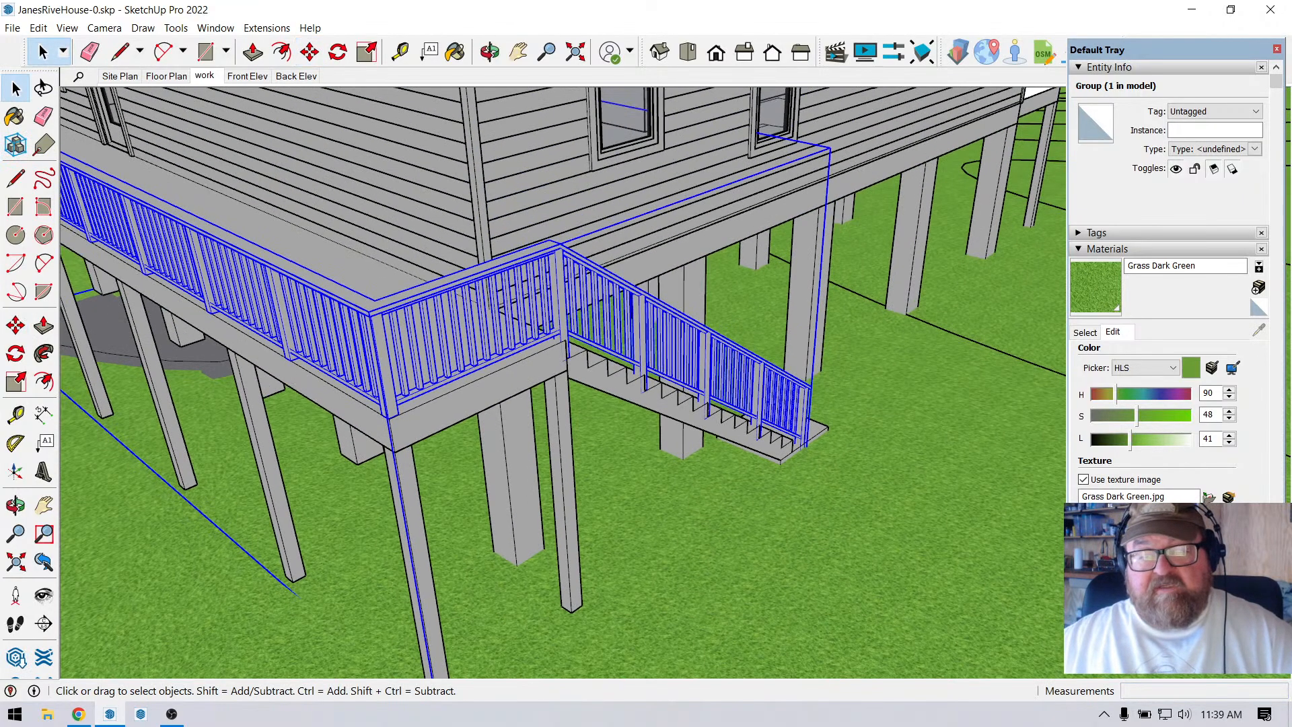
click(619, 464)
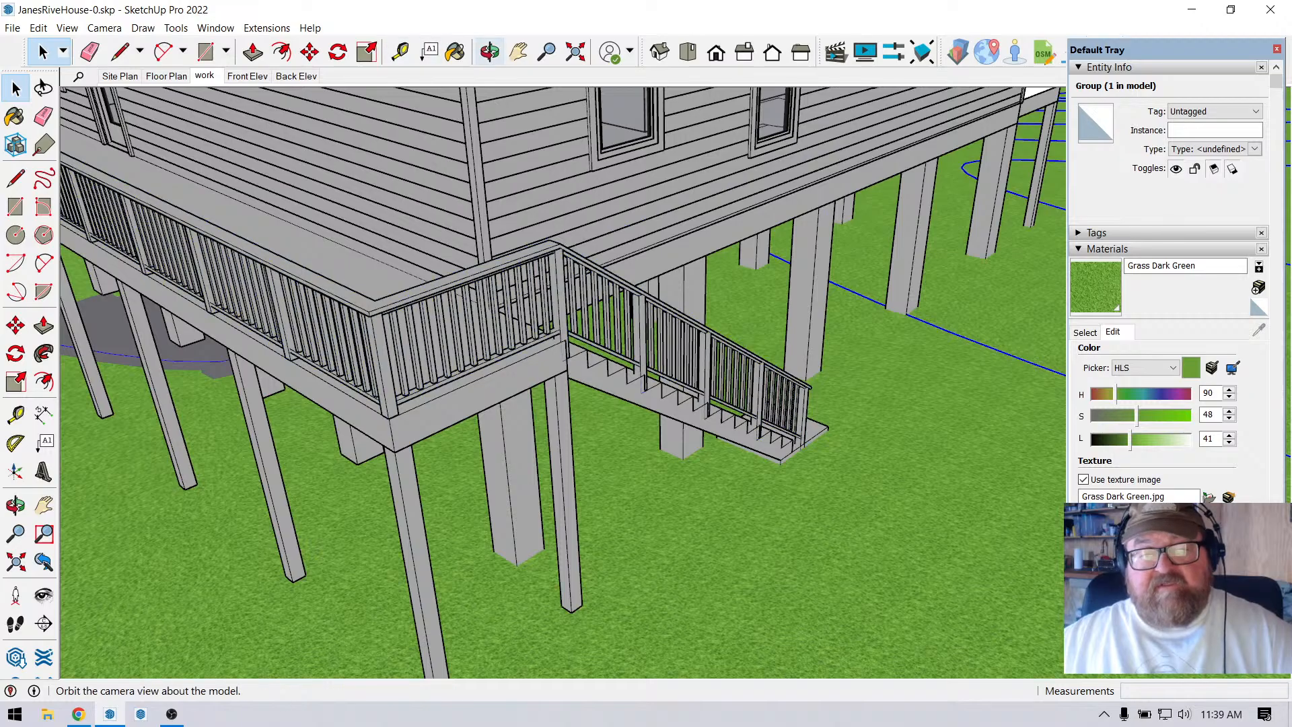
click(490, 51)
drag(673, 377, 820, 303)
scroll(847, 283, down, 2)
scroll(747, 336, down, 2)
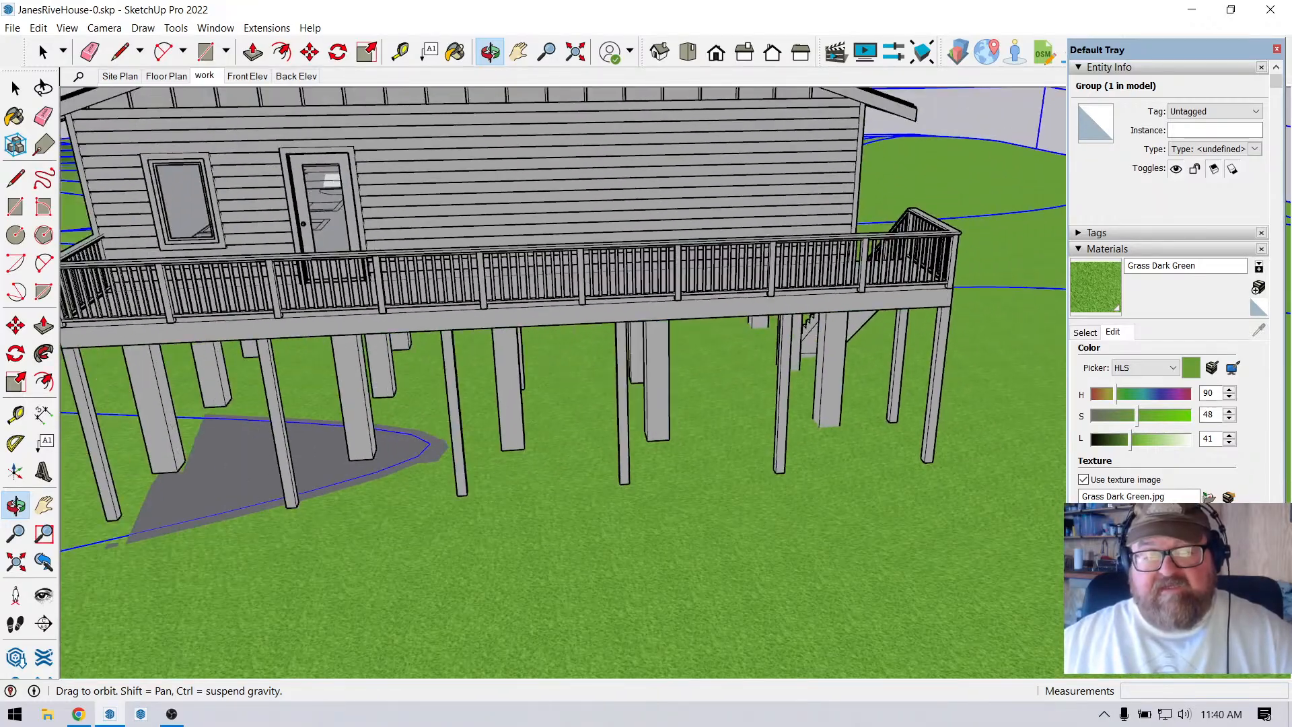
drag(471, 357, 942, 323)
scroll(800, 235, down, 3)
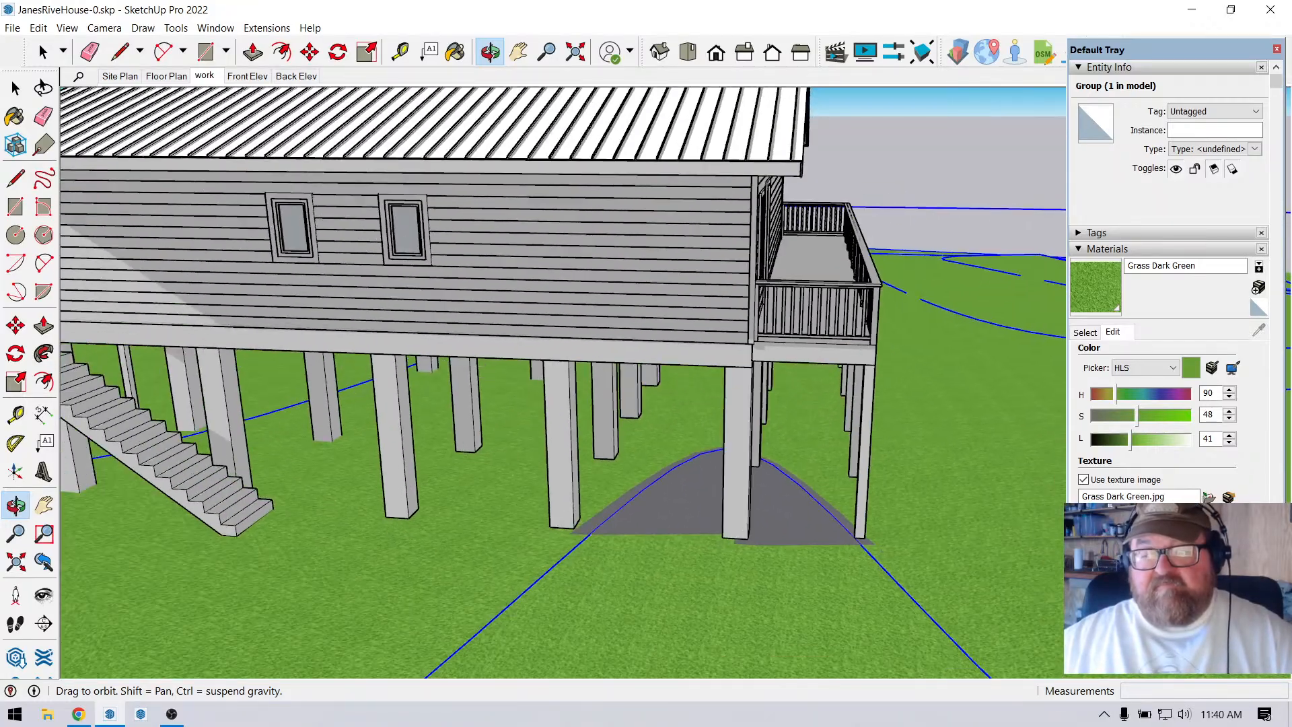
drag(498, 296, 706, 222)
scroll(707, 222, down, 3)
drag(754, 296, 498, 363)
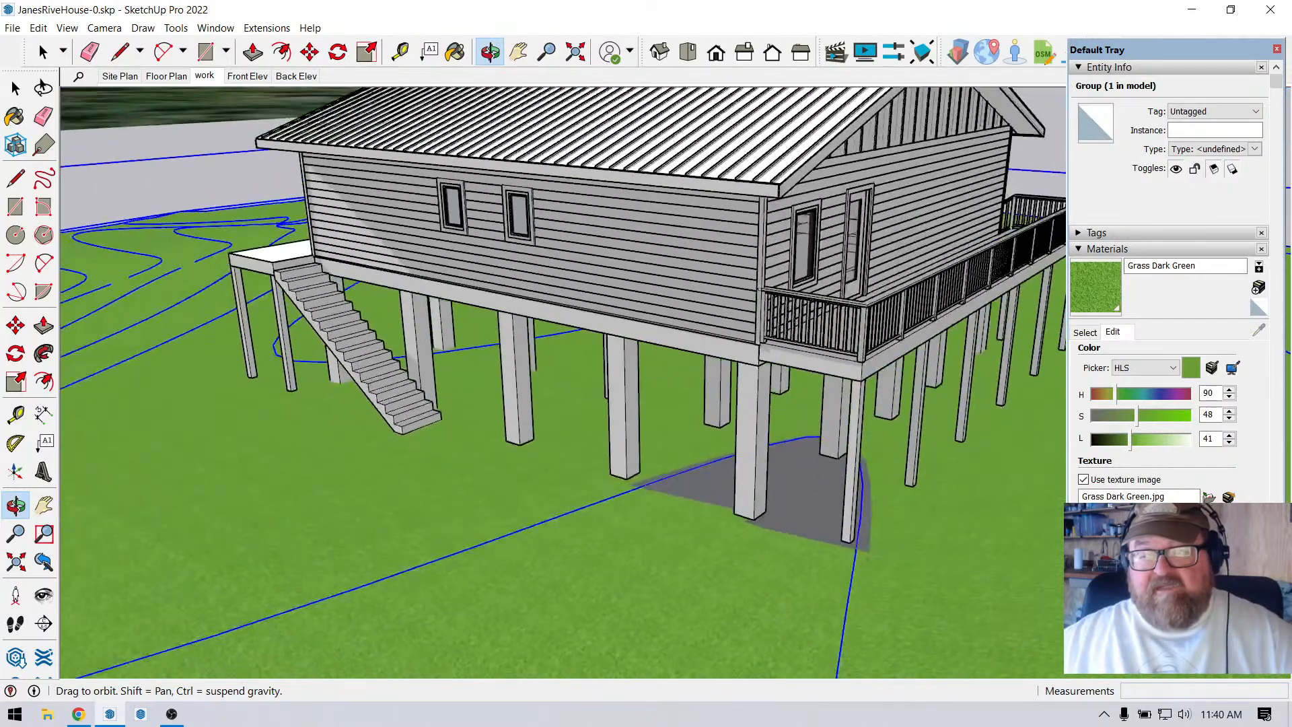
drag(407, 232, 397, 276)
scroll(397, 276, down, 3)
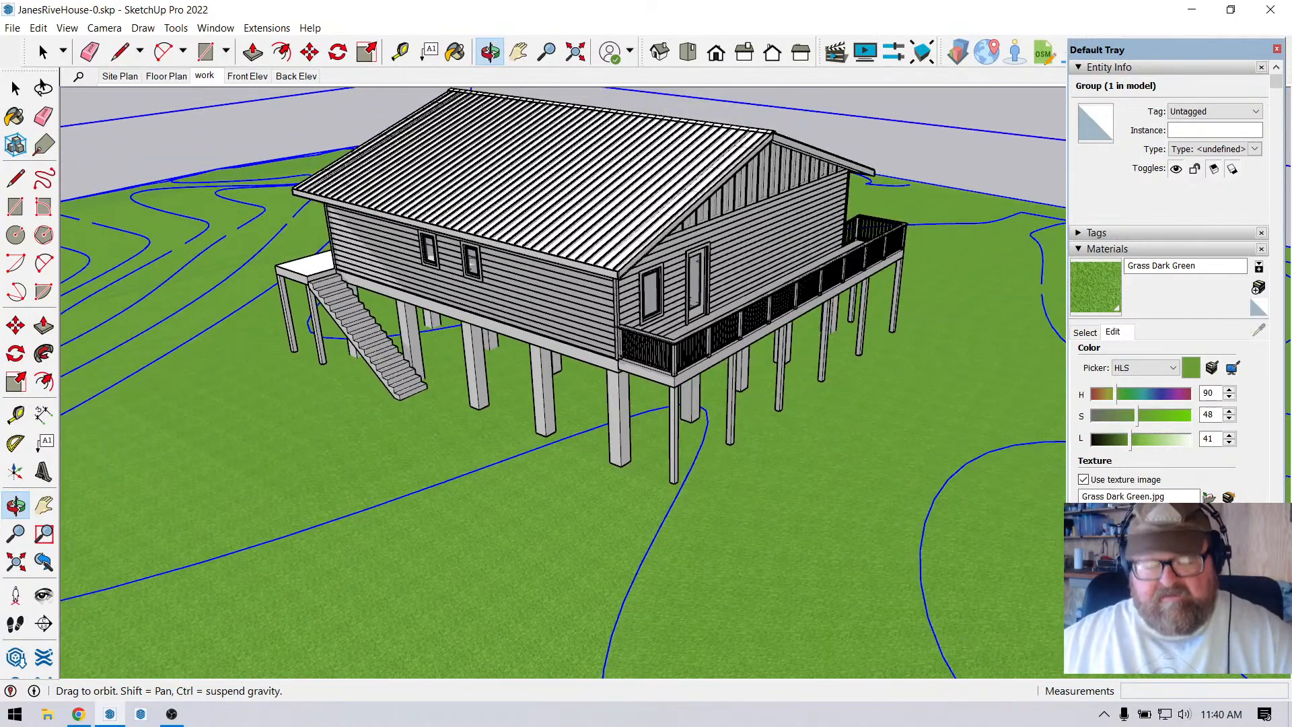
Convert the fitted deck and stair railing group into a component named rails.
drag(471, 323, 552, 357)
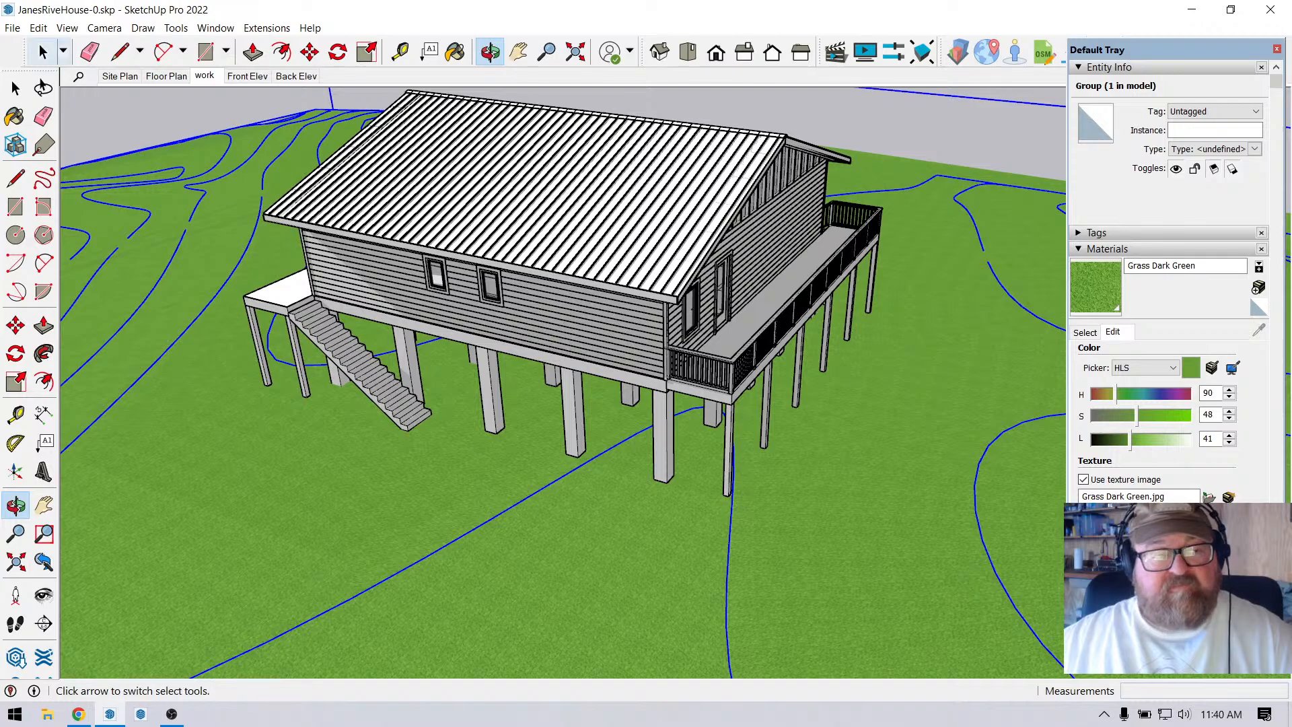
click(44, 52)
click(766, 342)
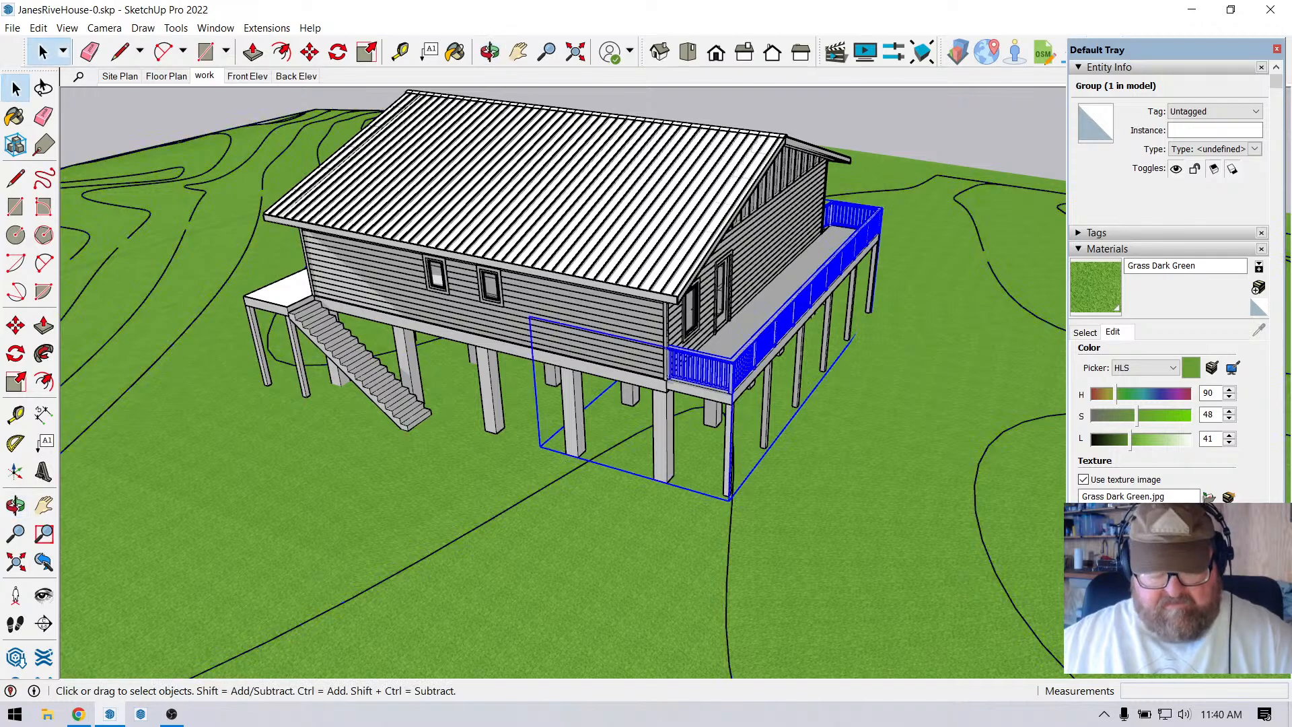
right_click(713, 369)
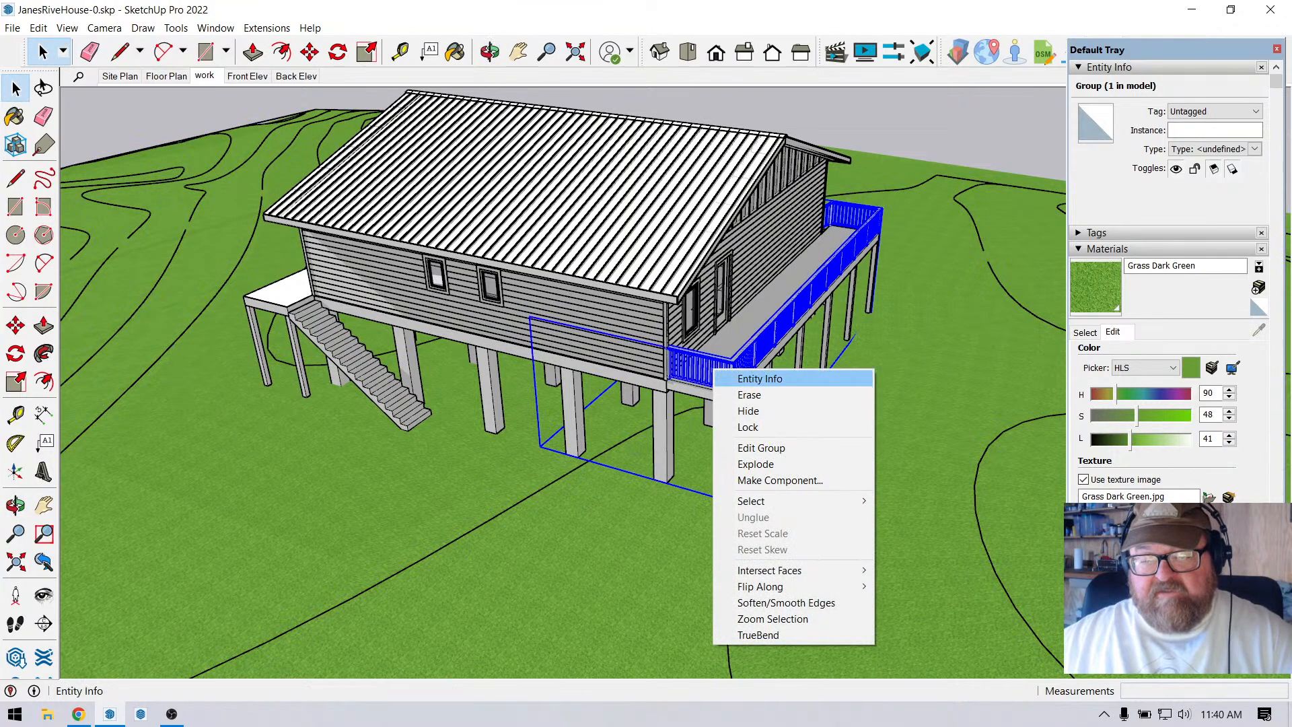
click(779, 480)
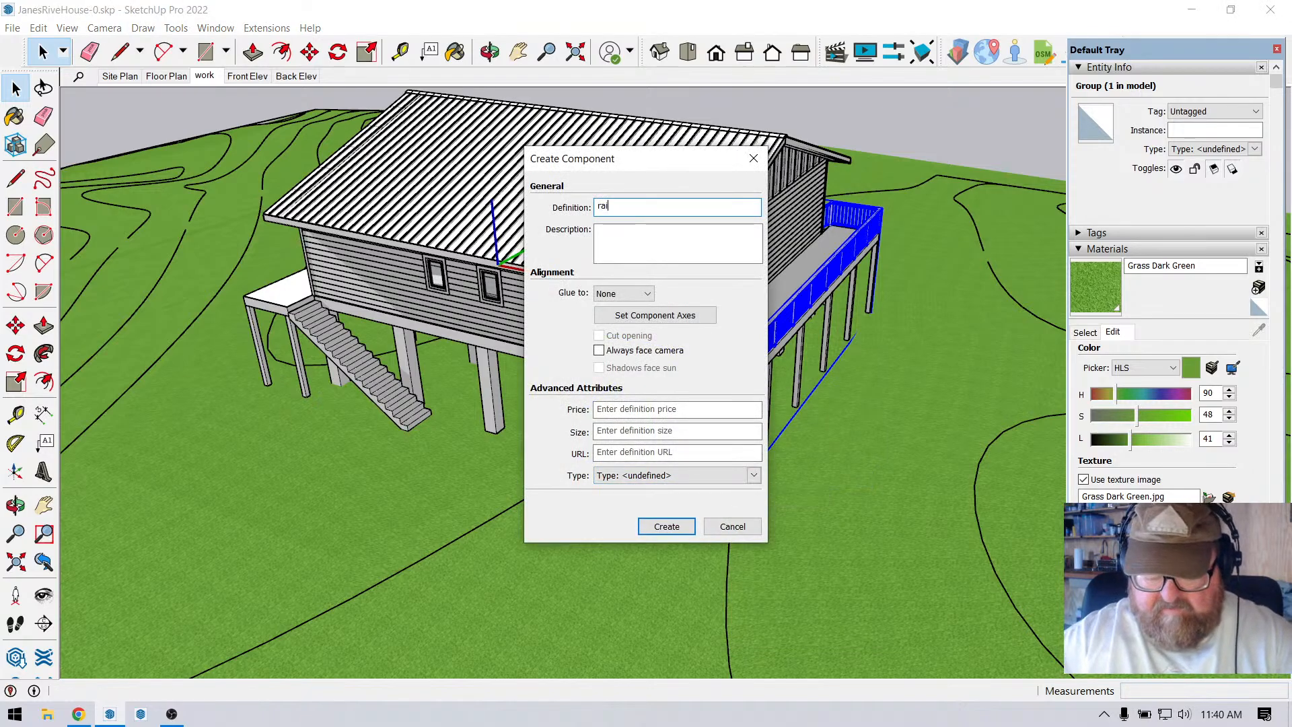
text(rails)
key(Return)
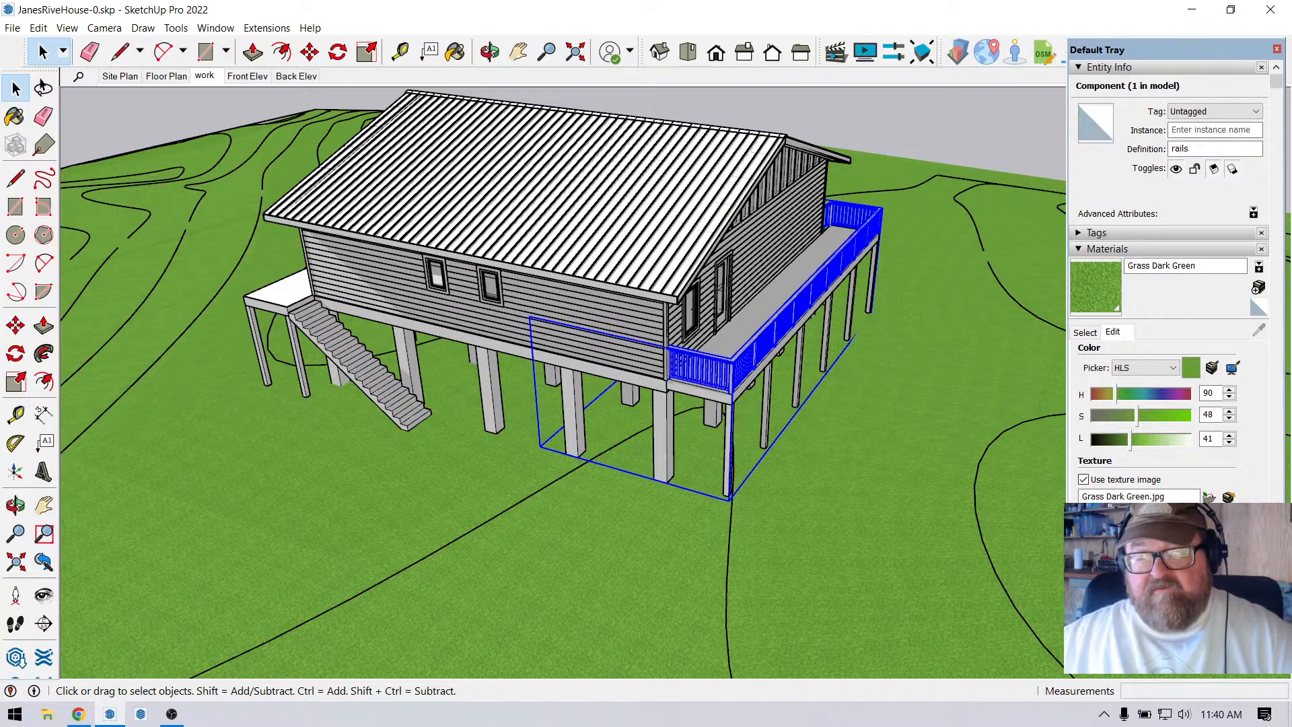
Copy the rails component along the red axis across the house to the opposite deck.
key(f)
key(m)
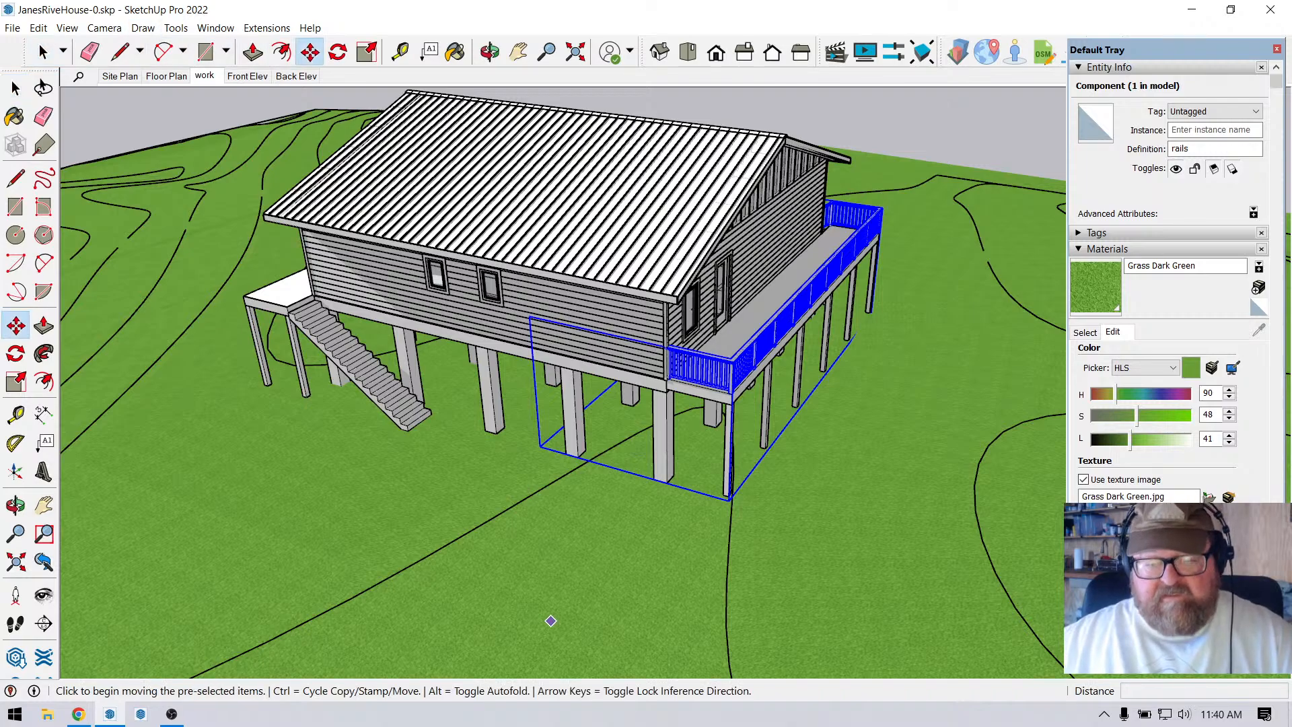
click(640, 632)
key(ctrl)
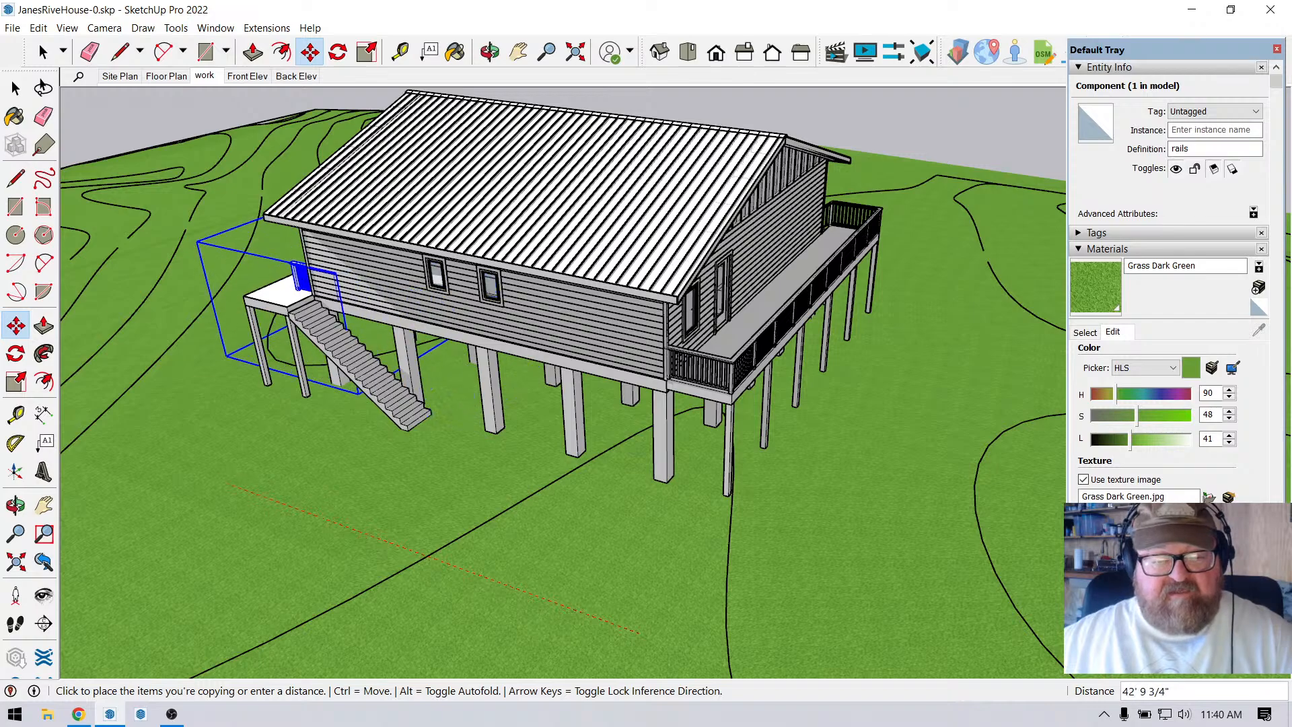
click(199, 474)
scroll(266, 236, up, 5)
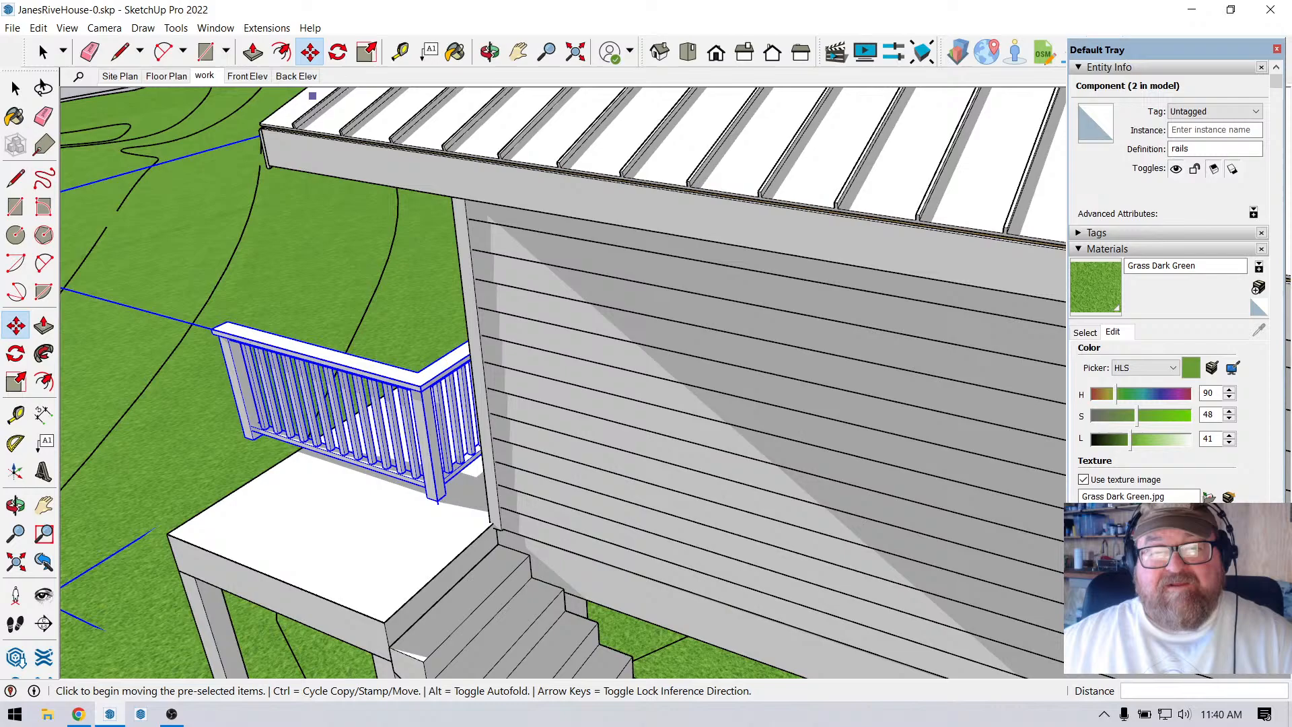
Rotate the copied rails component 180 degrees horizontally about a point on the deck.
middle_drag(312, 96, 639, 174)
key(q)
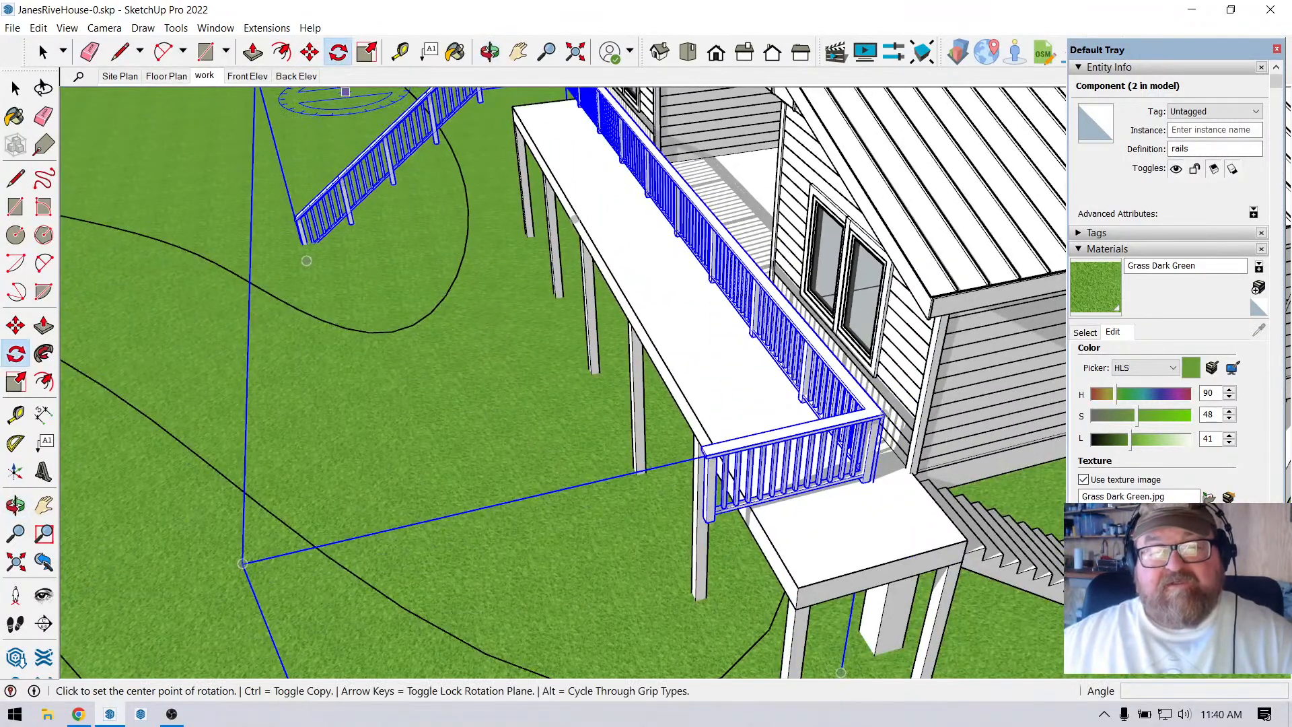
click(638, 263)
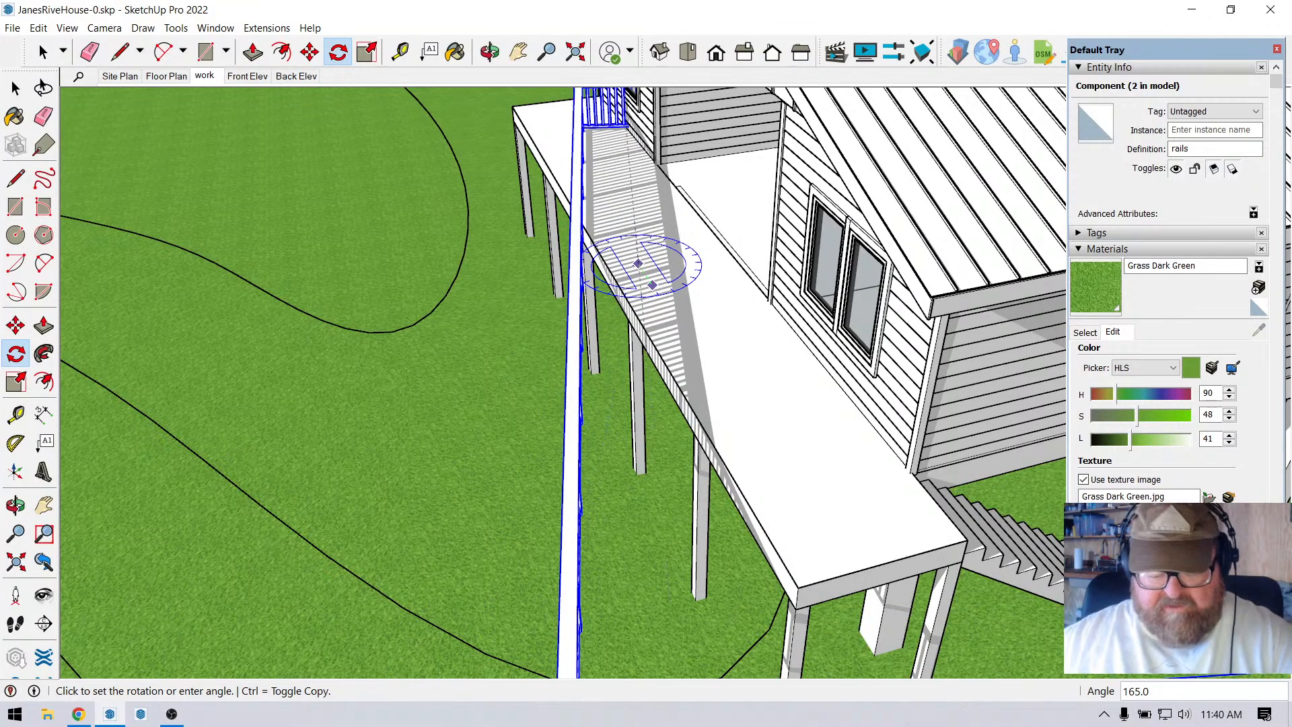
text(180)
key(Return)
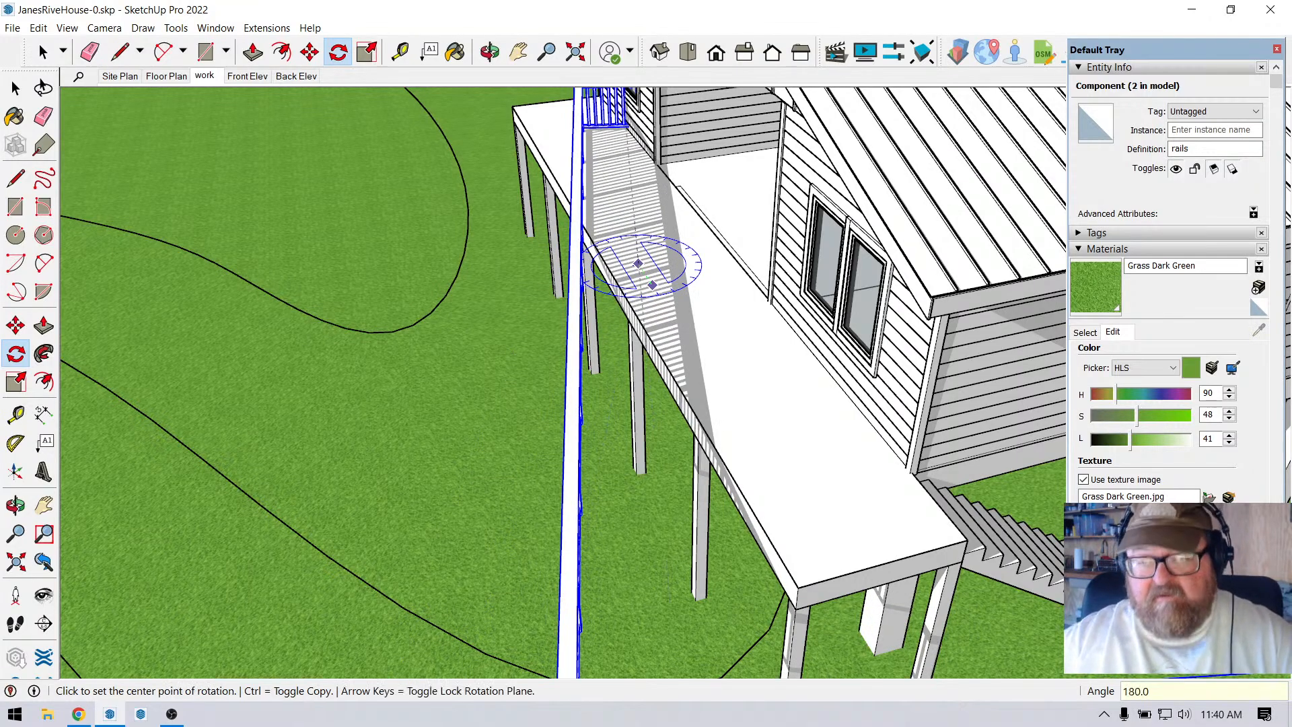
Move the rotated rails copy by the base corner of its corner post onto the deck's outer top corner.
middle_drag(478, 88, 774, 101)
middle_drag(633, 290, 680, 319)
scroll(679, 319, up, 7)
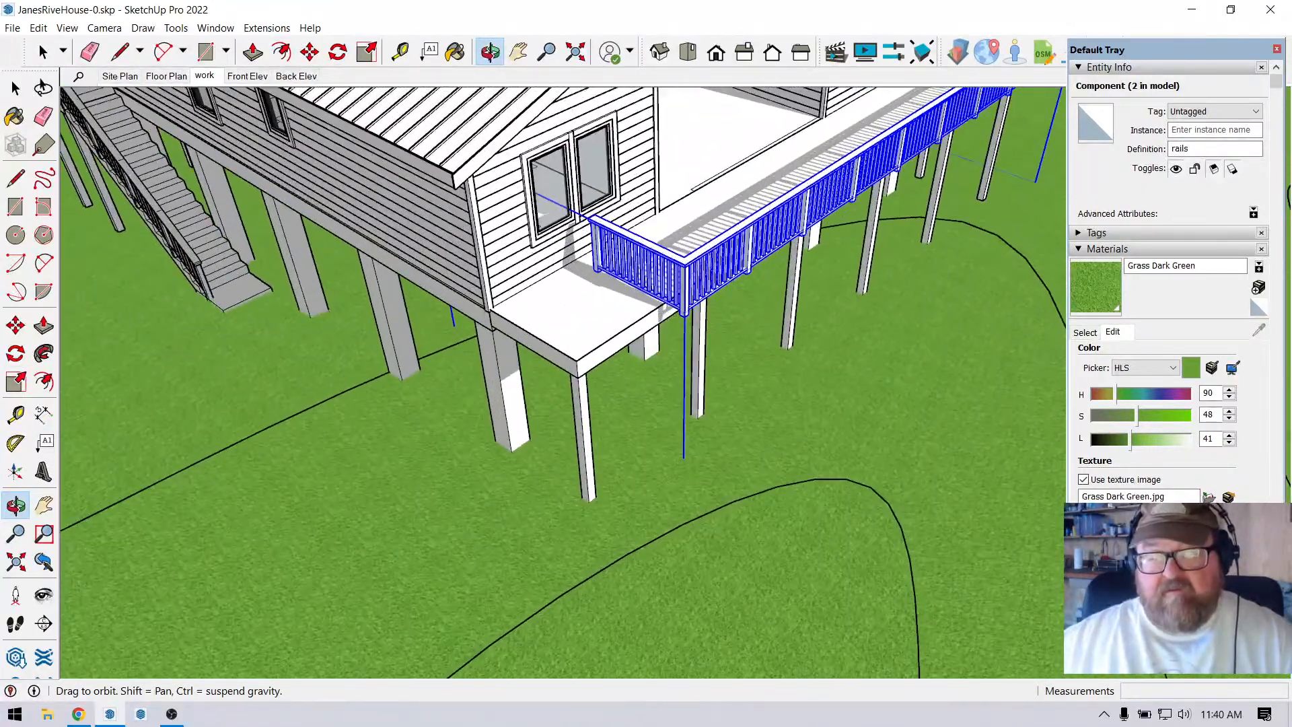
click(309, 52)
scroll(693, 271, up, 2)
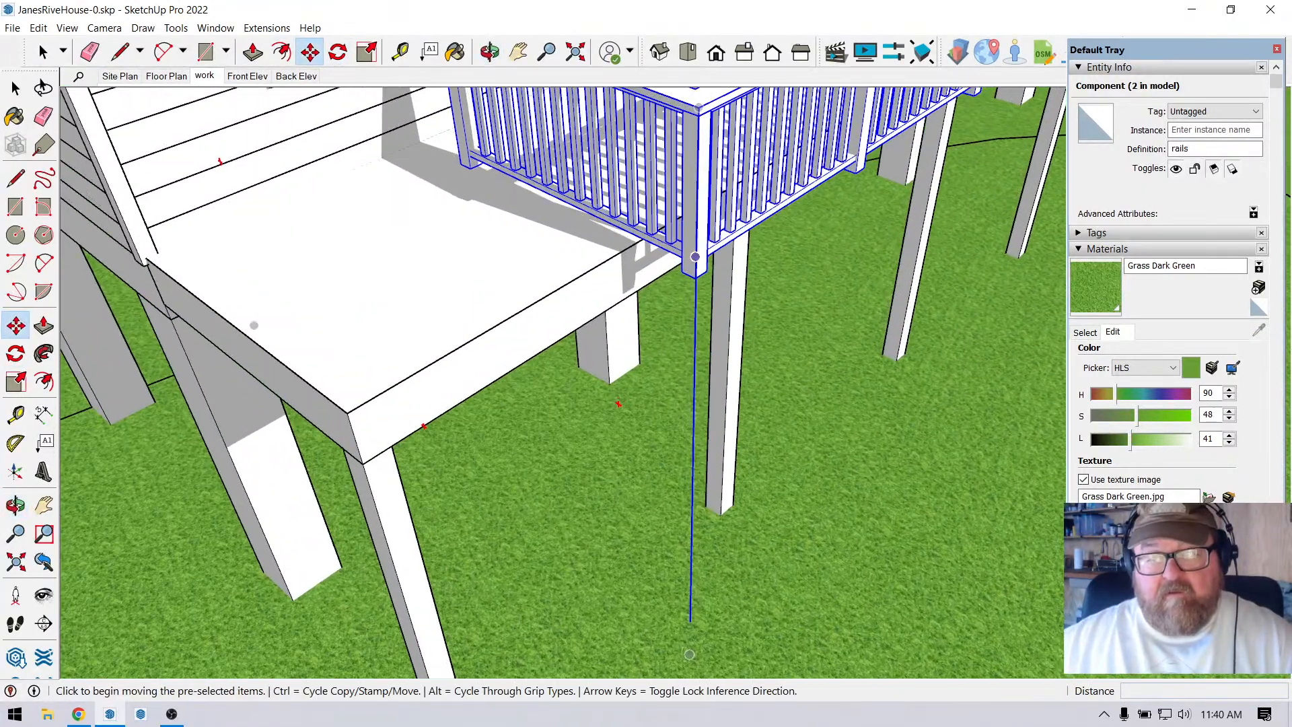
click(692, 275)
scroll(417, 337, up, 2)
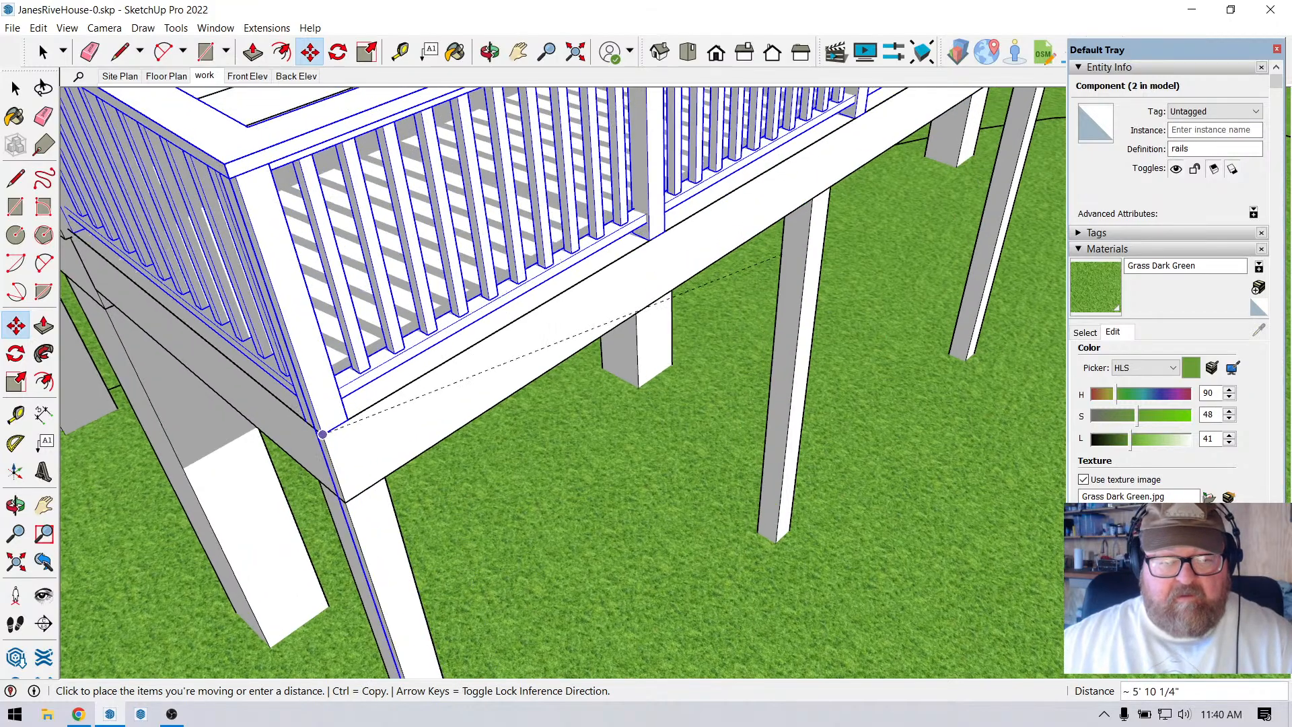
click(323, 434)
Shift the rails copy 1/4" at its corner post to align it with the deck's corner.
scroll(677, 432, down, 4)
scroll(472, 439, up, 3)
scroll(478, 434, up, 4)
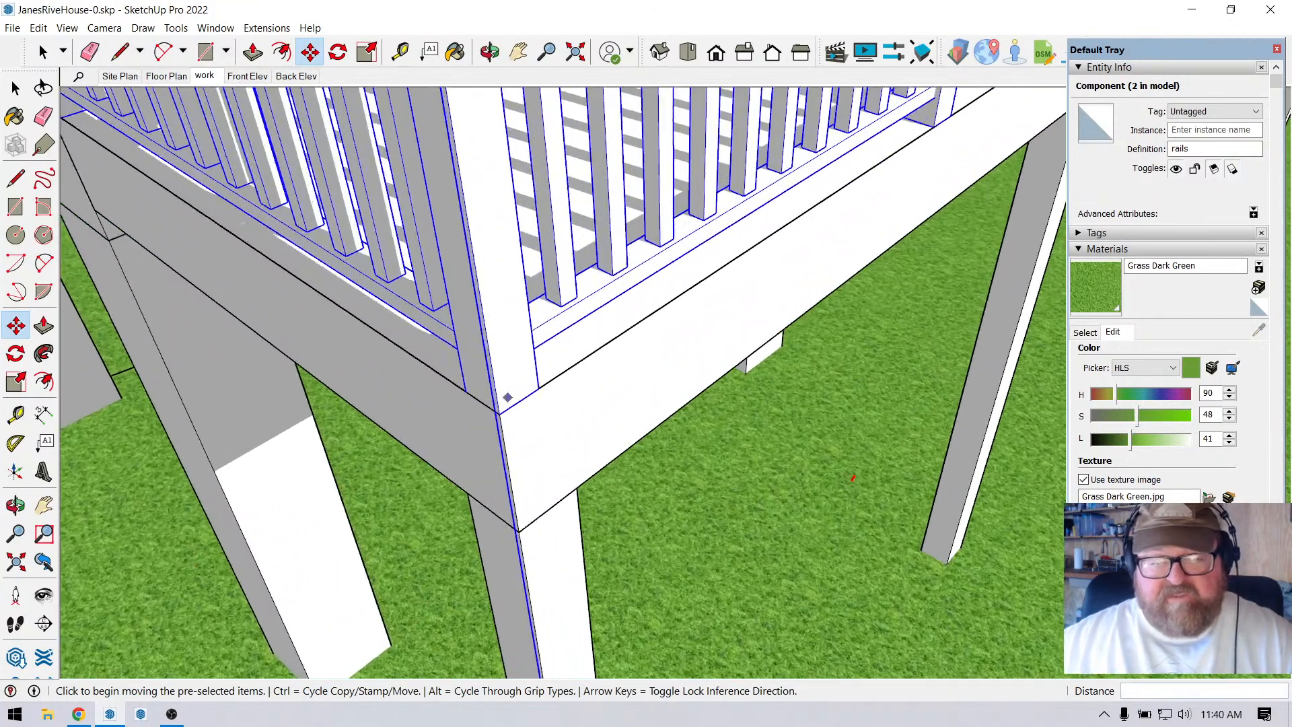
click(495, 422)
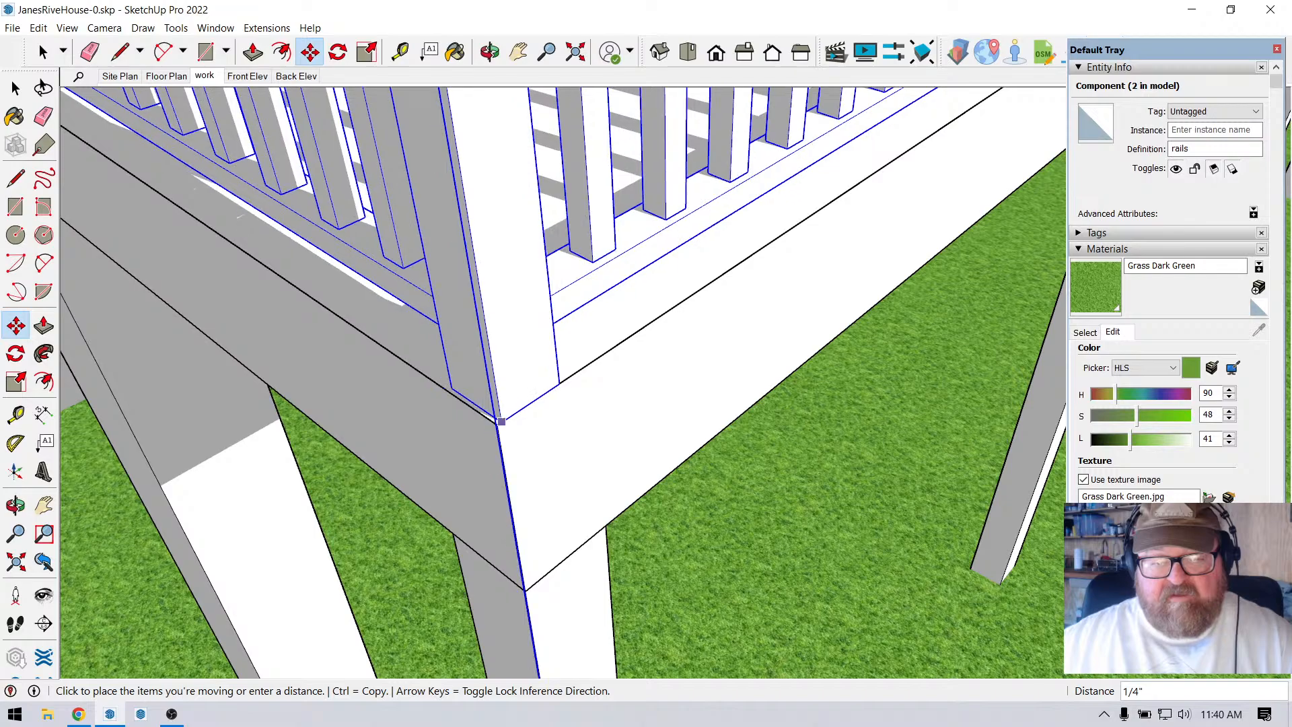
click(501, 421)
Examine the fit of the copied railing along the deck, house wall and stairs, and deselect it.
scroll(505, 444, down, 4)
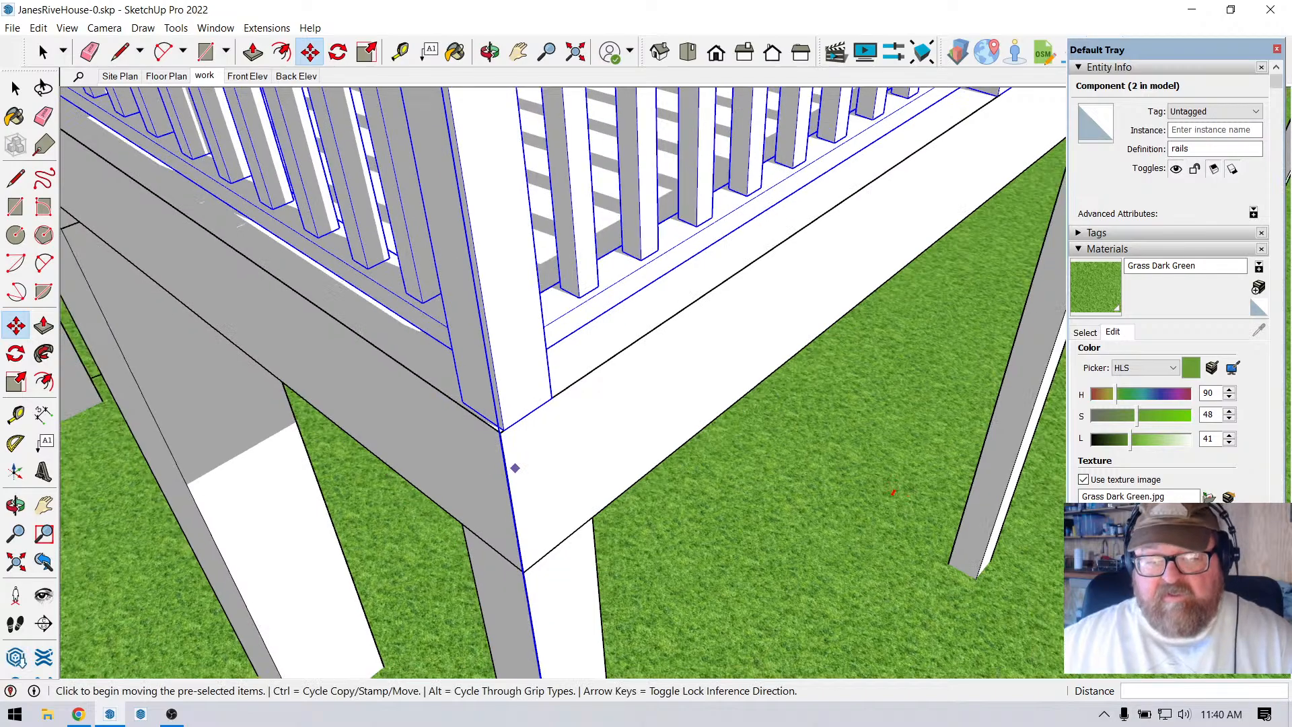
scroll(507, 471, down, 3)
scroll(506, 469, up, 2)
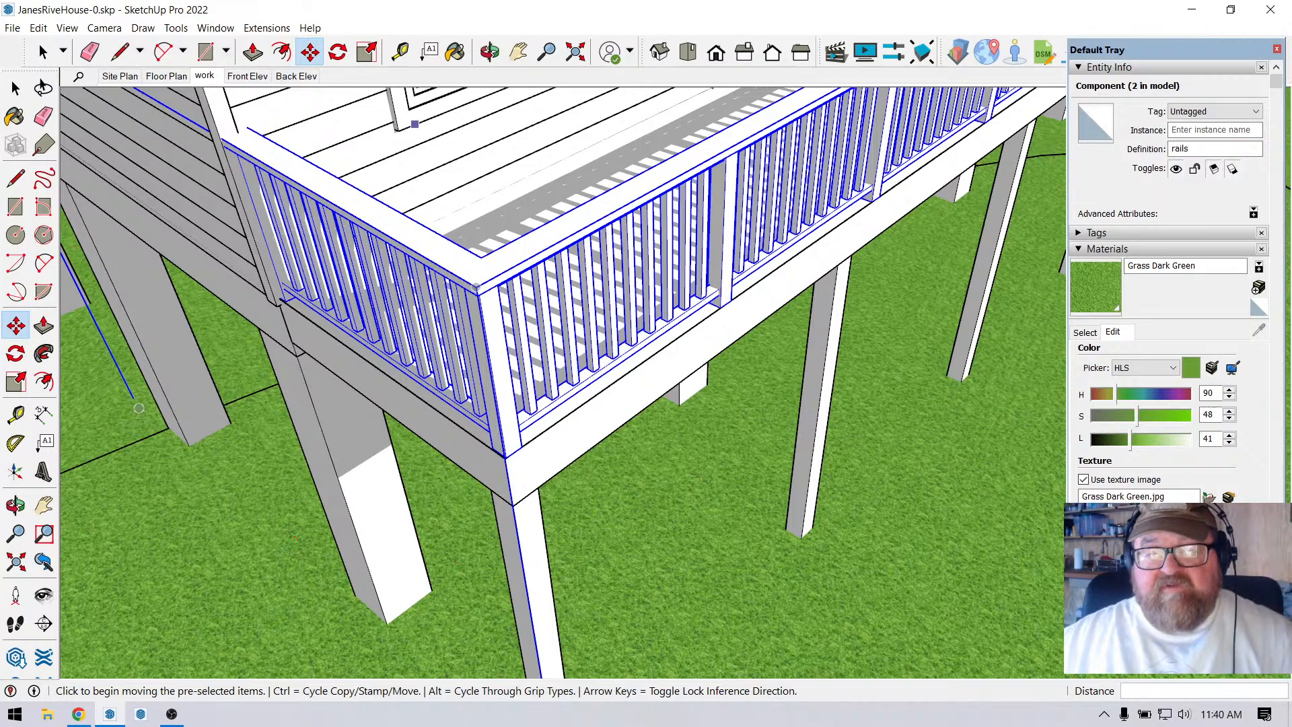
click(490, 52)
scroll(514, 431, down, 2)
middle_drag(514, 430, 316, 390)
scroll(431, 335, up, 3)
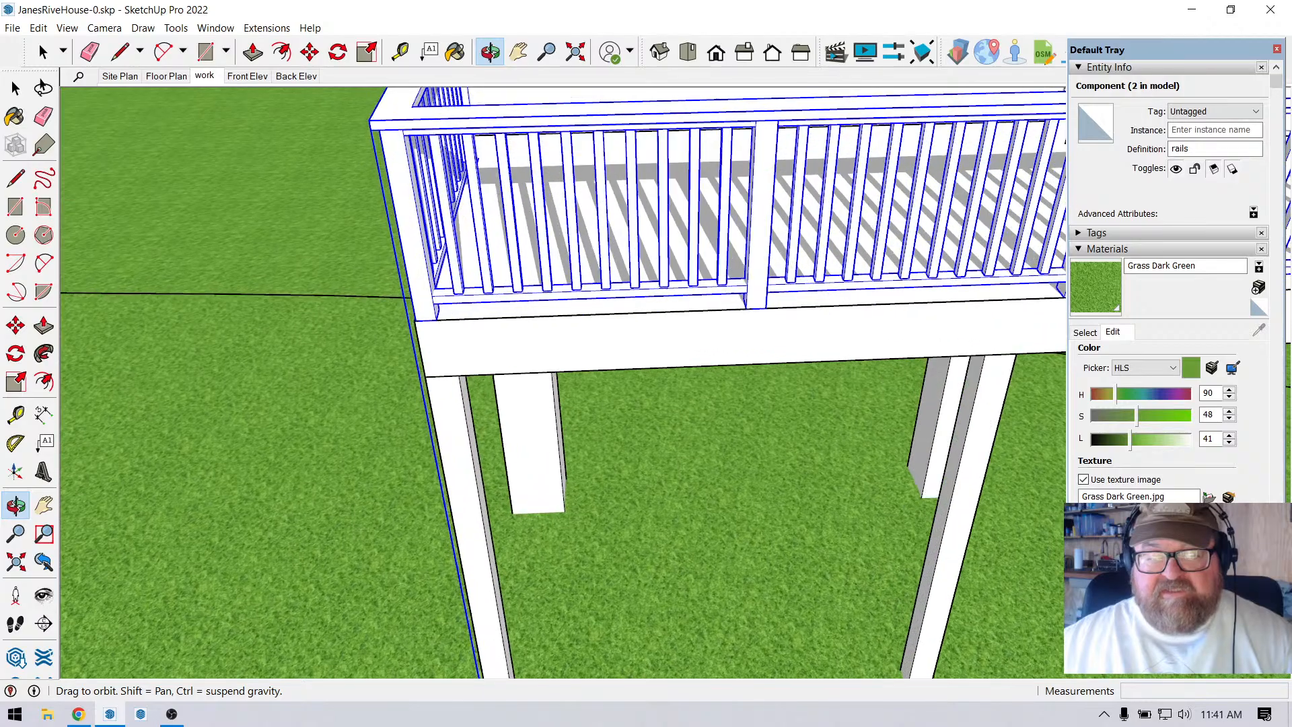
scroll(565, 377, down, 6)
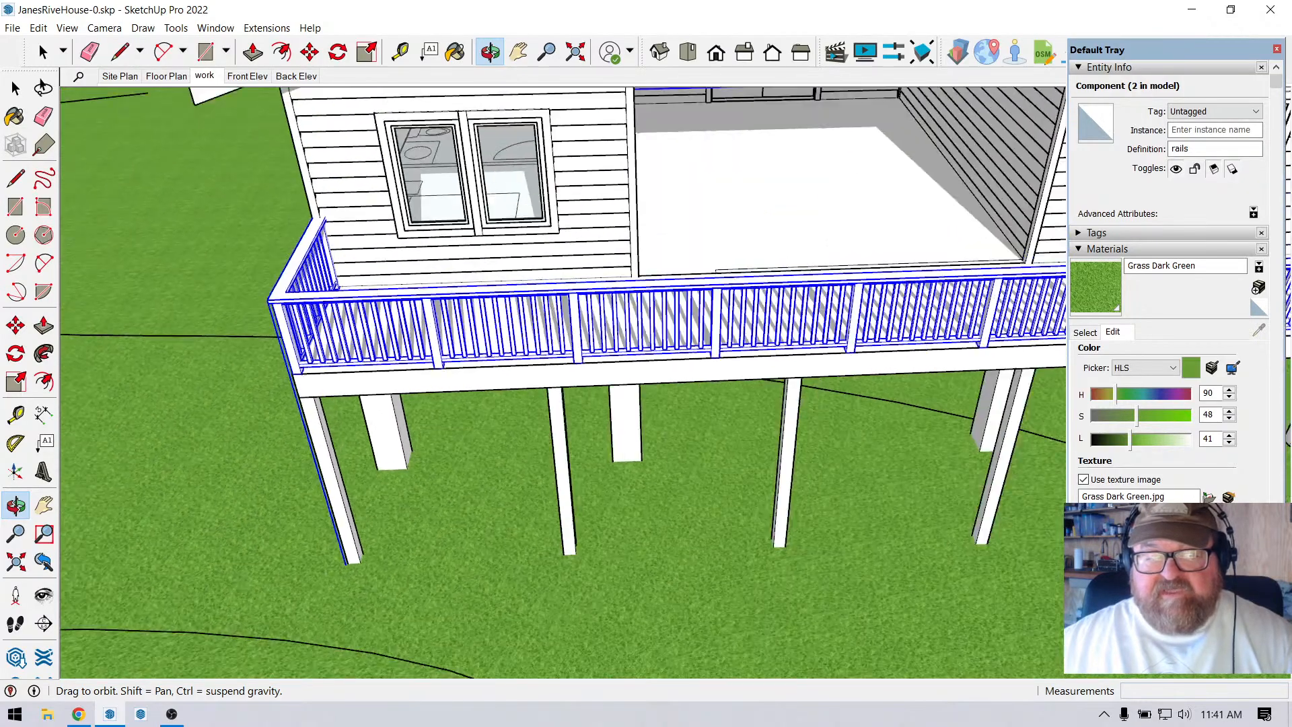
scroll(265, 431, down, 1)
middle_drag(578, 410, 236, 366)
scroll(233, 360, down, 1)
middle_drag(579, 431, 323, 340)
drag(323, 340, 329, 338)
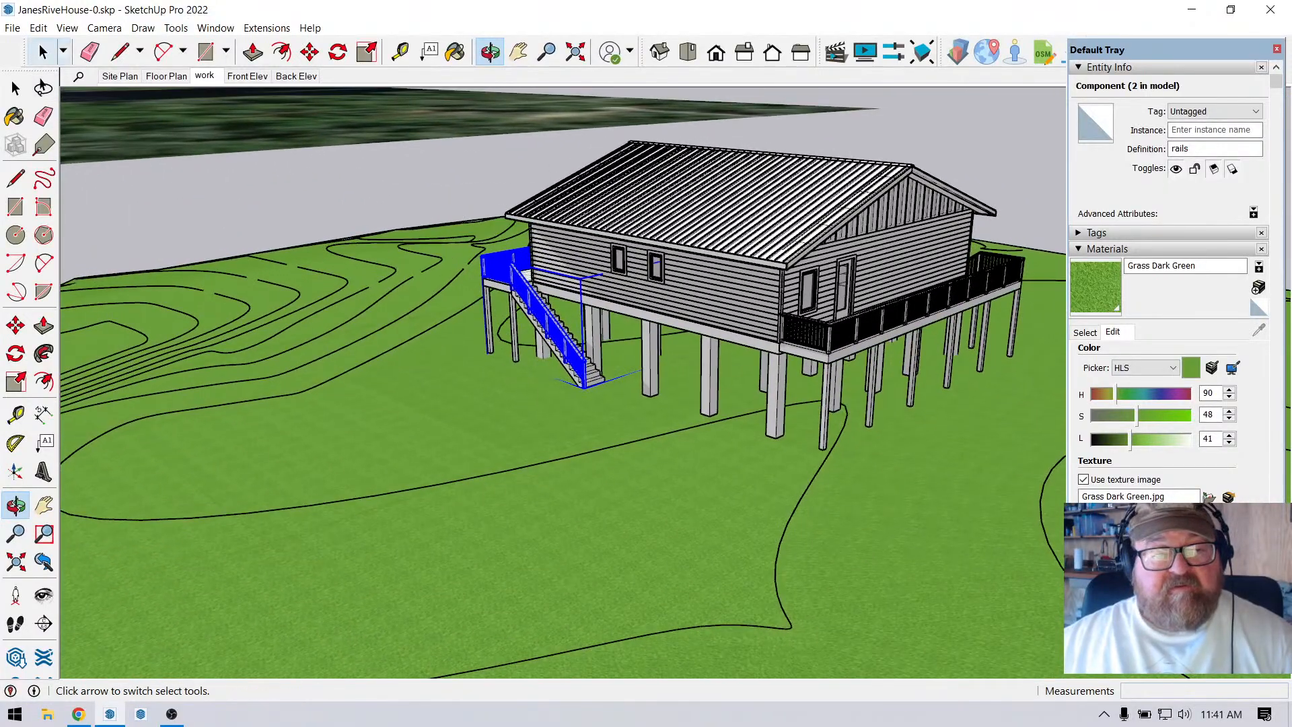
click(44, 52)
click(222, 195)
Examine the house in its surroundings, including the contoured terrain and the site plan lines beneath it.
click(490, 51)
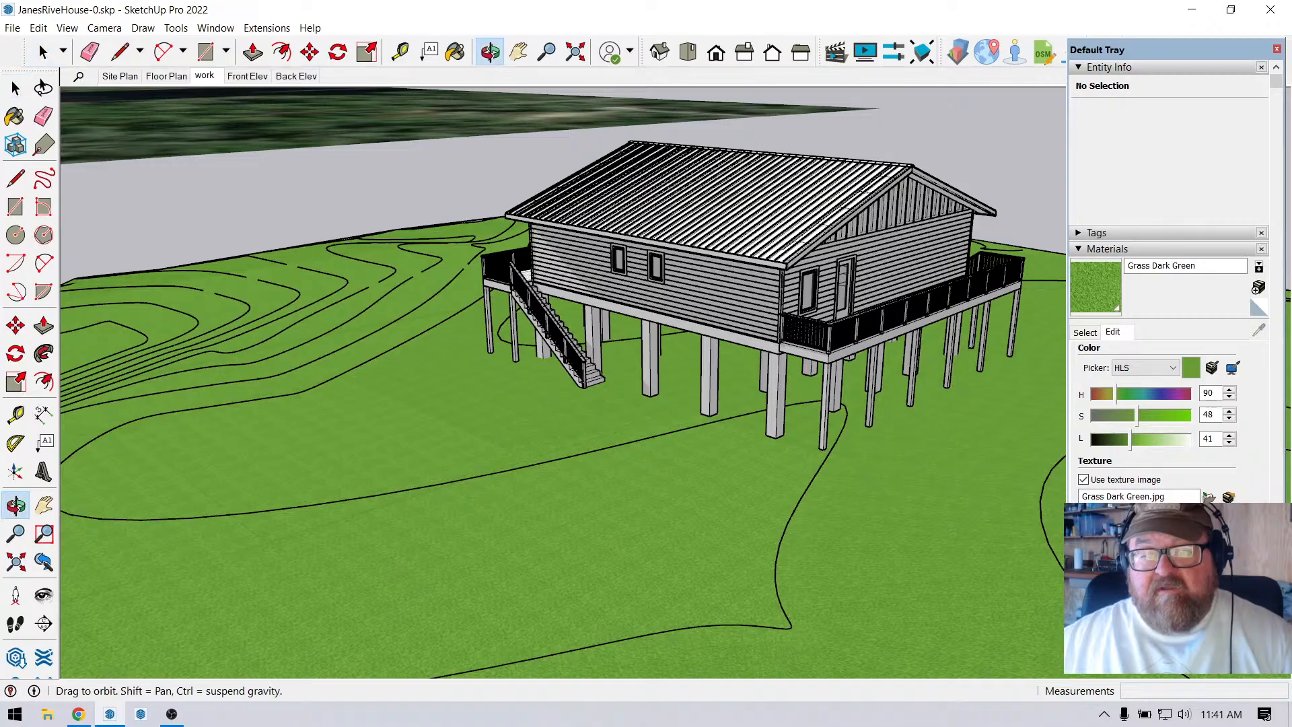
drag(625, 417, 322, 394)
drag(672, 424, 396, 434)
drag(782, 218, 541, 166)
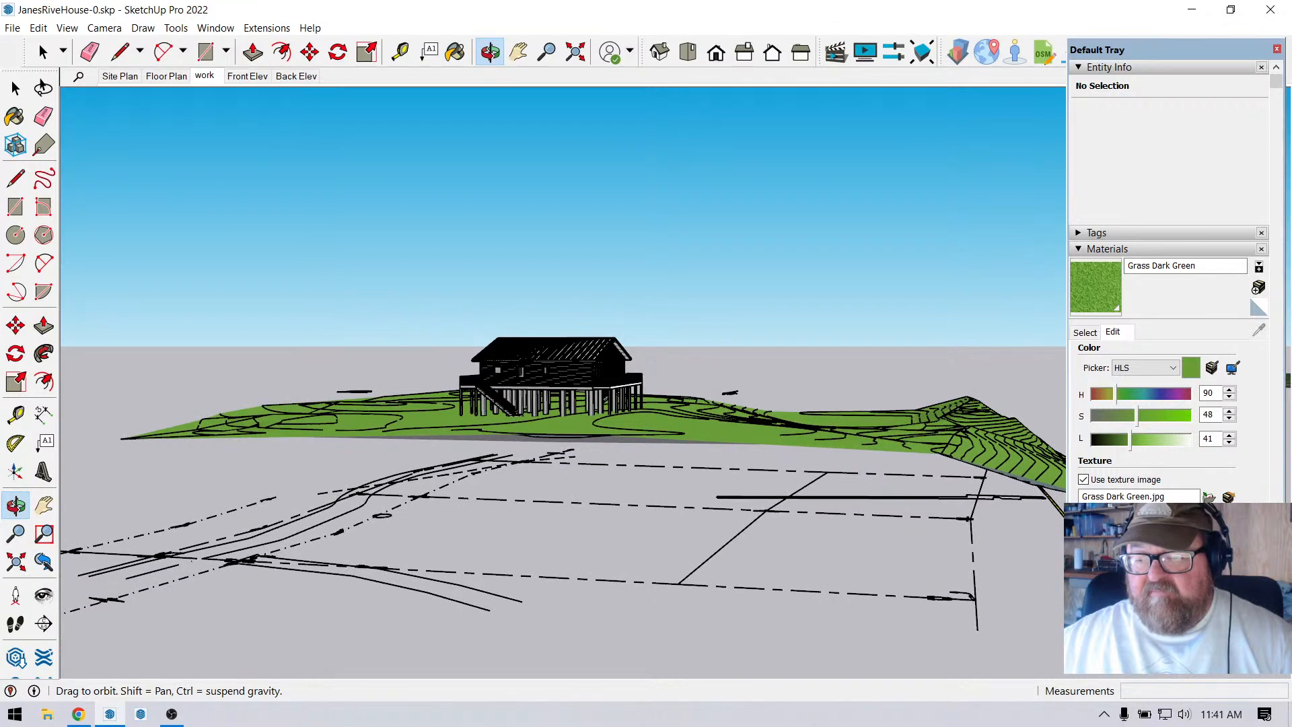
scroll(701, 404, down, 2)
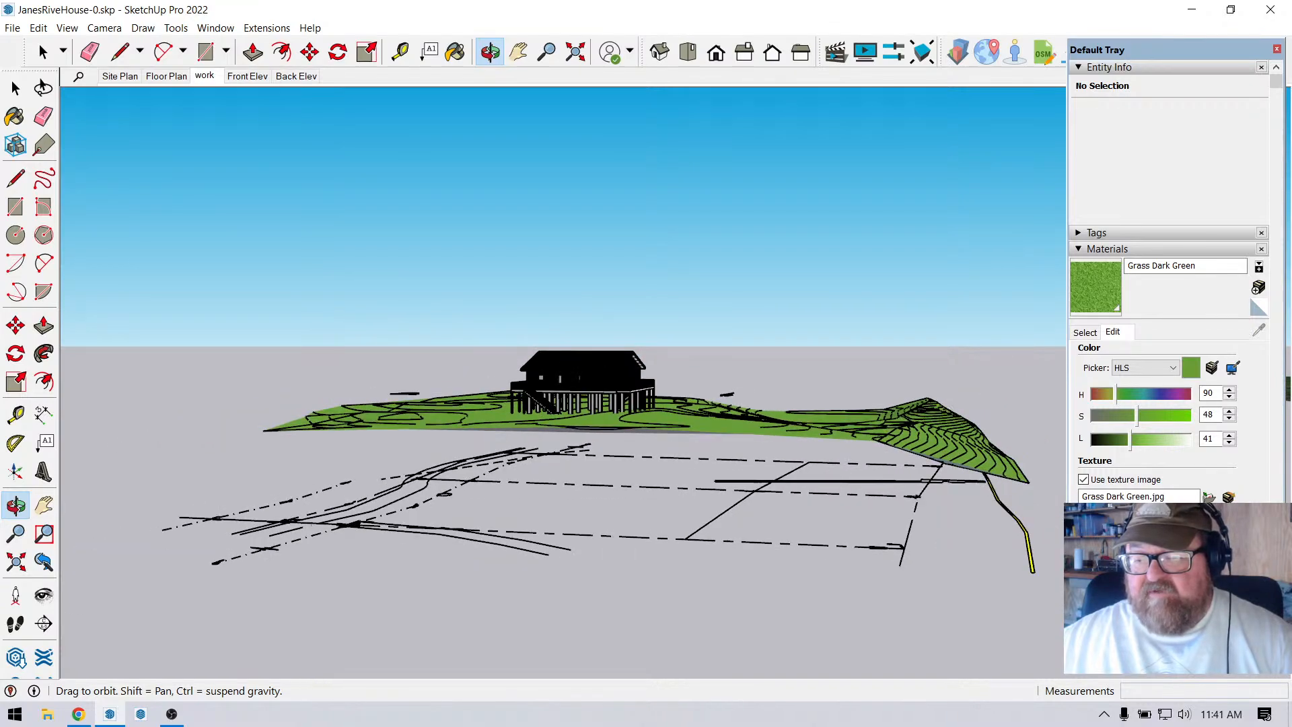
drag(701, 403, 793, 451)
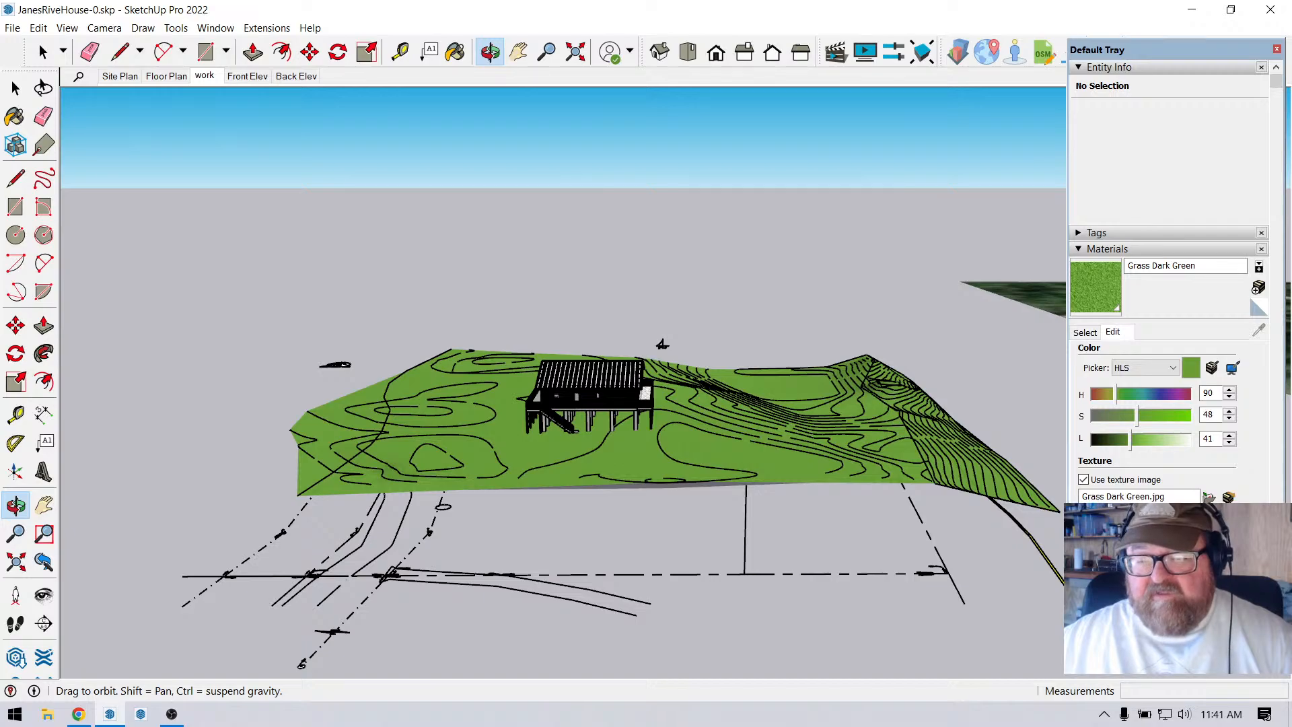
drag(673, 426, 647, 485)
scroll(692, 455, up, 4)
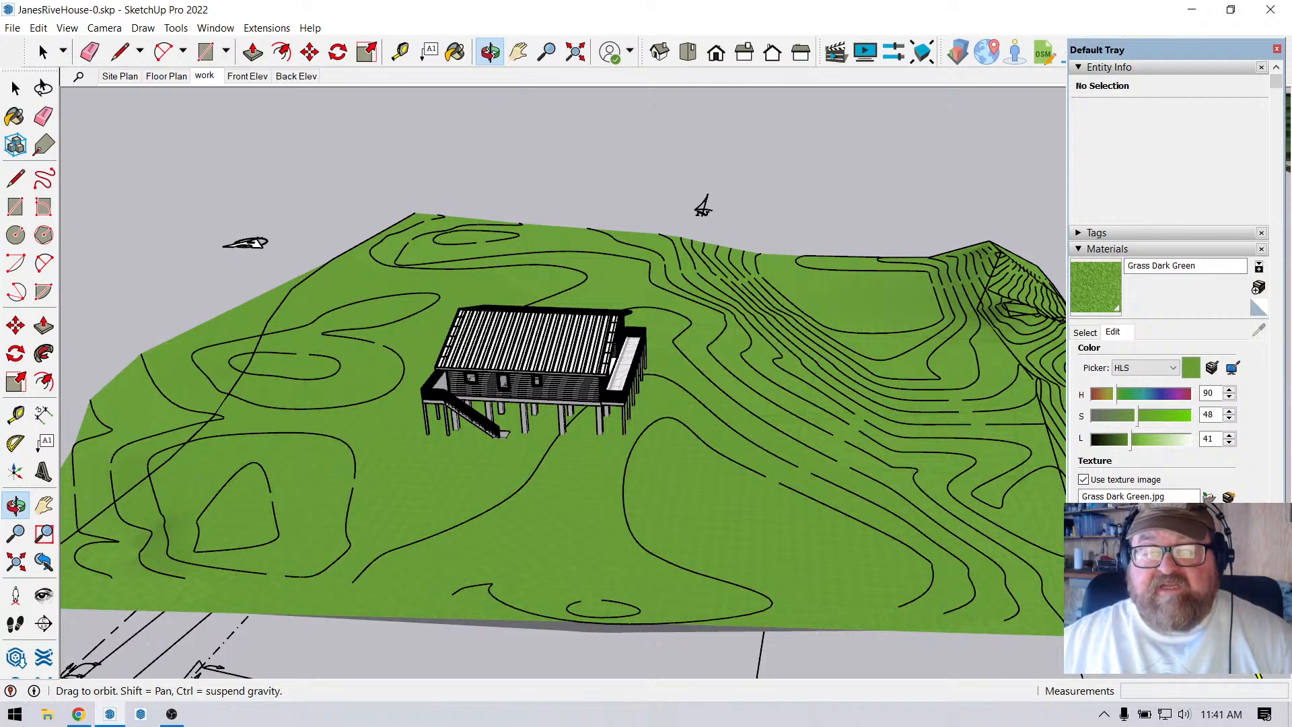
drag(518, 450, 557, 377)
scroll(572, 421, down, 3)
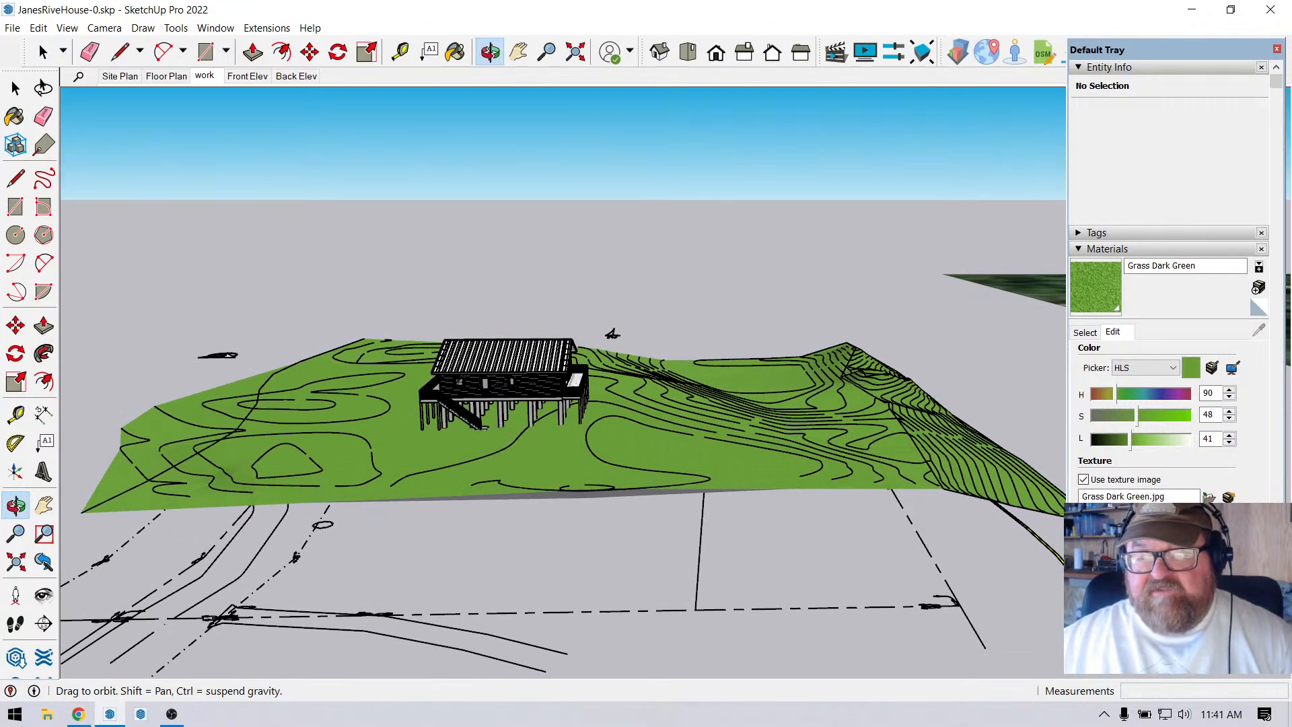
scroll(467, 460, down, 2)
scroll(905, 491, up, 2)
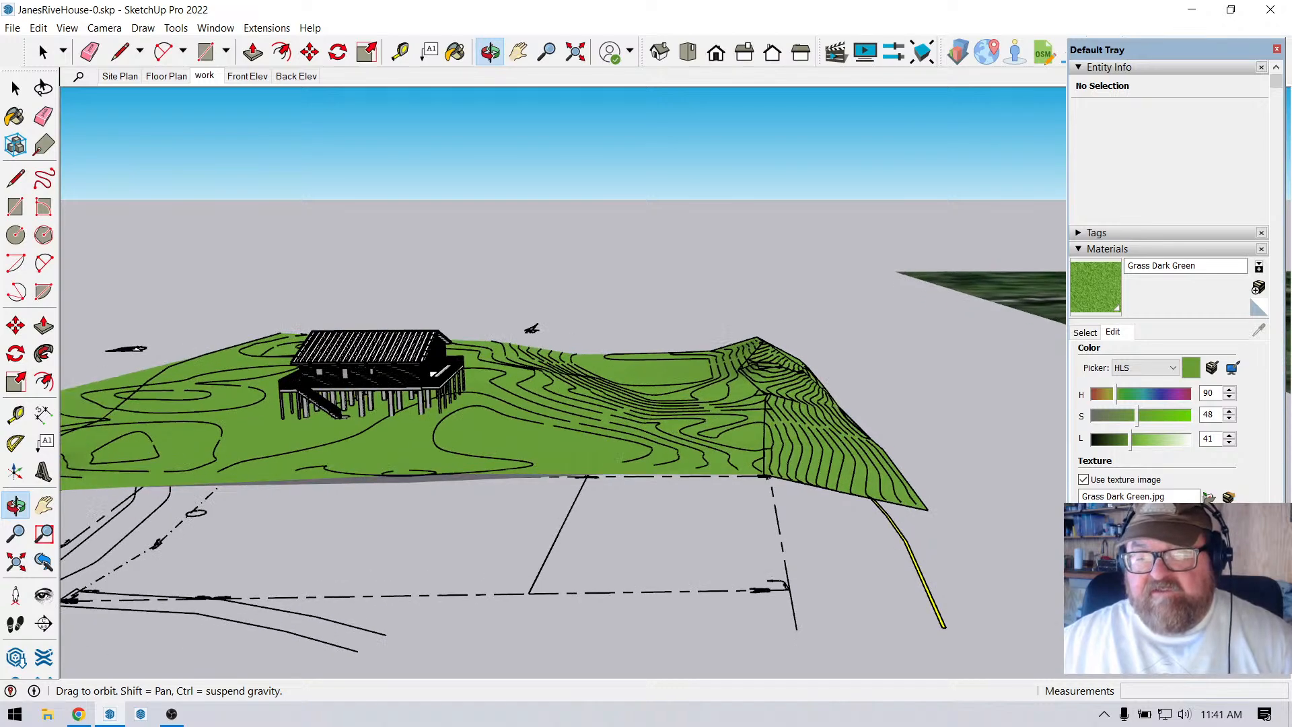
drag(541, 397, 542, 377)
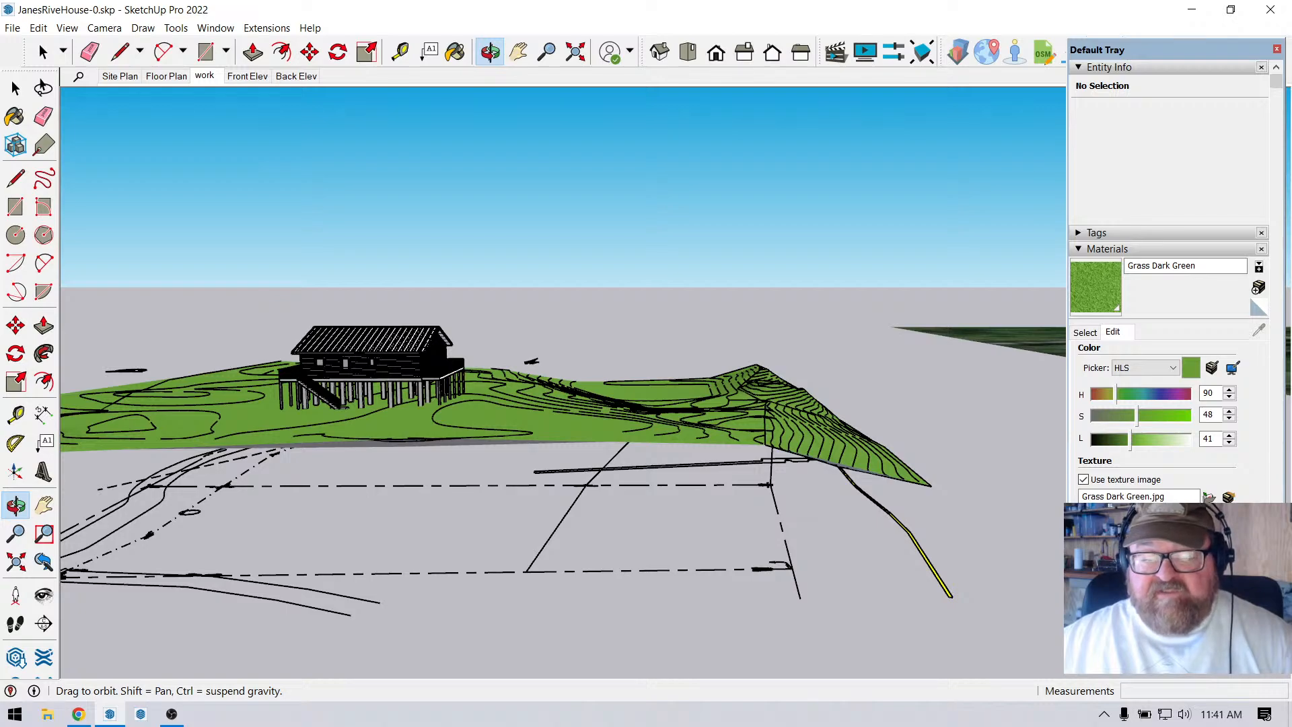
middle_drag(541, 377, 538, 391)
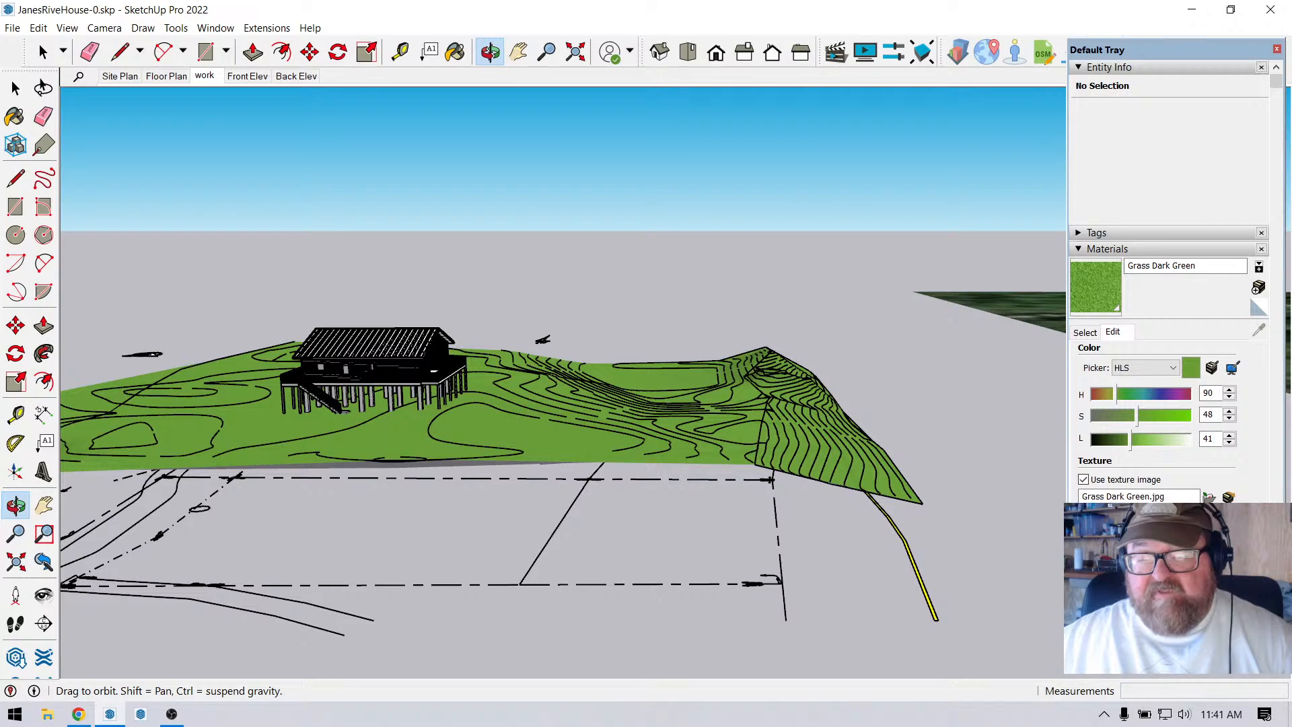
Examine the house up close, including both railed decks, the stairs and the supporting piers.
scroll(390, 377, up, 8)
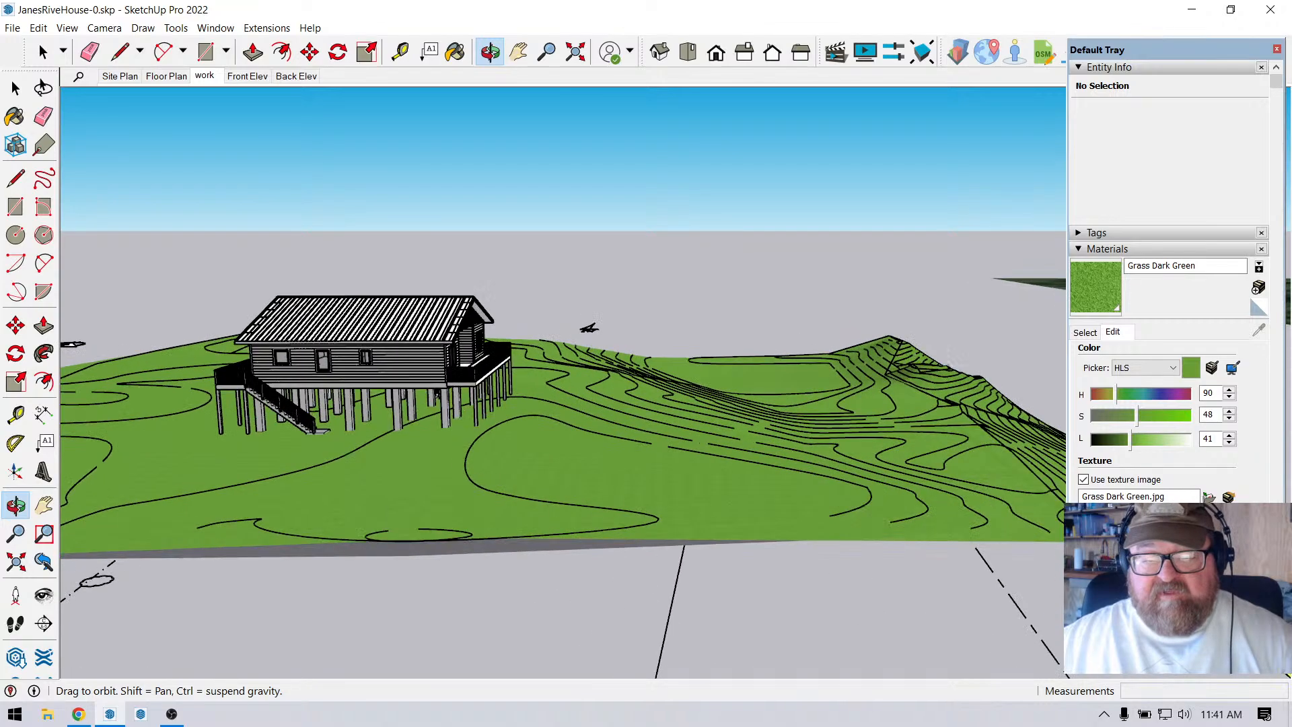
drag(390, 377, 367, 364)
middle_drag(367, 363, 431, 361)
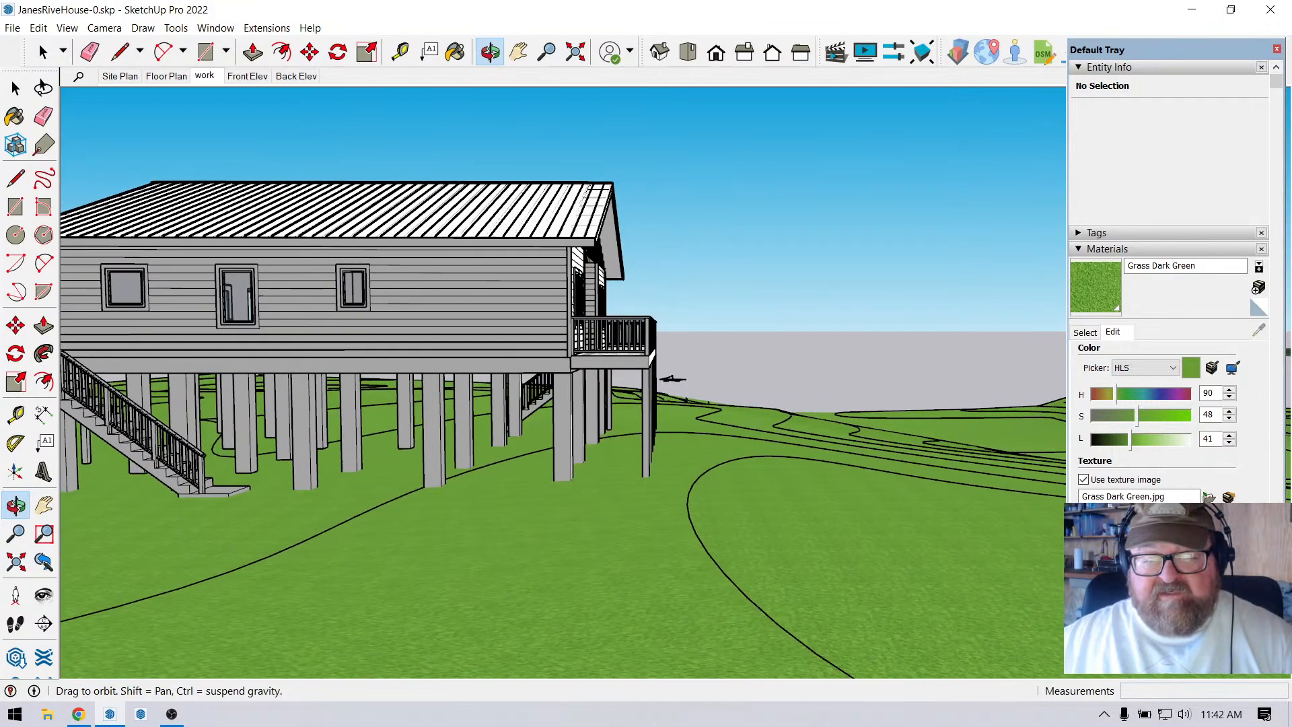
scroll(538, 373, down, 5)
middle_drag(538, 373, 434, 427)
middle_drag(818, 321, 982, 335)
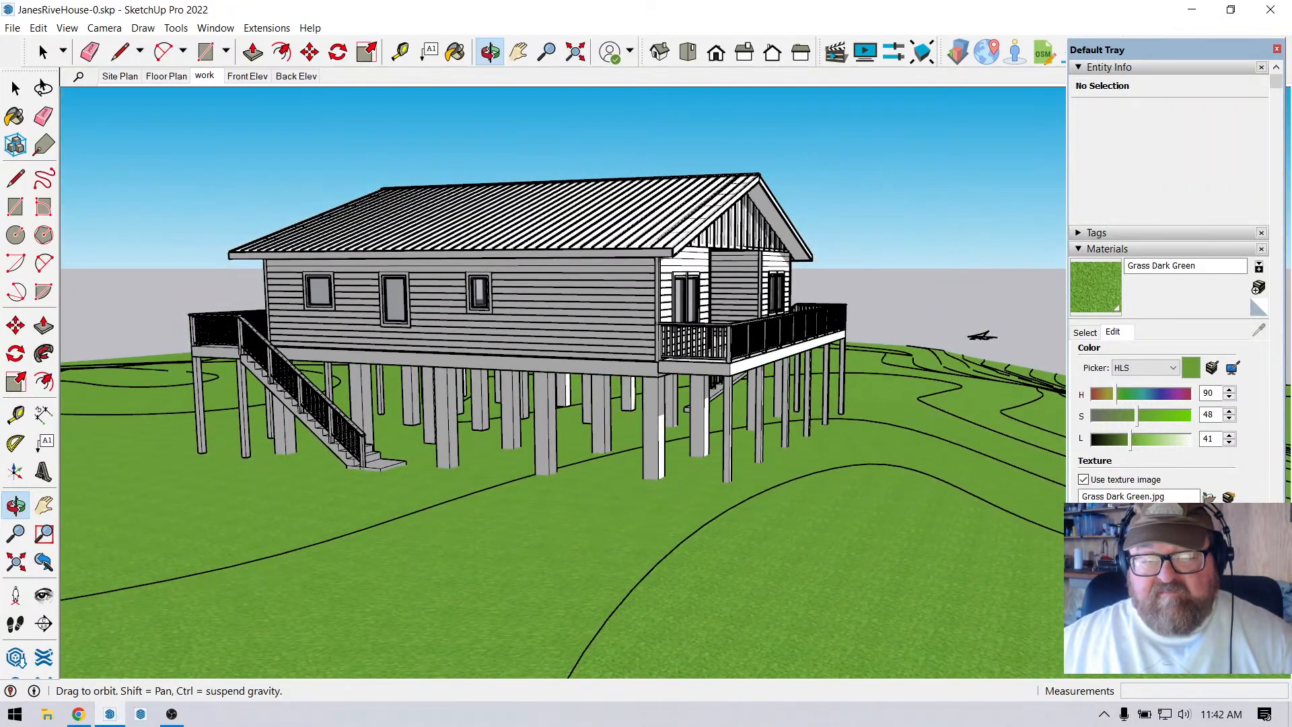
middle_drag(680, 350, 551, 324)
scroll(466, 343, up, 5)
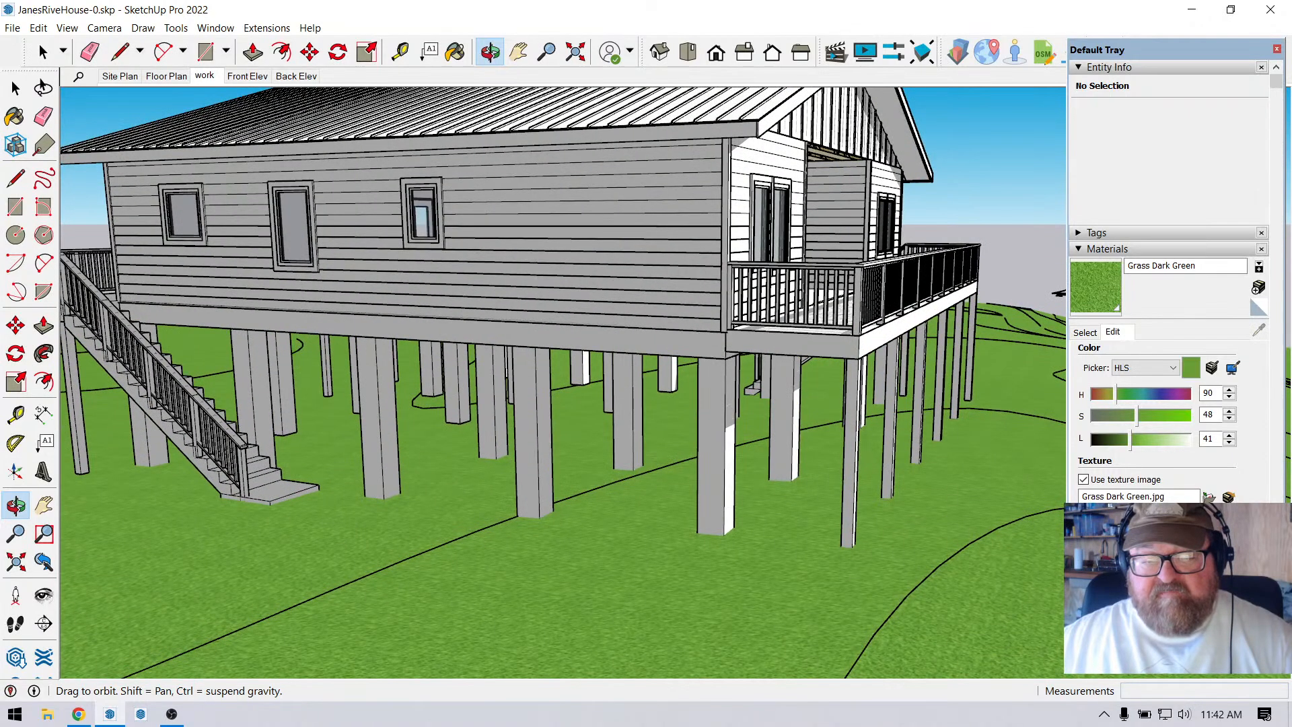
click(42, 52)
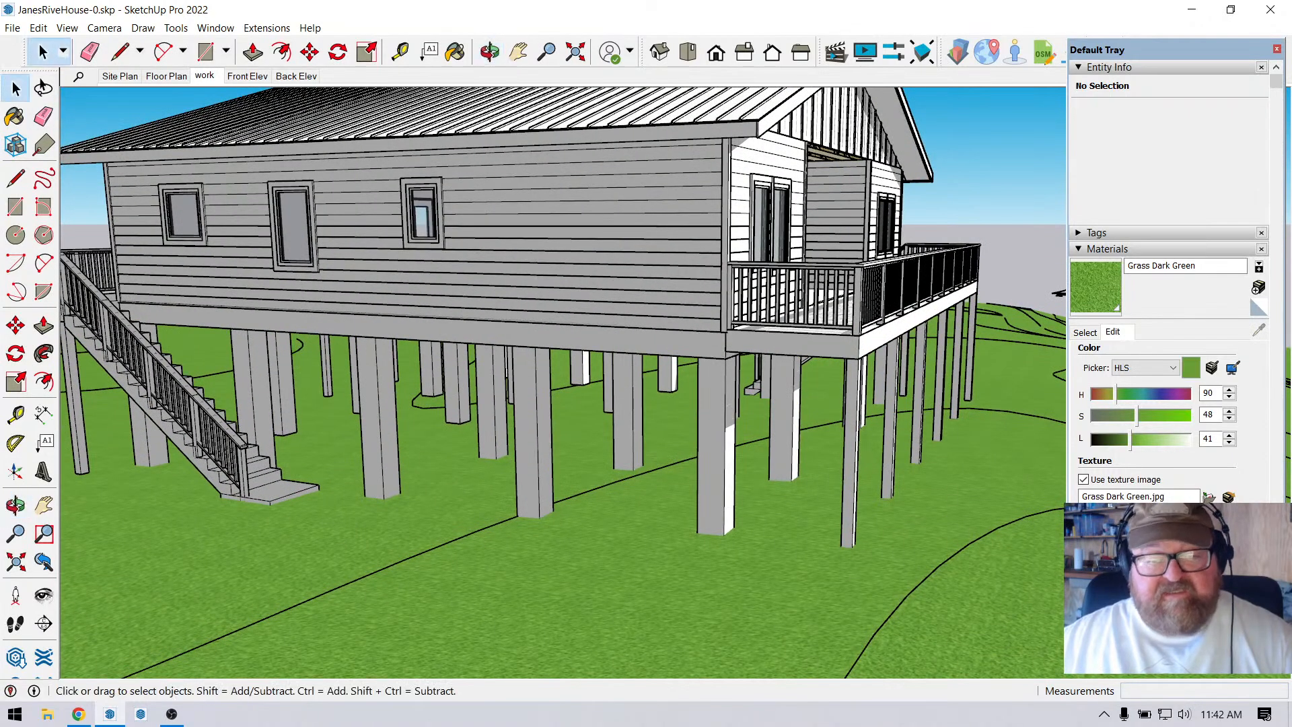
Open the foundation group to inspect a single pile component under the long side wall, and leave the group.
double_click(532, 431)
click(532, 430)
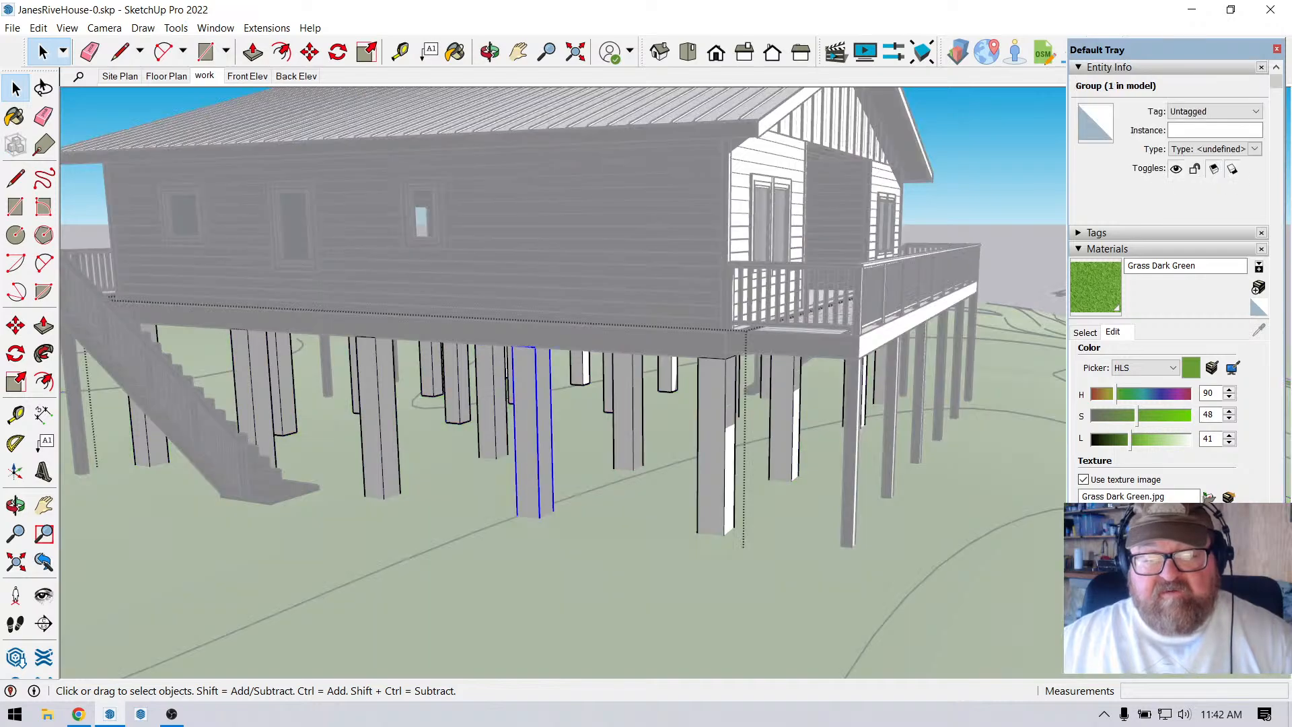
click(639, 508)
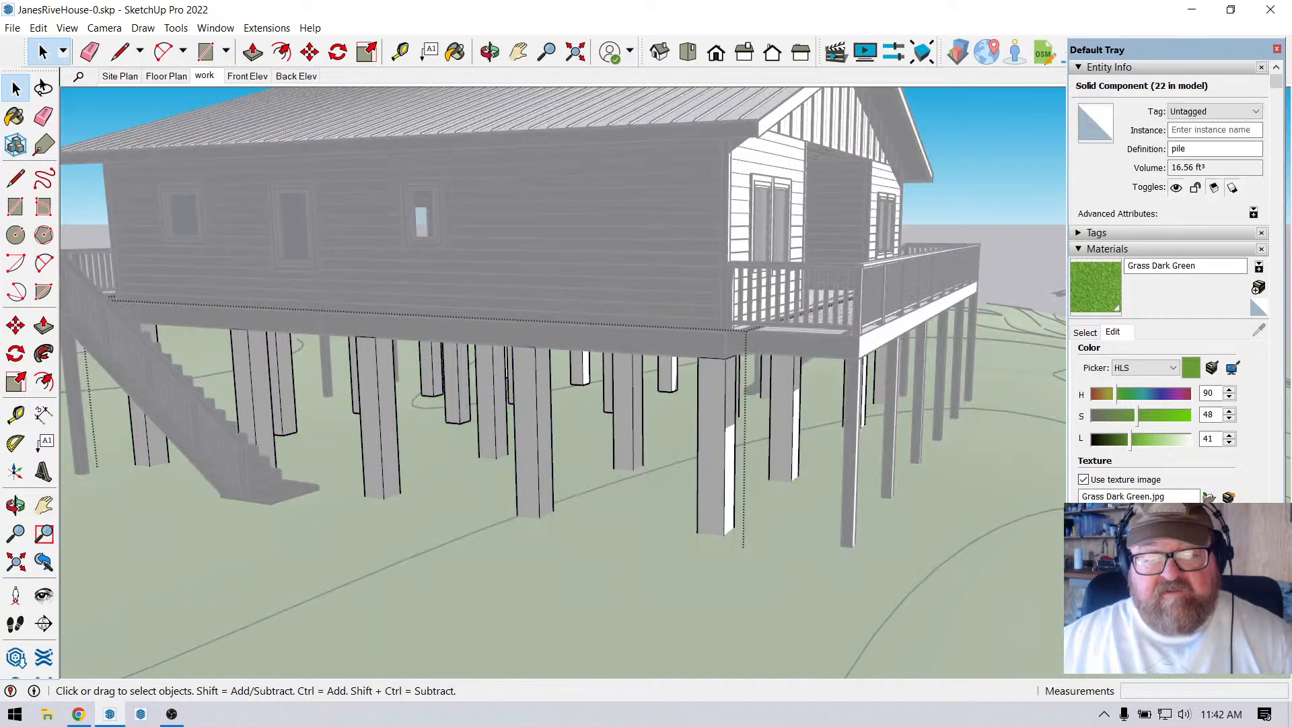
scroll(639, 507, down, 2)
key(Escape)
scroll(538, 437, up, 2)
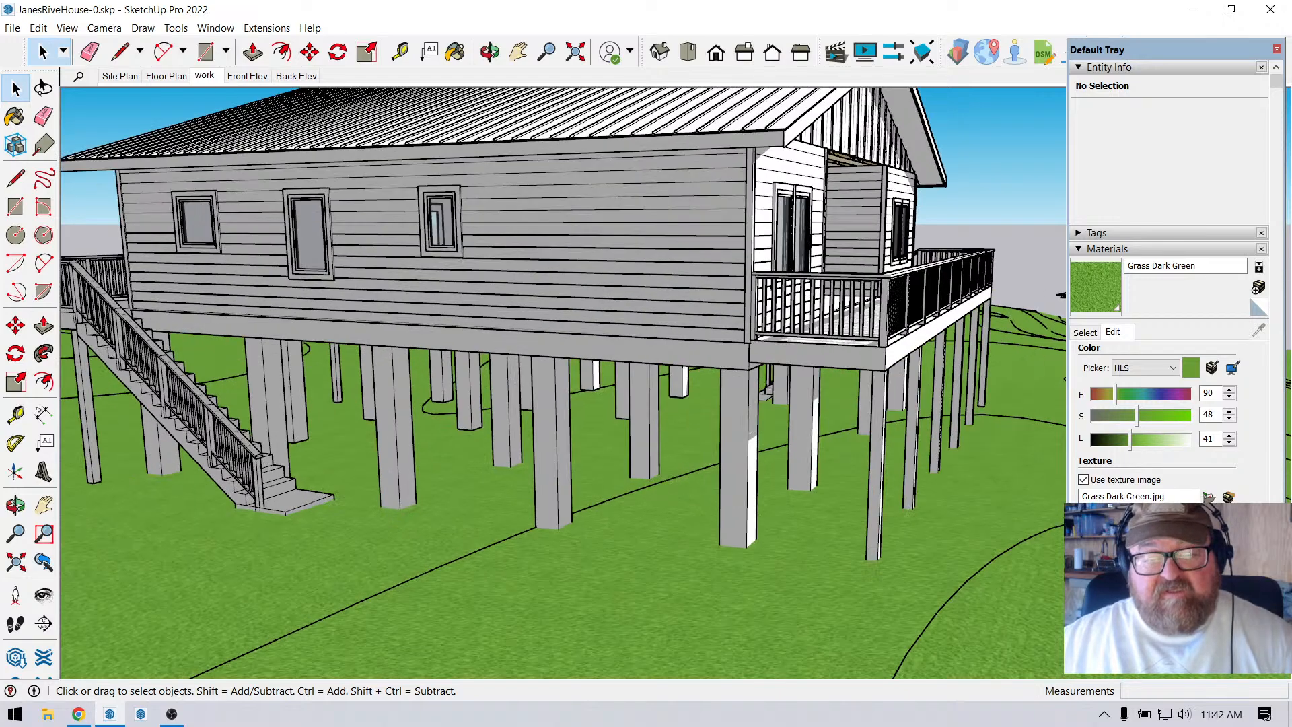
Examine the piles beneath the house, including where they meet the ground and the underside of the floor.
middle_drag(538, 437, 538, 376)
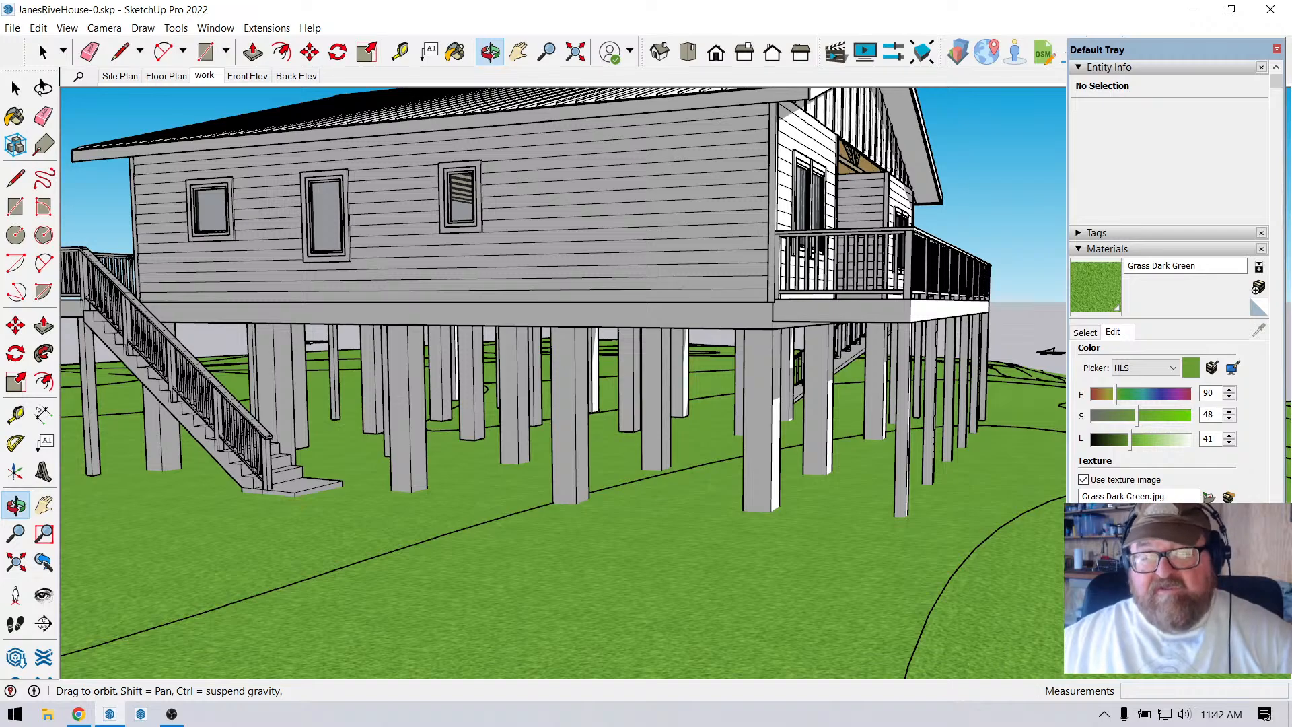
middle_drag(538, 377, 574, 431)
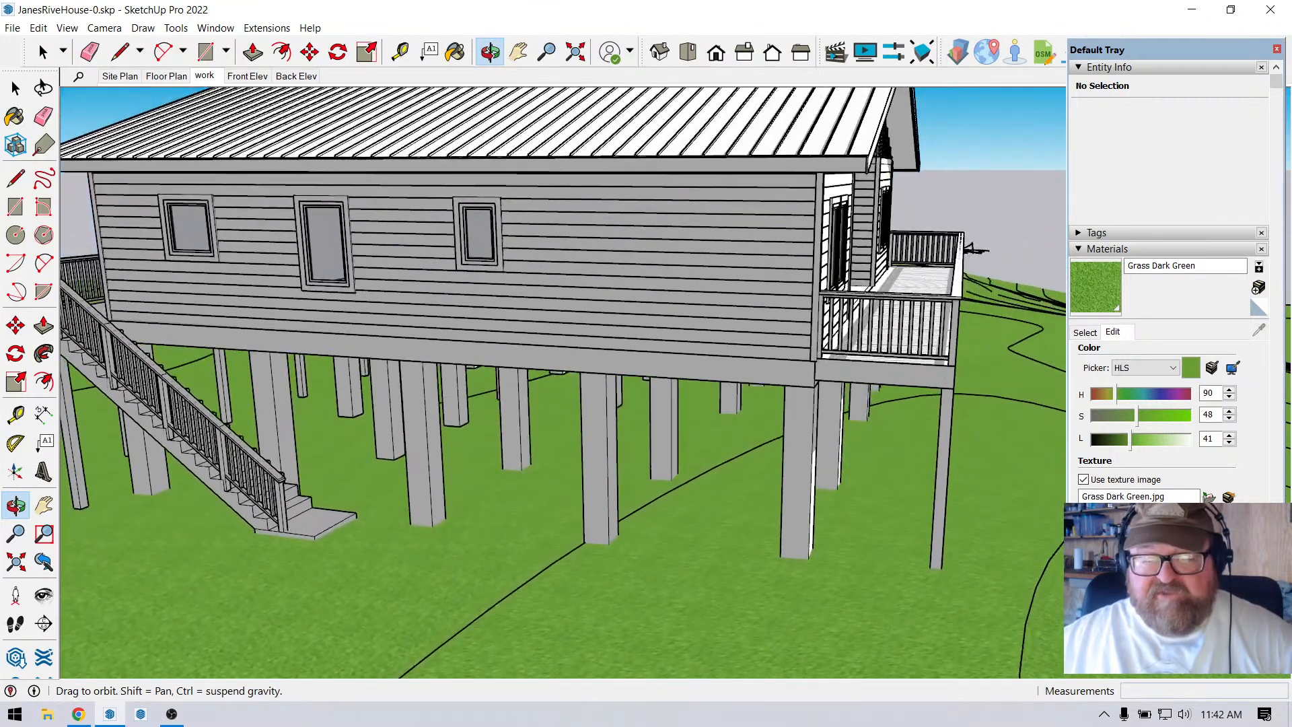
scroll(604, 525, up, 5)
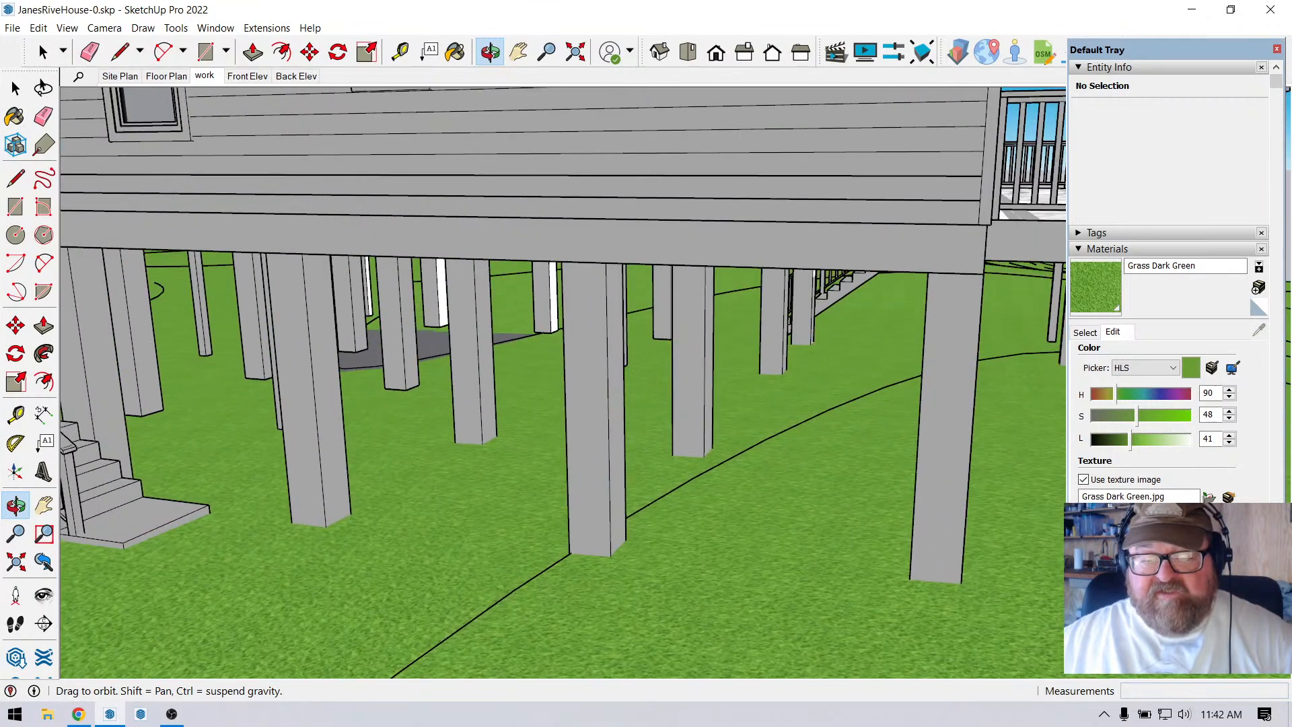
middle_drag(605, 526, 532, 531)
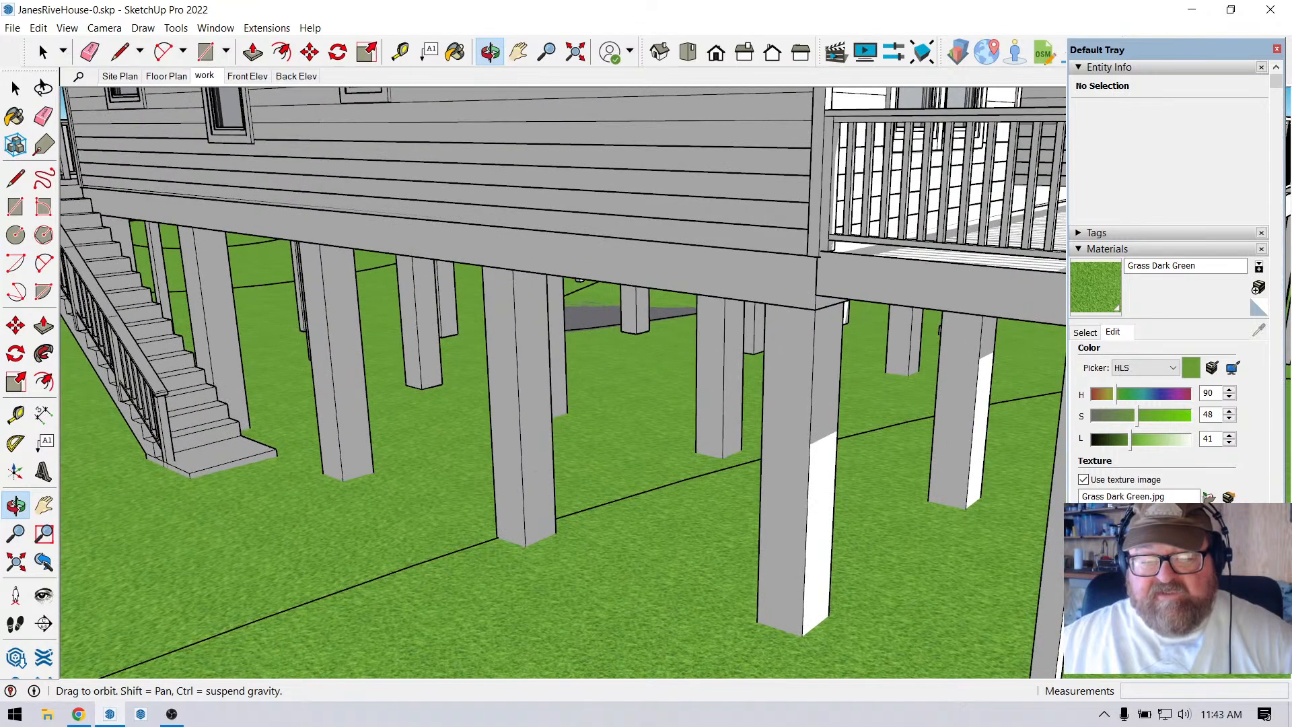
middle_drag(532, 532, 663, 538)
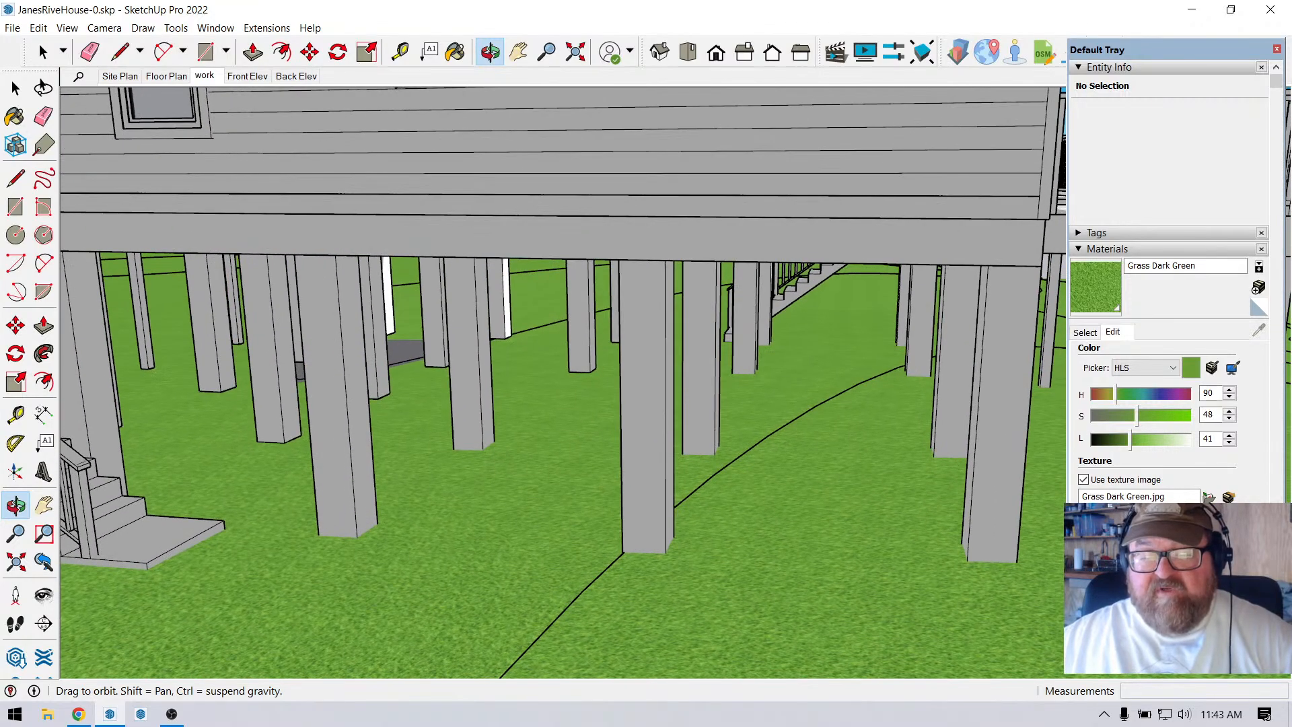
scroll(674, 410, down, 3)
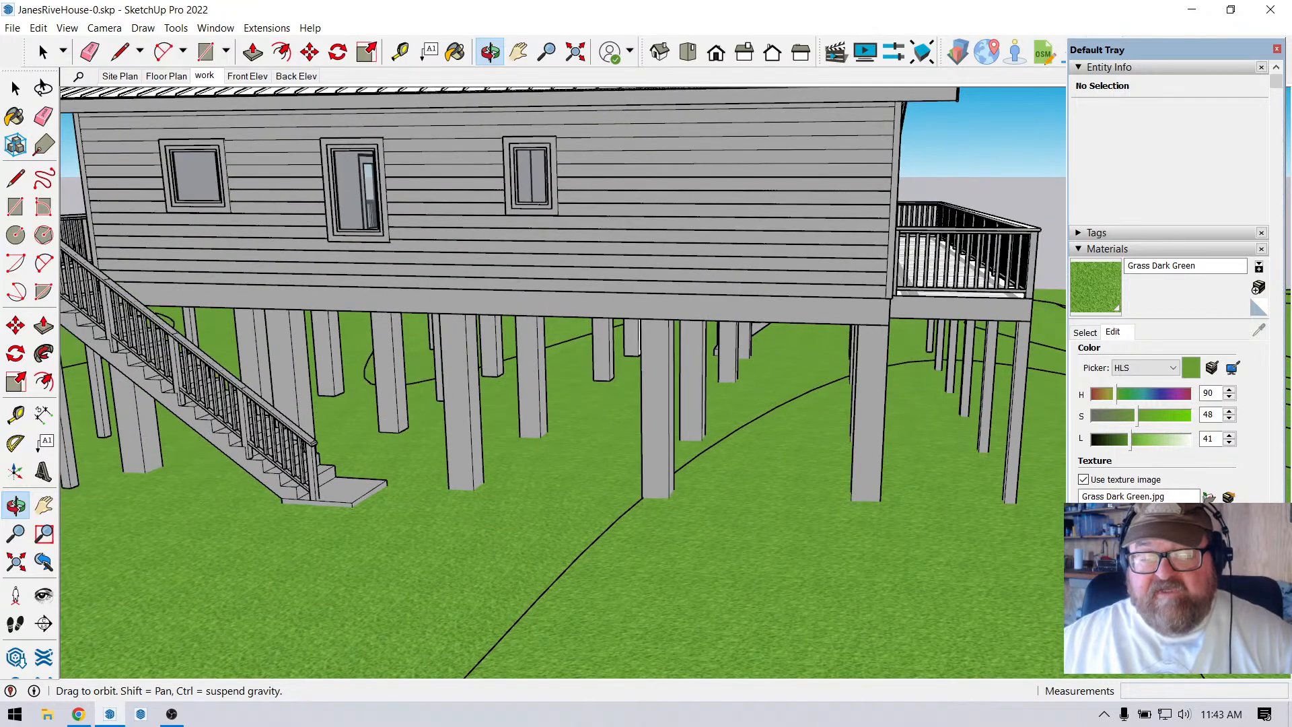
Examine the whole raised house from its side and corners, including both decks, the side stairs and the roof.
scroll(674, 410, down, 5)
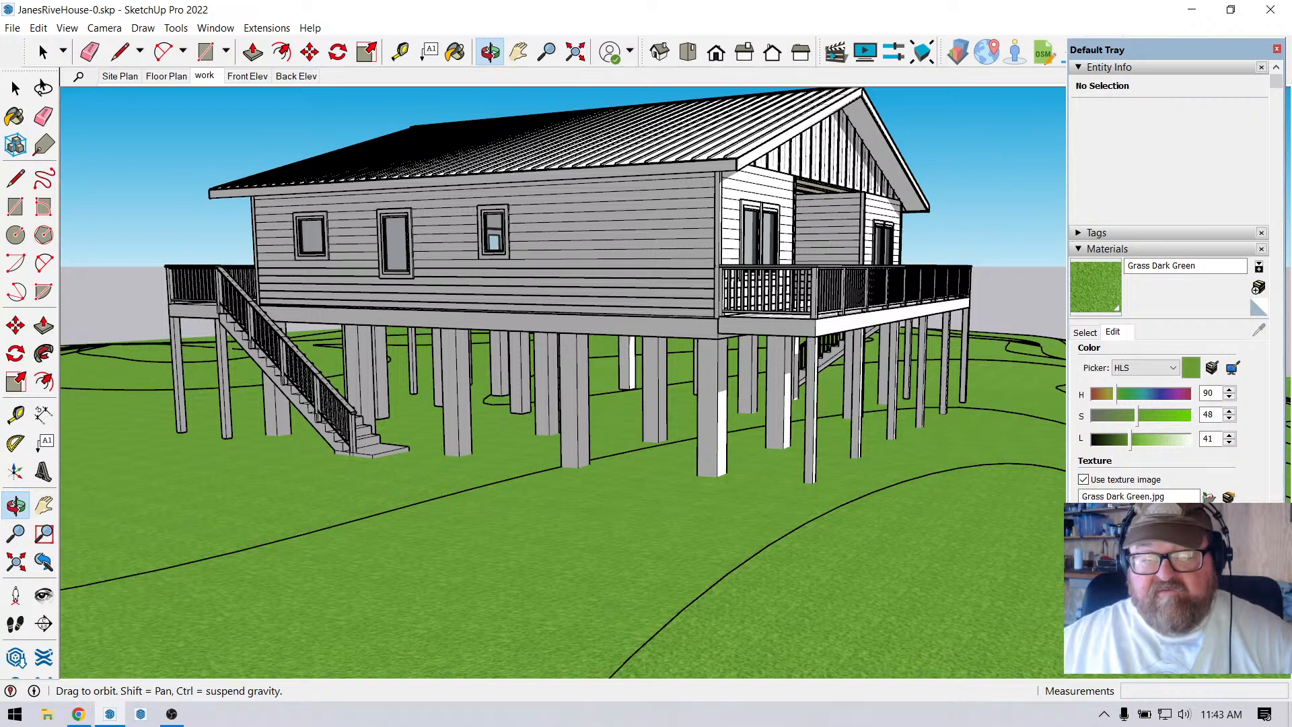
middle_drag(525, 403, 794, 430)
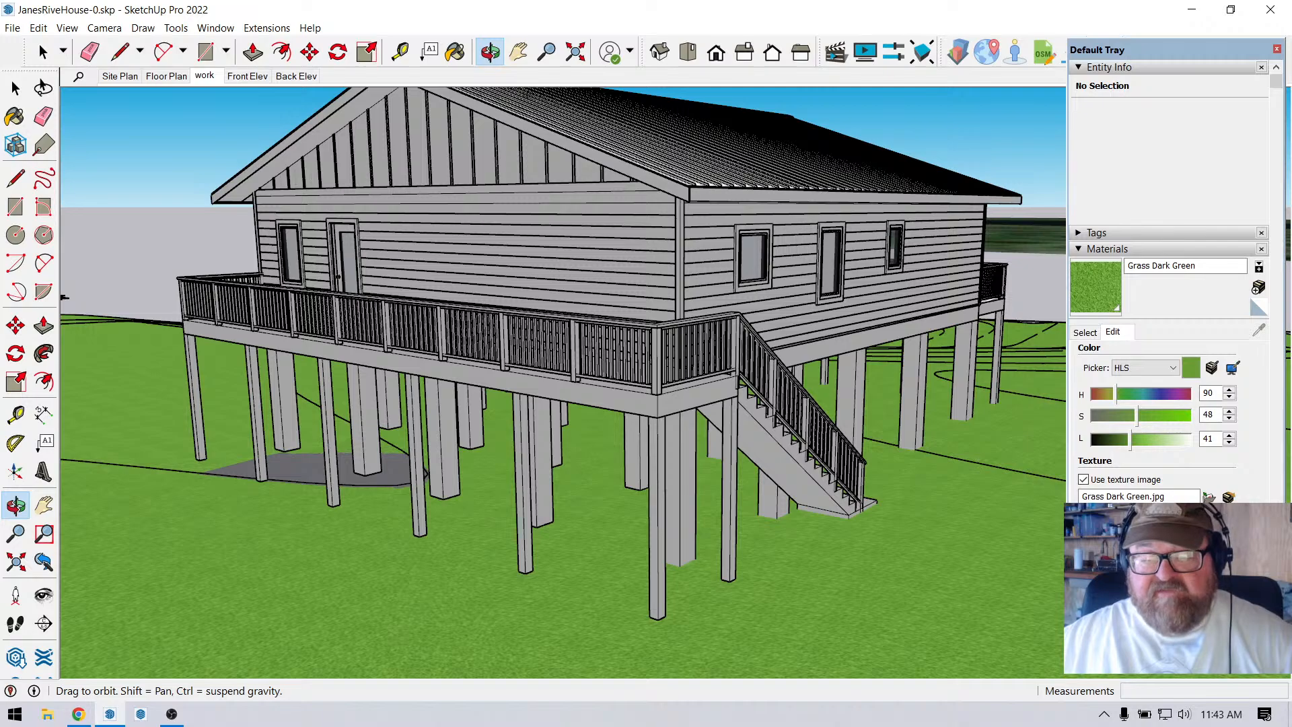
middle_drag(922, 363, 696, 394)
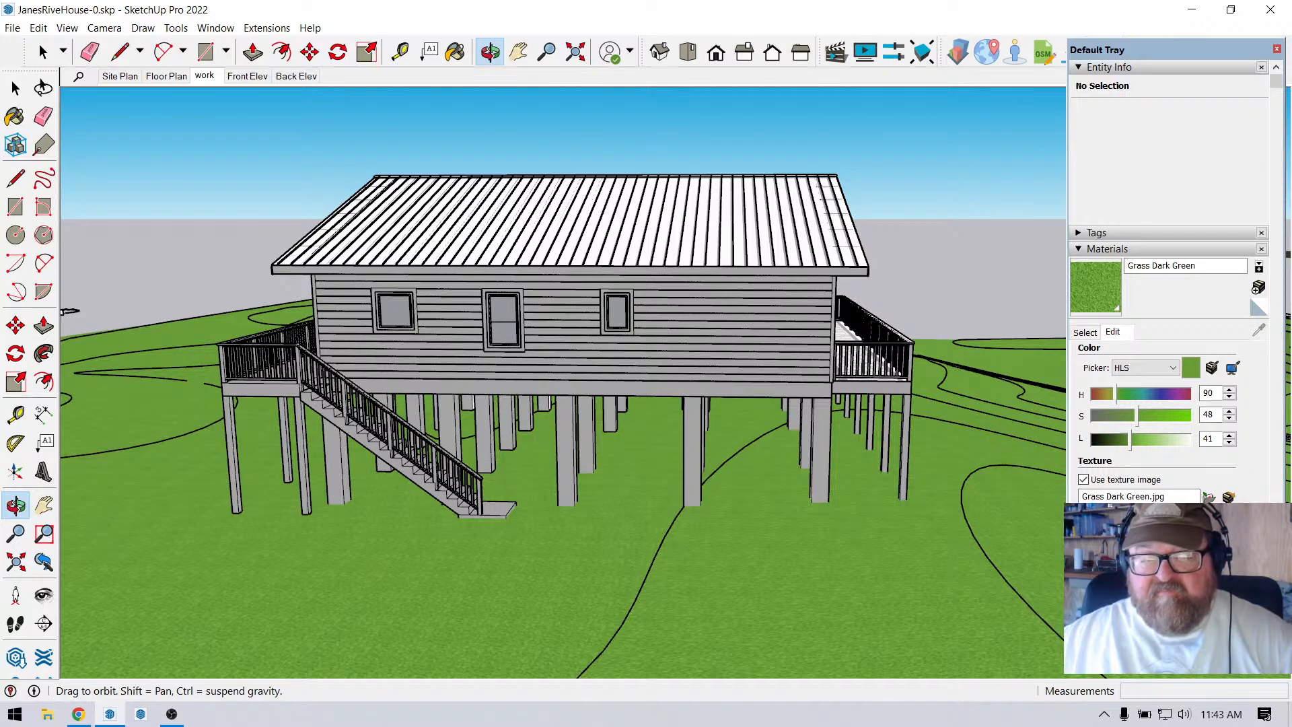
middle_drag(538, 403, 646, 376)
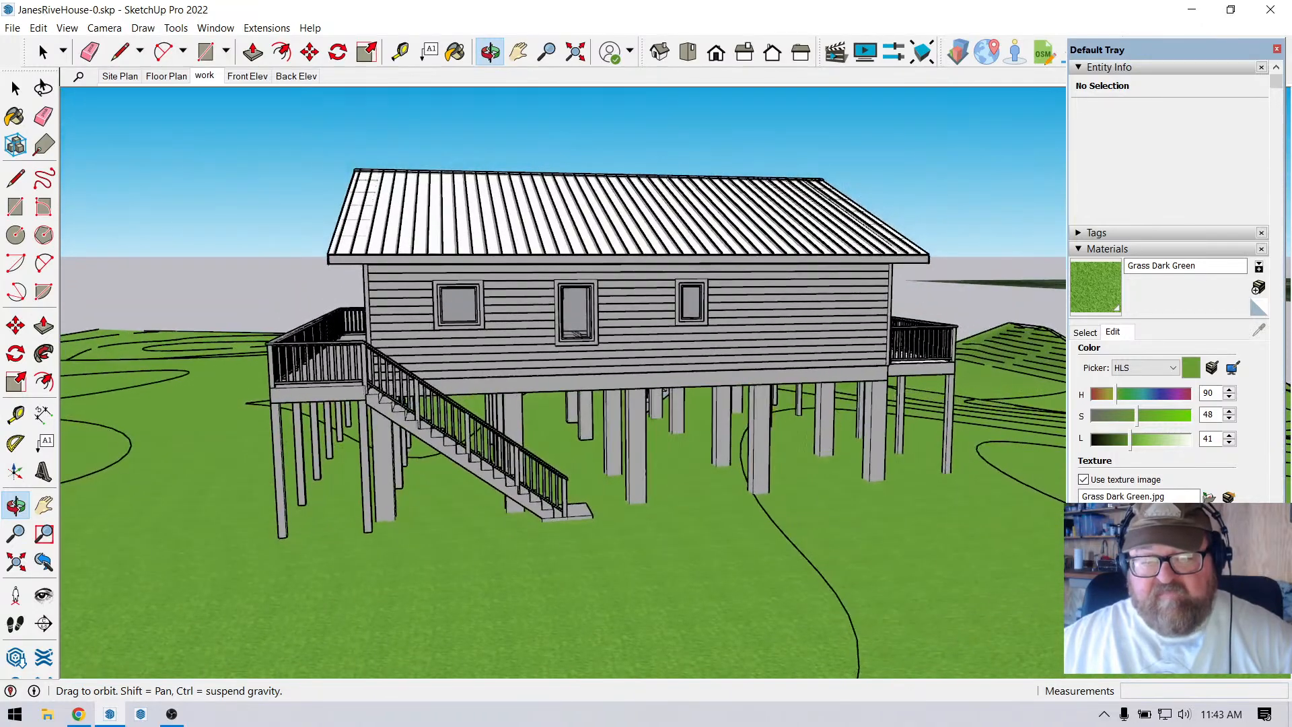
Check the live stream's dashboard and chat in YouTube Studio, and return to SketchUp to view the recessed porch and its railed deck.
click(78, 714)
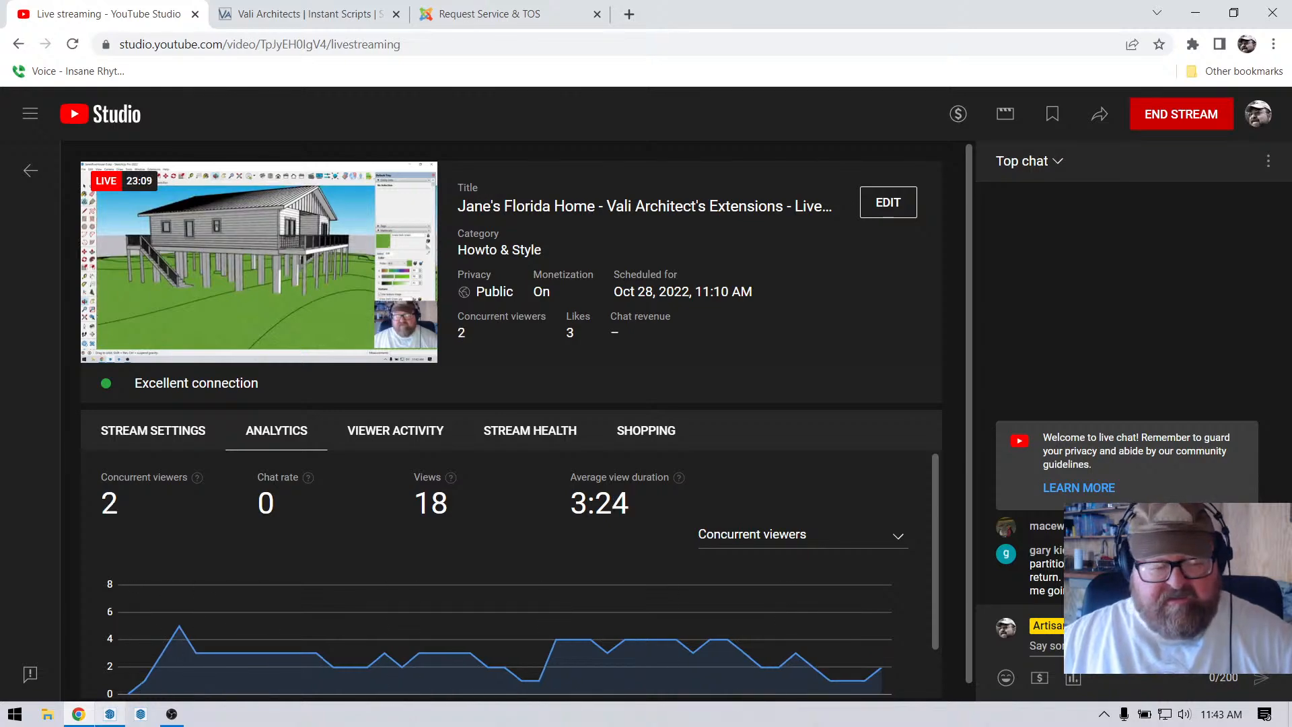
click(110, 713)
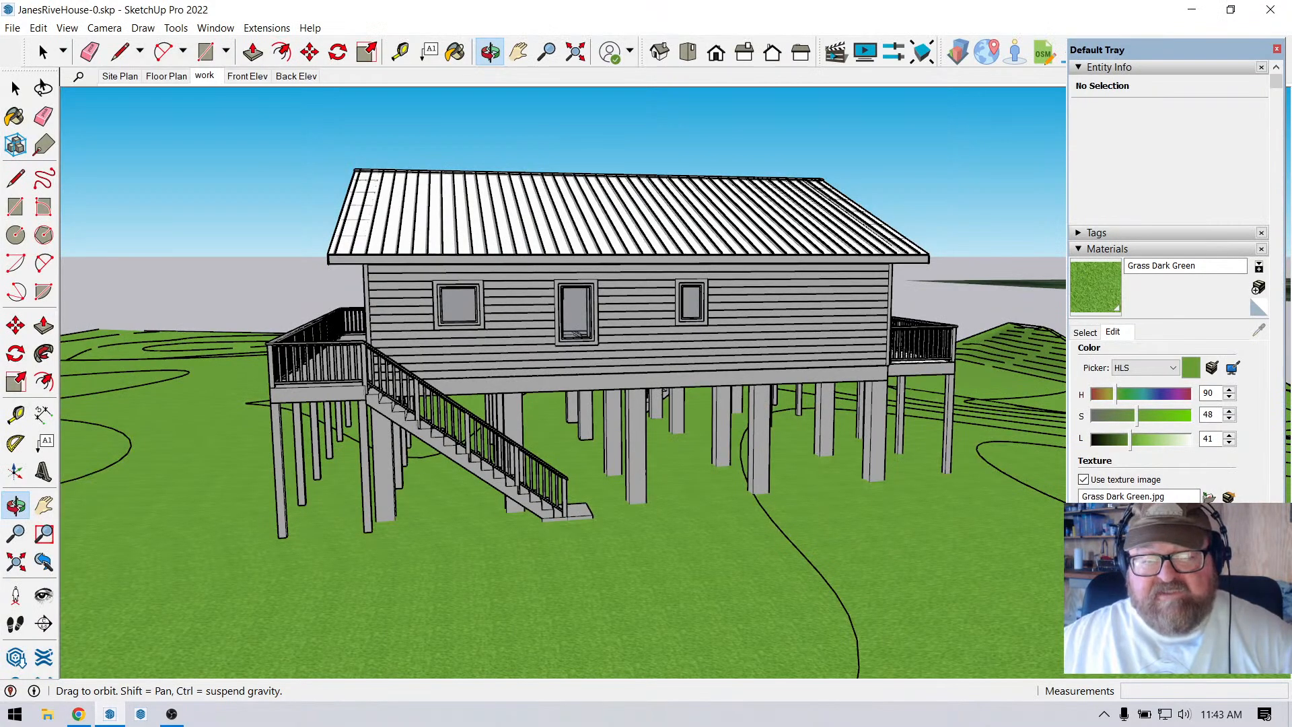
mouse_move(660, 376)
middle_down()
mouse_move(471, 410)
mouse_move(458, 363)
mouse_move(205, 464)
middle_up()
scroll(624, 464, up, 4)
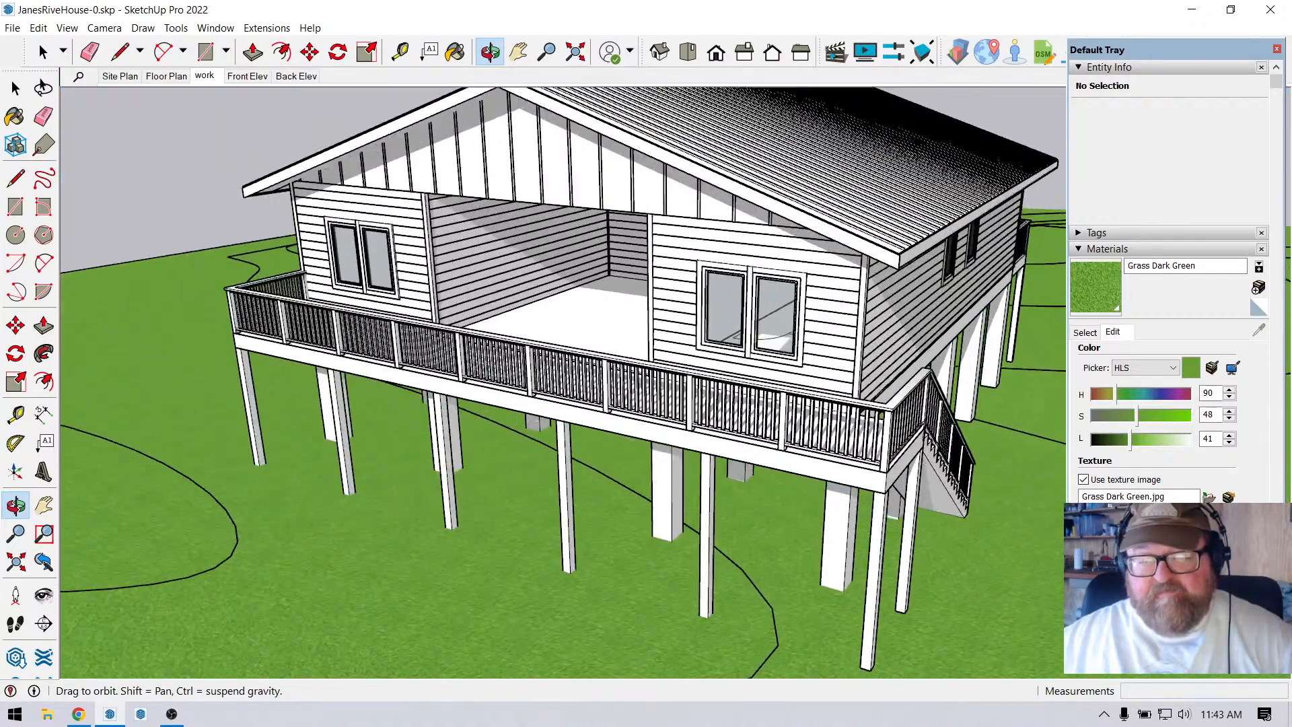
Measure with the Tape Measure from the front wall's corner edge beside the double window above the deck.
mouse_move(624, 464)
middle_down()
mouse_move(603, 441)
mouse_move(395, 398)
mouse_move(720, 502)
middle_up()
scroll(720, 501, down, 3)
mouse_move(544, 222)
middle_down()
mouse_move(572, 270)
mouse_move(666, 201)
mouse_move(690, 162)
middle_up()
scroll(571, 269, up, 4)
mouse_move(746, 276)
middle_down()
mouse_move(673, 262)
mouse_move(673, 182)
middle_up()
scroll(673, 262, up, 3)
scroll(700, 262, up, 2)
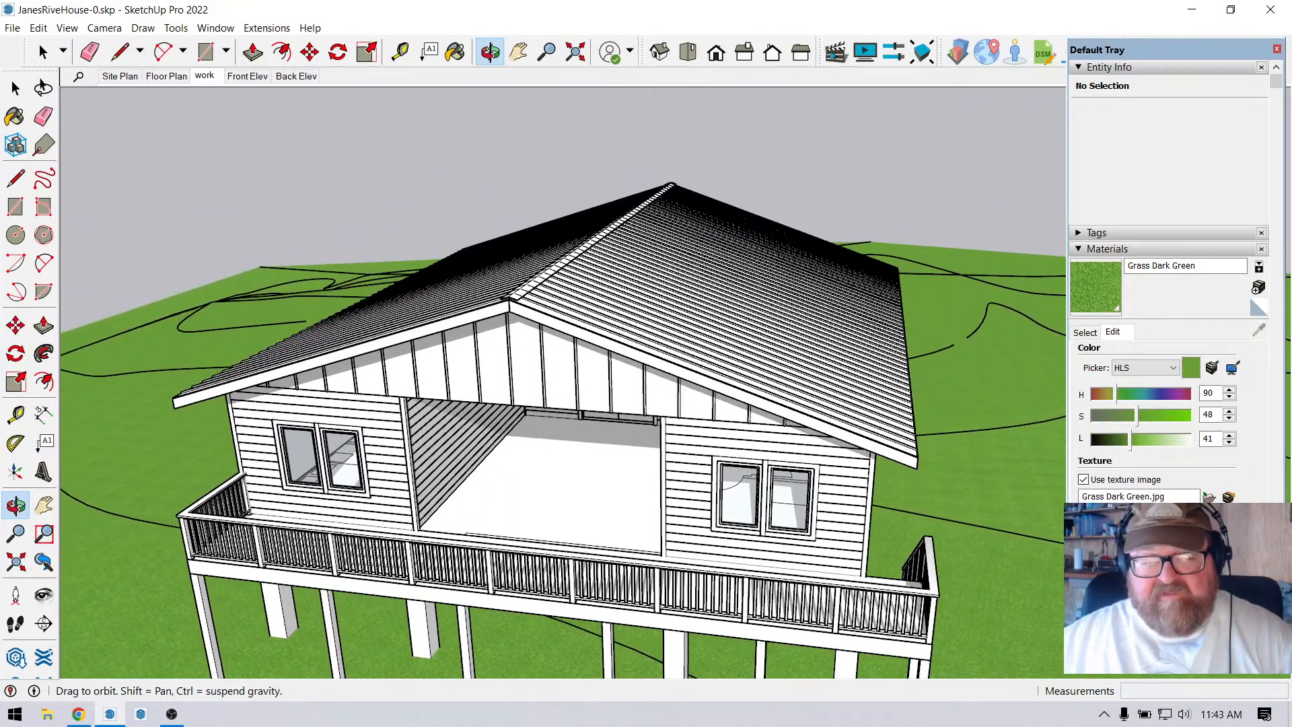
key(t)
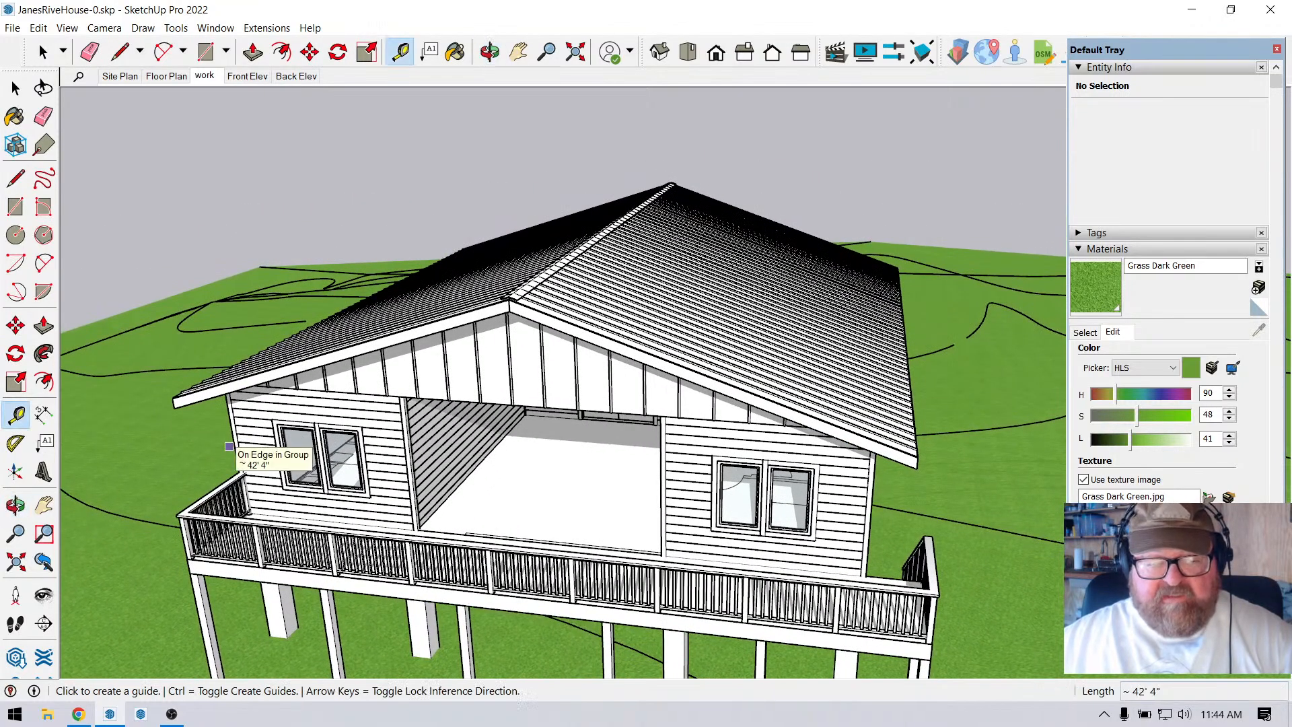
click(236, 441)
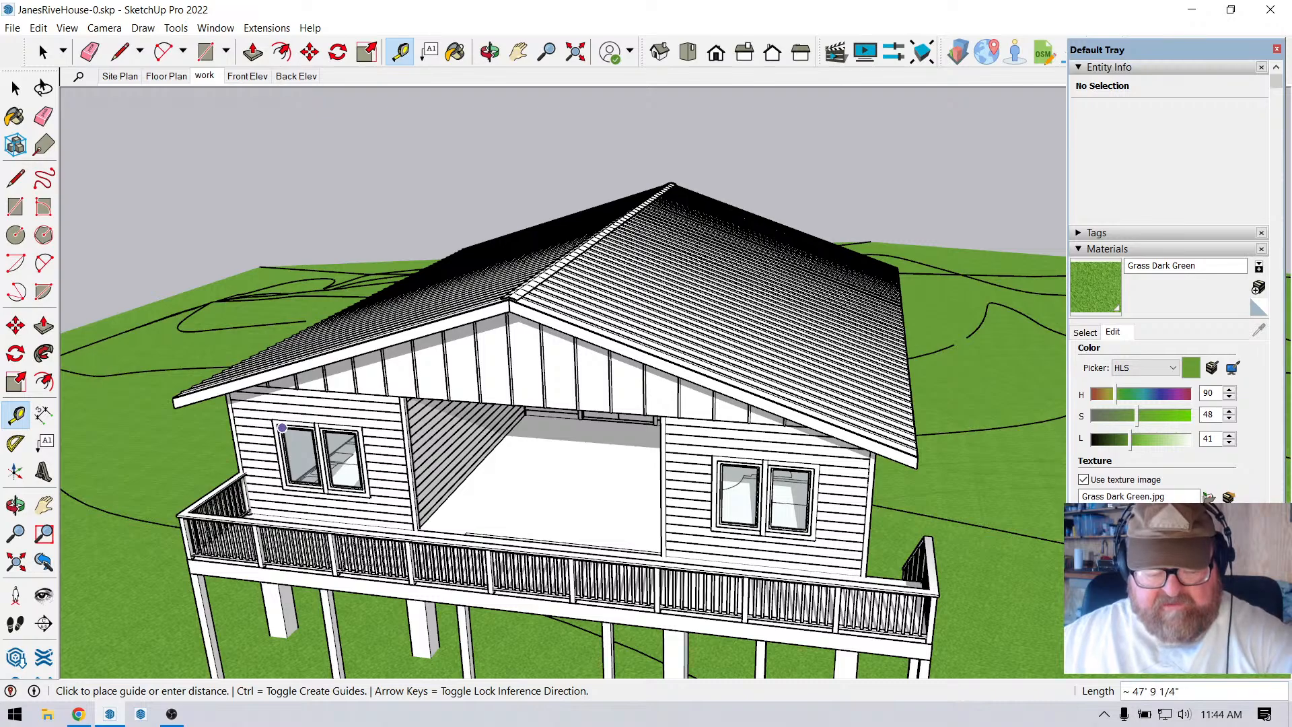
click(281, 426)
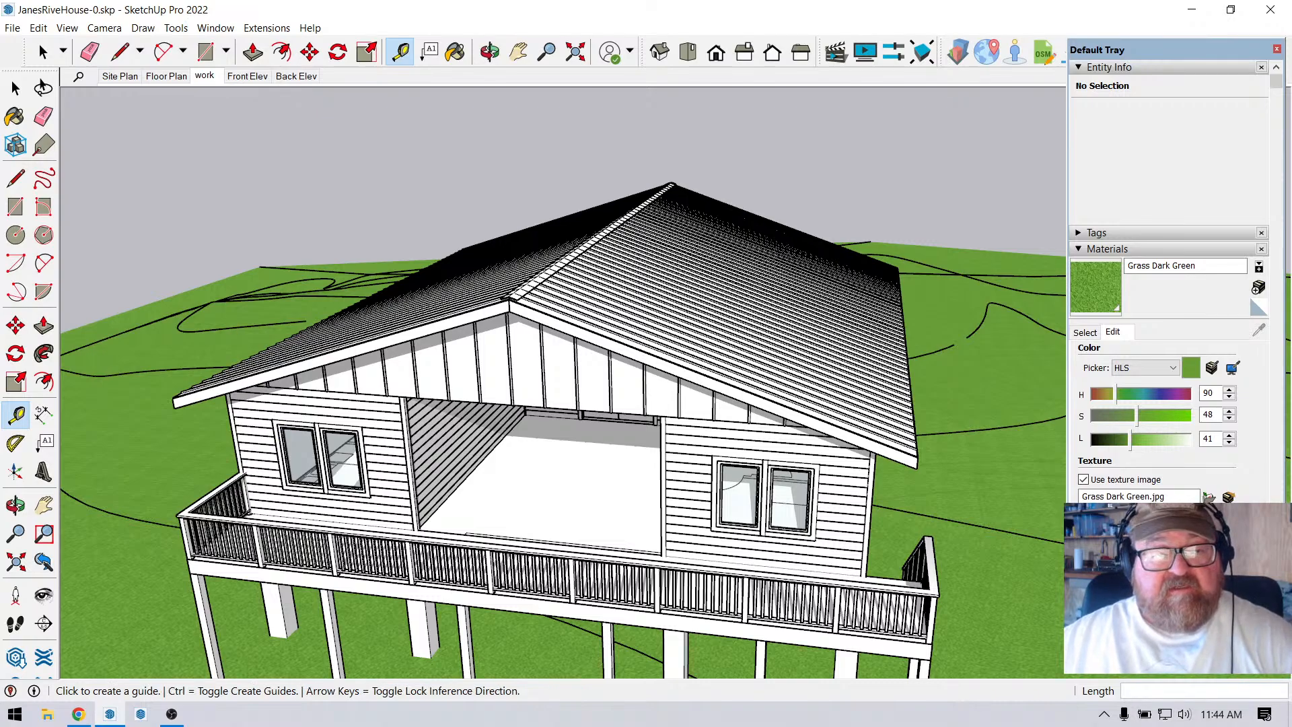
Switch to the Floor Plan scene and measure the building from one outer side wall to the opposite one.
click(169, 76)
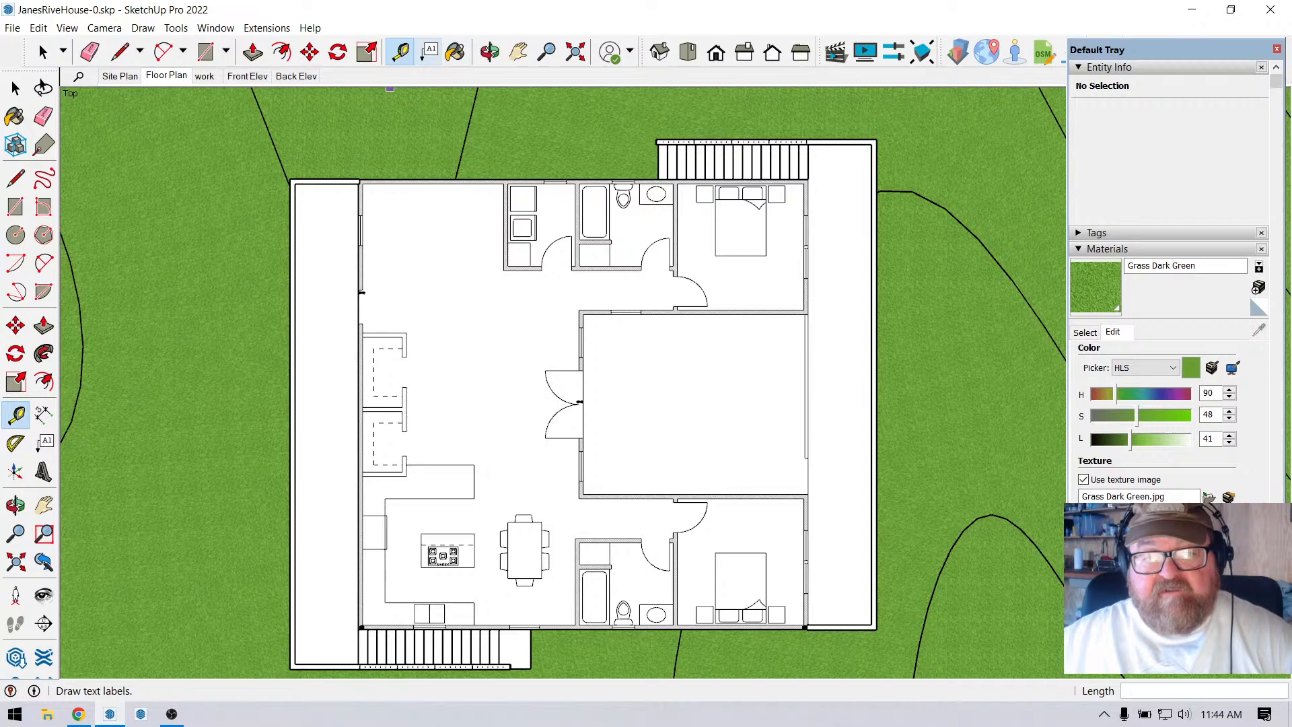
scroll(441, 197, up, 3)
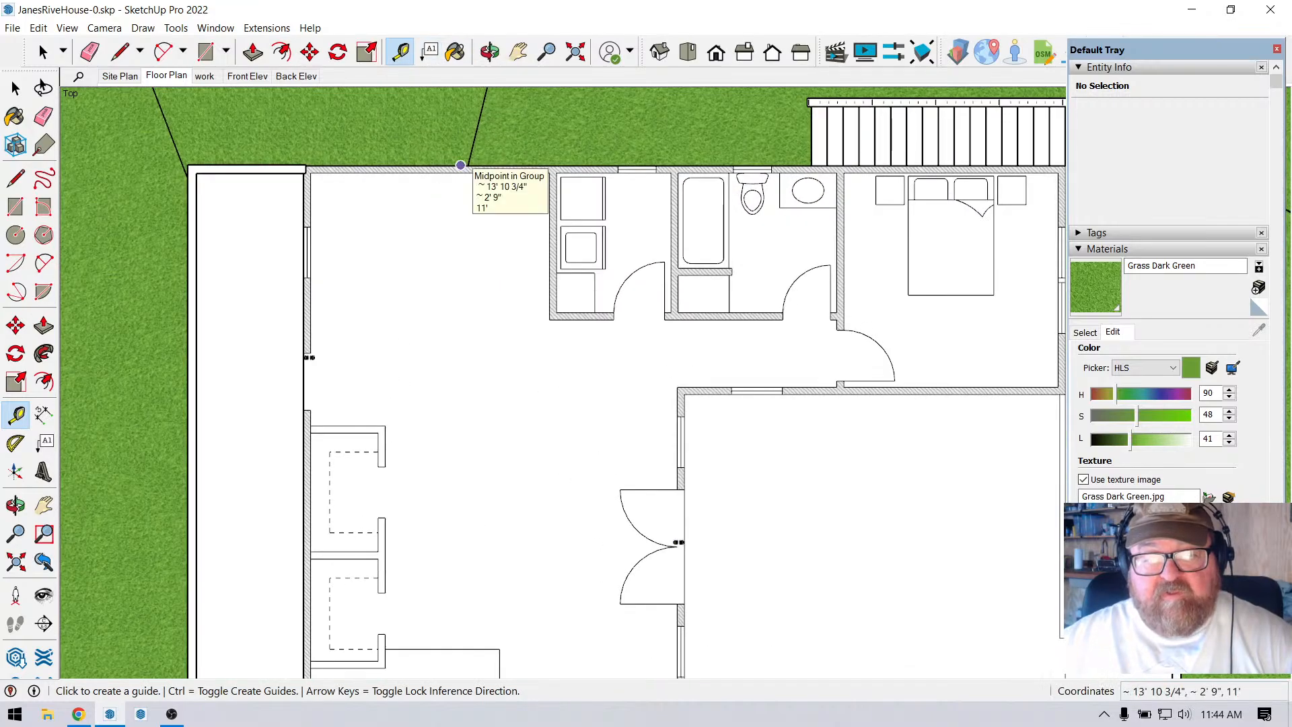
click(460, 165)
scroll(460, 173, down, 5)
scroll(468, 553, up, 4)
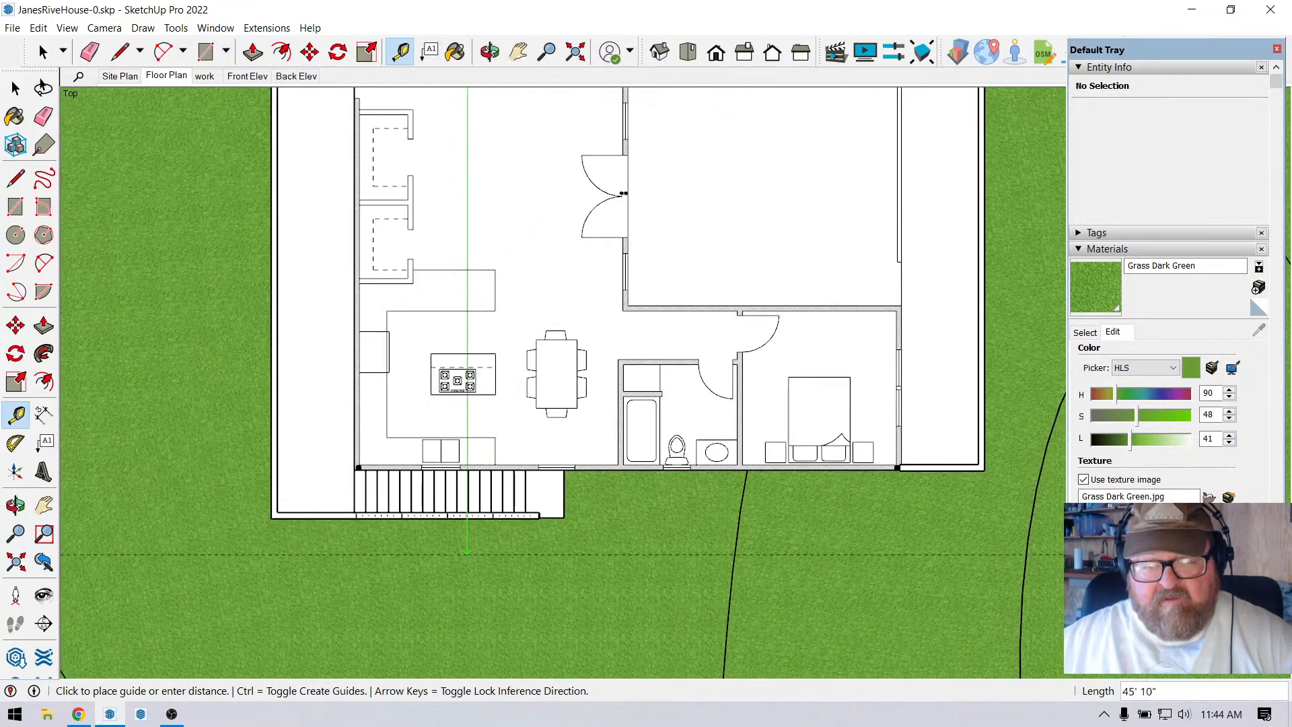
scroll(484, 545, up, 1)
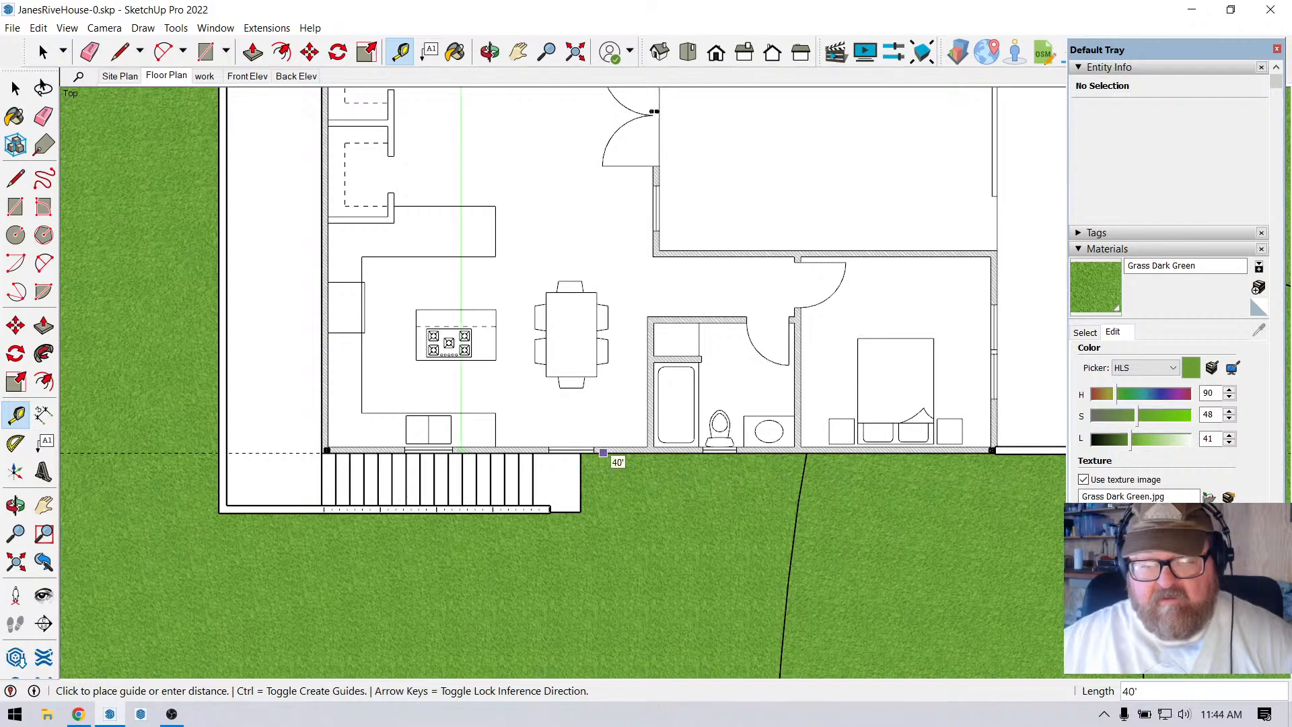
click(603, 452)
scroll(580, 311, down, 1)
Set the camera of the floor plan model to Perspective and view the house obliquely from the front deck side.
key(o)
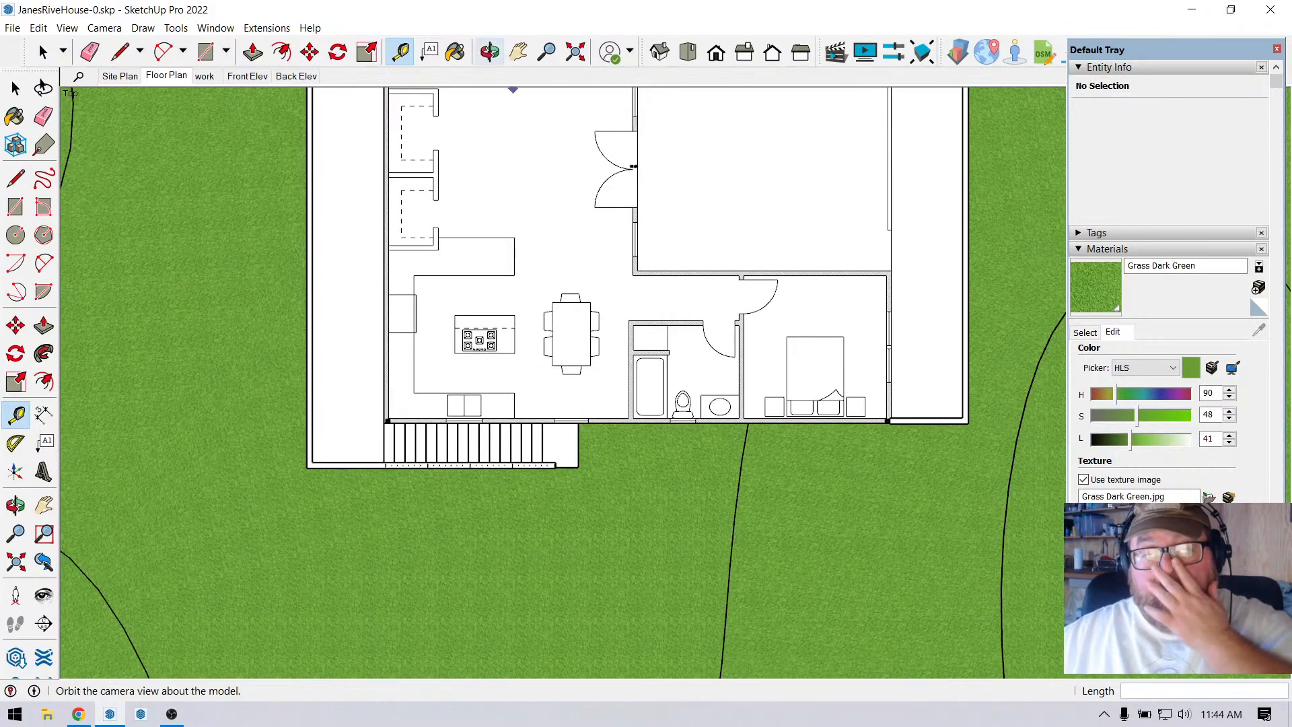
middle_drag(580, 310, 196, 217)
scroll(773, 433, up, 1)
click(105, 28)
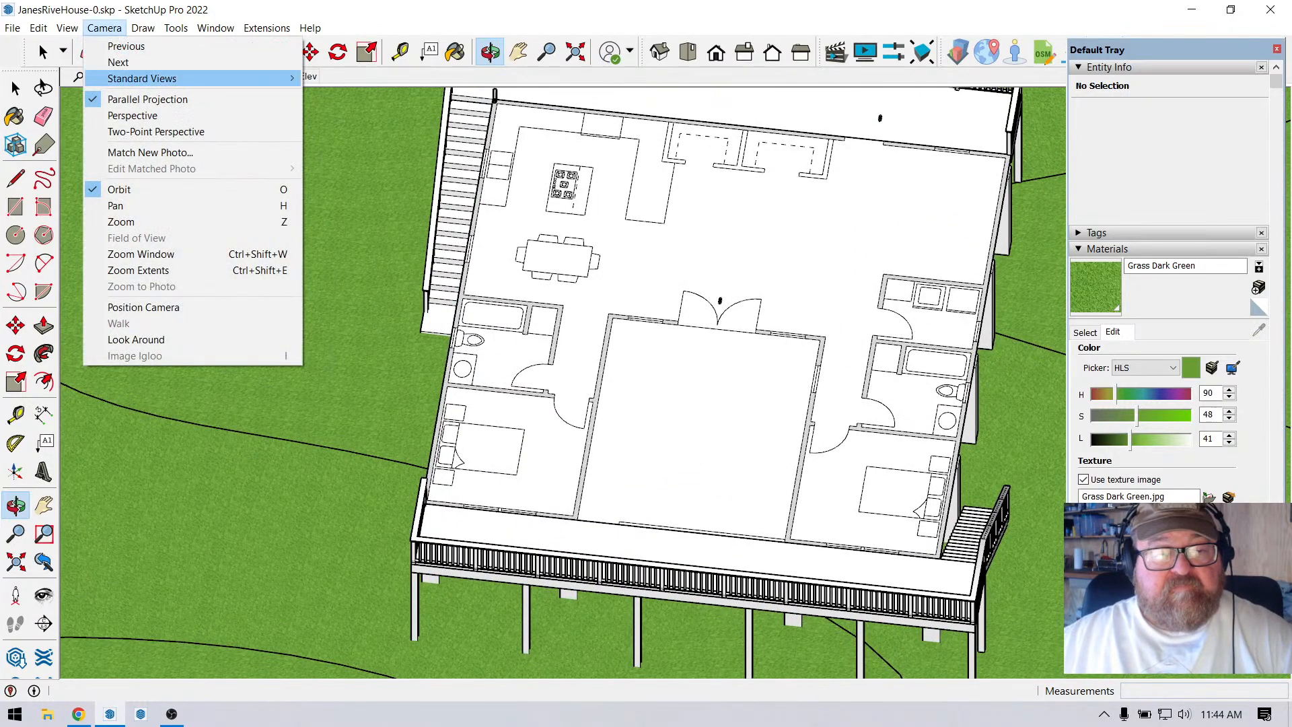
click(133, 115)
scroll(482, 245, down, 4)
scroll(614, 424, up, 5)
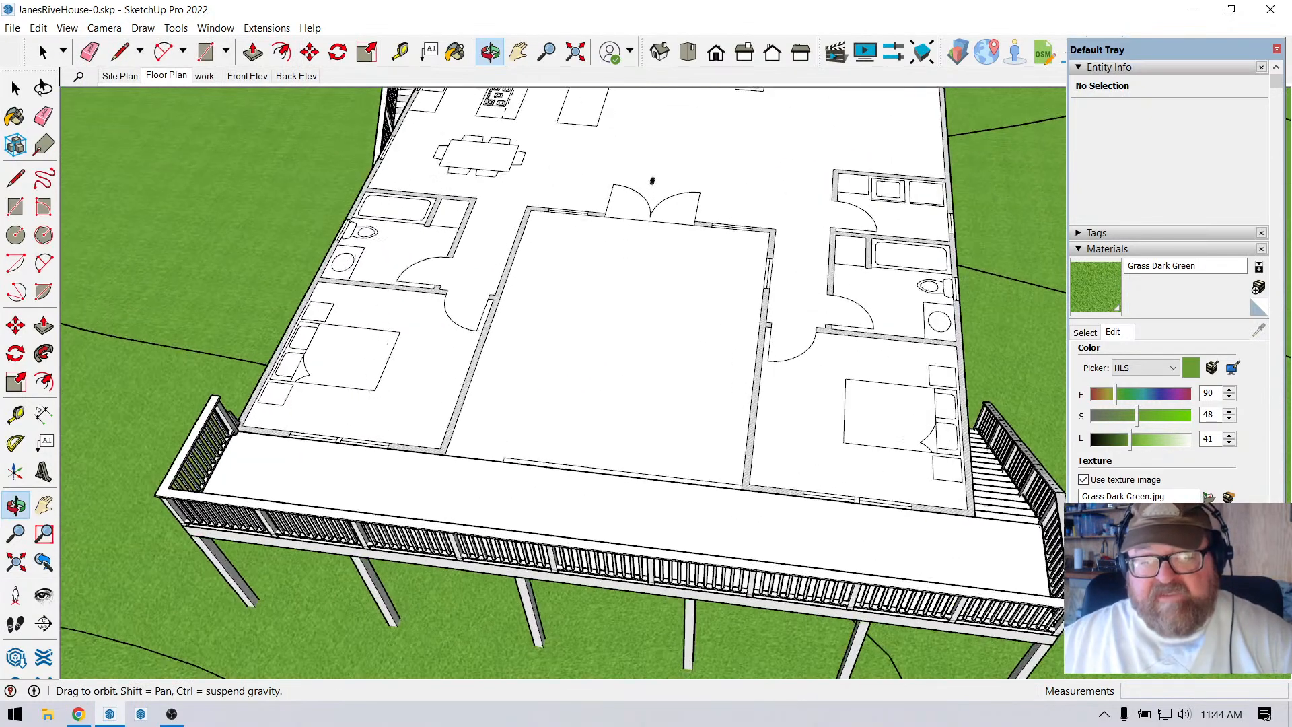
middle_drag(614, 424, 596, 364)
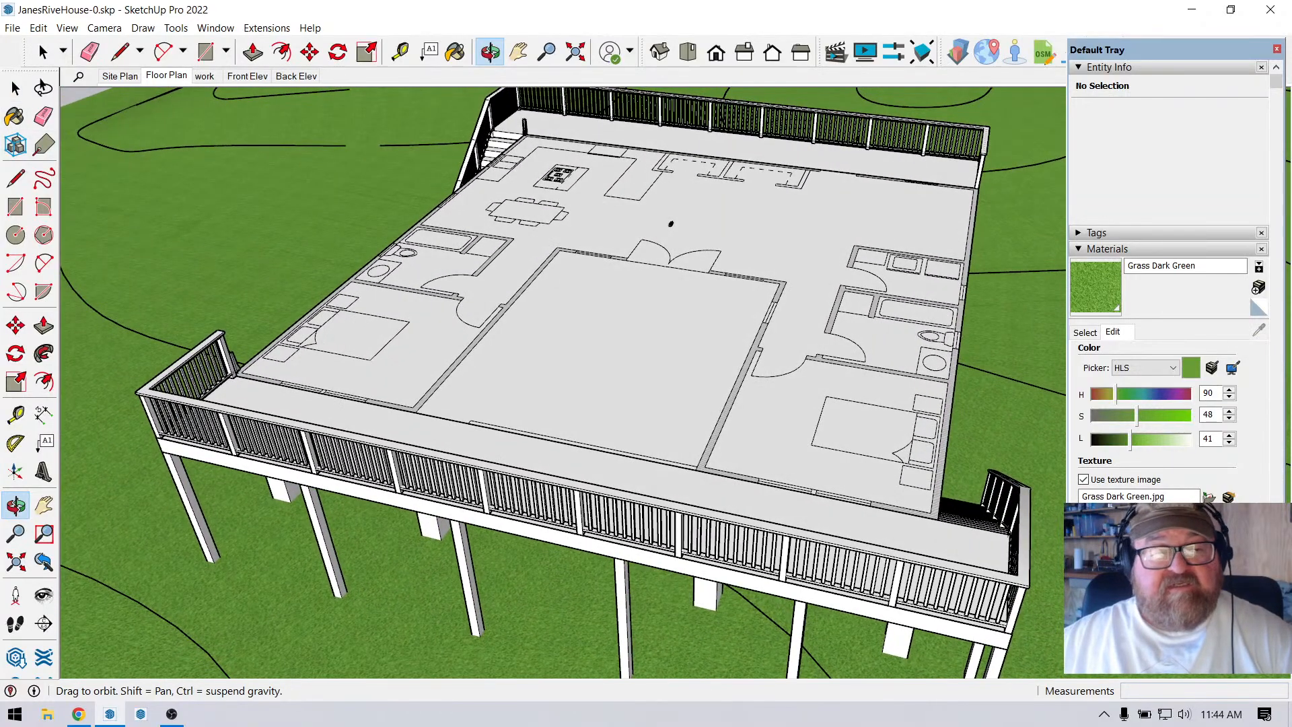
Inside the wall group with the double doors, assign the DOOR1 group the tag wall_door.
click(43, 52)
click(671, 224)
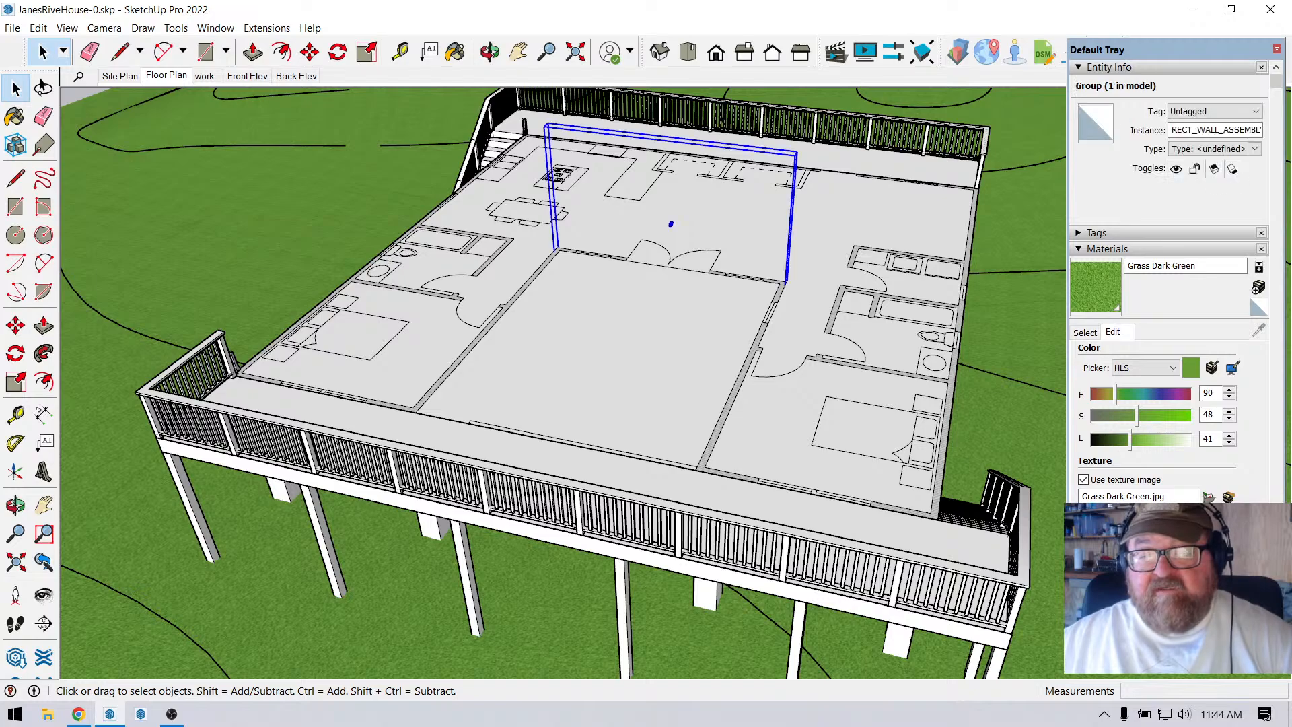
double_click(671, 224)
click(670, 224)
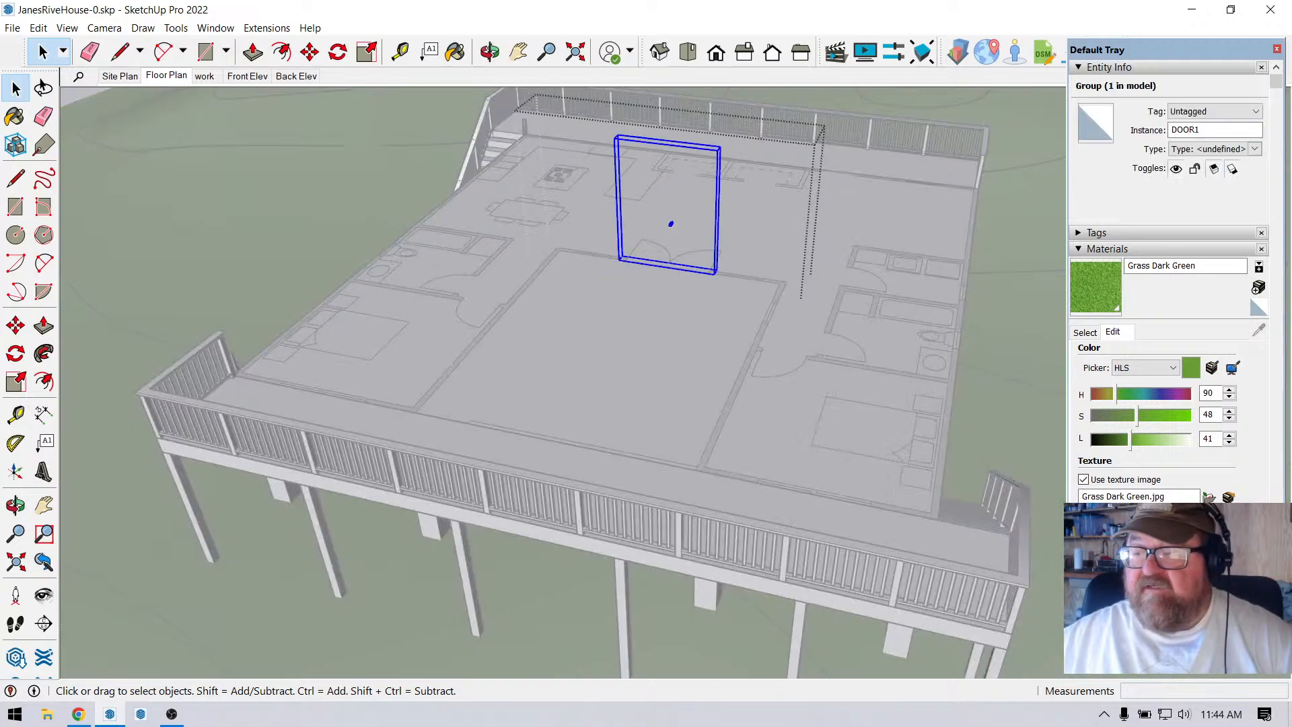
click(1215, 111)
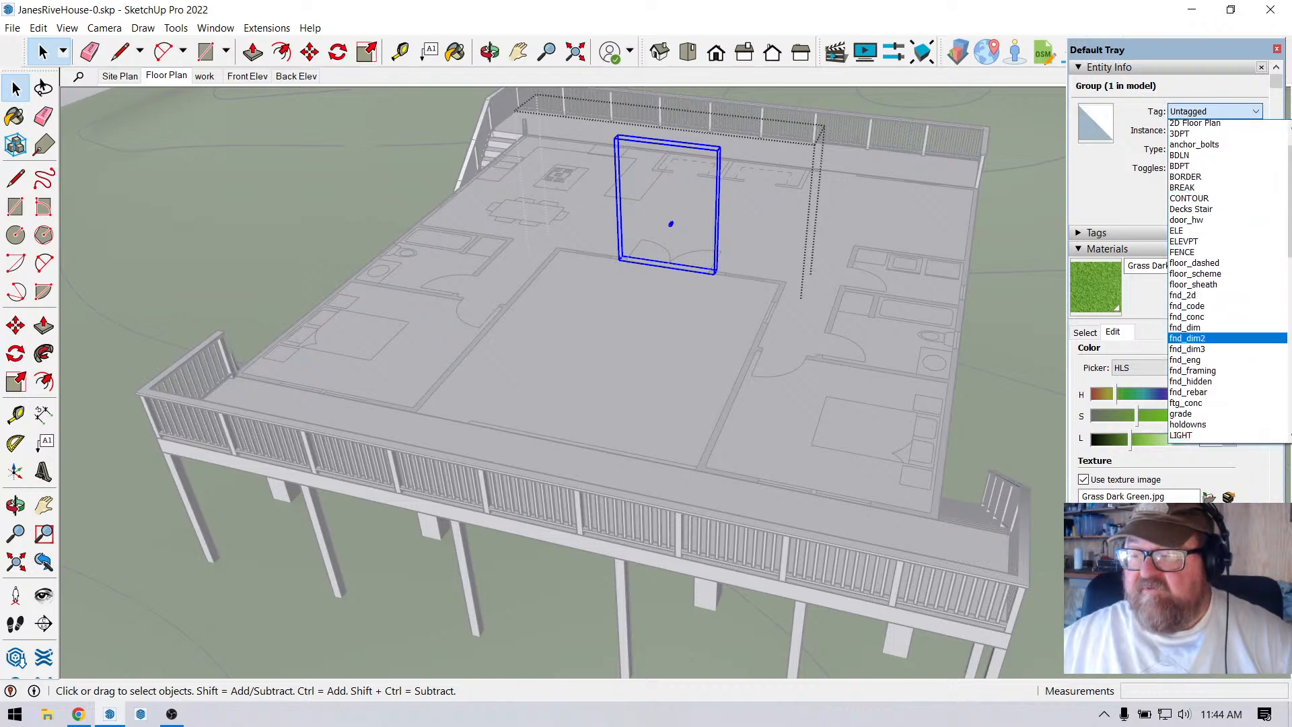
scroll(1204, 383, down, 3)
scroll(1204, 336, down, 4)
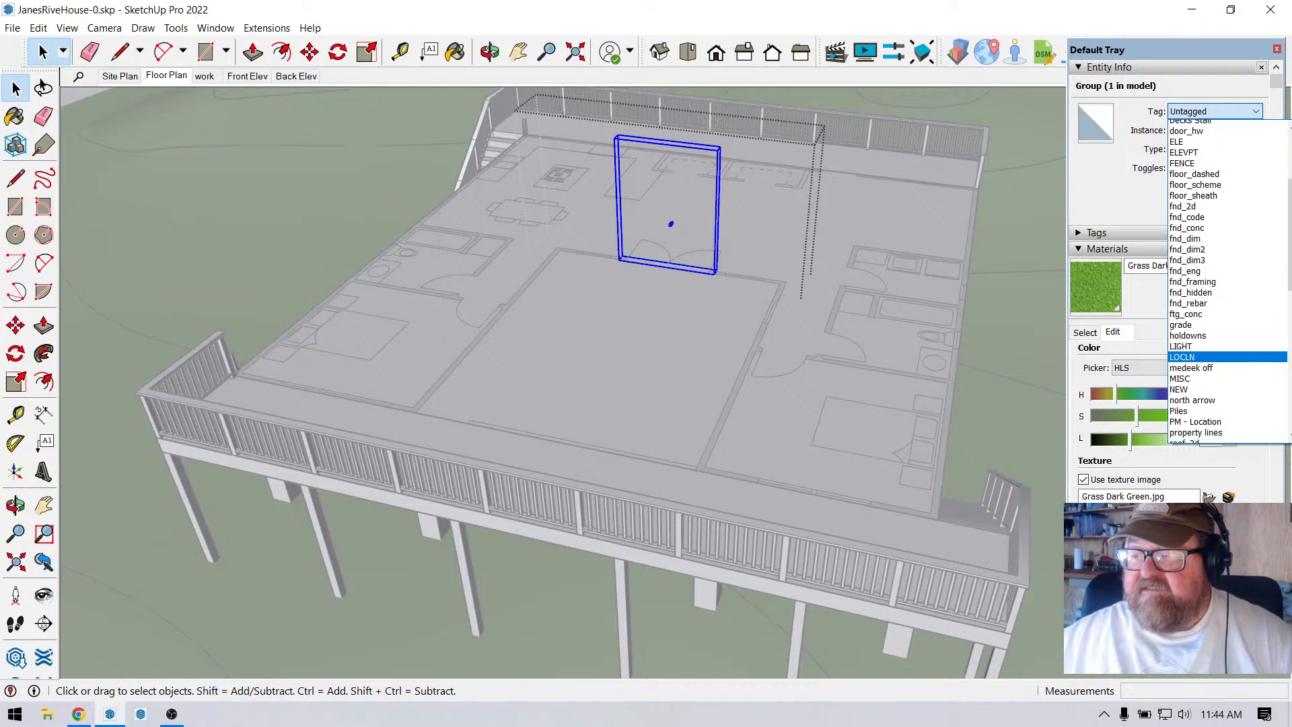
scroll(1204, 256, down, 3)
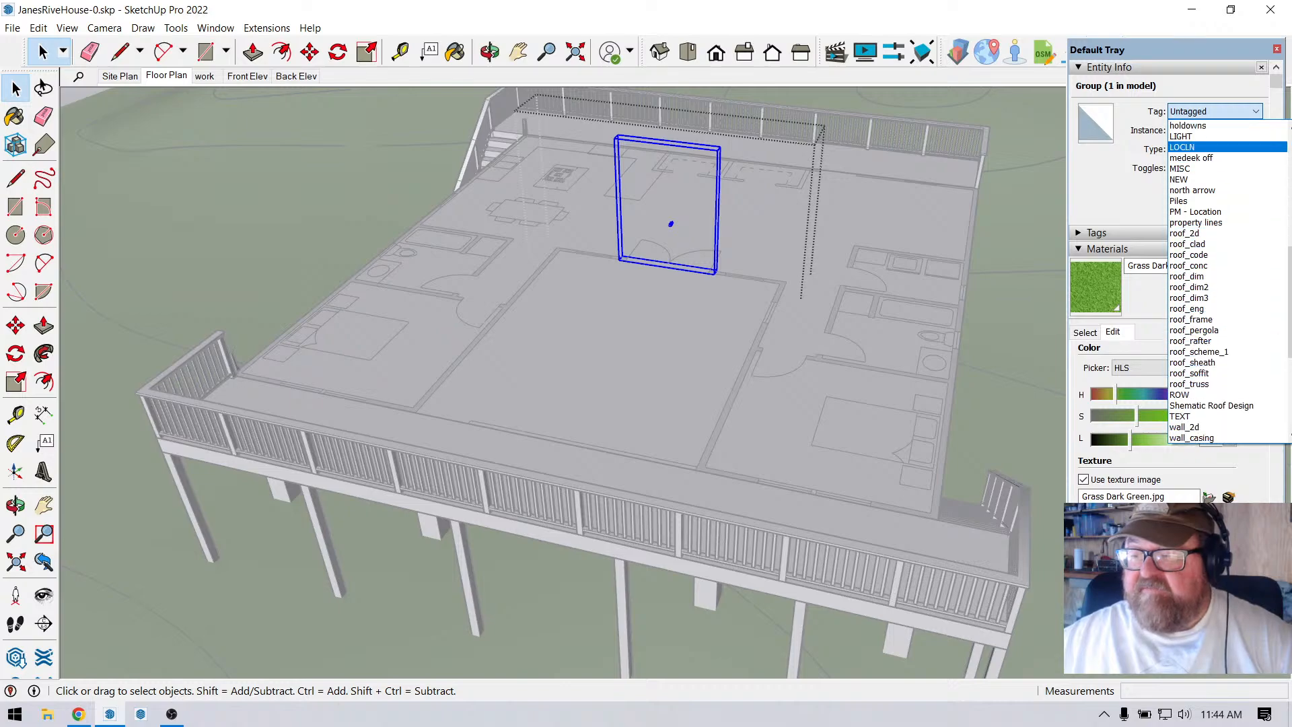
scroll(1204, 302, down, 2)
scroll(1204, 372, down, 1)
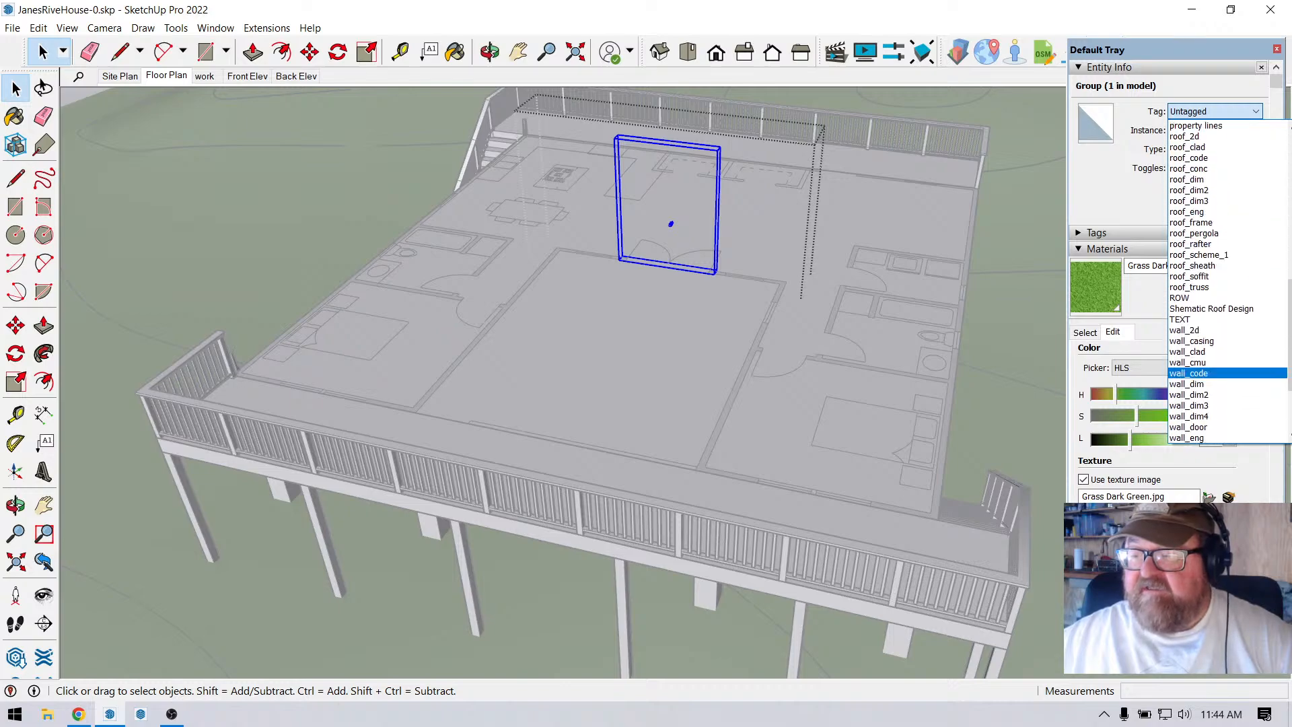
scroll(1204, 404, up, 6)
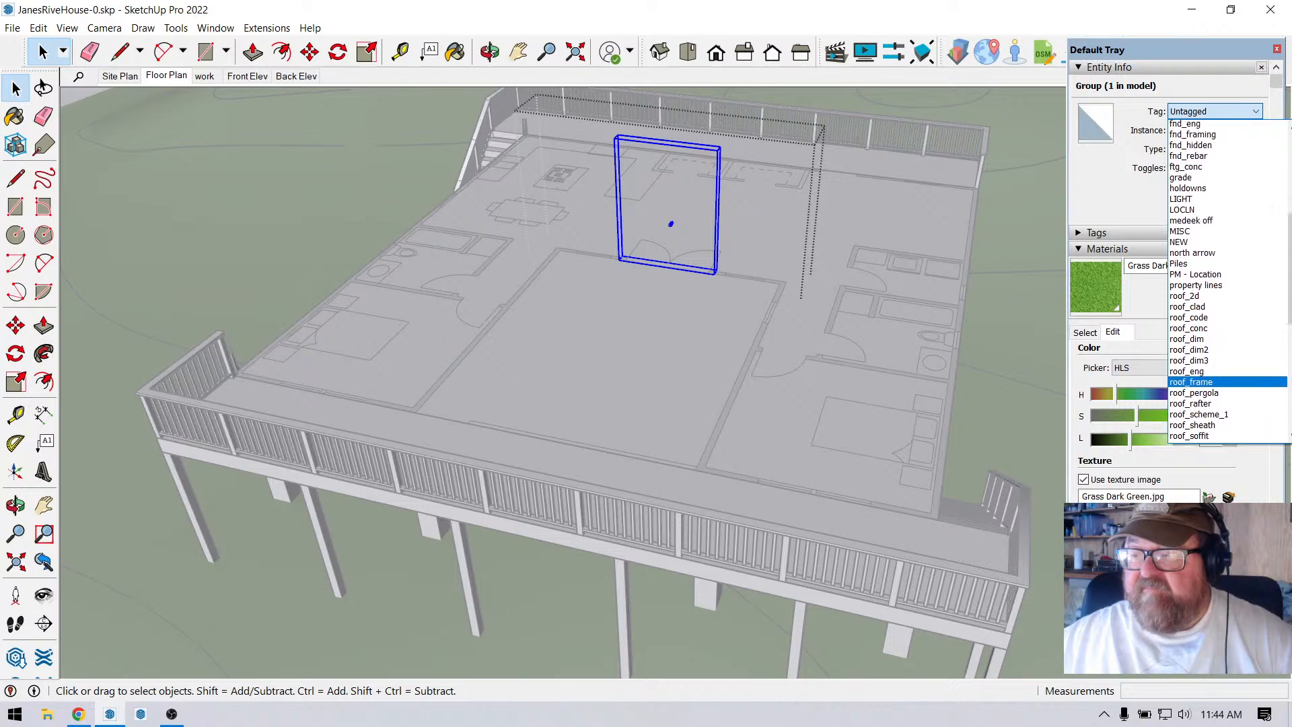
scroll(1205, 391, down, 9)
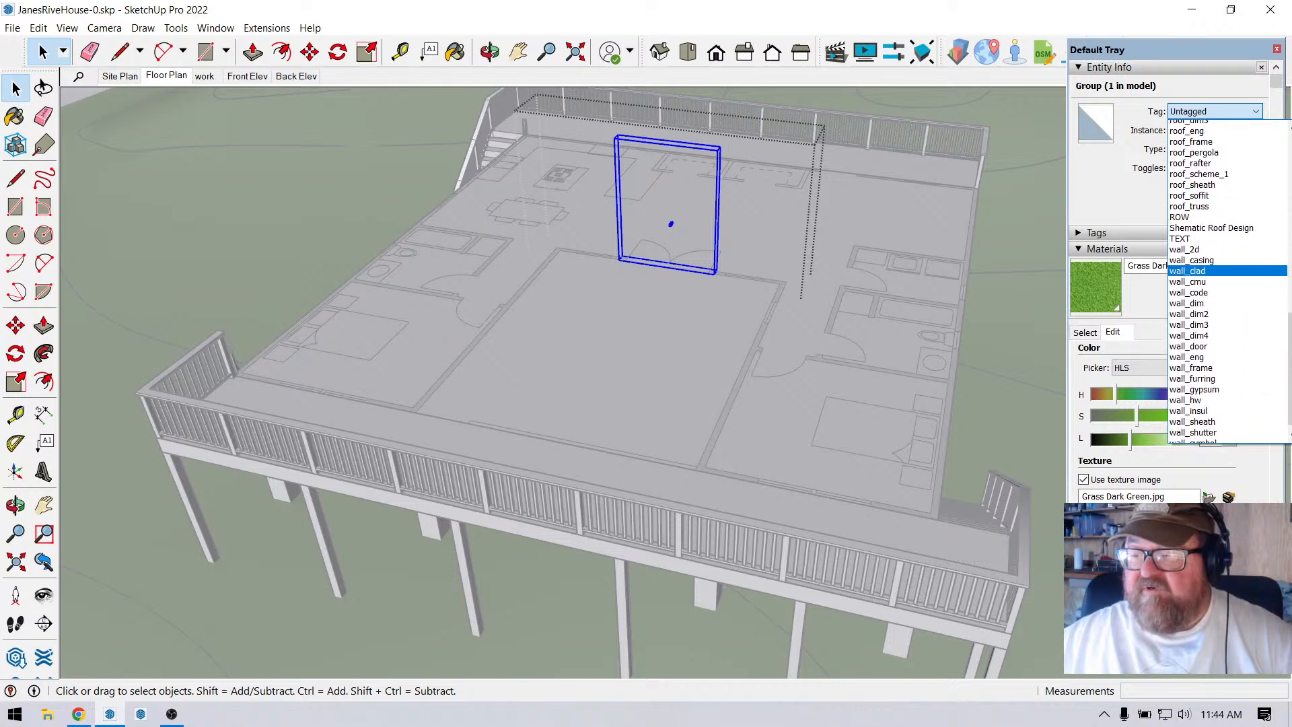
scroll(1204, 362, down, 1)
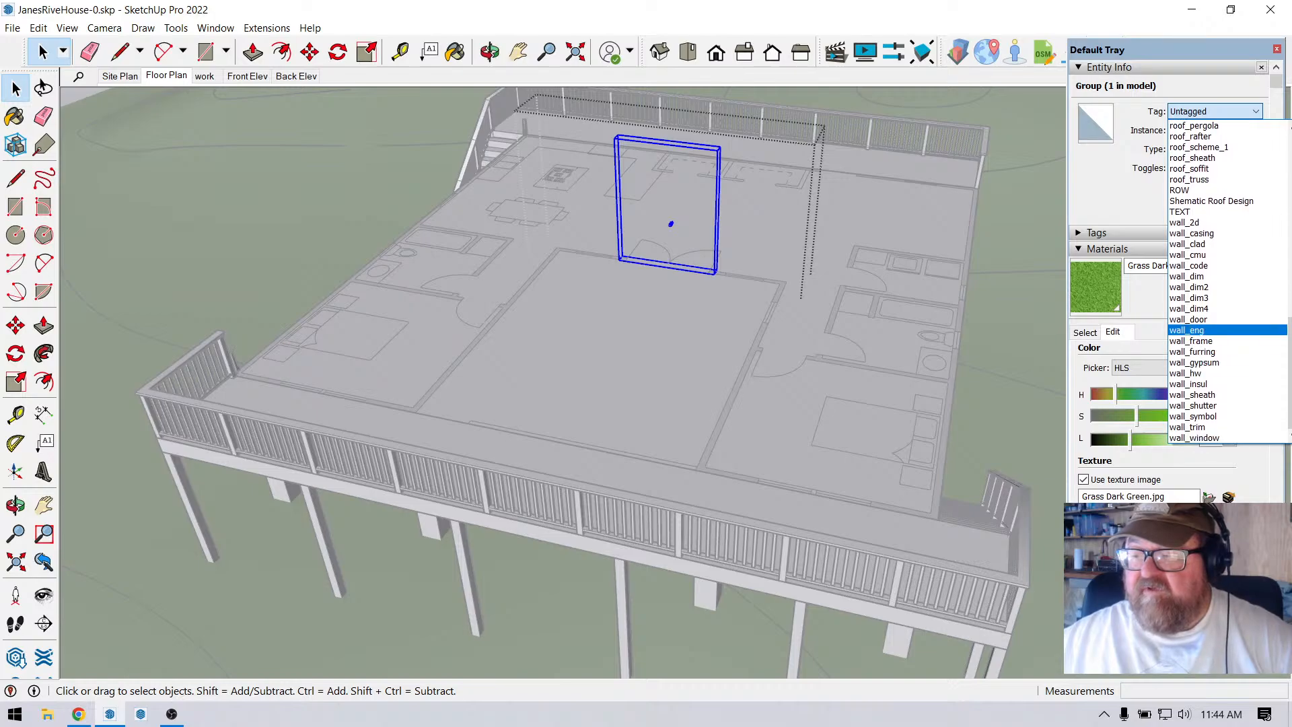
click(1188, 319)
click(868, 394)
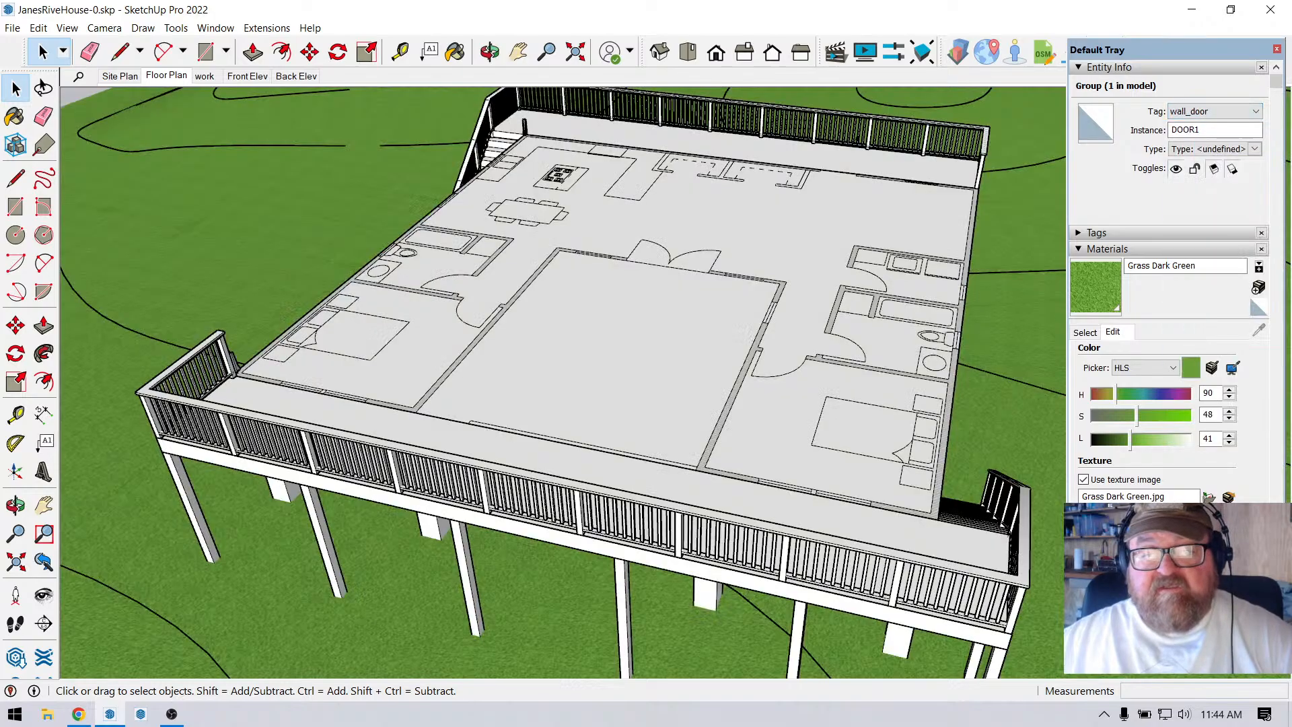
scroll(869, 394, down, 1)
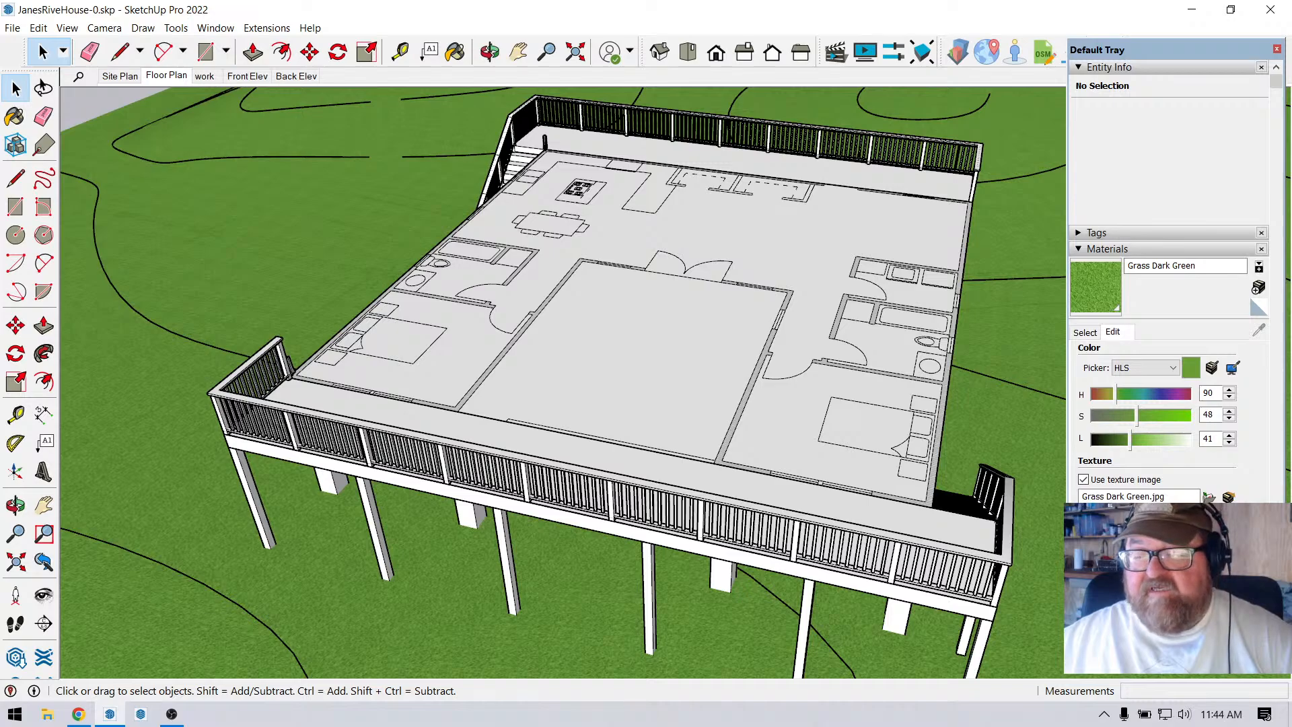
Examine the rear deck and the wall corner by the stairs for stray door and wall parts.
click(490, 52)
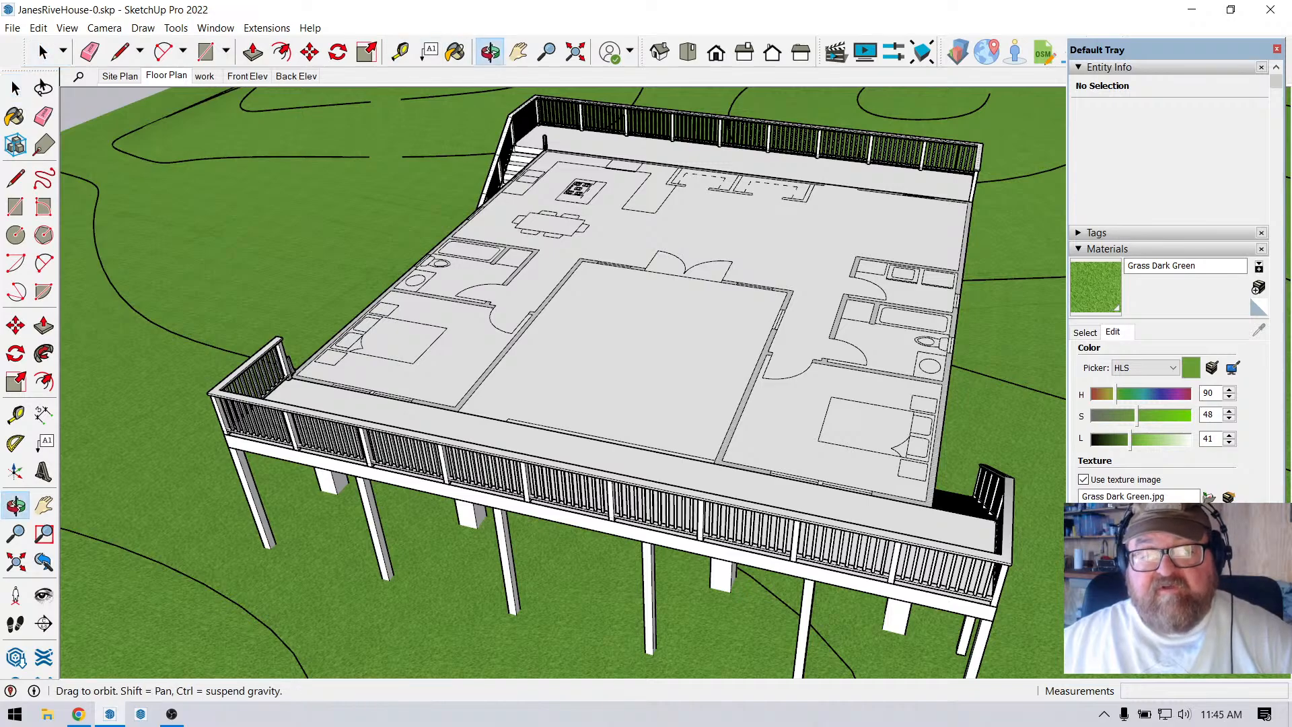
drag(538, 376, 602, 390)
middle_drag(602, 390, 632, 374)
drag(633, 373, 673, 441)
scroll(409, 109, up, 10)
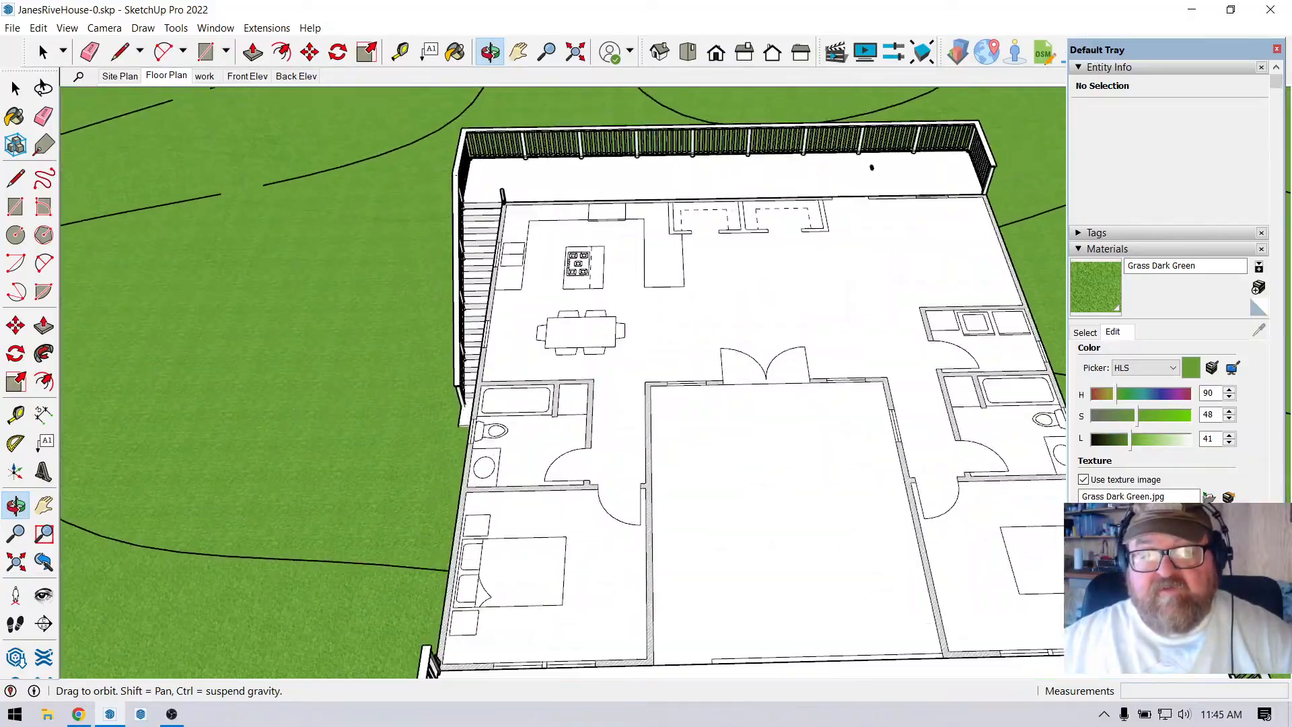
middle_drag(524, 376, 484, 377)
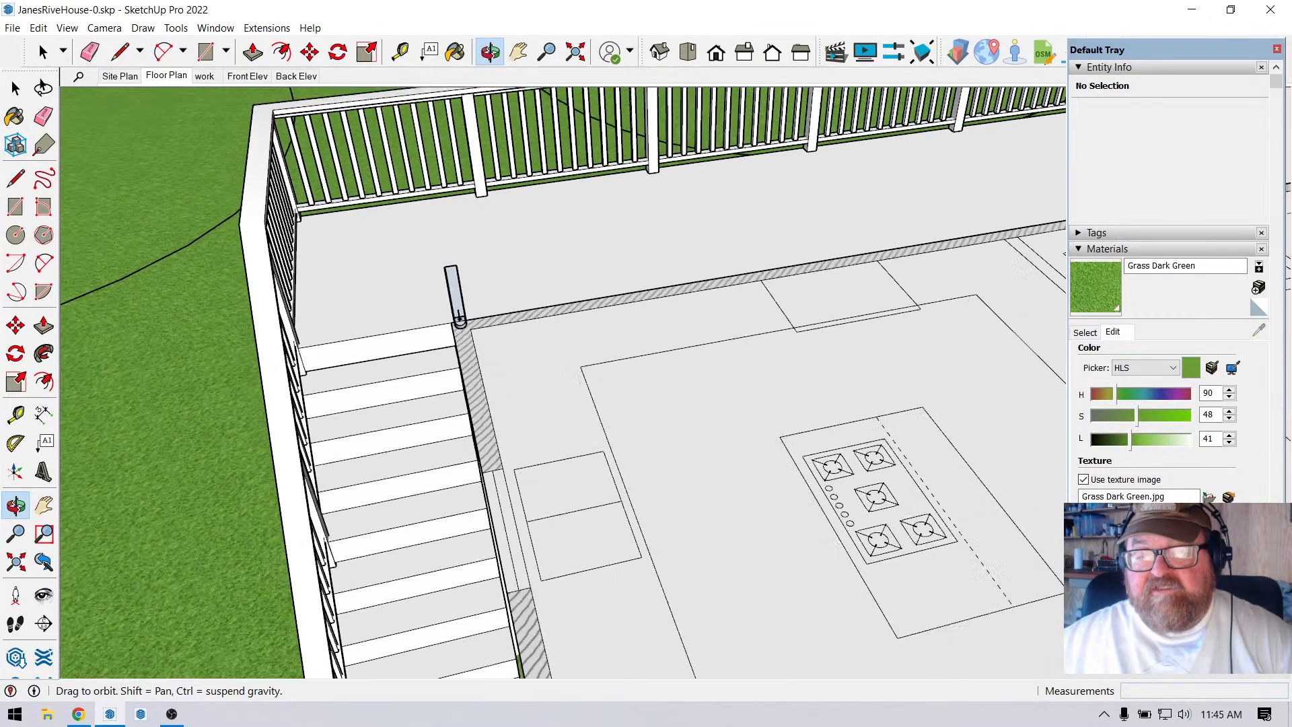
scroll(363, 321, down, 8)
middle_drag(363, 322, 302, 299)
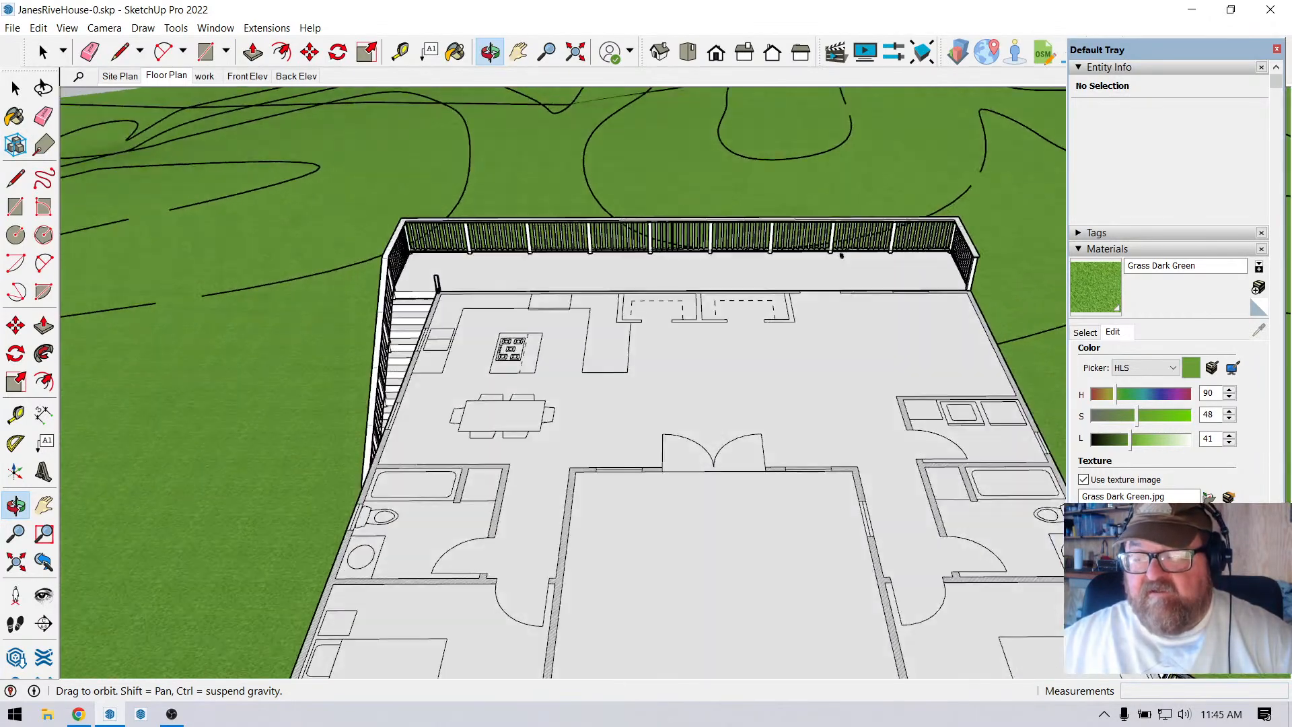
middle_drag(841, 256, 852, 262)
Expand the Tags list and review the tags in the 4 - Wall folder.
click(1096, 233)
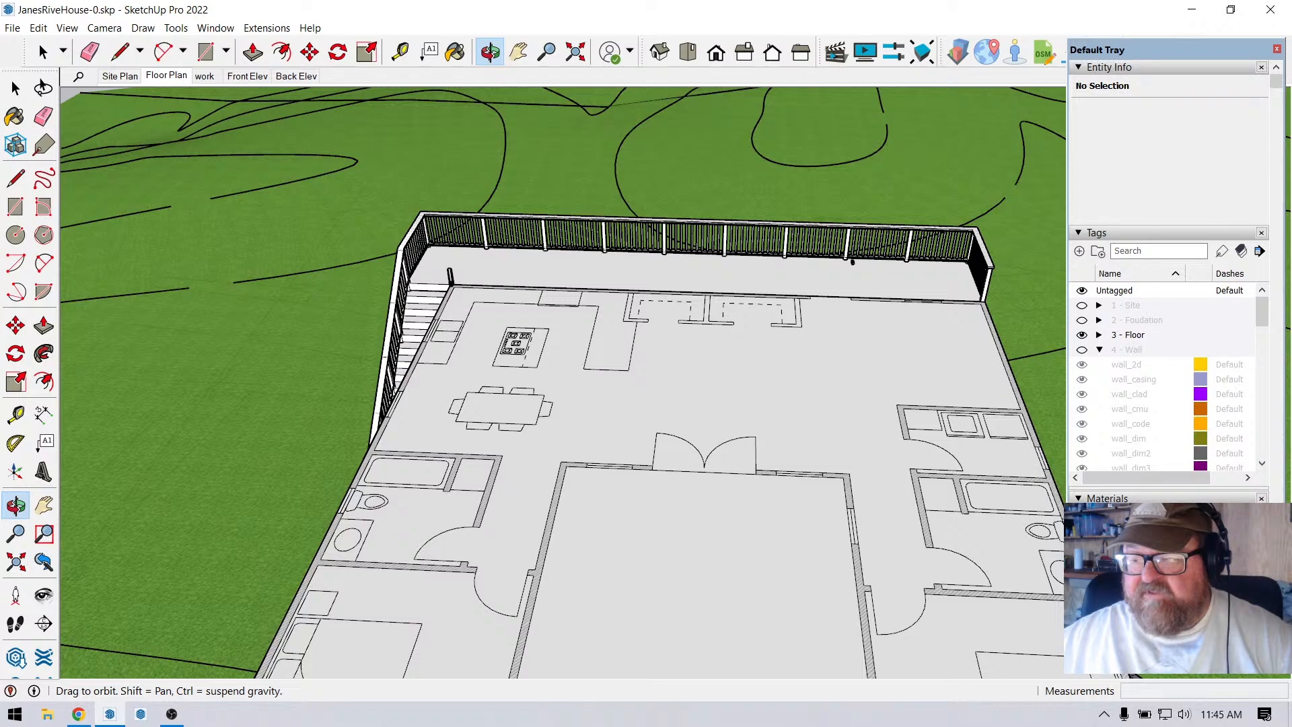
scroll(1143, 404, down, 3)
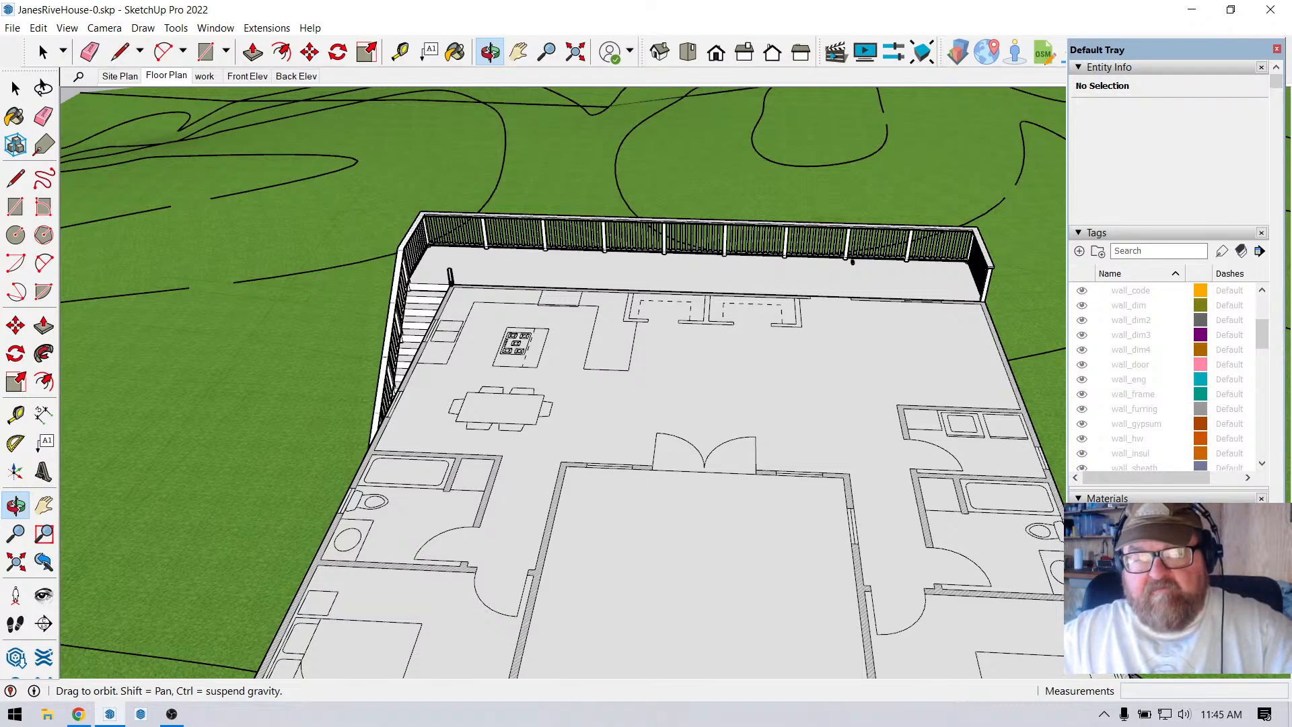
drag(579, 377, 562, 398)
Inside the rear wall group along the deck, assign the door group the tag wall_door.
click(43, 52)
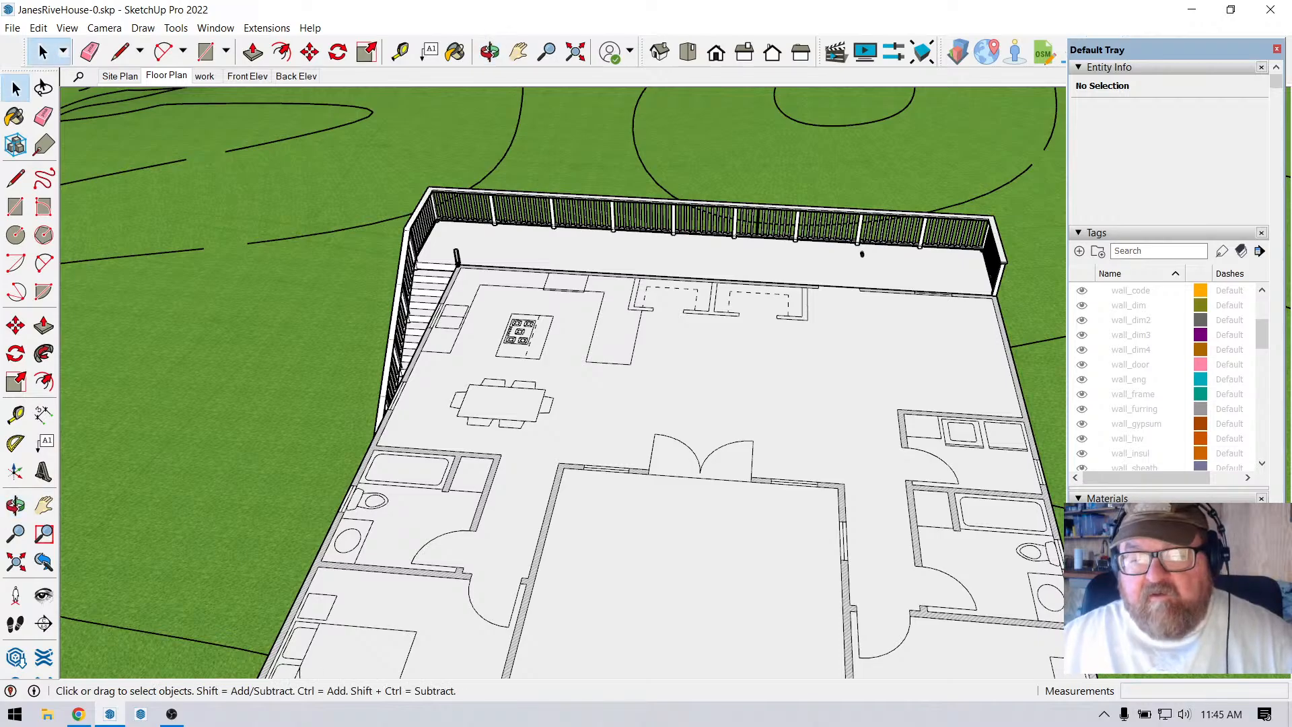
double_click(862, 253)
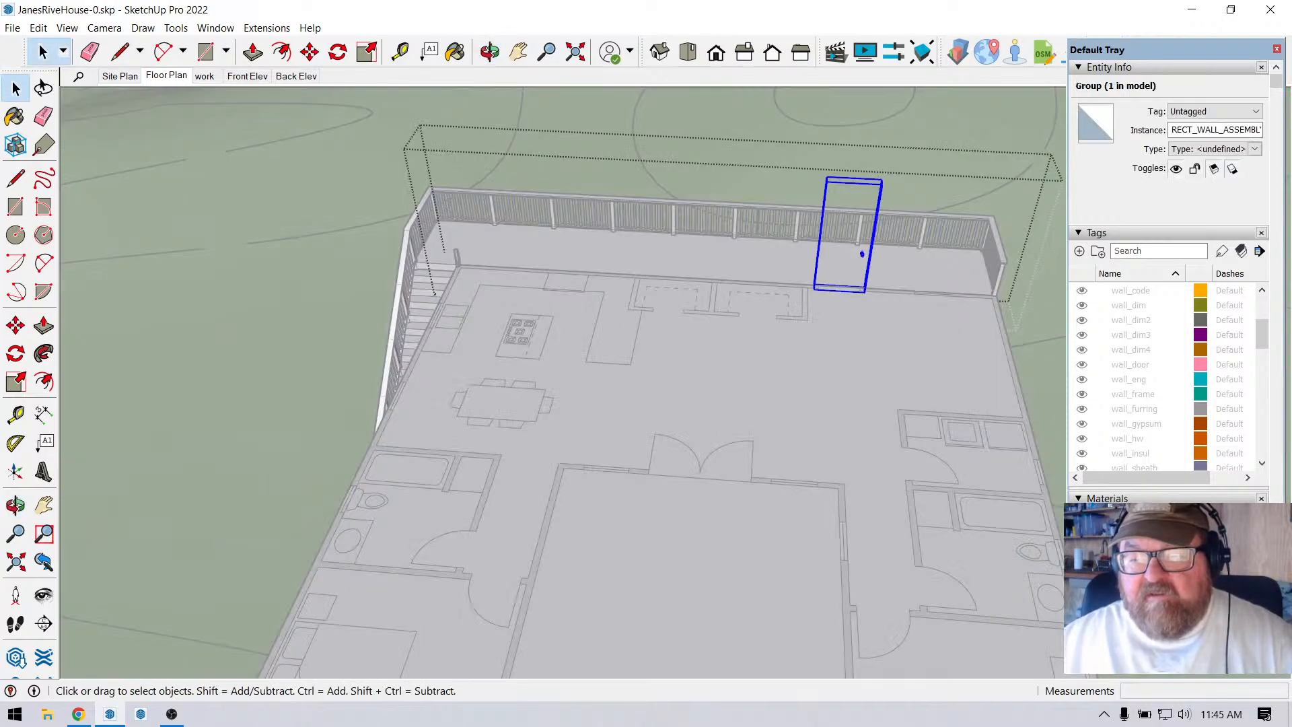
click(861, 254)
click(1215, 112)
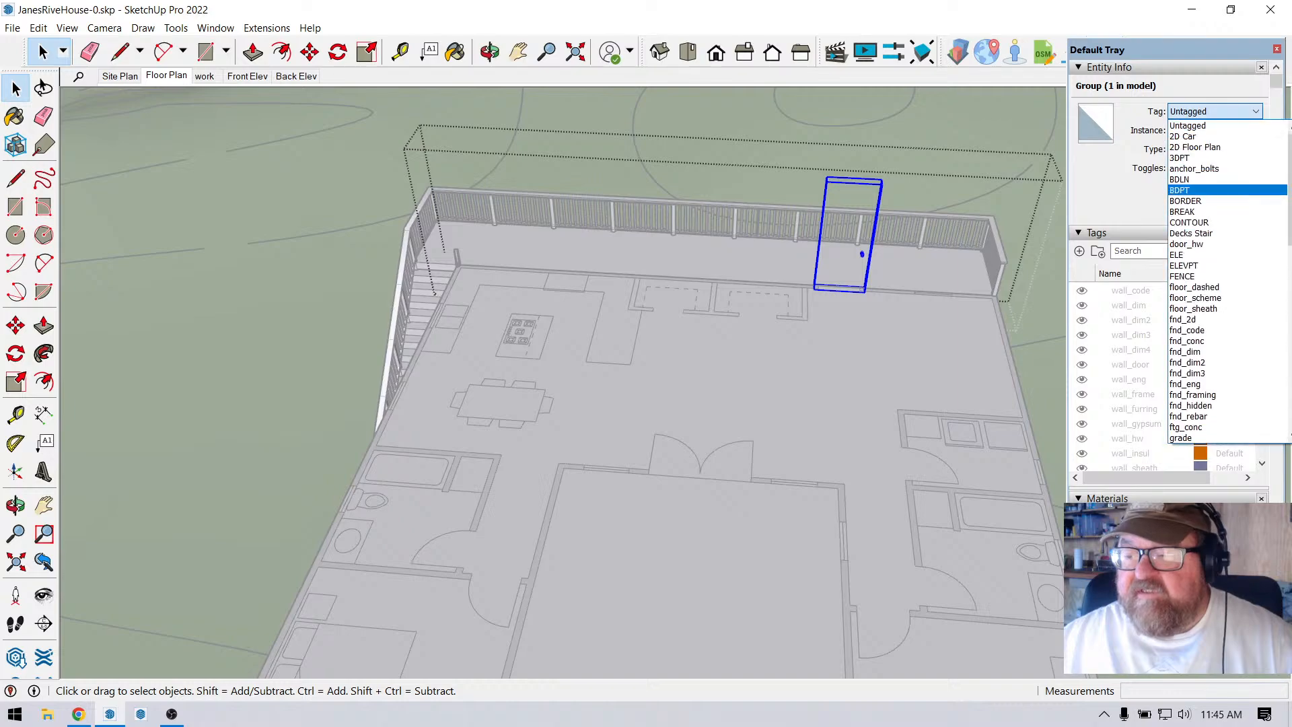
scroll(1215, 328, down, 1)
scroll(1215, 329, down, 8)
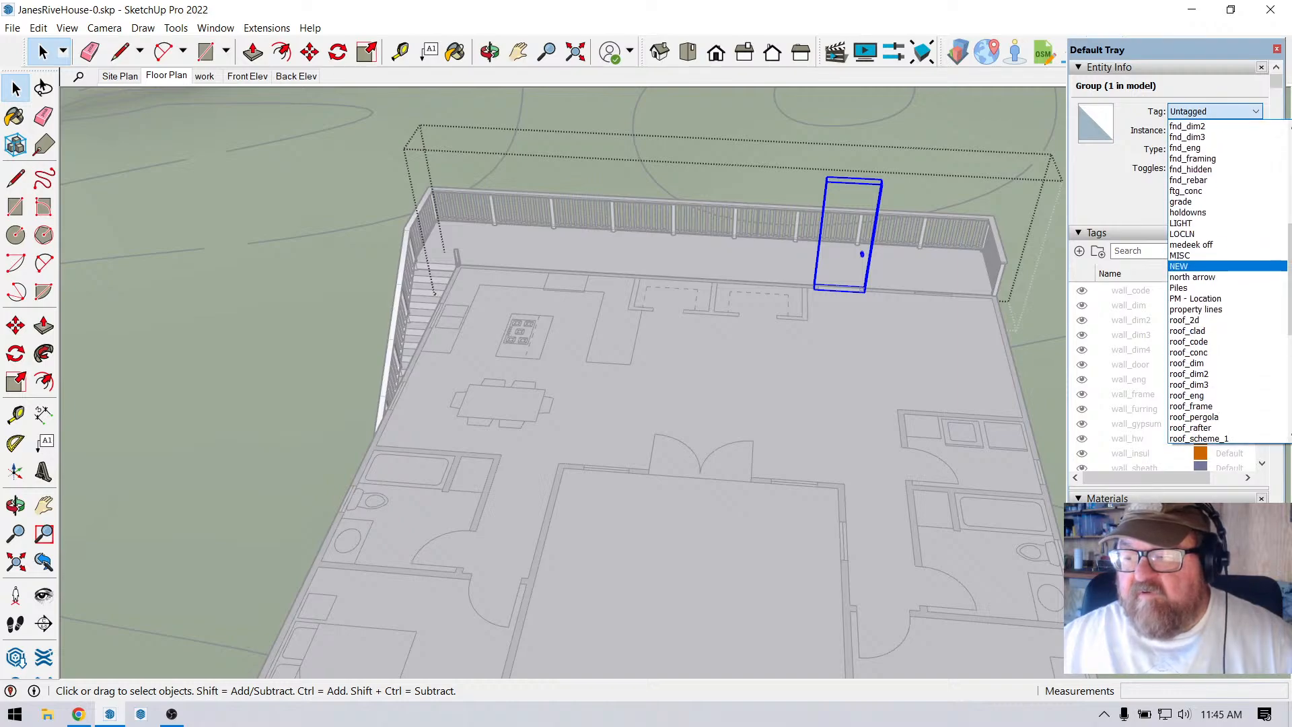
scroll(1215, 336, down, 5)
scroll(1215, 340, down, 2)
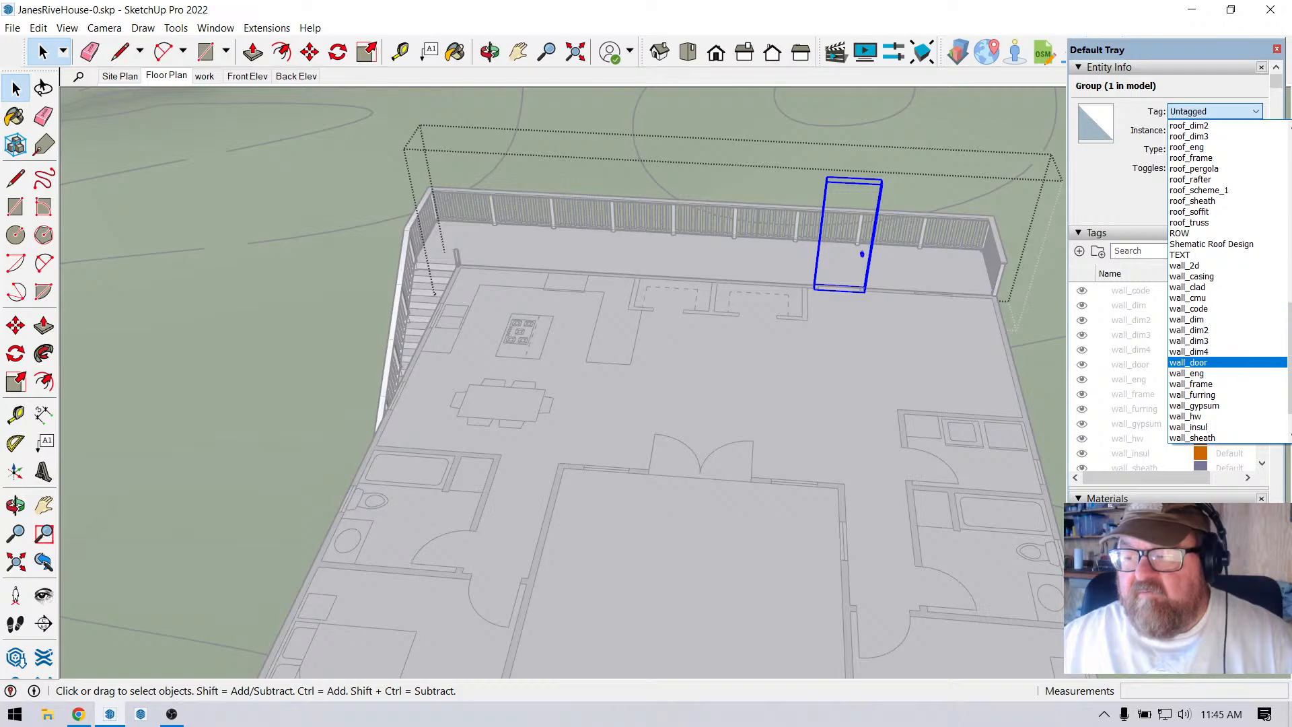
click(1215, 362)
key(Escape)
scroll(660, 222, down, 3)
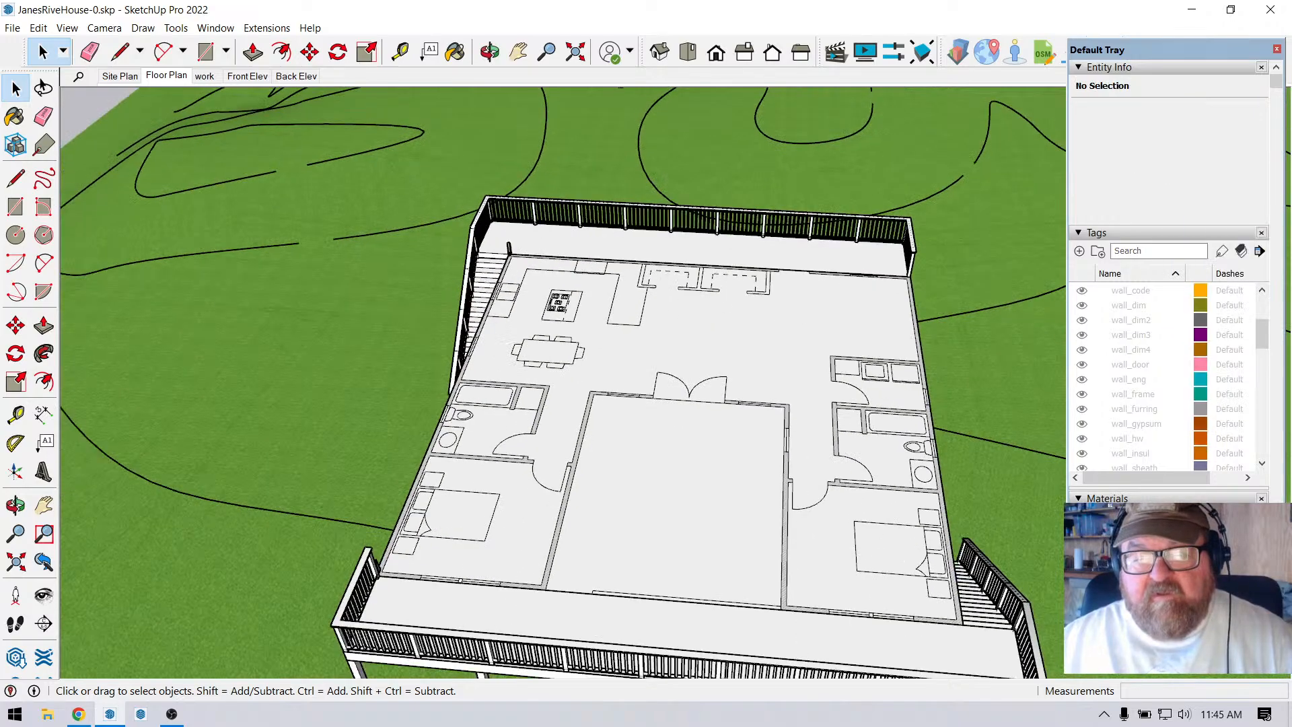
Examine the whole floor plan between the front and rear decks for remaining stray parts.
scroll(620, 228, down, 3)
click(489, 52)
drag(538, 269, 626, 323)
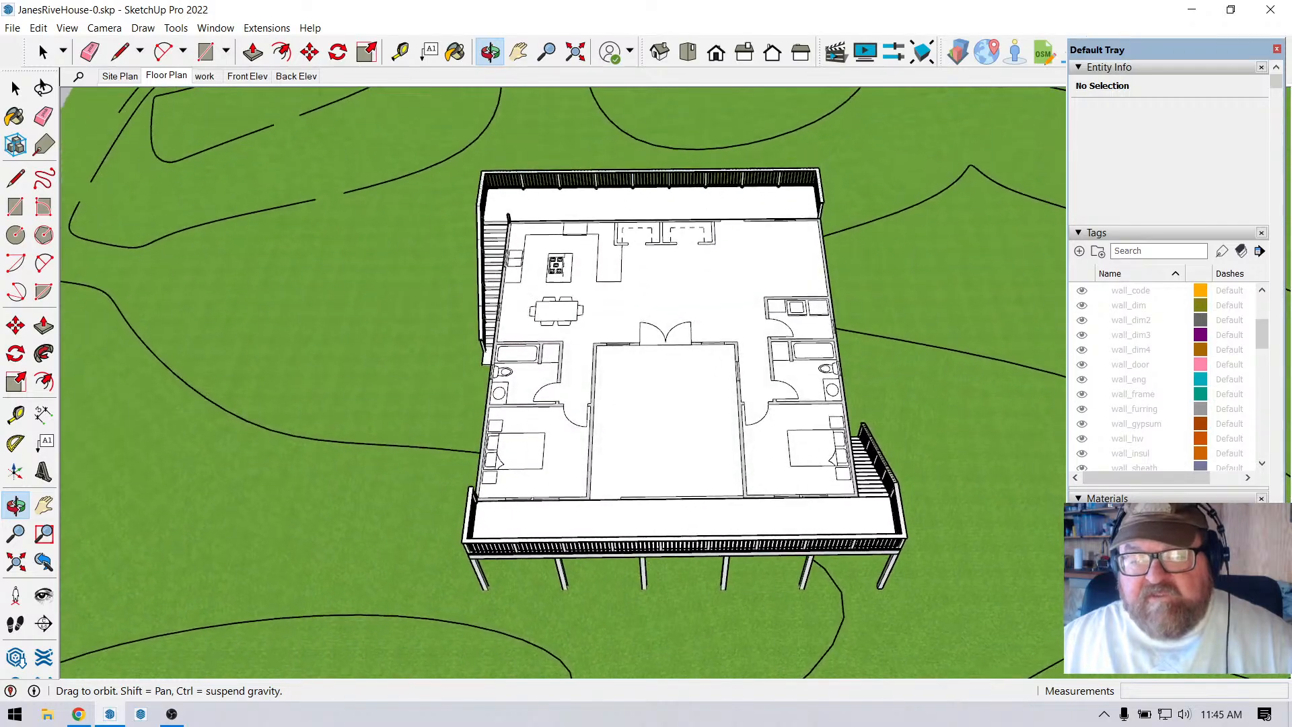
scroll(709, 356, up, 3)
drag(710, 357, 693, 276)
scroll(693, 235, up, 2)
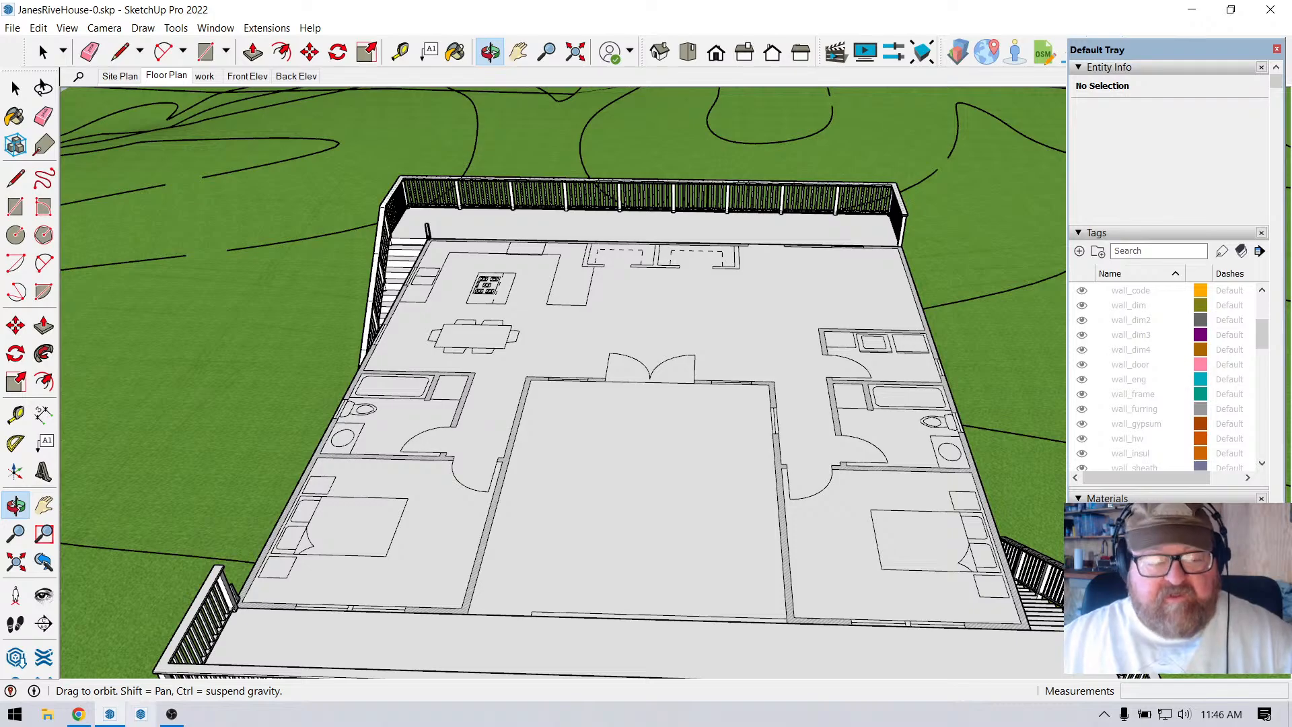
Switch to Chrome and search Google in a new tab for southern pine span tables.
click(78, 714)
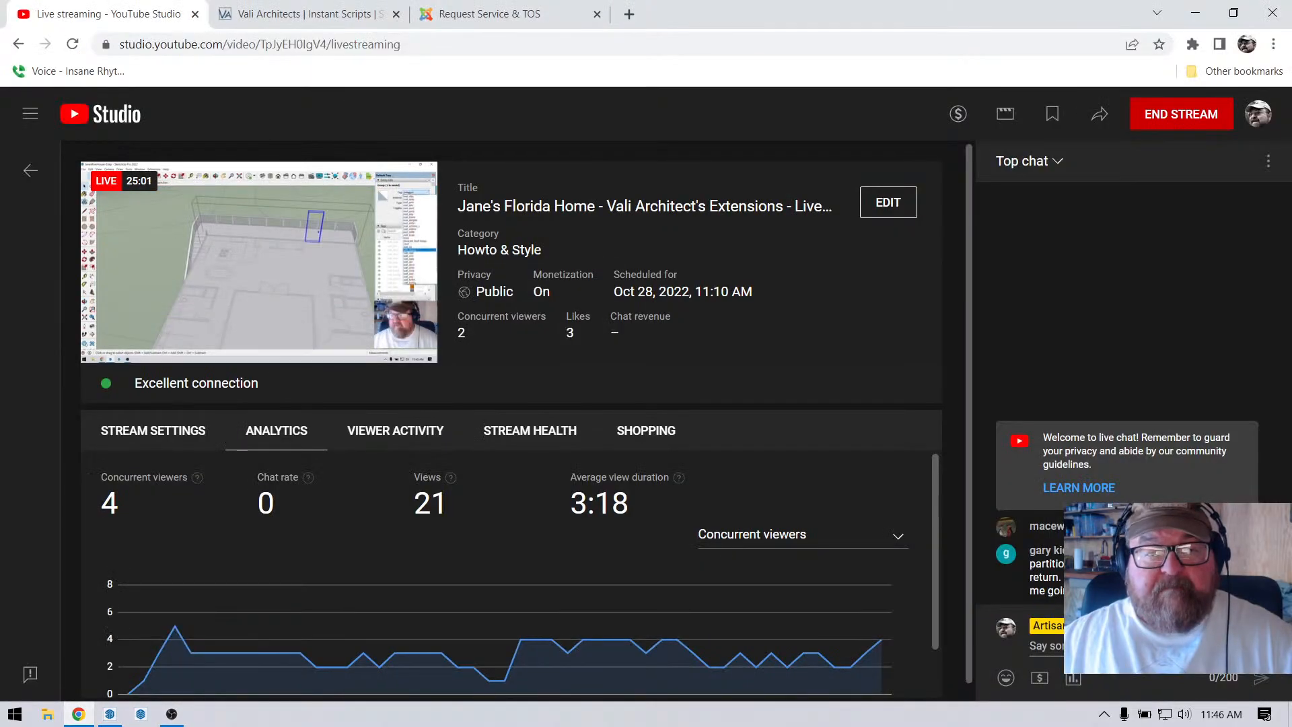
click(629, 14)
click(538, 352)
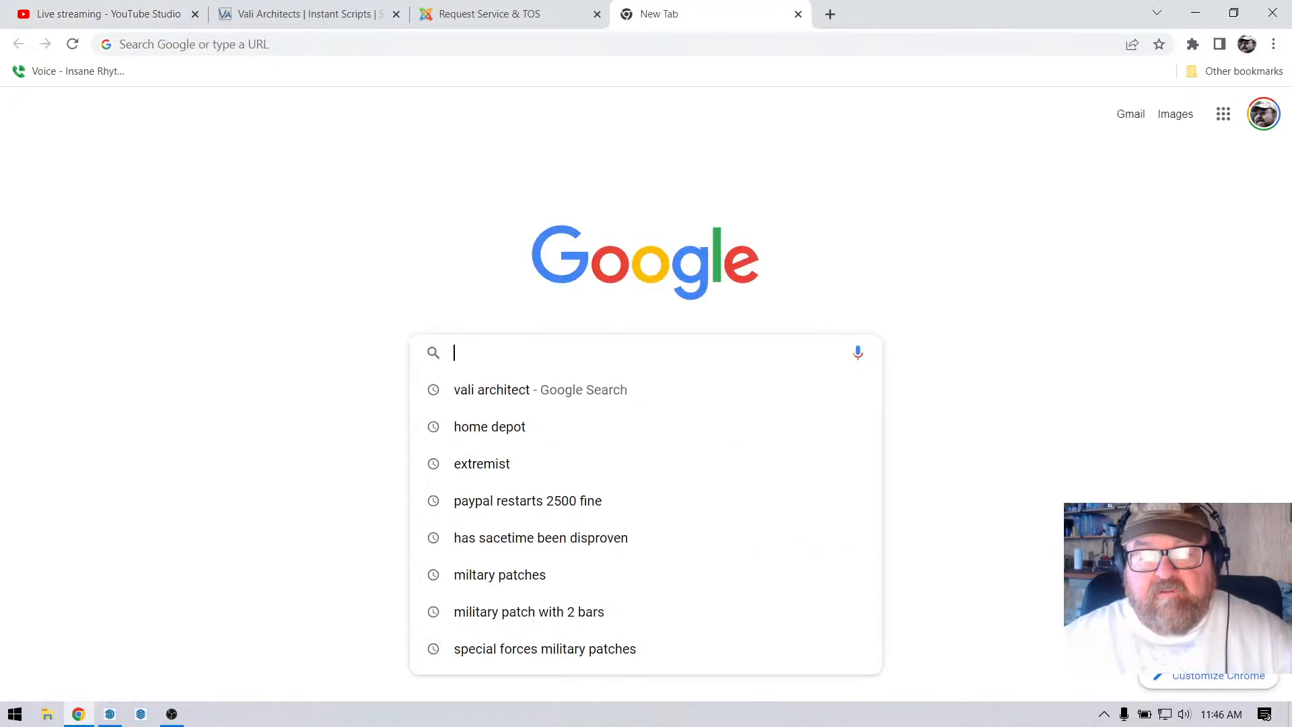
text(s)
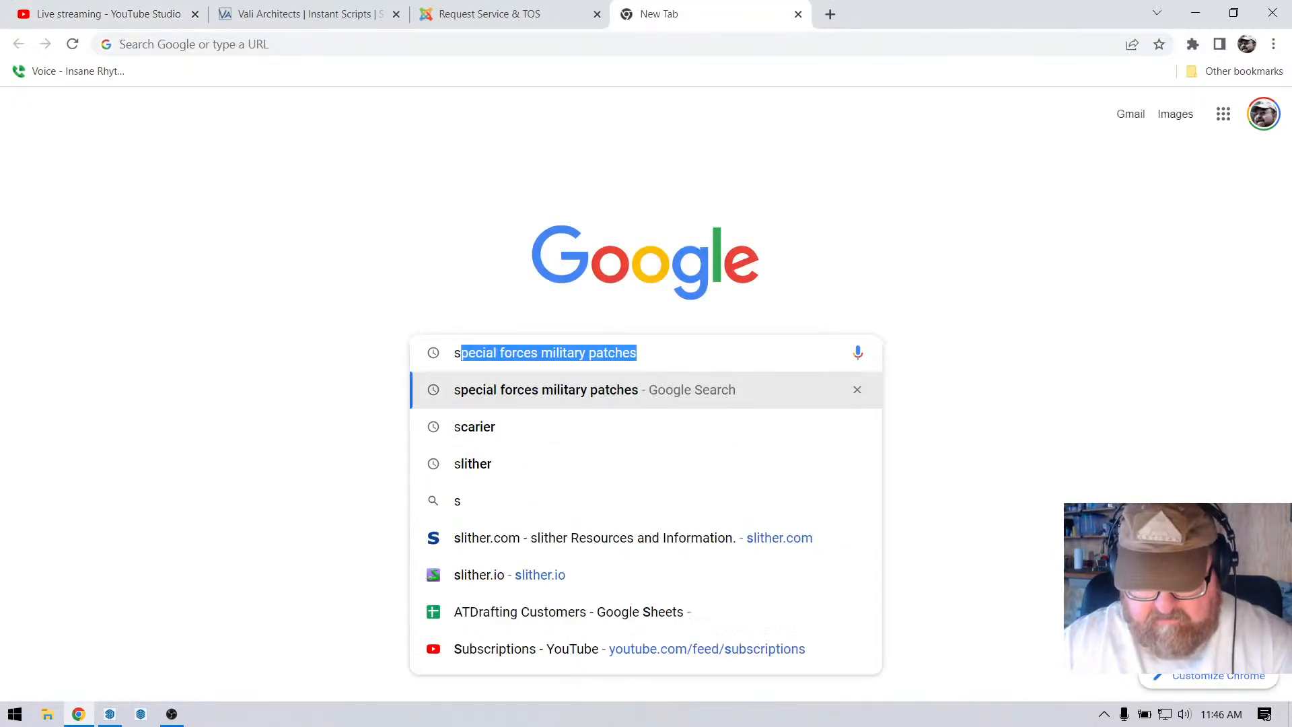
text(outhern pi)
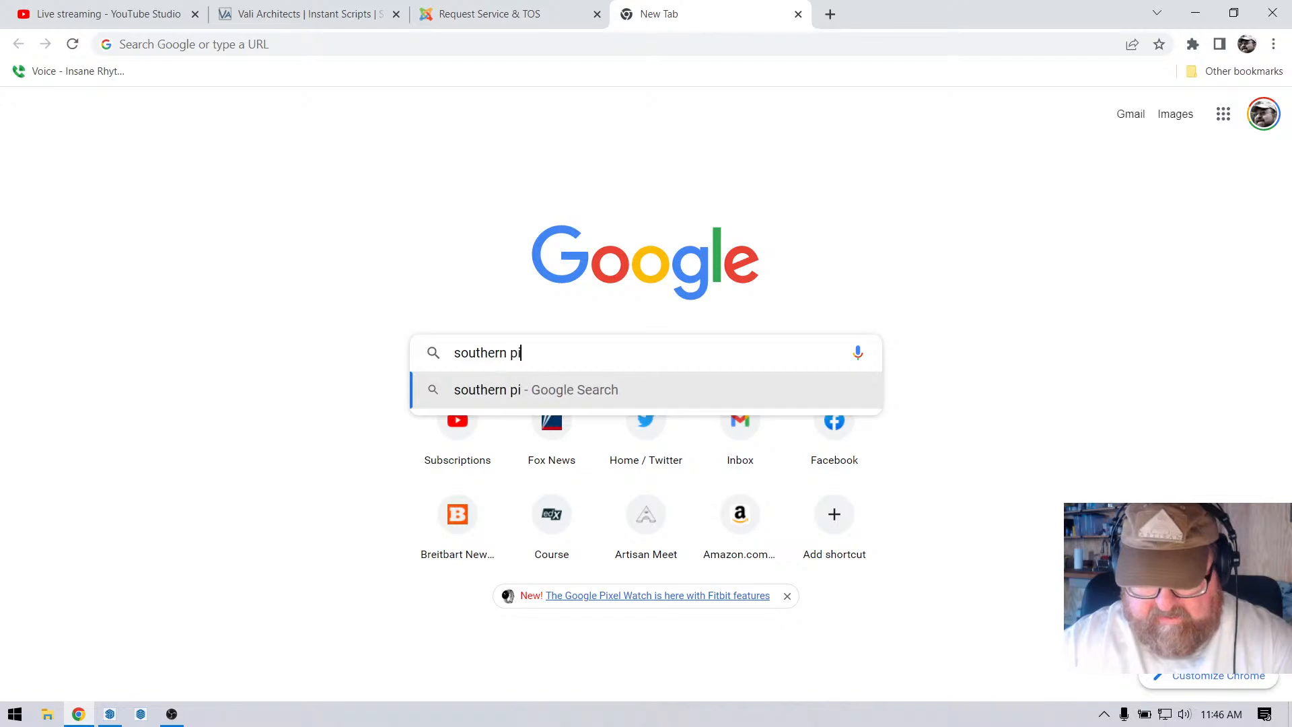
text(ne span tab;l)
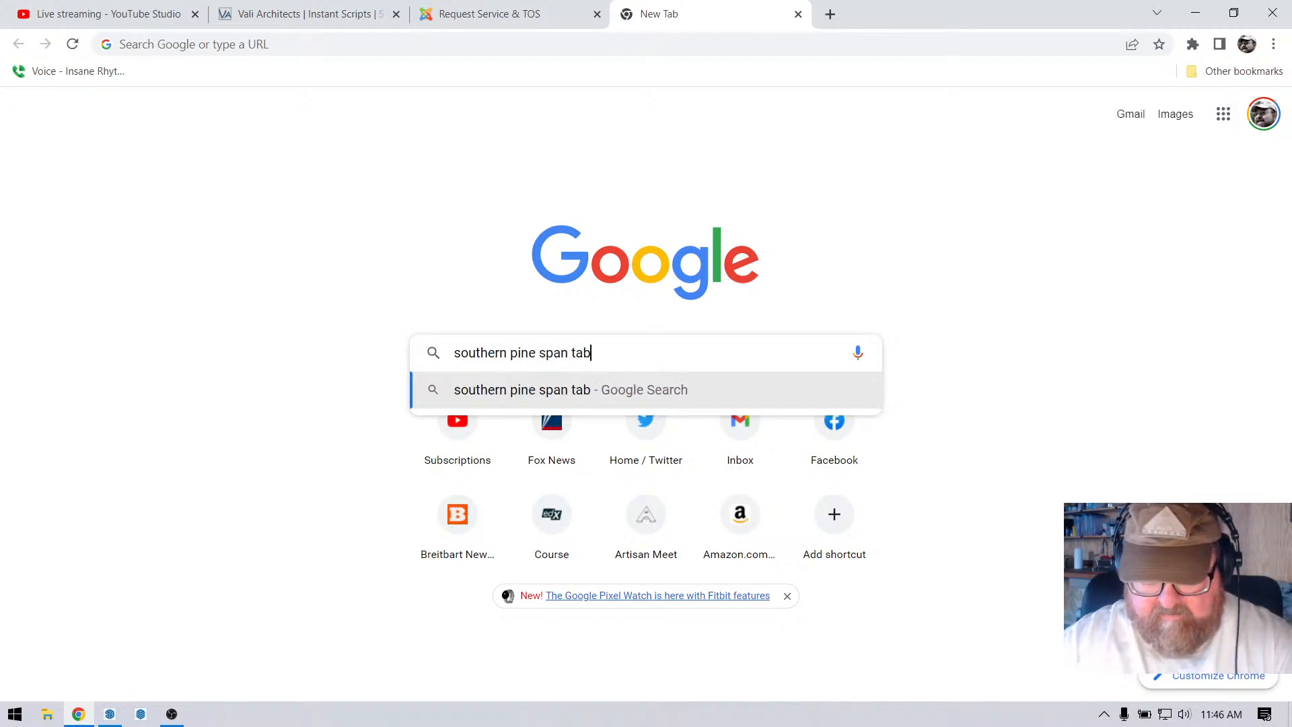
key(BackSpace)
key(BackSpace)
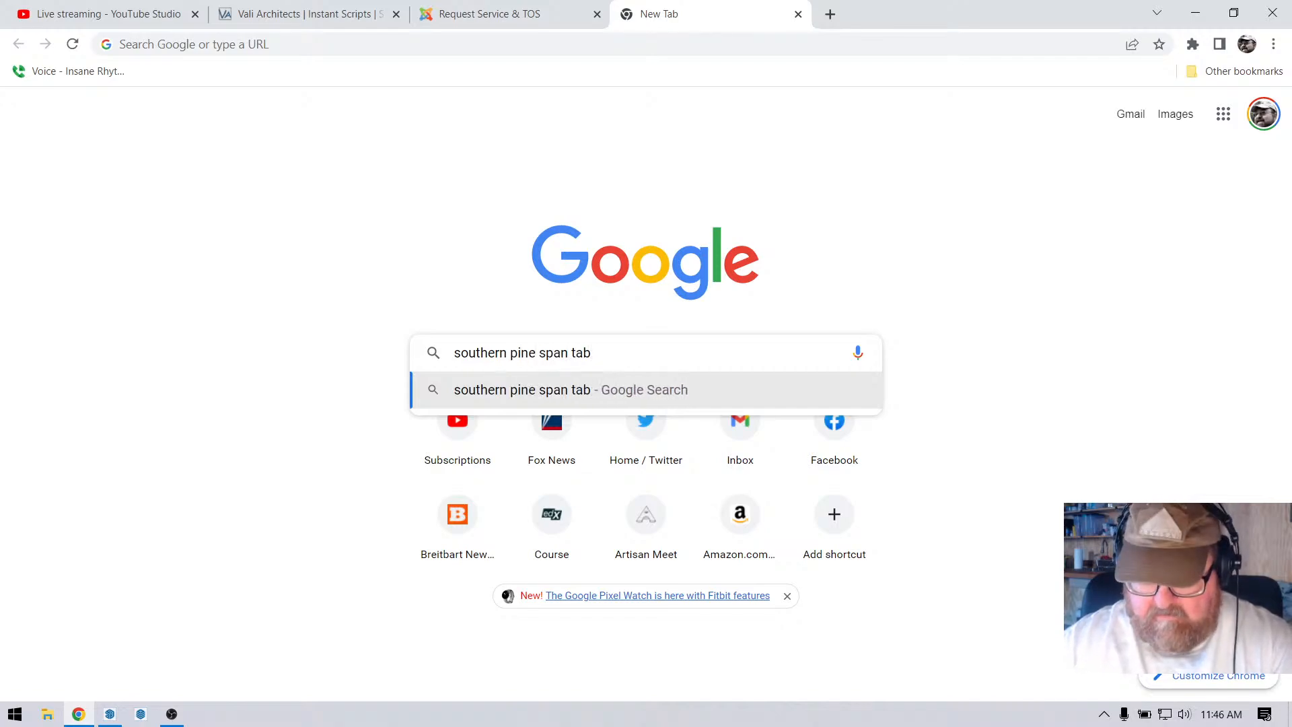
text(les)
key(Return)
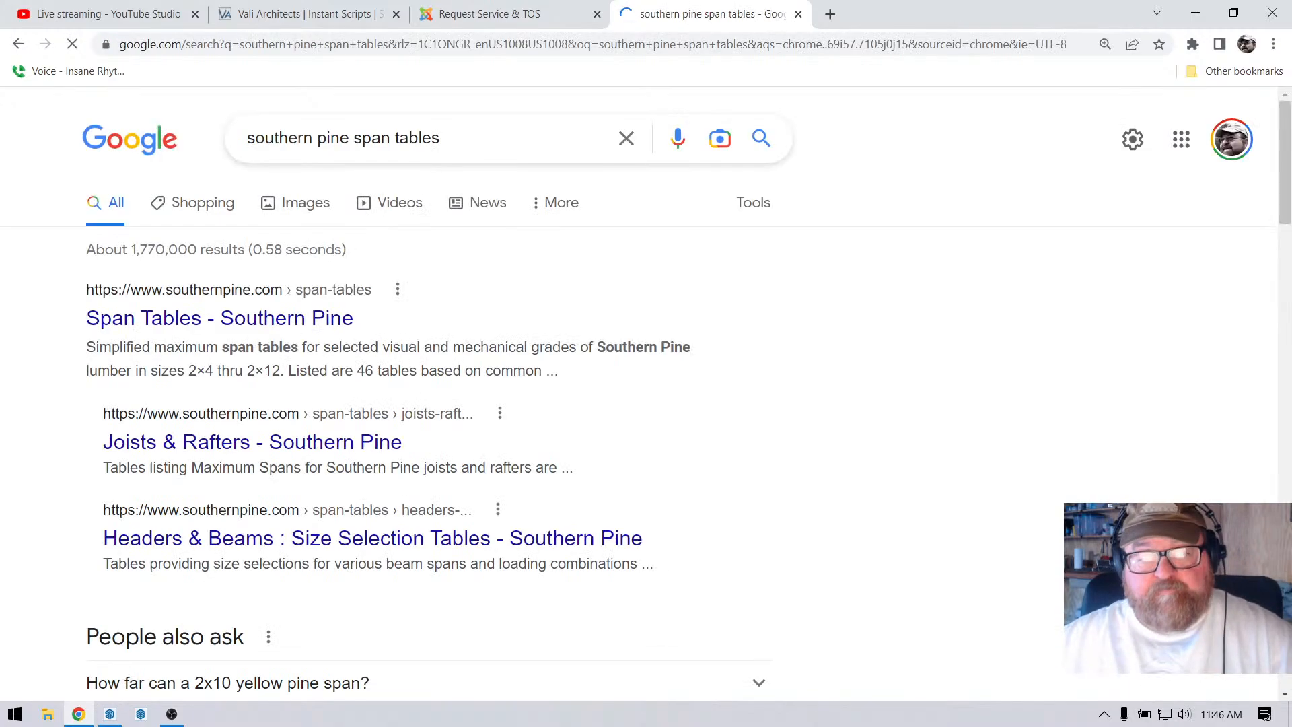
Open the Span Tables page on southernpine.com and go to its joist and rafter tables.
click(220, 318)
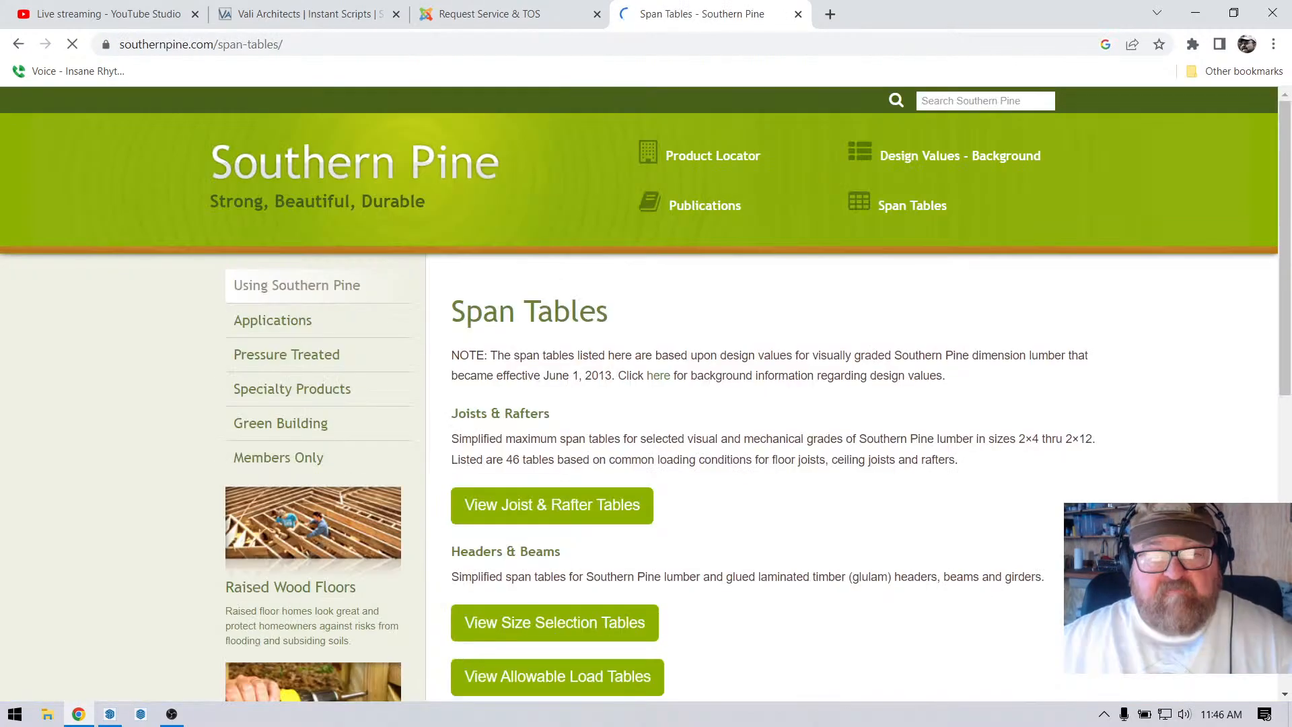
scroll(219, 317, down, 3)
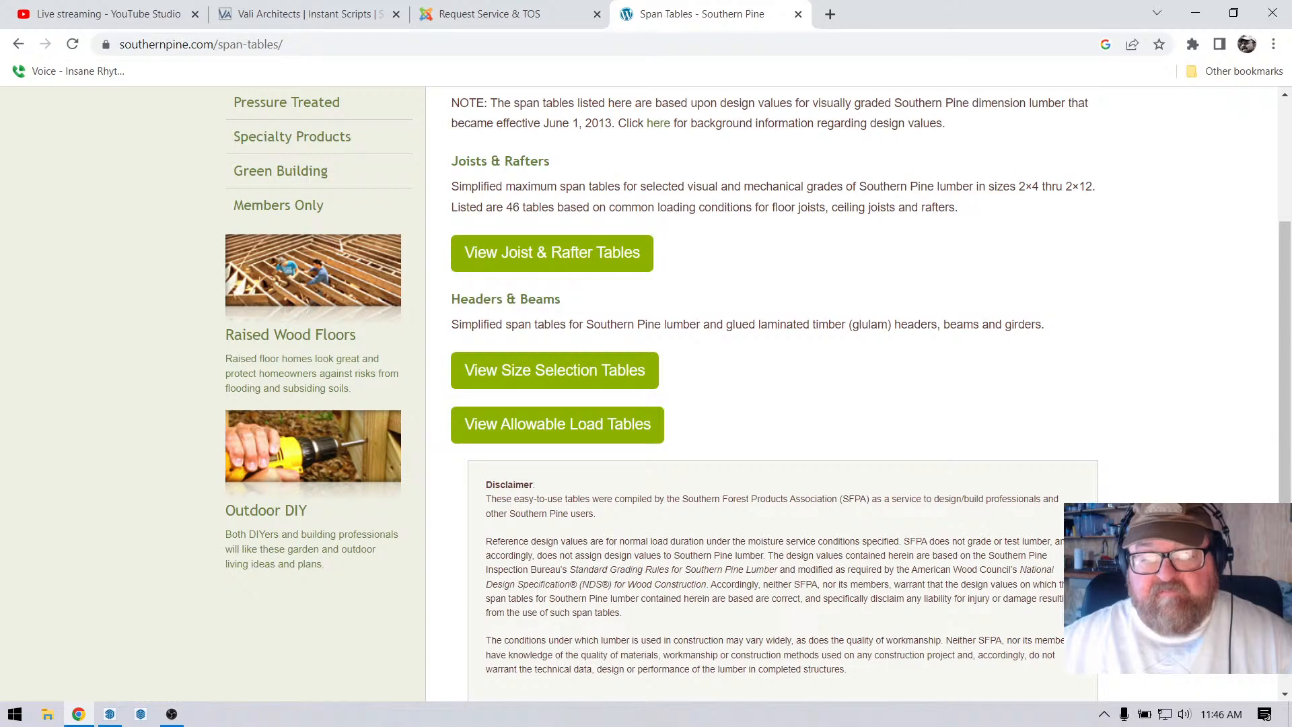
click(552, 253)
Look through the joist and rafter table list and open Table 17 for rafters with 20 psf live load and 10 psf dead load.
scroll(551, 253, down, 5)
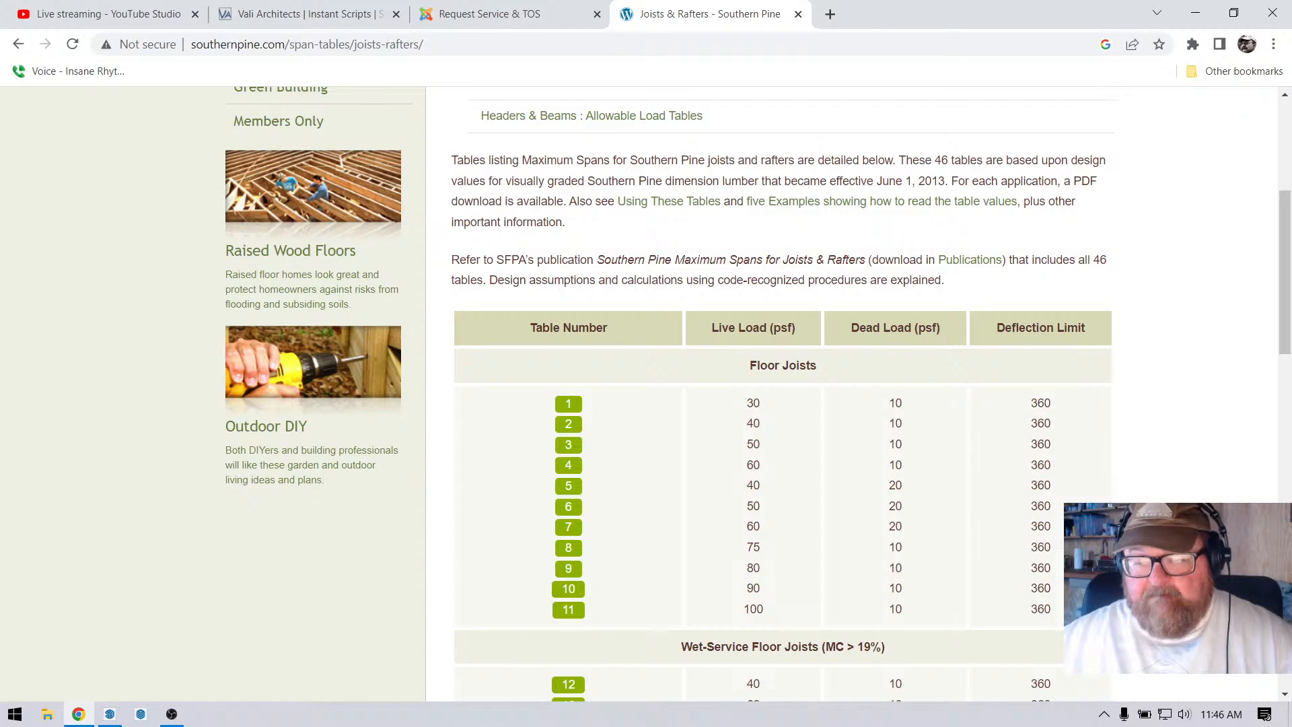
scroll(780, 393, down, 8)
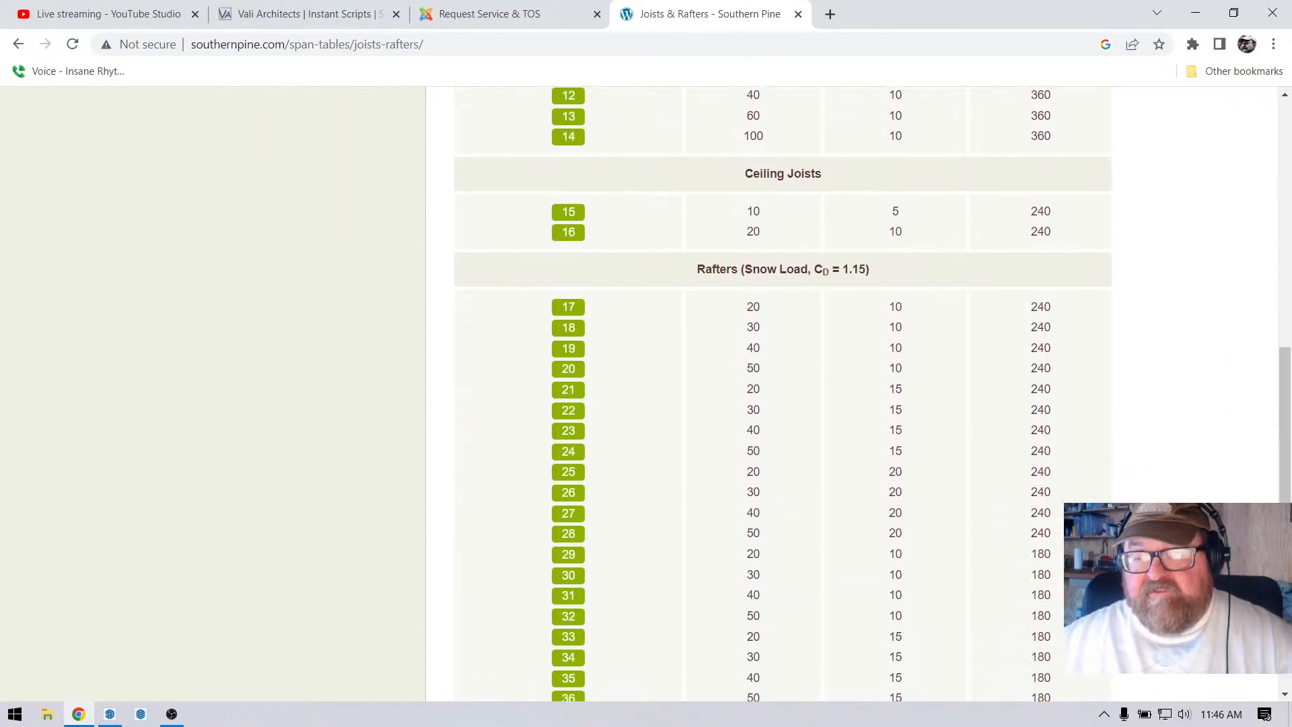
scroll(783, 393, down, 6)
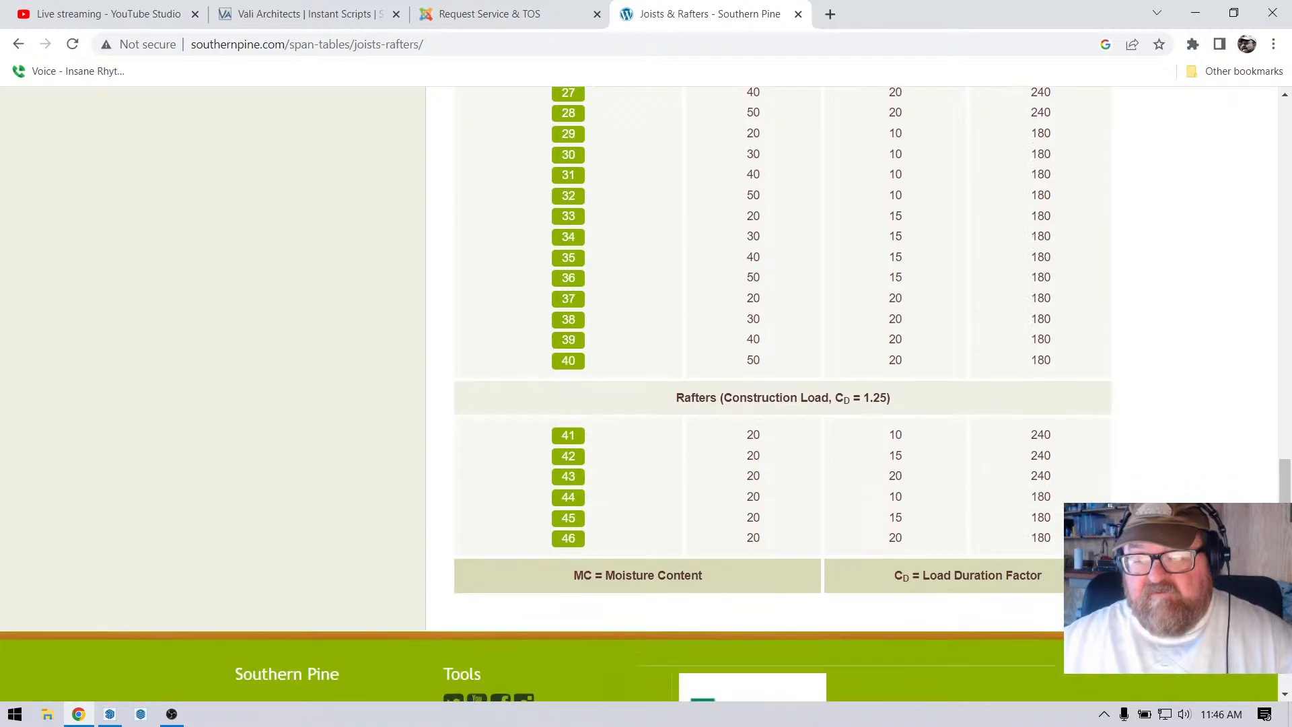
scroll(781, 394, up, 6)
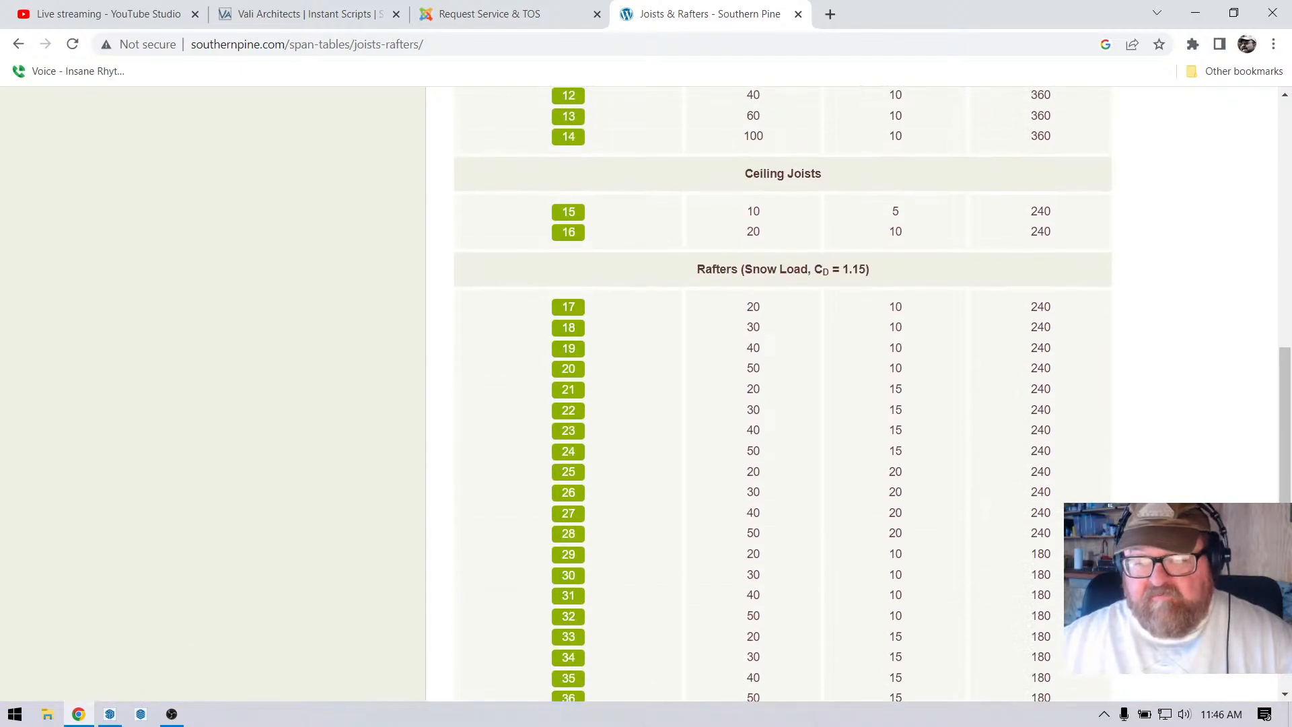
click(568, 307)
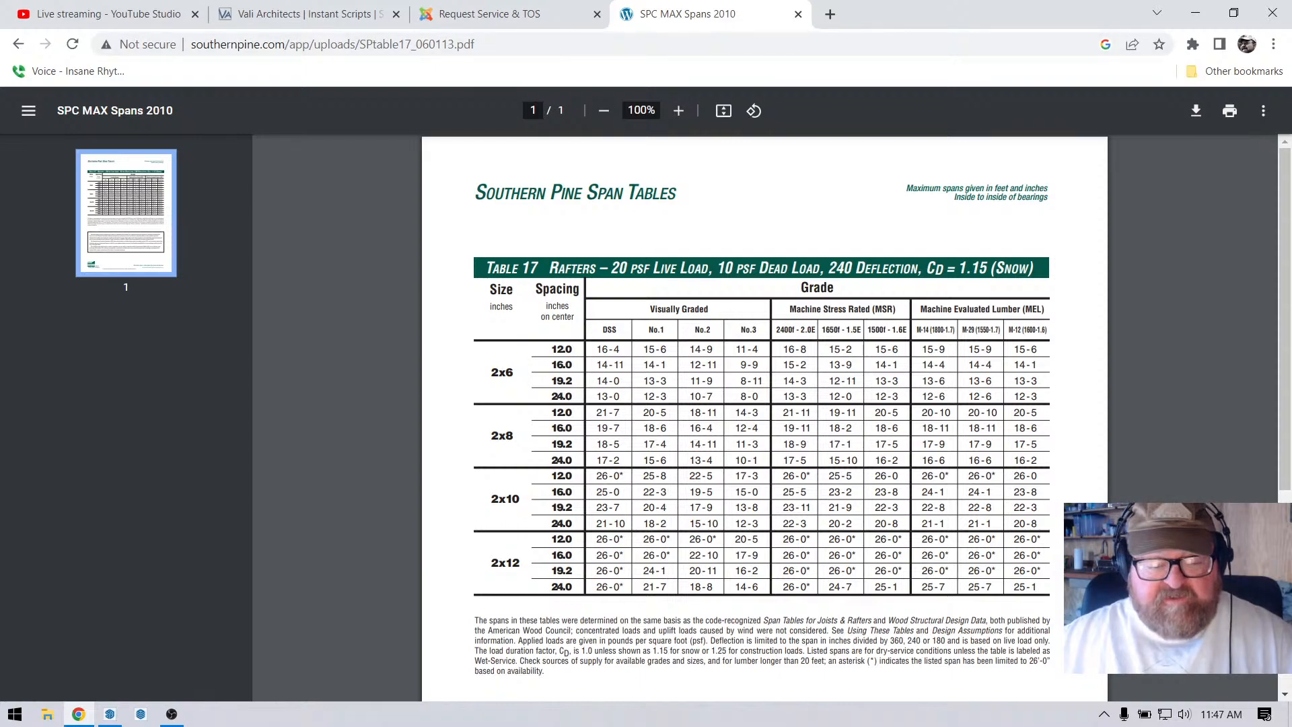
Switch back to SketchUp and review the tags from the 4 - Wall folder down to the 5 - Roof folder.
click(109, 713)
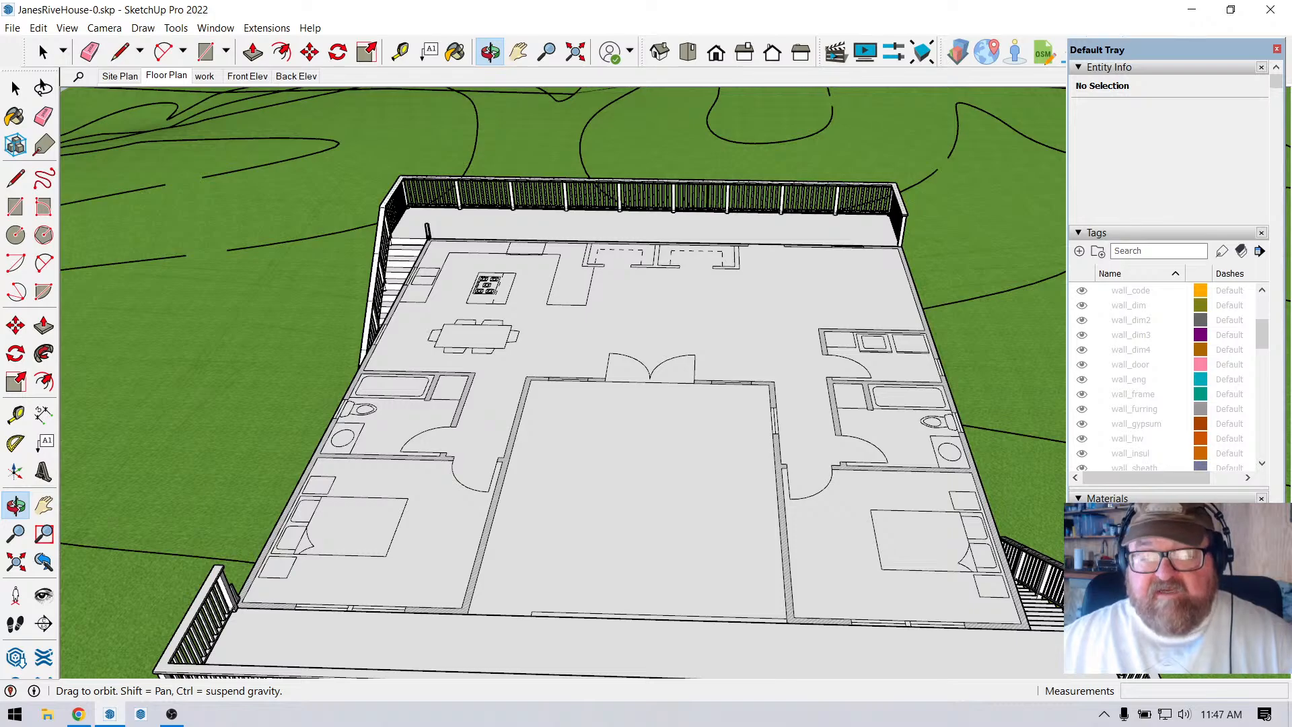
mouse_move(646, 403)
middle_down()
mouse_move(646, 366)
mouse_move(645, 399)
middle_up()
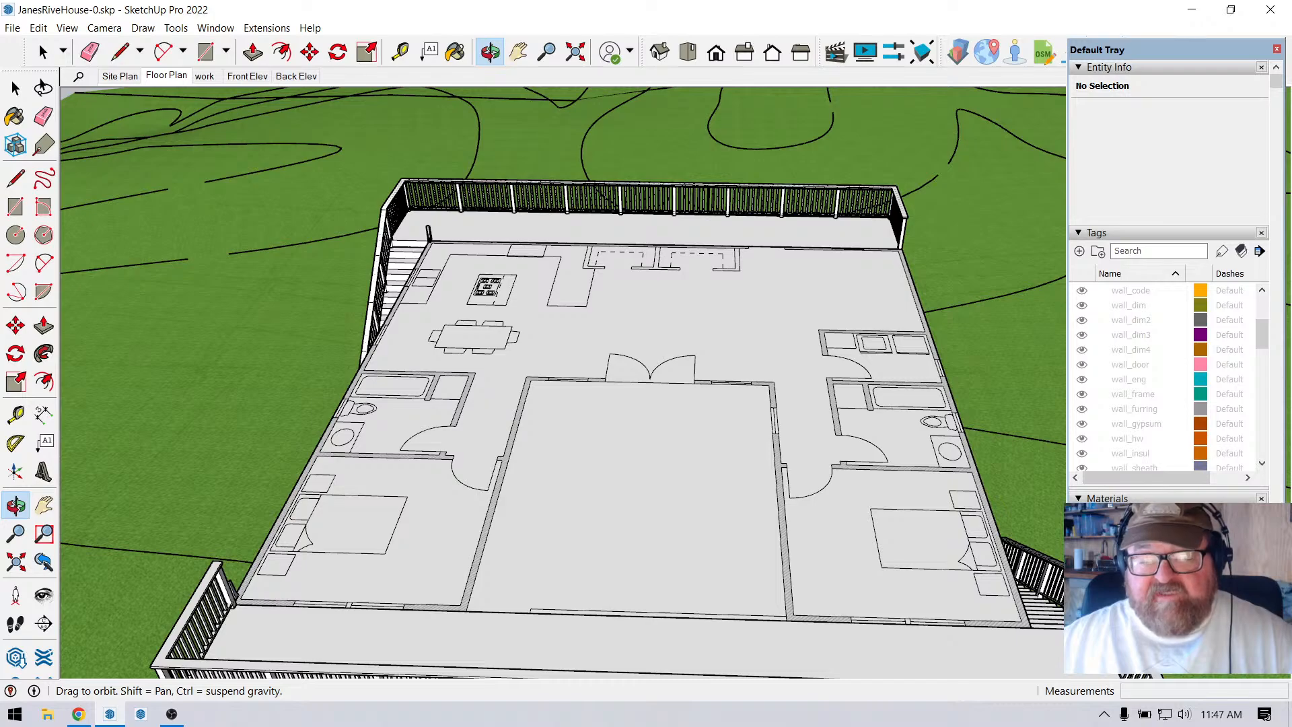
scroll(481, 357, down, 1)
mouse_move(481, 357)
middle_down()
mouse_move(481, 327)
mouse_move(481, 362)
middle_up()
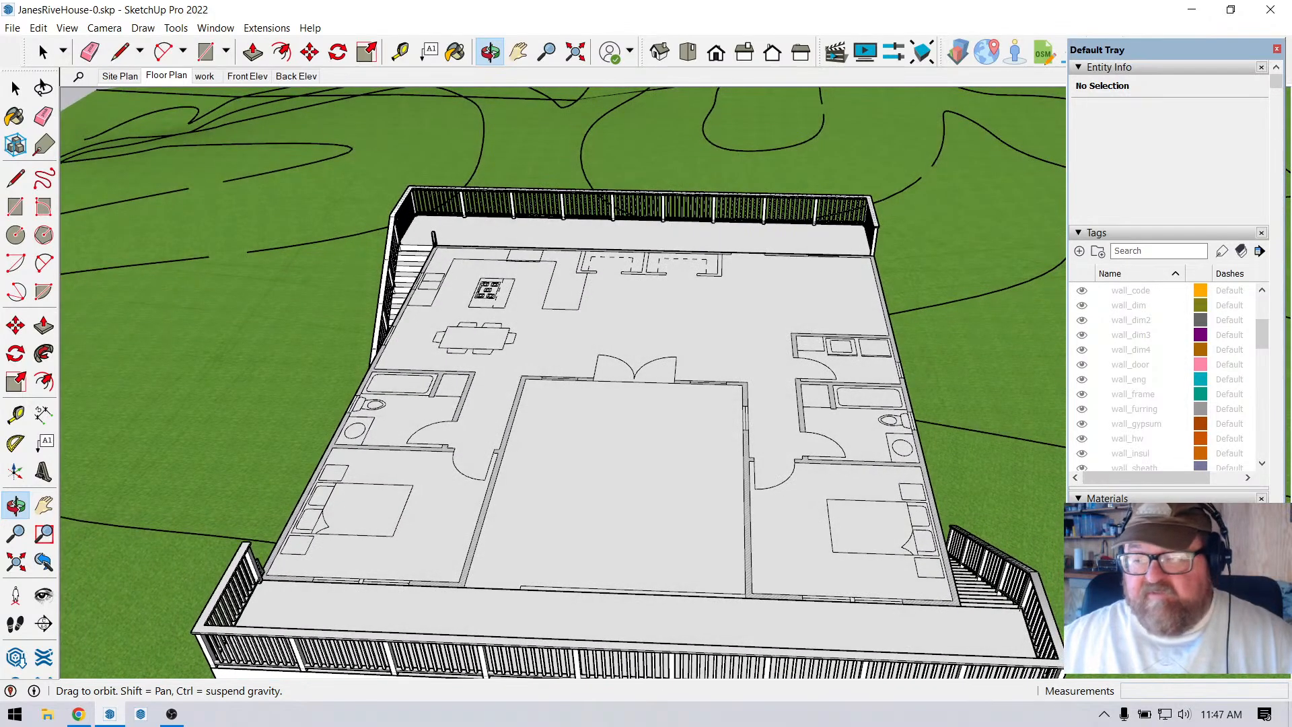
scroll(1137, 389, down, 5)
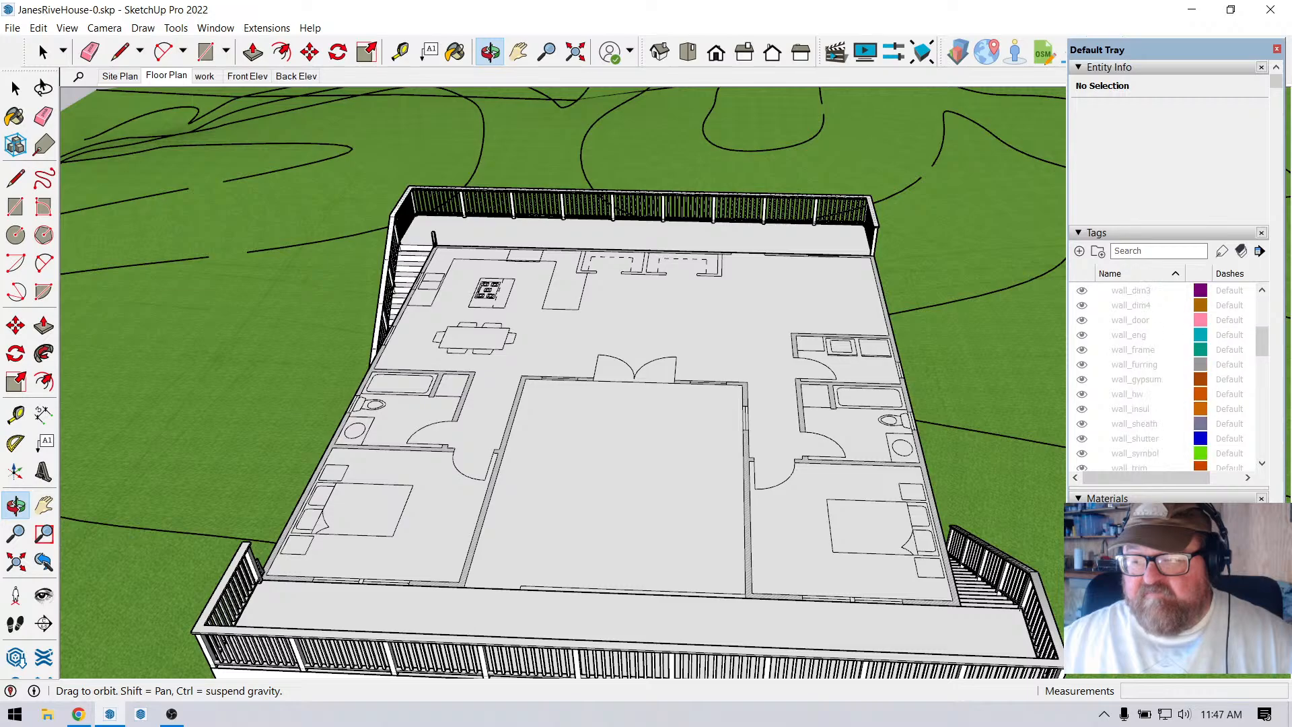
click(1099, 320)
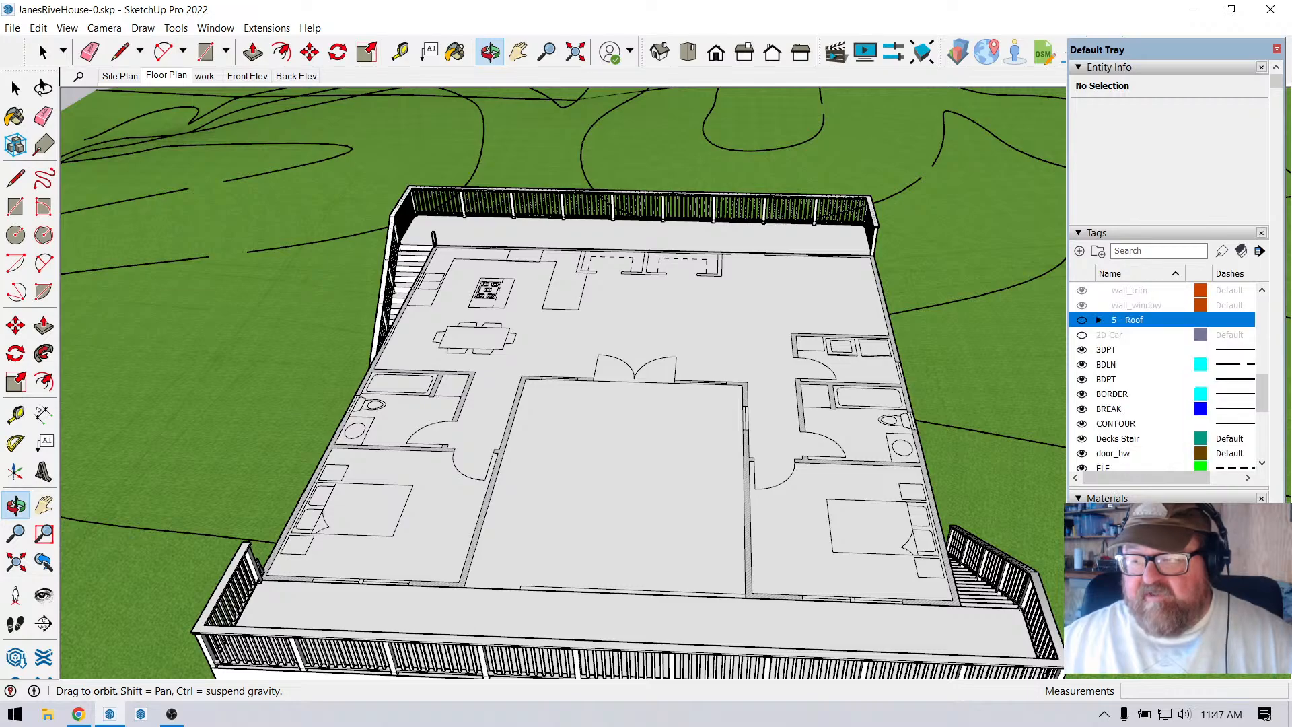
scroll(1122, 381, up, 2)
scroll(1122, 381, up, 4)
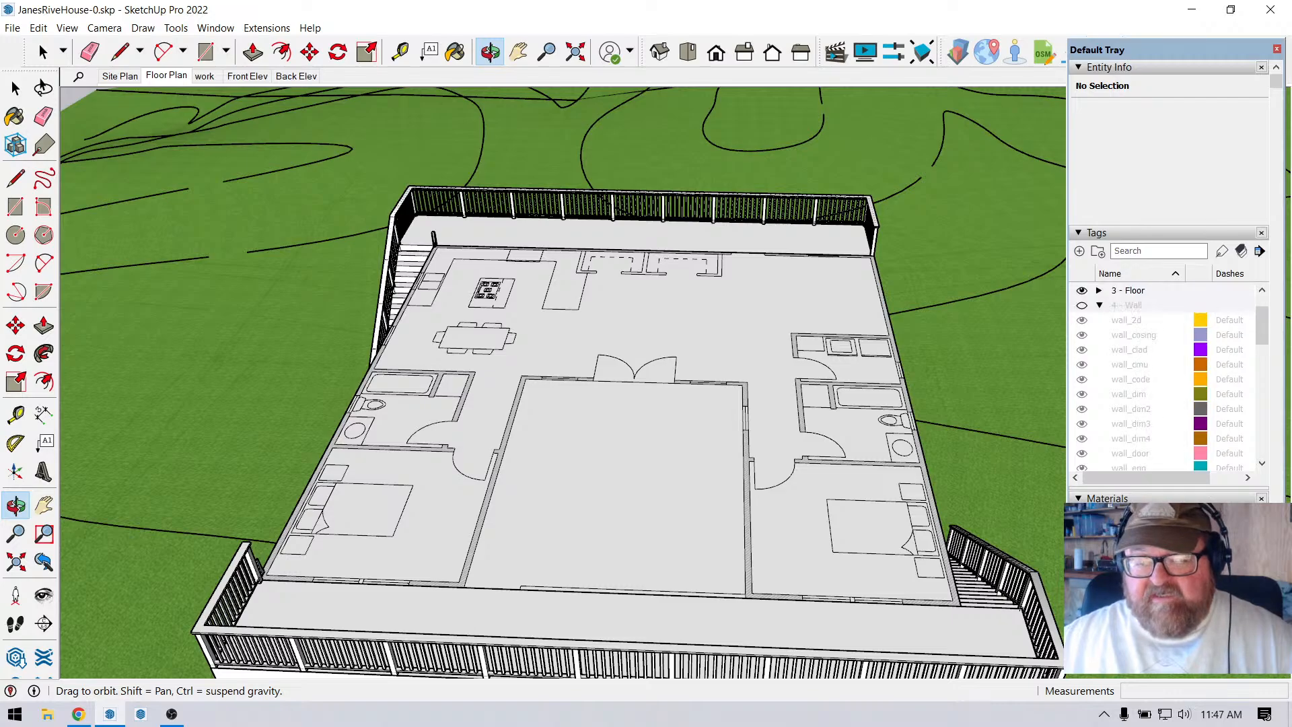
Make the 4 - Wall tag folder visible so the house walls are shown on the floor plan.
scroll(586, 622, up, 4)
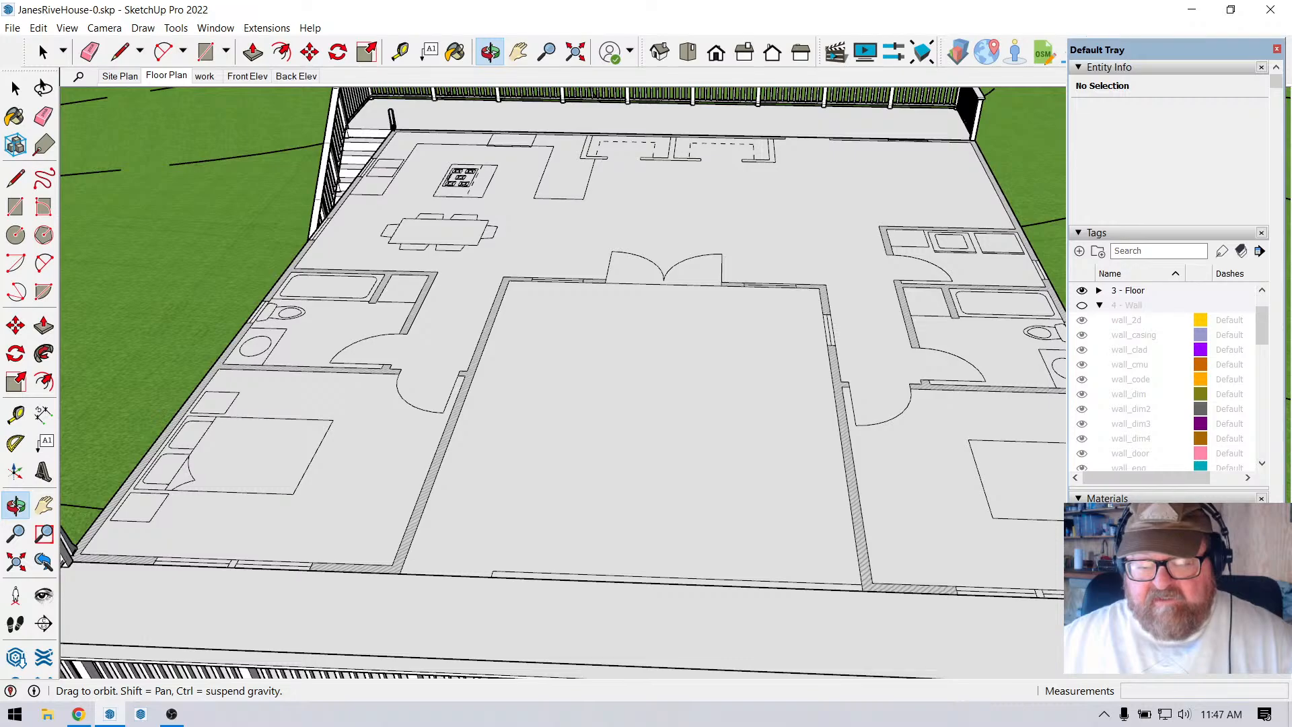
scroll(587, 622, down, 2)
scroll(587, 622, up, 2)
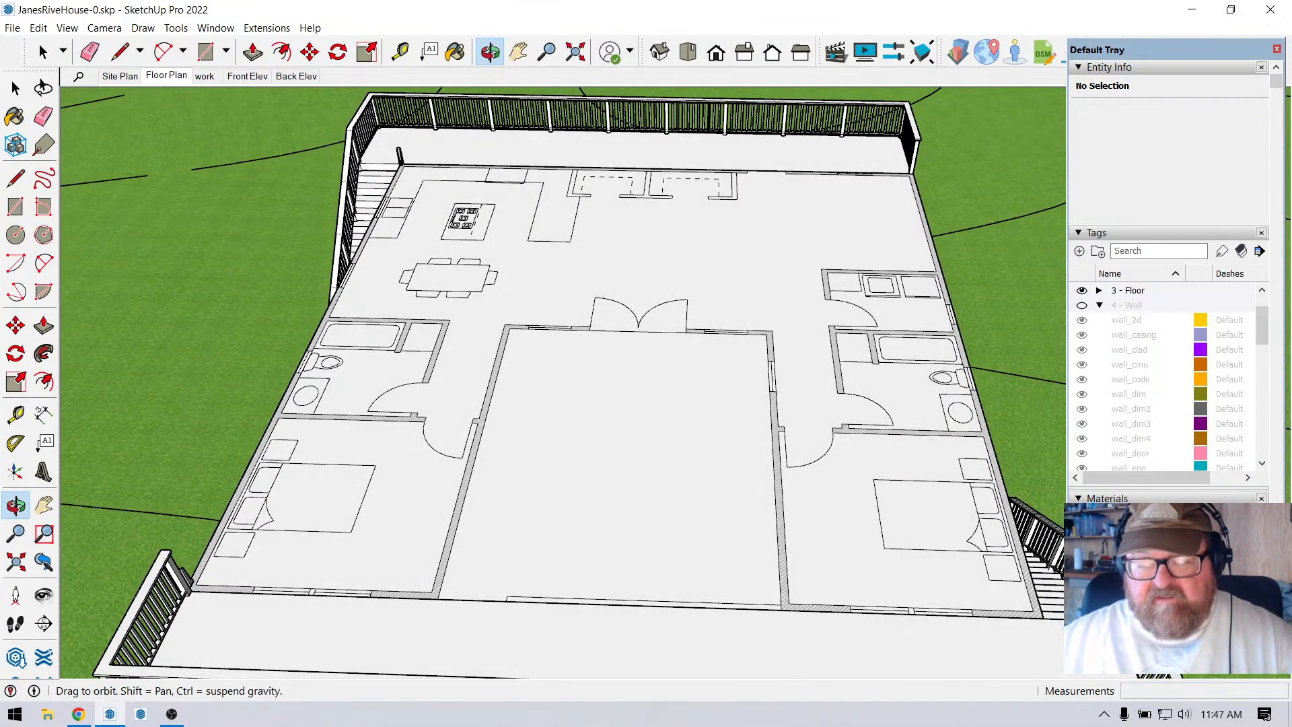
scroll(587, 622, up, 3)
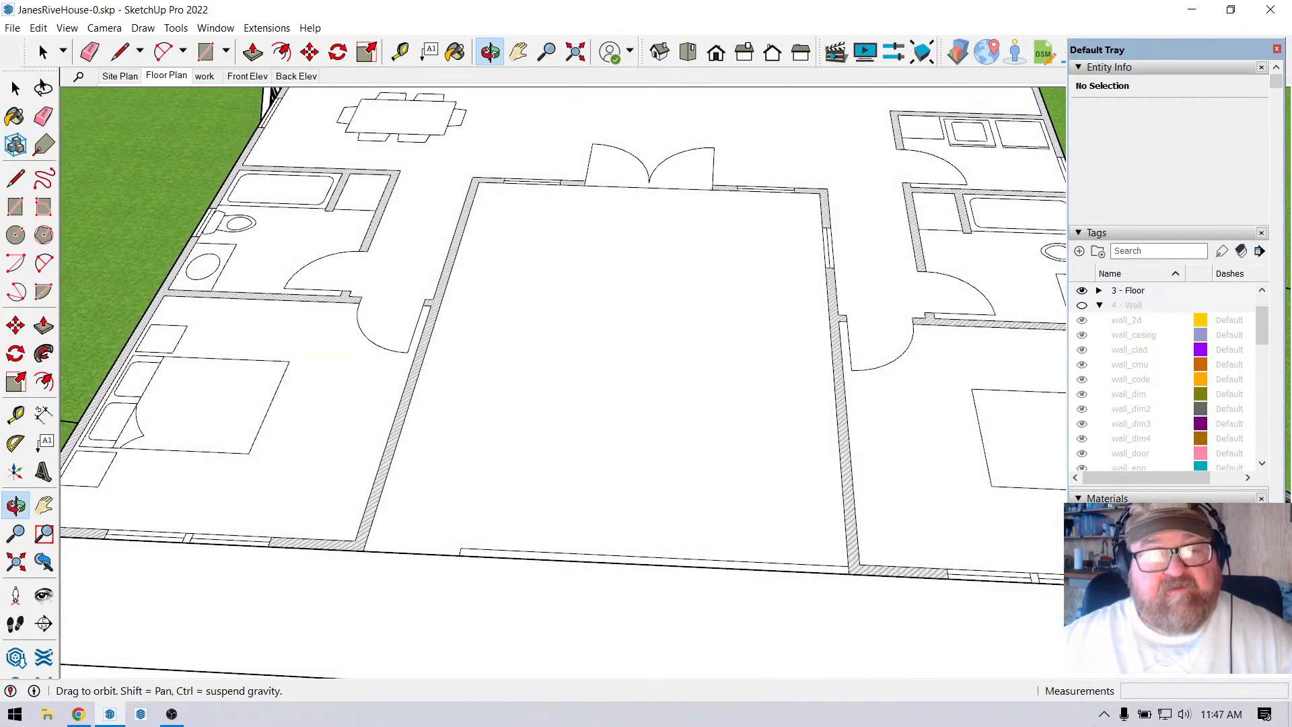
key(space)
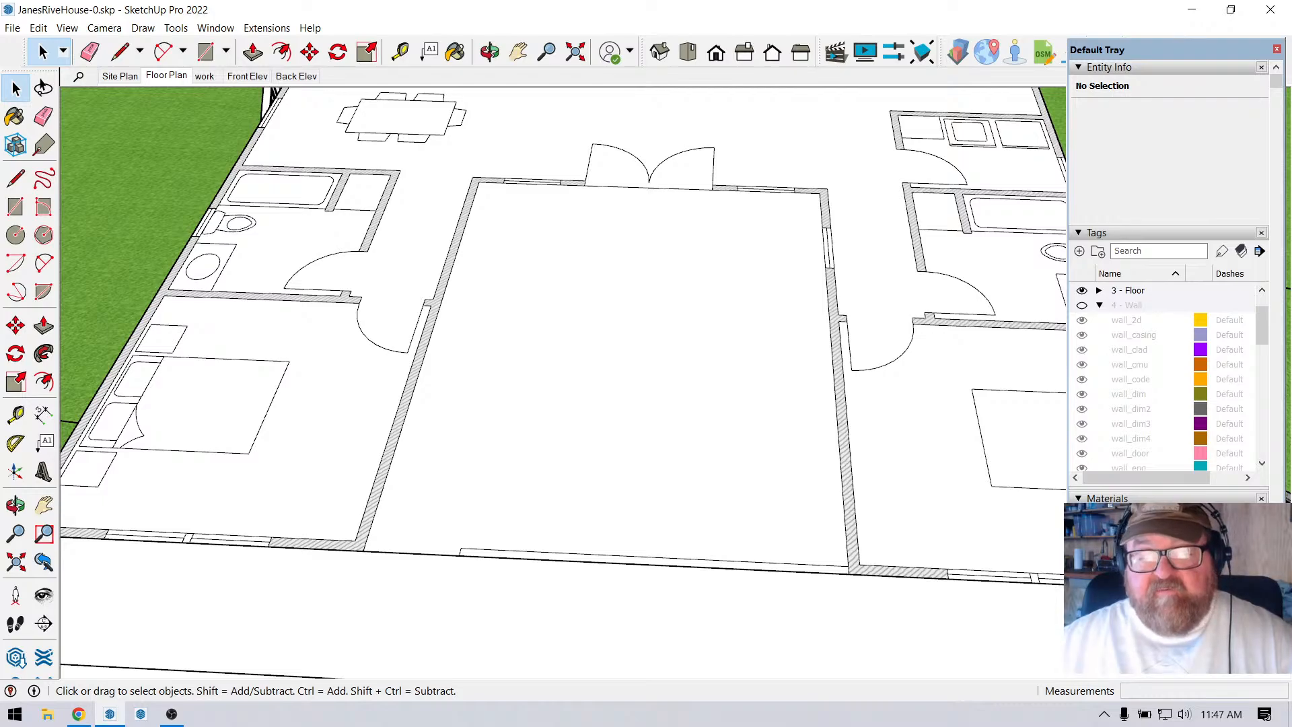
scroll(506, 350, down, 2)
scroll(643, 403, down, 2)
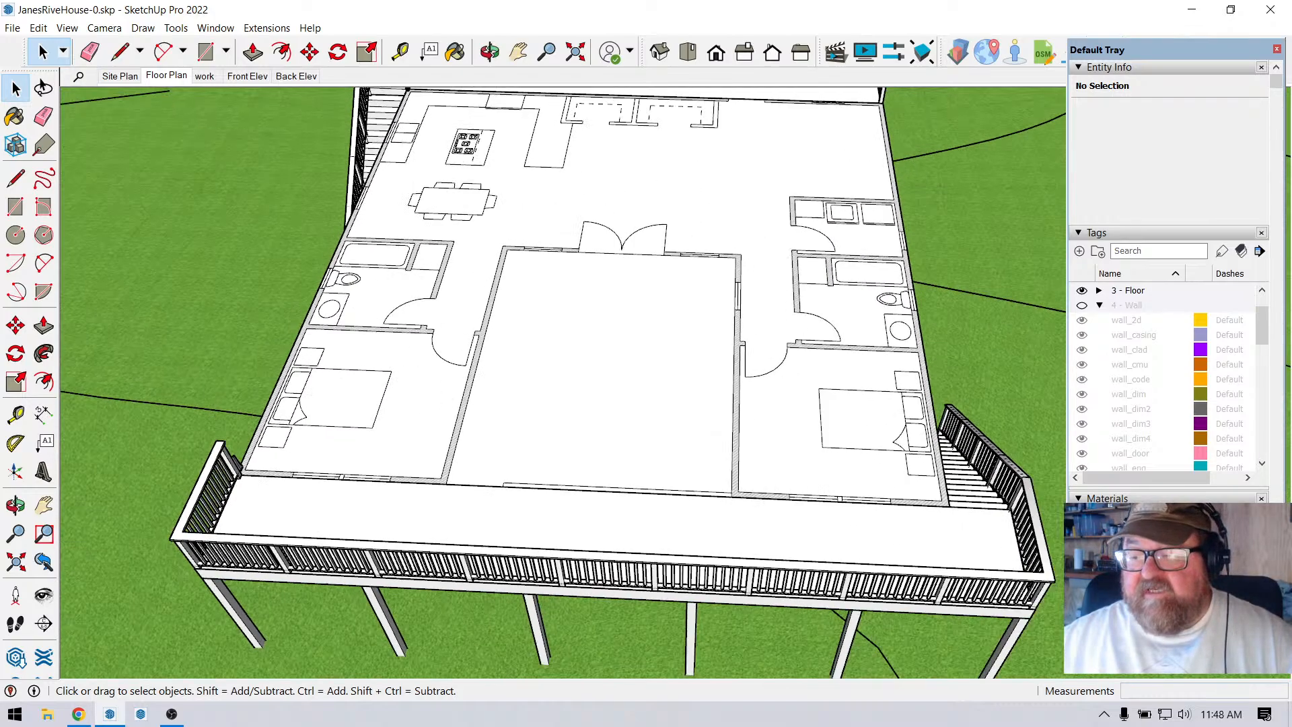
click(1081, 305)
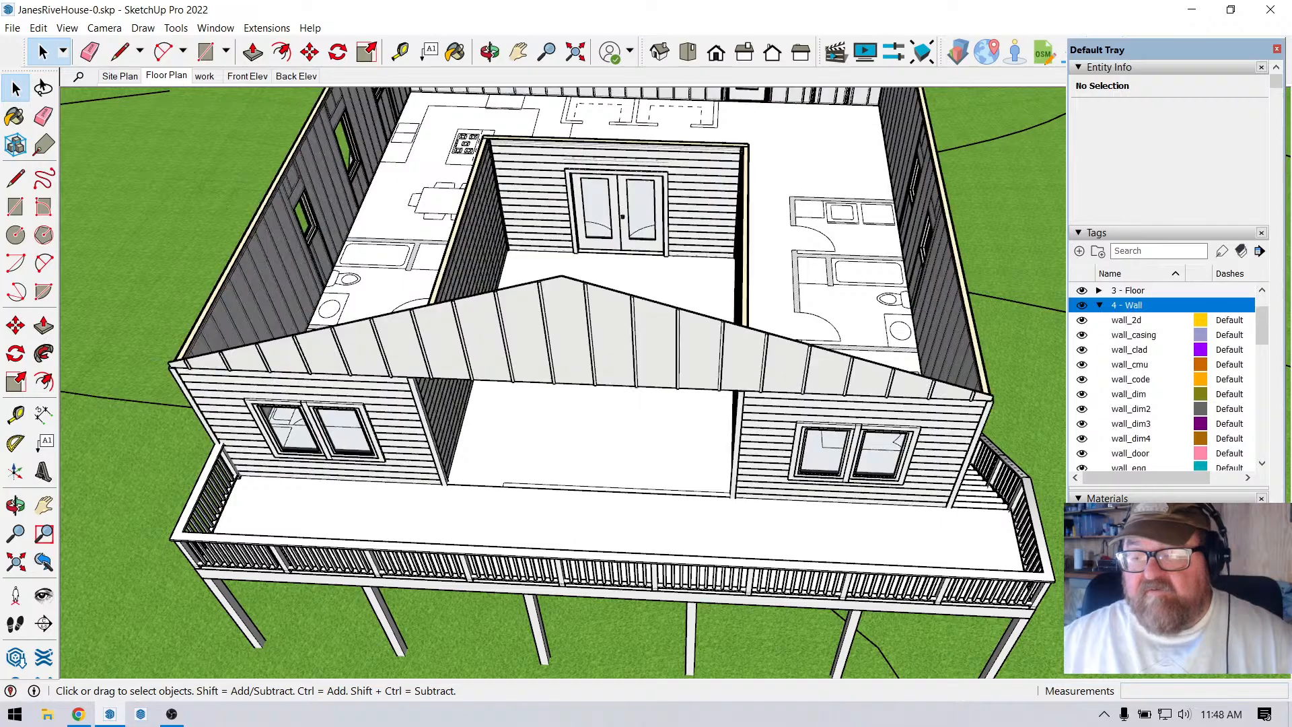
Examine the house walls, front gable and recessed double-door wall from the front and from both sides.
scroll(666, 539, down, 2)
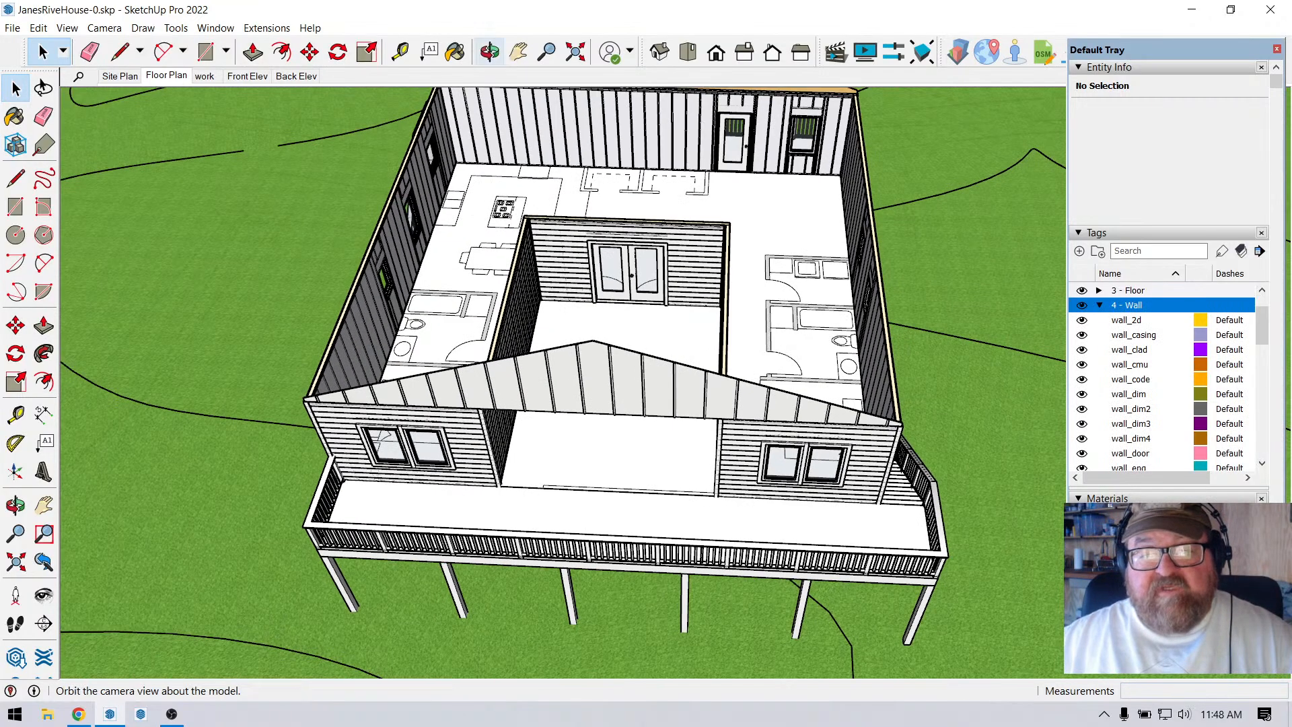
click(489, 52)
drag(539, 430, 578, 323)
mouse_move(579, 323)
middle_down()
mouse_move(457, 377)
mouse_move(545, 431)
mouse_move(559, 457)
middle_up()
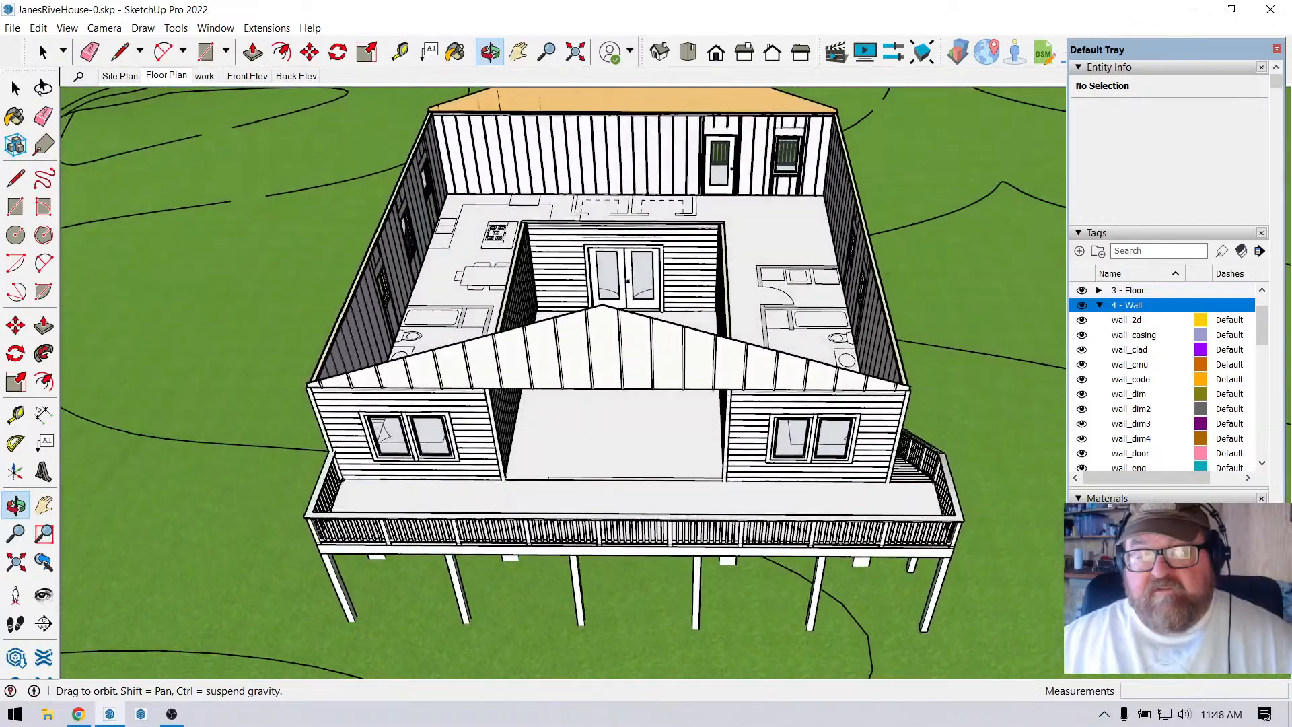
scroll(552, 464, down, 2)
scroll(631, 242, up, 4)
scroll(599, 444, down, 2)
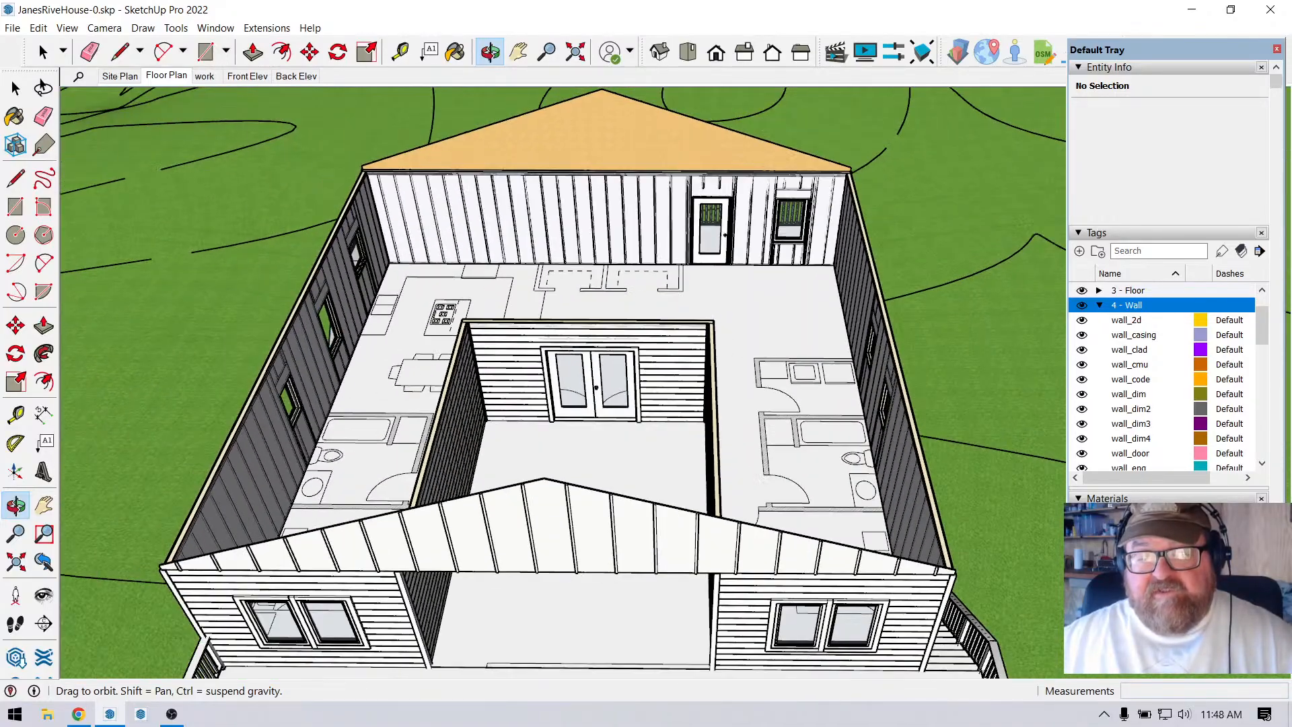
mouse_move(578, 471)
mouse_down()
mouse_move(572, 343)
mouse_move(545, 343)
mouse_up()
mouse_move(545, 343)
middle_down()
mouse_move(485, 363)
mouse_move(652, 344)
mouse_move(800, 353)
mouse_move(726, 391)
mouse_move(555, 394)
mouse_move(753, 376)
mouse_move(703, 364)
mouse_move(753, 363)
middle_up()
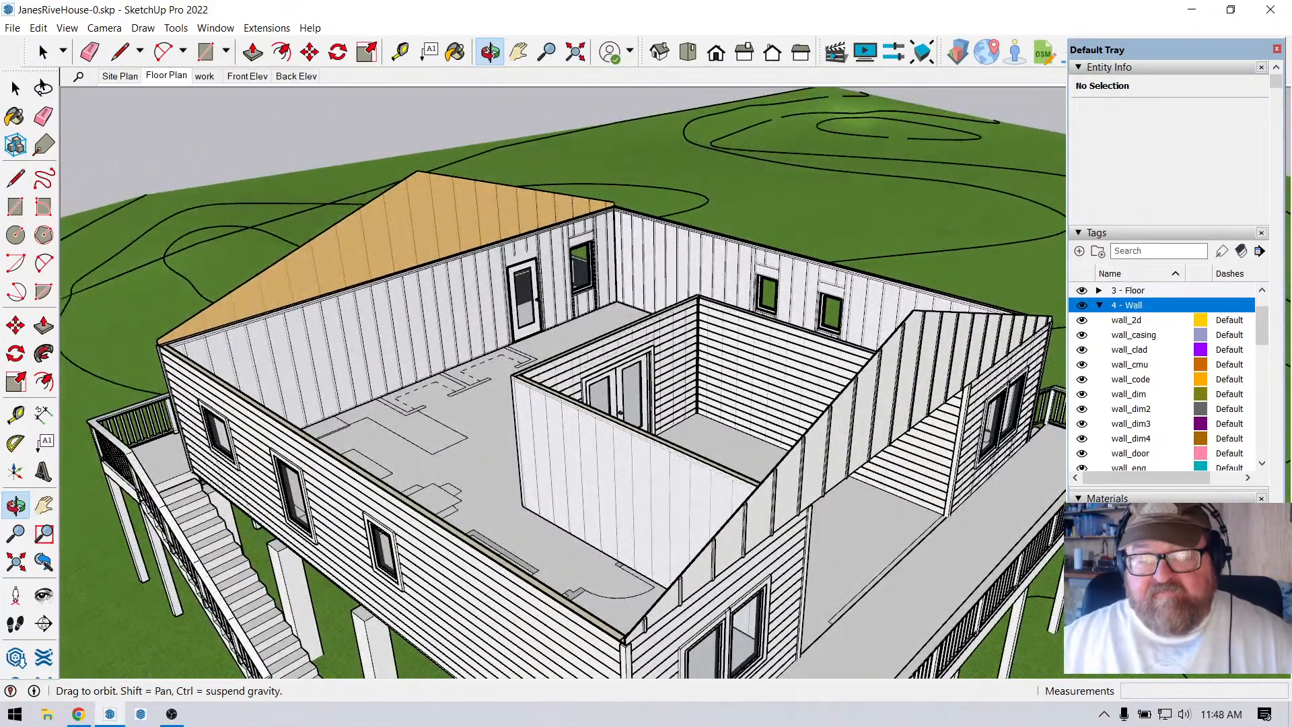
mouse_move(754, 363)
middle_down()
mouse_move(606, 303)
mouse_move(592, 259)
mouse_move(616, 266)
mouse_move(614, 244)
mouse_move(615, 296)
middle_up()
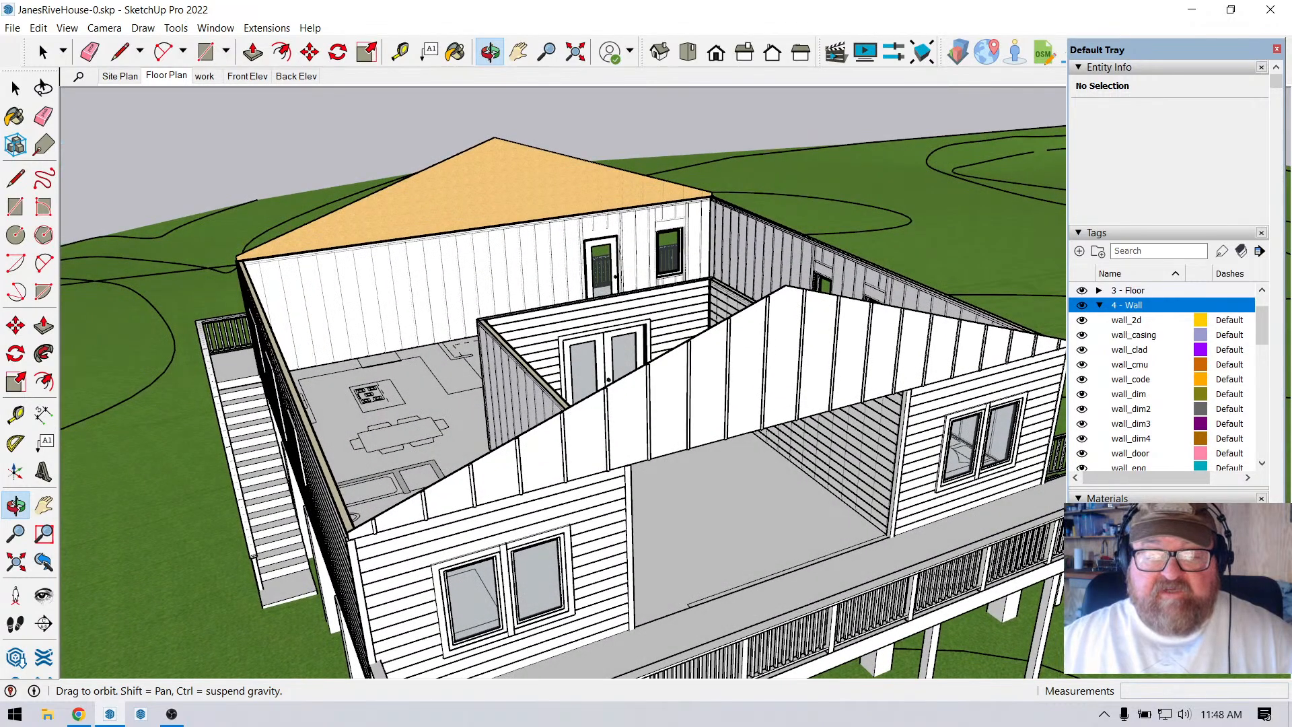
middle_drag(673, 302, 615, 357)
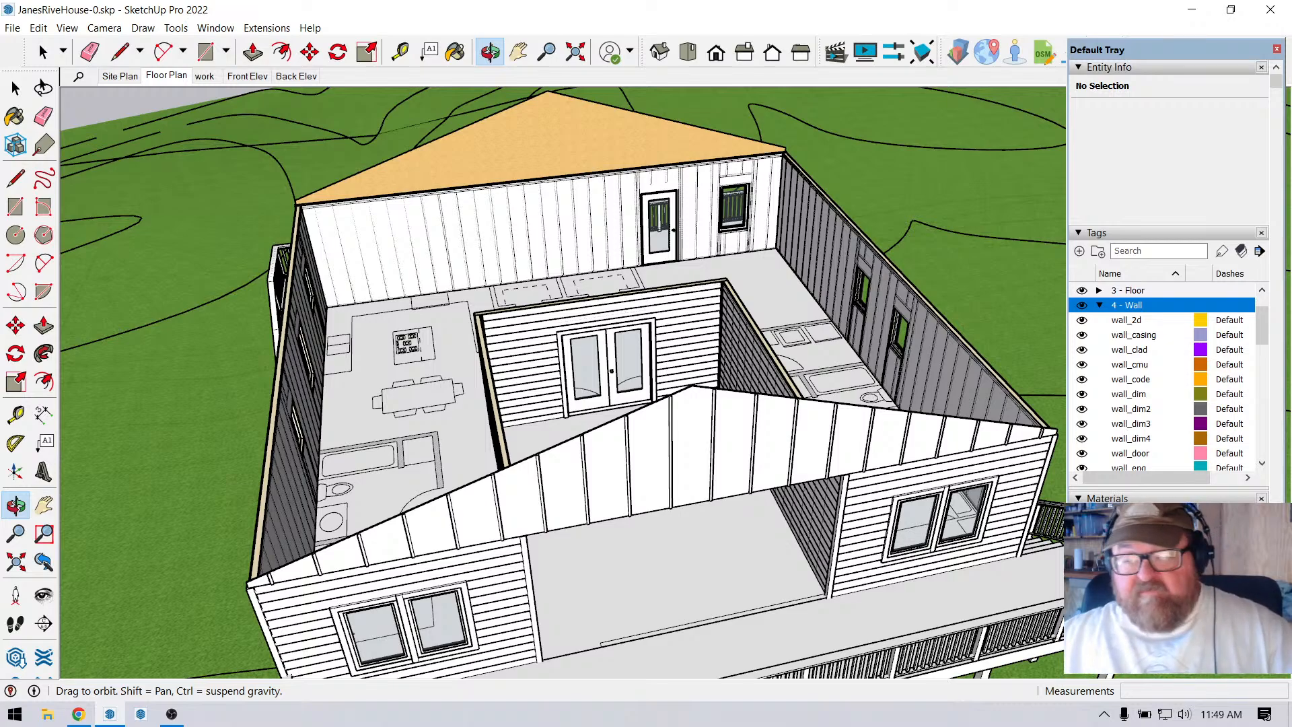
mouse_move(646, 404)
middle_down()
mouse_move(619, 404)
mouse_move(569, 356)
mouse_move(582, 404)
mouse_move(673, 279)
mouse_move(461, 311)
mouse_move(458, 327)
mouse_move(695, 393)
mouse_move(697, 350)
mouse_move(599, 286)
mouse_move(542, 269)
mouse_move(470, 277)
mouse_move(474, 299)
mouse_move(606, 316)
mouse_move(410, 397)
mouse_move(474, 349)
mouse_move(447, 312)
middle_up()
scroll(646, 411, down, 1)
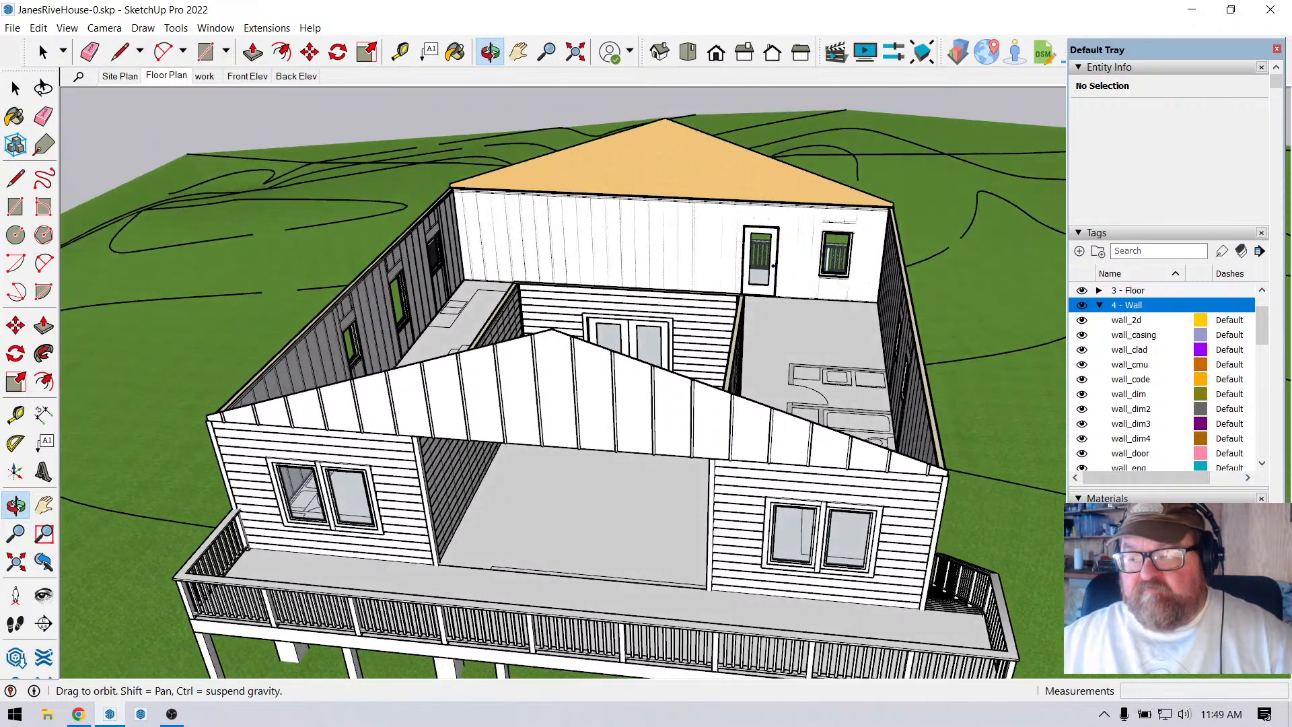
Collapse the 4 - Wall tag folder and make the 5 - Roof tag folder visible.
click(1099, 305)
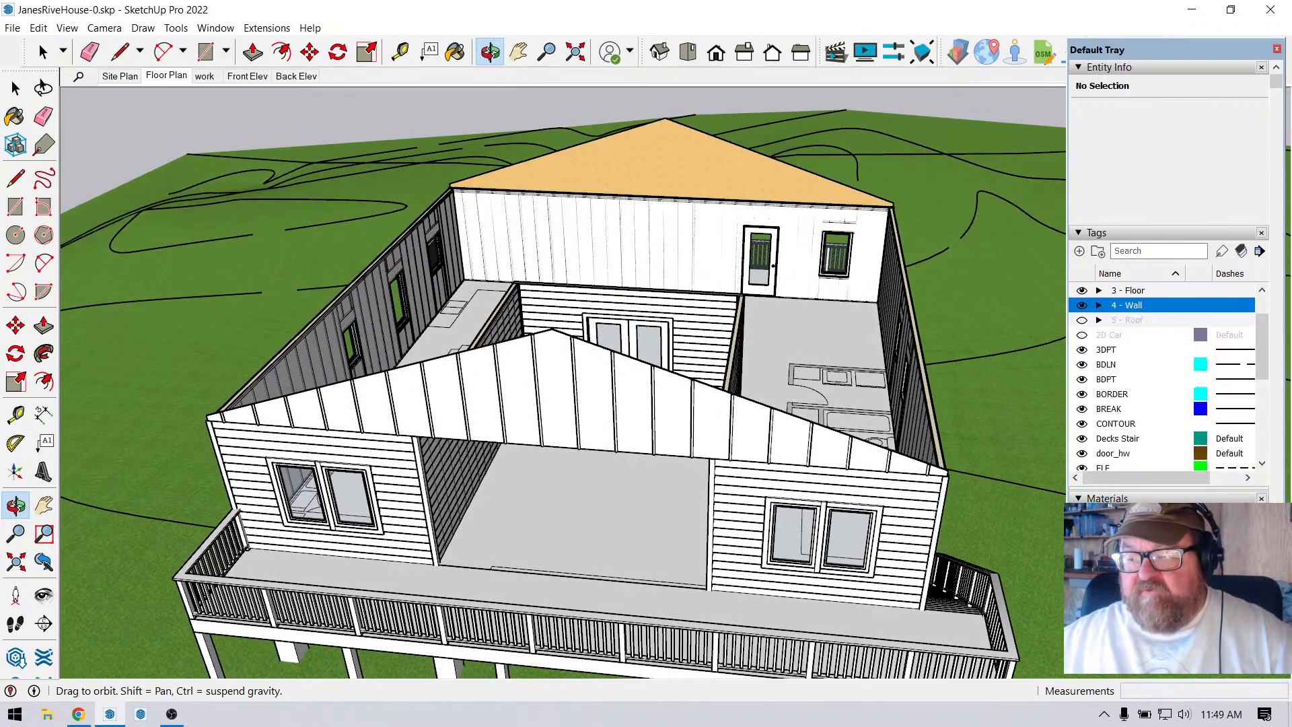
click(1081, 320)
scroll(548, 372, down, 5)
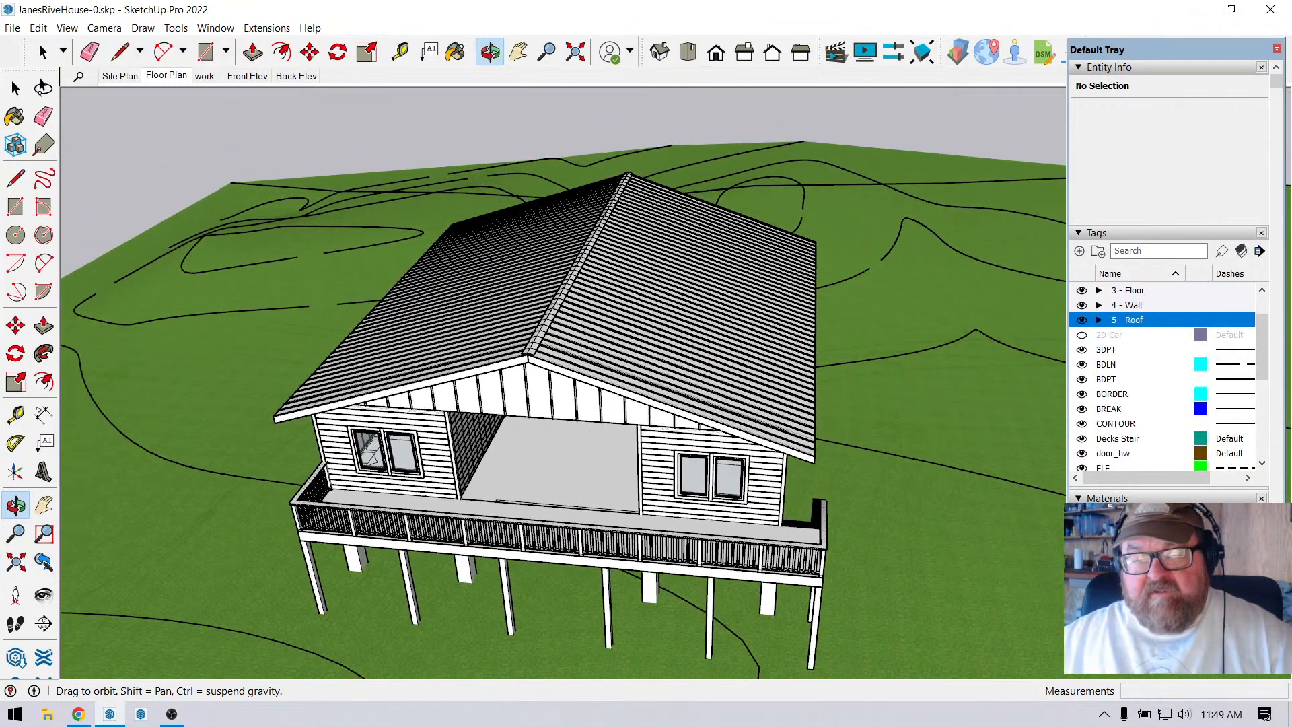
Move the roof truss assembly 80' along the green axis, clear of the house.
click(44, 52)
scroll(568, 319, down, 2)
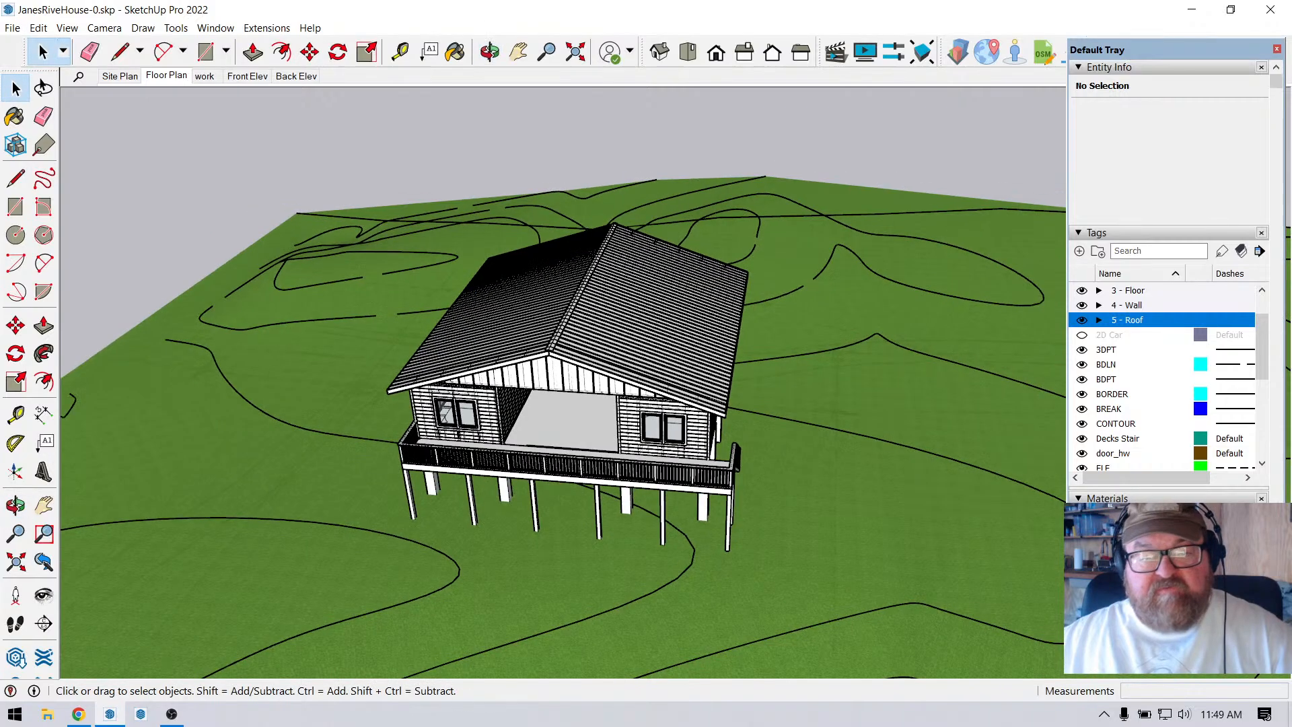
click(569, 319)
click(309, 52)
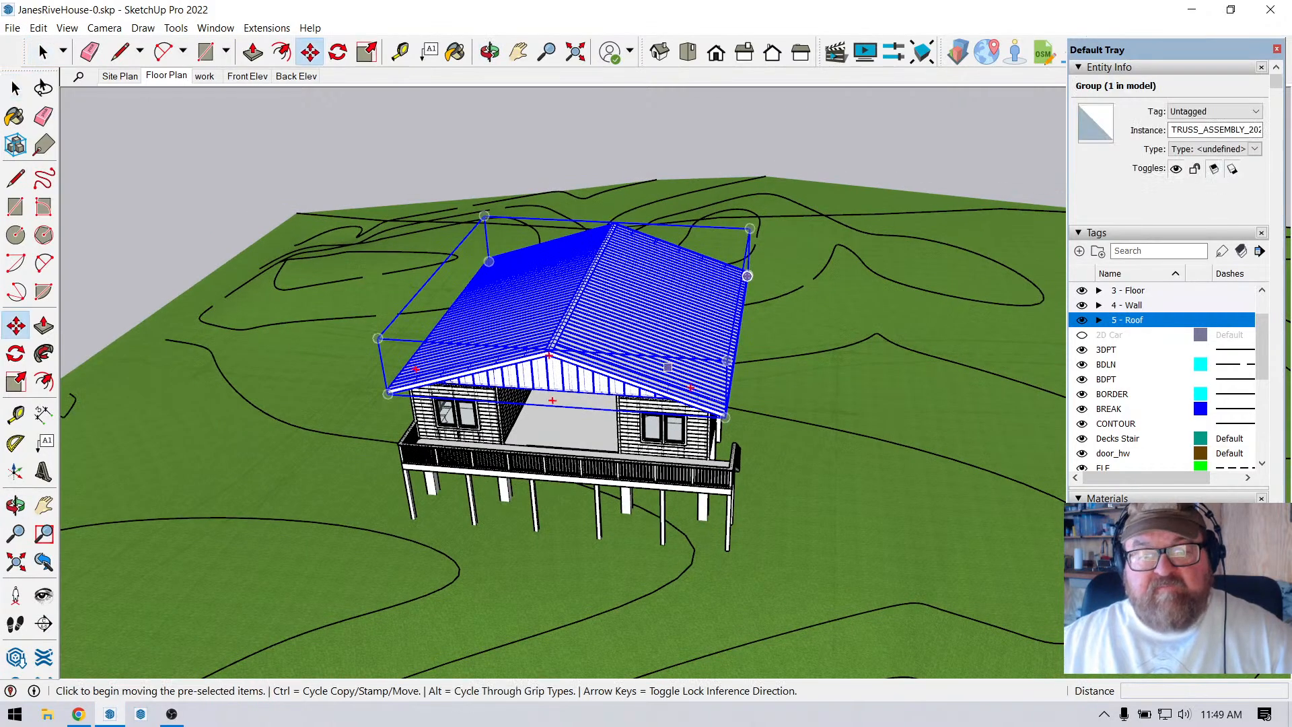
click(751, 411)
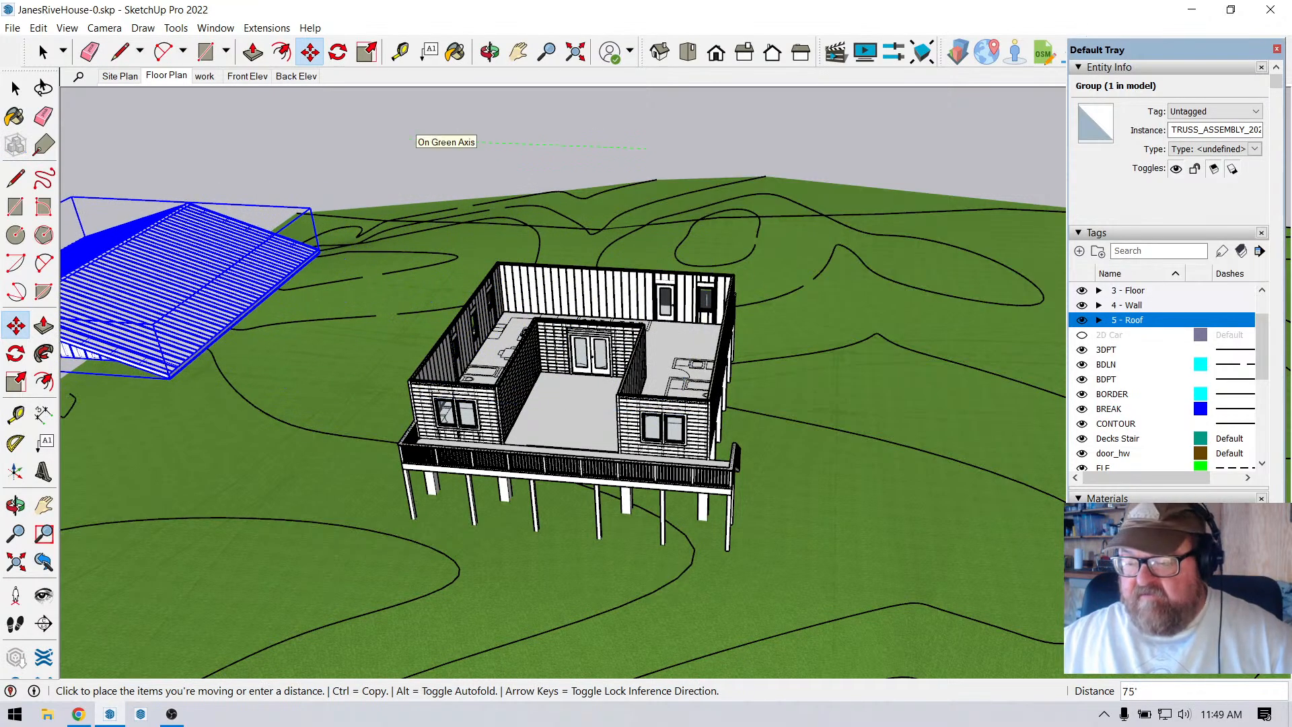
text(80)
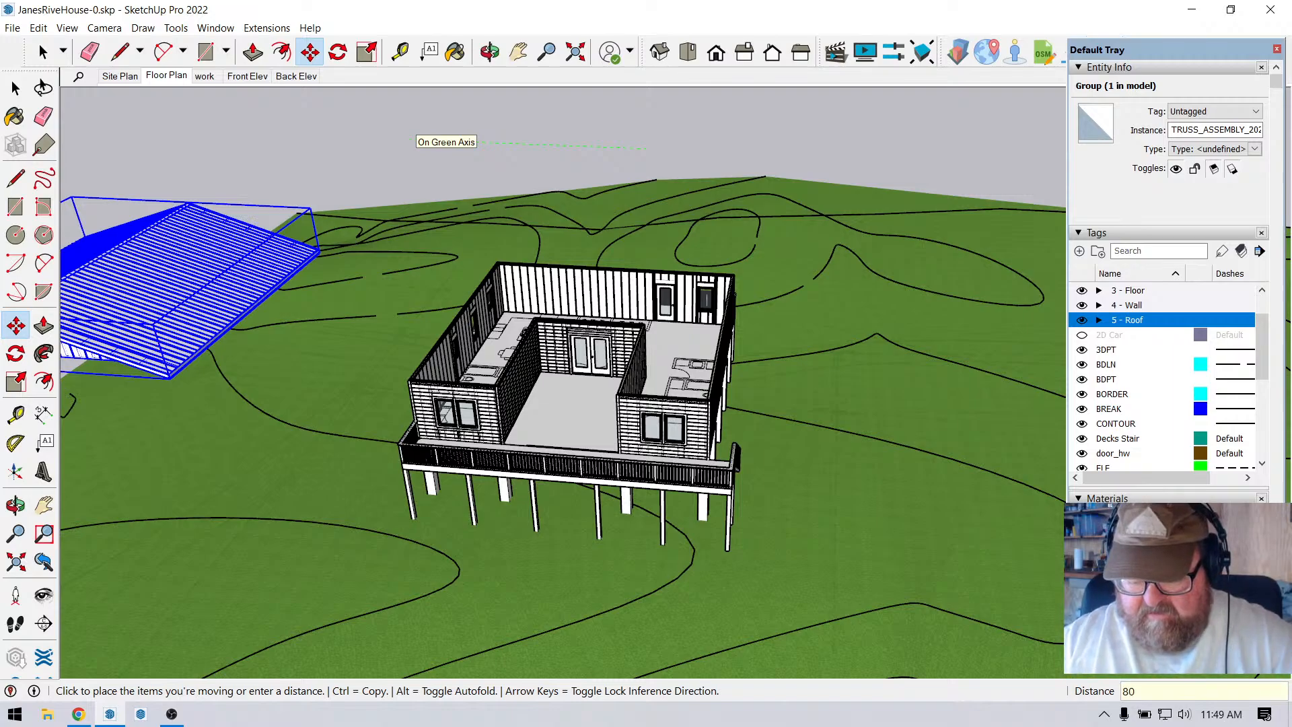
key(Return)
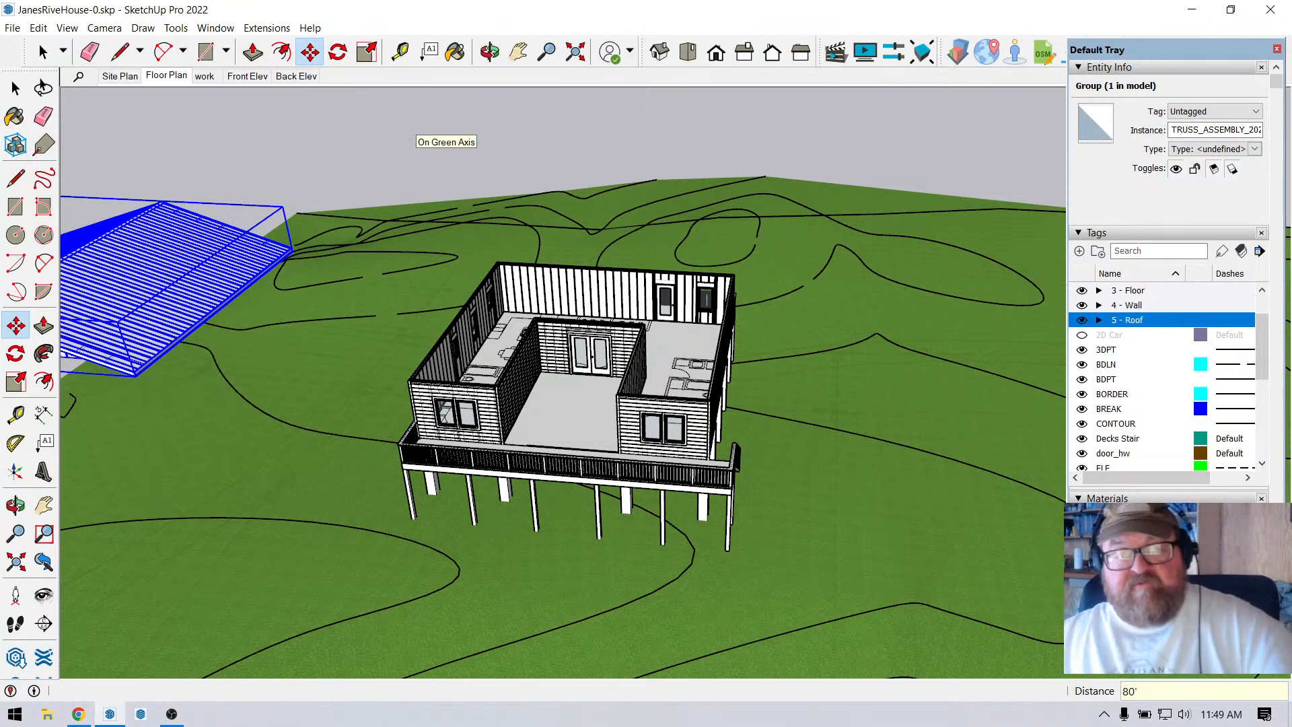
Try to start a Medeek Scissor roof truss with its front left corner at the left wing's outer front corner.
click(489, 52)
drag(501, 245, 519, 353)
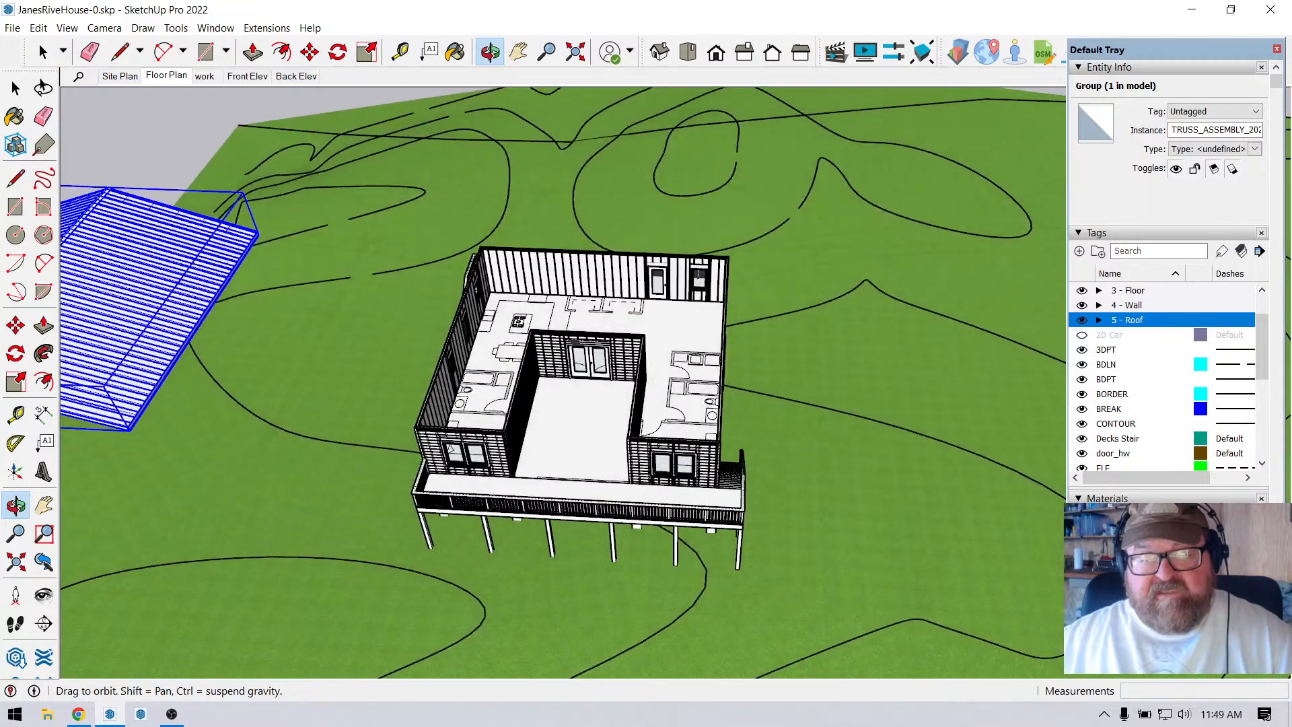
scroll(519, 353, up, 3)
scroll(403, 444, up, 10)
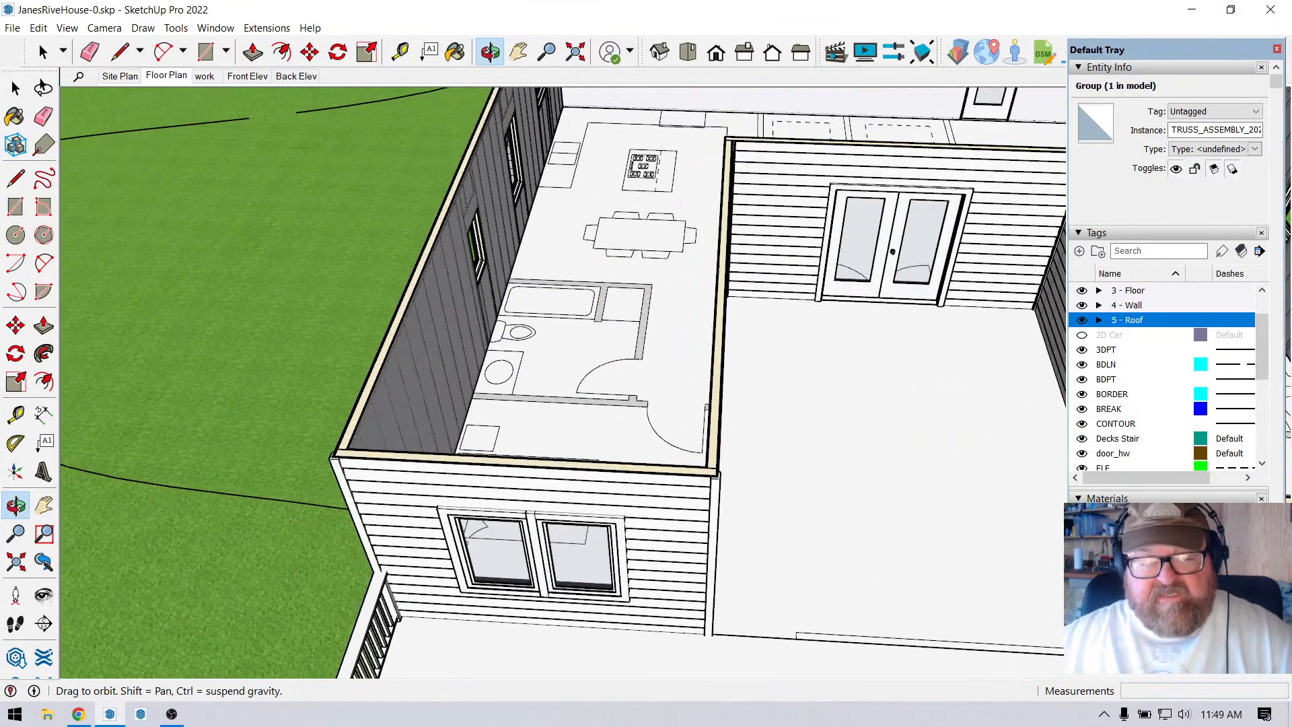
scroll(336, 457, up, 8)
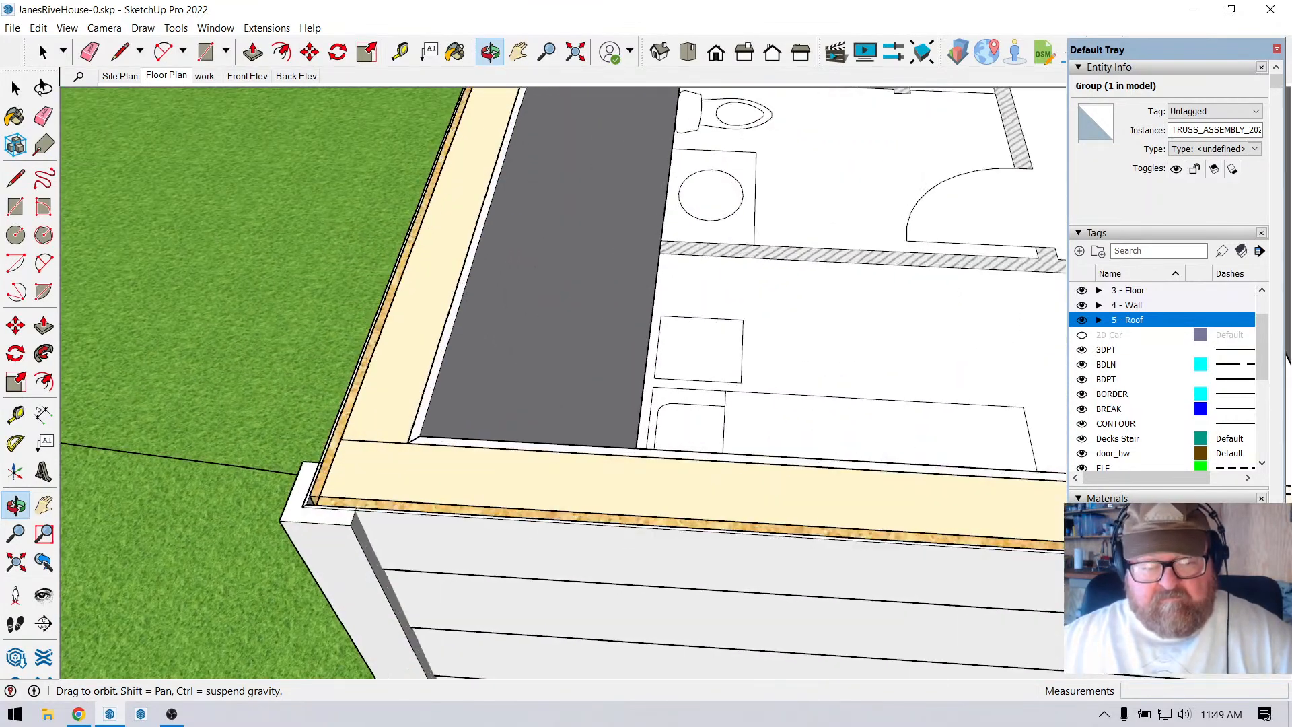
click(266, 27)
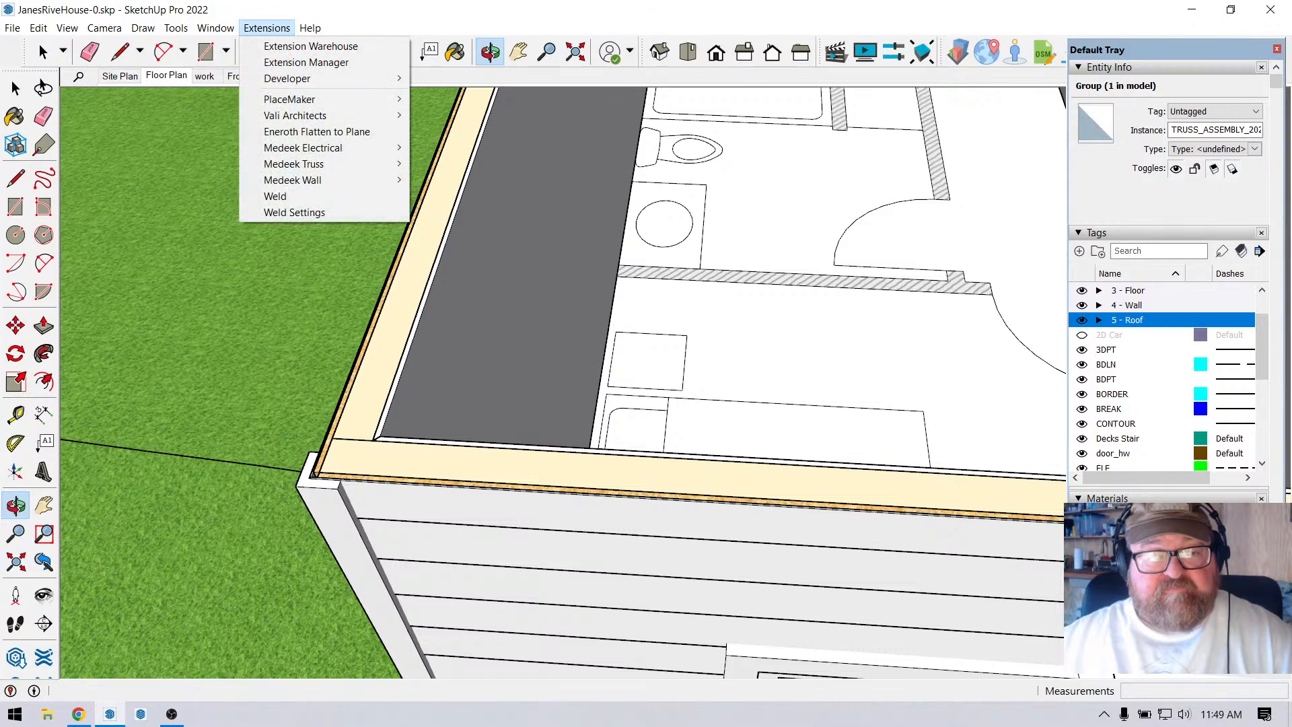
mouse_move(294, 164)
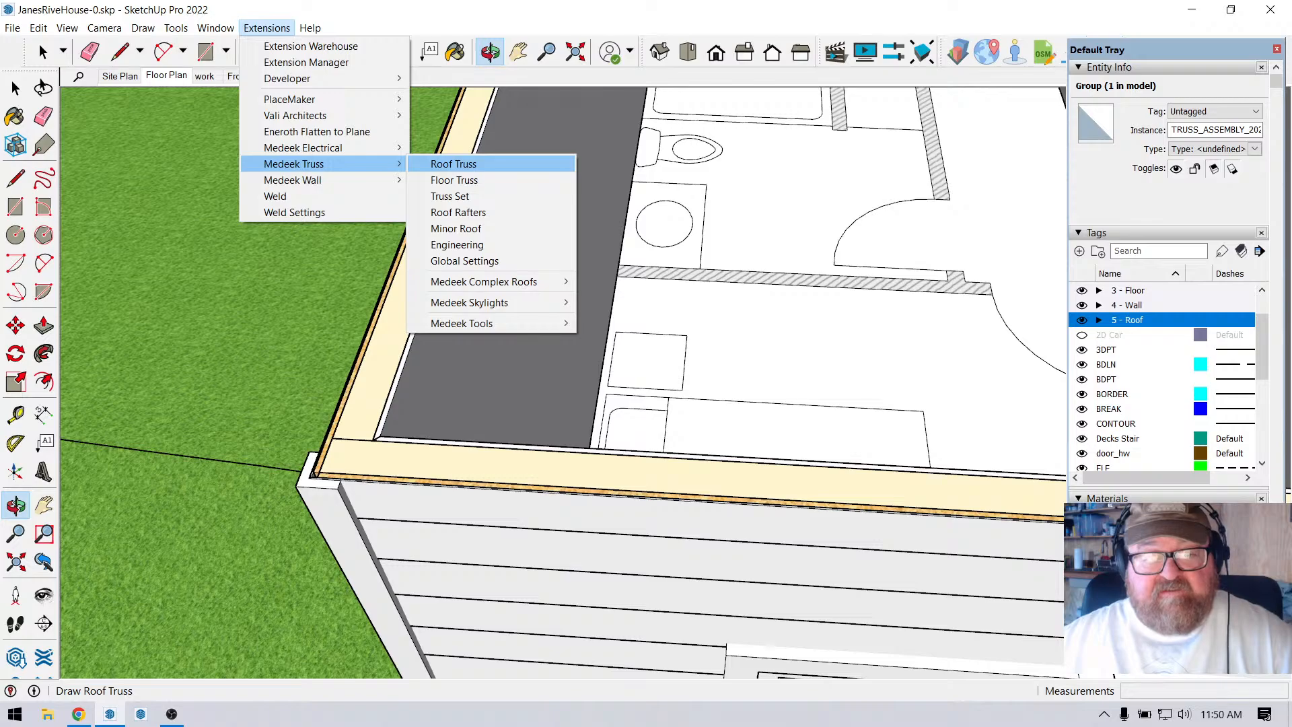
click(453, 164)
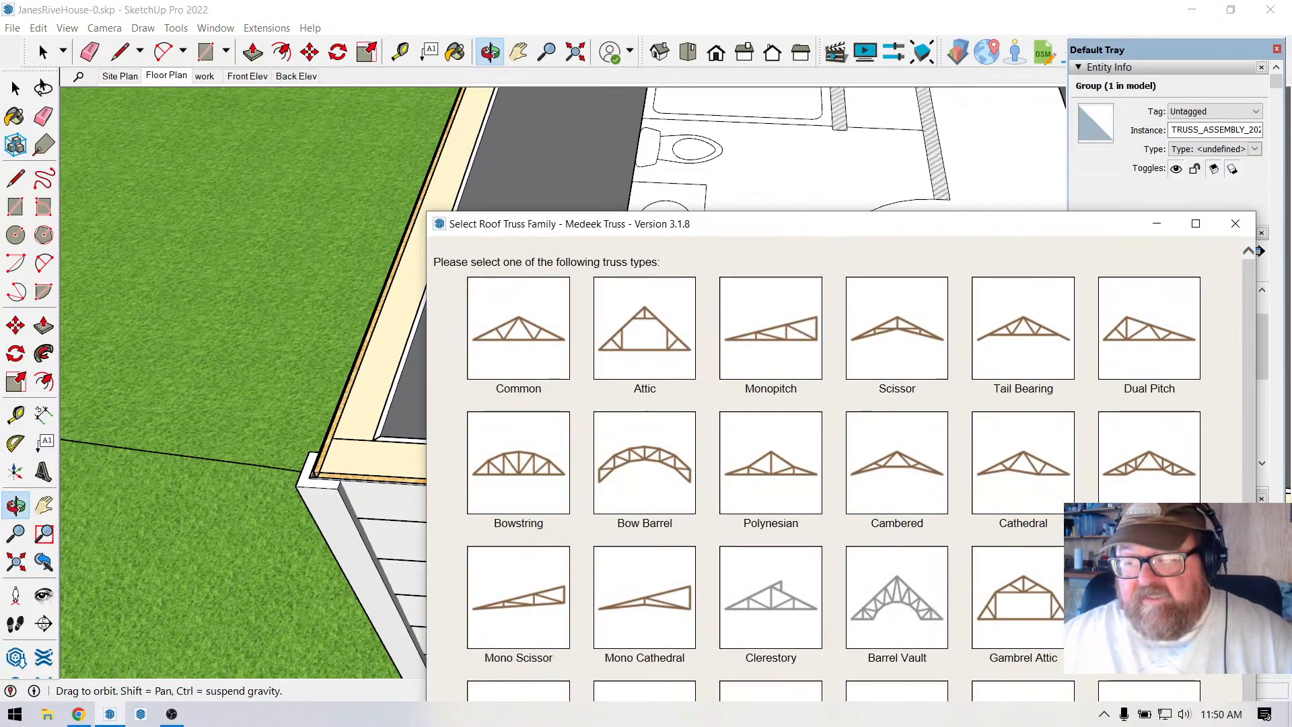
click(909, 330)
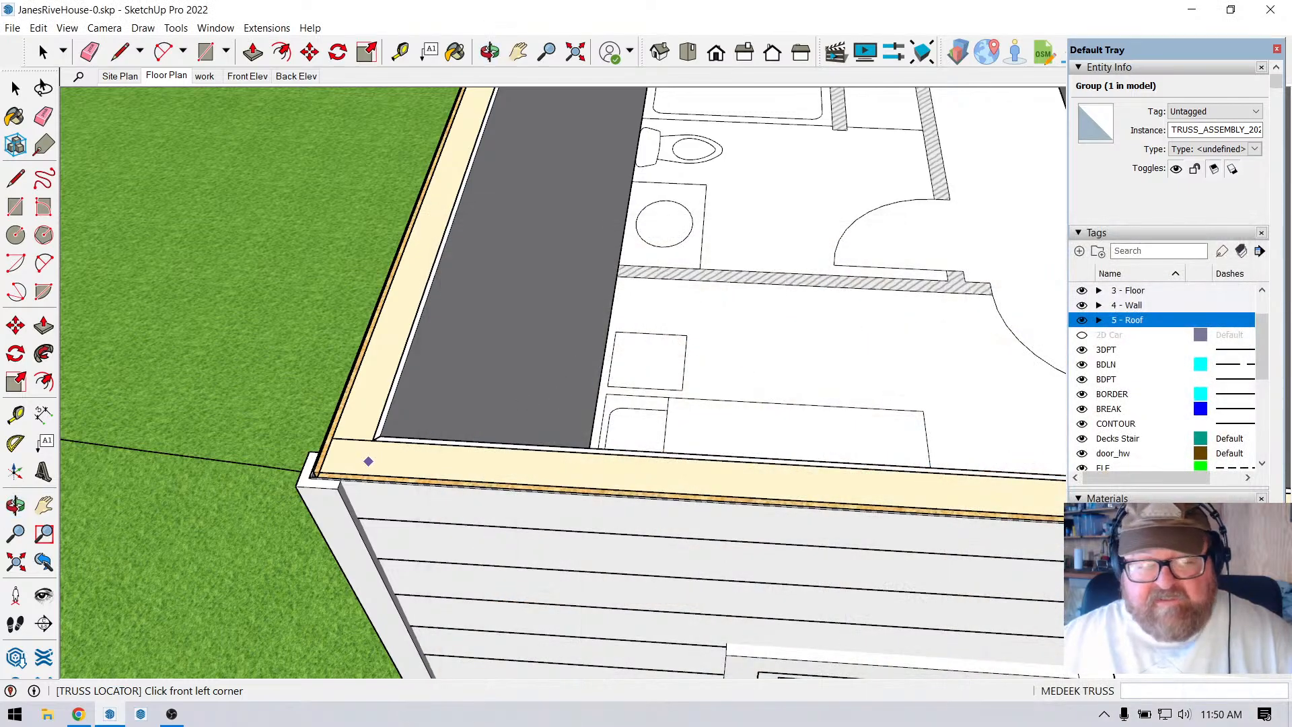
scroll(368, 461, up, 5)
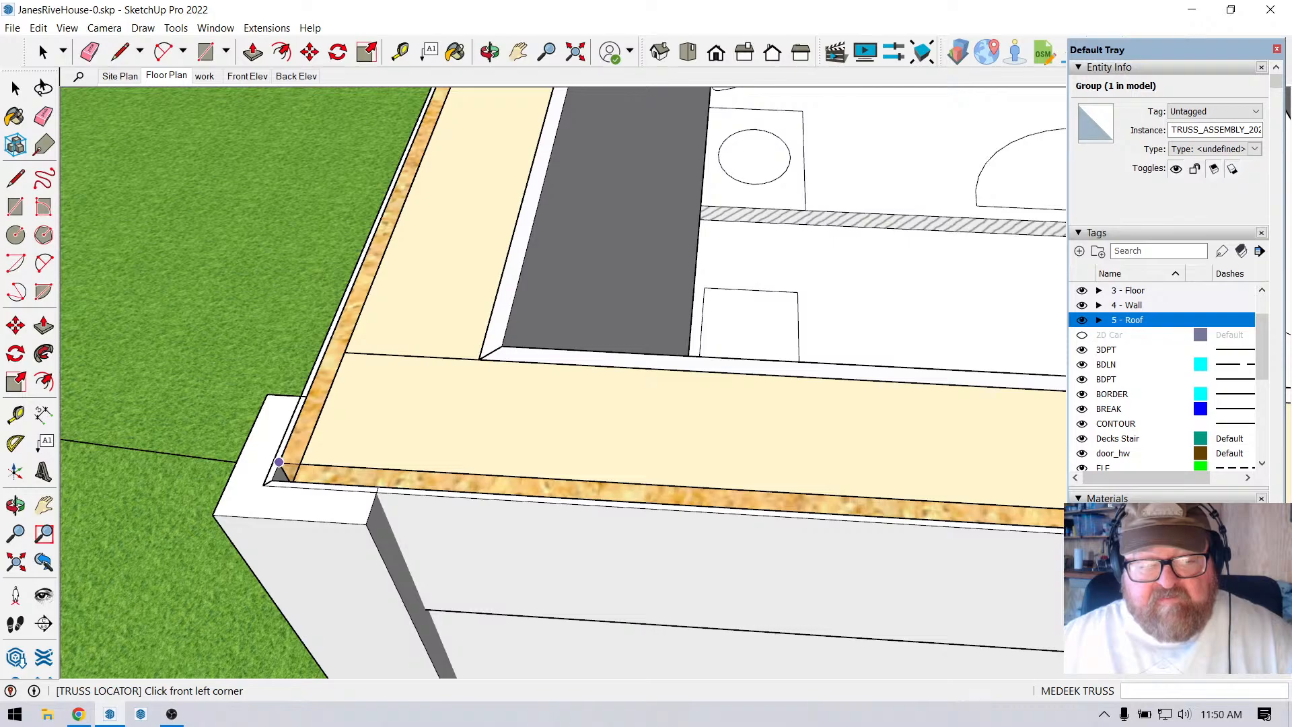
click(279, 462)
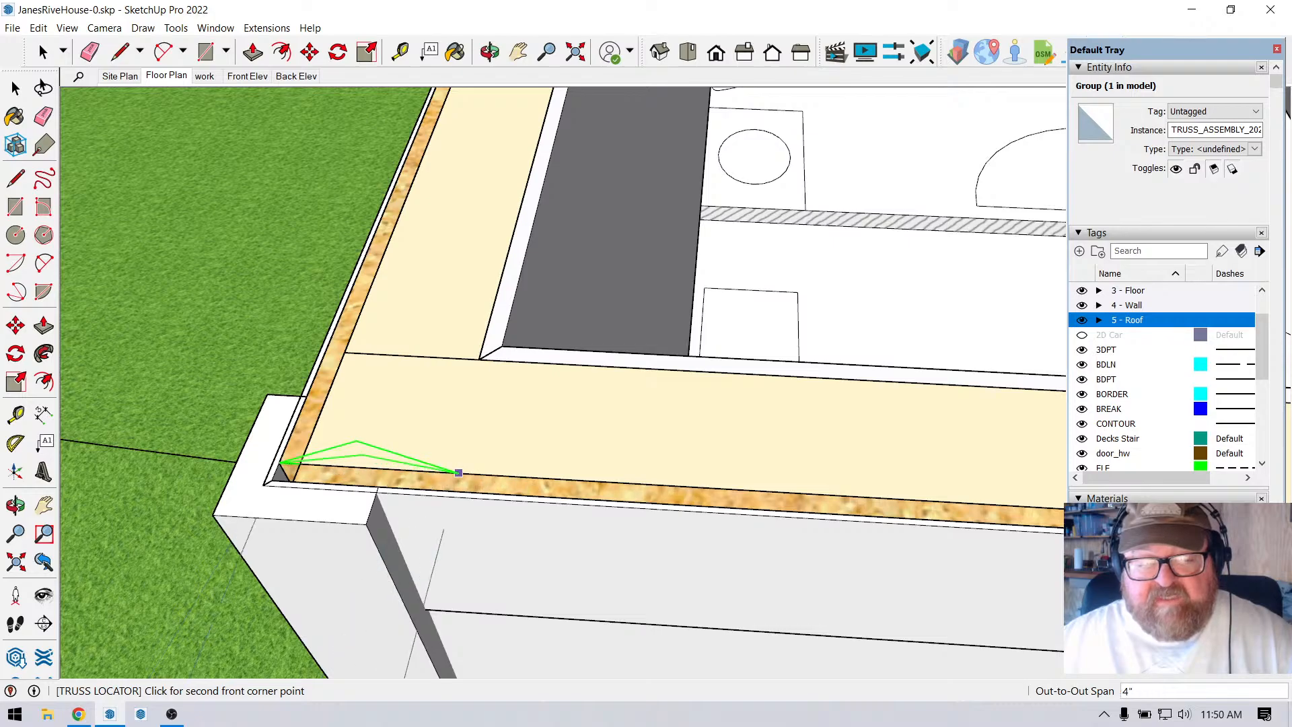
Try to place the scissor truss's second front corner at the inner front corner of the same wing, then abandon the layout.
scroll(245, 446, down, 2)
scroll(244, 446, down, 3)
scroll(691, 472, up, 4)
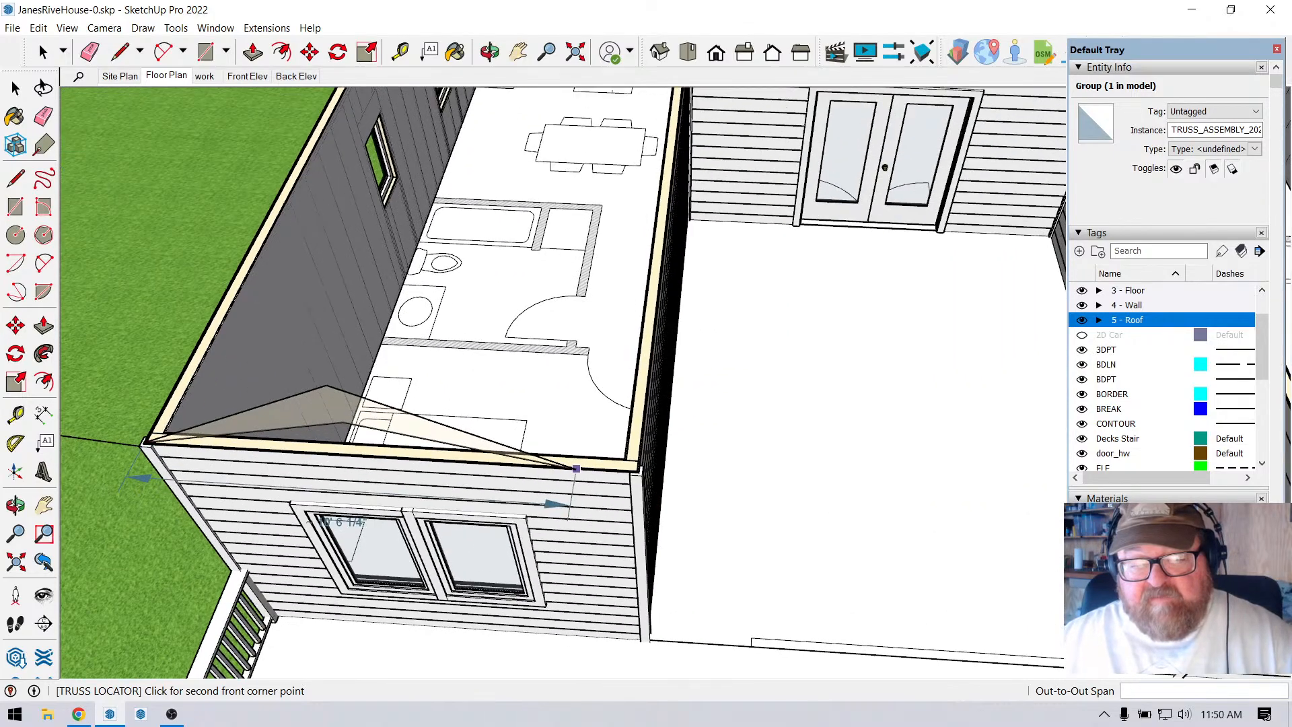
scroll(691, 473, up, 4)
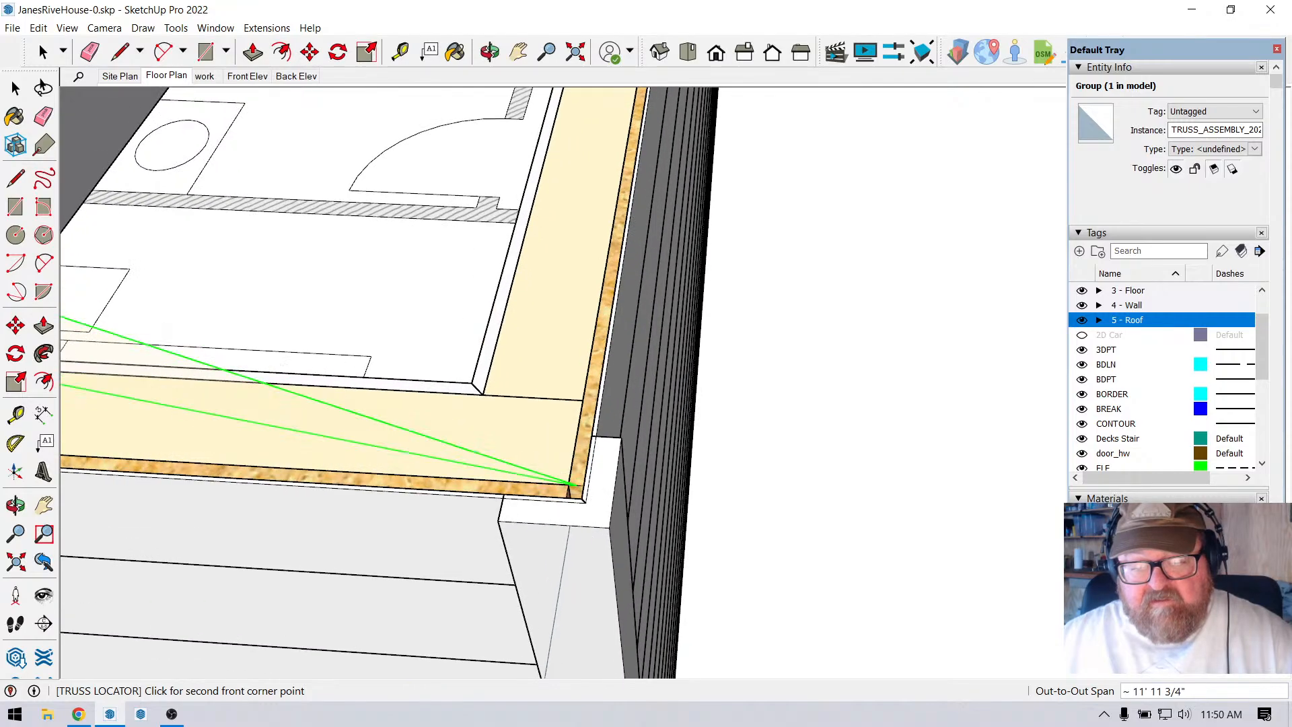
click(575, 486)
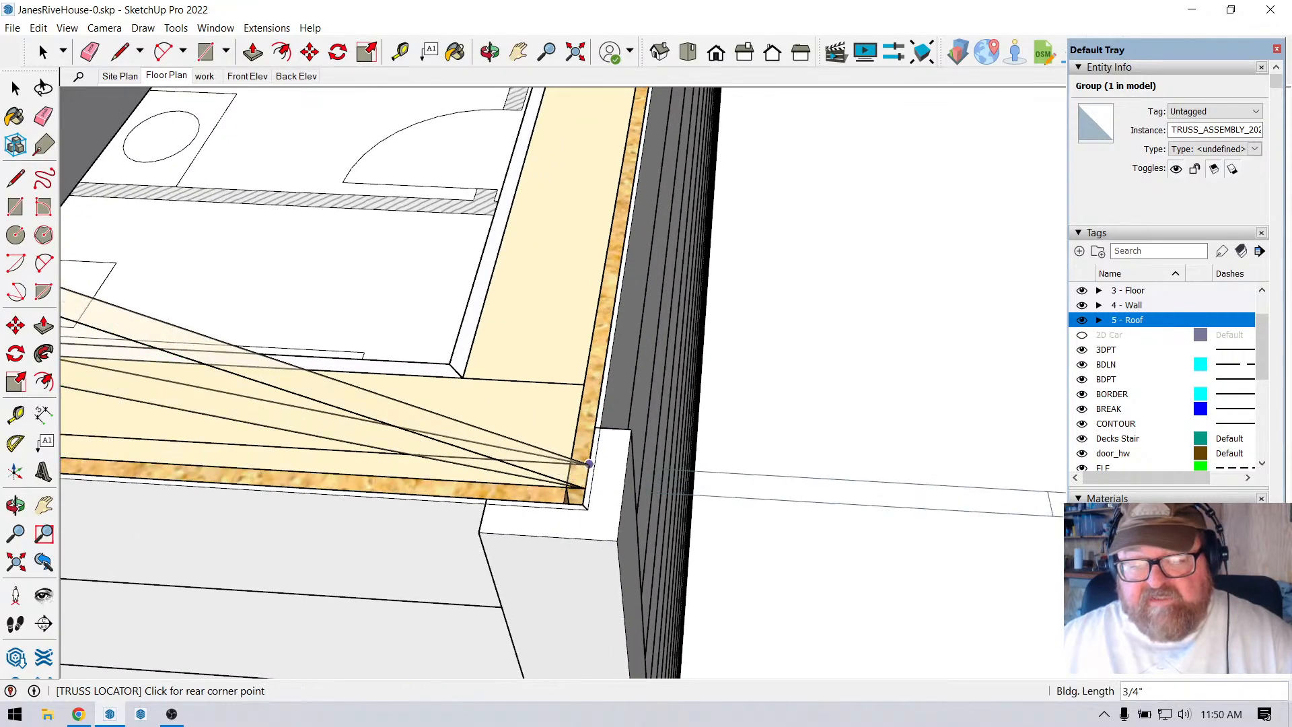
scroll(576, 533, down, 6)
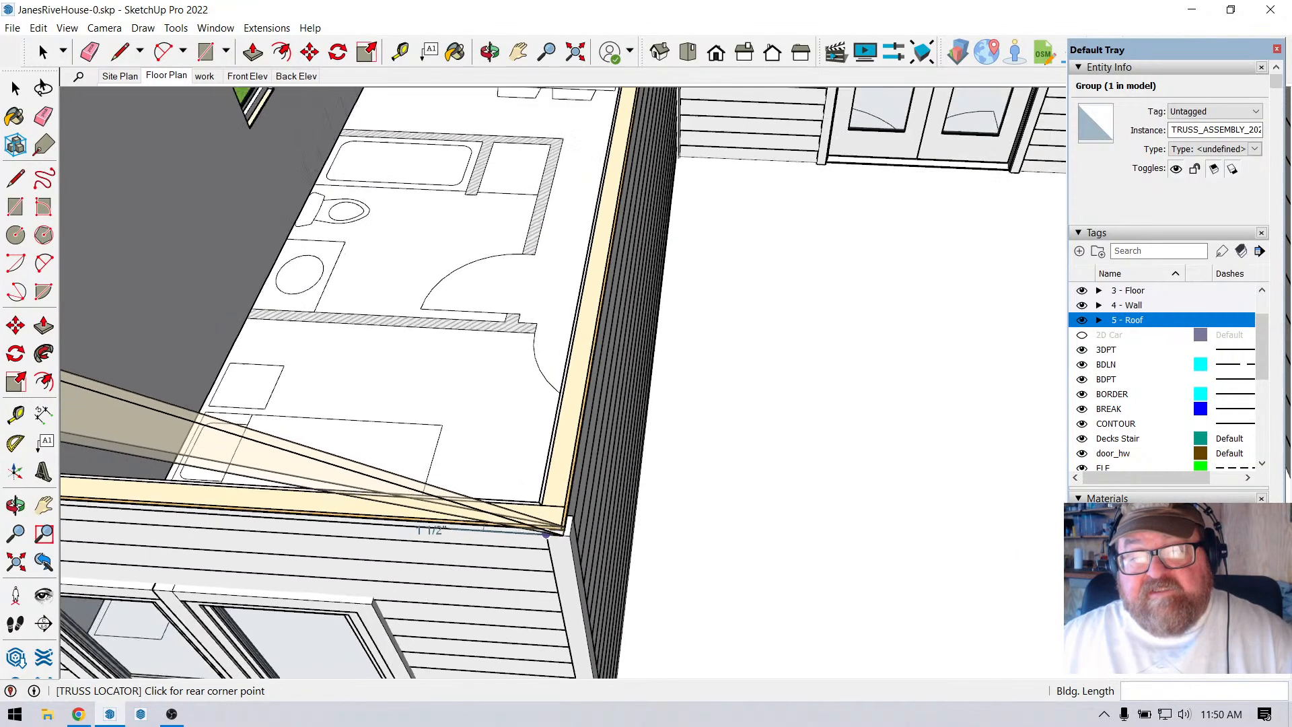
scroll(550, 533, down, 3)
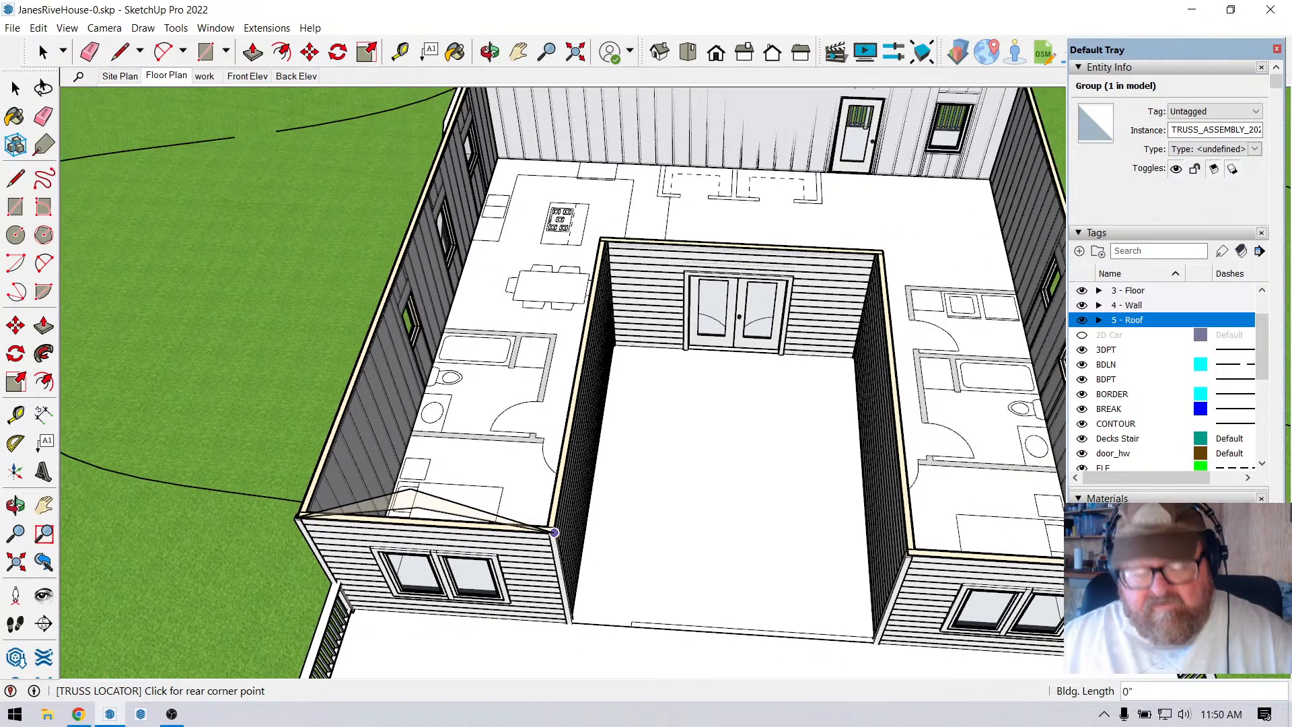
click(555, 520)
scroll(481, 466, down, 5)
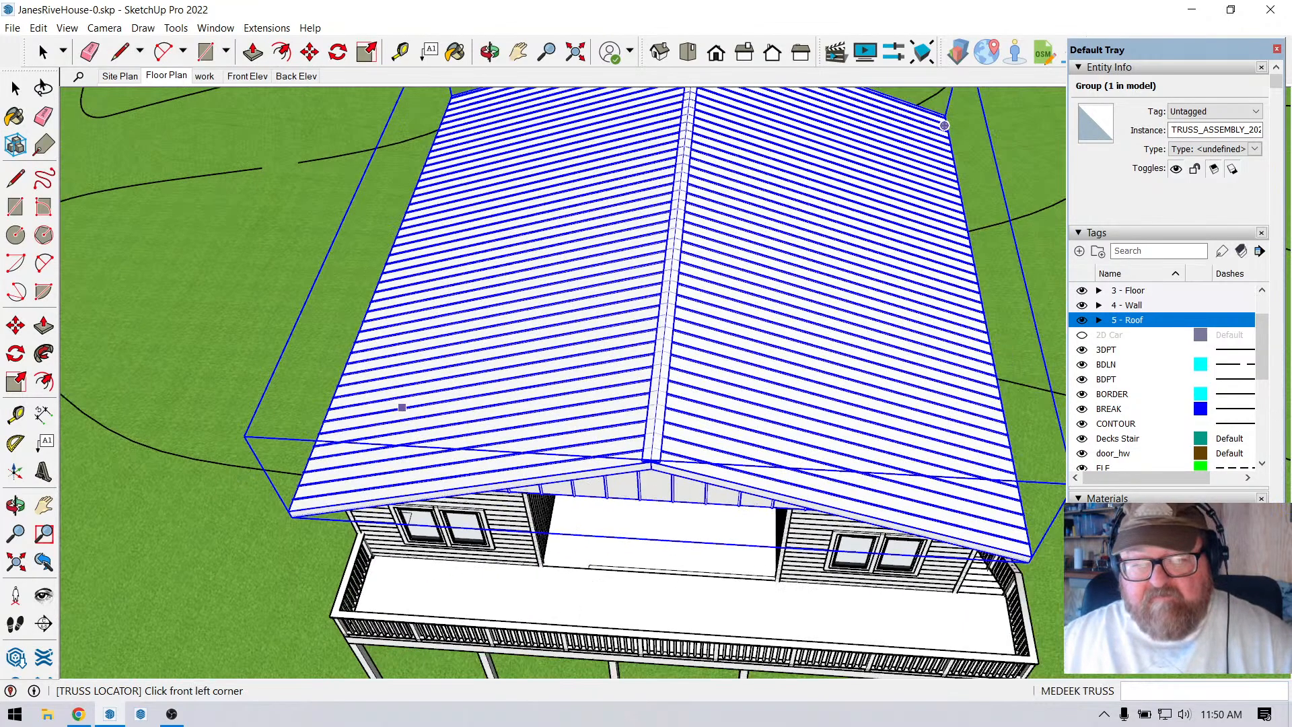
Redo the undone move of the roof assembly away from the house.
scroll(555, 456, down, 2)
click(68, 29)
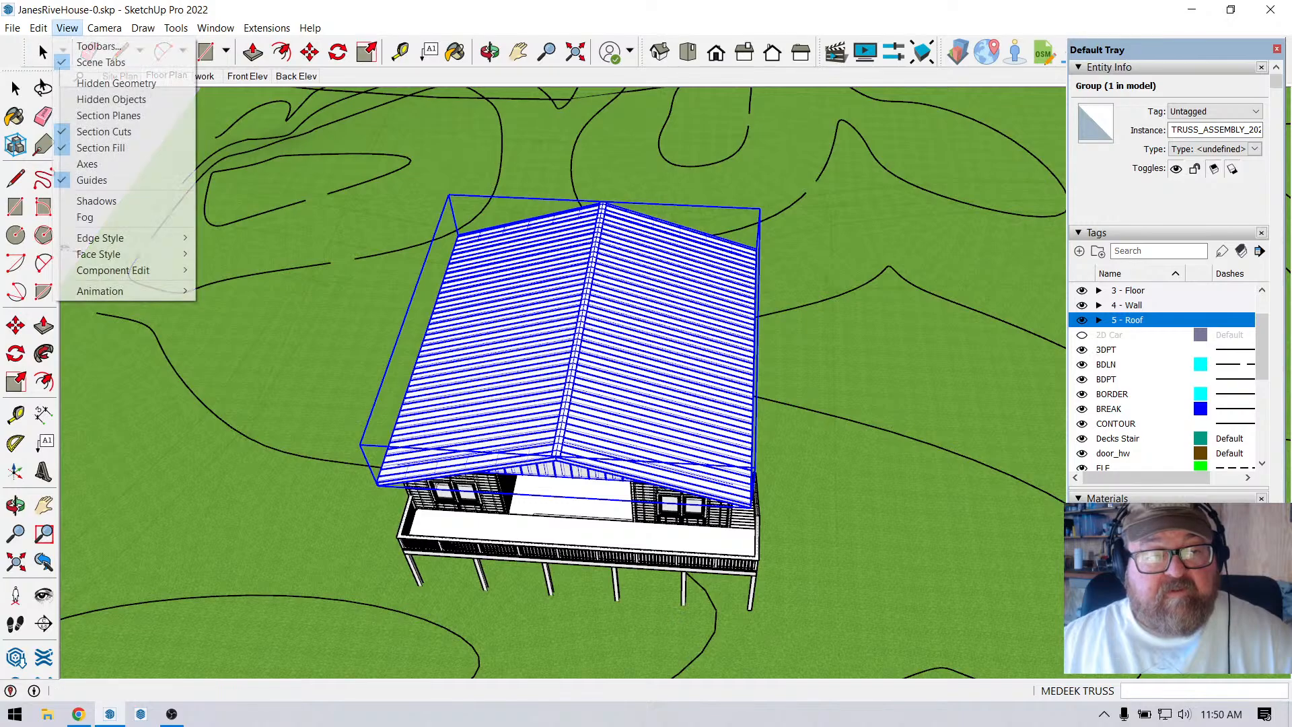
mouse_move(38, 29)
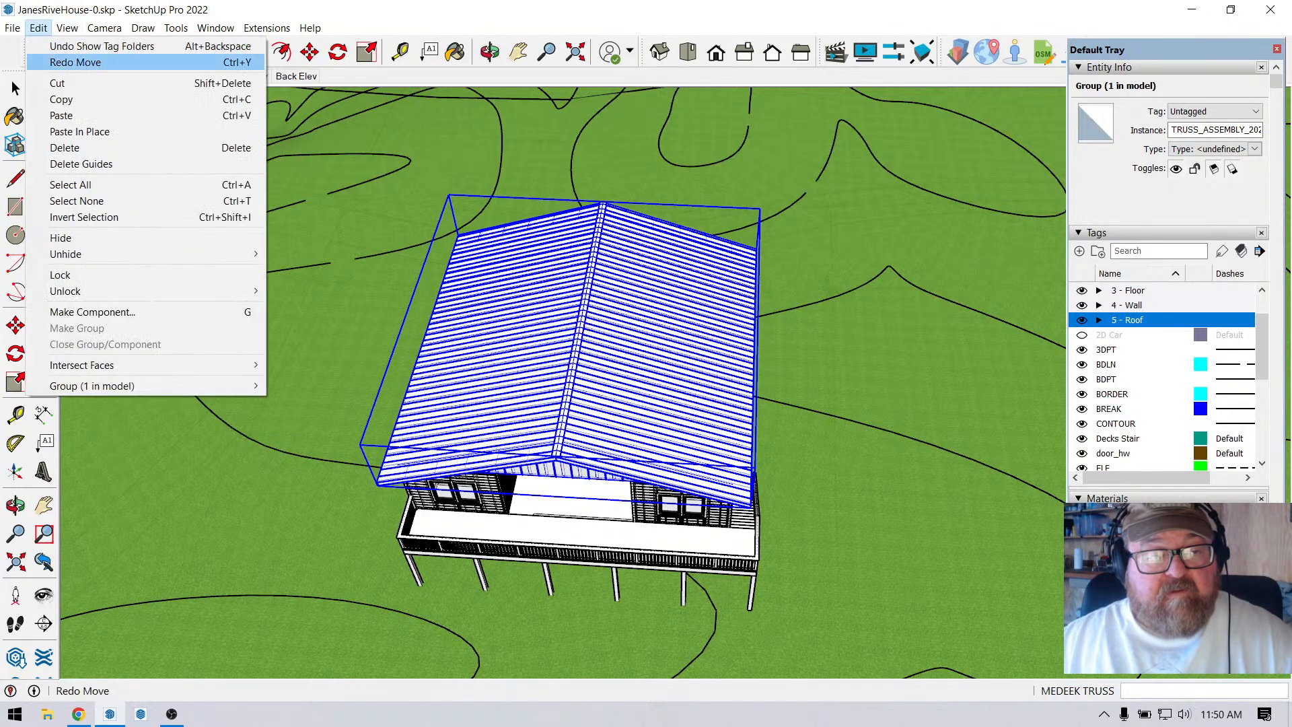
click(68, 62)
Start a Medeek Common roof truss with its front left corner at the left wing's outer front wall corner.
click(267, 29)
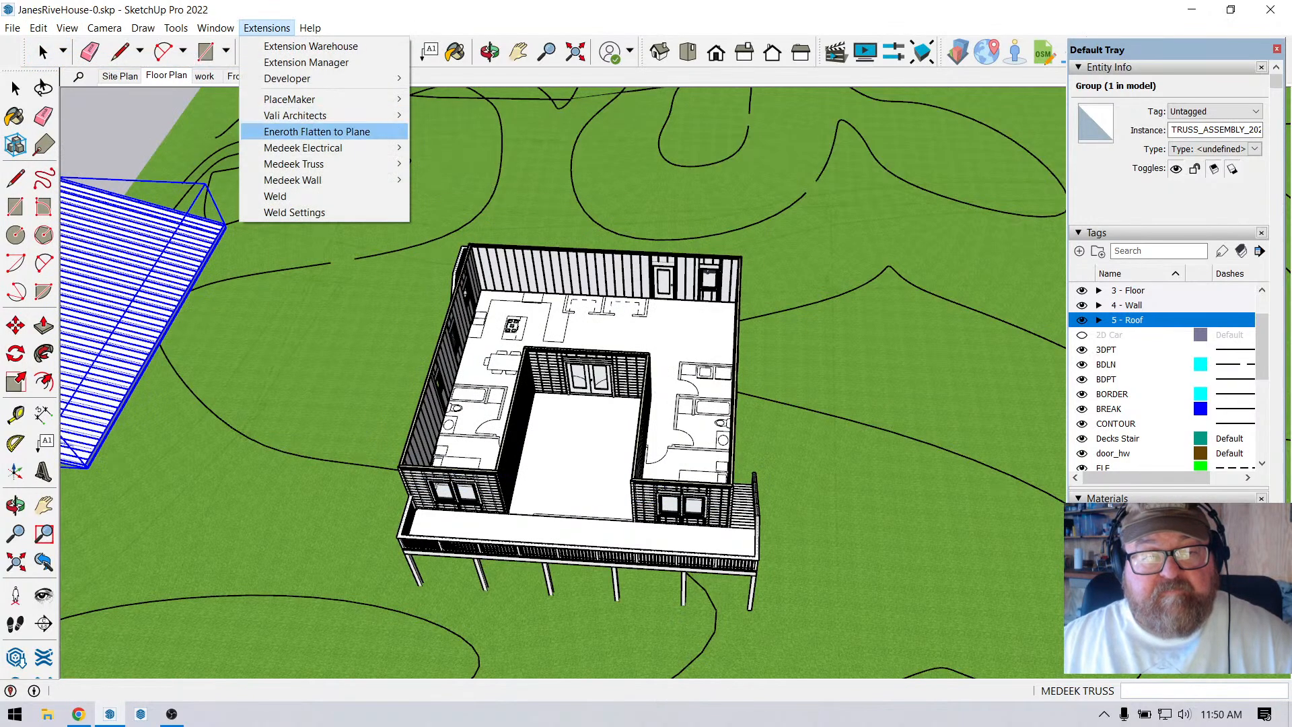
mouse_move(294, 164)
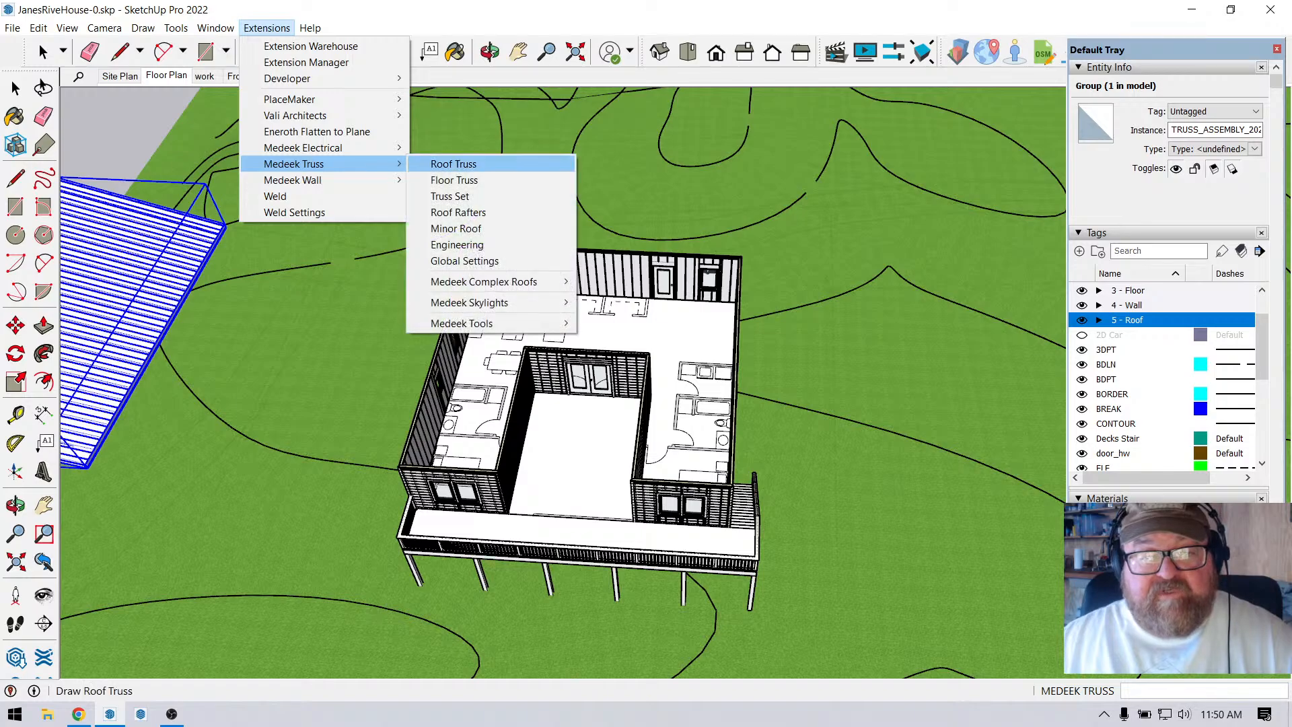
click(454, 163)
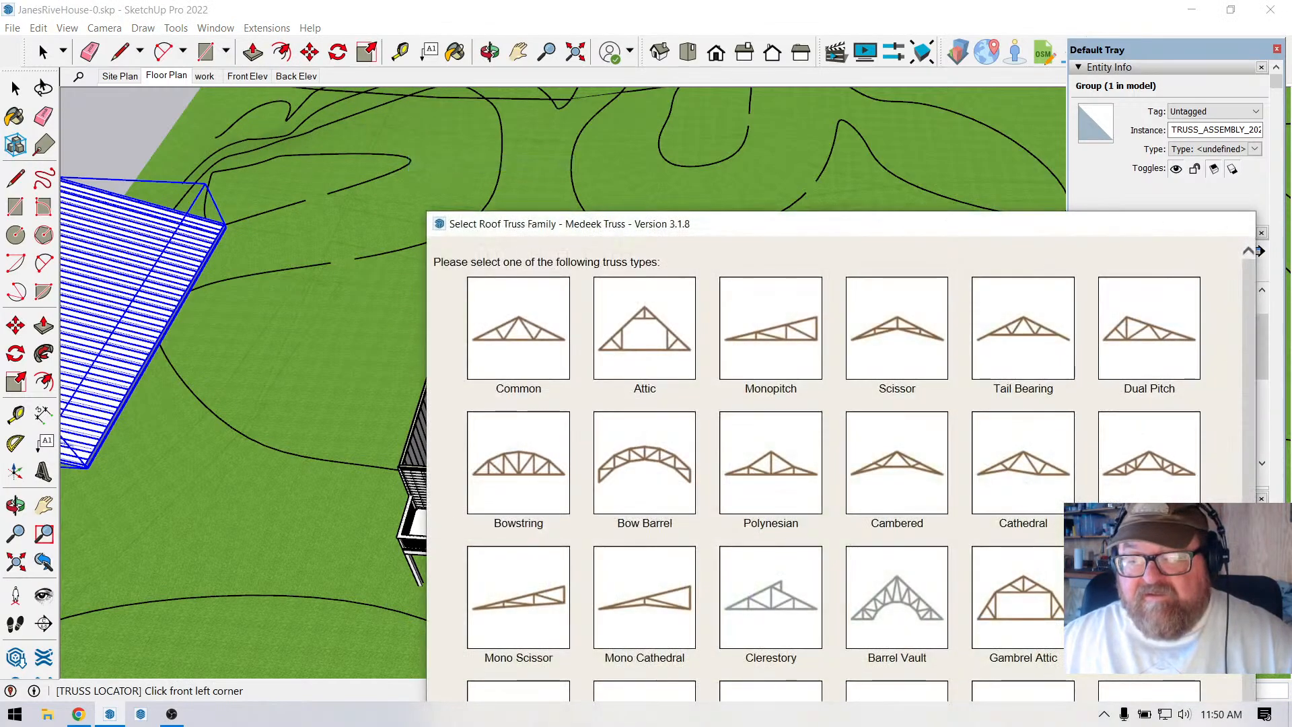
click(518, 327)
scroll(430, 484, up, 5)
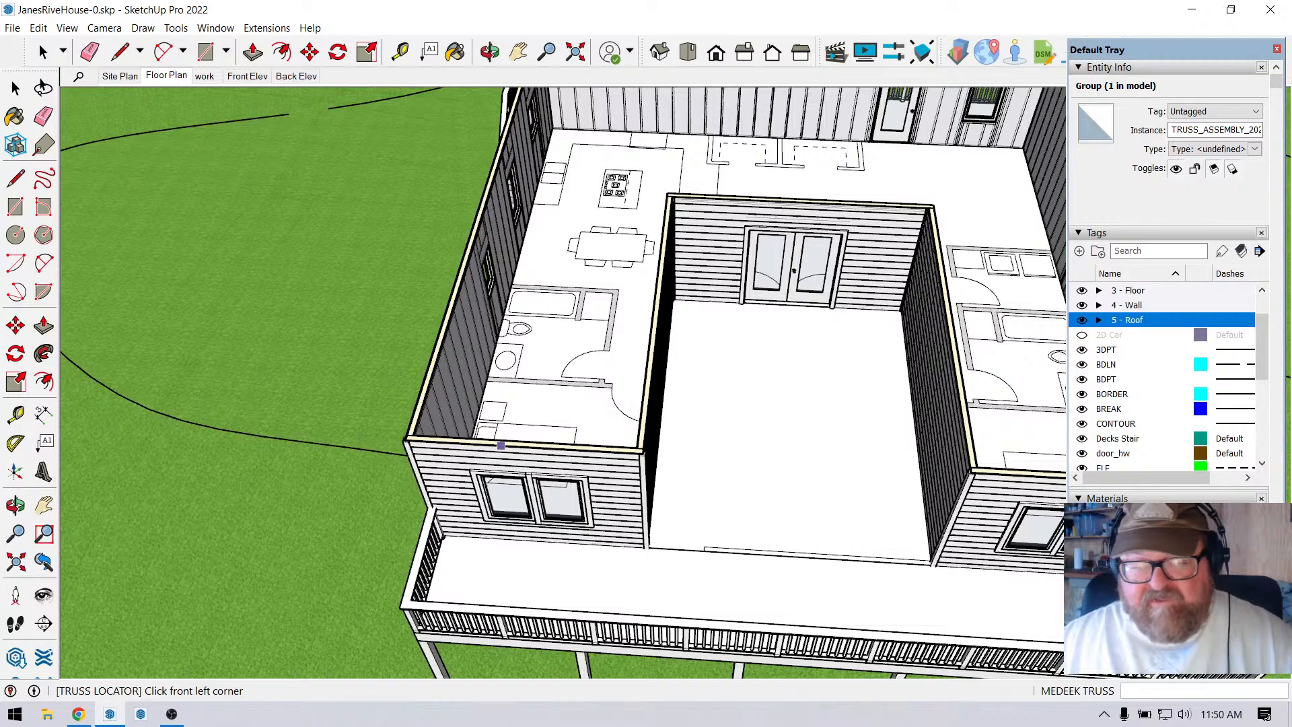
scroll(500, 446, up, 6)
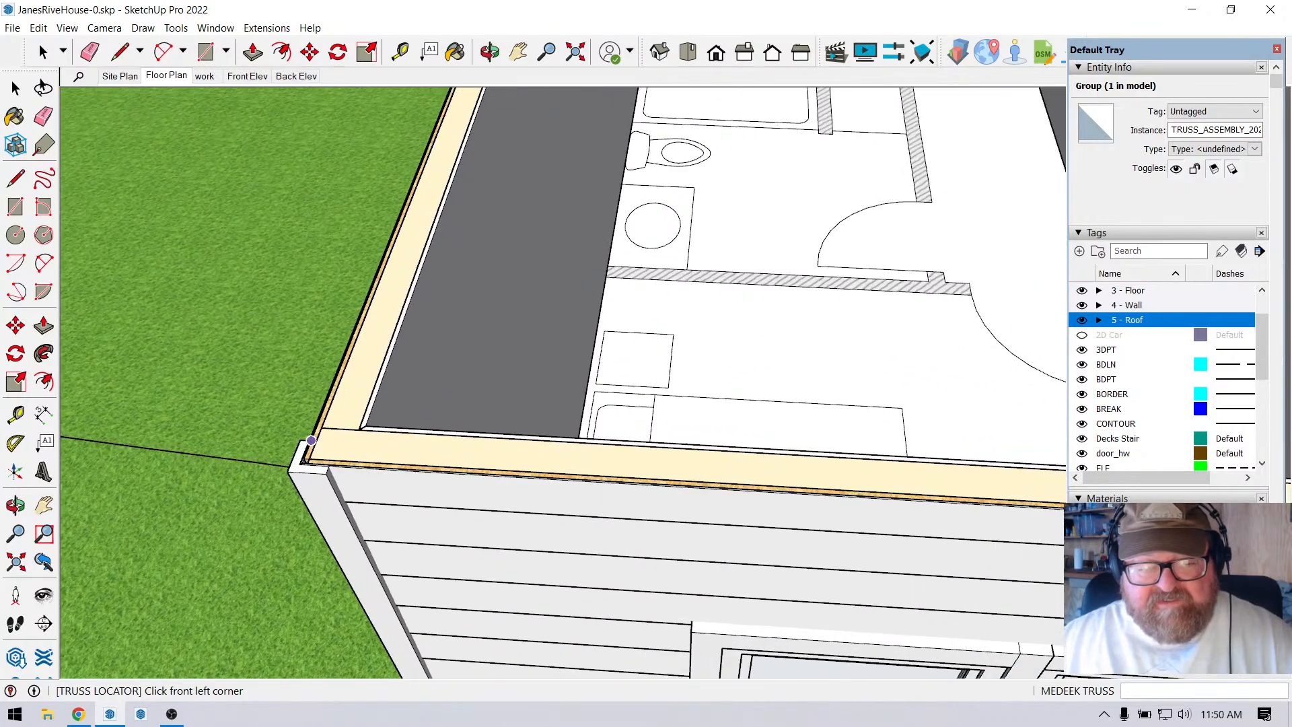
scroll(313, 439, up, 3)
click(293, 471)
Set the common truss's second front corner at the right wing's outer front wall corner to span the whole house.
scroll(290, 469, down, 10)
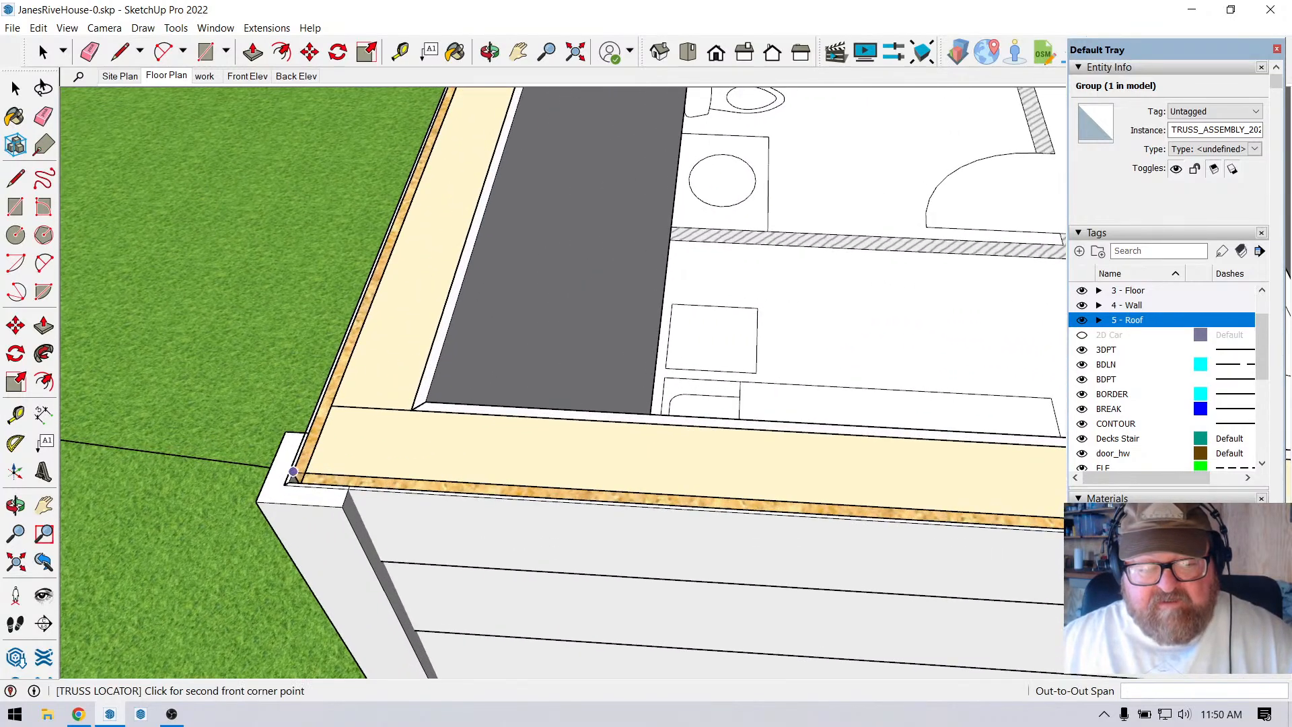
scroll(221, 466, down, 4)
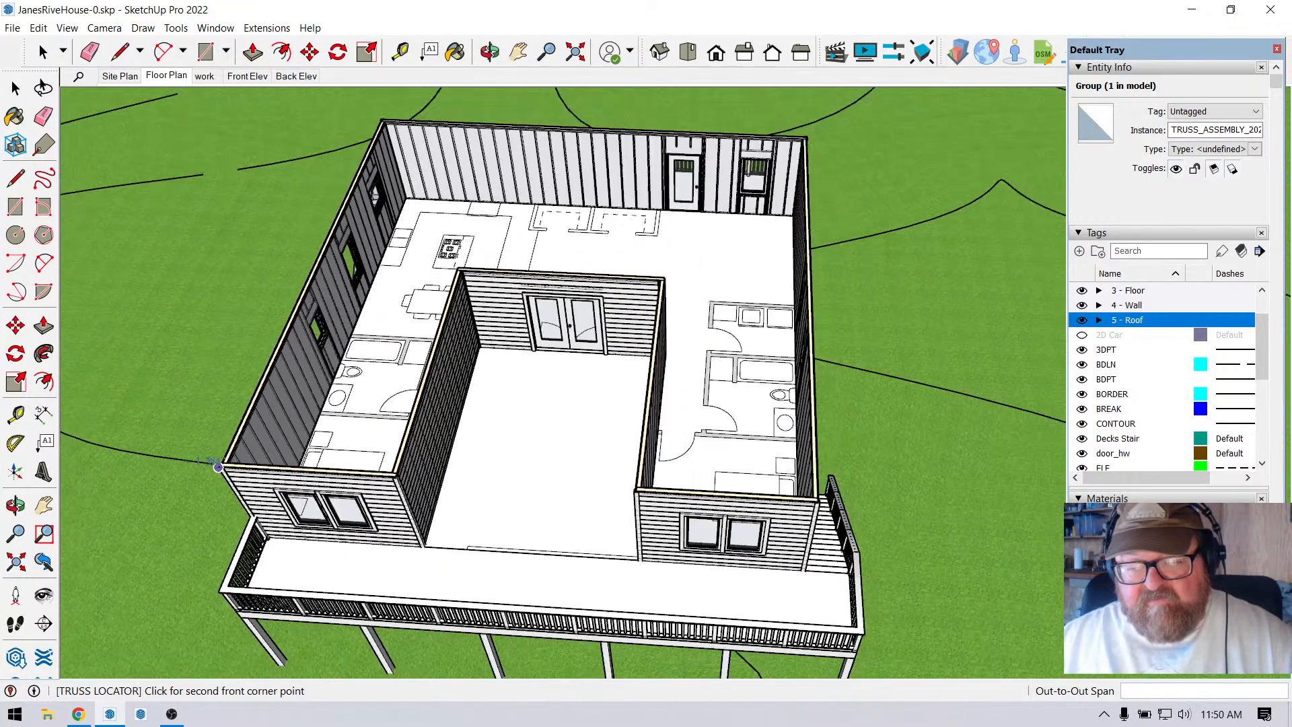
scroll(679, 491, up, 8)
scroll(679, 490, up, 5)
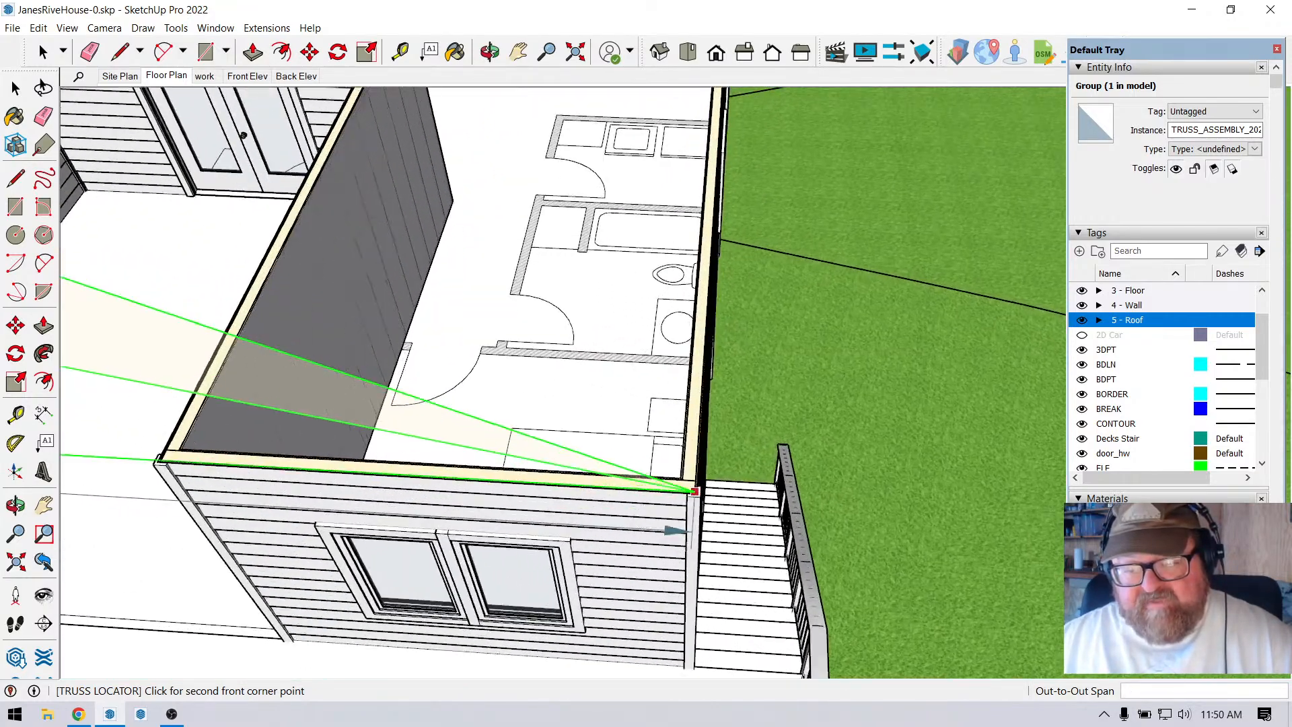
scroll(698, 490, up, 3)
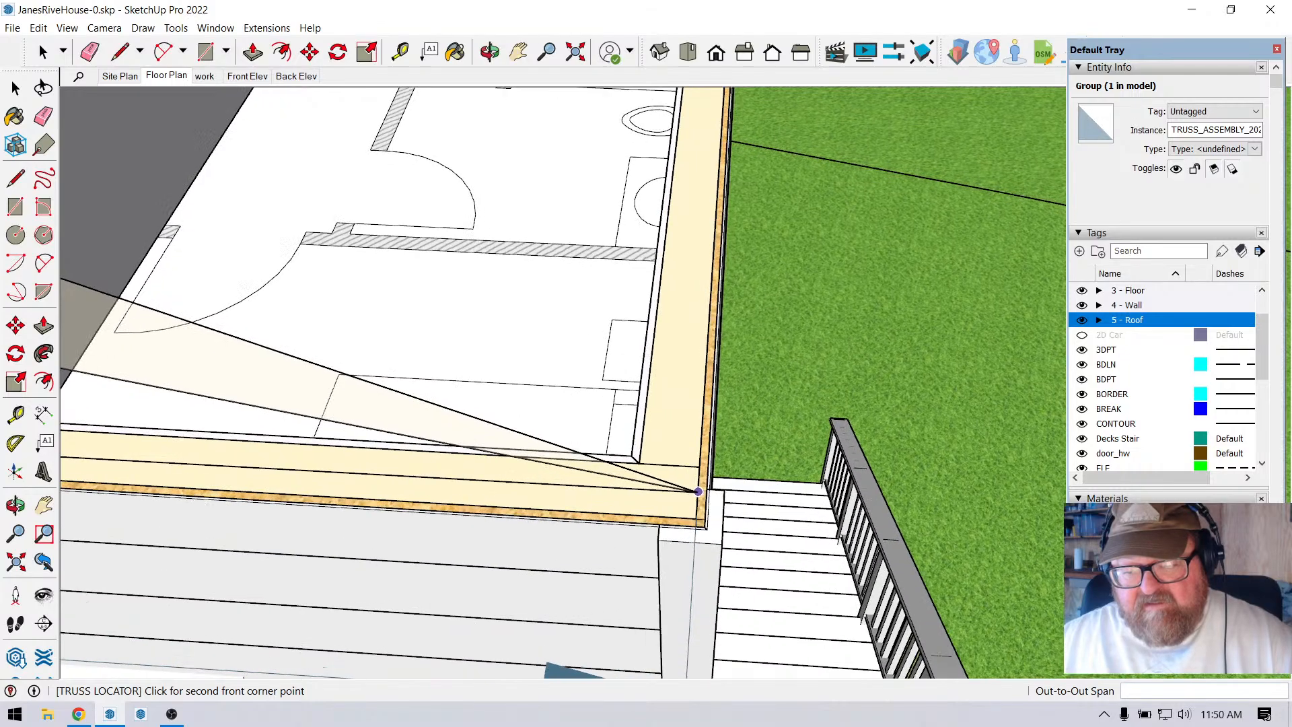
click(708, 533)
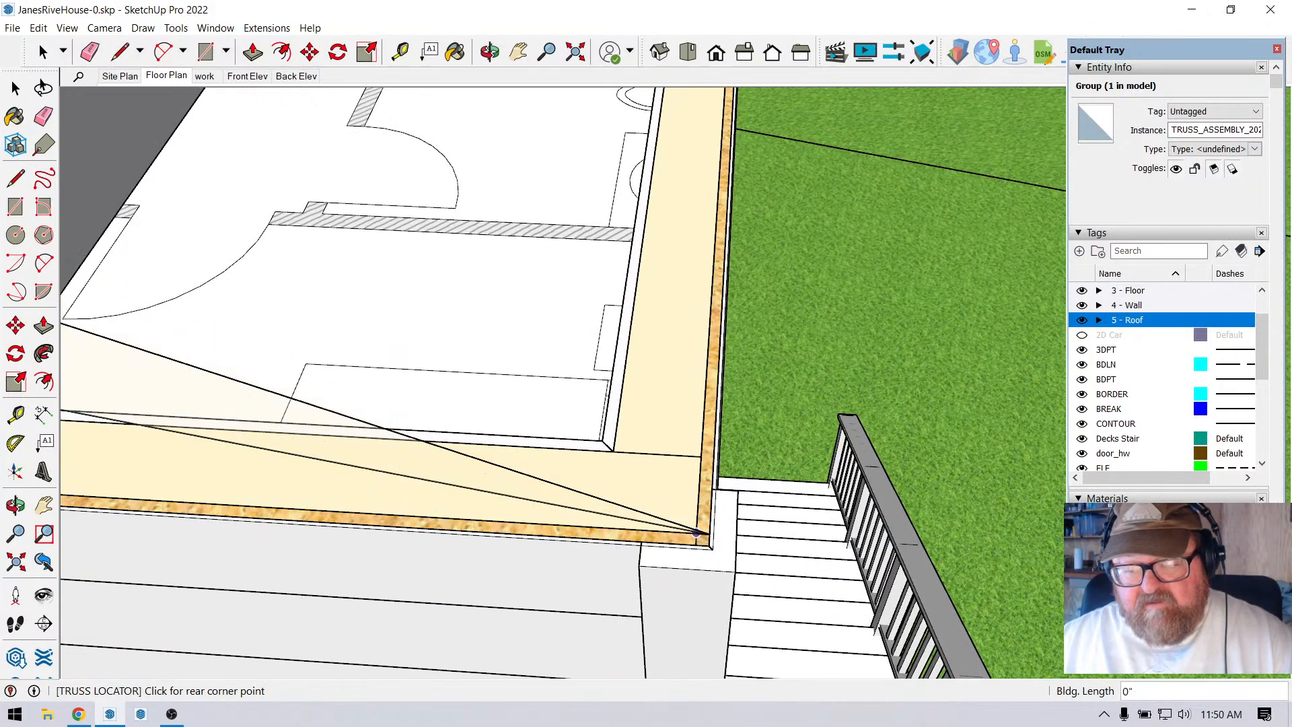
Set the truss roof's rear corner point at the outer back corner of the house's right-hand wall.
scroll(624, 546, down, 6)
scroll(622, 546, down, 8)
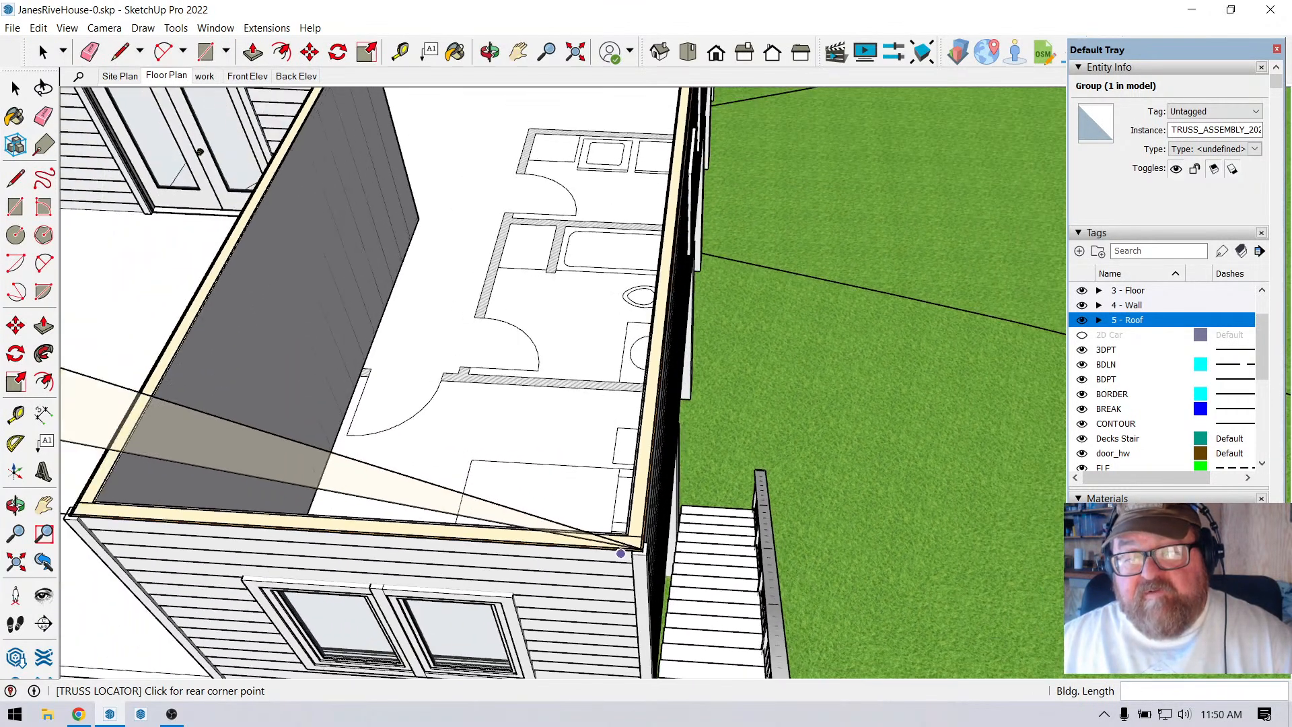
scroll(678, 366, up, 8)
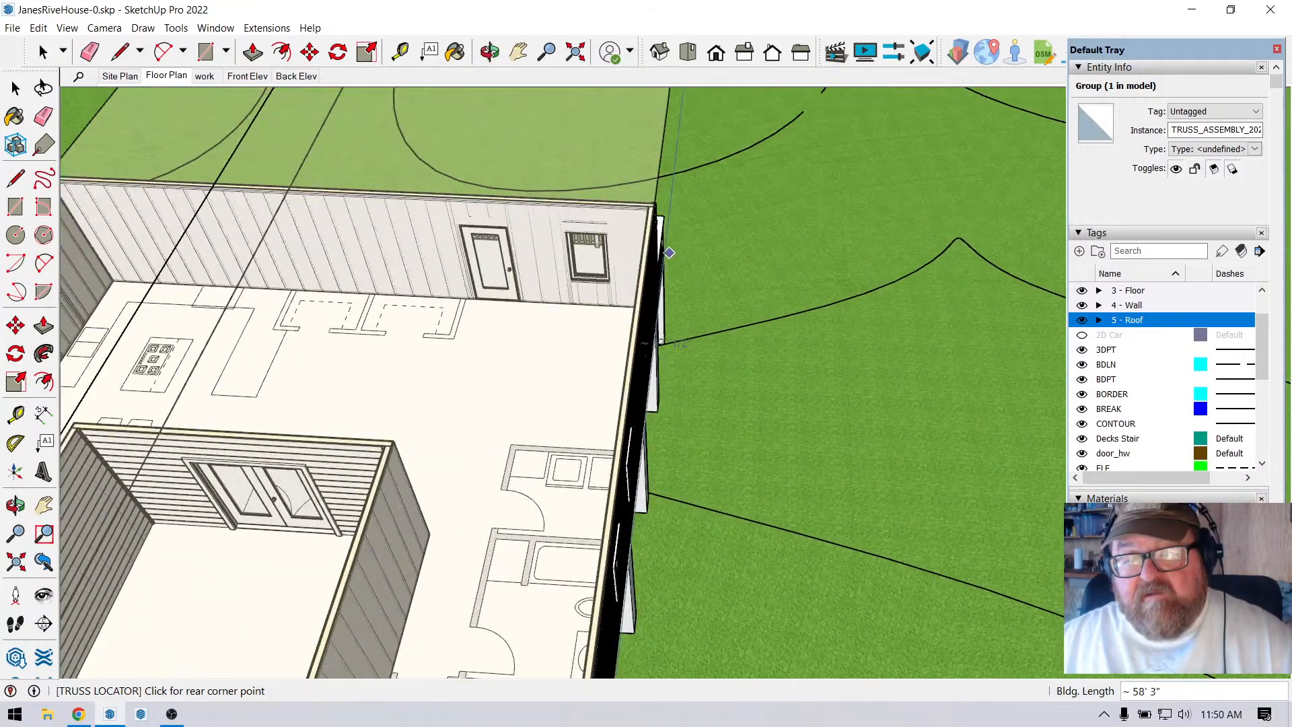
scroll(678, 366, up, 5)
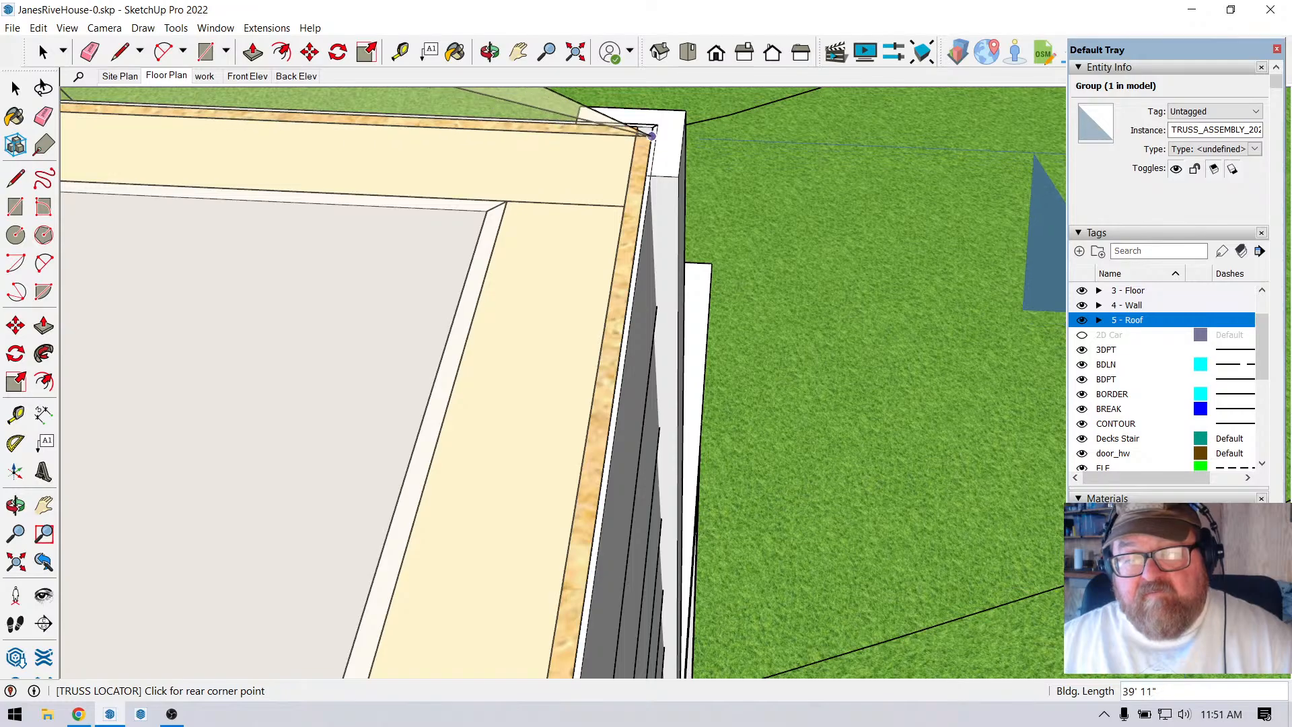
click(652, 136)
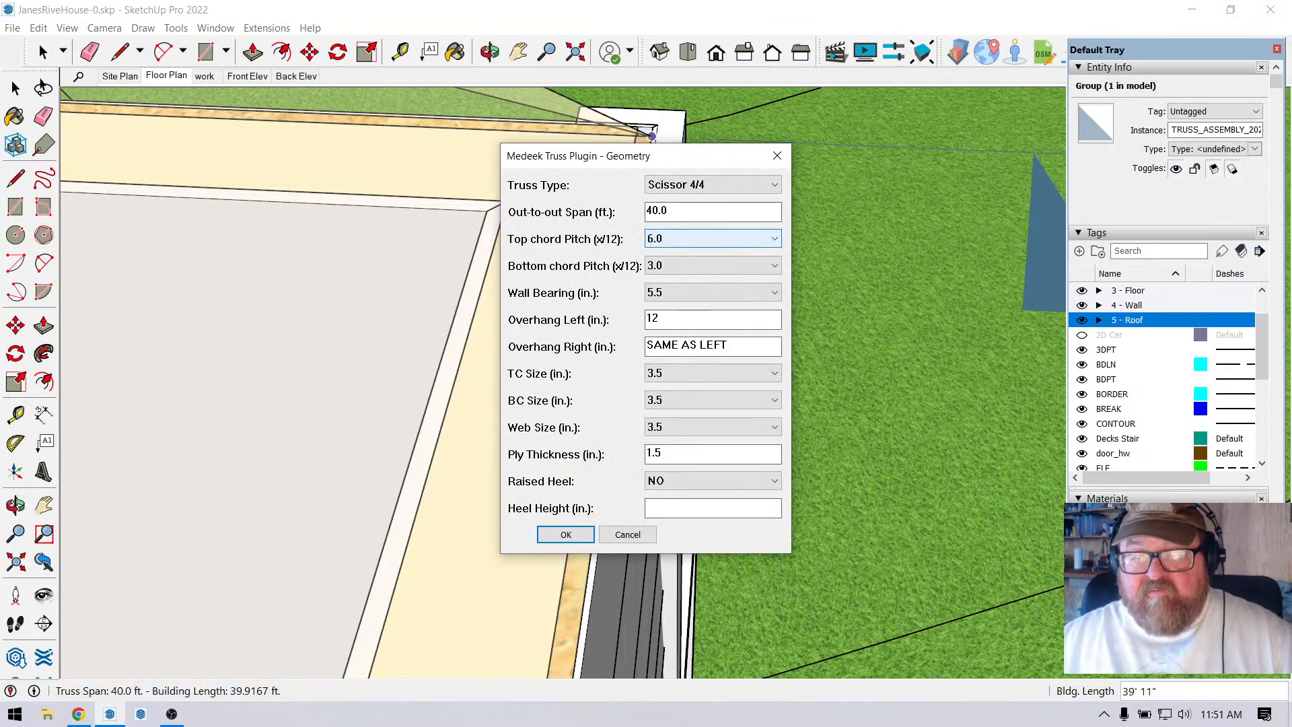
Set the scissor truss's top chord pitch to 4.0 and its left overhang to 24 inches, then accept the geometry.
click(713, 238)
key(Up)
key(Up)
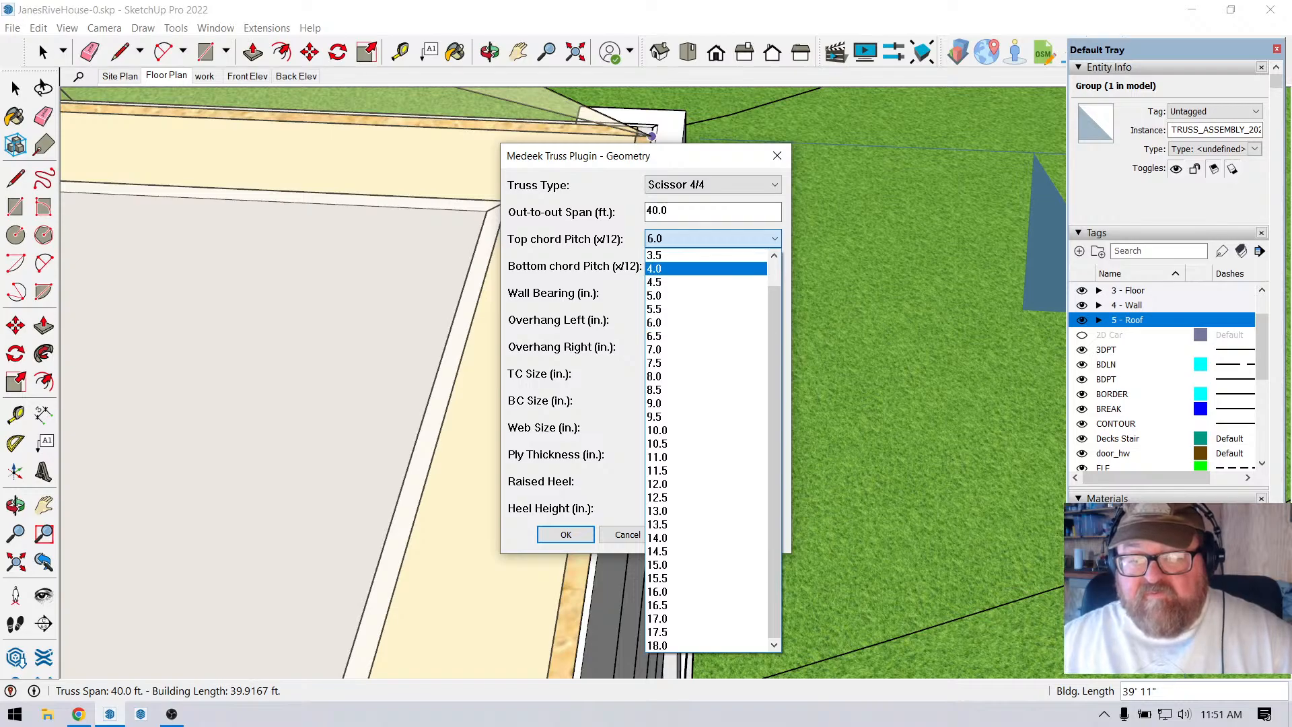
key(Return)
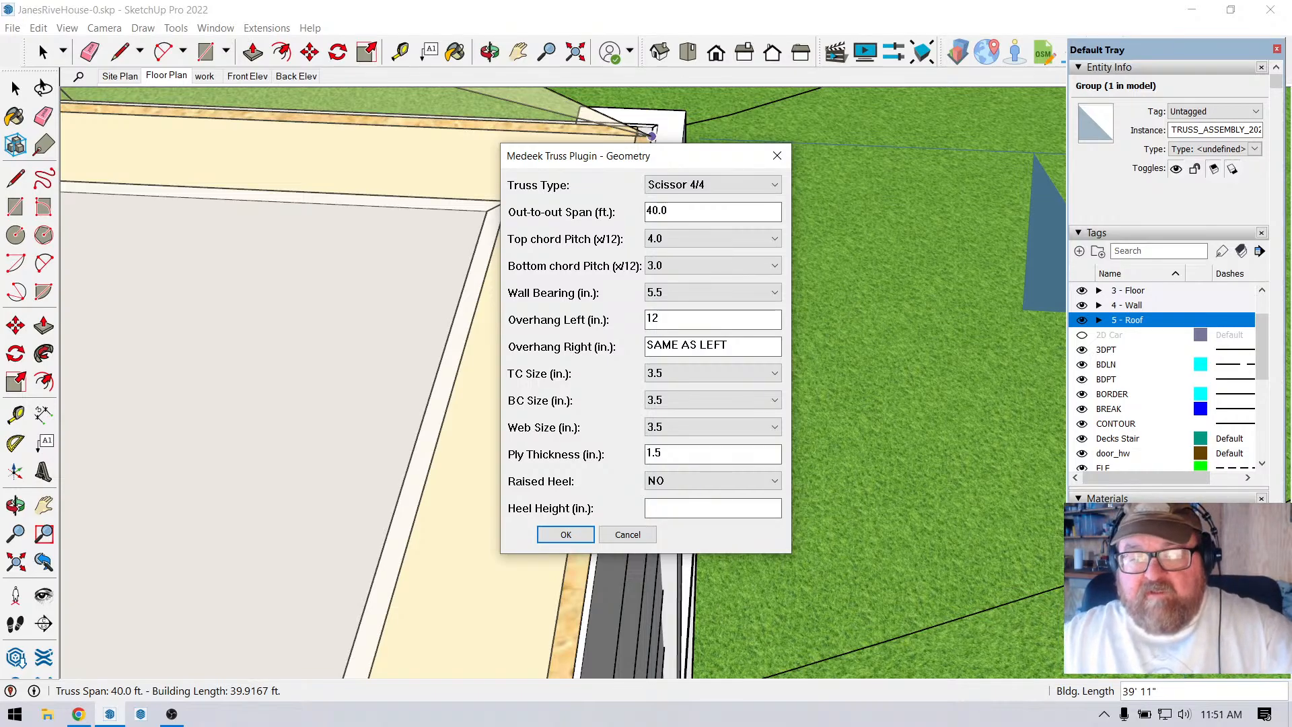
double_click(652, 318)
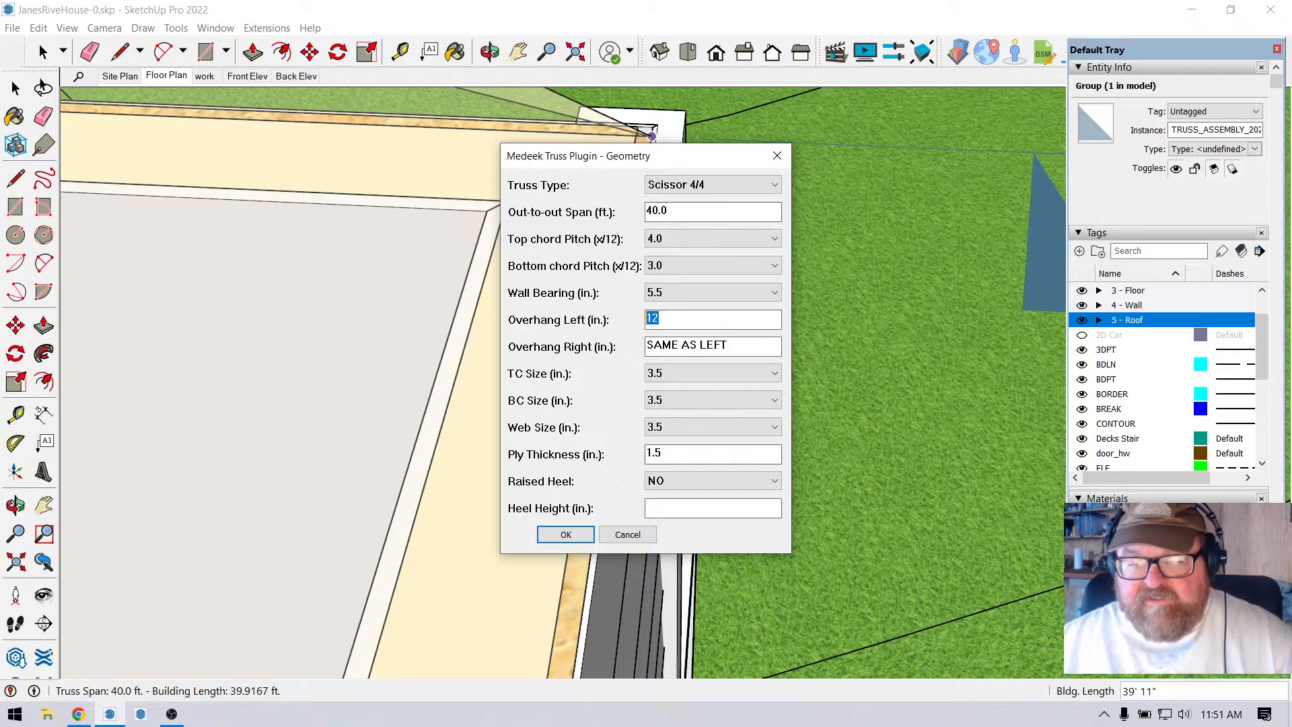
text(24)
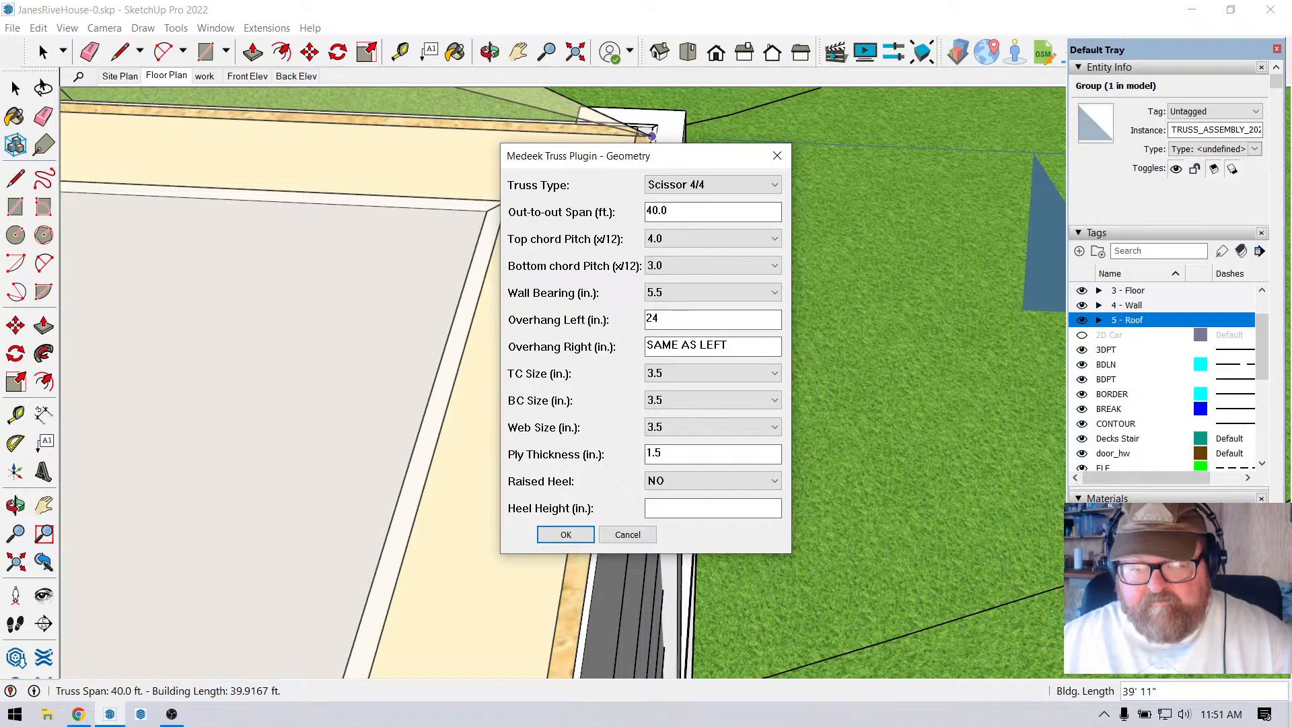
click(566, 534)
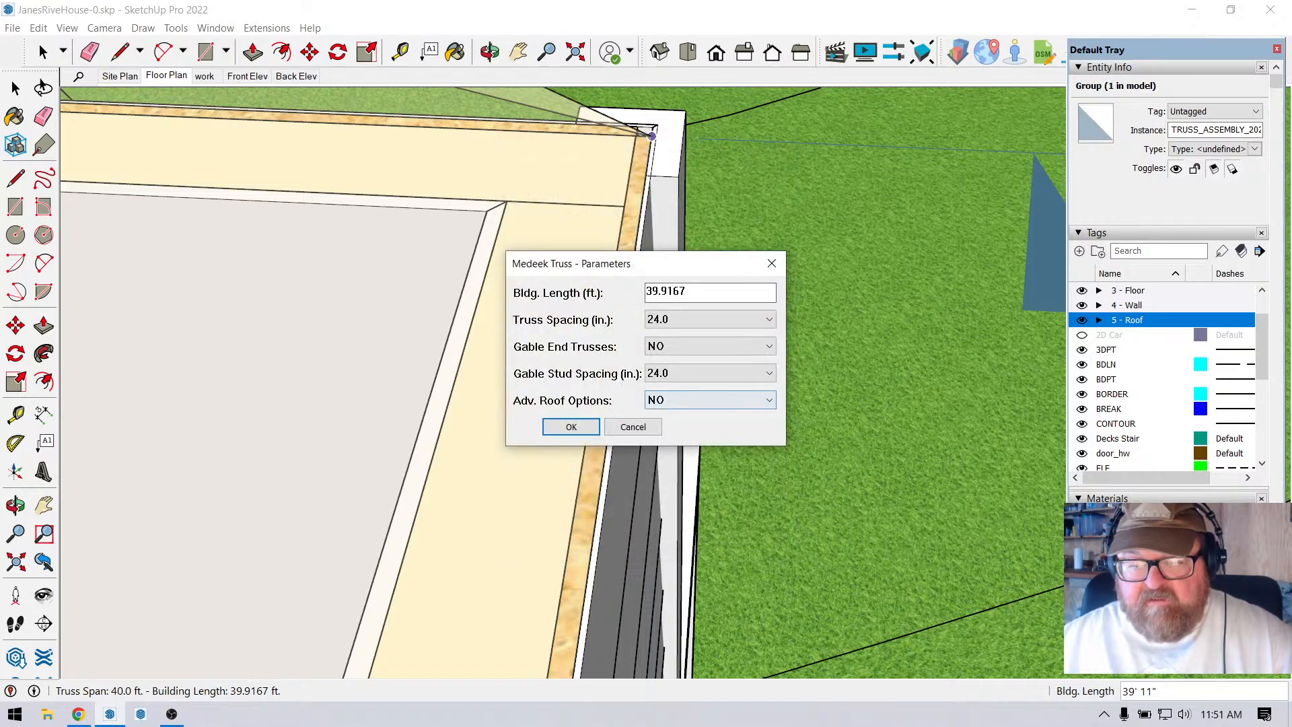
Enable the advanced roof options in the truss parameters and accept them.
click(710, 400)
click(700, 416)
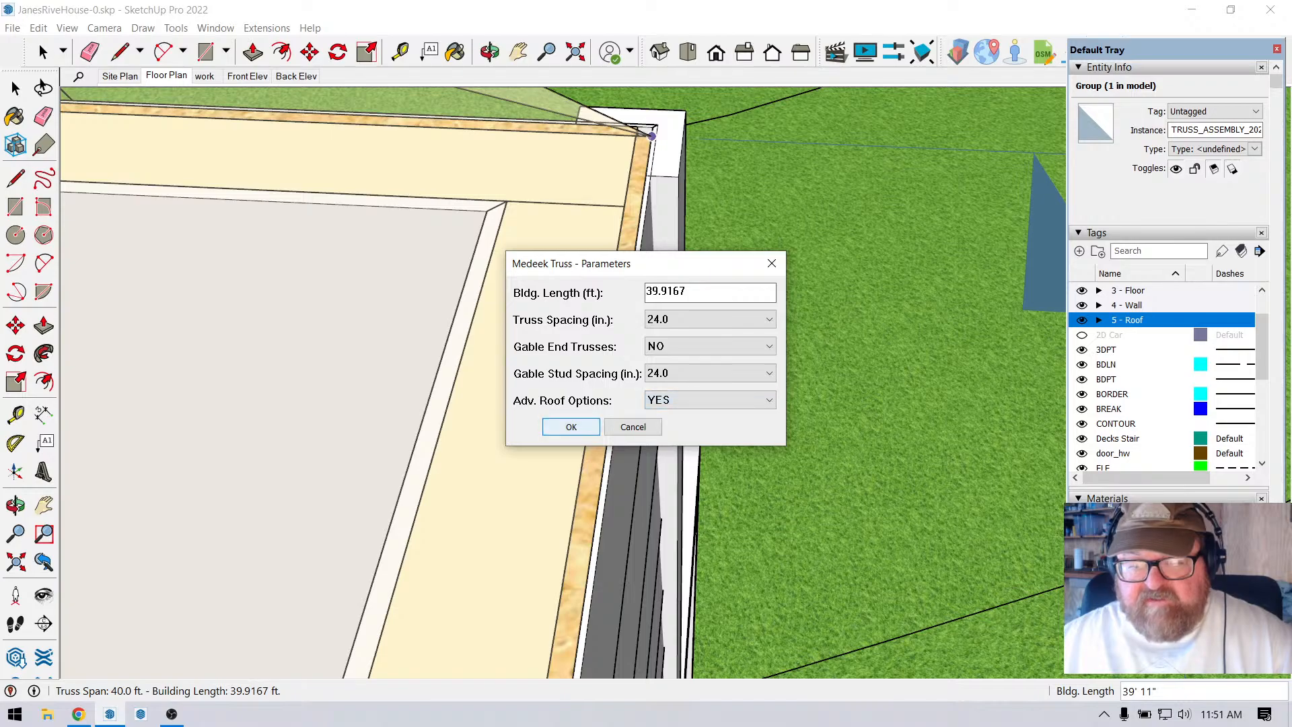
click(571, 426)
Choose the metal_12.0_0.5_1.0_90 roof cladding material and submit the advanced options to generate the roof.
scroll(746, 431, down, 1)
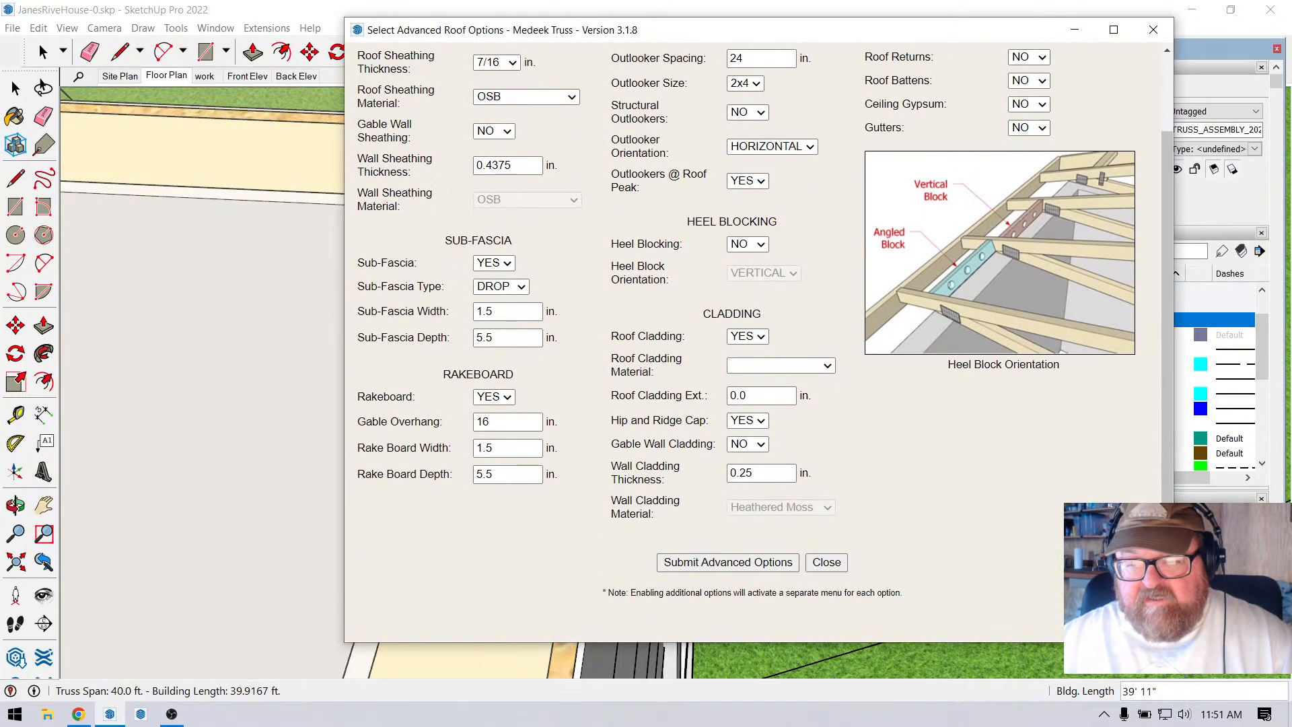
click(780, 364)
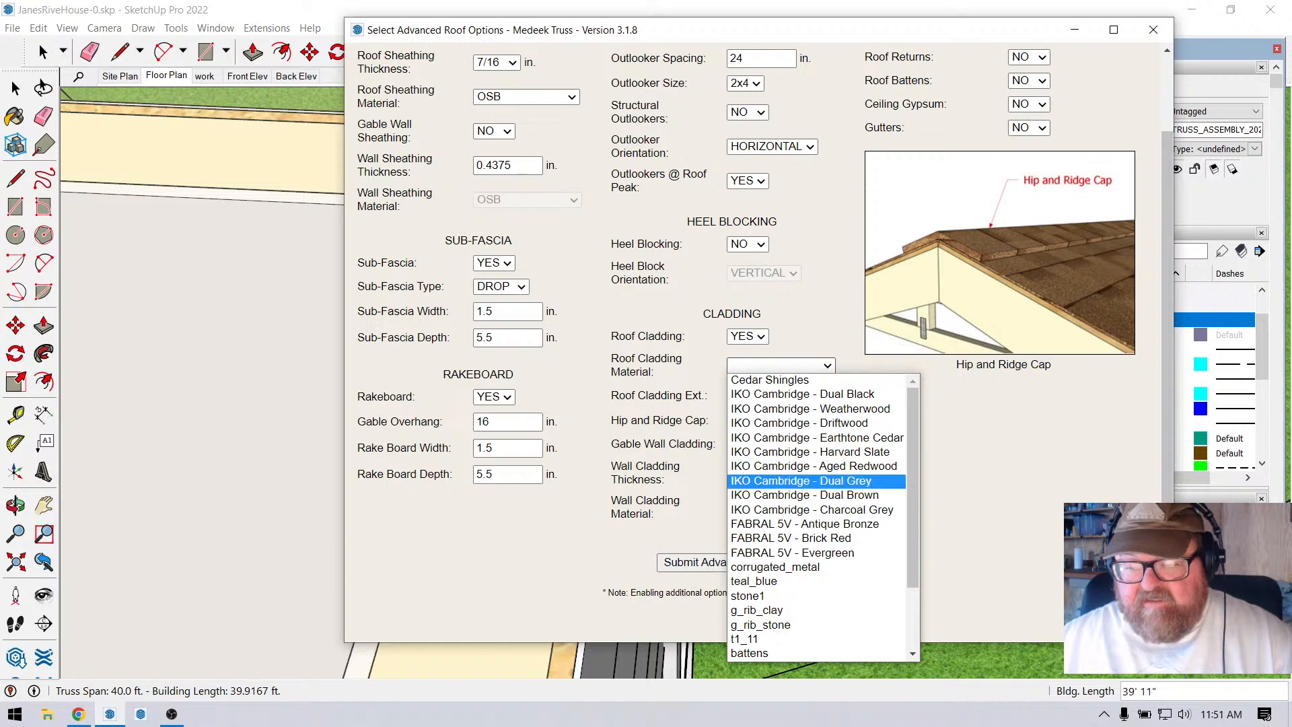
scroll(807, 609, down, 2)
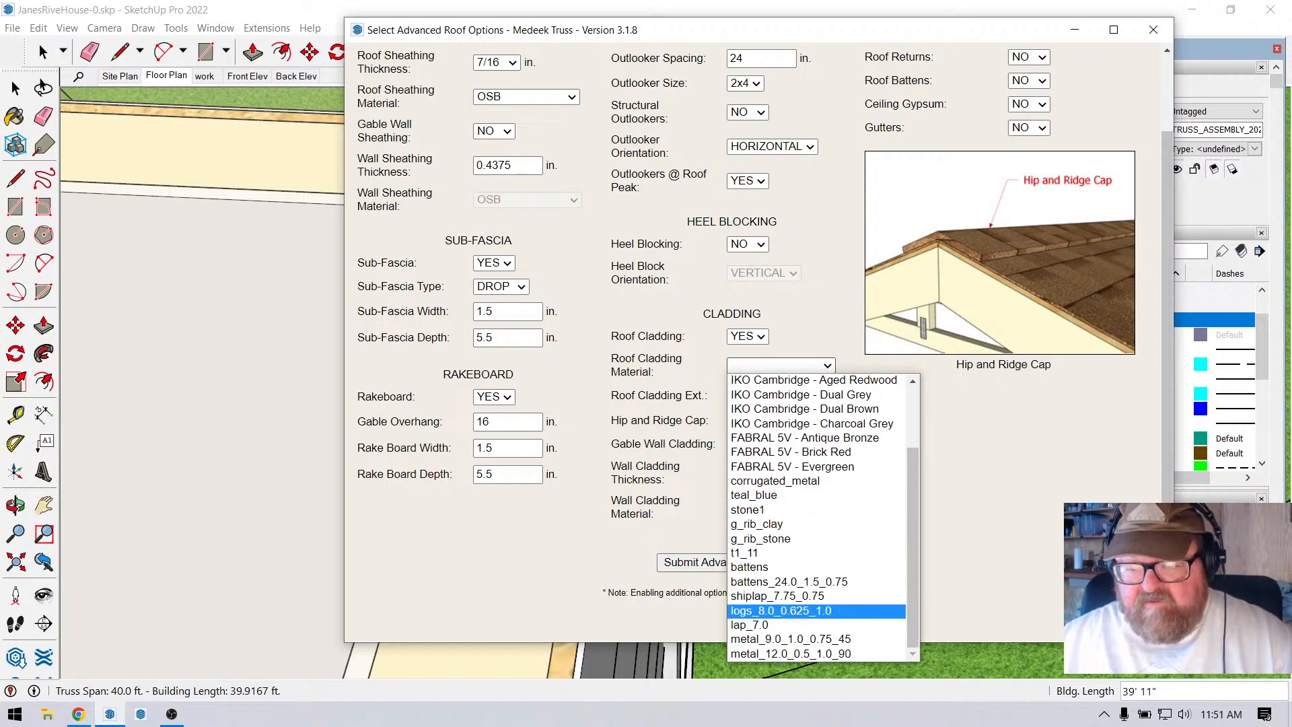
click(790, 654)
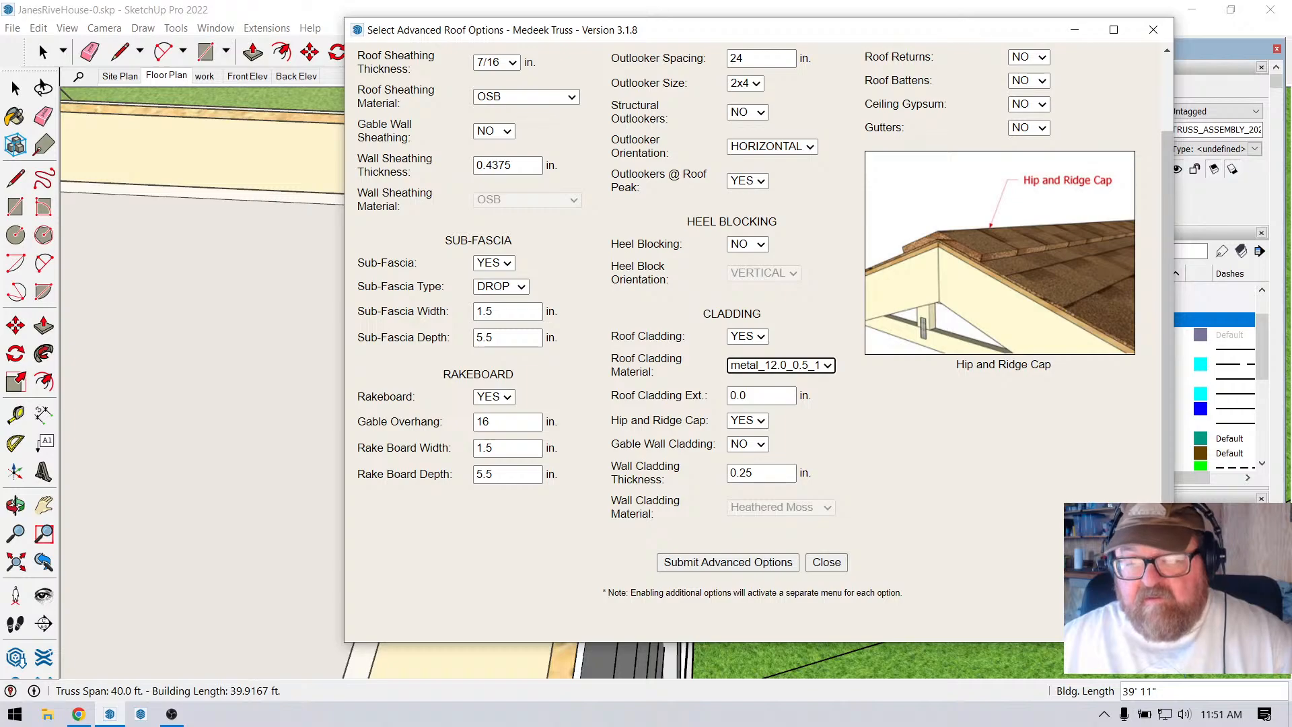
scroll(673, 333, up, 2)
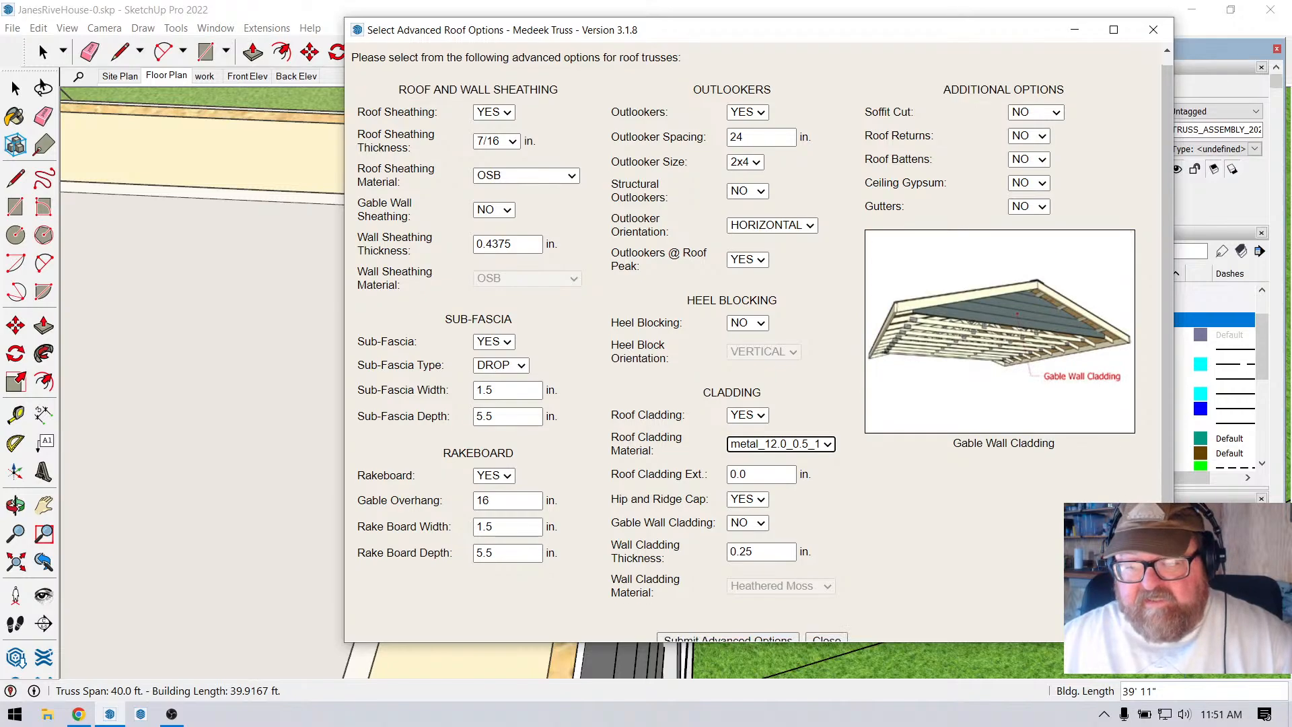
scroll(746, 529, down, 1)
click(728, 563)
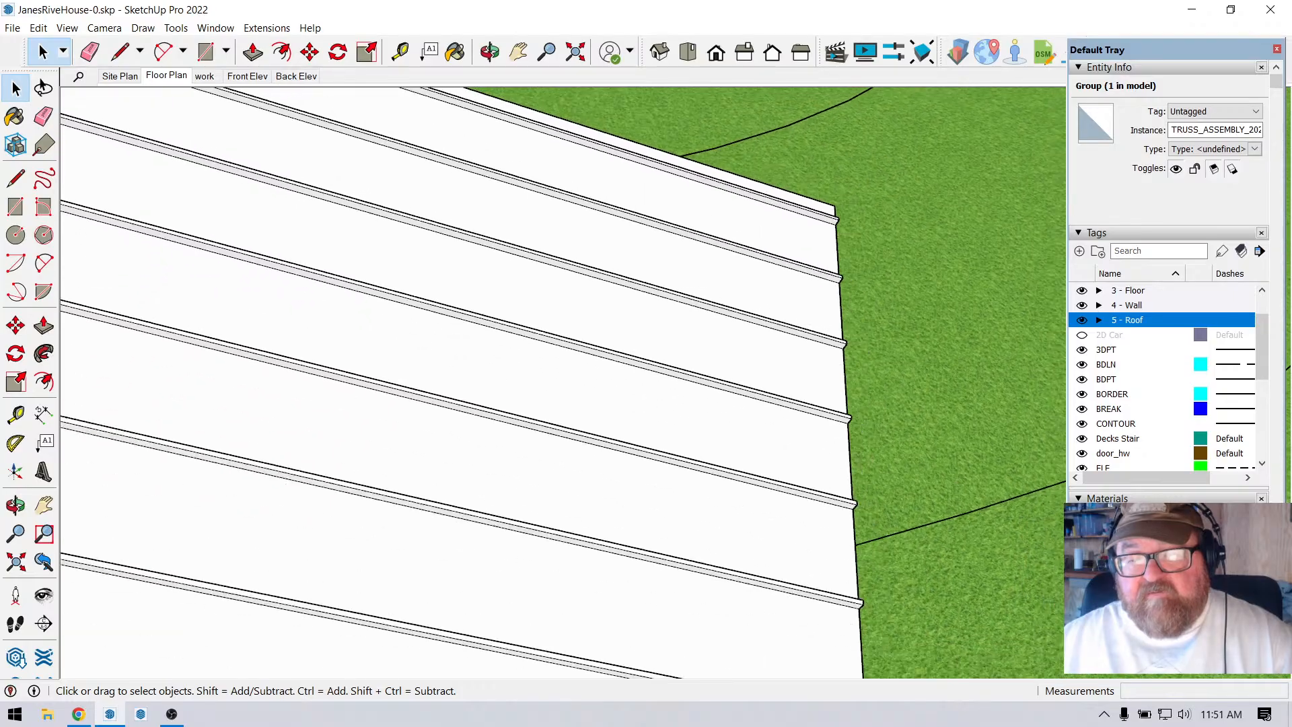
Examine the new roof from above and the front, including the scissor trusses over the recessed deck.
scroll(763, 193, down, 7)
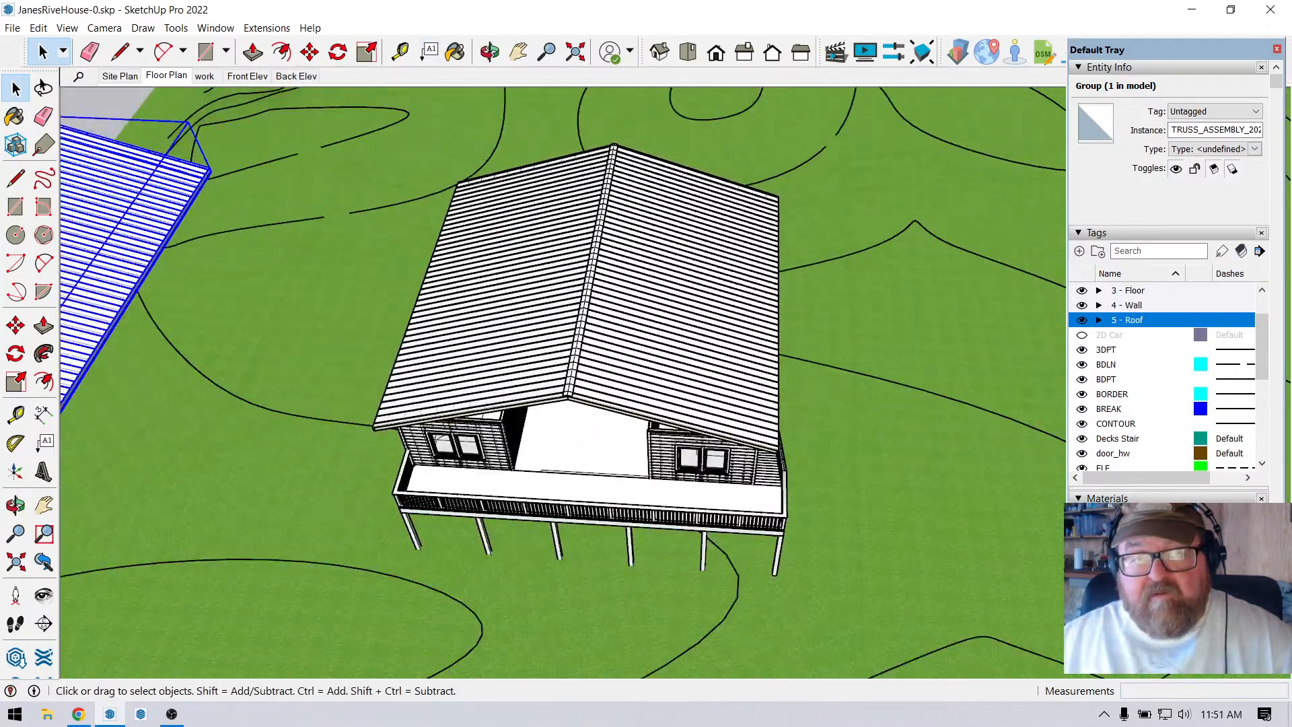
click(490, 52)
scroll(542, 263, up, 3)
drag(542, 262, 548, 144)
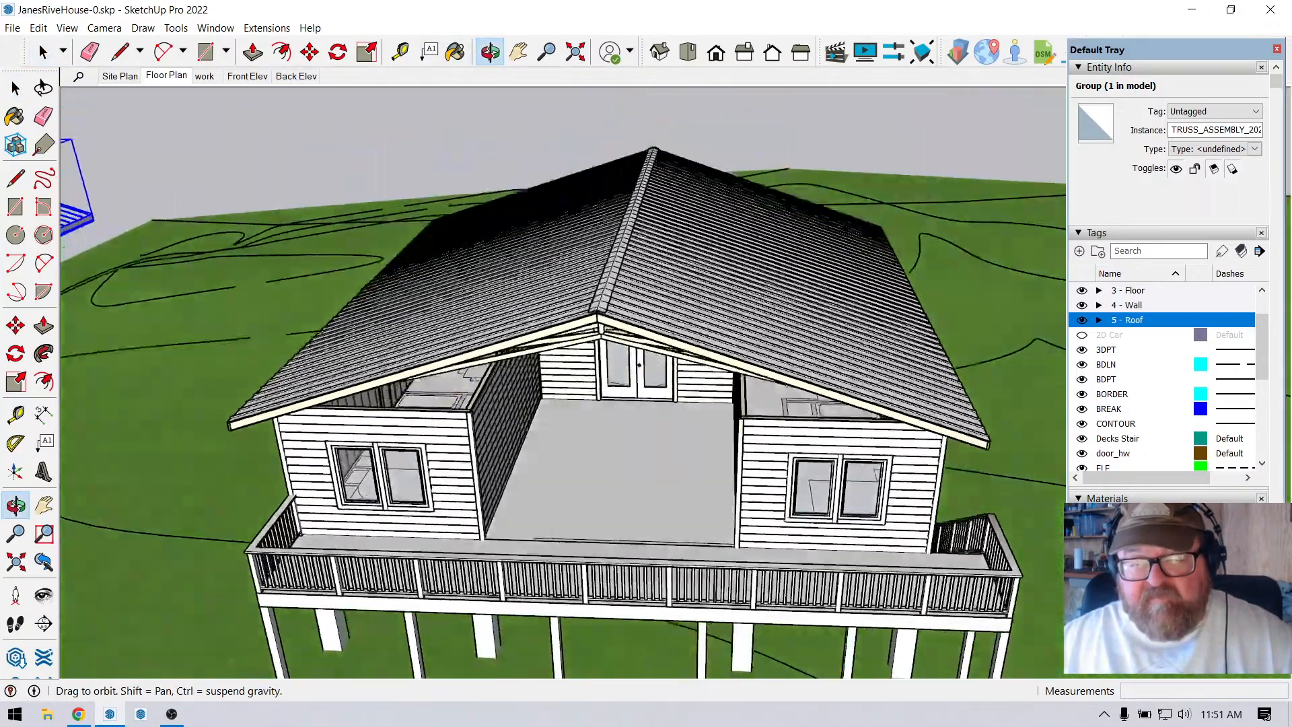
scroll(632, 303, up, 4)
middle_drag(632, 323, 626, 228)
drag(627, 228, 628, 192)
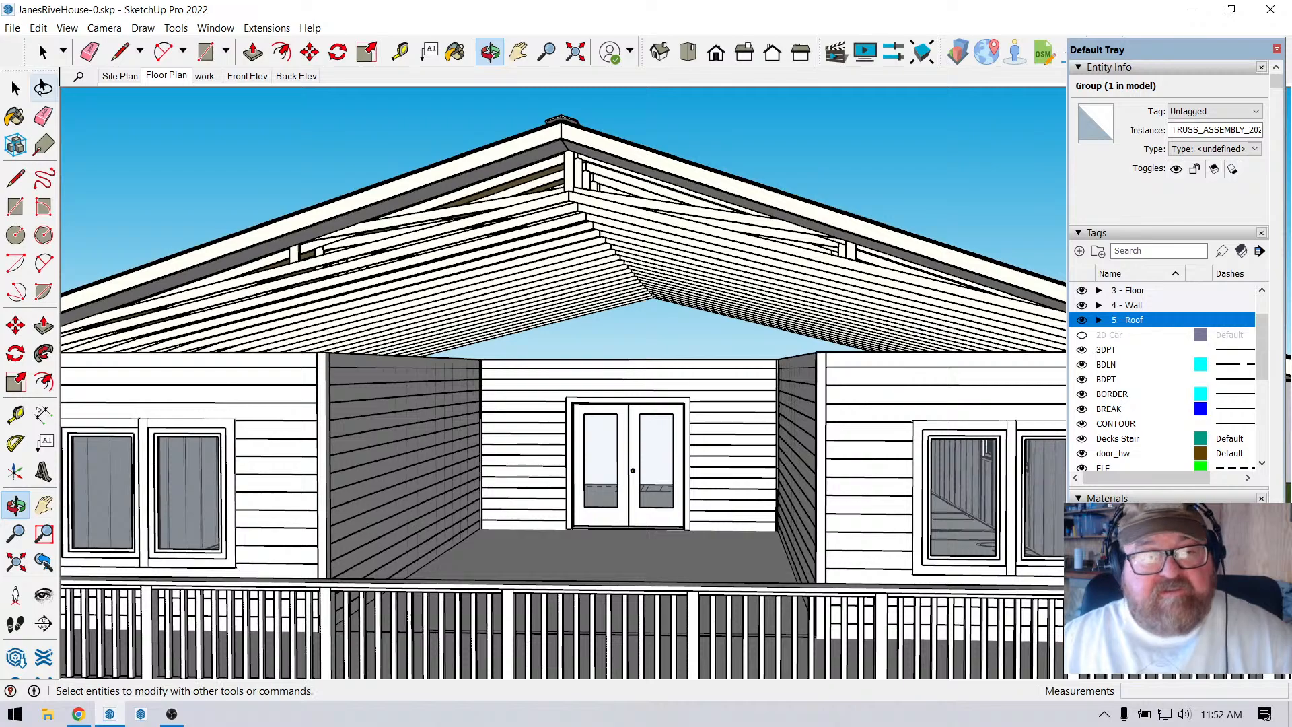
click(15, 88)
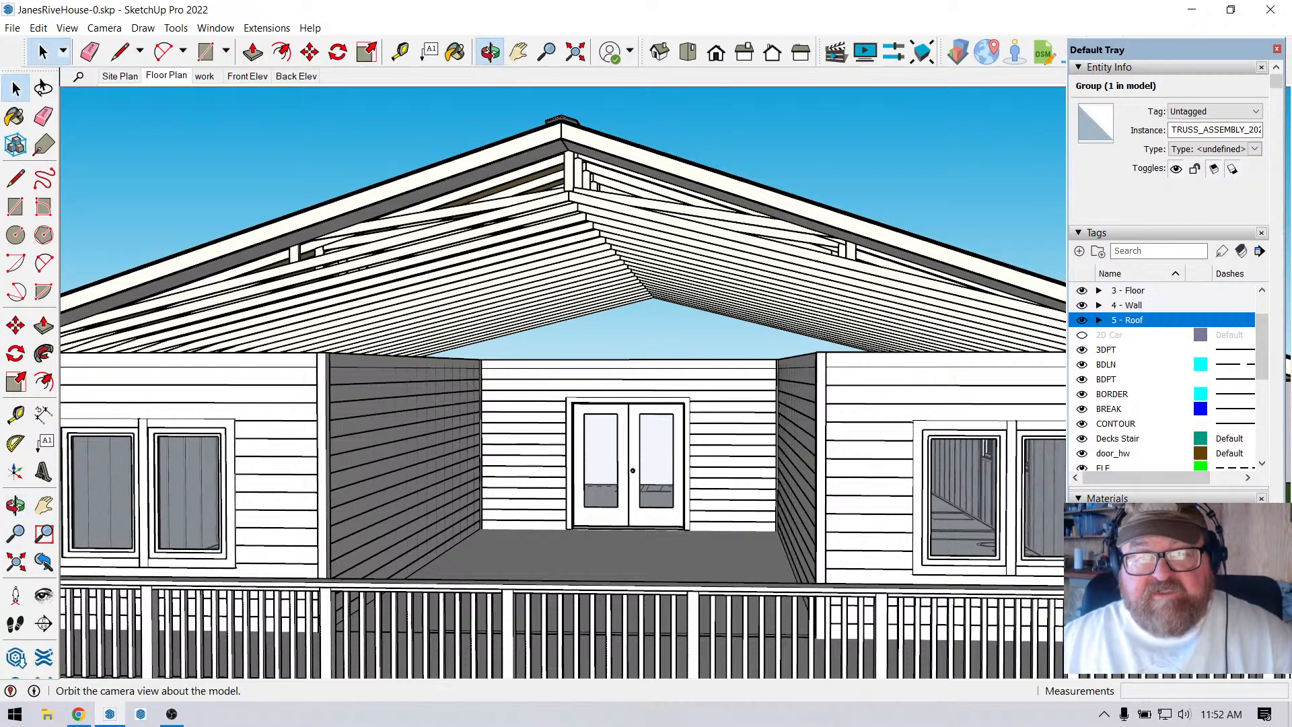
click(489, 51)
drag(538, 222, 544, 282)
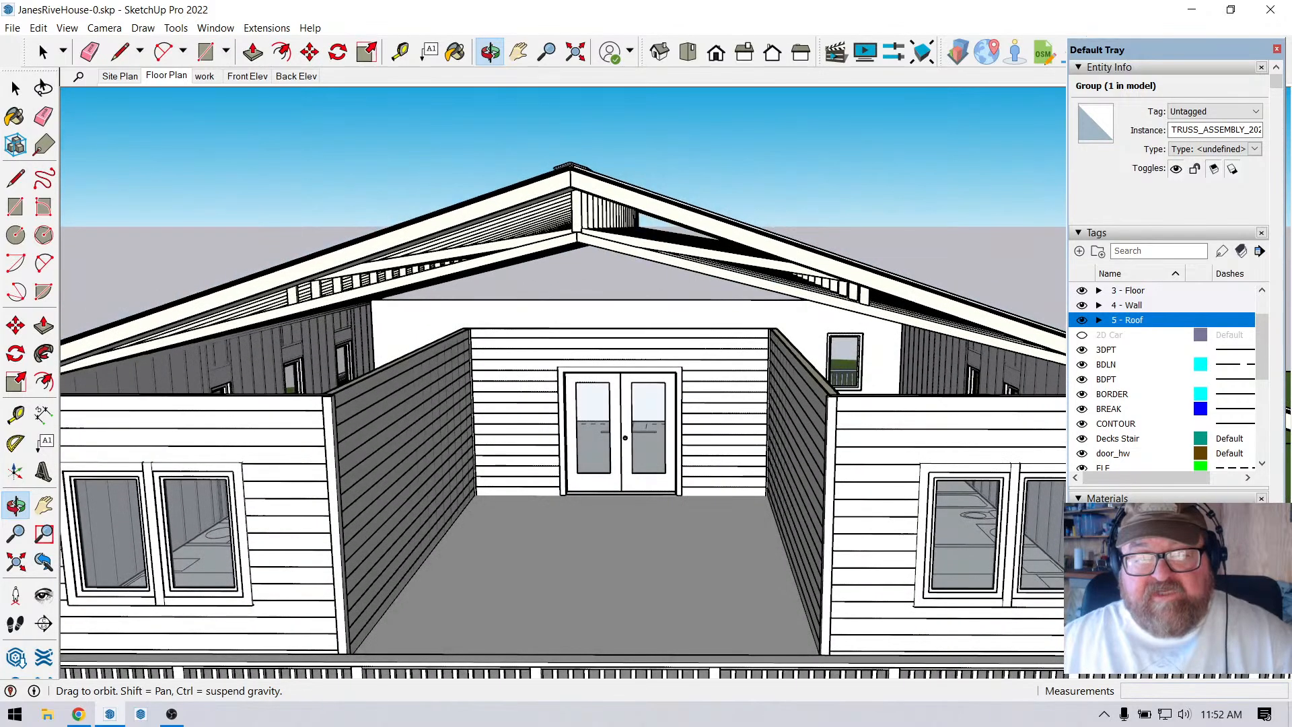
Edit the new scissor truss assembly, set its bottom chord pitch to 2:12 and update the roof.
click(43, 52)
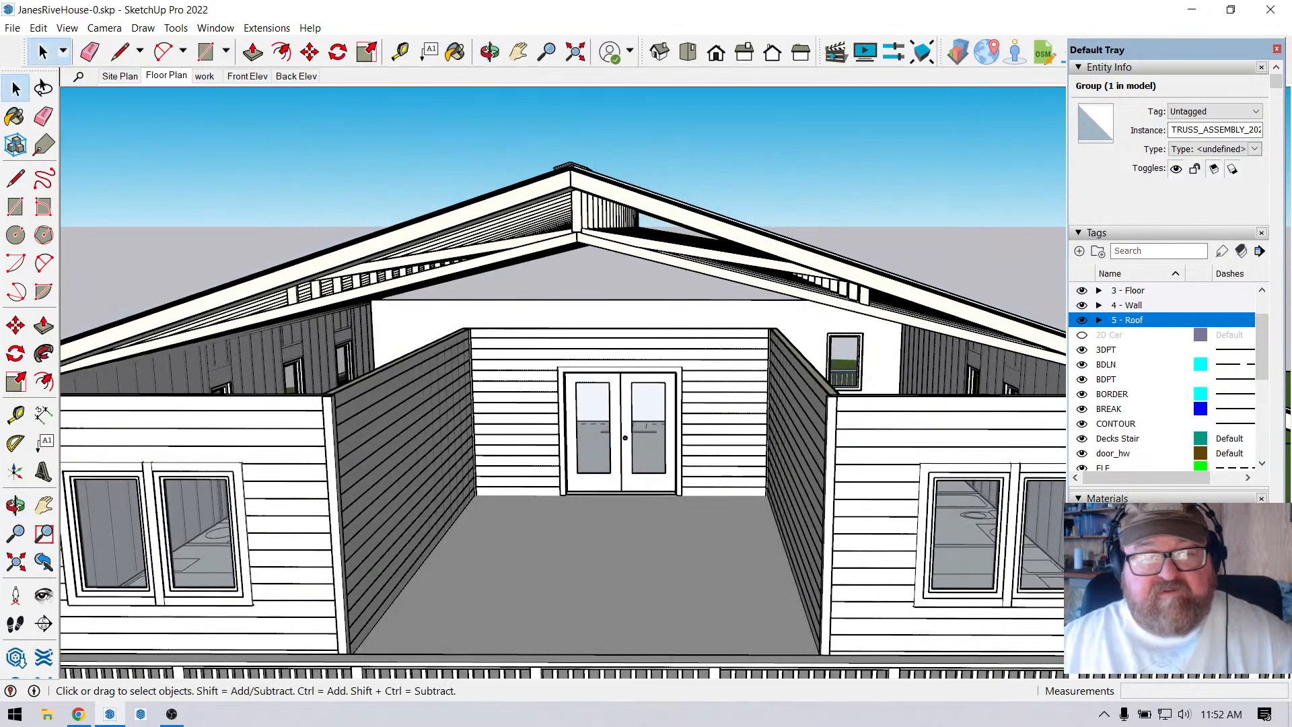
click(573, 225)
right_click(575, 224)
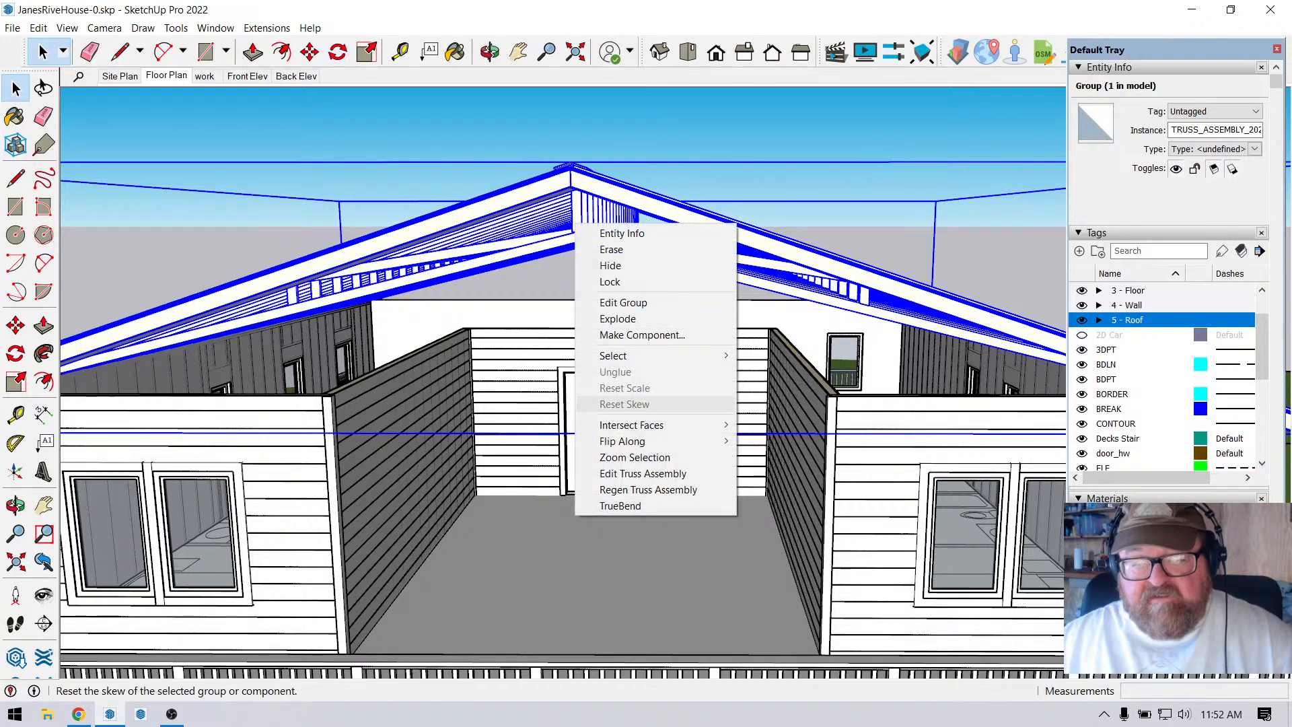
click(643, 473)
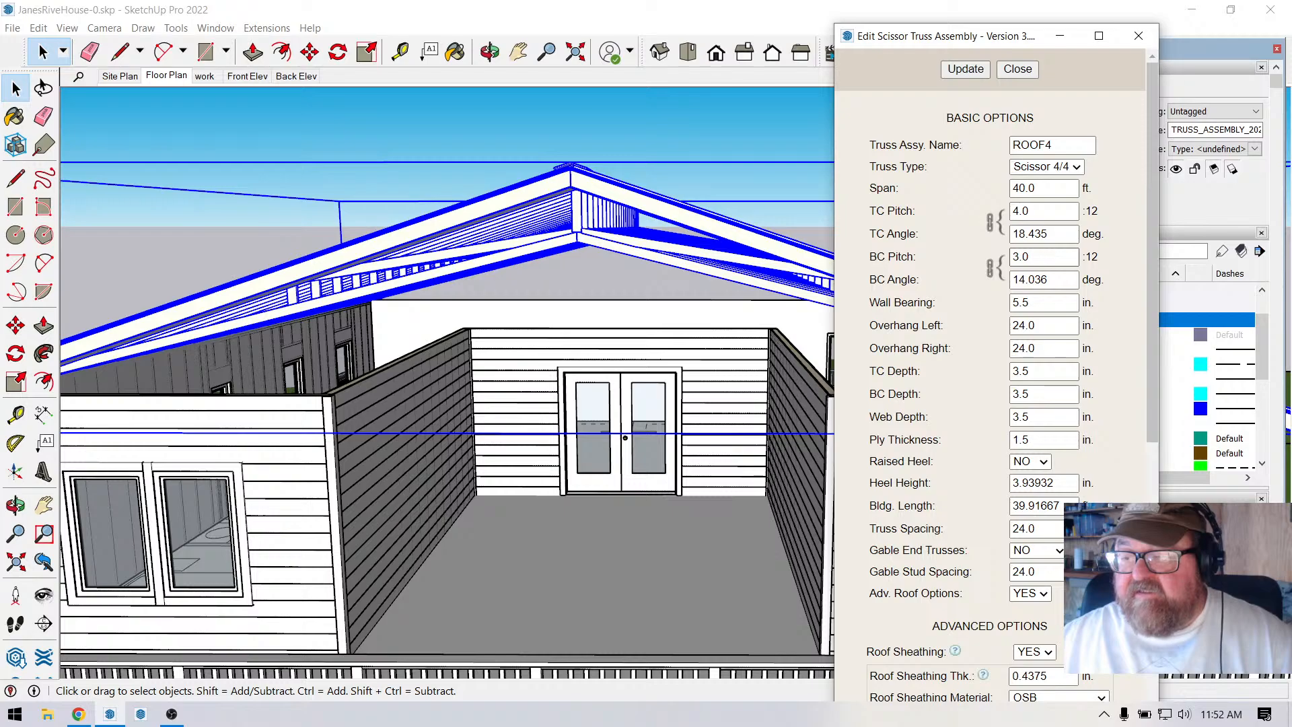
double_click(1021, 257)
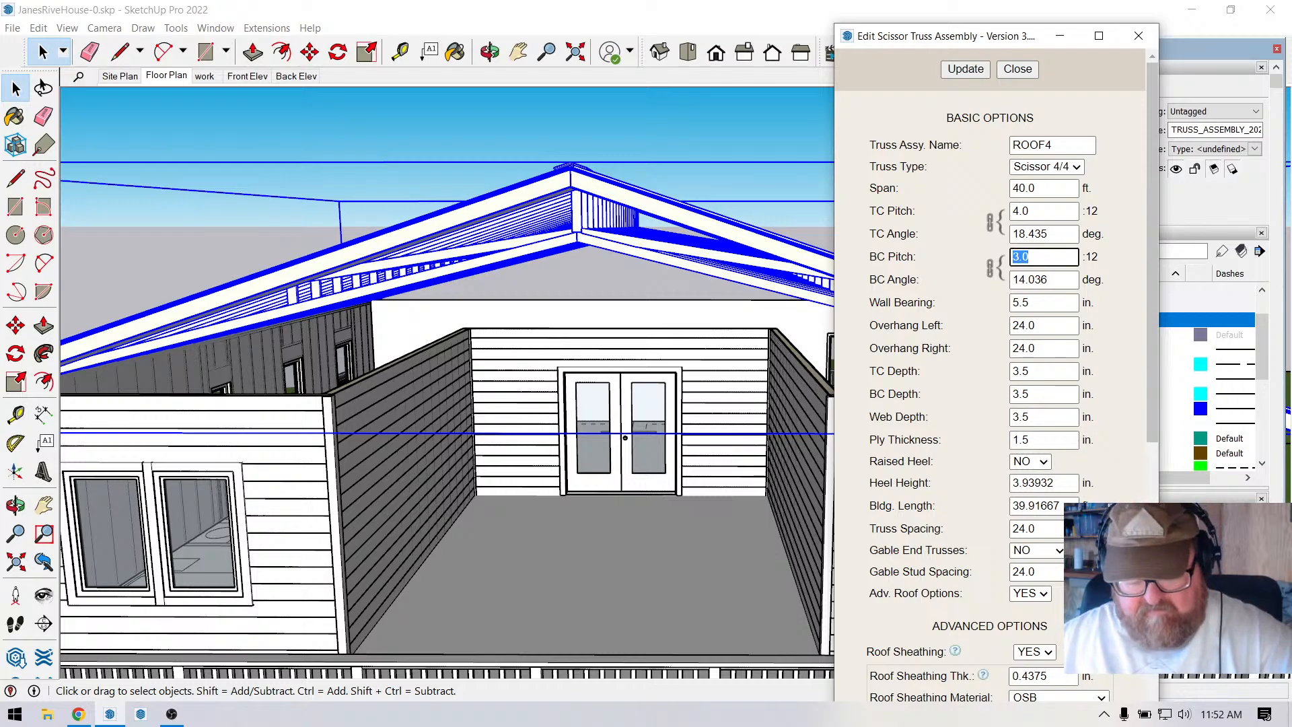
text(2)
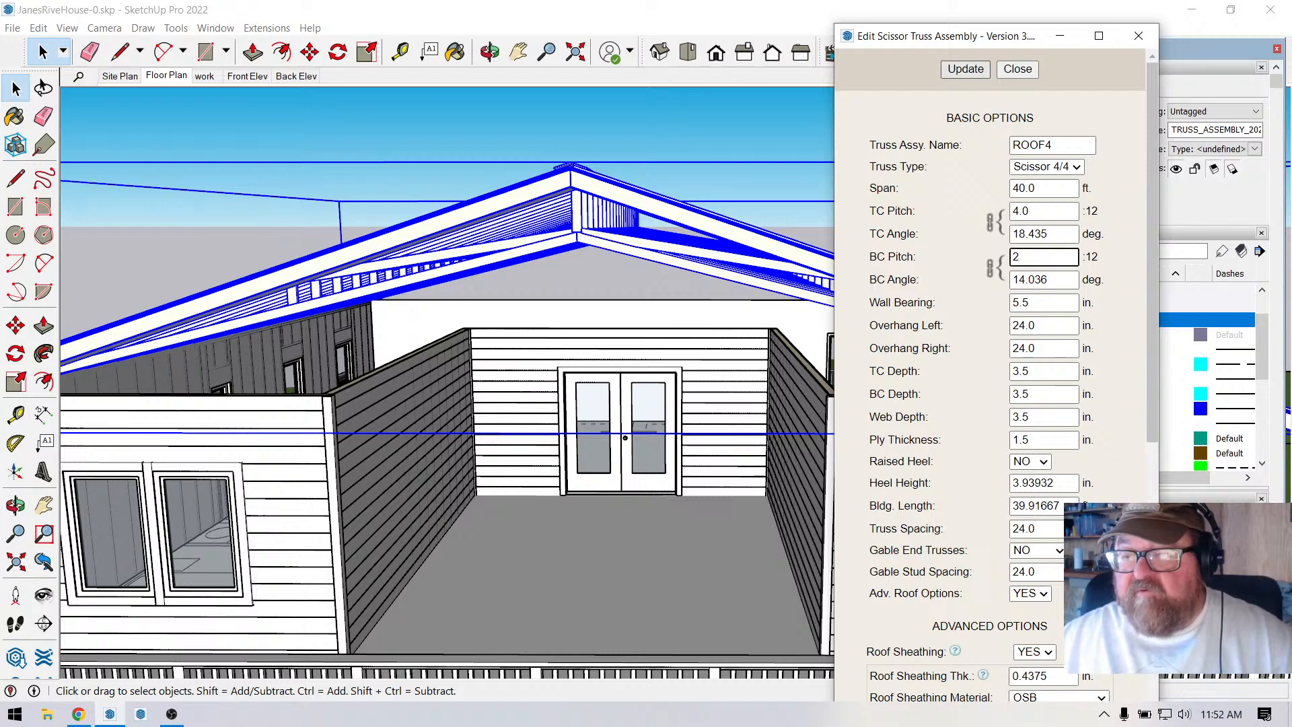
key(Tab)
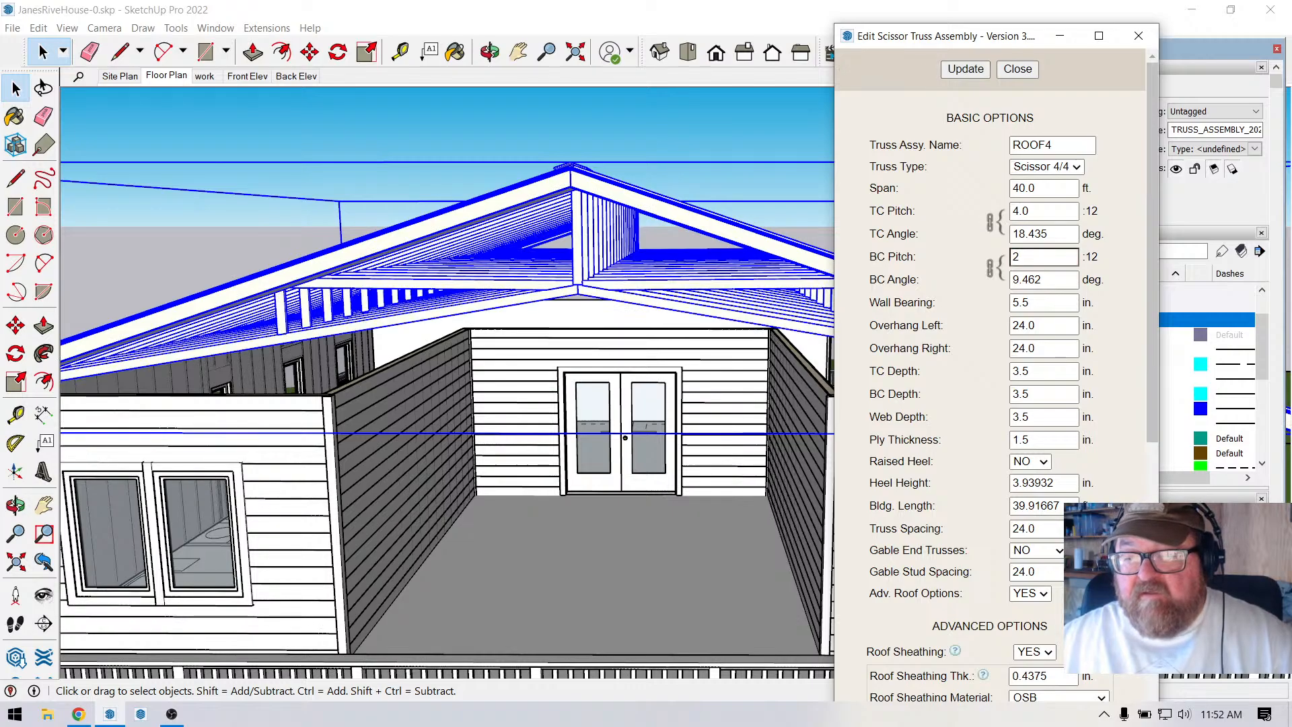
click(966, 69)
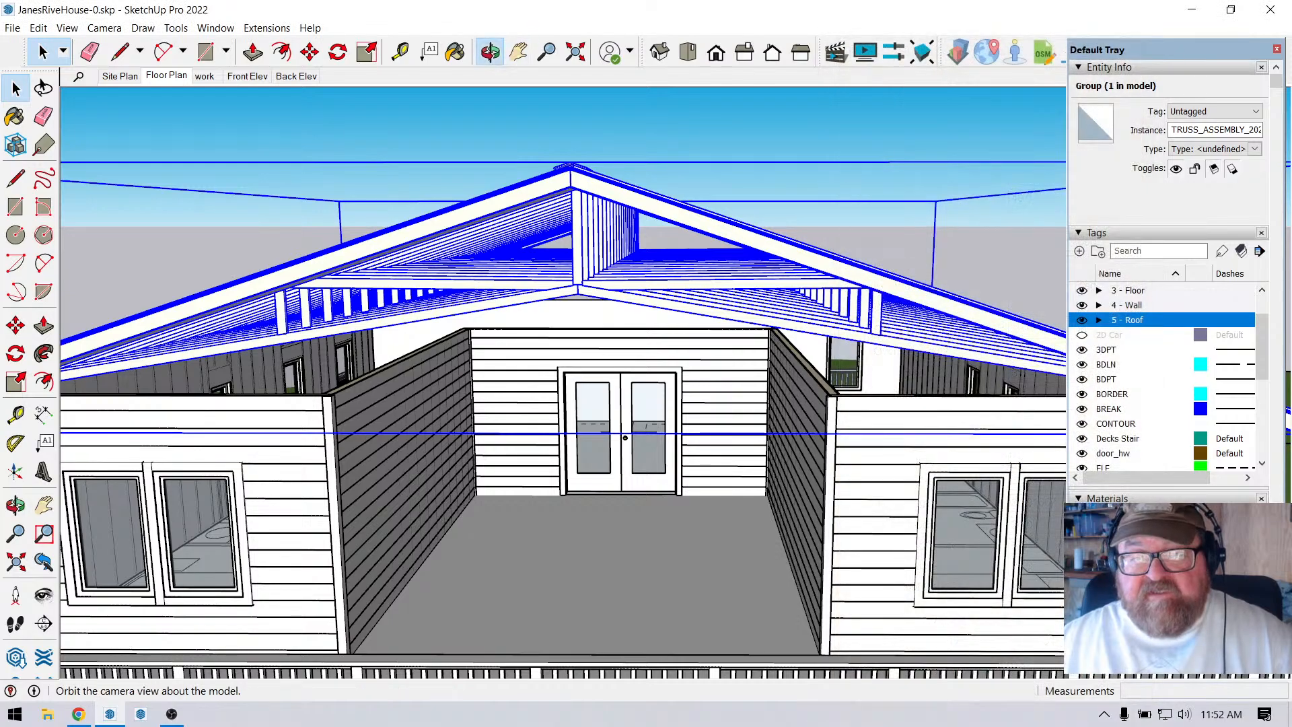
Examine the revised scissor trusses from the front of the house and look through the model's tag list.
click(489, 52)
drag(552, 350, 625, 279)
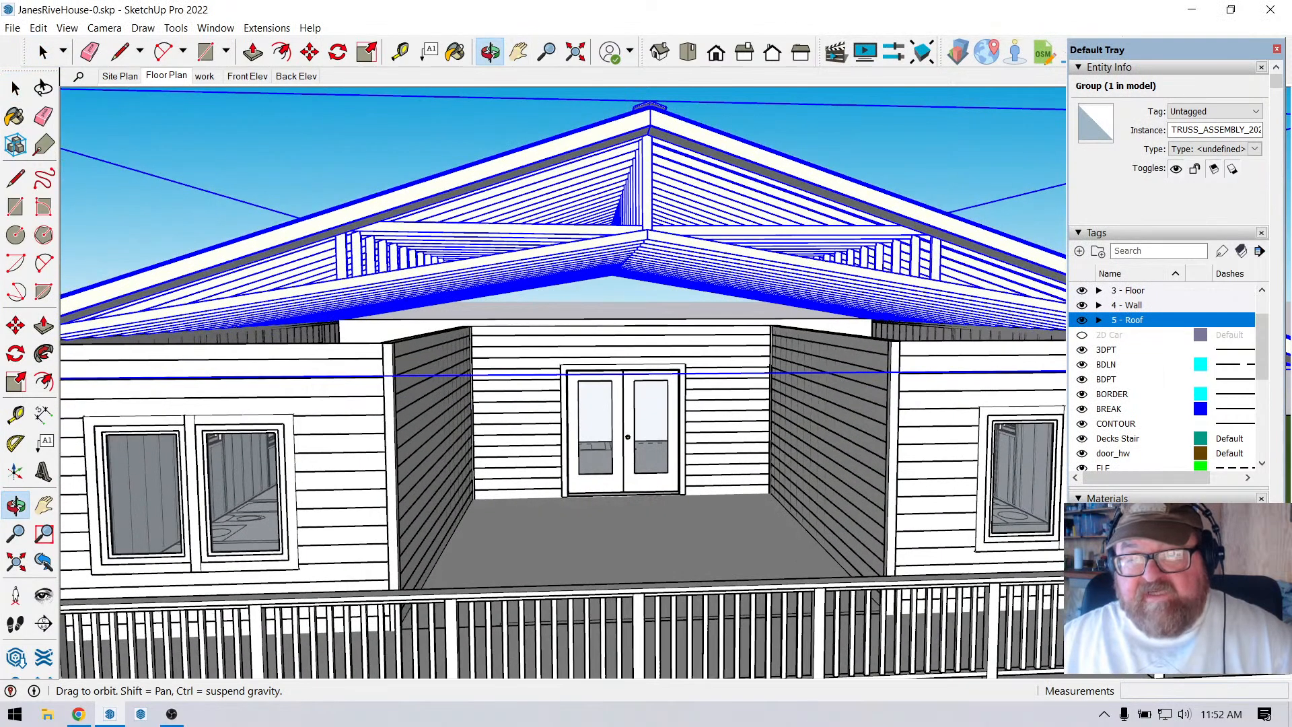
middle_drag(624, 279, 502, 315)
scroll(564, 339, up, 2)
scroll(1143, 404, down, 8)
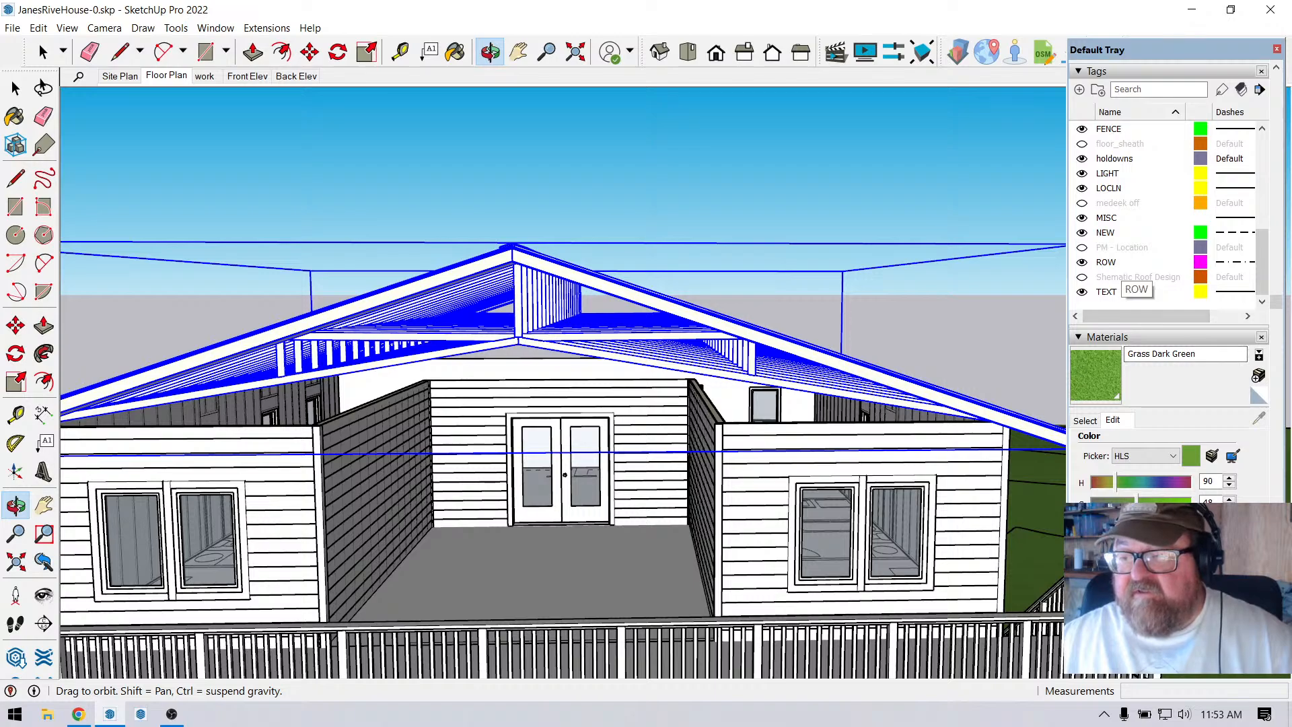
scroll(1137, 276, up, 1)
scroll(1137, 275, up, 1)
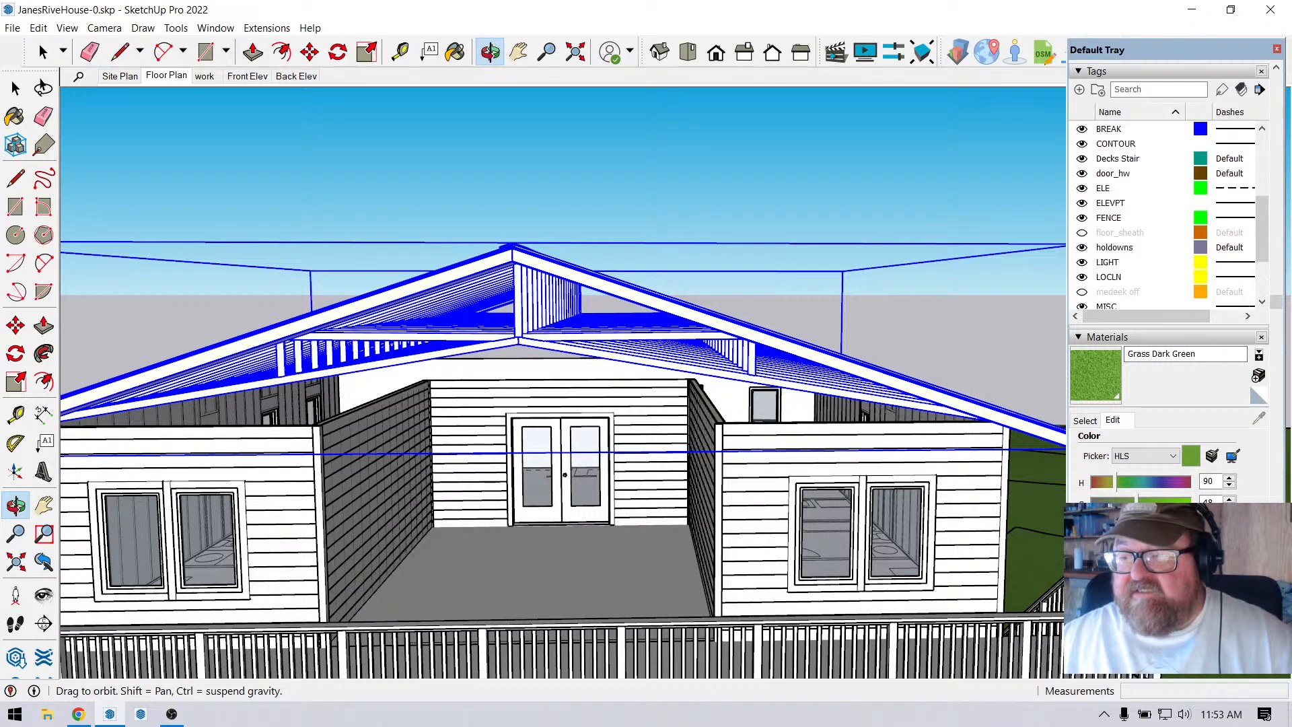
scroll(1164, 215, up, 2)
scroll(1163, 216, down, 3)
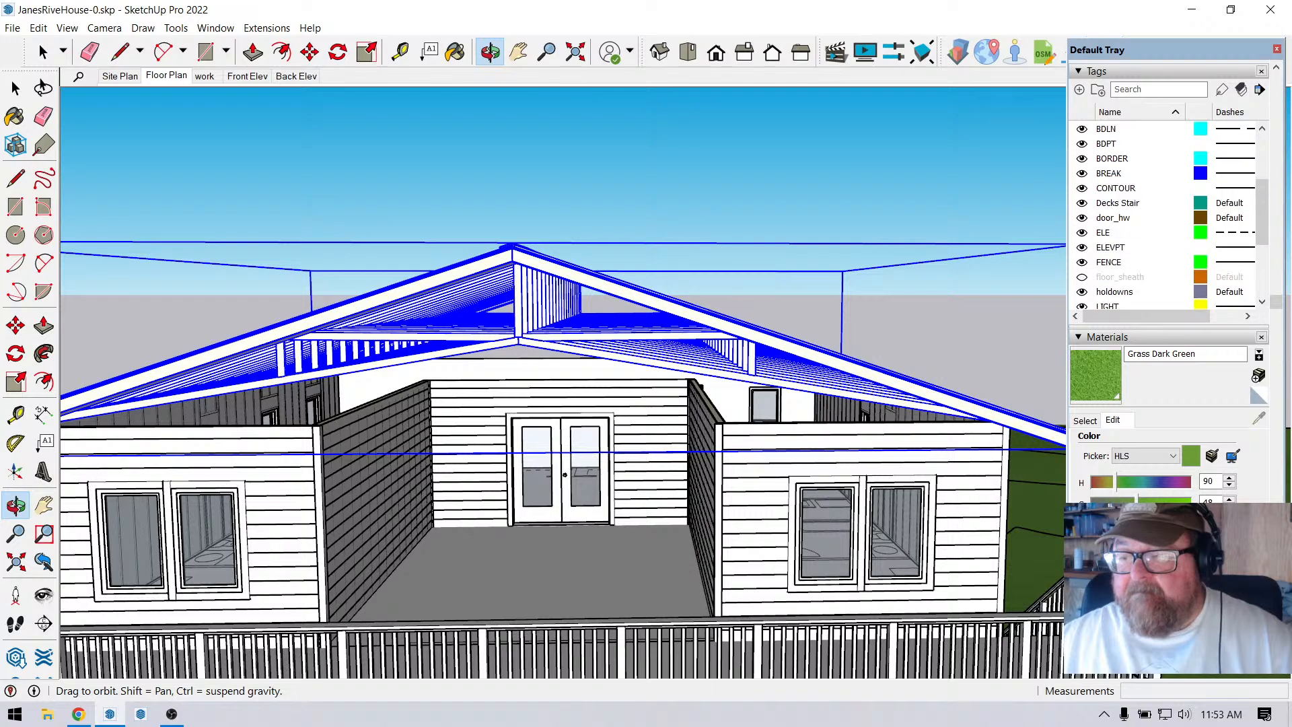
scroll(1144, 280, down, 1)
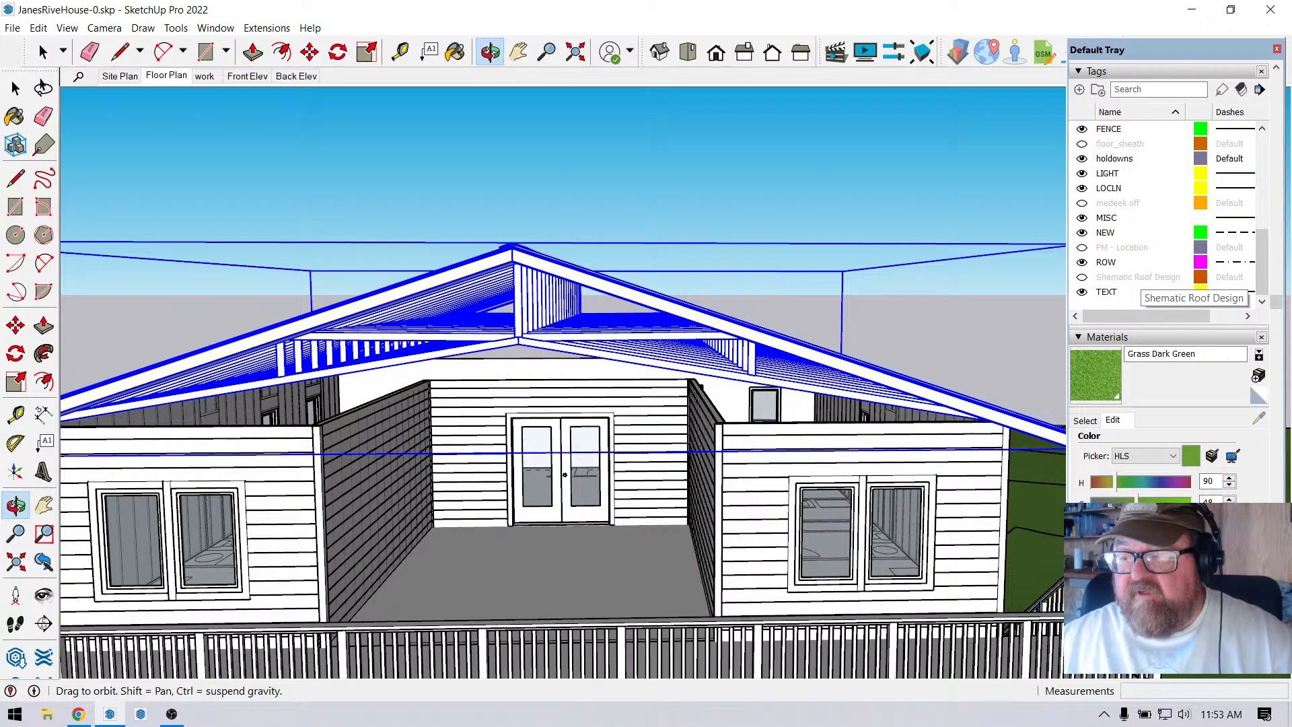
scroll(1144, 279, up, 5)
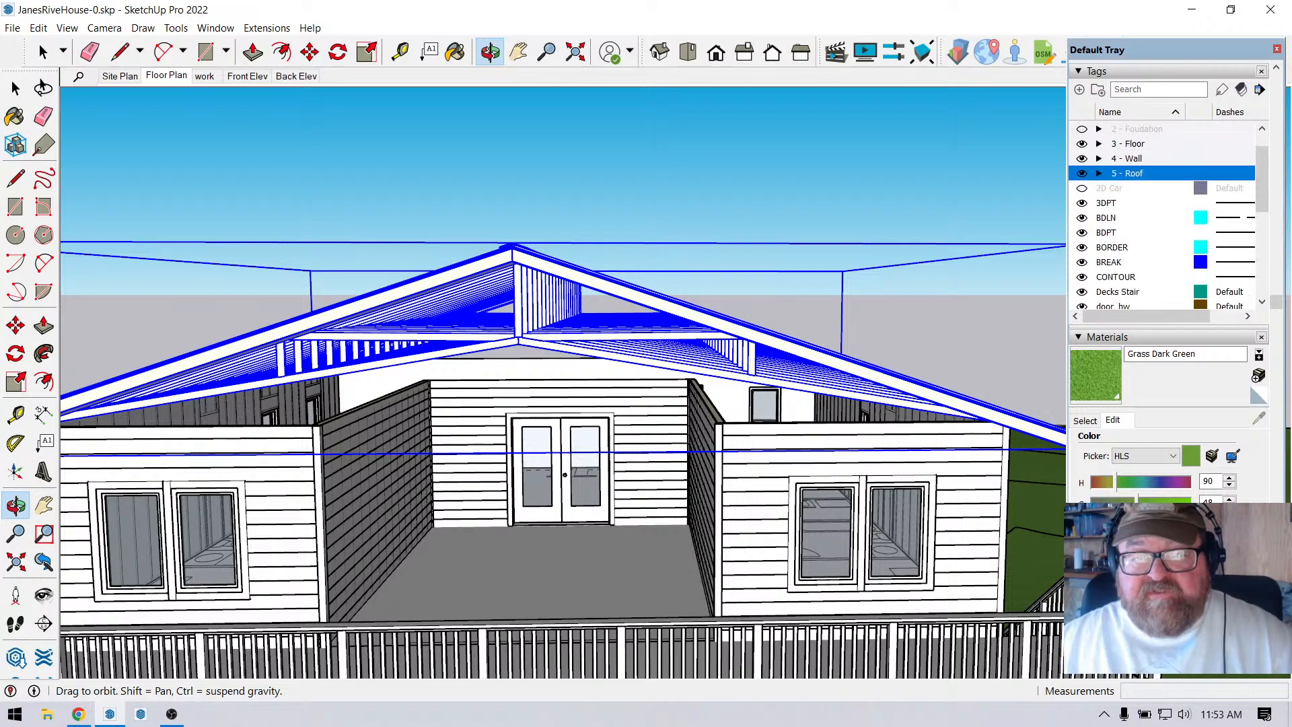
scroll(366, 420, up, 4)
scroll(484, 418, down, 2)
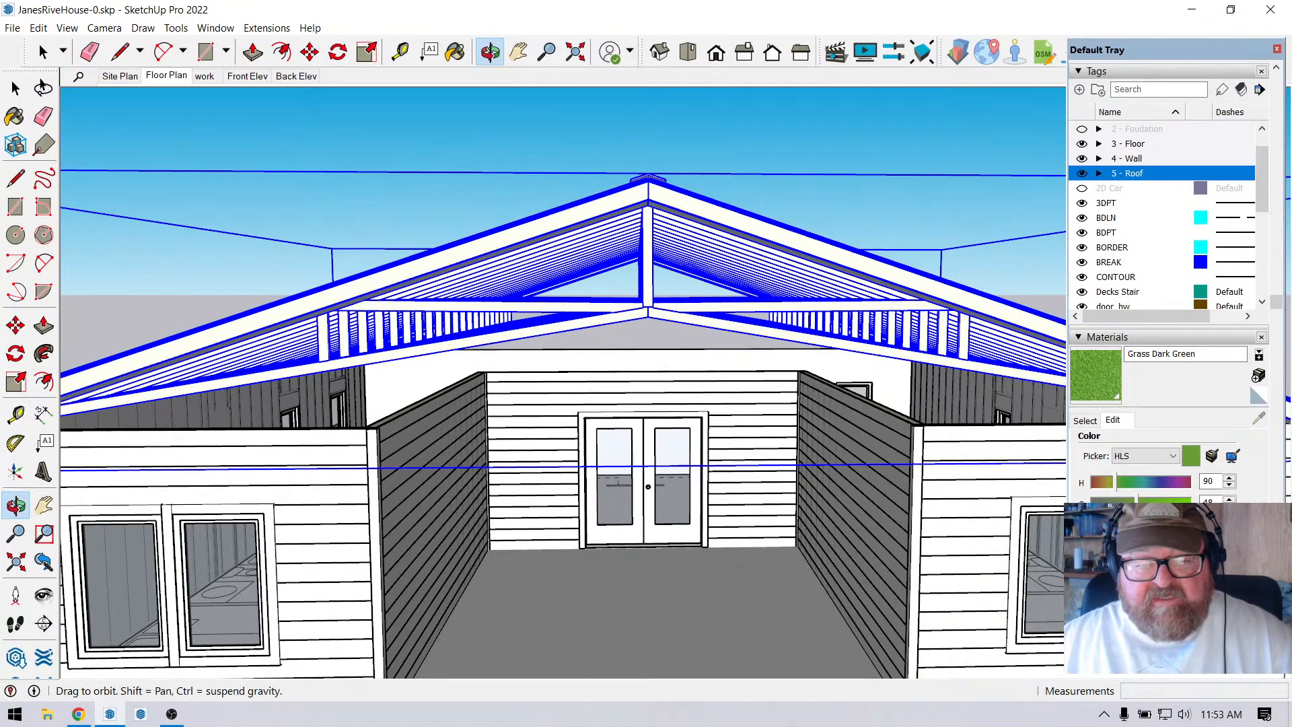
Edit the scissor truss assembly of the new roof and set its gable overhang to 24 inches.
middle_drag(484, 419, 419, 398)
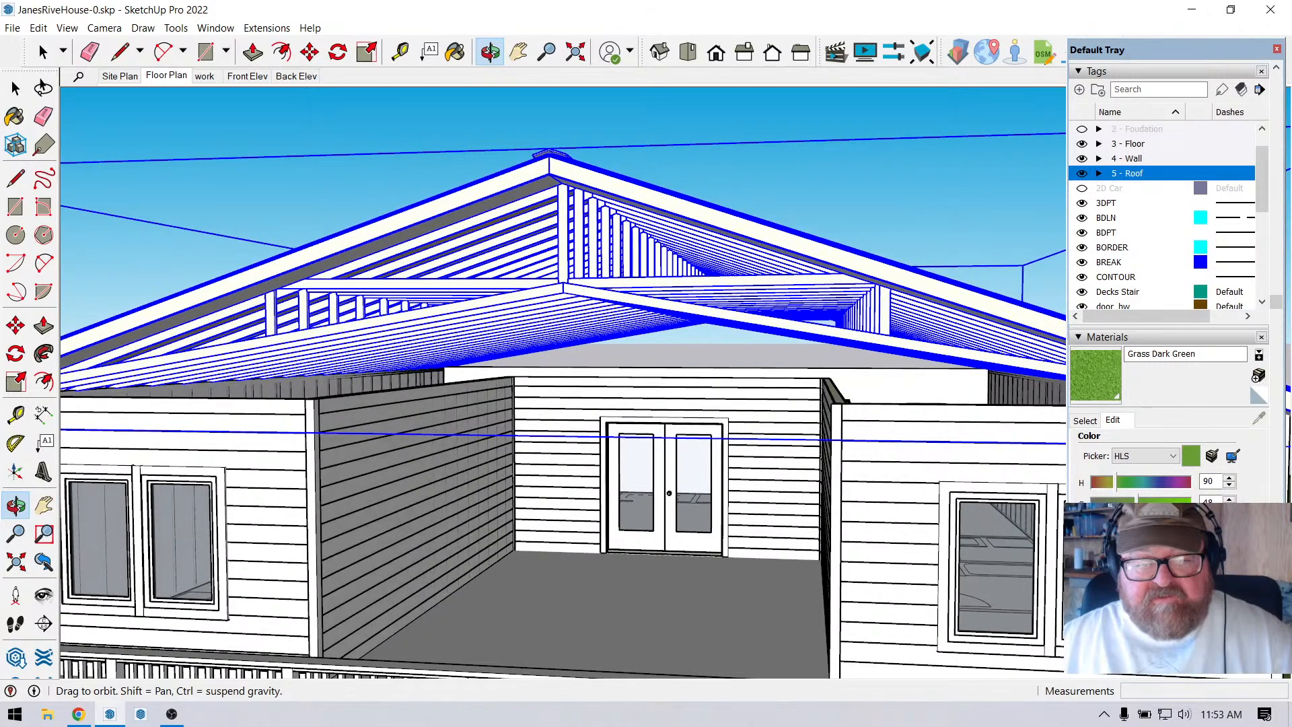
scroll(666, 484, down, 2)
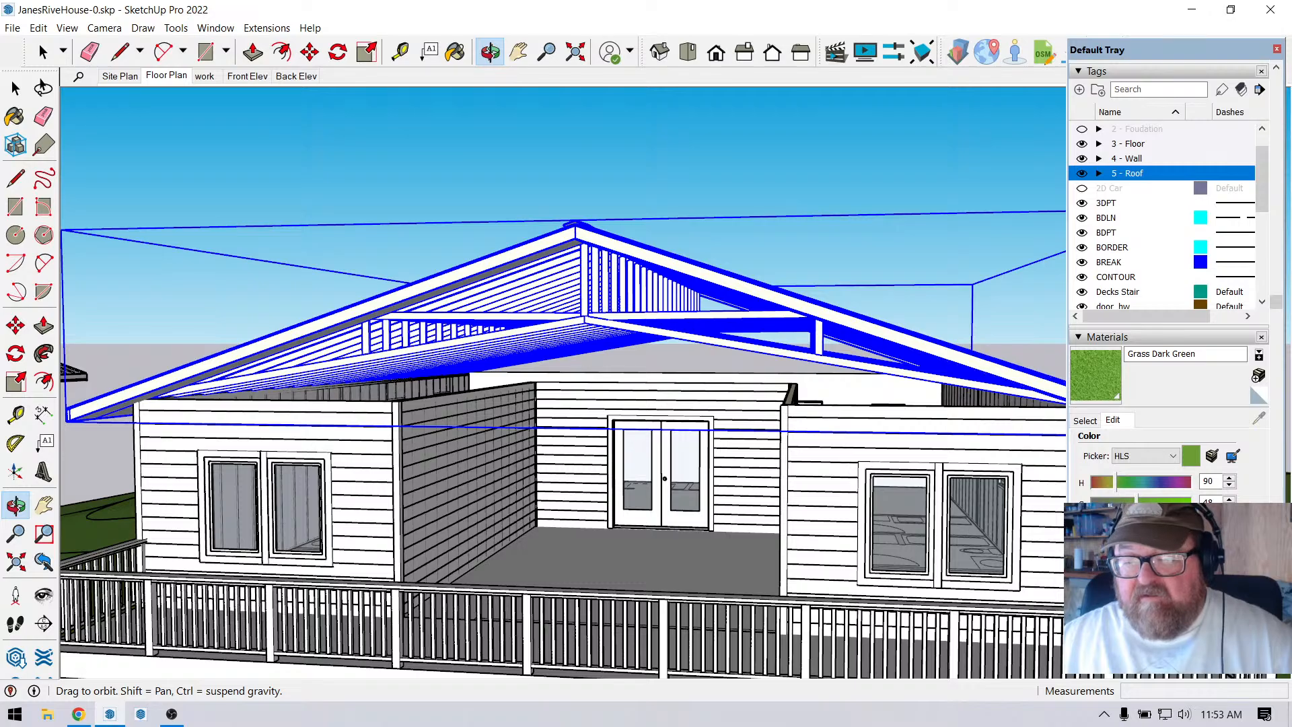
middle_drag(646, 481, 712, 477)
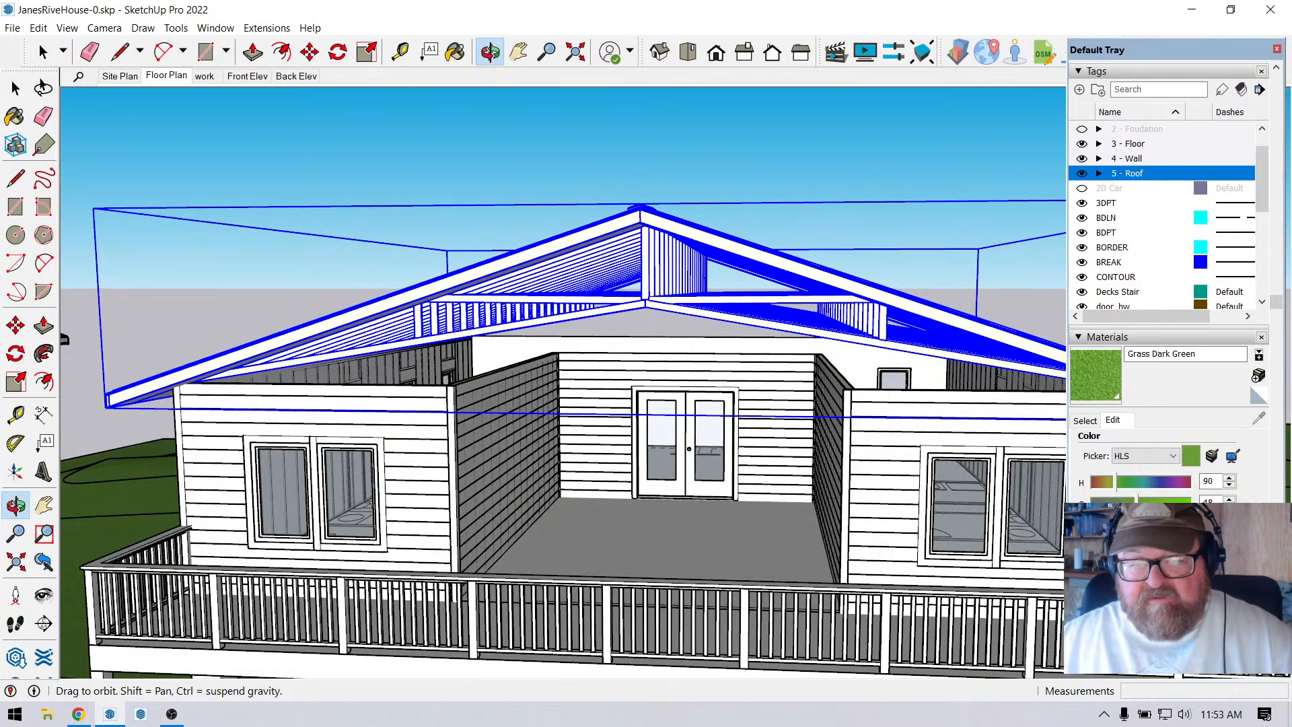
middle_drag(712, 477, 717, 511)
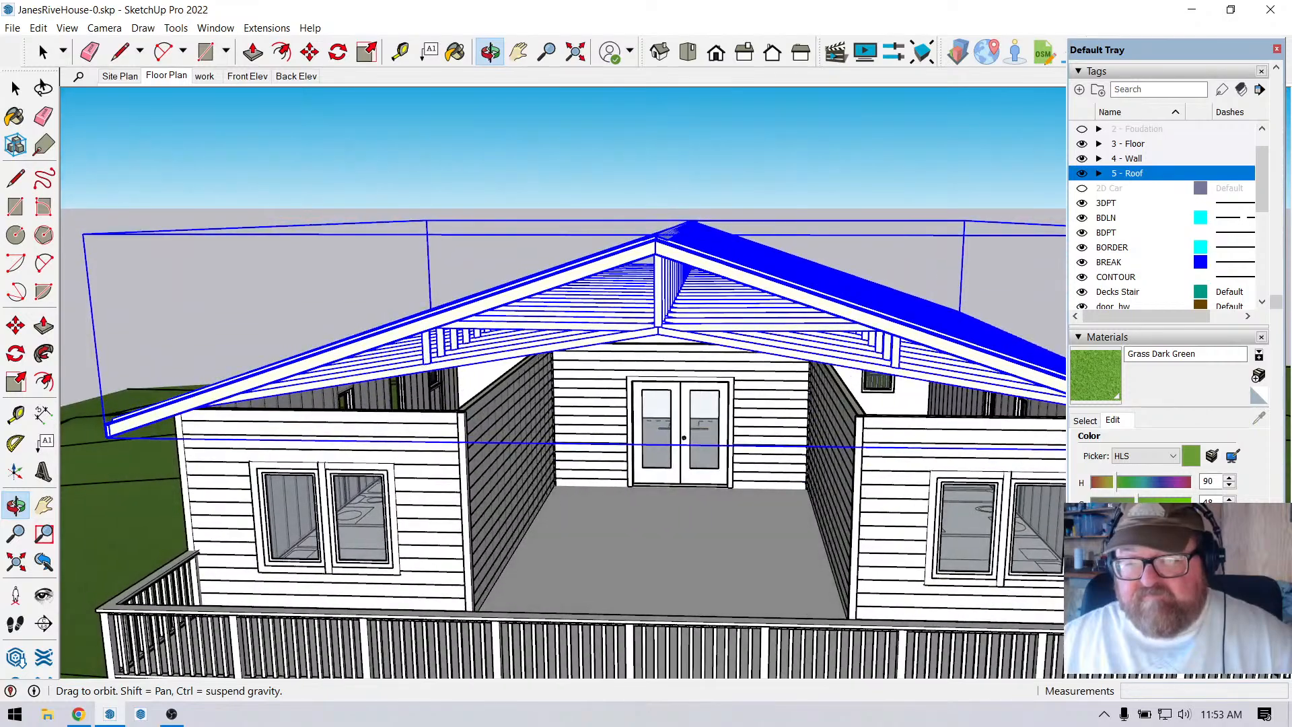
scroll(428, 437, down, 1)
click(43, 52)
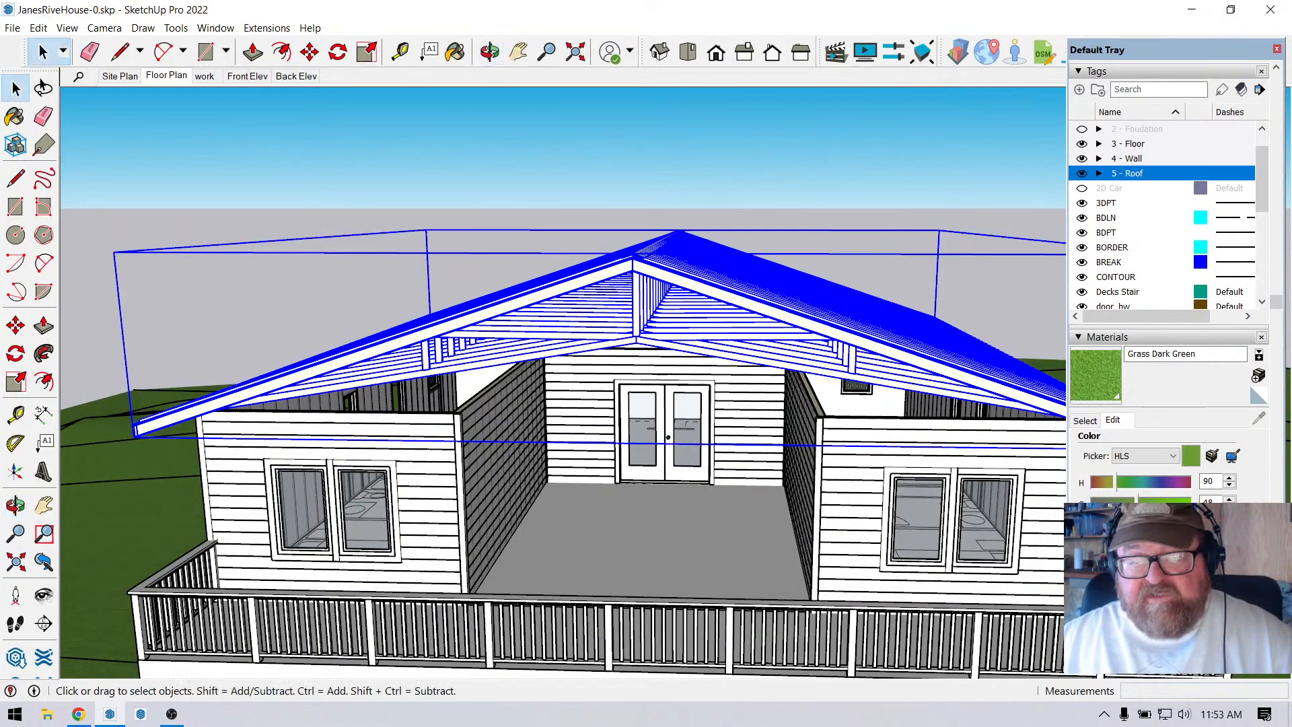
right_click(641, 308)
click(680, 558)
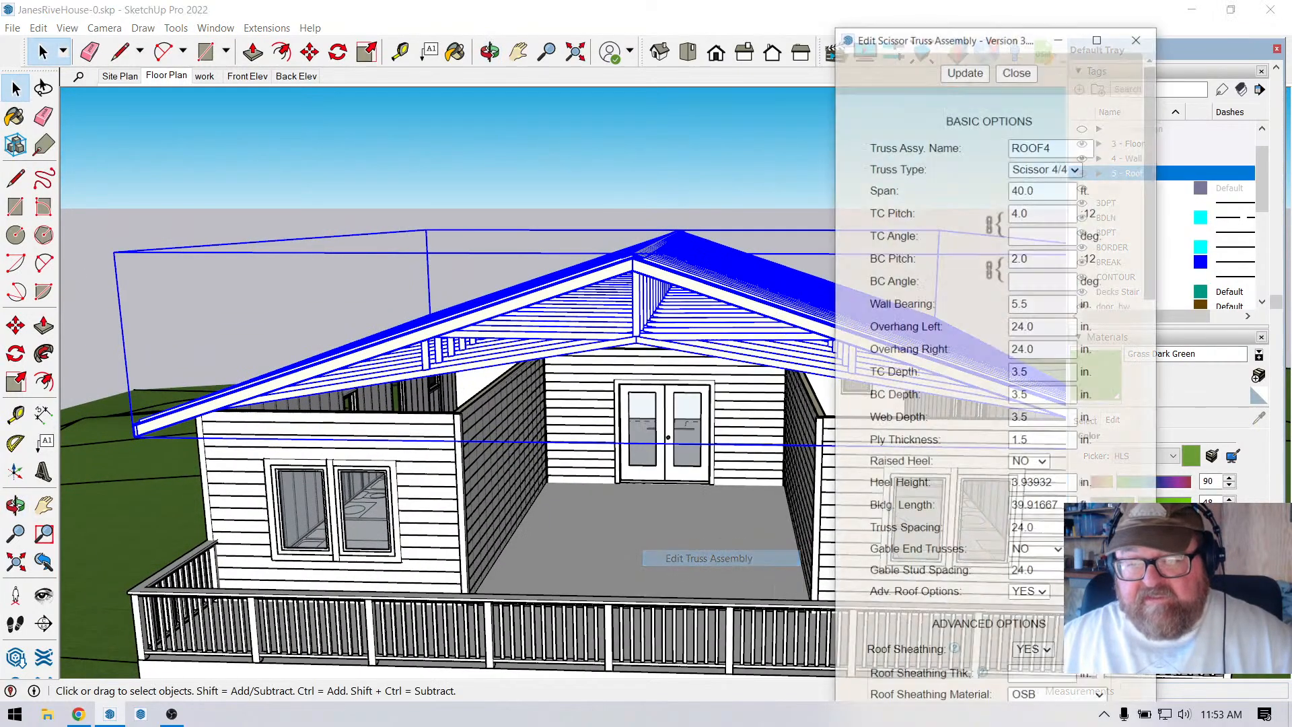
scroll(989, 397, down, 3)
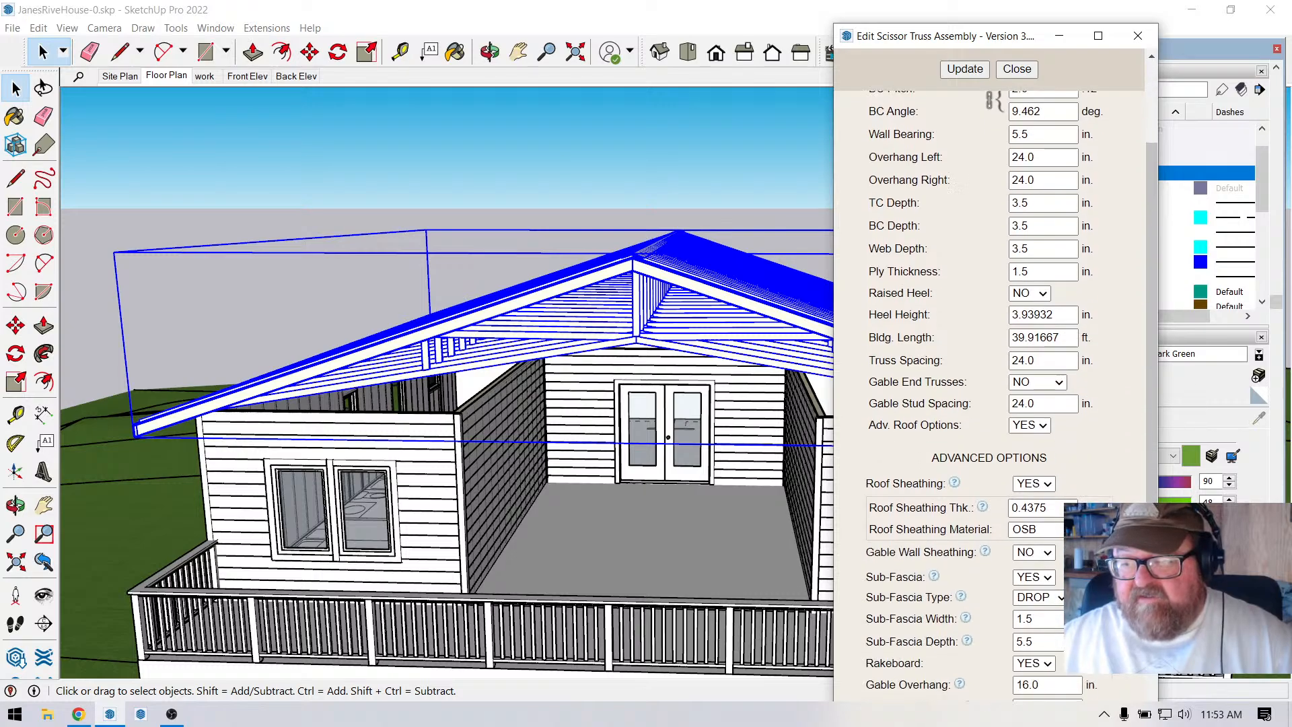
scroll(993, 101, down, 5)
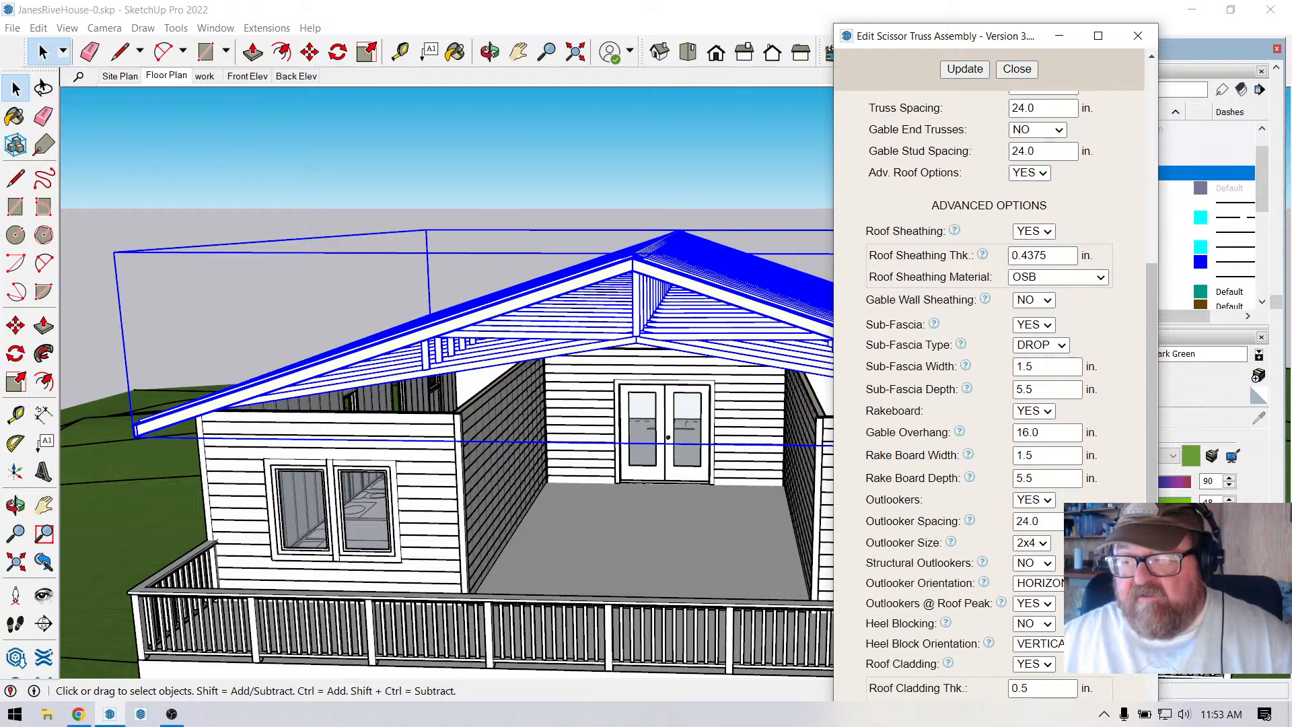
scroll(996, 397, down, 2)
double_click(1027, 348)
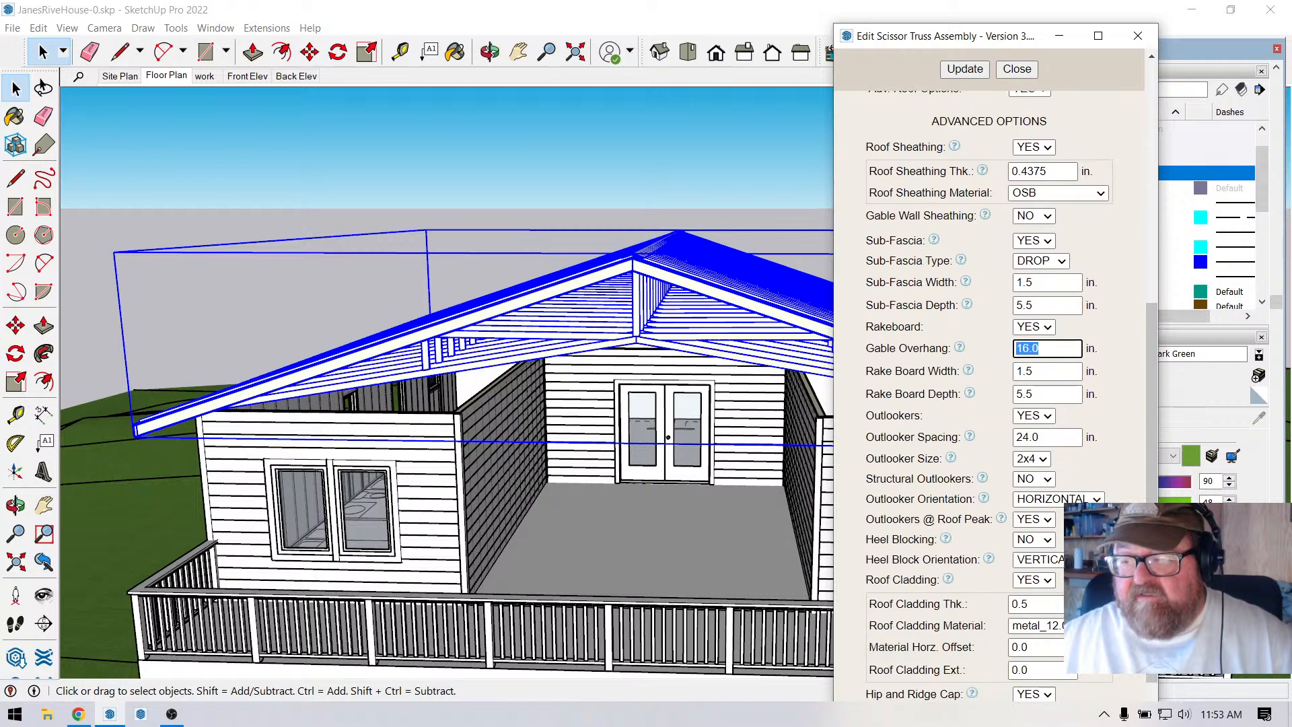
text(24)
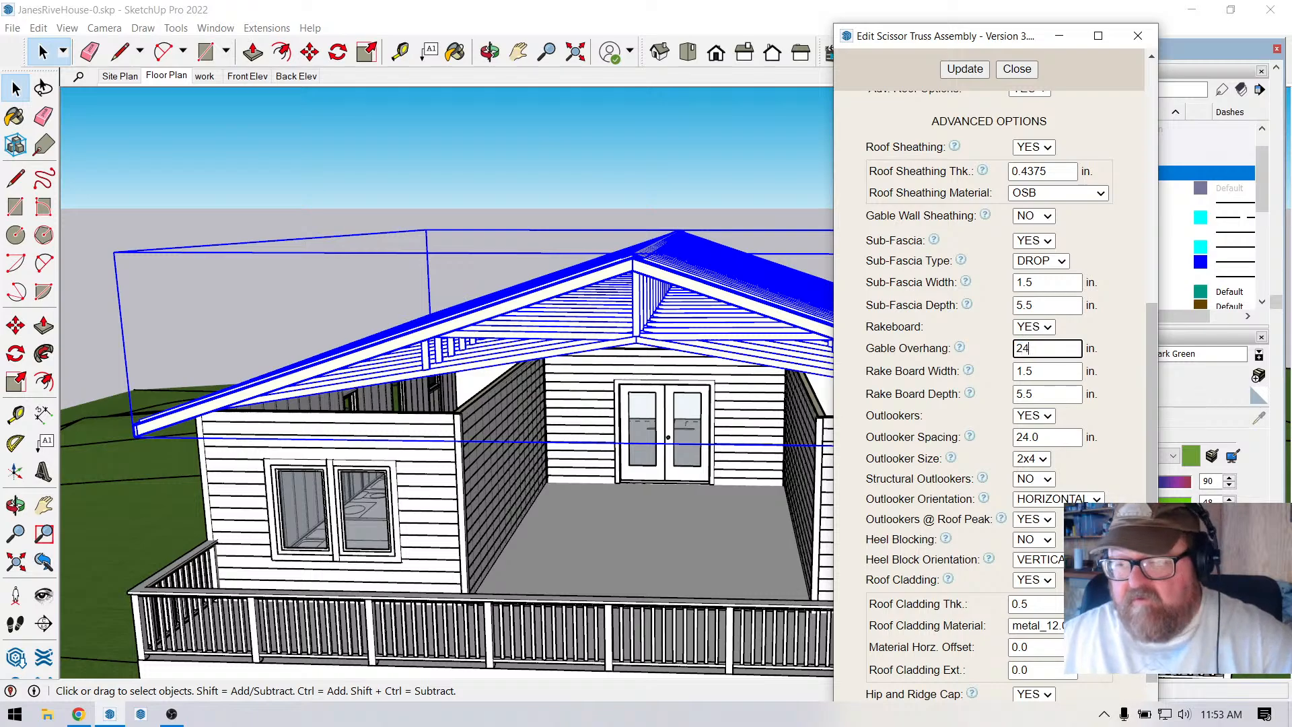
key(Return)
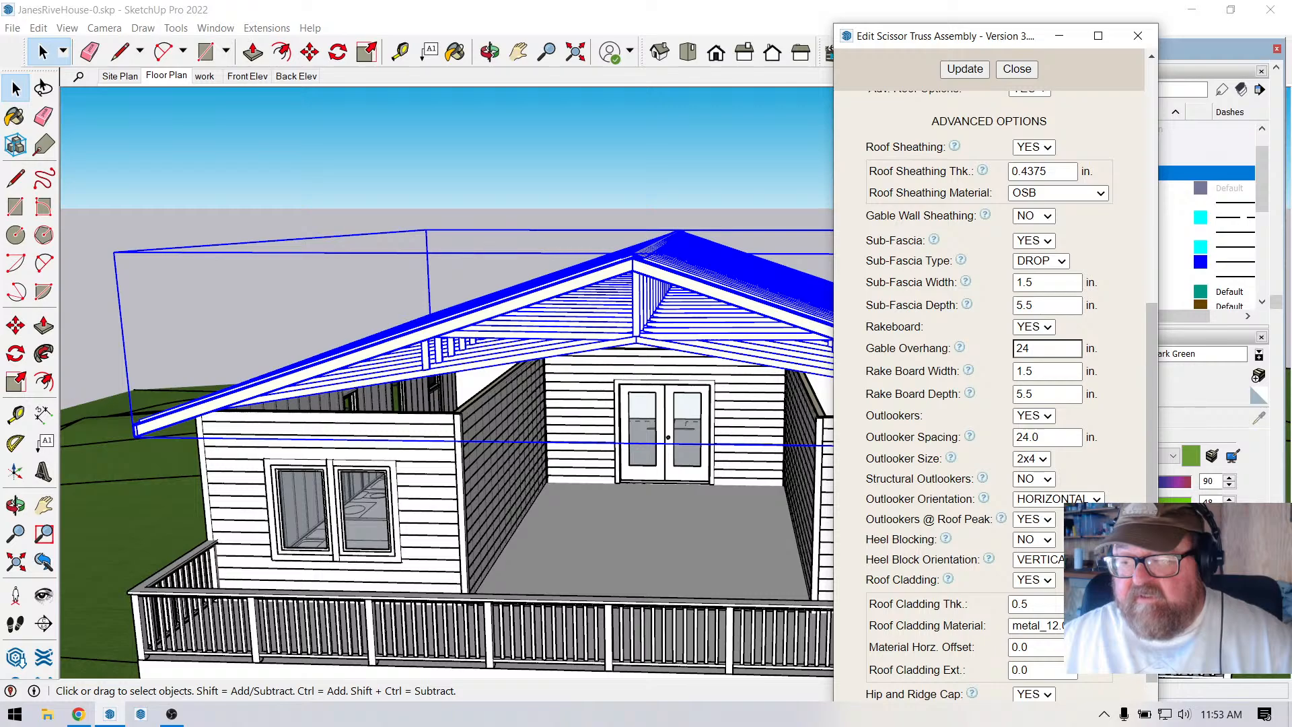
Enable gable wall cladding on the truss assembly with the battens_24.0_1.5_0.75 material and update the roof.
scroll(988, 404, down, 1)
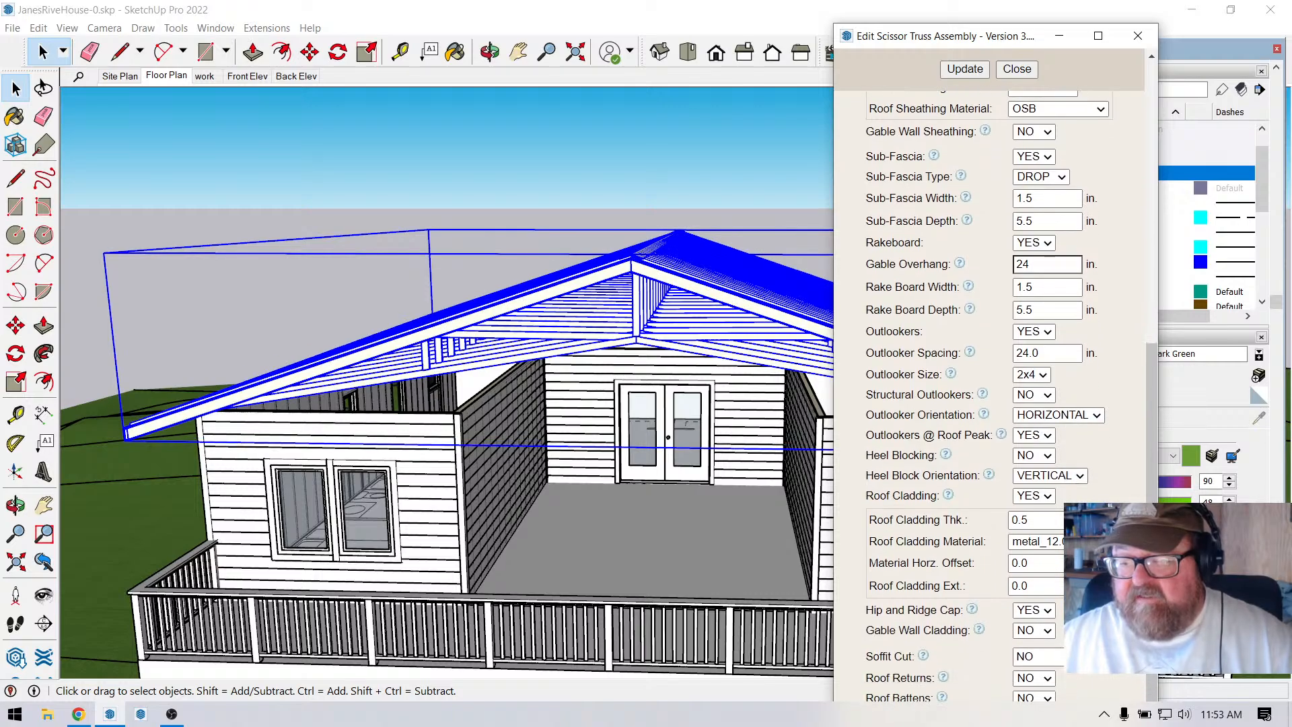
scroll(996, 397, down, 1)
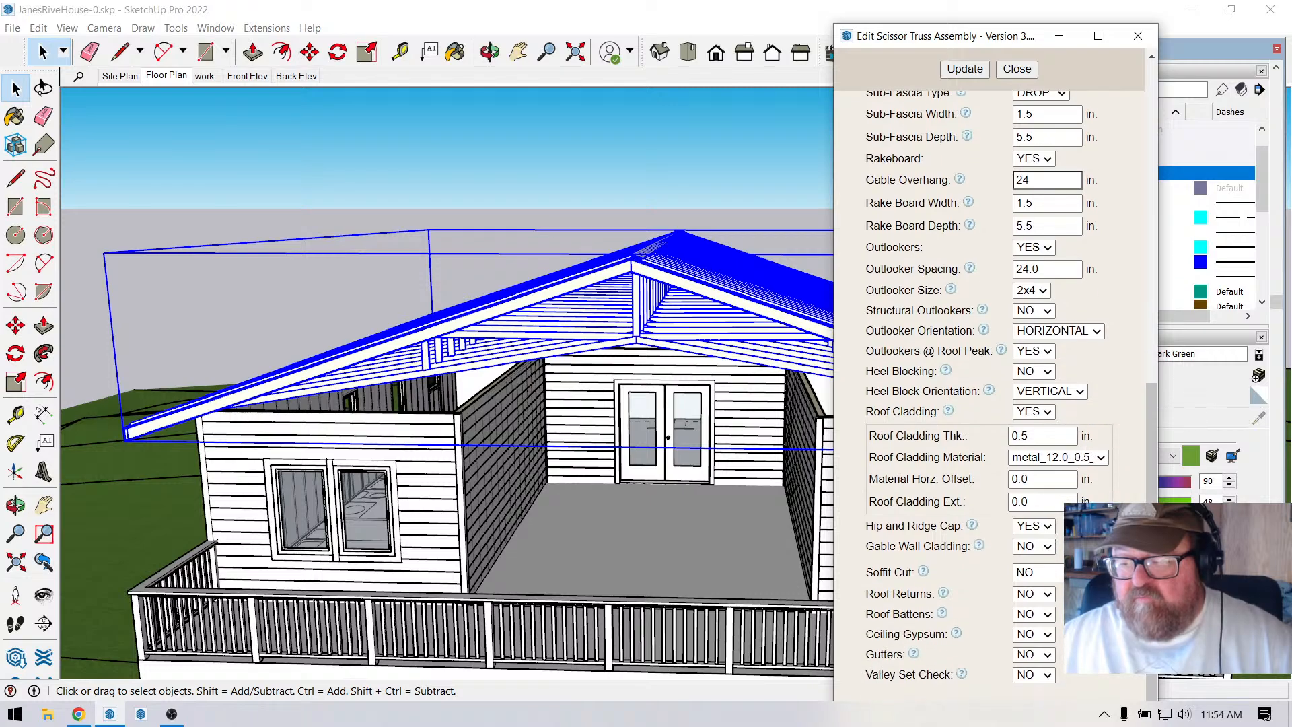
scroll(989, 397, down, 2)
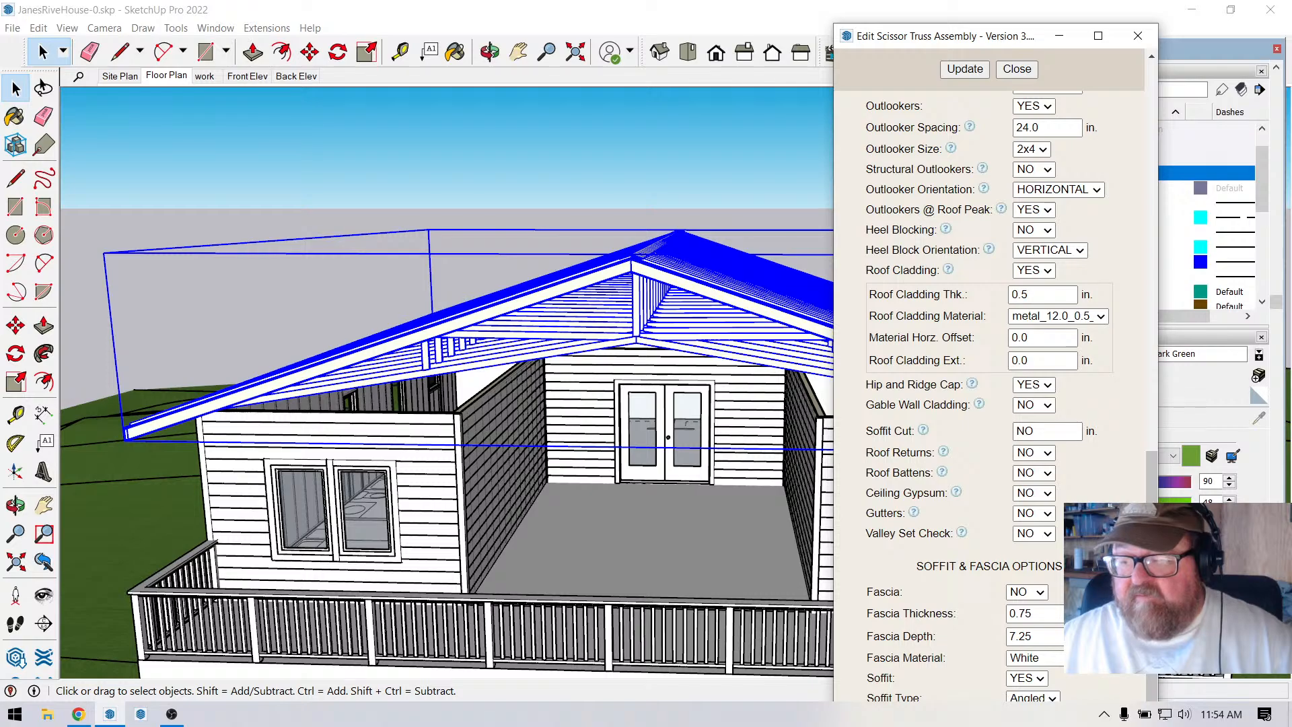
click(1033, 404)
click(1029, 421)
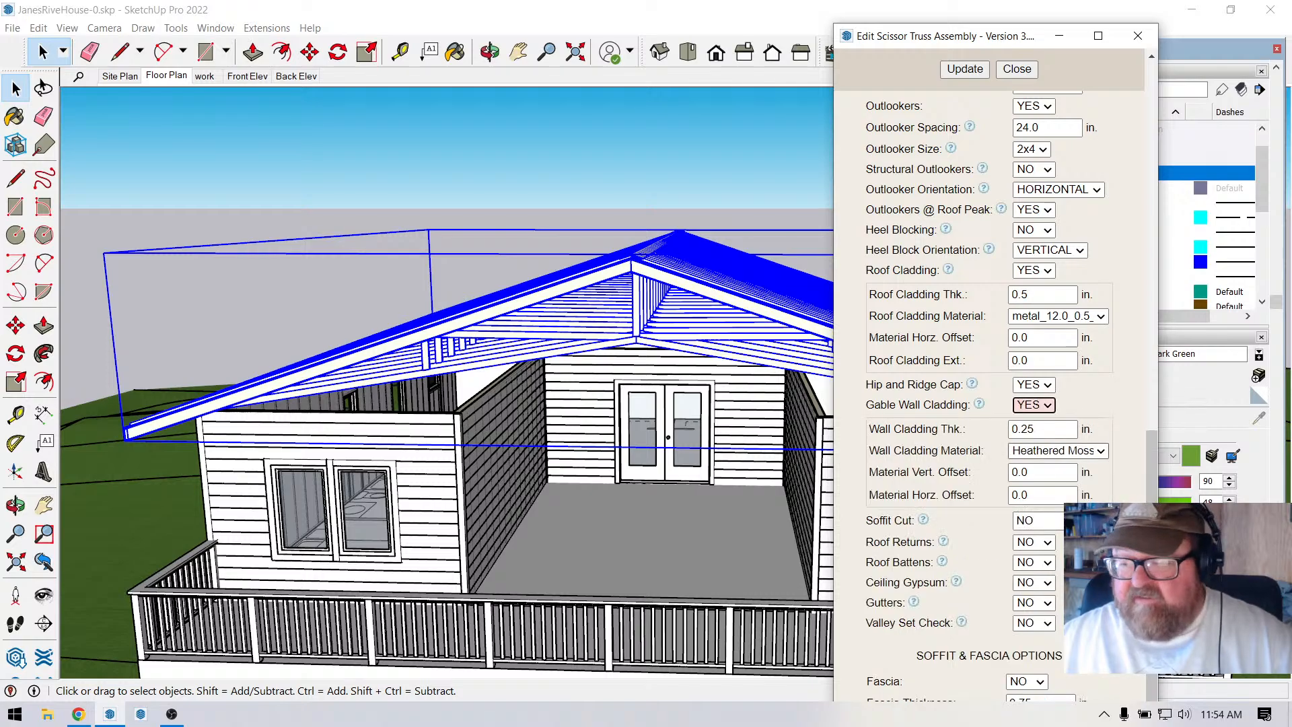
click(1058, 451)
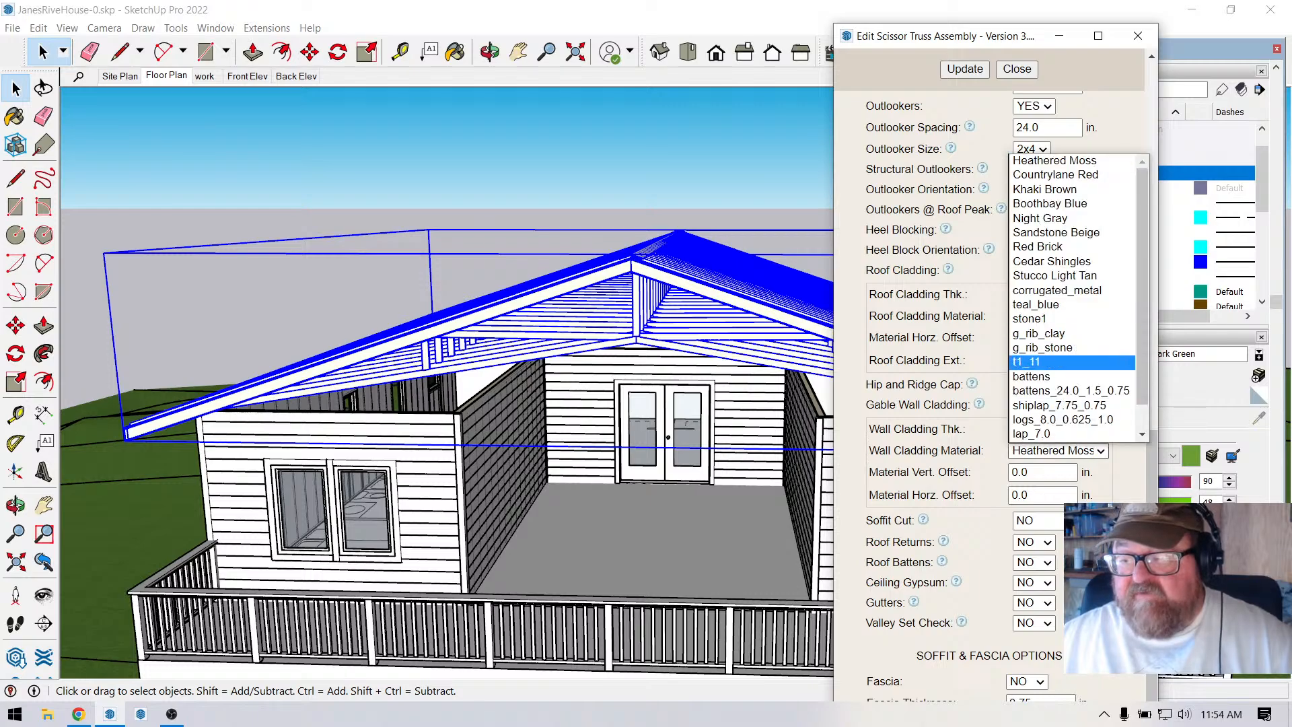
click(1070, 391)
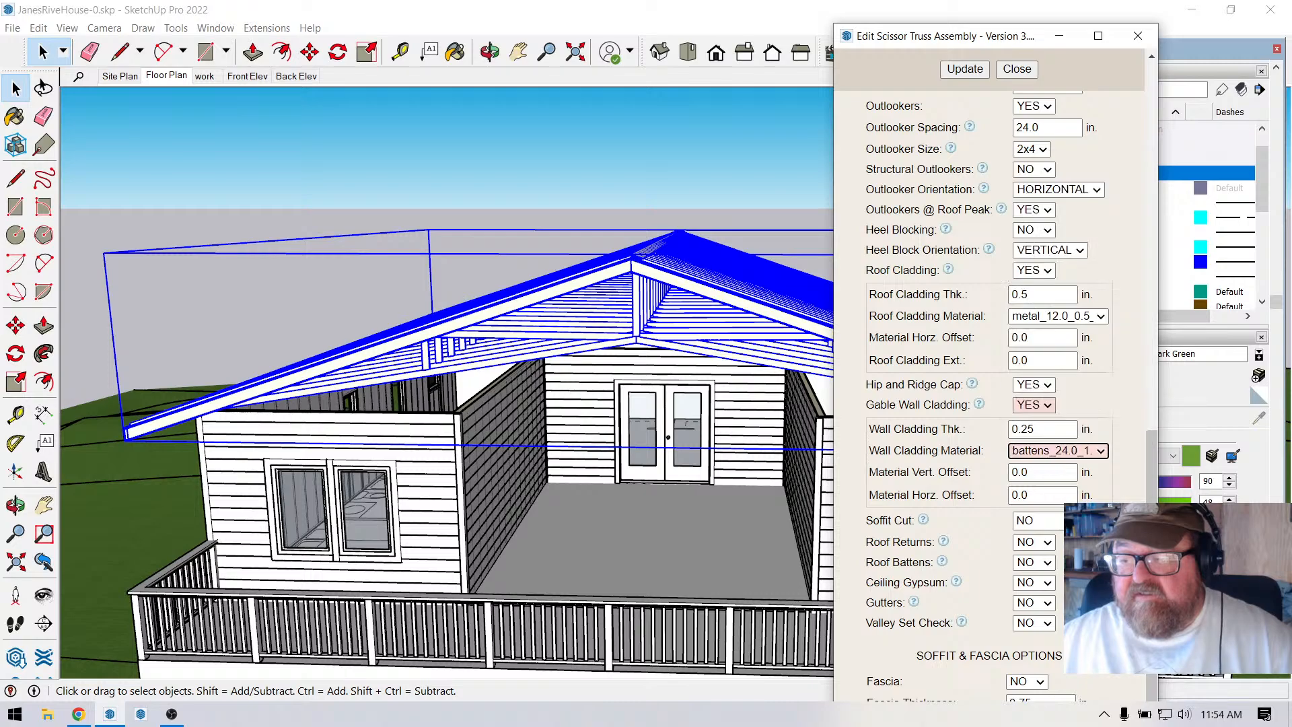
click(965, 69)
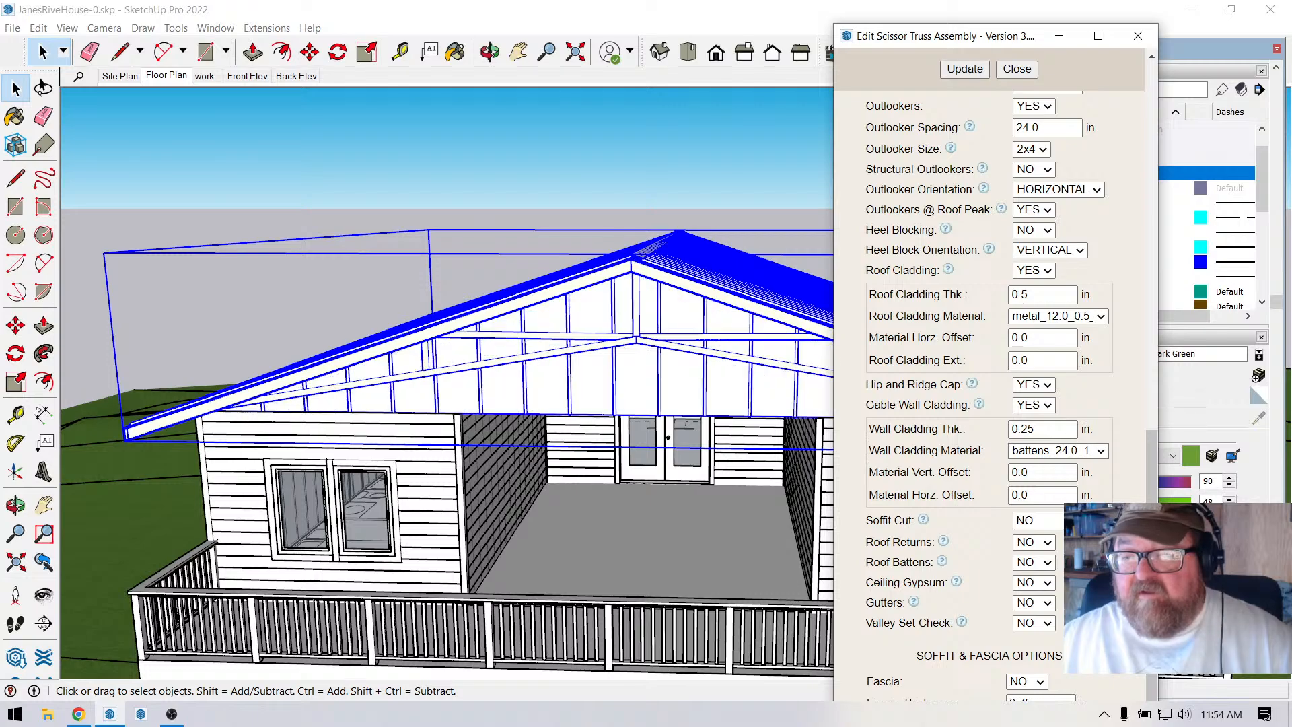
click(1016, 70)
Reopen the scissor truss assembly settings, turn gable wall cladding off and update the roof.
scroll(438, 334, down, 3)
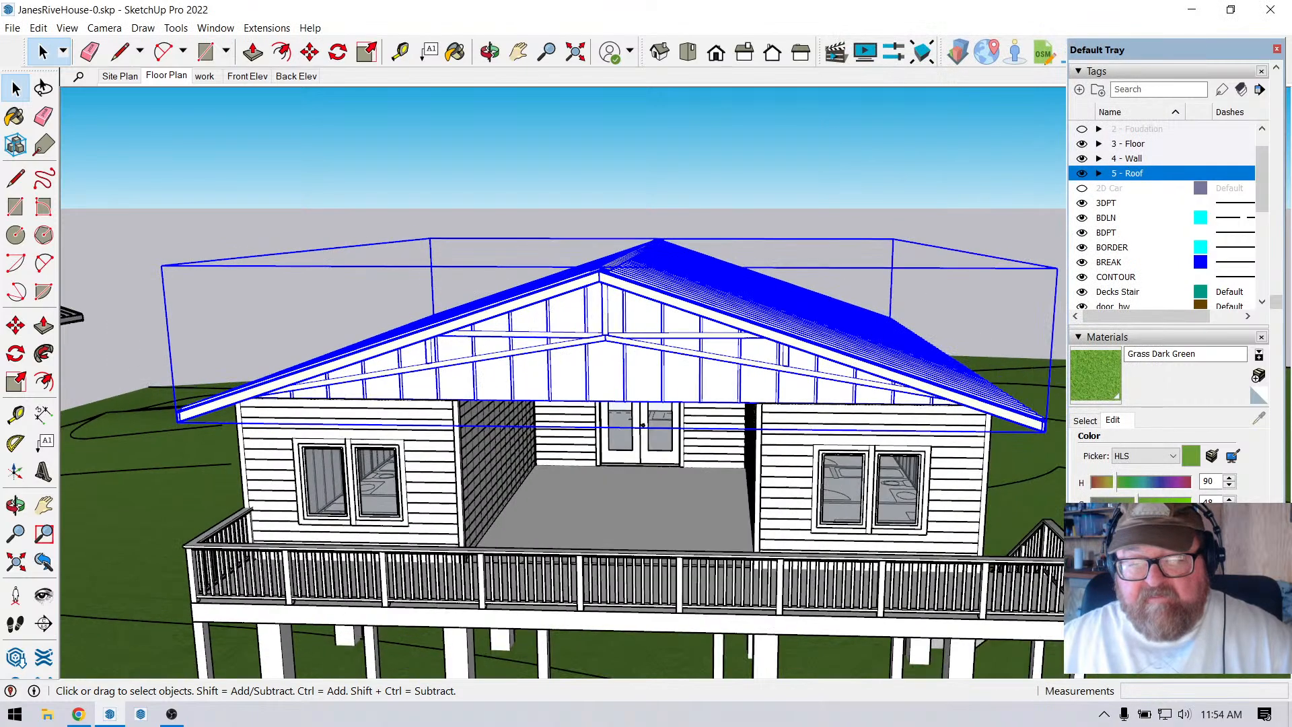
click(489, 52)
drag(606, 417, 774, 440)
scroll(597, 336, up, 3)
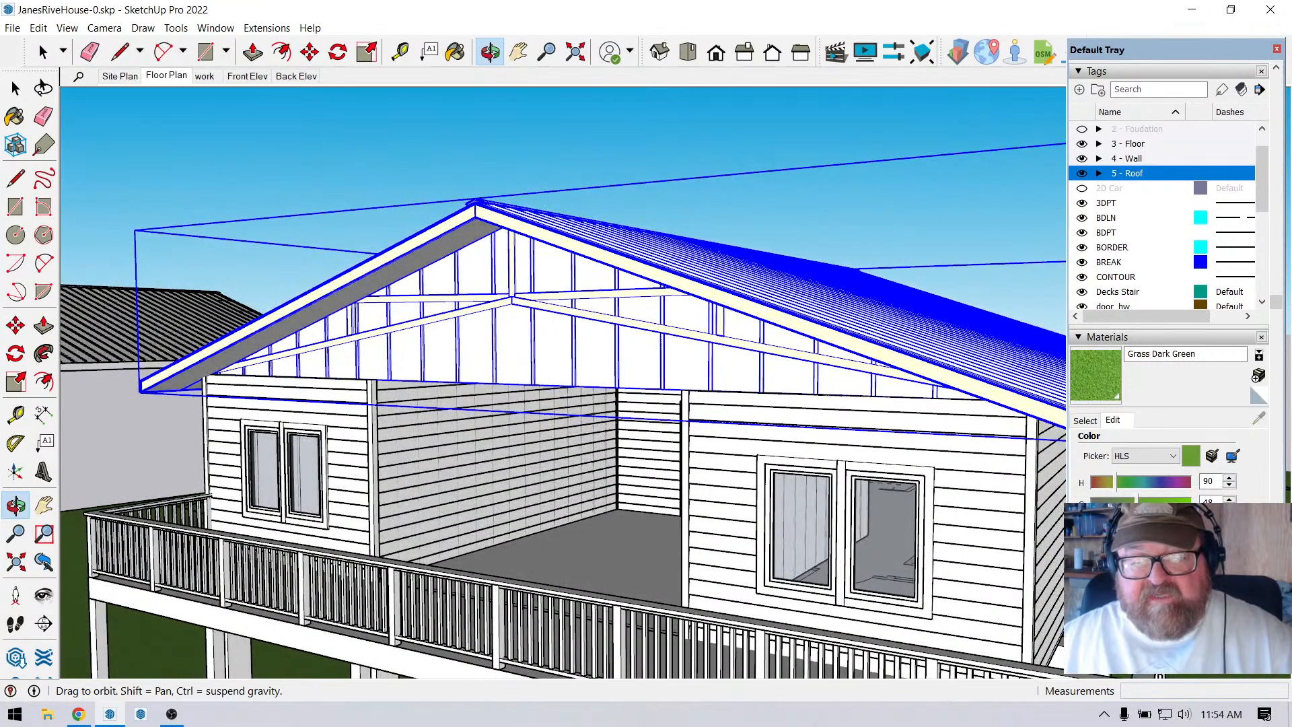
drag(558, 397, 646, 431)
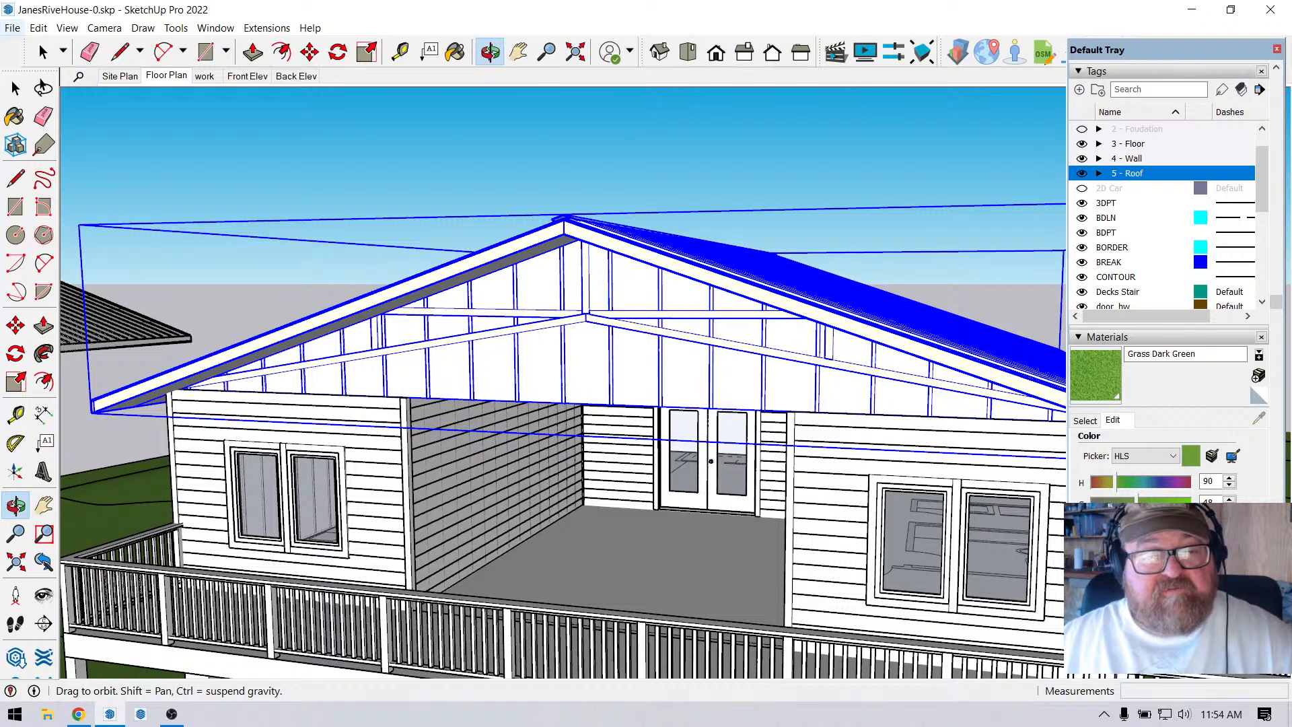
click(42, 52)
right_click(600, 320)
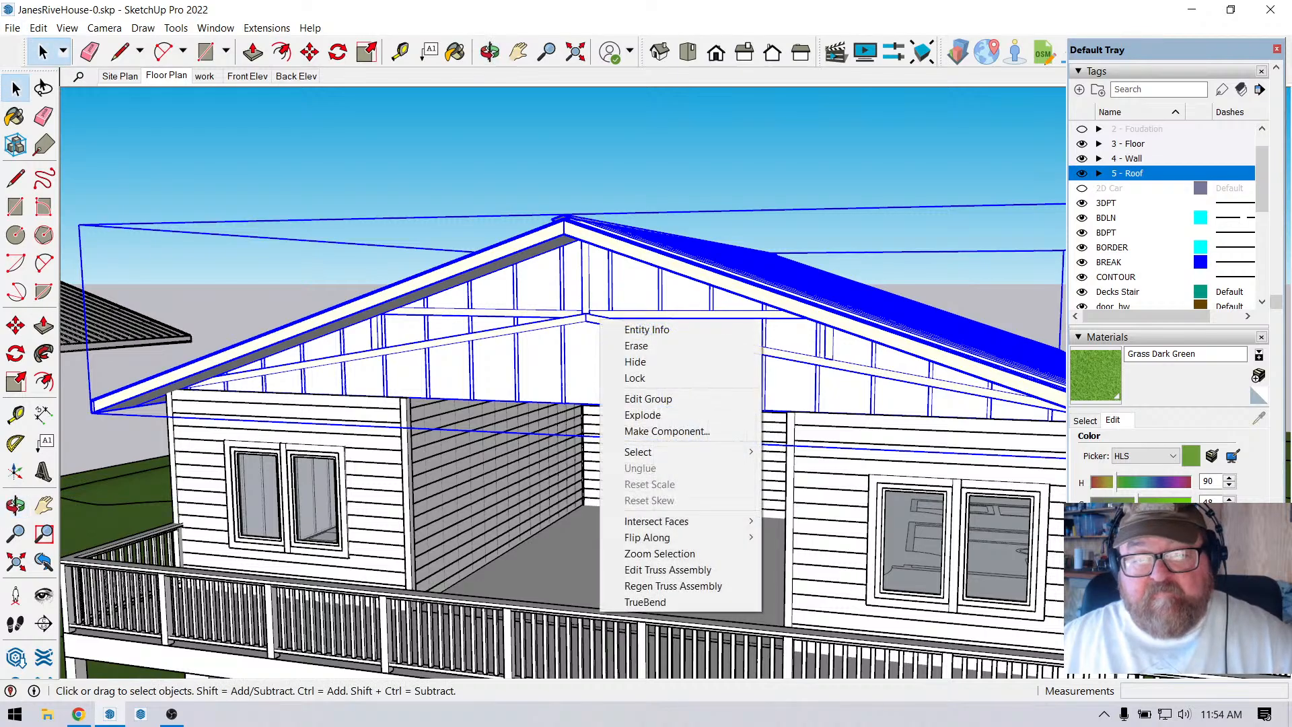
click(666, 569)
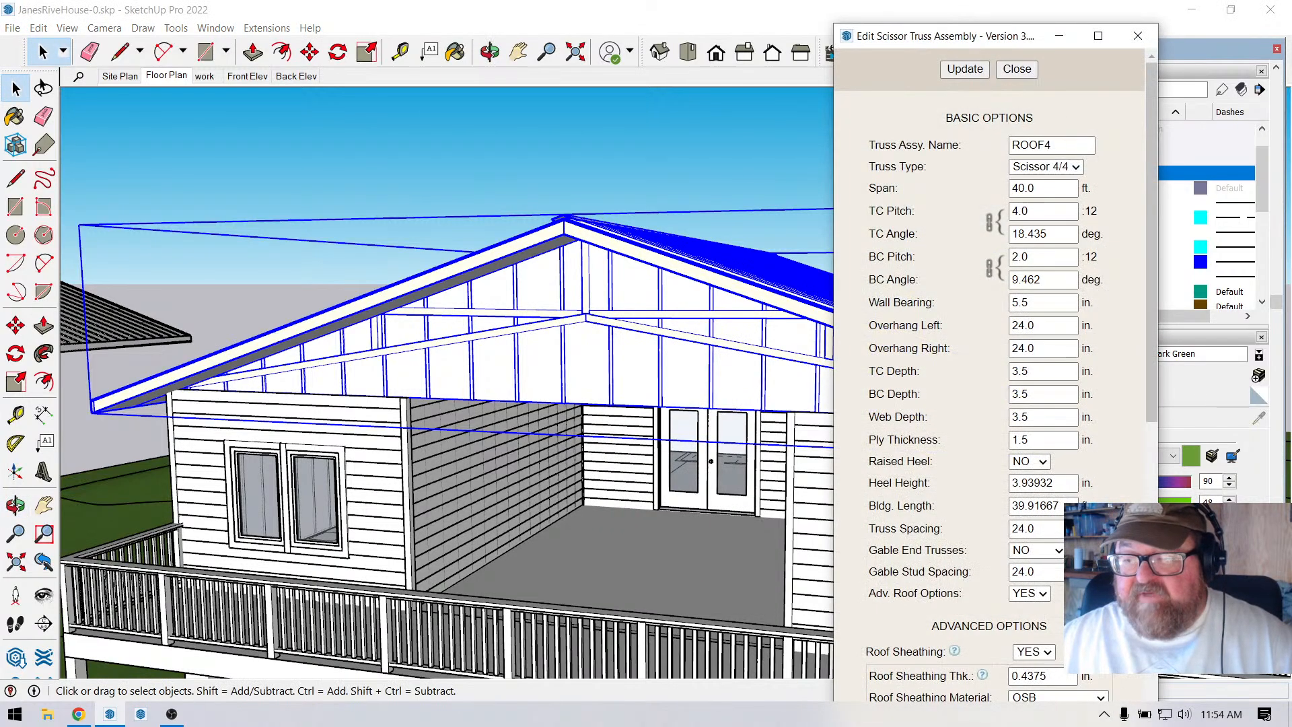
scroll(989, 397, down, 15)
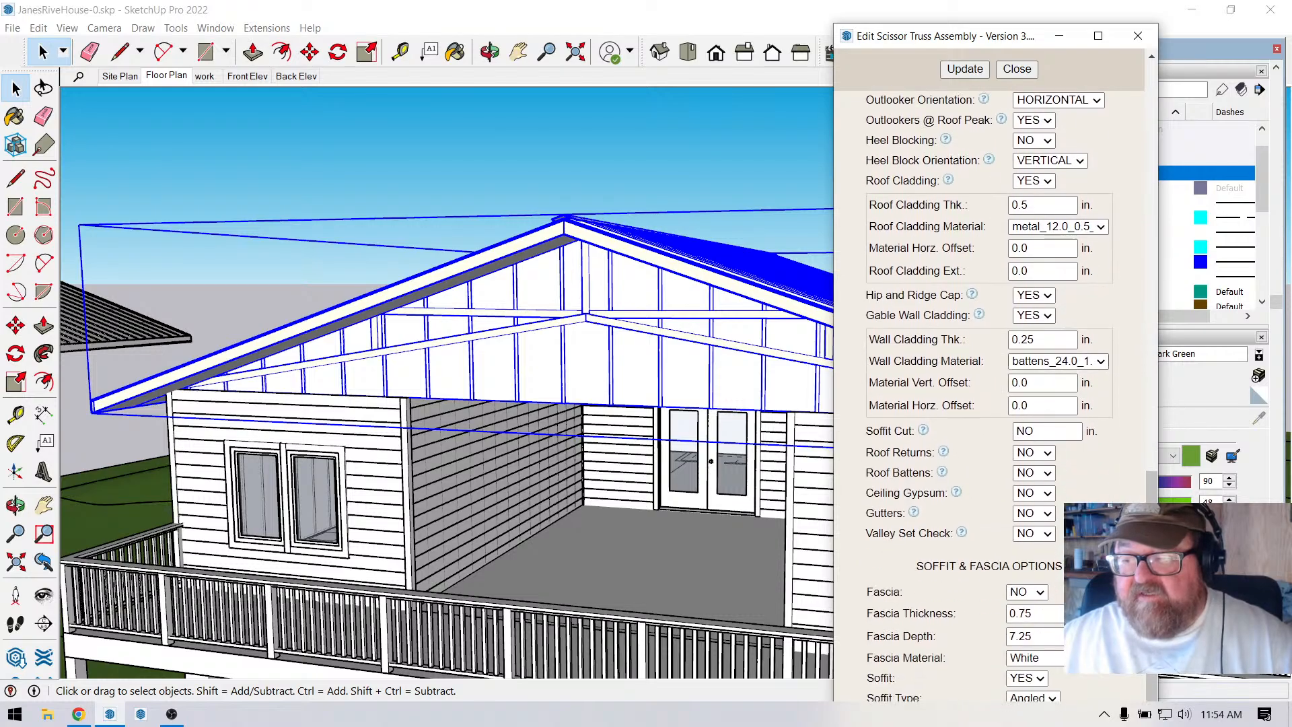
click(1056, 361)
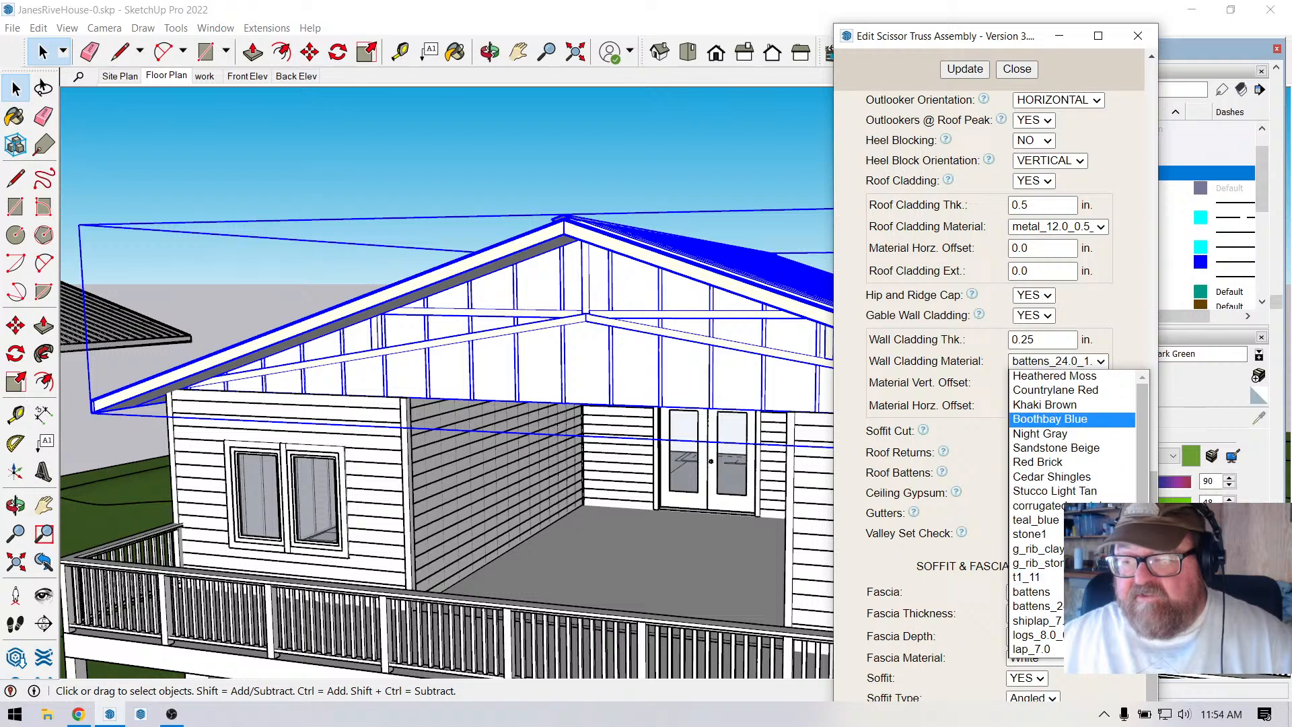
key(Escape)
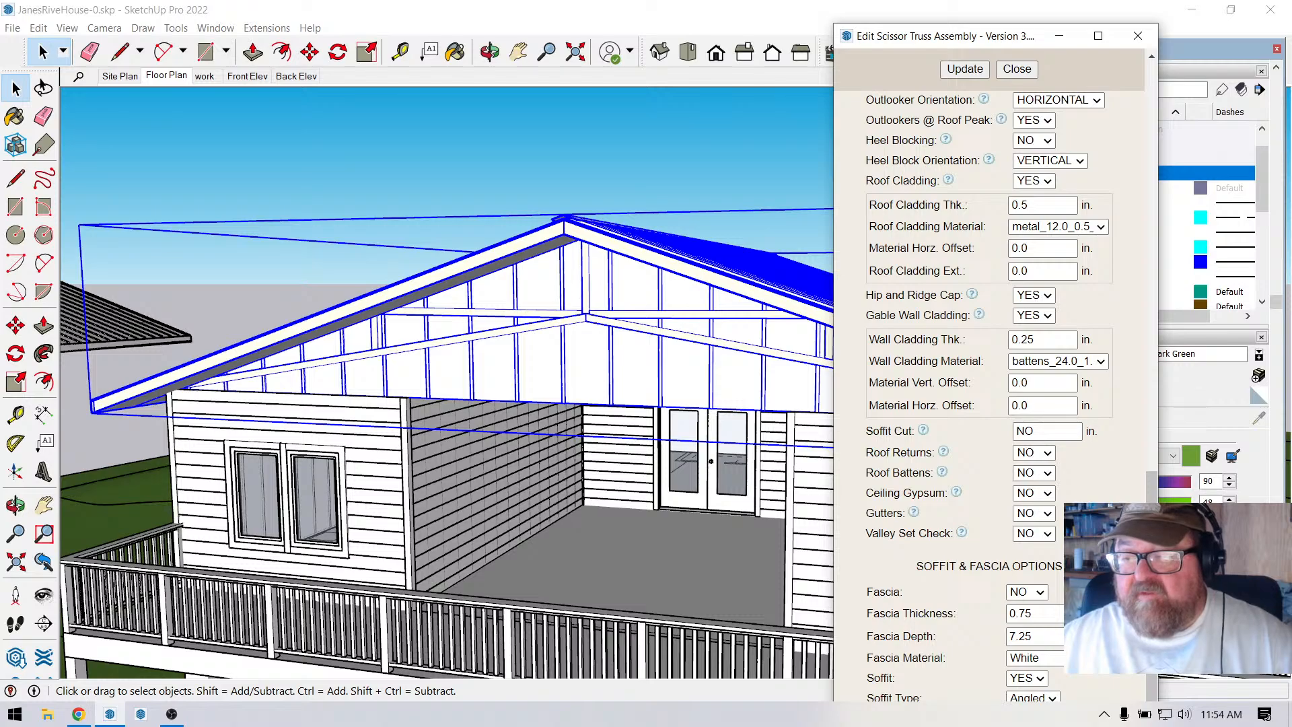
click(1034, 315)
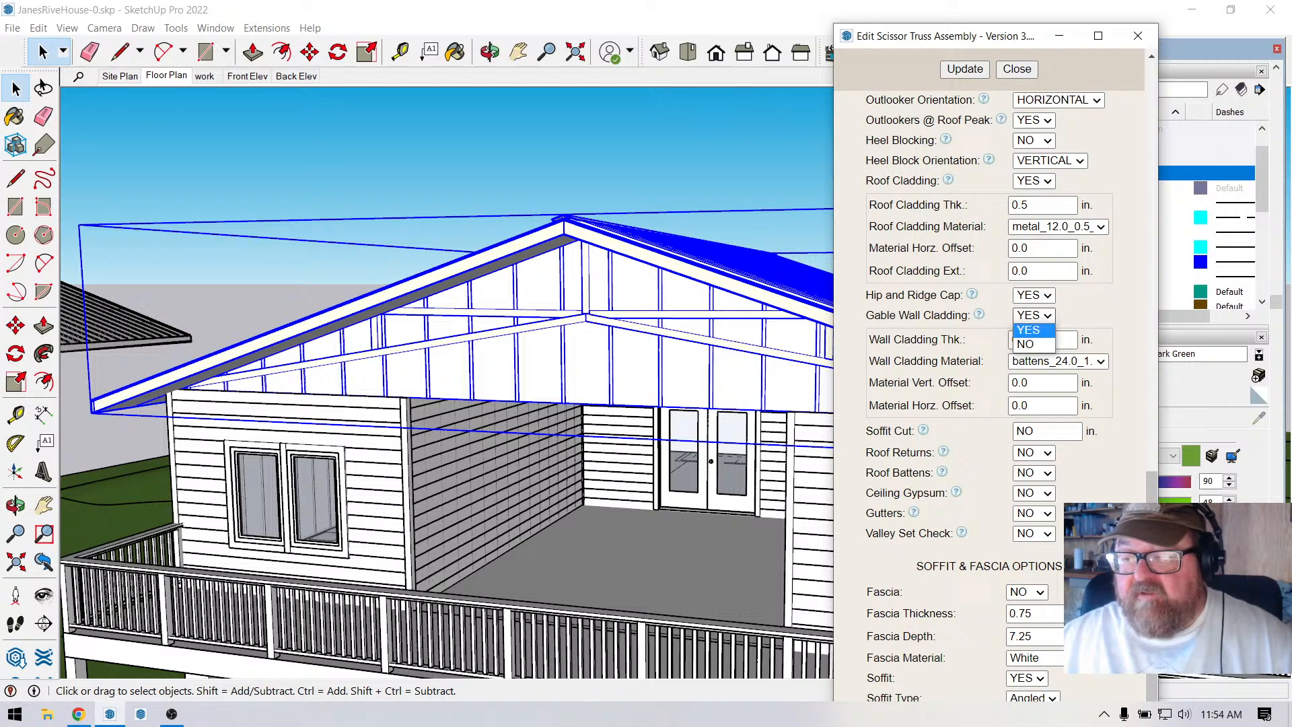
click(1032, 344)
click(964, 69)
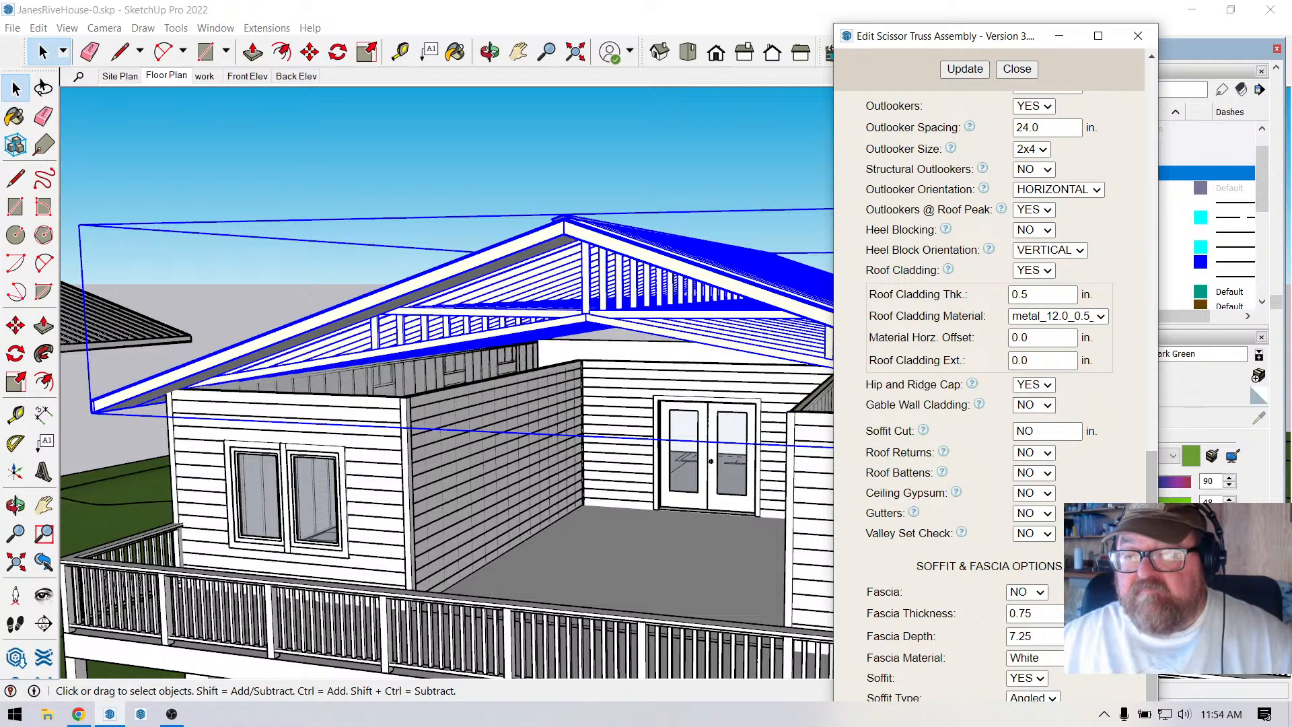
click(1017, 68)
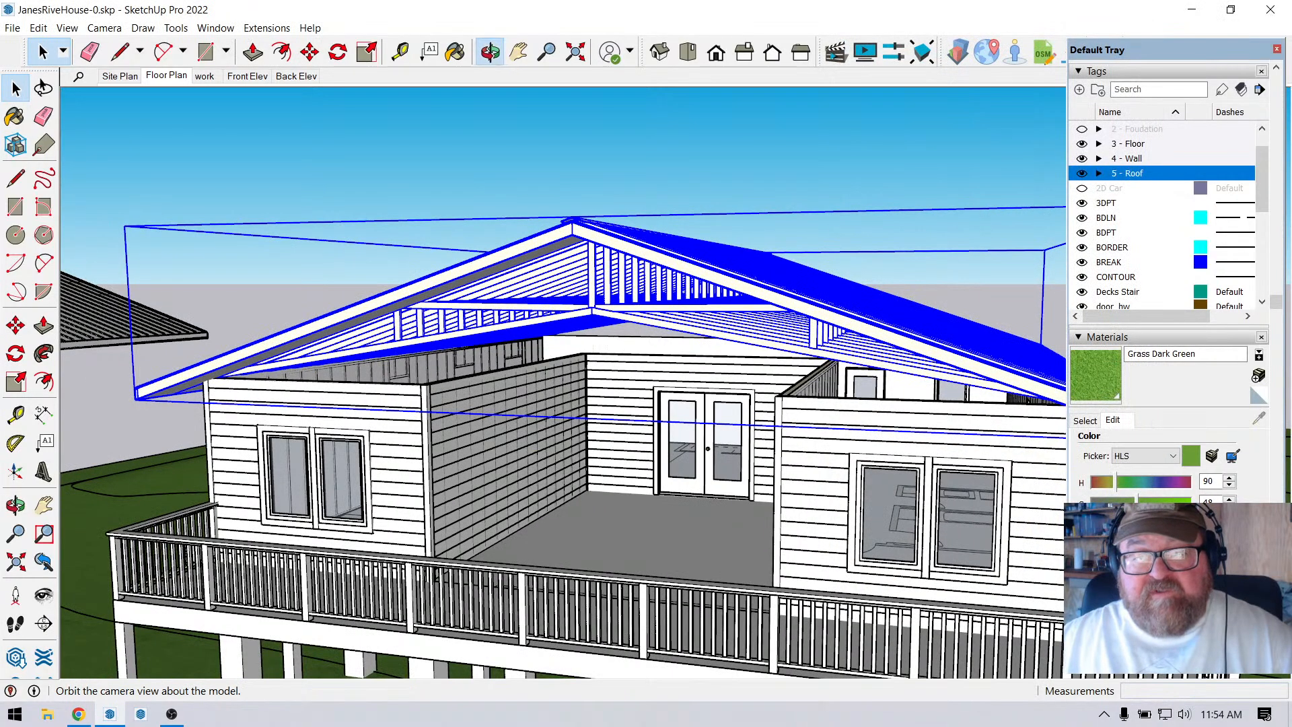
Examine the open gable end and its scissor trusses above the recessed deck, and deselect the roof.
click(489, 52)
drag(410, 357, 460, 418)
scroll(444, 410, up, 4)
scroll(444, 410, up, 3)
scroll(452, 417, down, 3)
scroll(447, 431, down, 6)
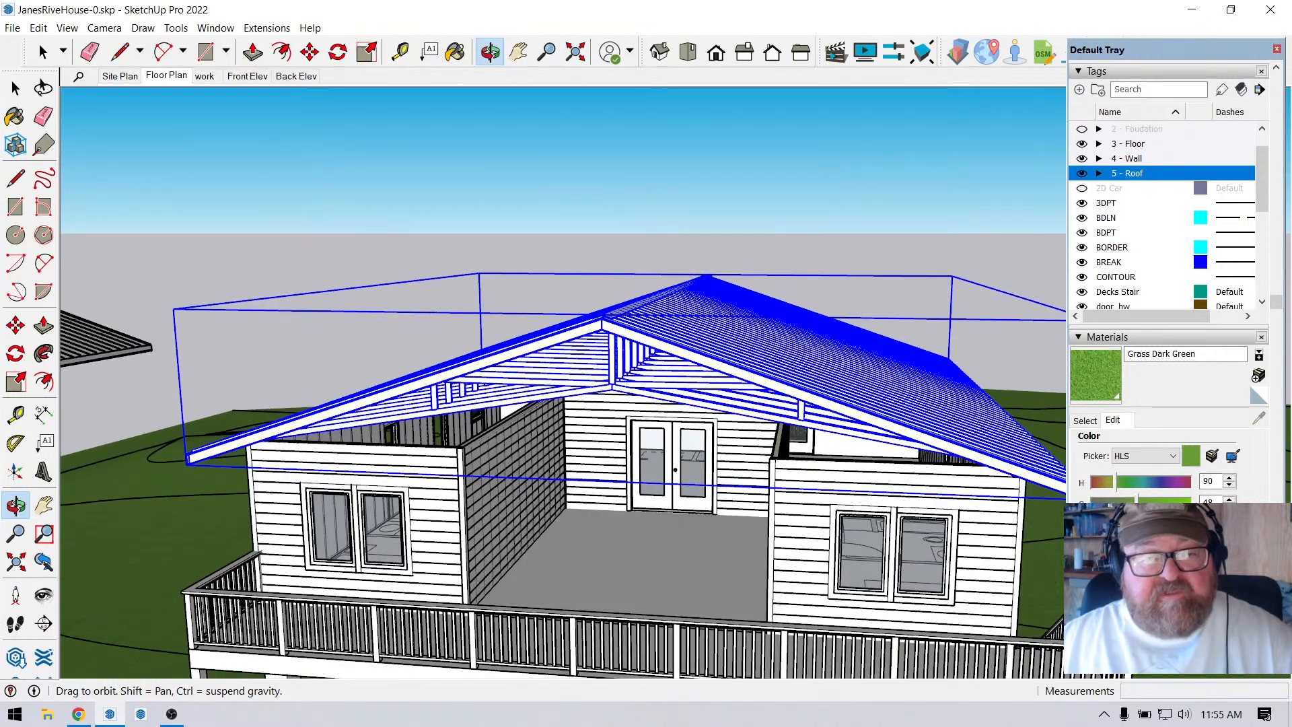
click(43, 52)
click(195, 158)
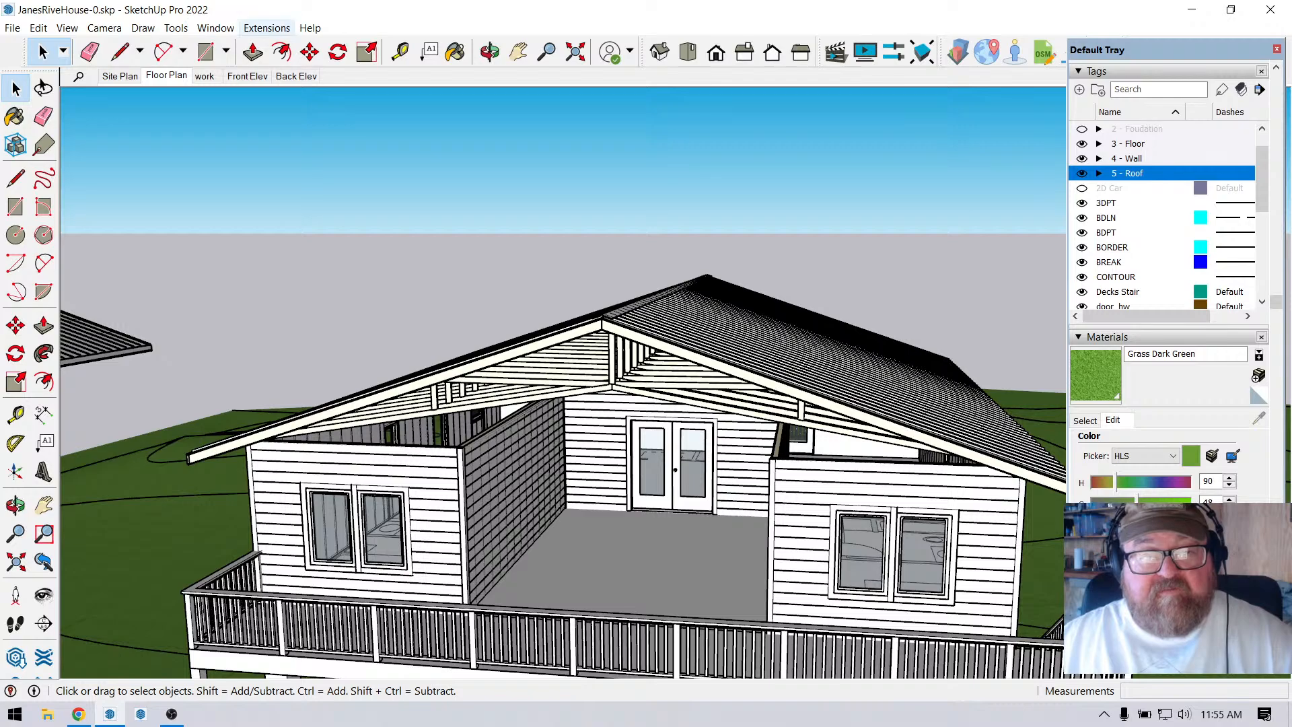
Review the gable wall types offered by Medeek Wall and dismiss the selection without choosing one.
click(267, 27)
mouse_move(302, 180)
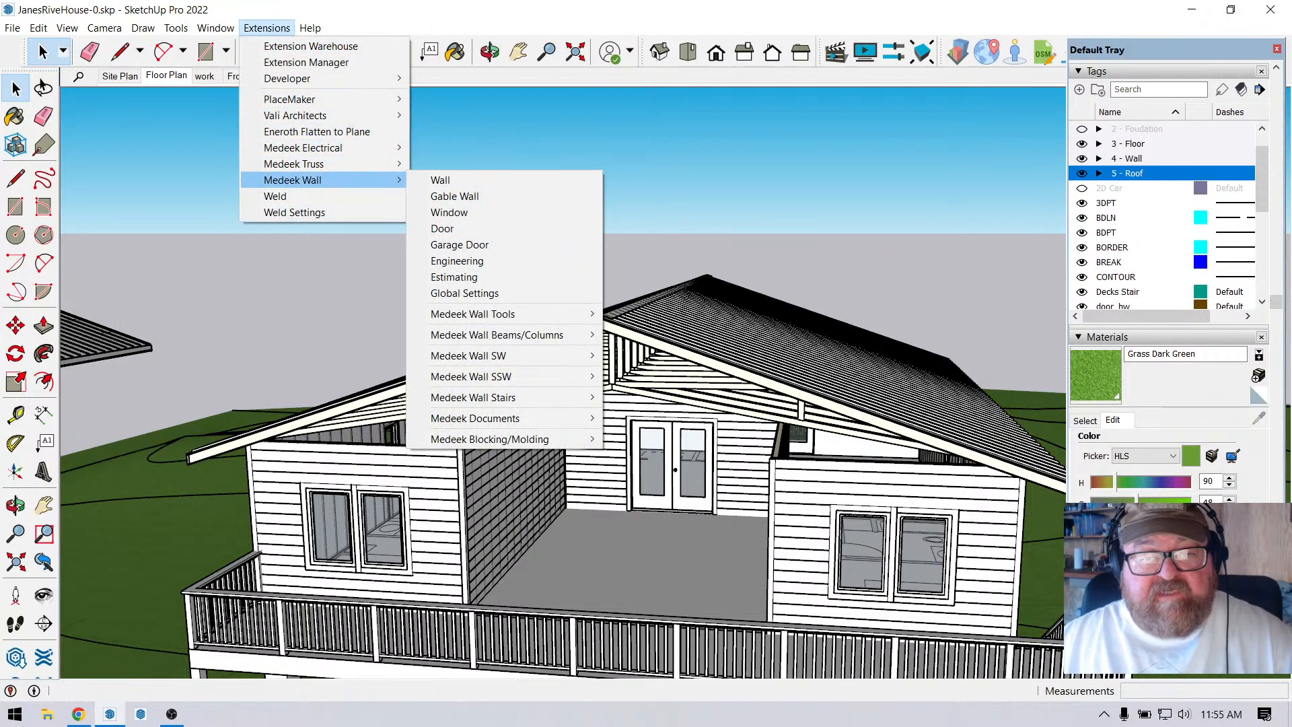
click(455, 195)
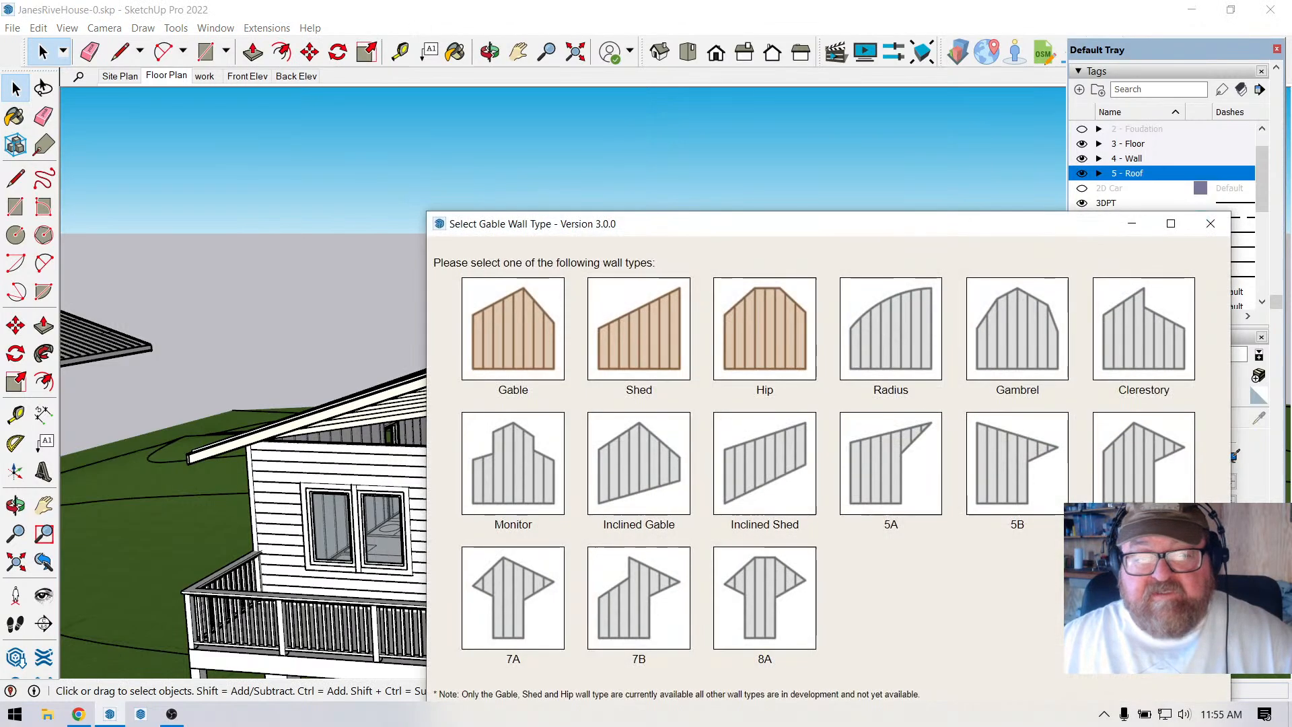
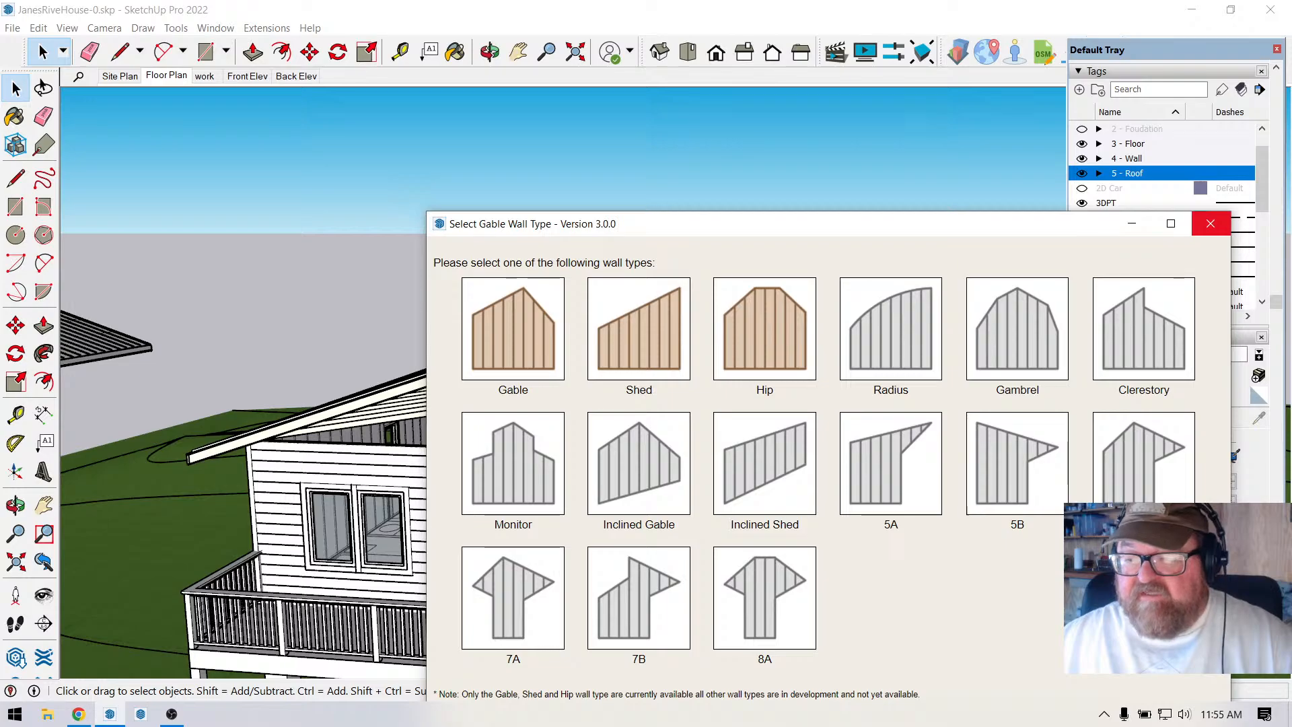
click(1210, 223)
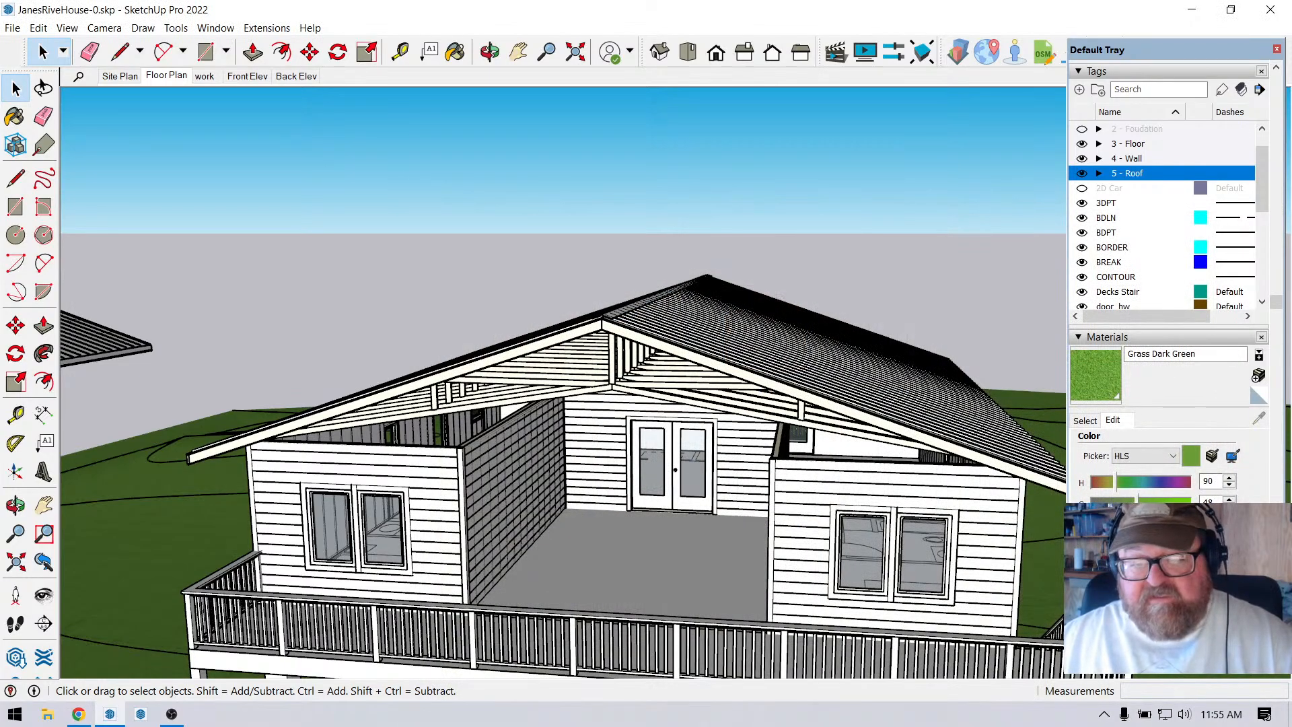
Measure the vertical gap from the front corner of the recessed deck's left side wall up to the truss bottom chord.
scroll(471, 430, up, 6)
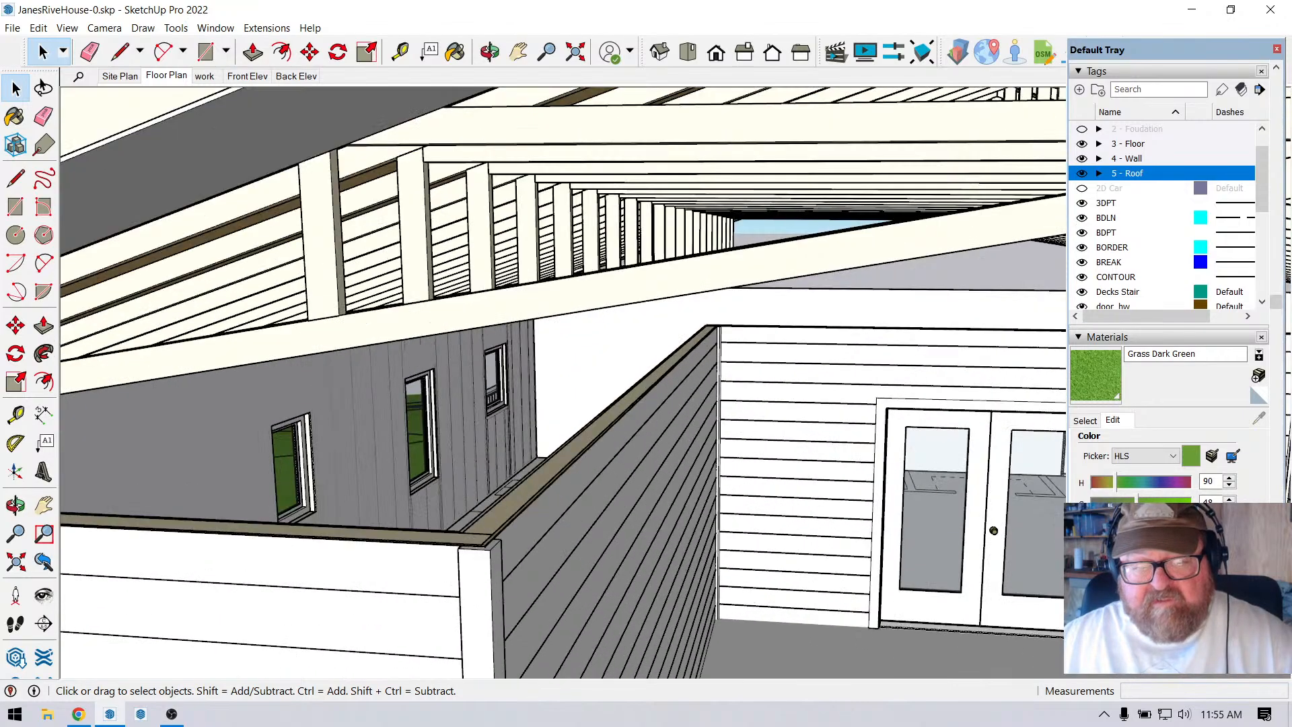
click(120, 52)
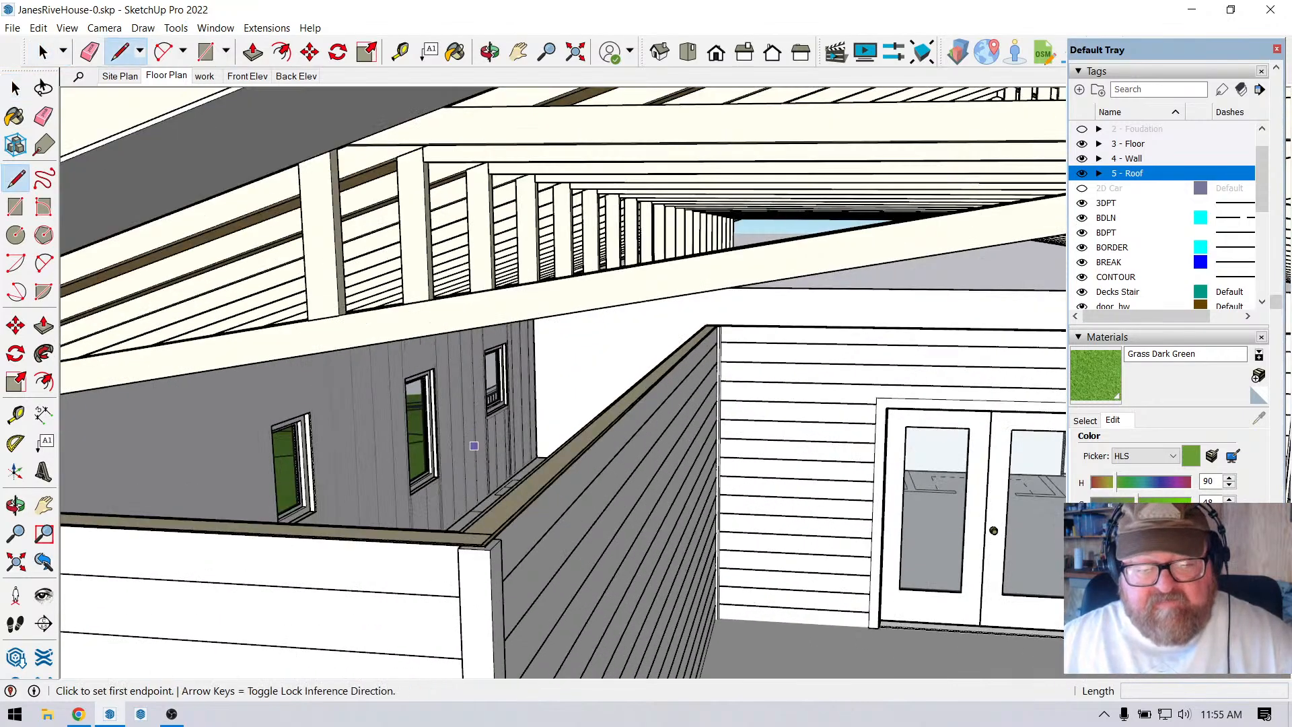
click(492, 534)
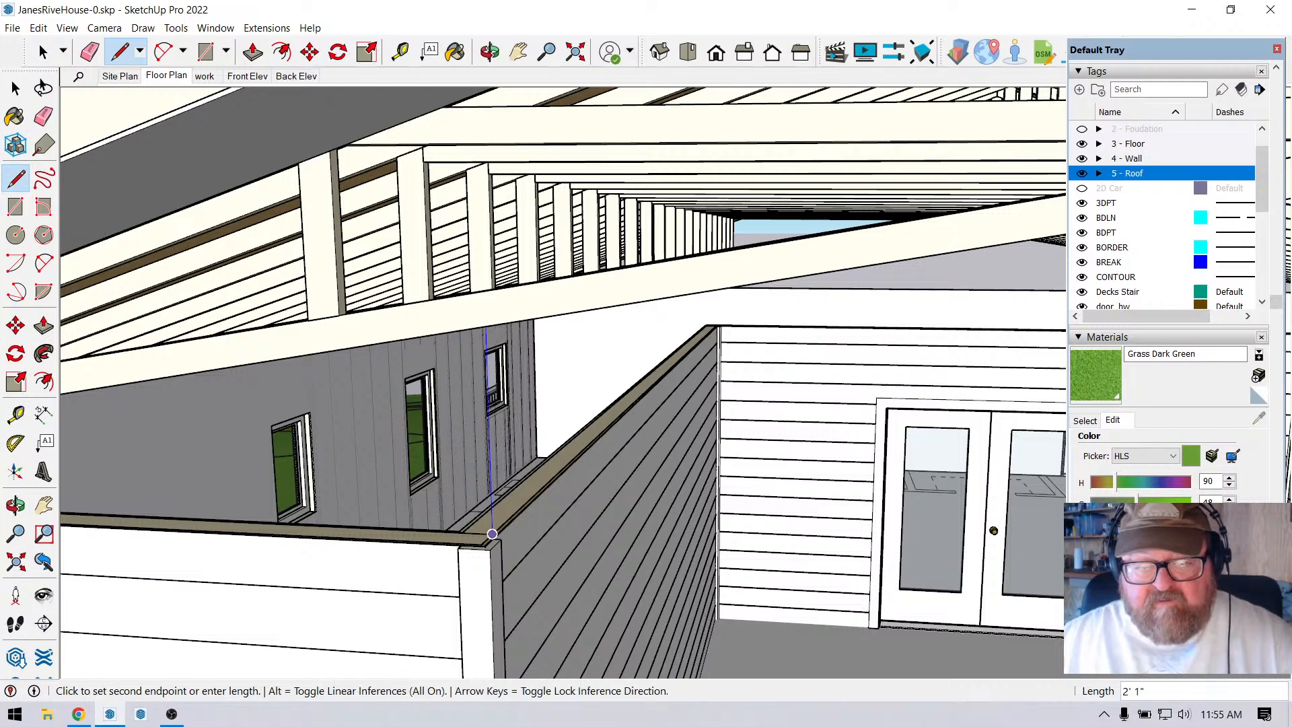
key(Up)
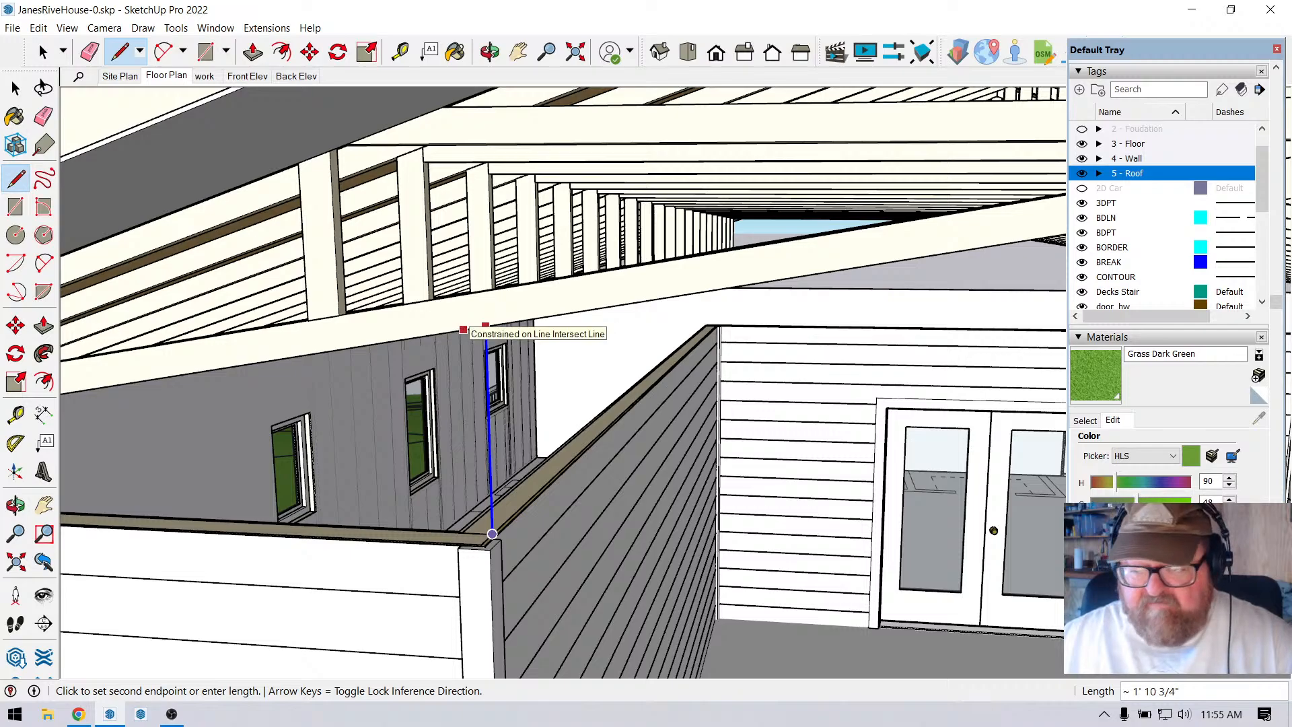
key(Escape)
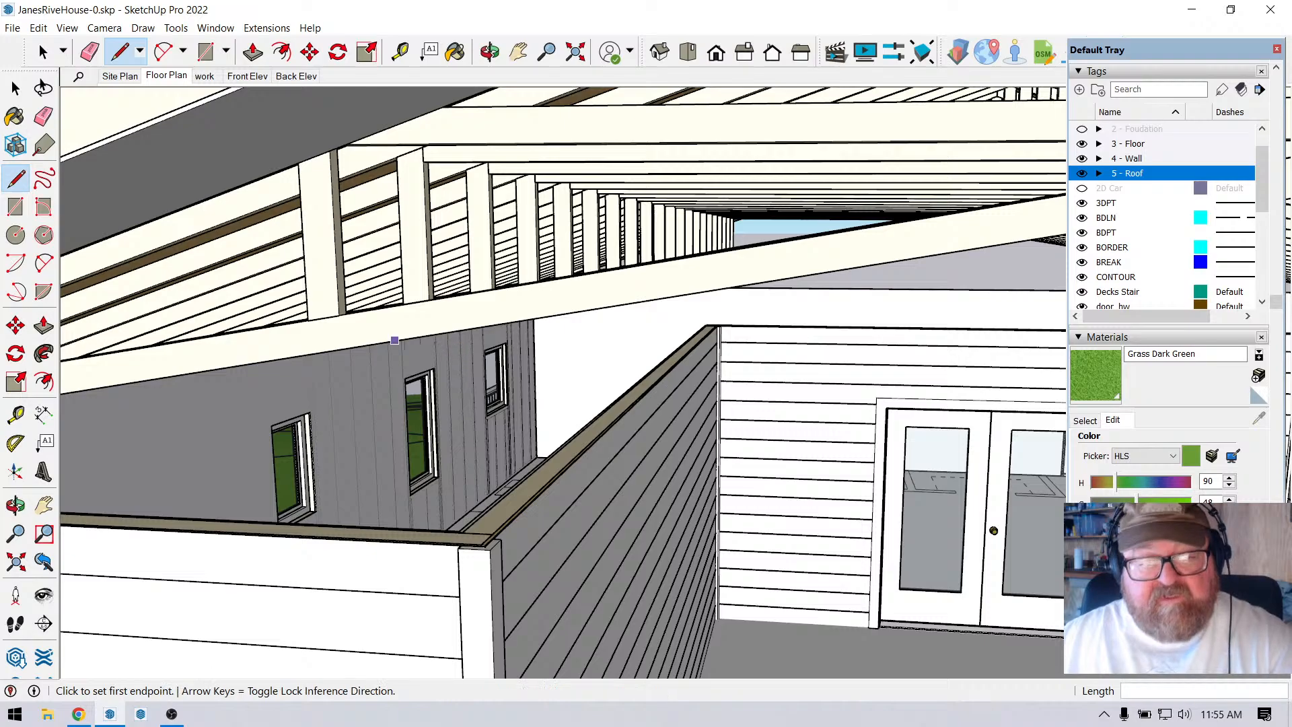
Edit the wall assembly of the recessed deck's left side wall and set its height to 122 in.
click(42, 52)
click(526, 496)
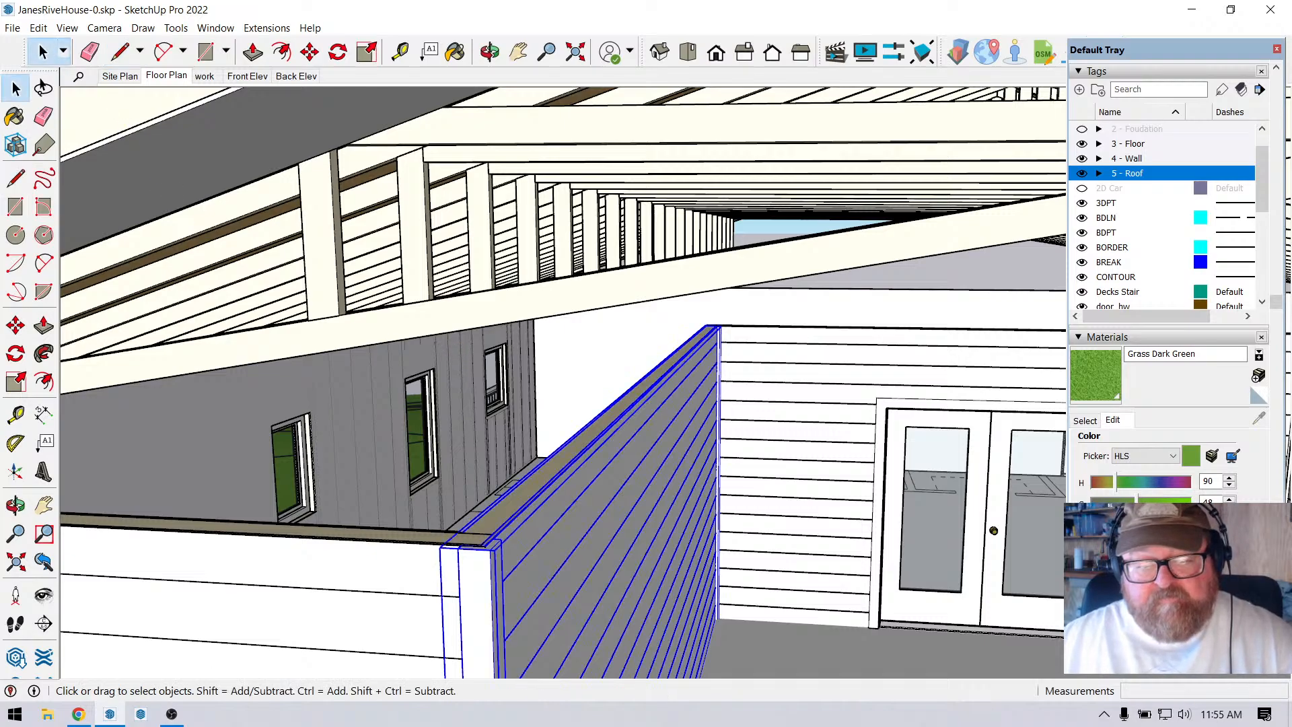
right_click(526, 497)
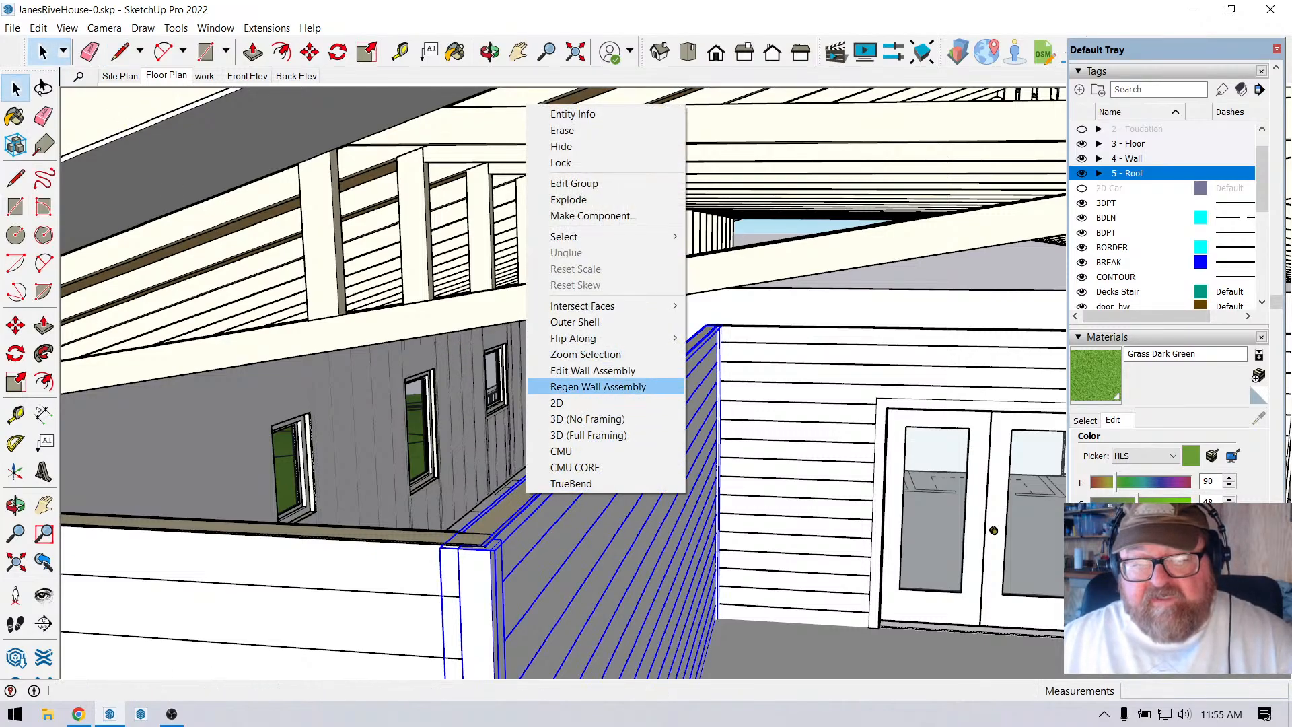
click(592, 370)
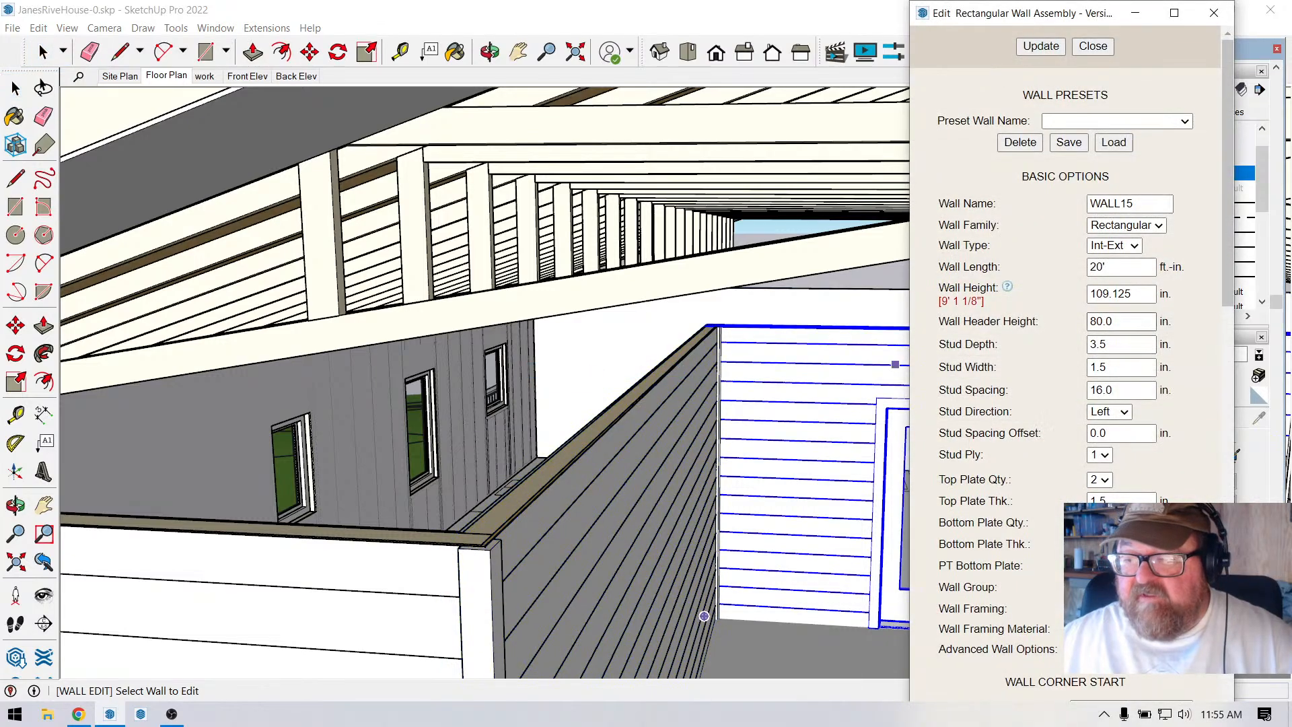
click(1113, 294)
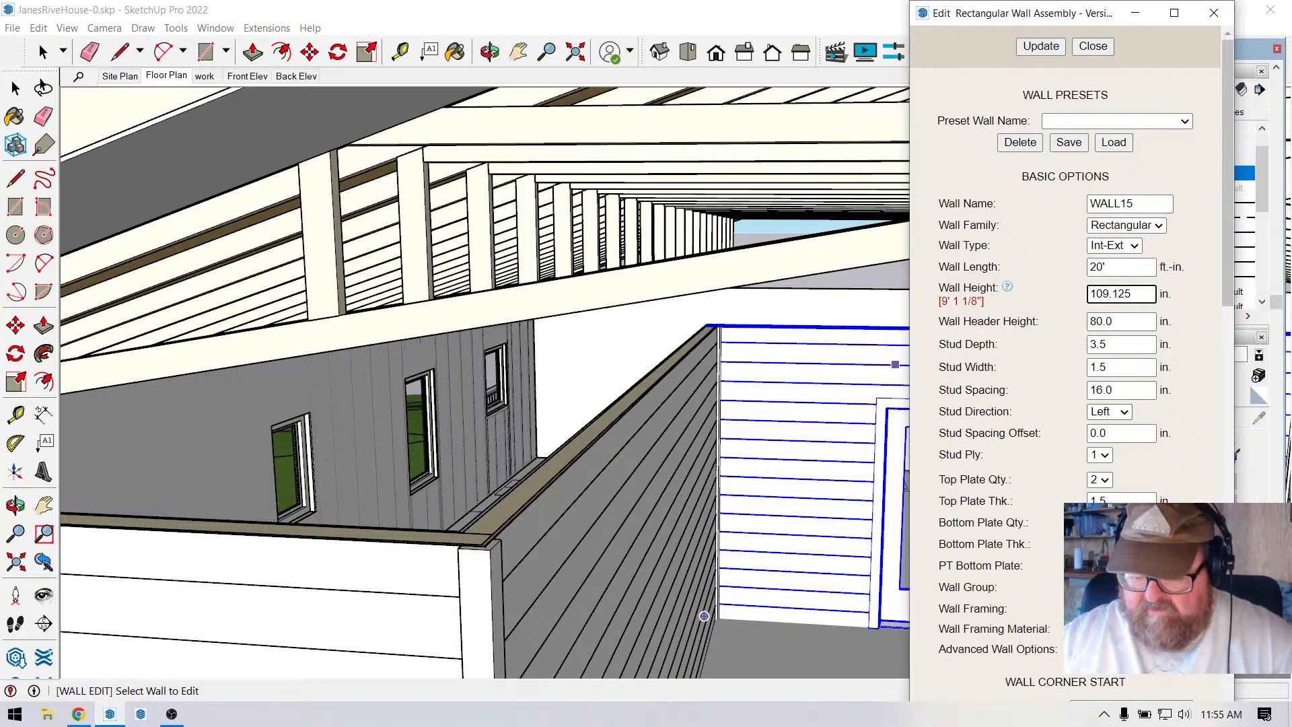
key(BackSpace)
key(BackSpace)
text(21)
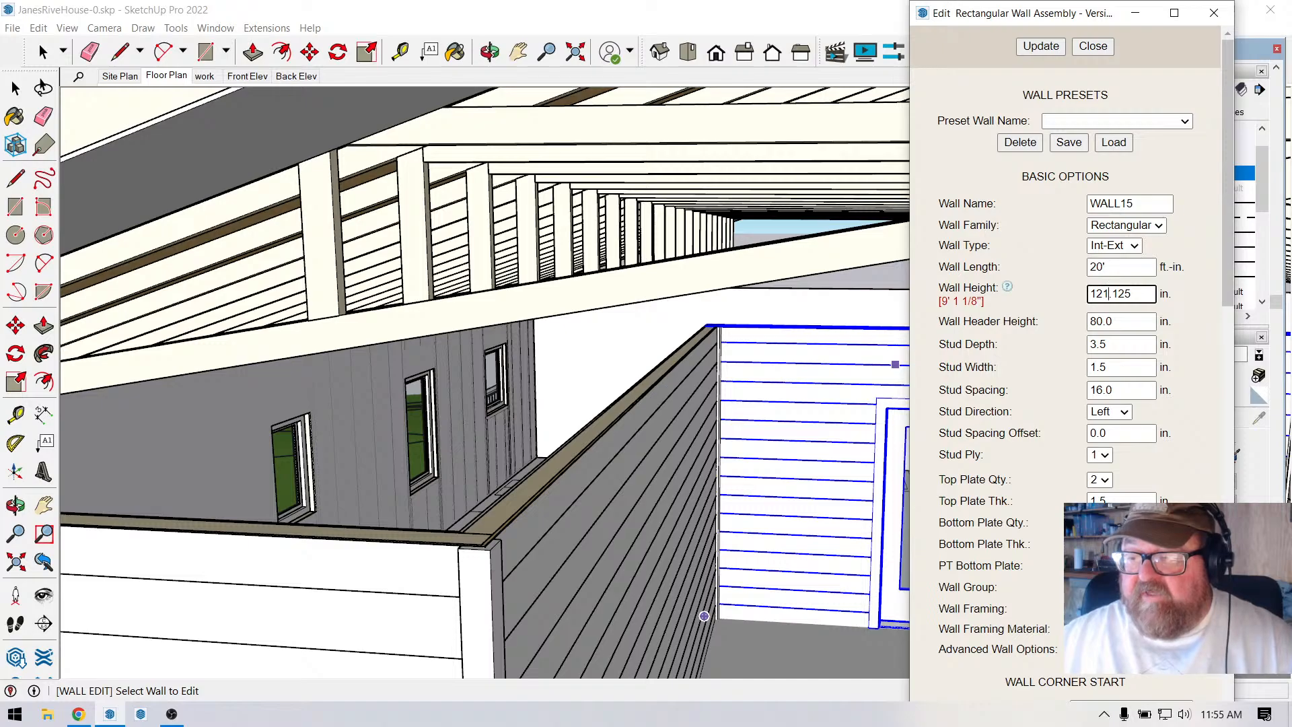
drag(1132, 294, 1102, 294)
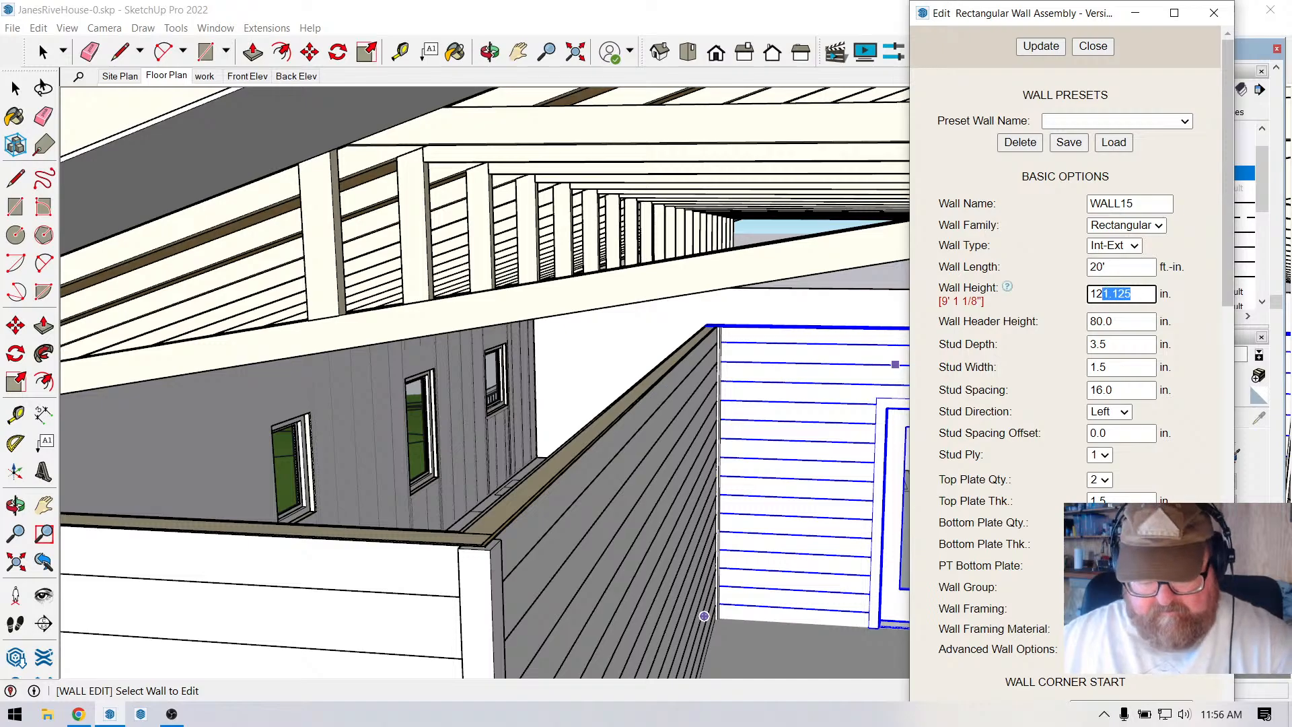
text(22)
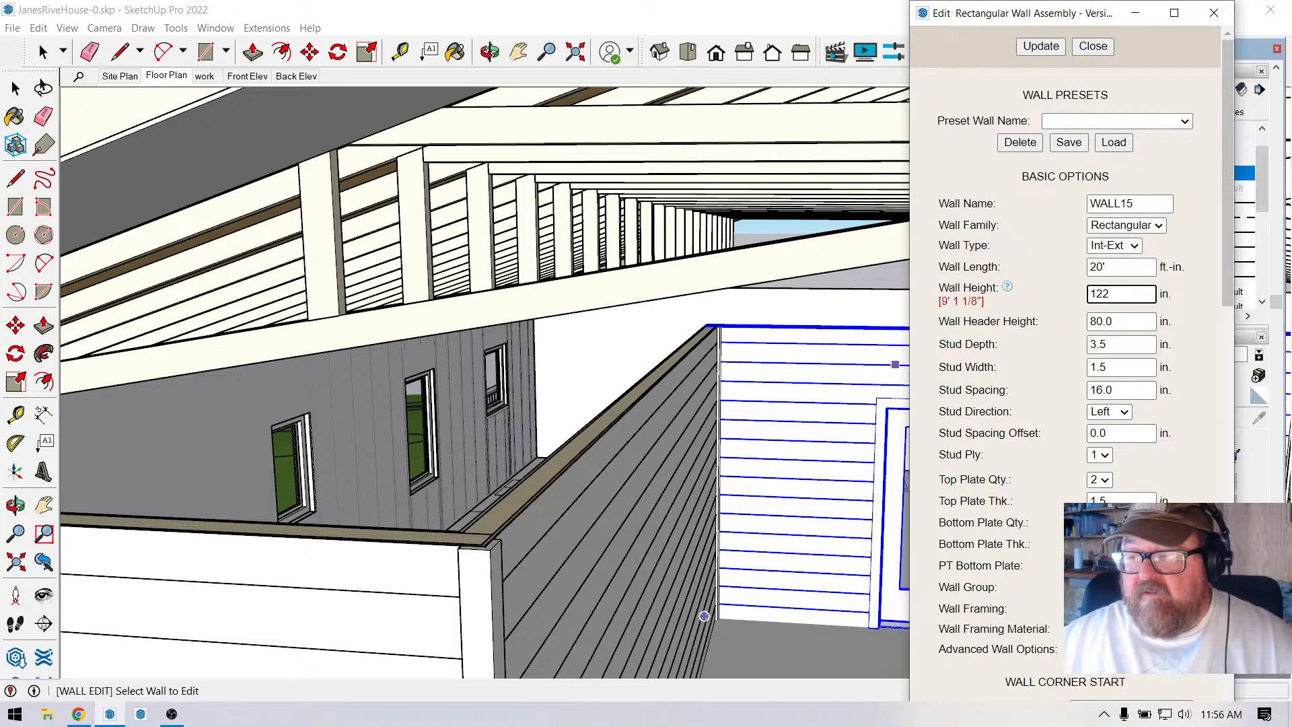
key(Return)
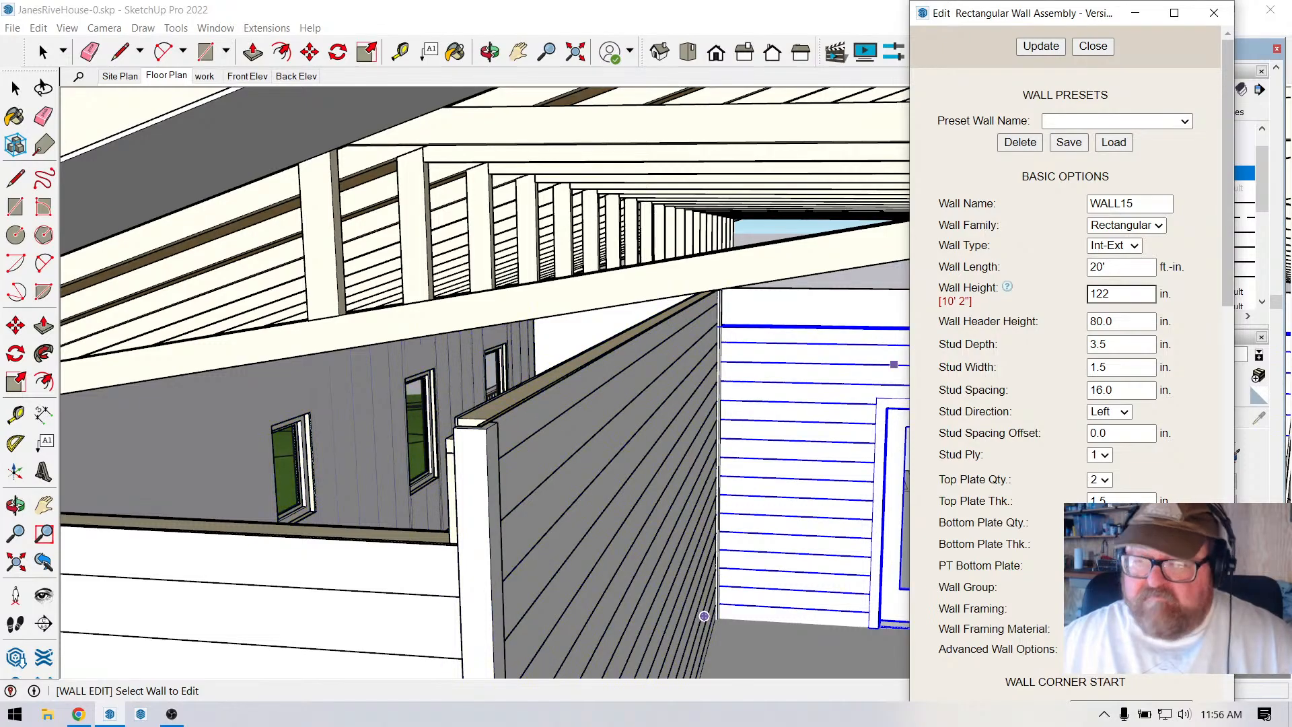
Measure the remaining vertical gap between the raised side wall's top plate and the truss bottom chord.
key(t)
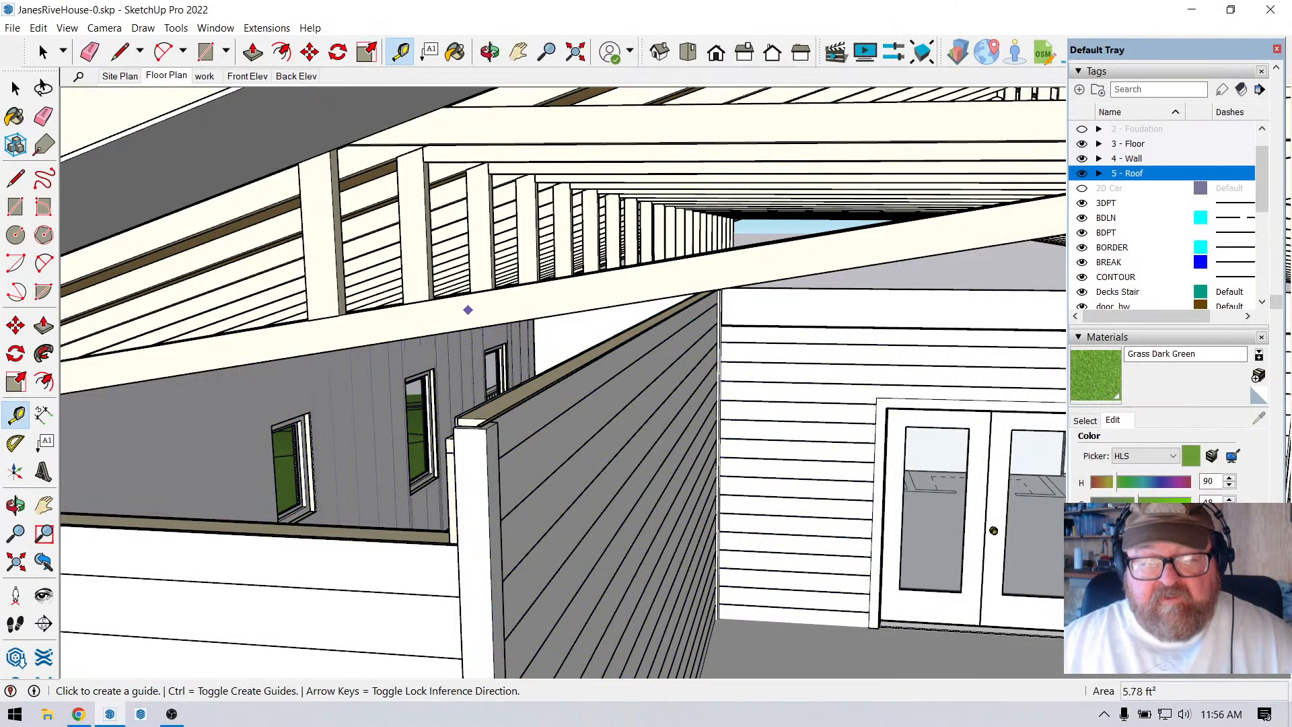
scroll(467, 310, up, 2)
scroll(483, 377, down, 1)
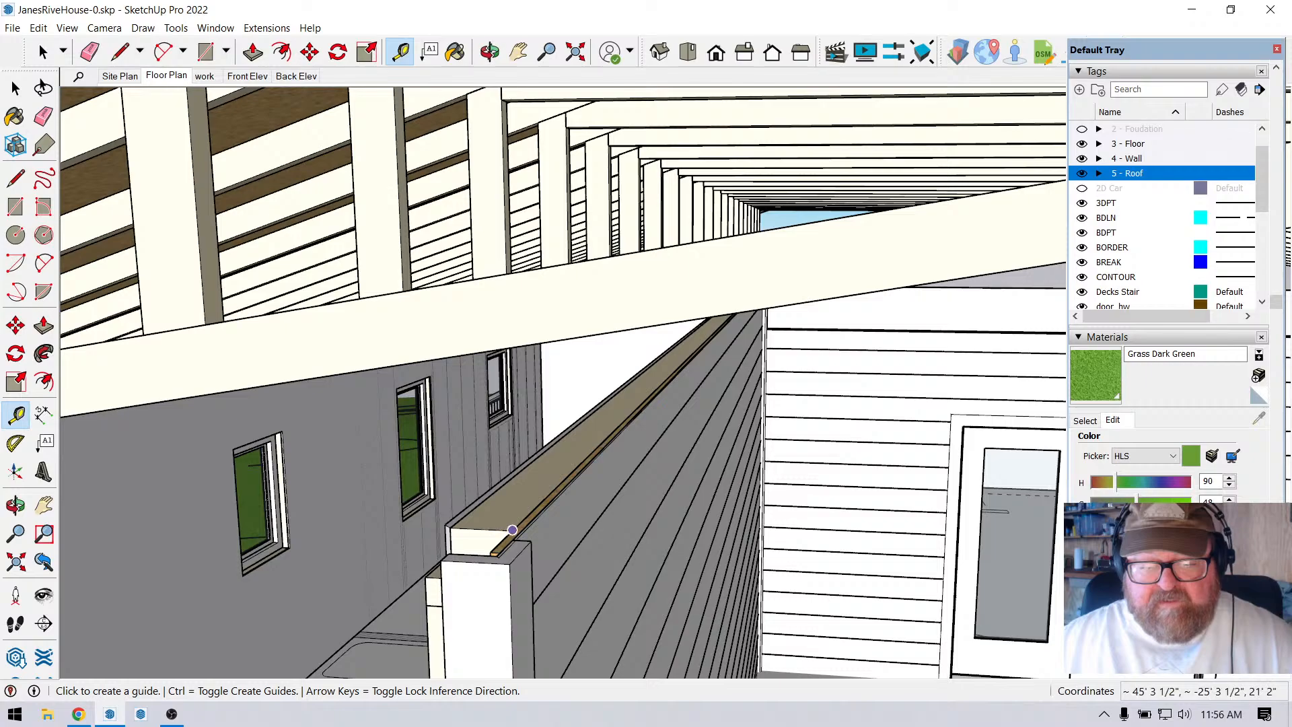
click(512, 530)
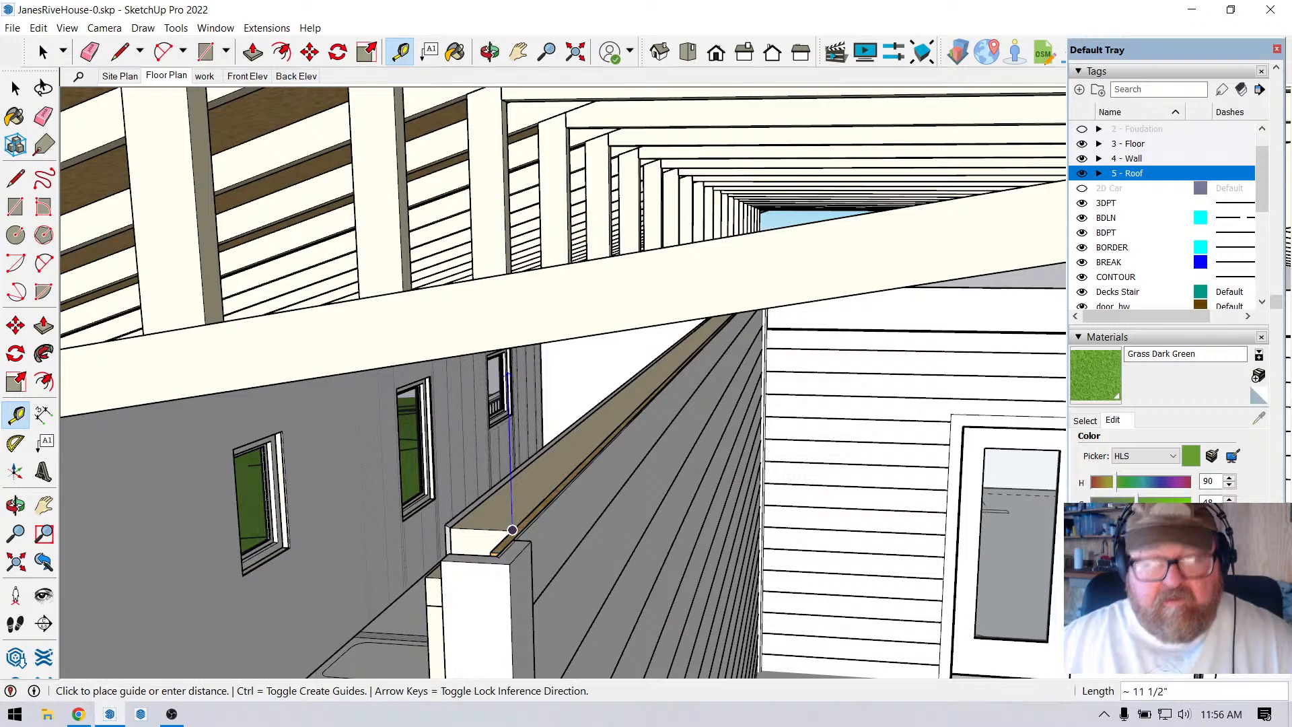
key(Escape)
click(121, 52)
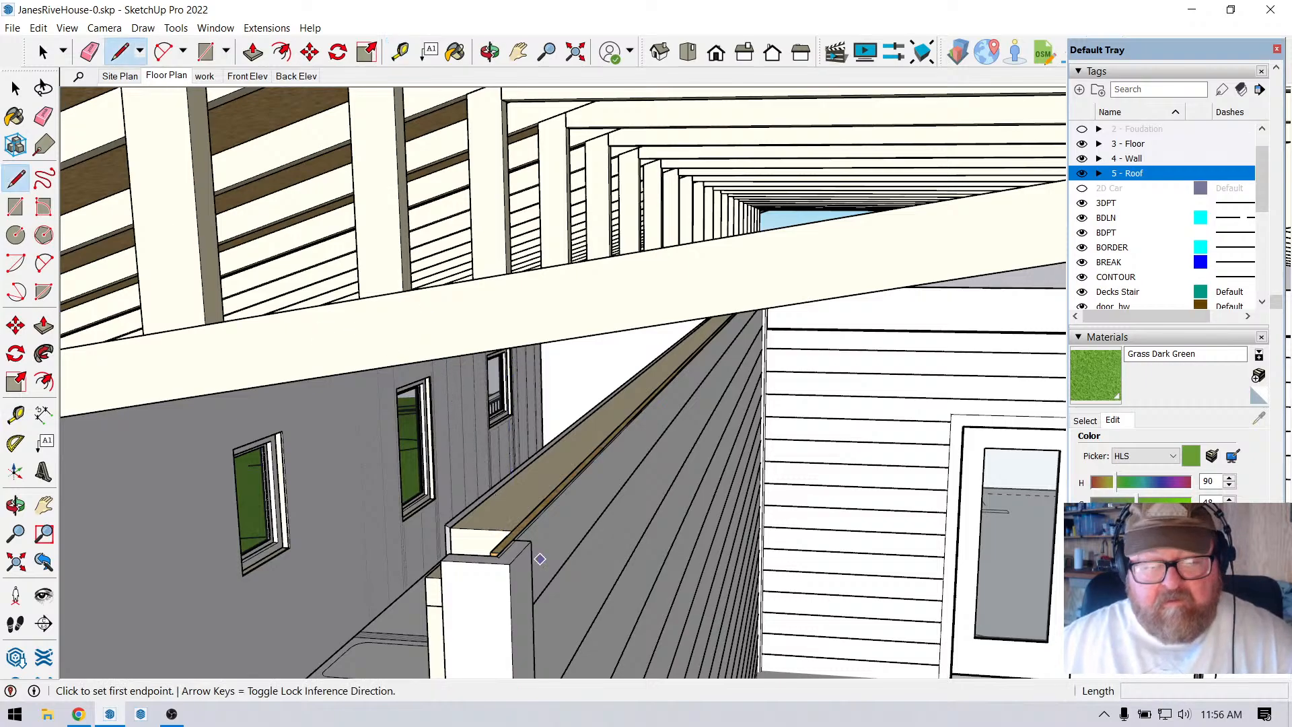
click(512, 530)
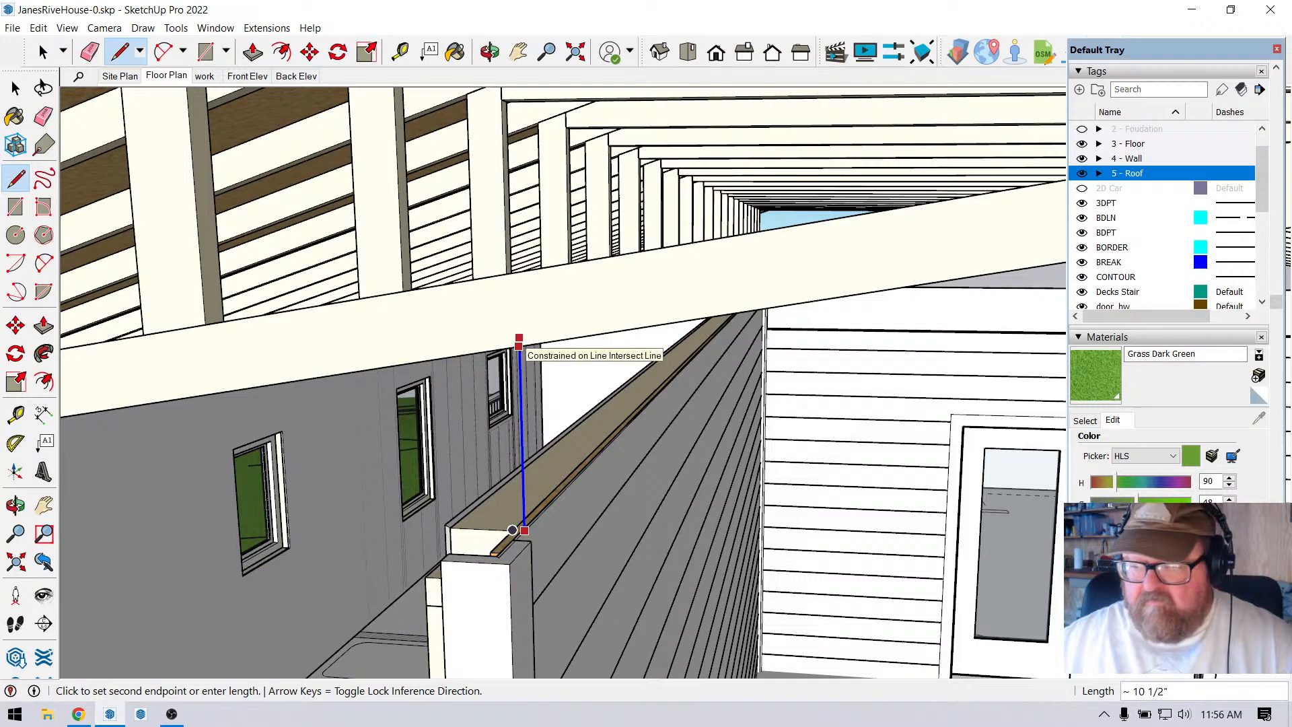
key(Escape)
scroll(495, 473, down, 5)
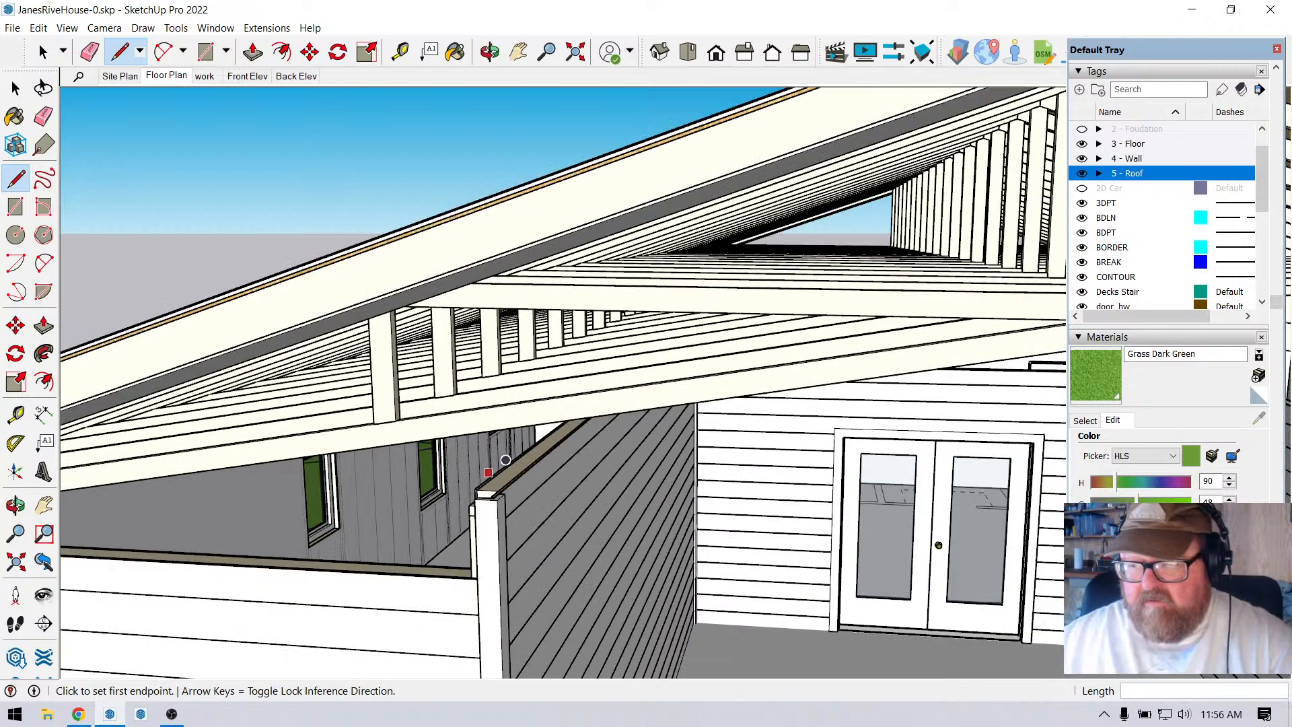
Set the height of the recessed deck's left side wall to 132 in, update it and close its settings.
scroll(479, 479, up, 3)
click(43, 52)
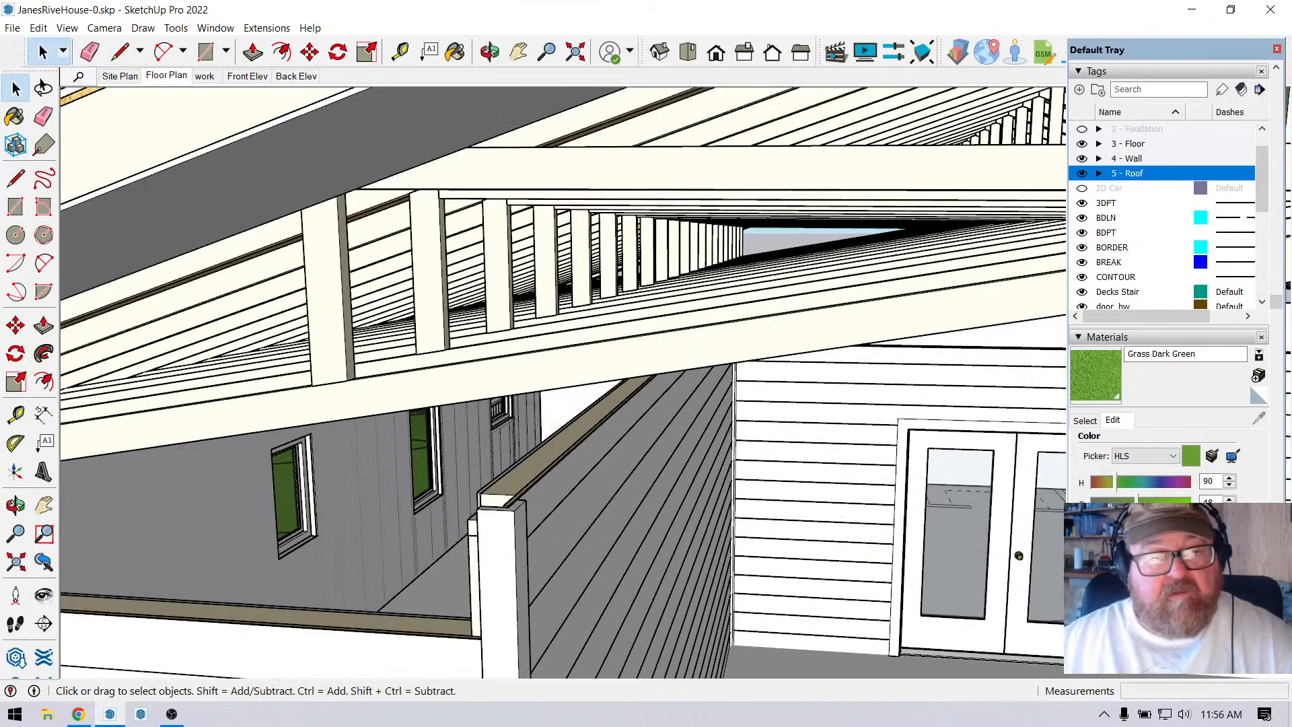
scroll(233, 269, down, 2)
click(526, 446)
right_click(526, 446)
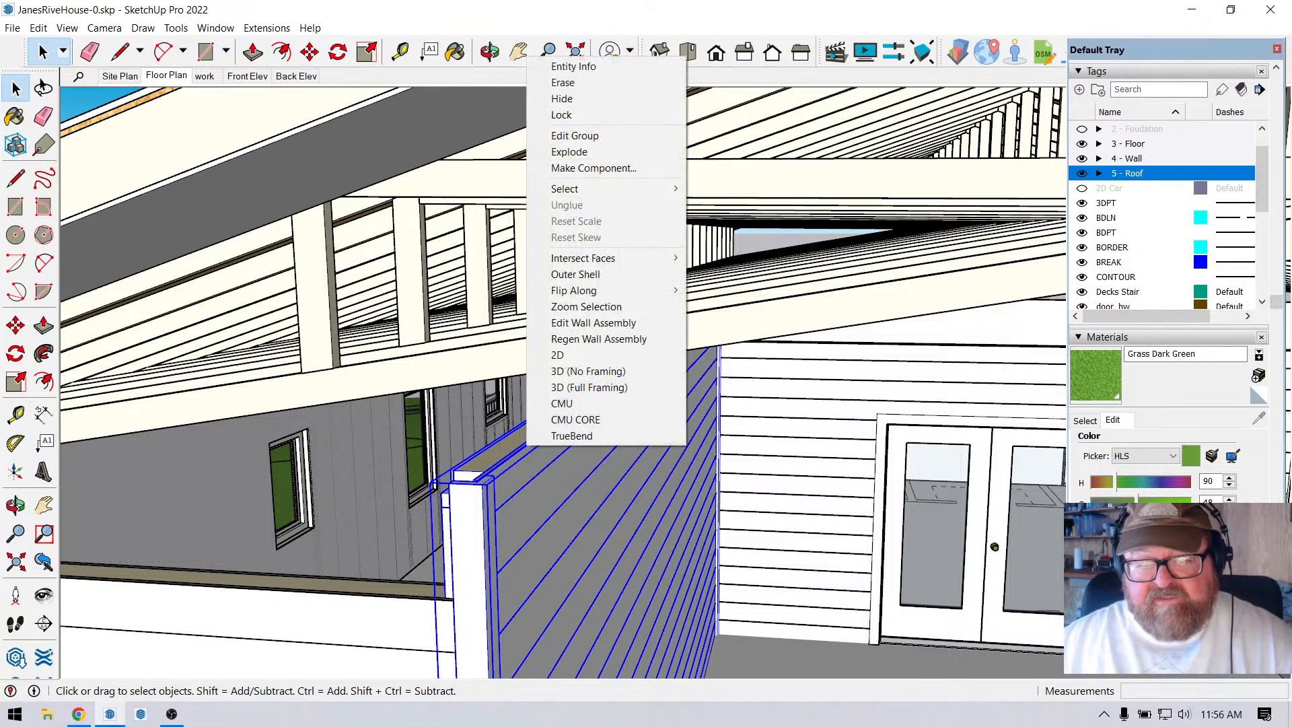
click(592, 323)
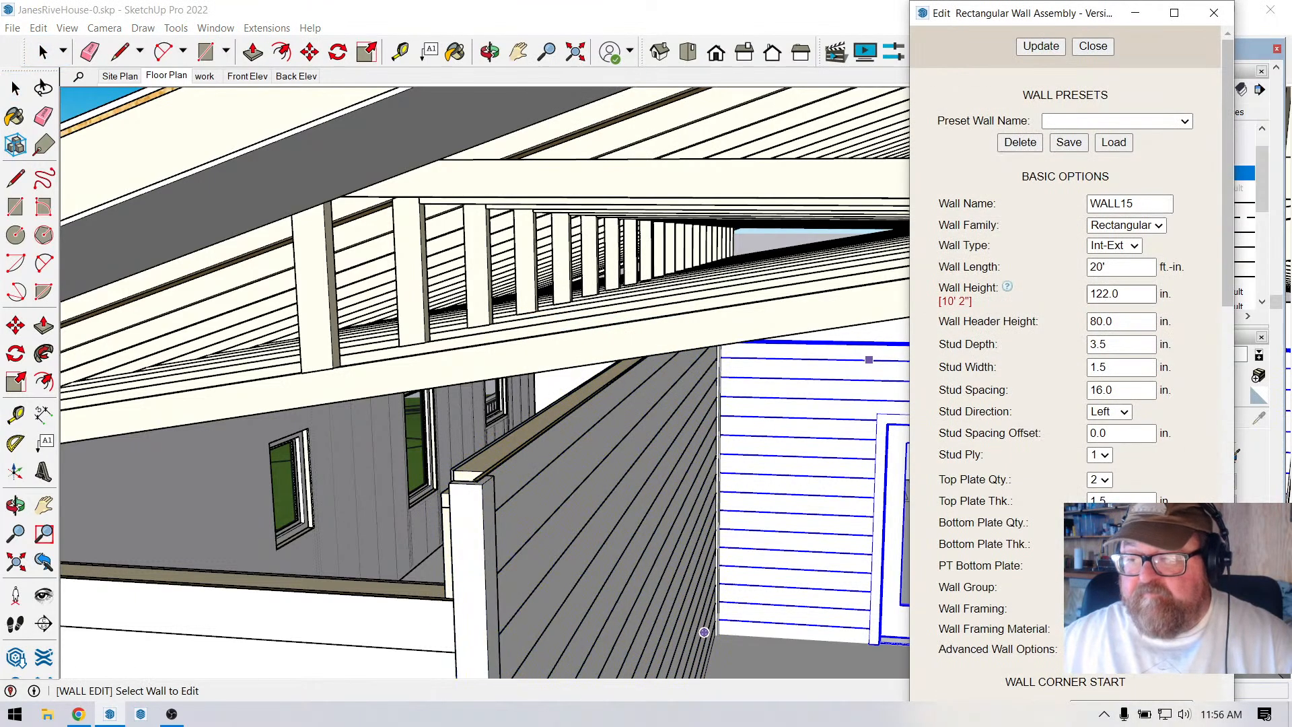
click(1093, 293)
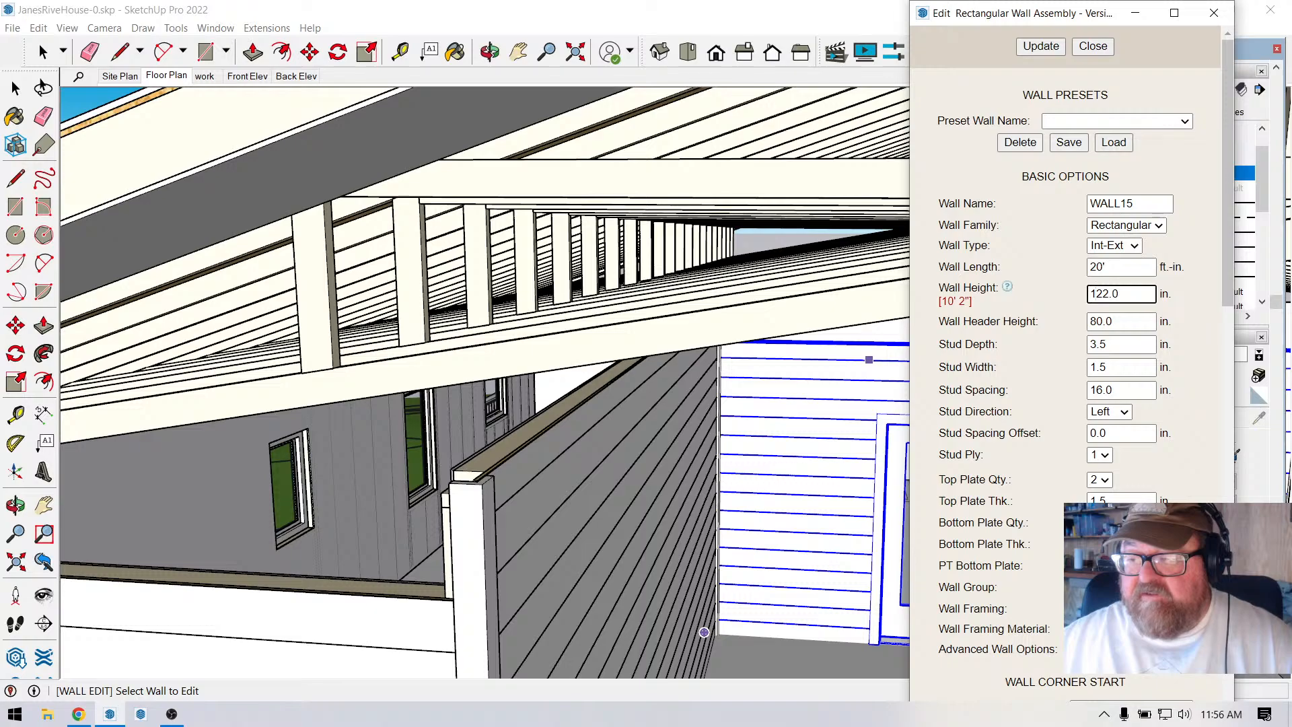
key(BackSpace)
text(3)
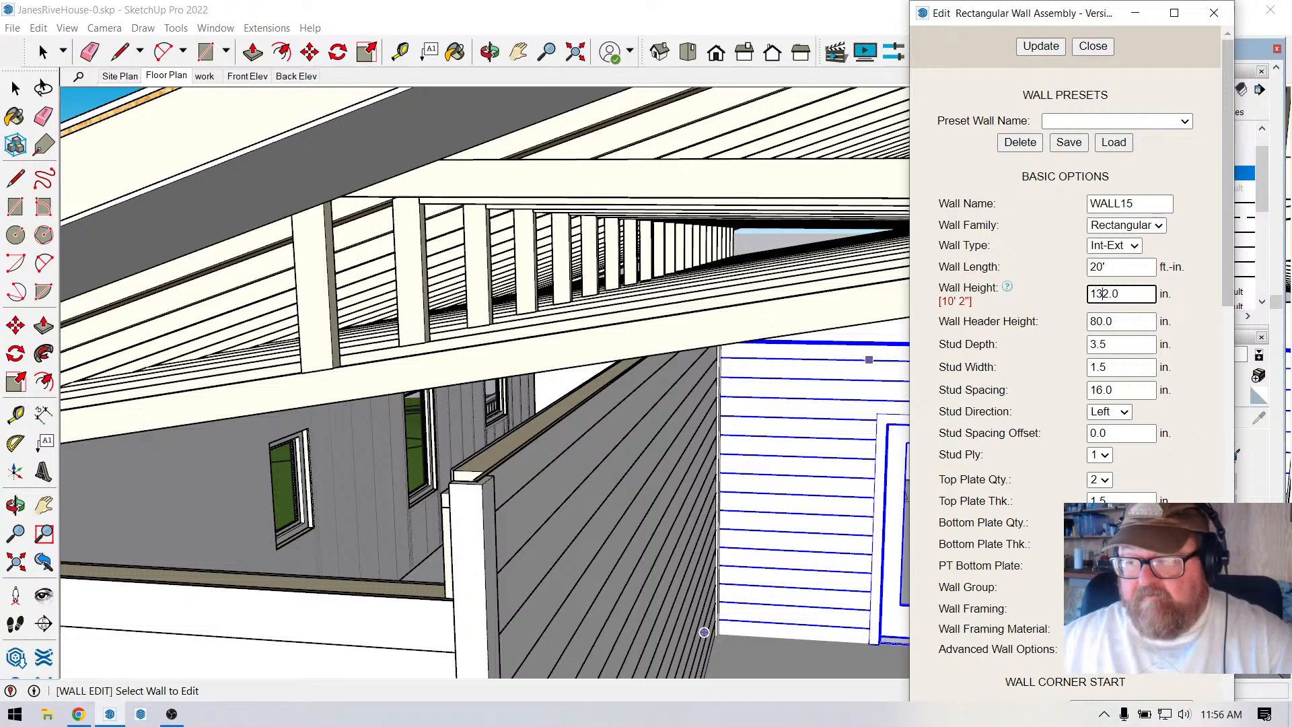
key(Return)
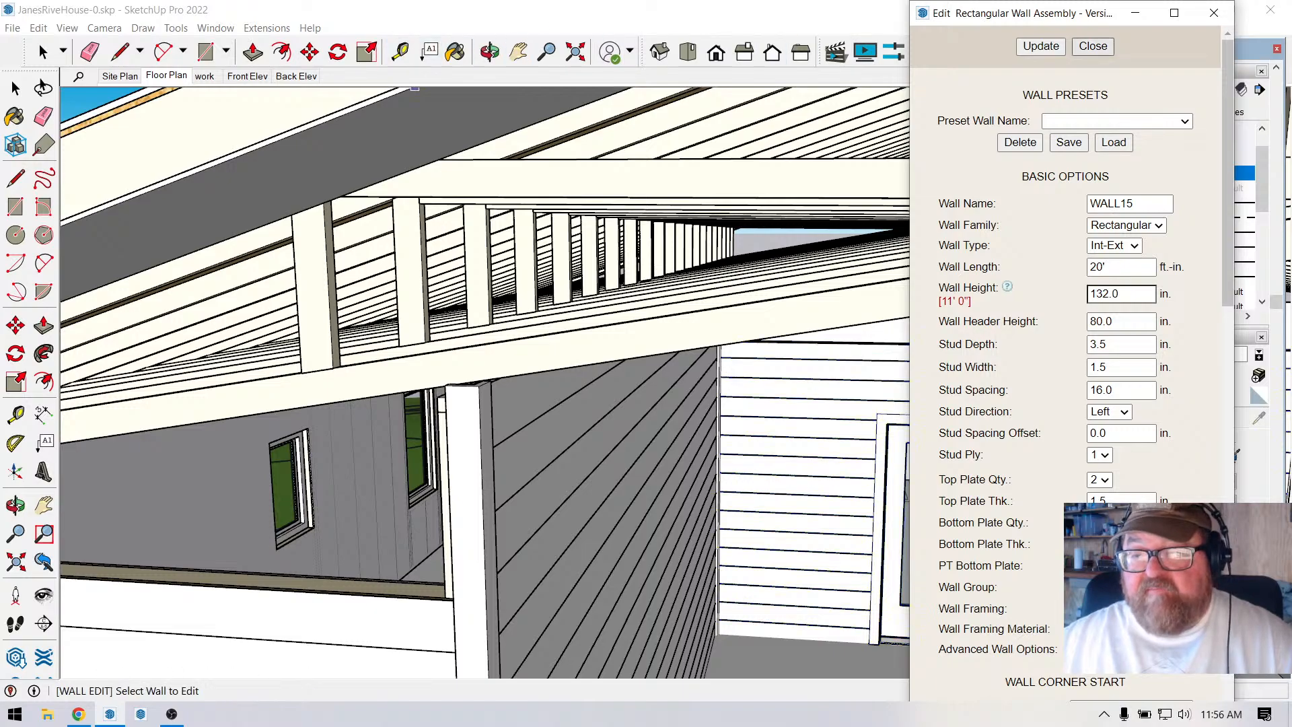
click(1093, 46)
Copy only the 132 in wall height from the left side wall to the recessed deck's right side wall and back wall with Copy Wall.
click(490, 51)
drag(531, 404, 504, 323)
scroll(505, 370, down, 4)
scroll(841, 444, up, 3)
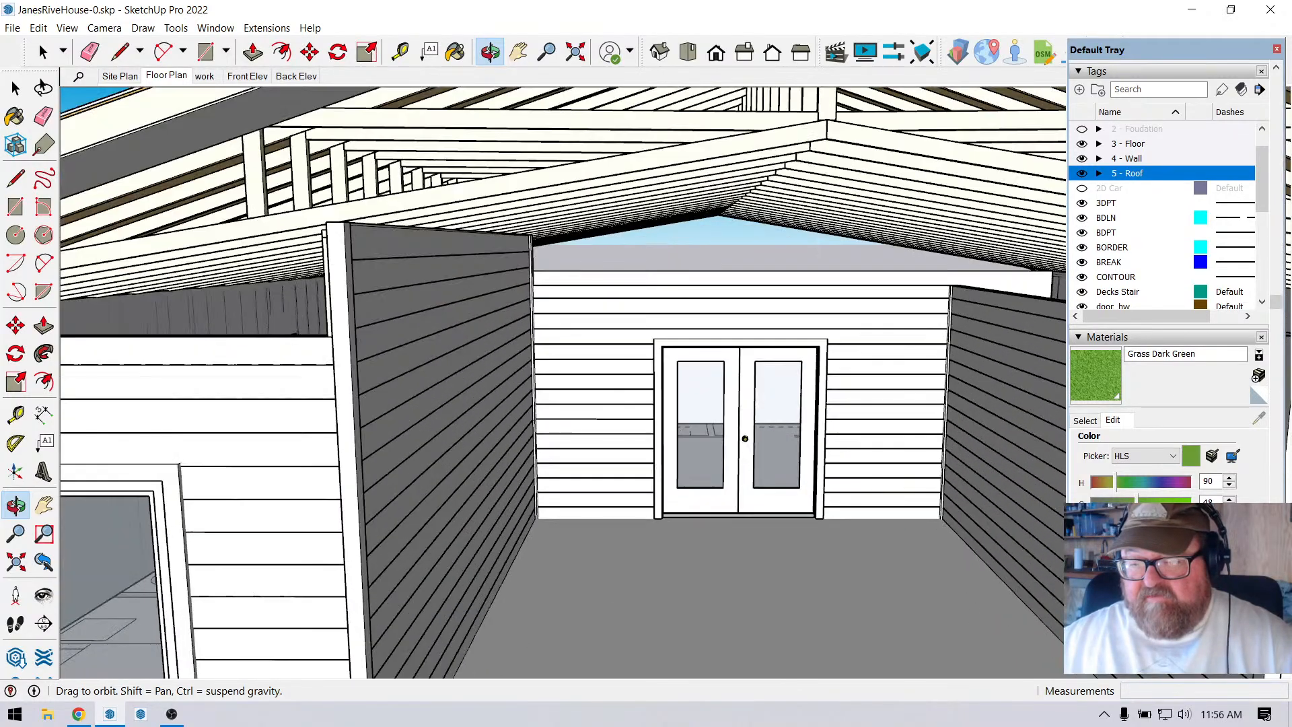
scroll(475, 380, down, 3)
scroll(838, 437, up, 3)
scroll(572, 370, down, 2)
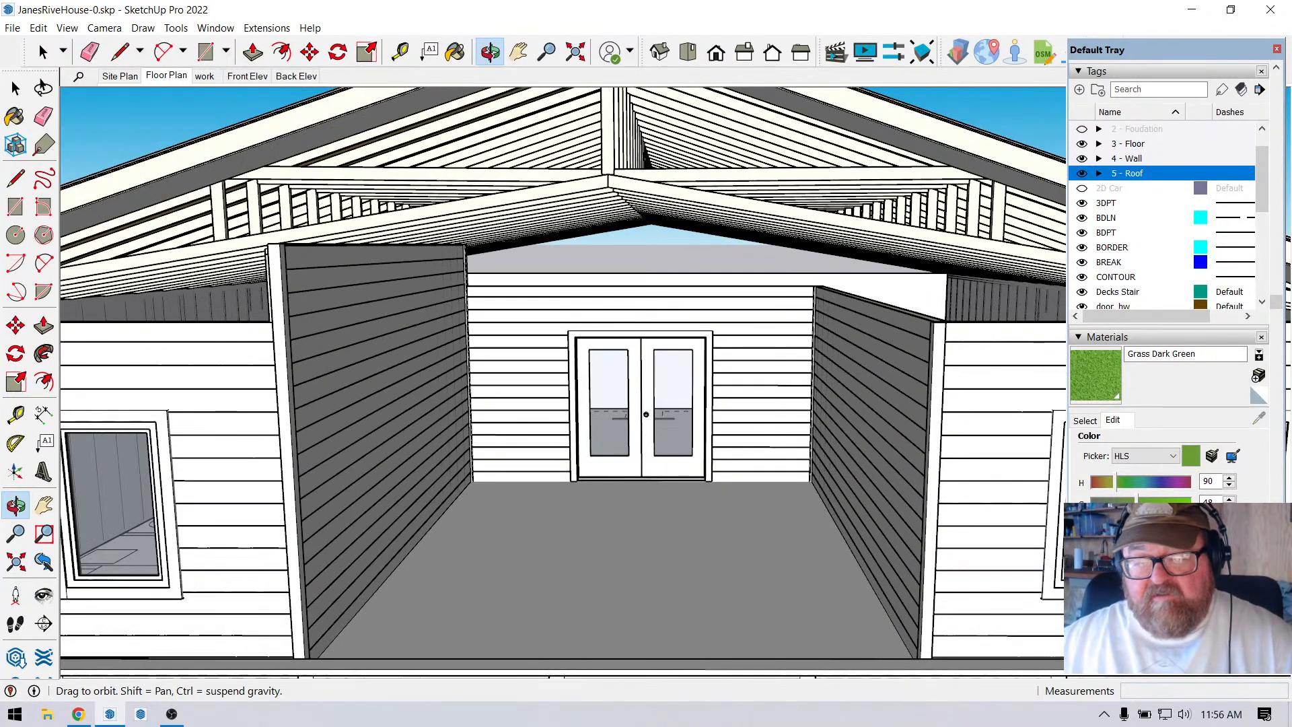
click(42, 52)
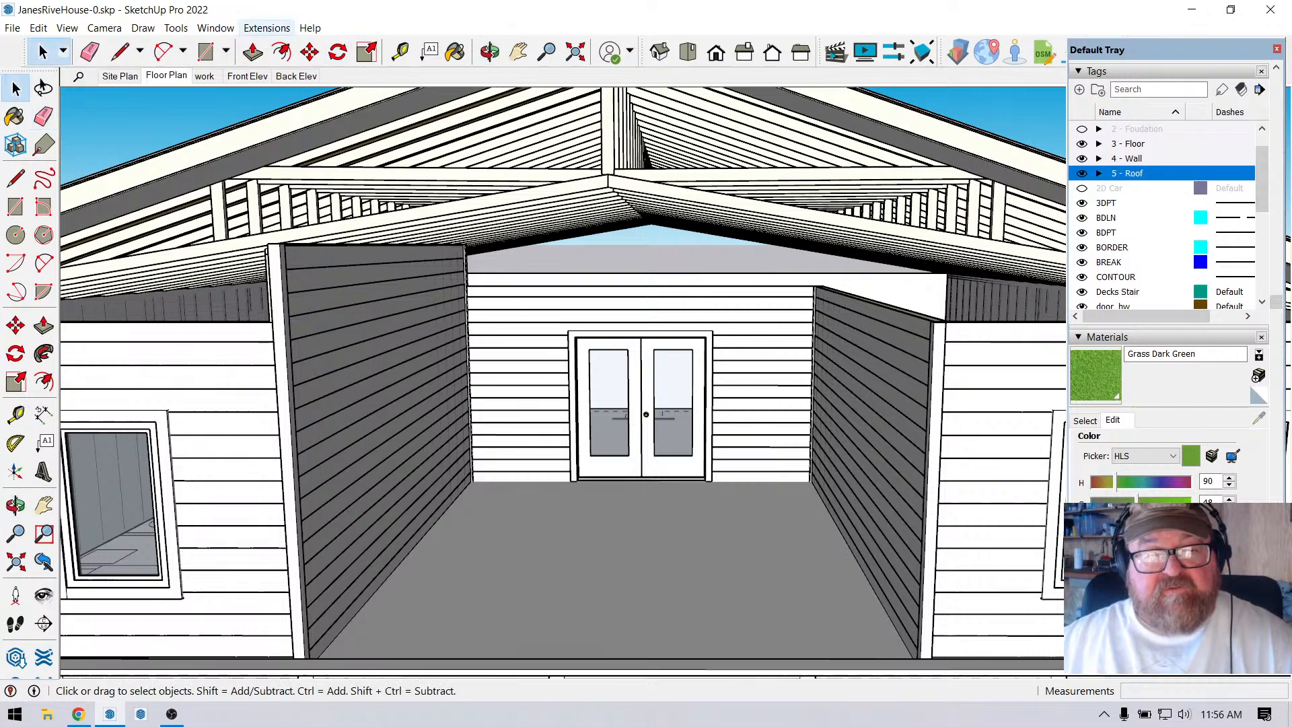
click(266, 27)
mouse_move(316, 180)
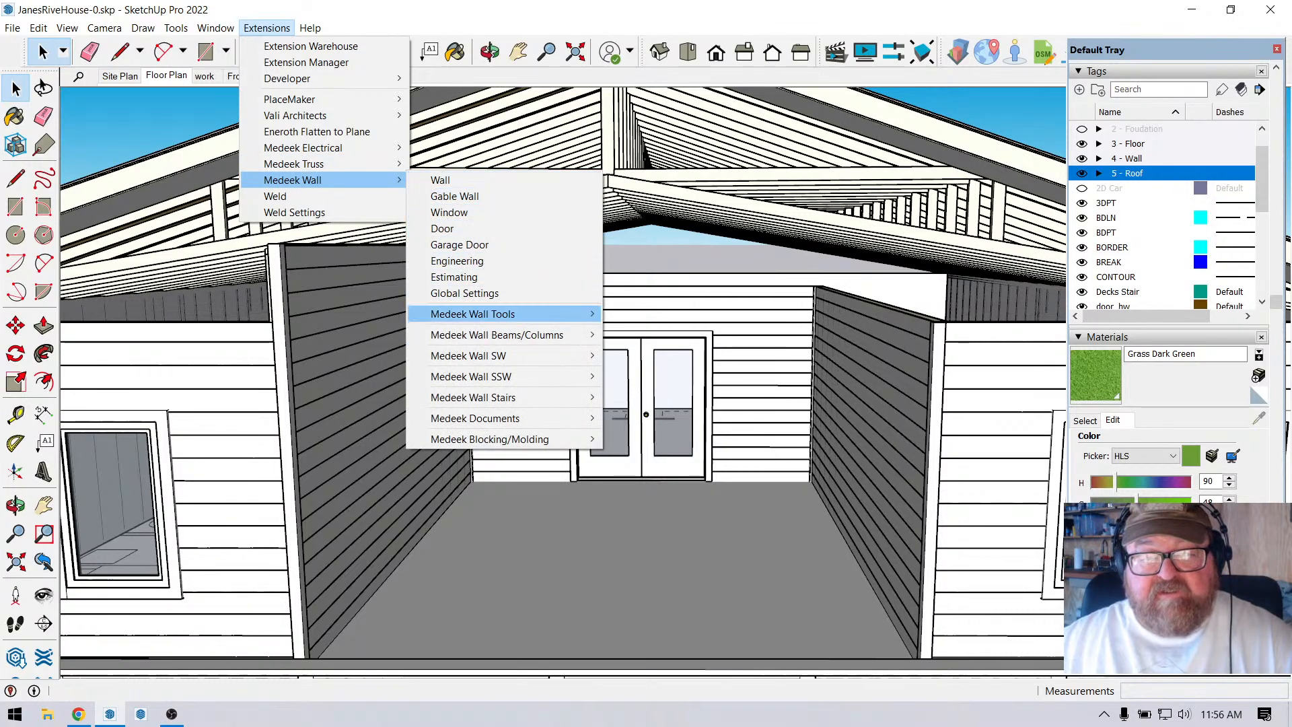
mouse_move(505, 313)
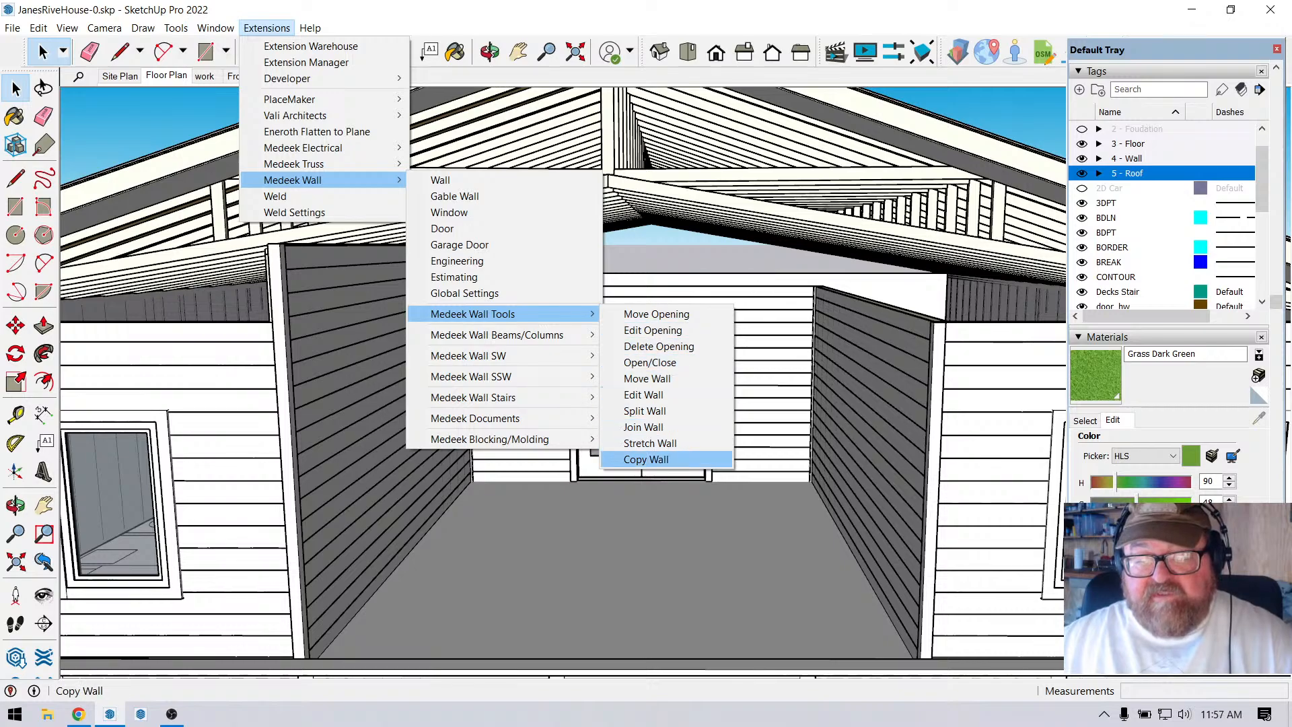
click(646, 458)
click(400, 310)
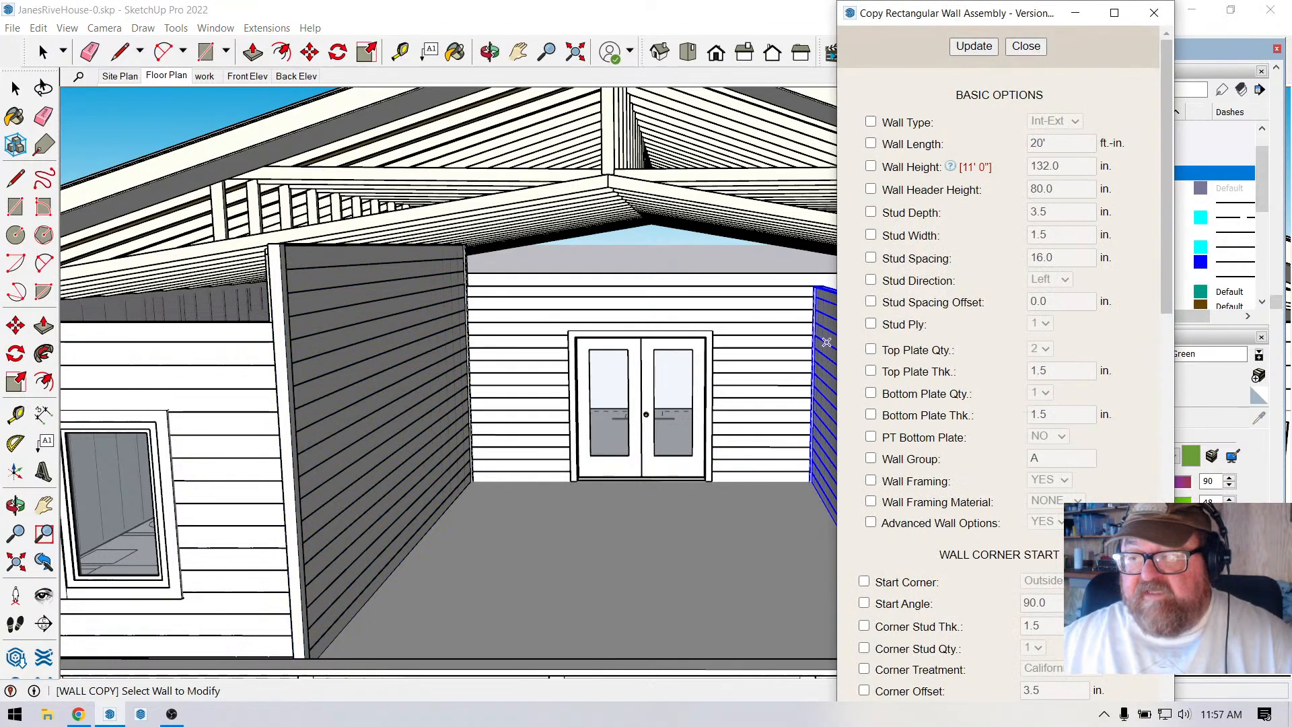
click(871, 166)
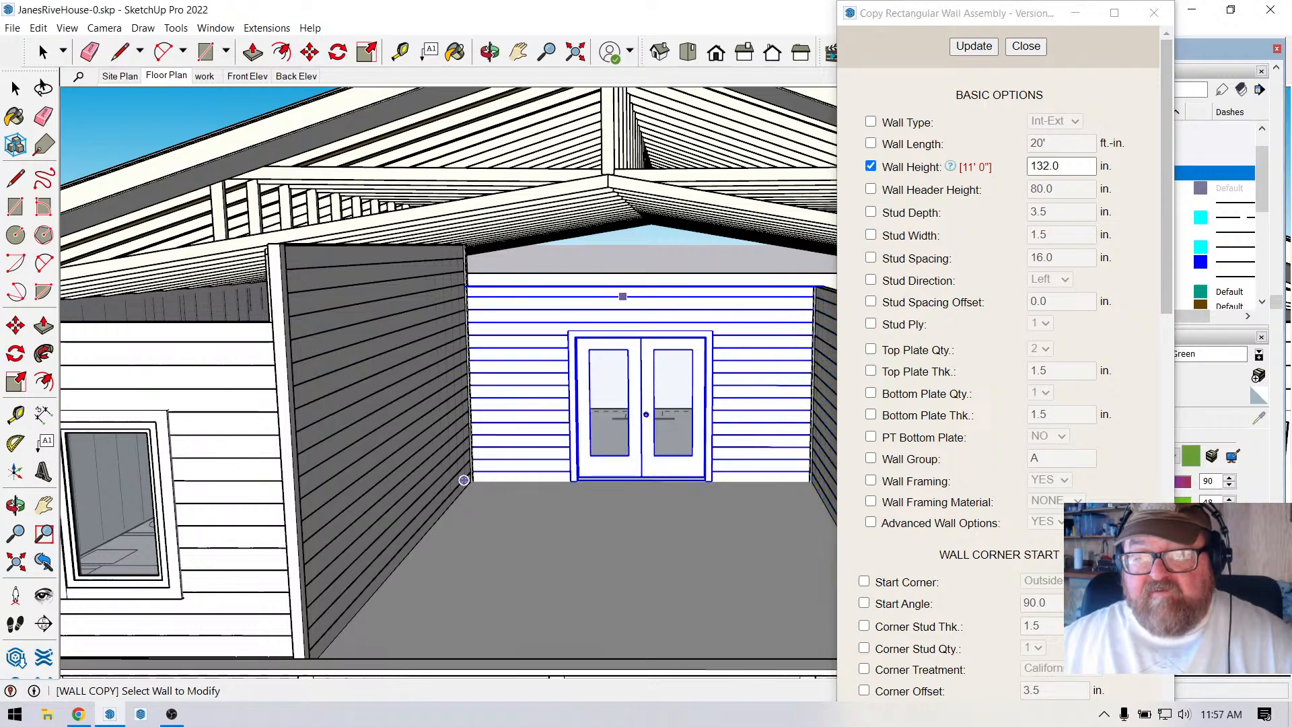
scroll(451, 290, down, 3)
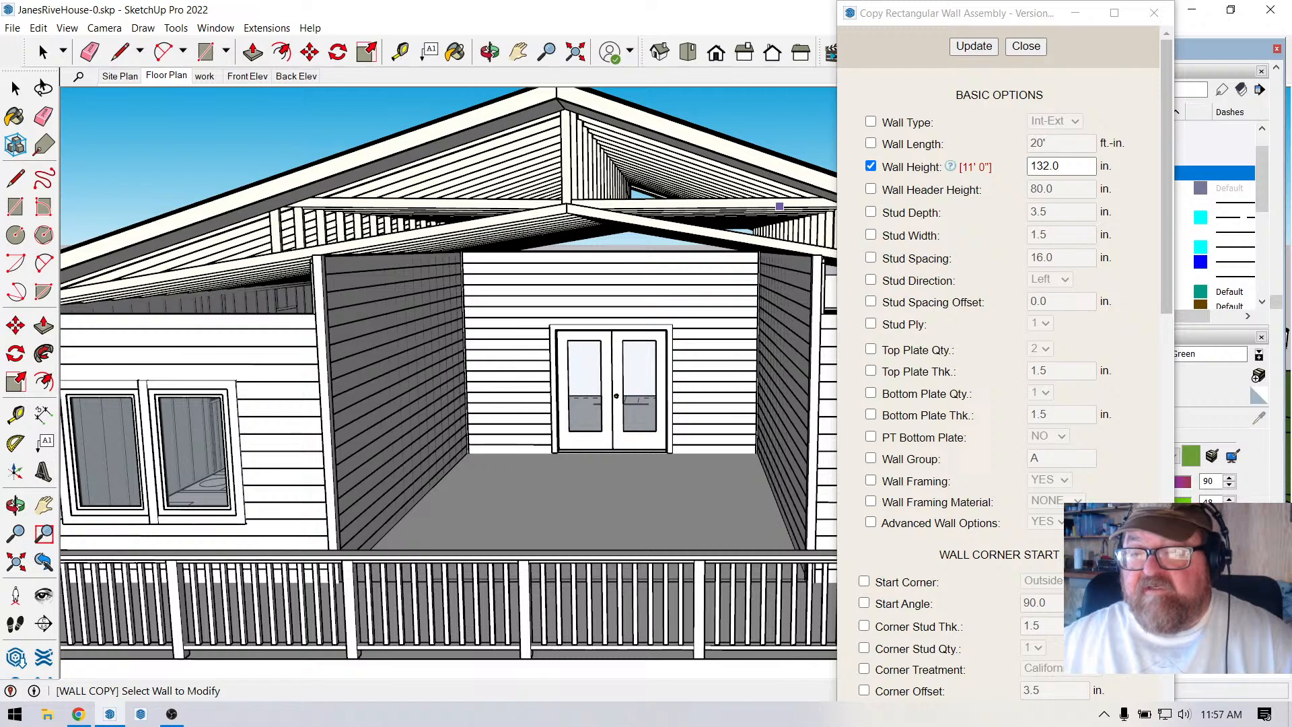
click(1023, 47)
Examine the gap between the raised back wall and the trusses, and how the side walls meet the bottom chords.
scroll(636, 238, up, 9)
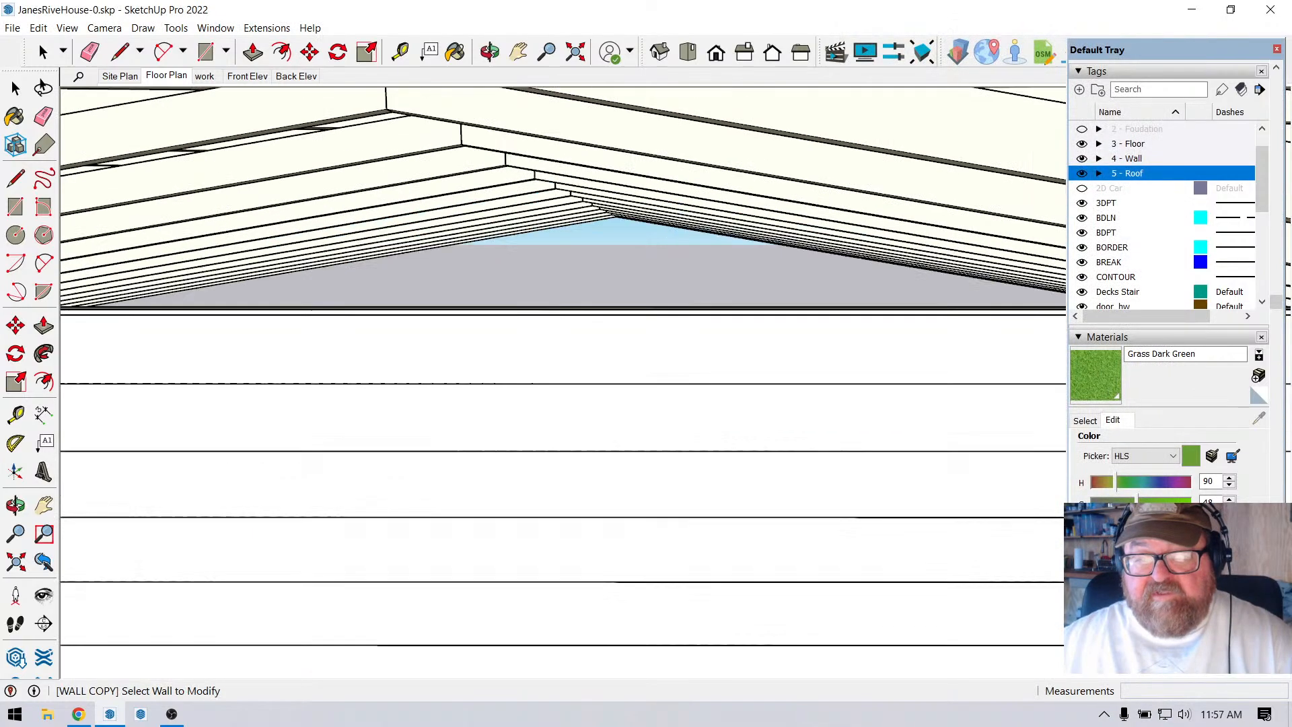
scroll(635, 238, down, 5)
click(489, 52)
drag(538, 316, 588, 259)
scroll(599, 269, down, 5)
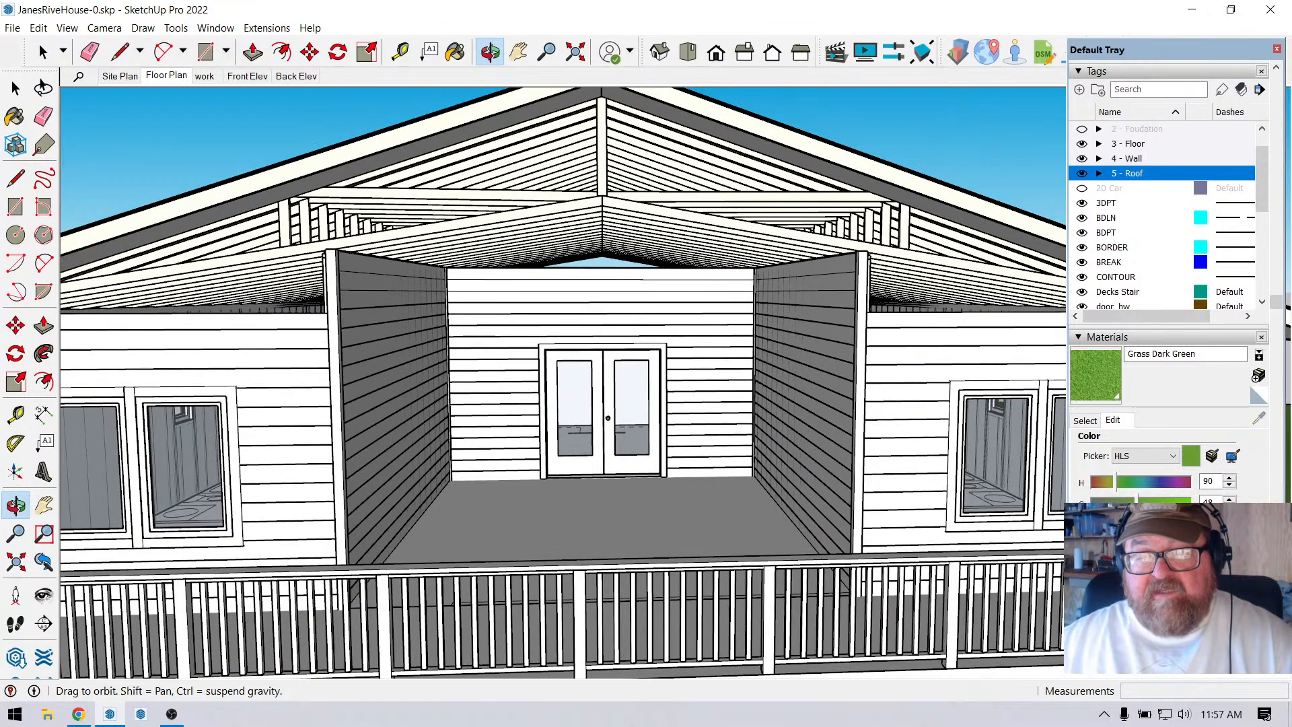
View the gable wall types offered by Medeek Wall's Gable Wall tool and close the selection without choosing one.
drag(589, 259, 583, 296)
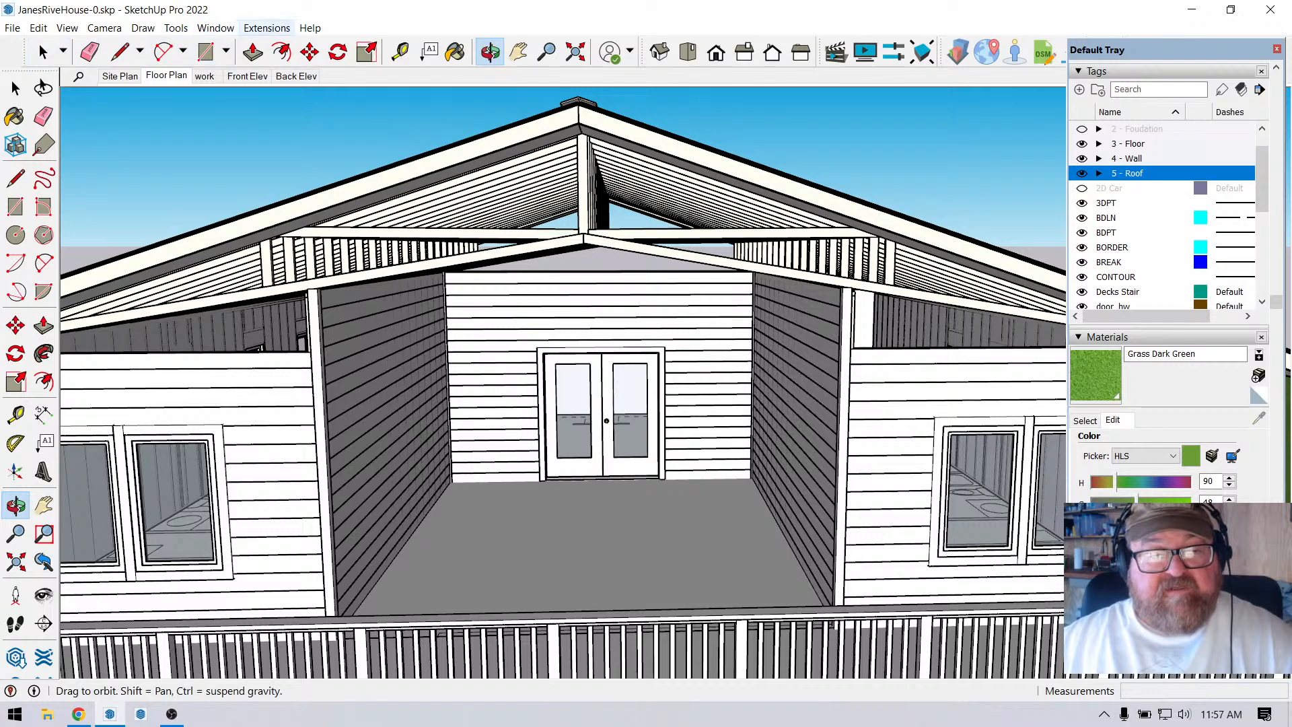
click(267, 28)
mouse_move(322, 179)
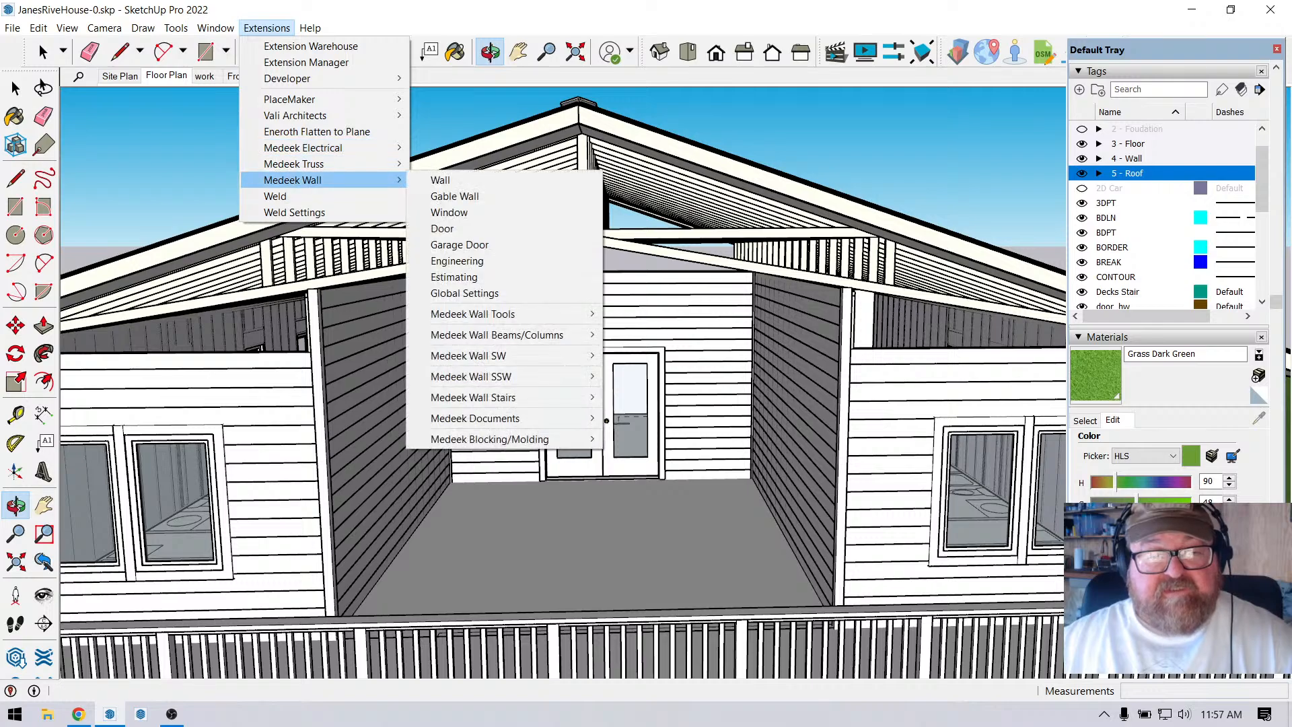
click(455, 196)
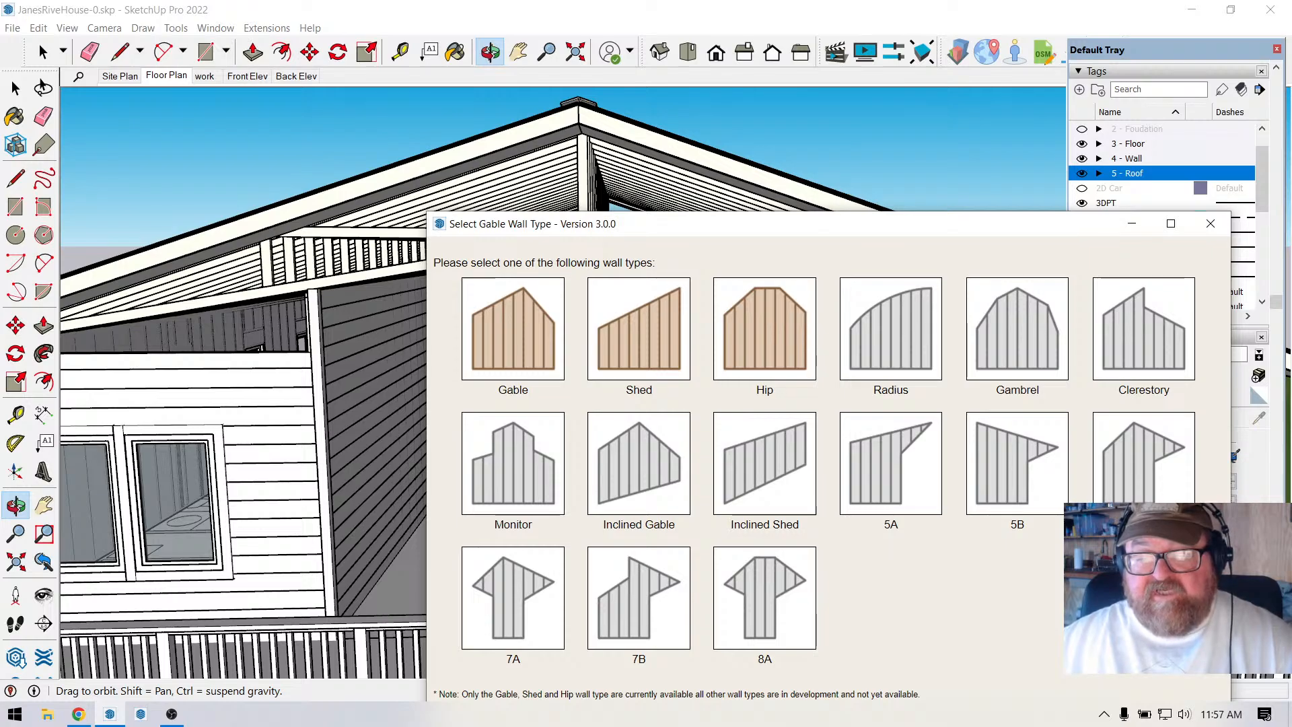
click(1210, 223)
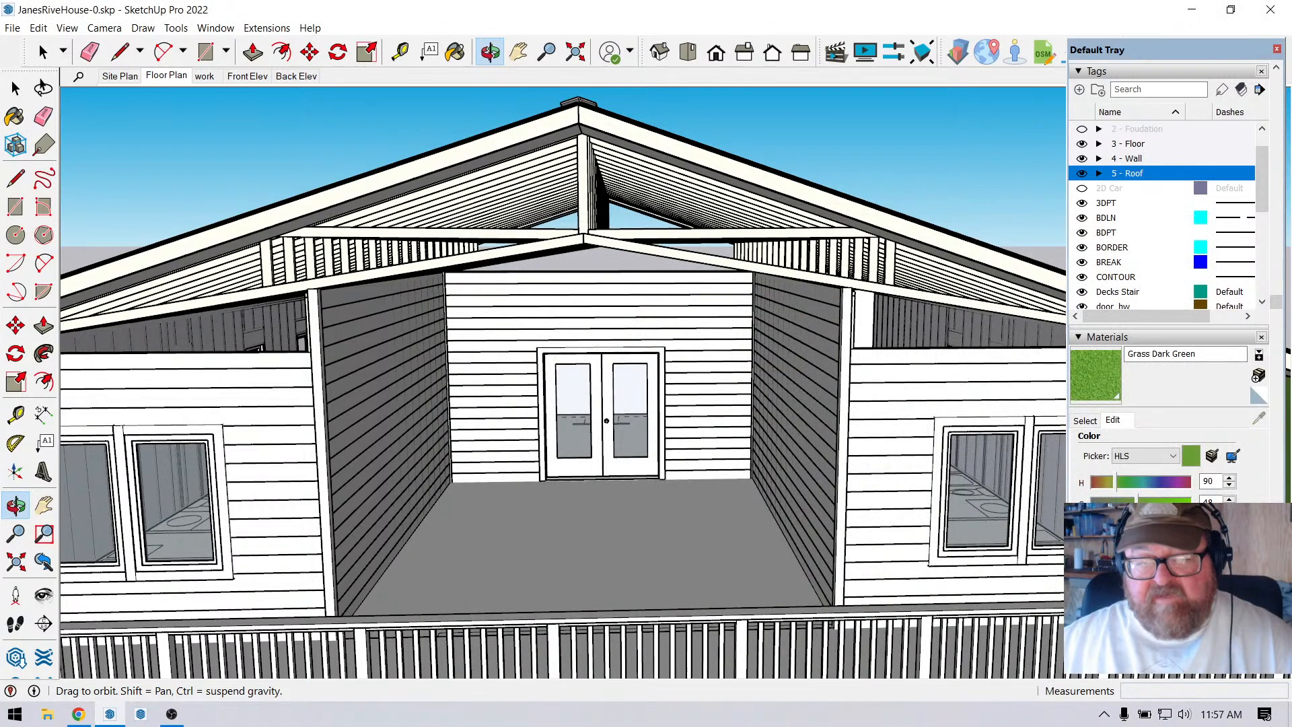
Examine the gaps between the wall tops and the scissor trusses at the recessed deck and at the opposite gable end.
scroll(612, 336, up, 2)
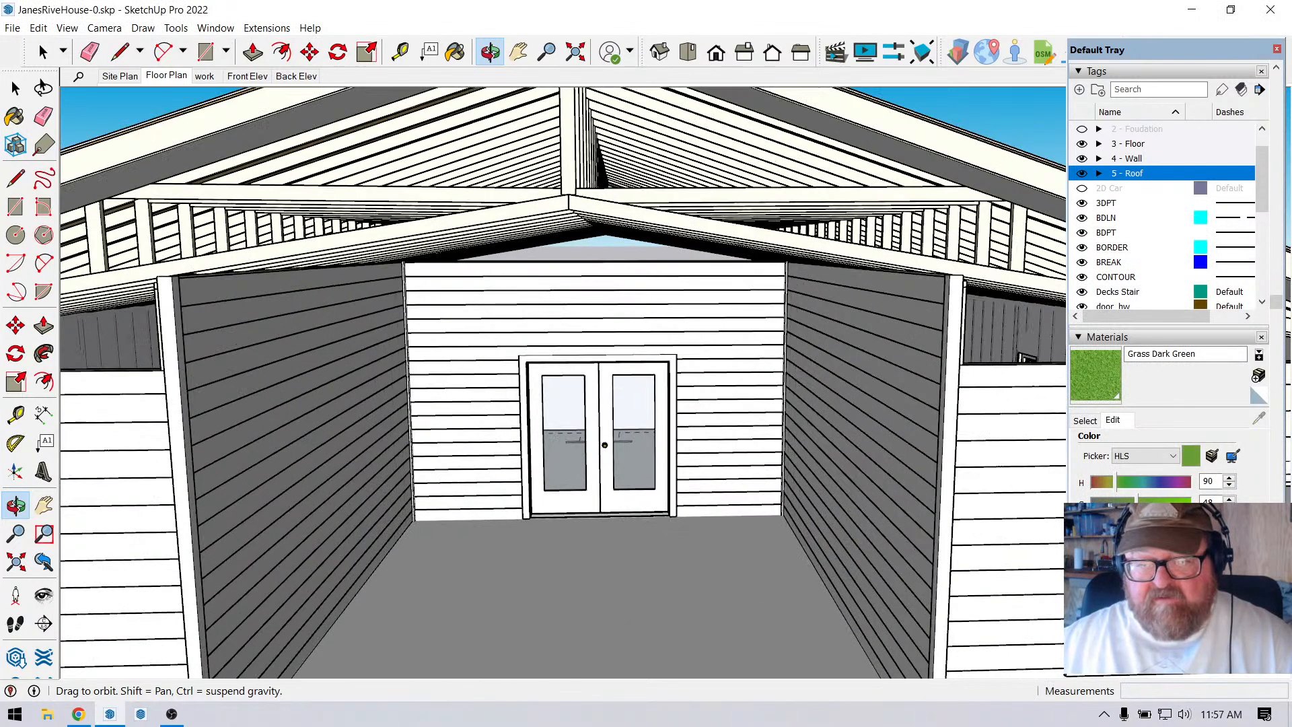
scroll(592, 336, down, 4)
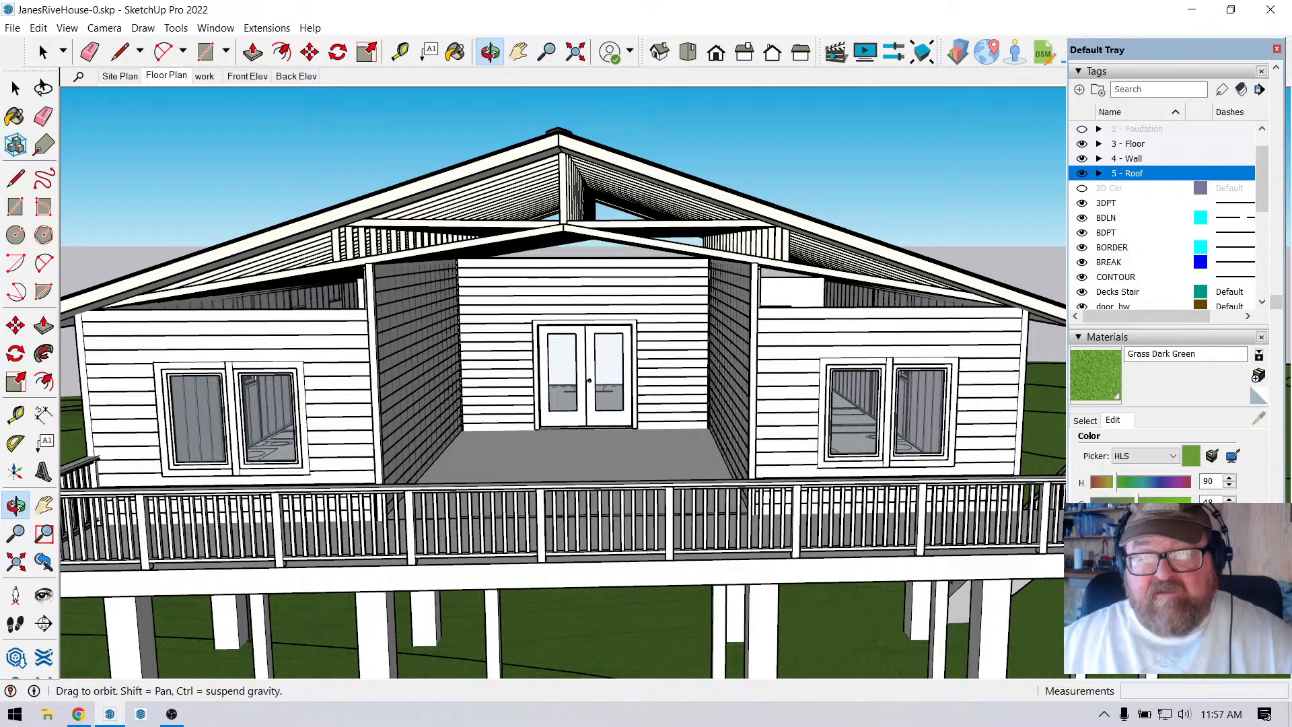
mouse_move(548, 575)
middle_down()
mouse_move(381, 531)
mouse_move(649, 573)
mouse_move(562, 622)
mouse_move(524, 603)
middle_up()
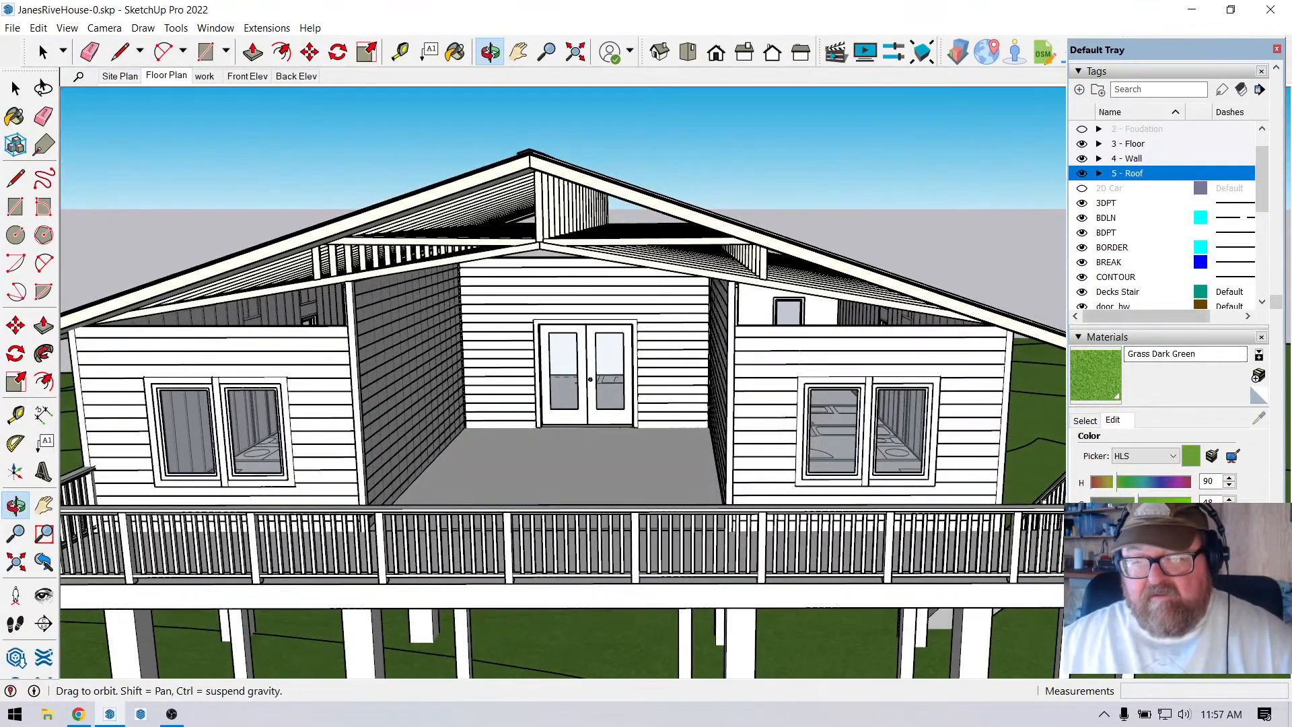
scroll(478, 290, down, 2)
mouse_move(511, 356)
middle_down()
mouse_move(663, 303)
mouse_move(481, 276)
mouse_move(572, 336)
mouse_move(649, 316)
mouse_move(595, 277)
mouse_move(613, 278)
mouse_move(457, 323)
mouse_move(282, 317)
mouse_move(178, 289)
middle_up()
scroll(663, 302, down, 3)
scroll(584, 277, up, 4)
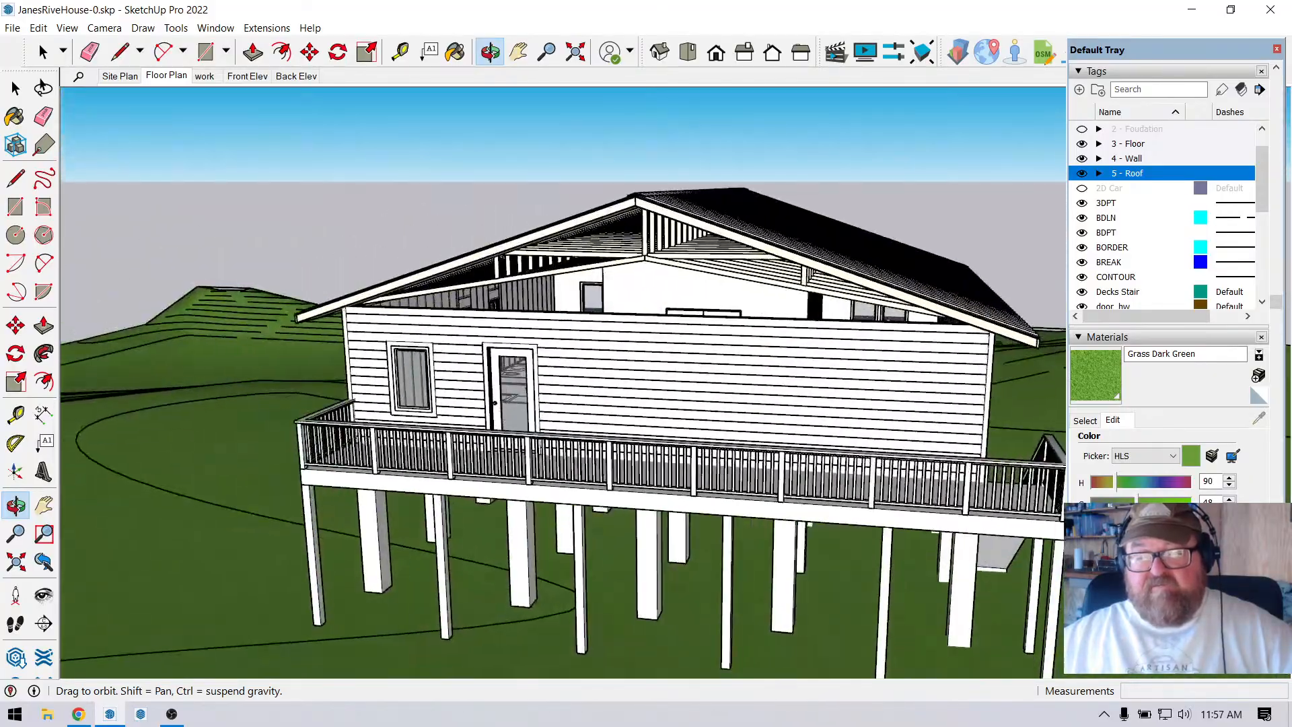
scroll(471, 363, up, 3)
mouse_move(471, 364)
middle_down()
mouse_move(464, 316)
mouse_move(484, 394)
middle_up()
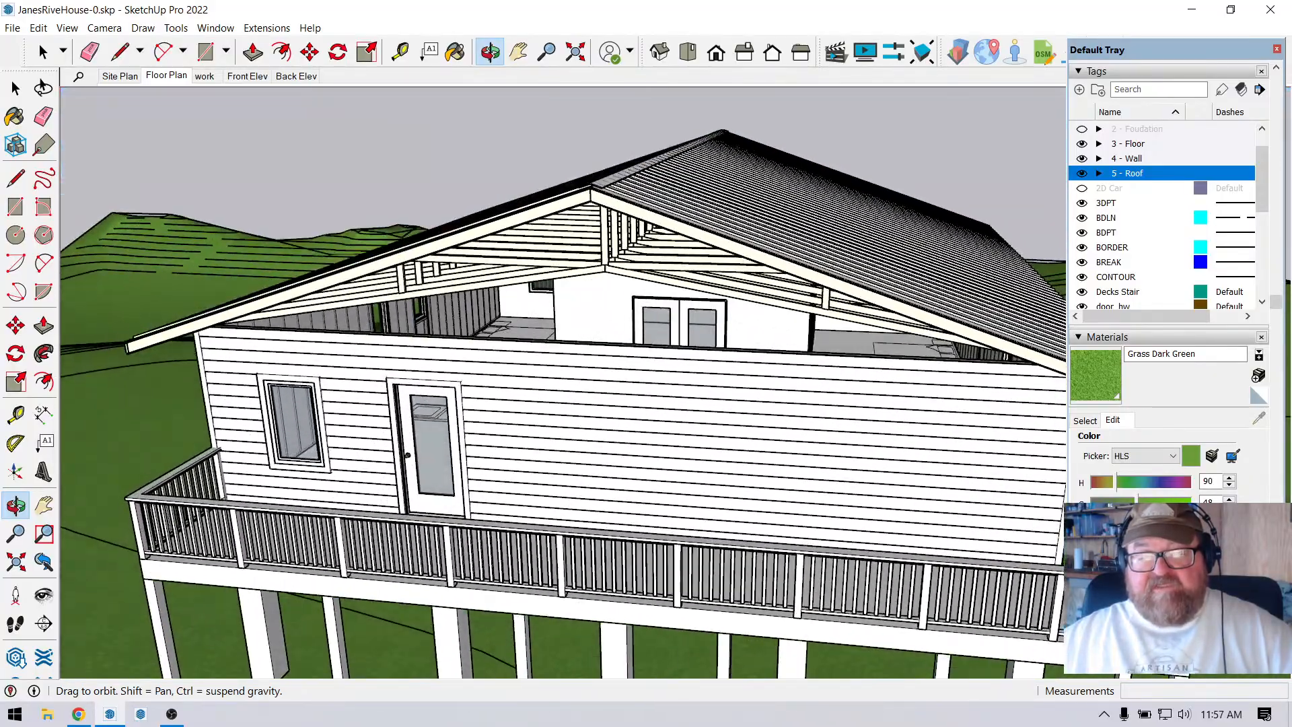
scroll(673, 329, up, 4)
middle_drag(672, 330, 662, 397)
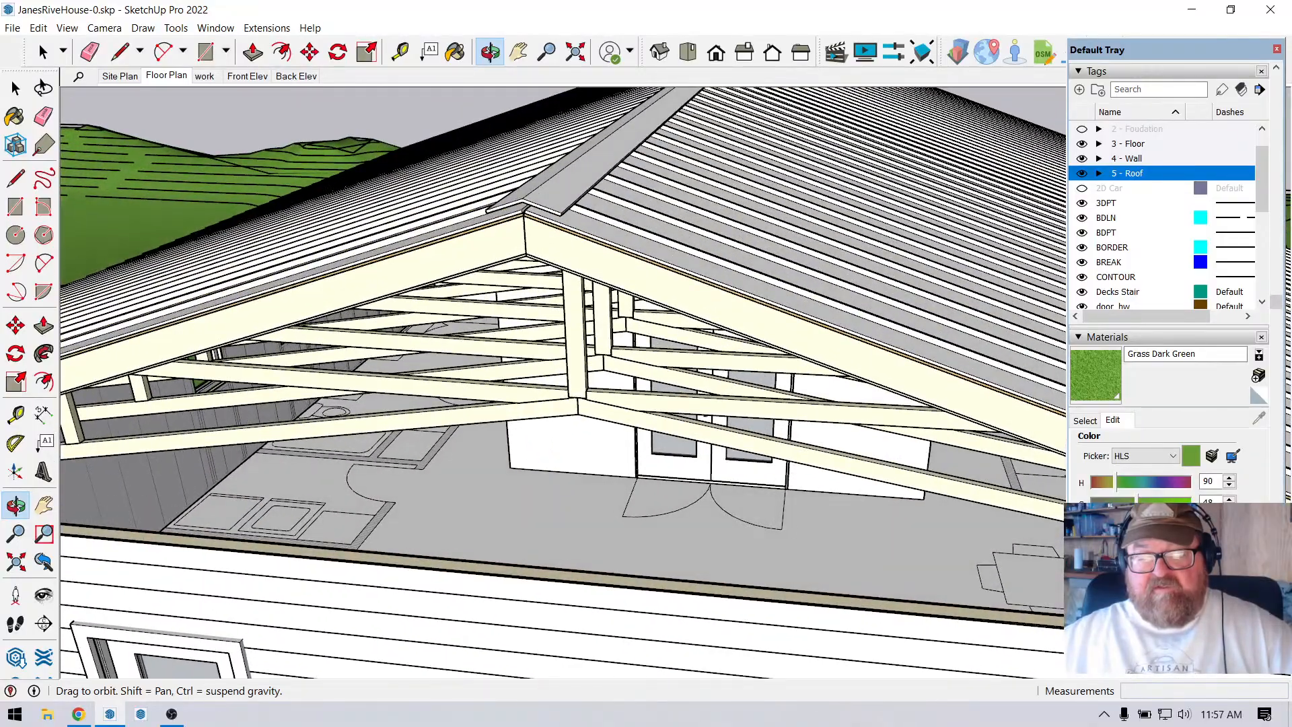
scroll(545, 431, down, 5)
mouse_move(545, 430)
middle_down()
mouse_move(544, 252)
mouse_move(555, 337)
middle_up()
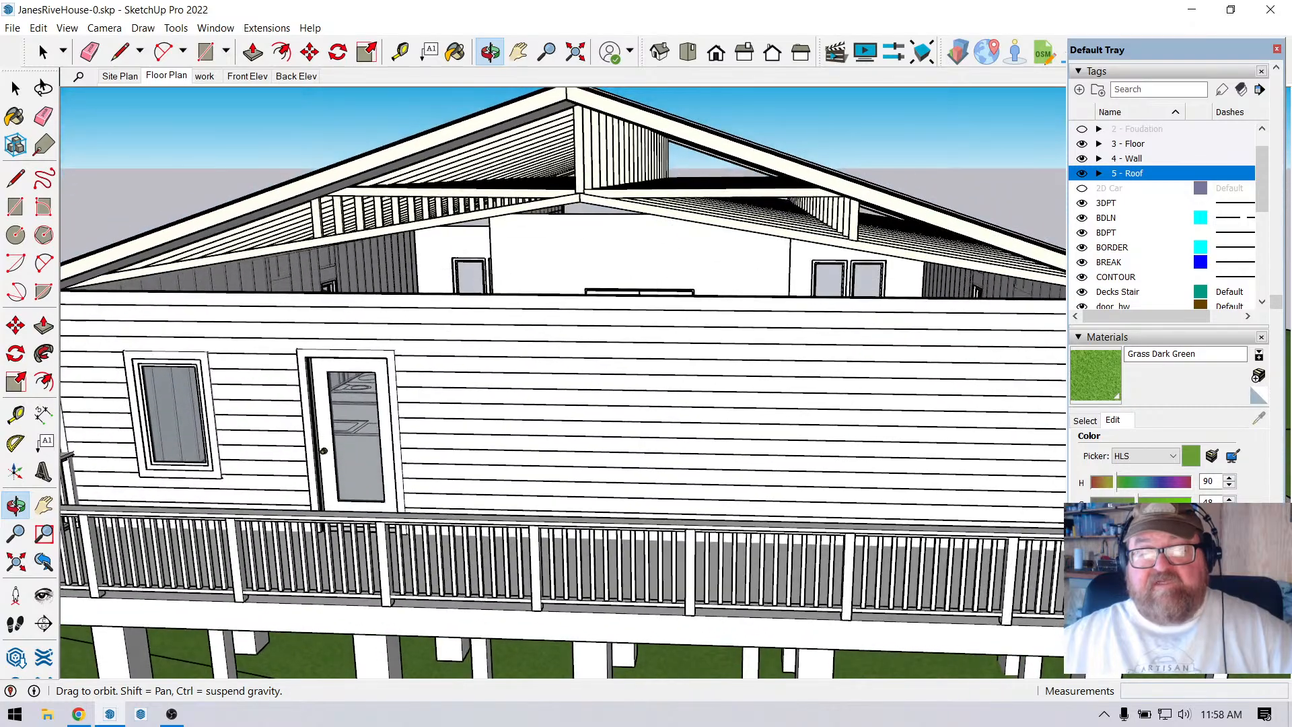
scroll(563, 382, down, 3)
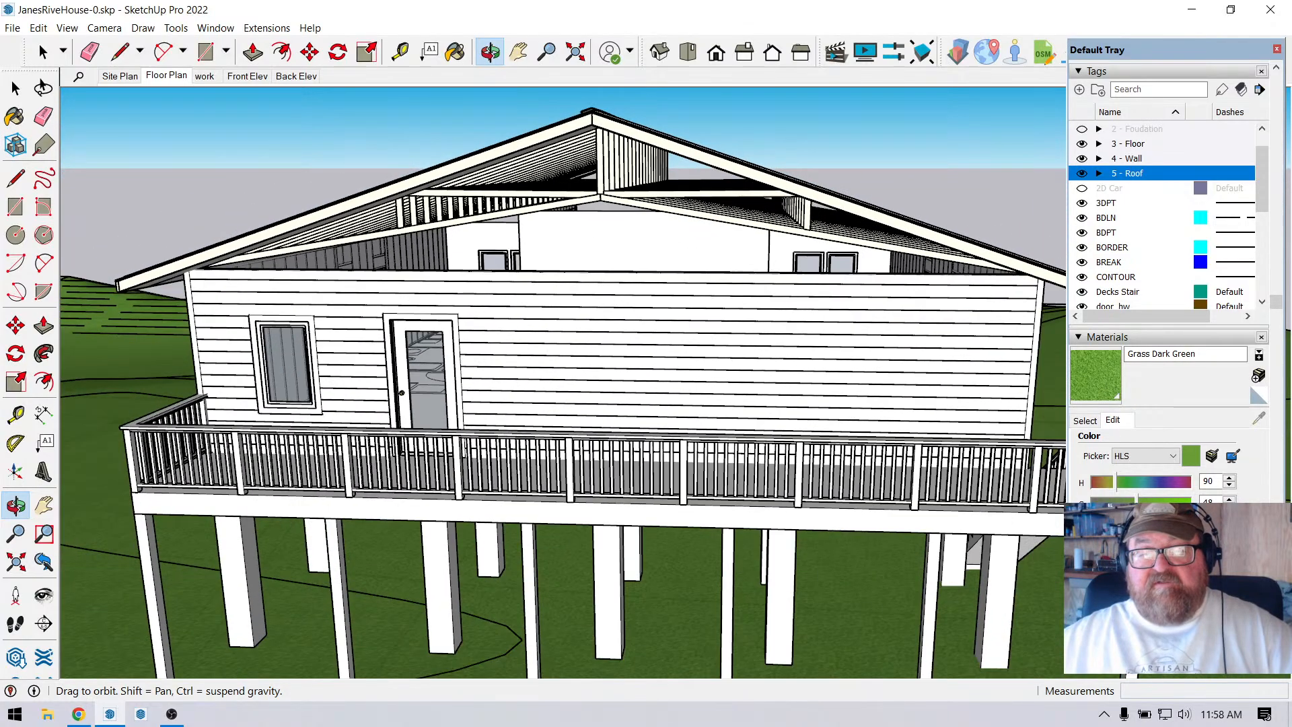
mouse_move(563, 382)
middle_down()
mouse_move(564, 356)
mouse_move(562, 384)
mouse_move(465, 420)
mouse_move(387, 363)
mouse_move(430, 350)
mouse_move(538, 387)
mouse_move(647, 348)
mouse_move(377, 417)
mouse_move(269, 357)
mouse_move(188, 357)
mouse_move(128, 417)
mouse_move(77, 434)
middle_up()
mouse_move(606, 397)
middle_down()
mouse_move(423, 373)
mouse_move(400, 354)
mouse_move(447, 346)
middle_up()
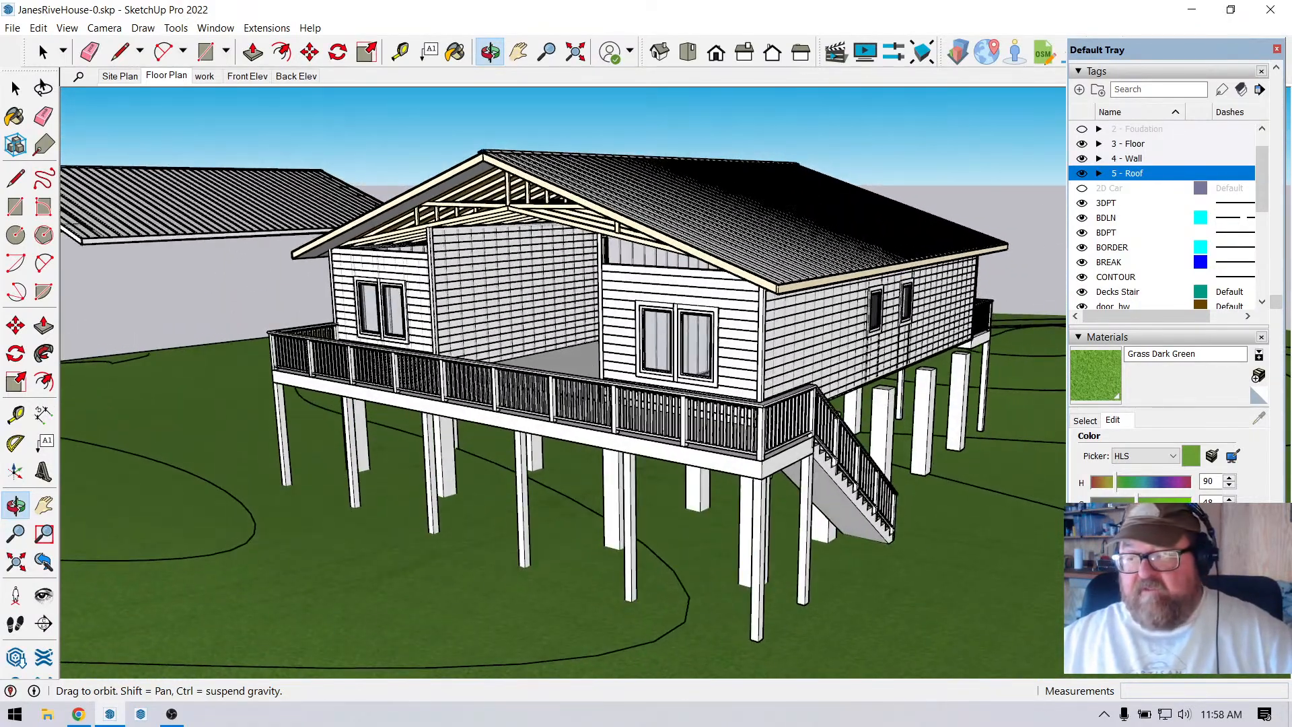
Expand the 4 - Wall tag folder and hide the wall_frame tag.
click(1098, 174)
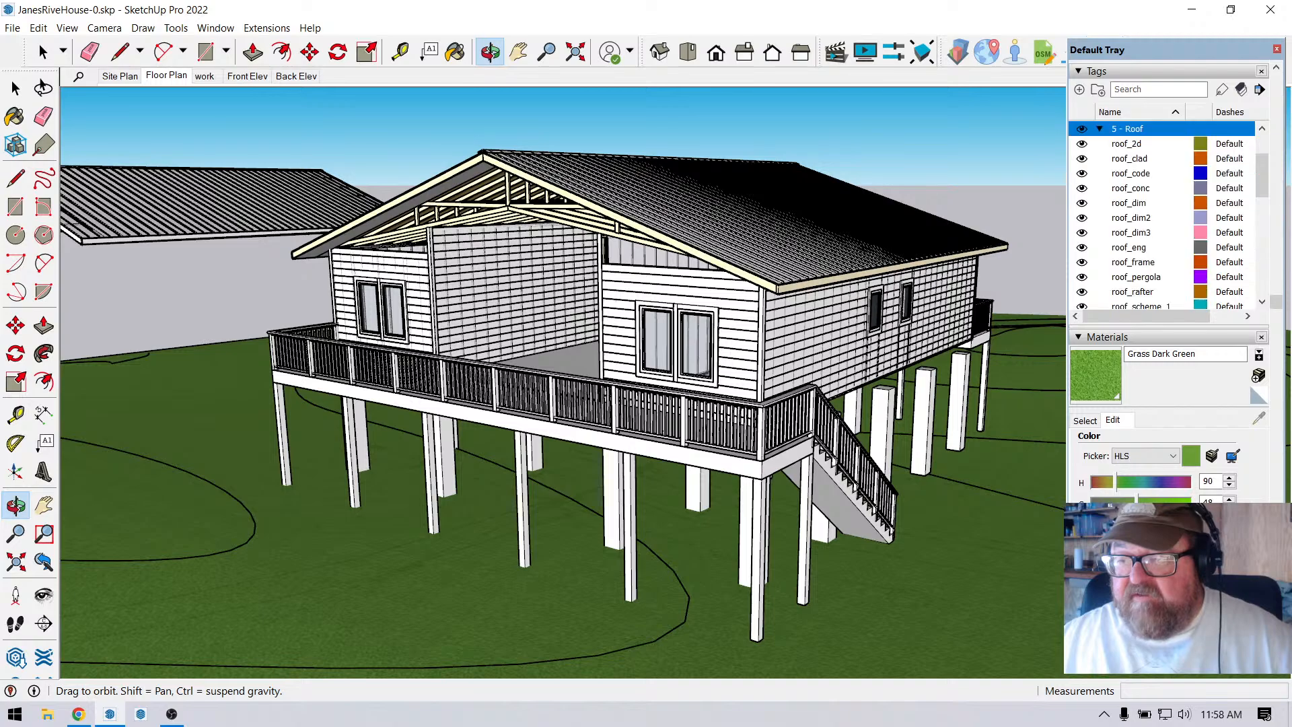
scroll(1116, 219, up, 3)
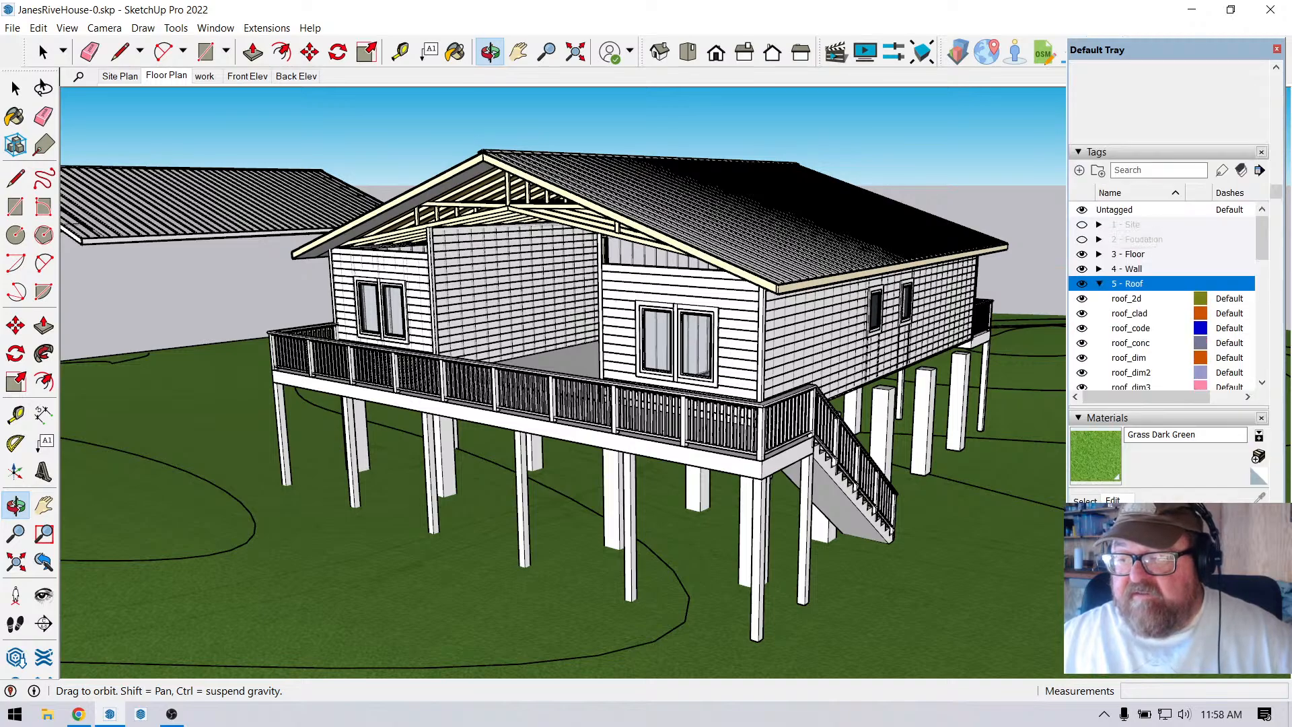
click(1098, 268)
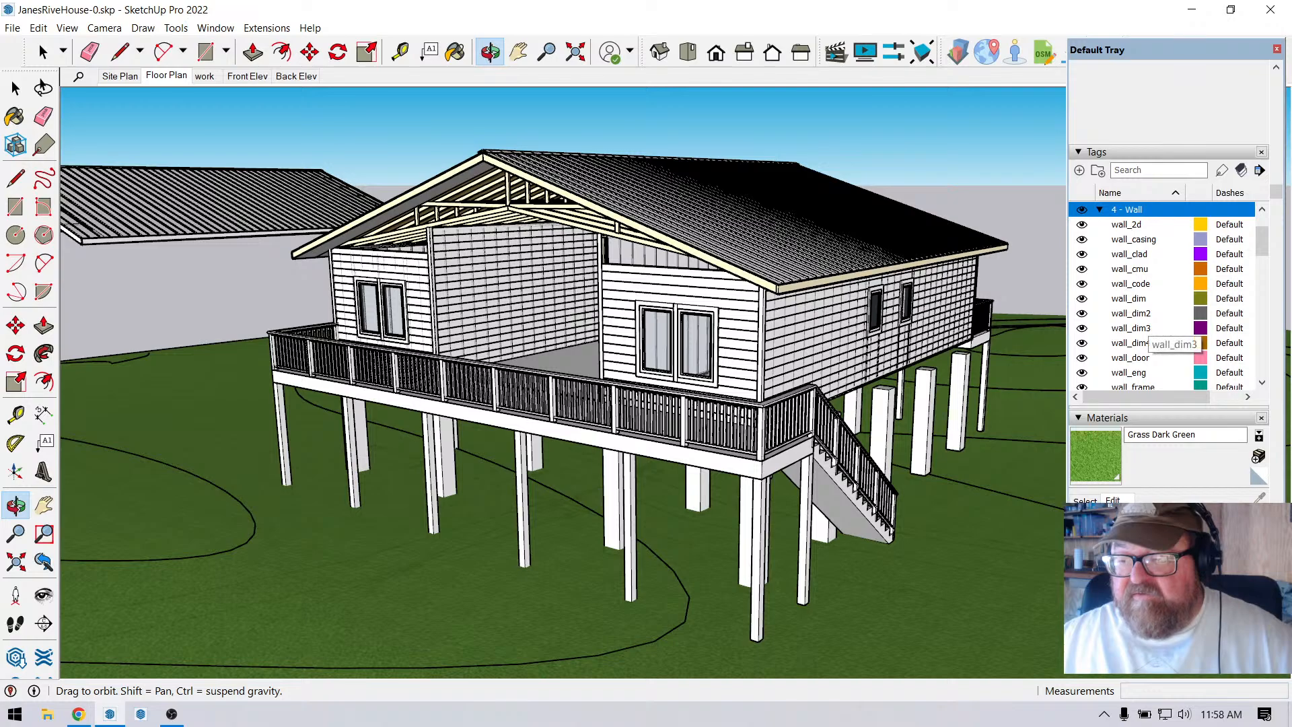
scroll(1168, 296, down, 1)
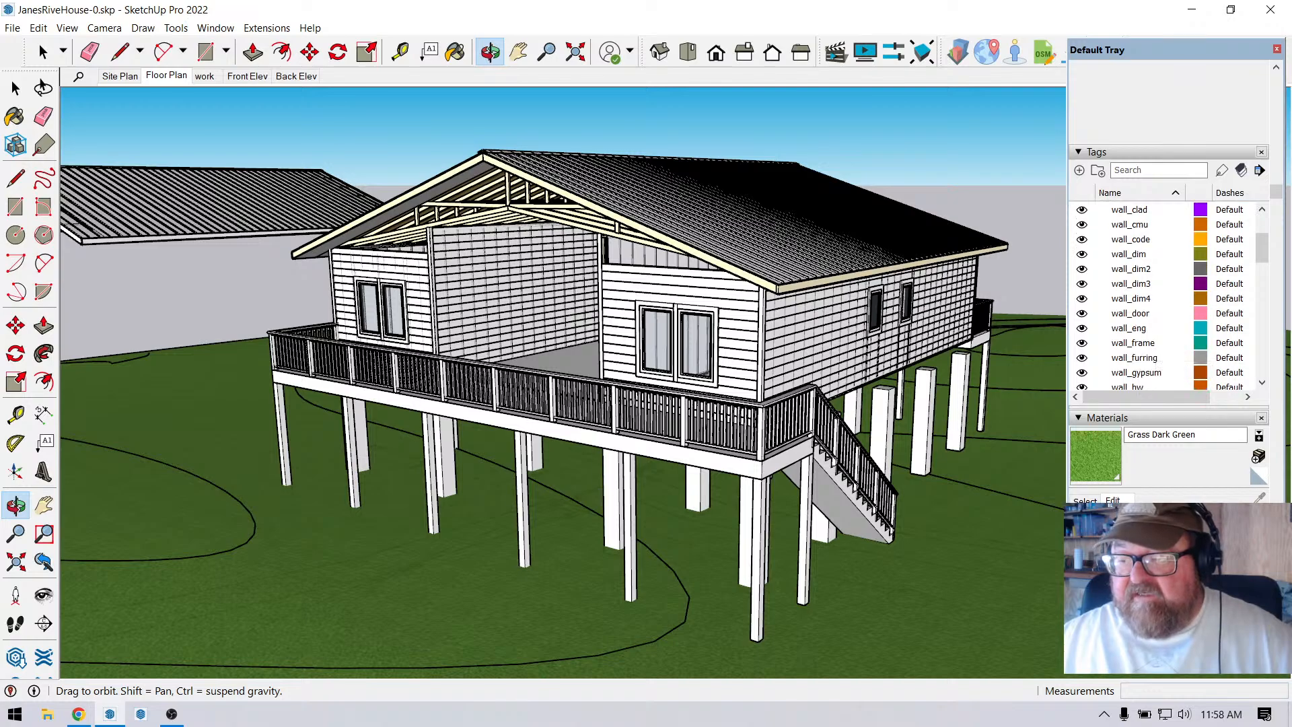
middle_drag(565, 380, 536, 380)
scroll(536, 381, up, 1)
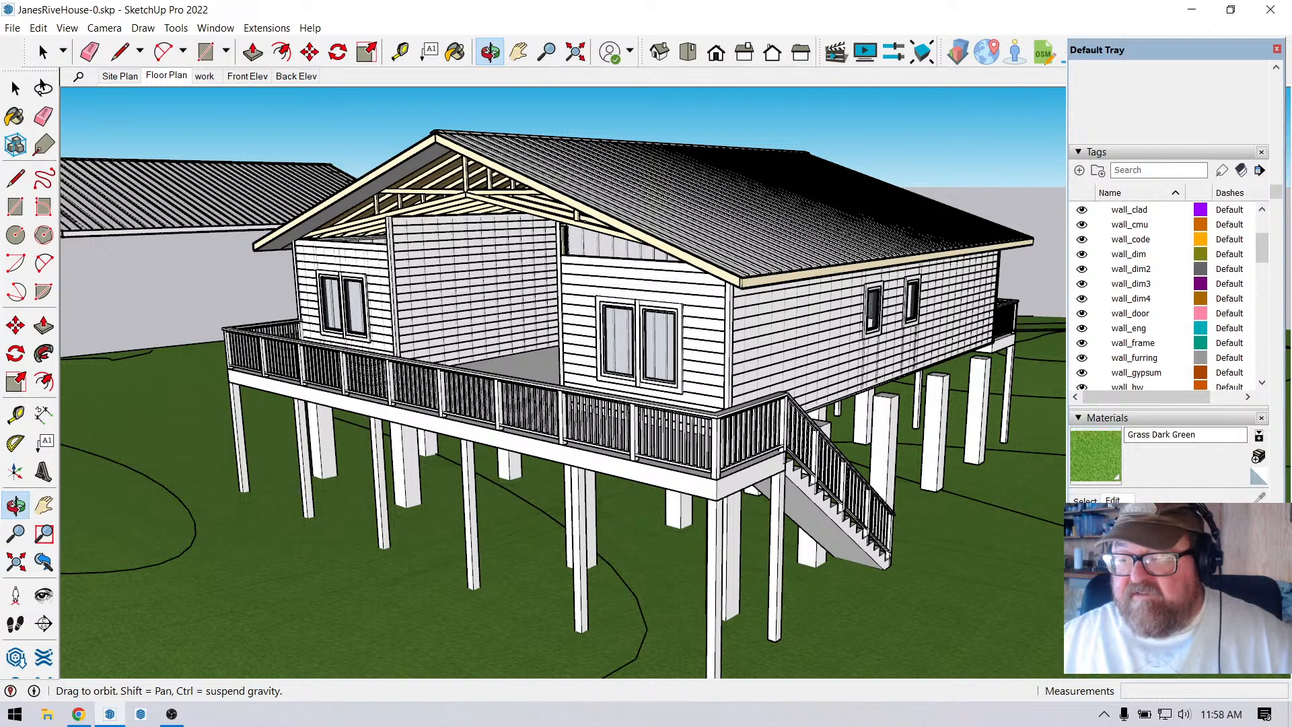
click(1081, 342)
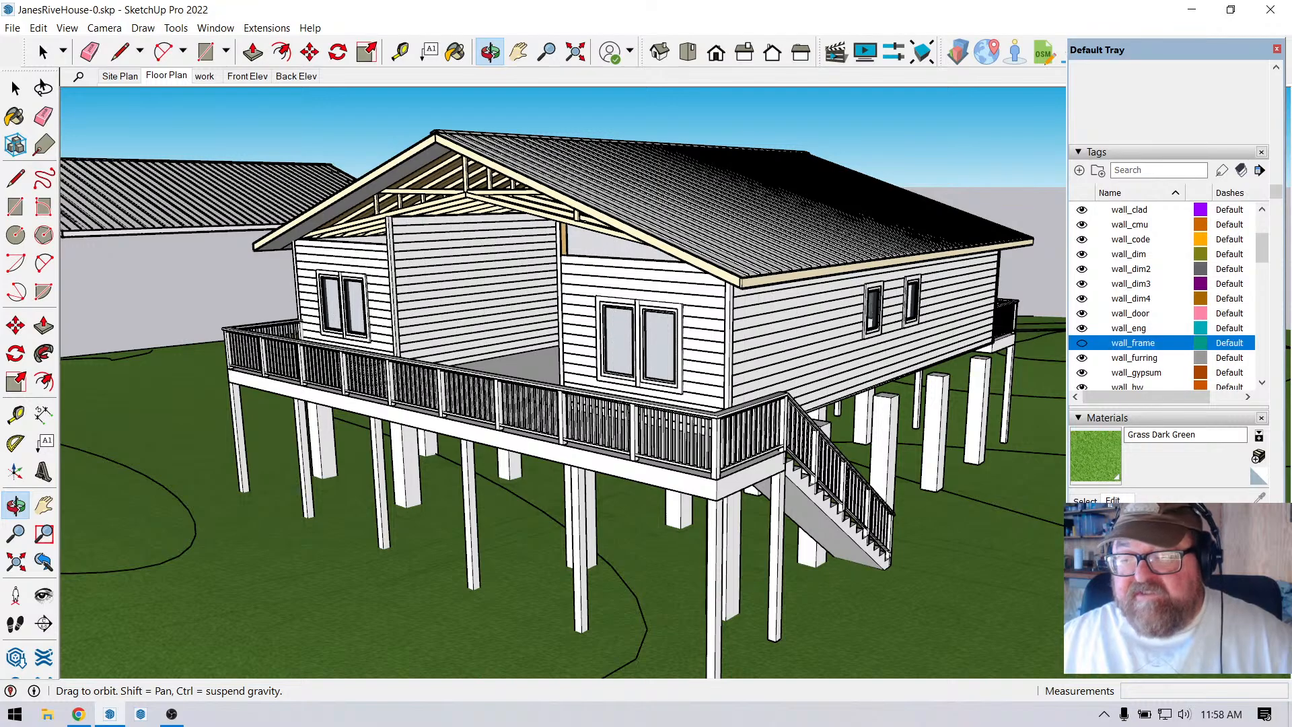
Expand the 3 - Floor tag folder and make the floor_scheme tag visible, checking the floor along the stair side of the house.
middle_drag(565, 380, 479, 329)
scroll(441, 310, down, 1)
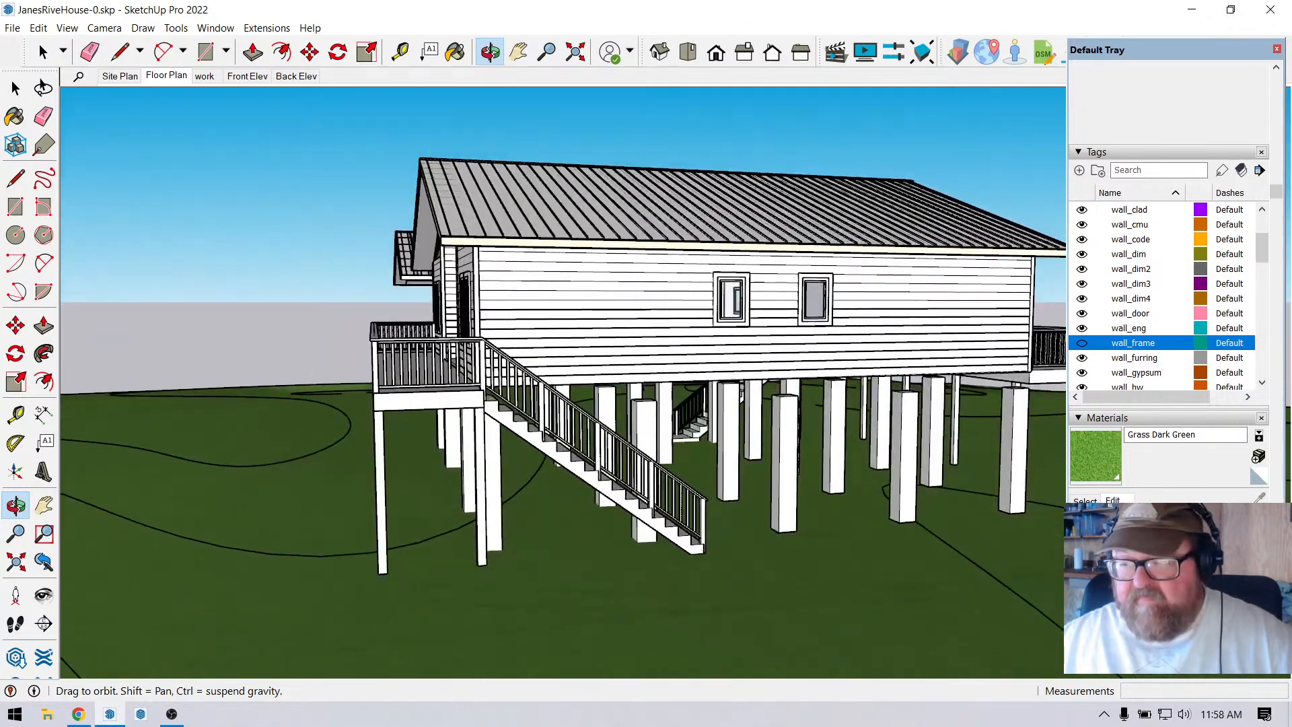
scroll(1162, 296, up, 3)
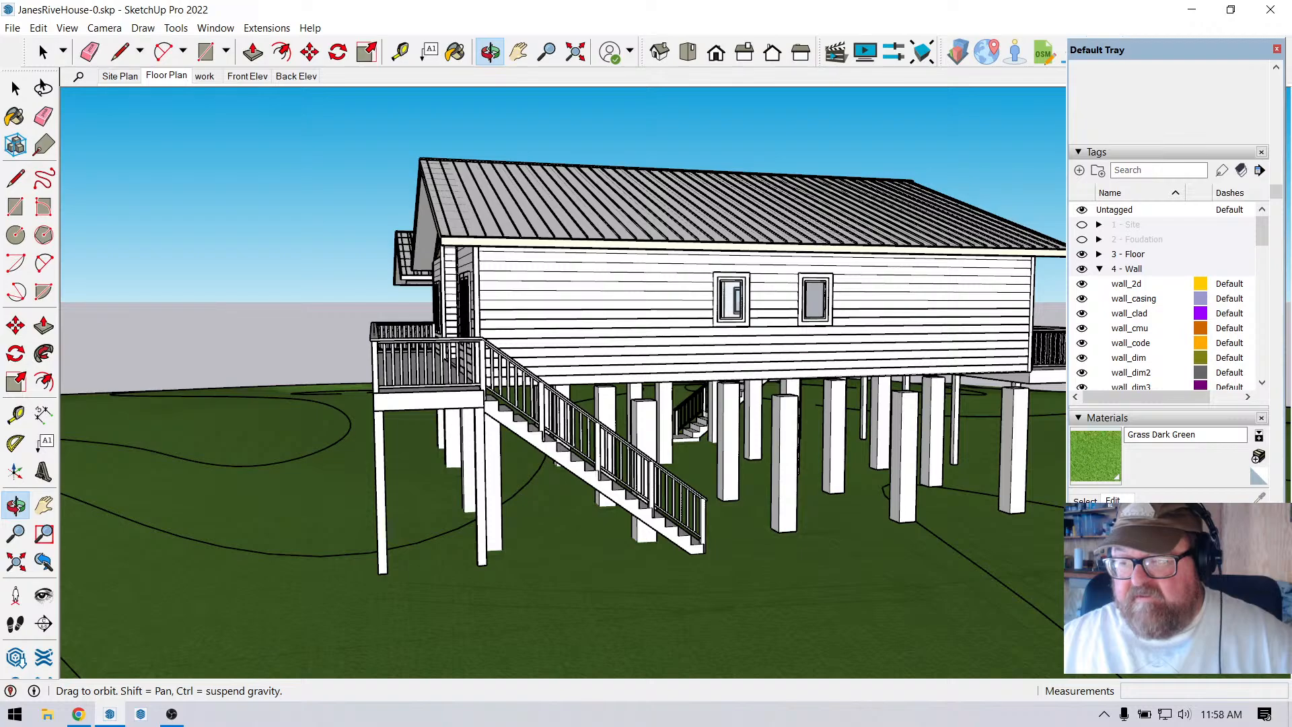
click(1098, 254)
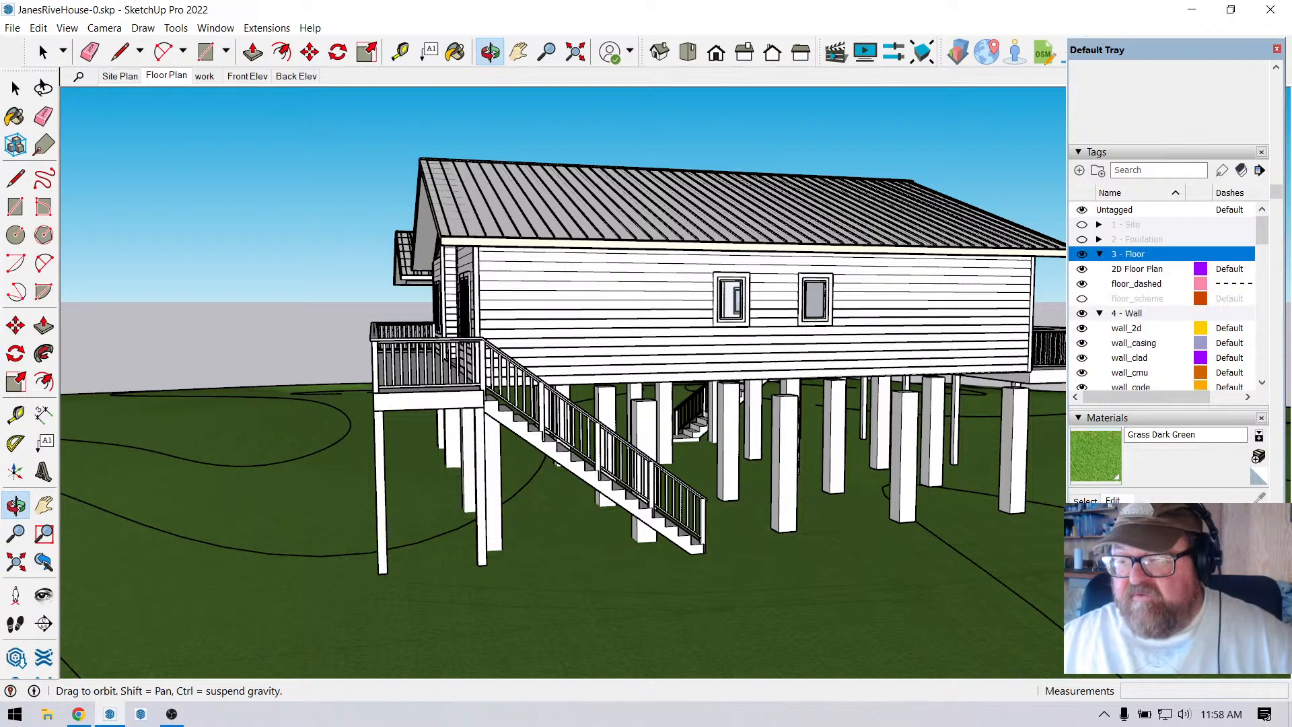
click(1081, 298)
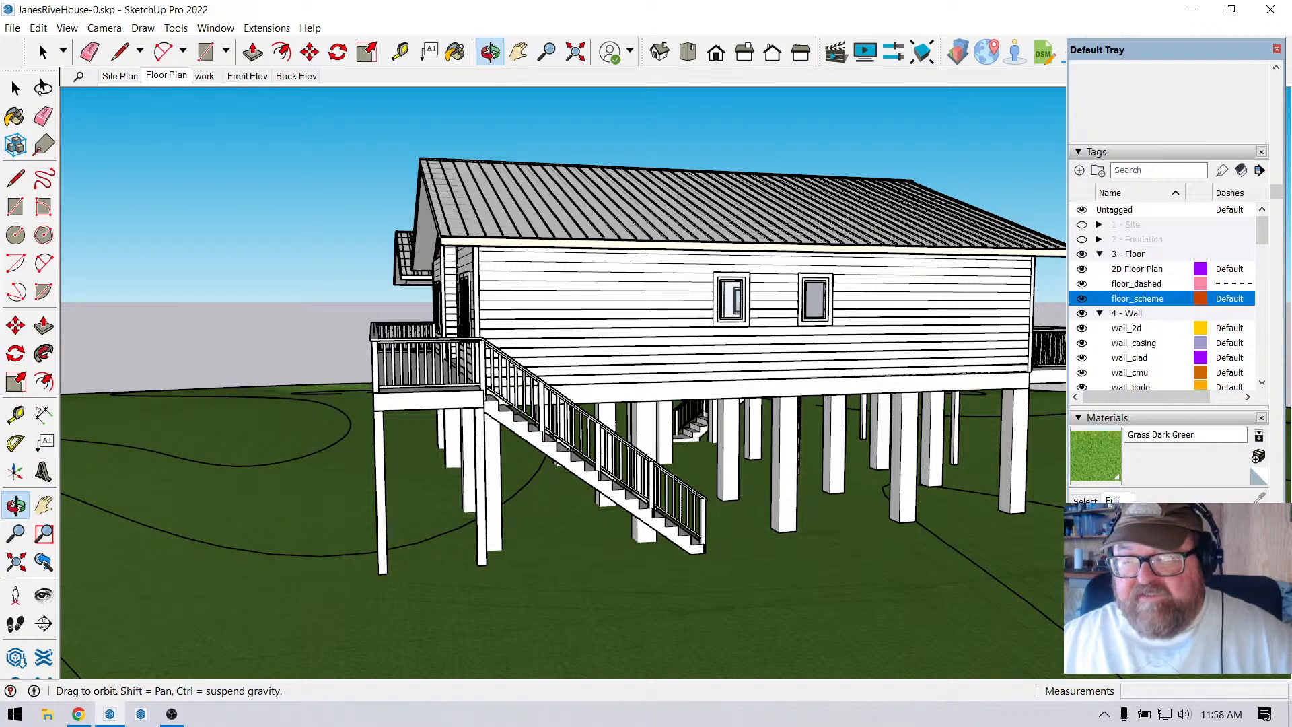
middle_drag(618, 430, 512, 390)
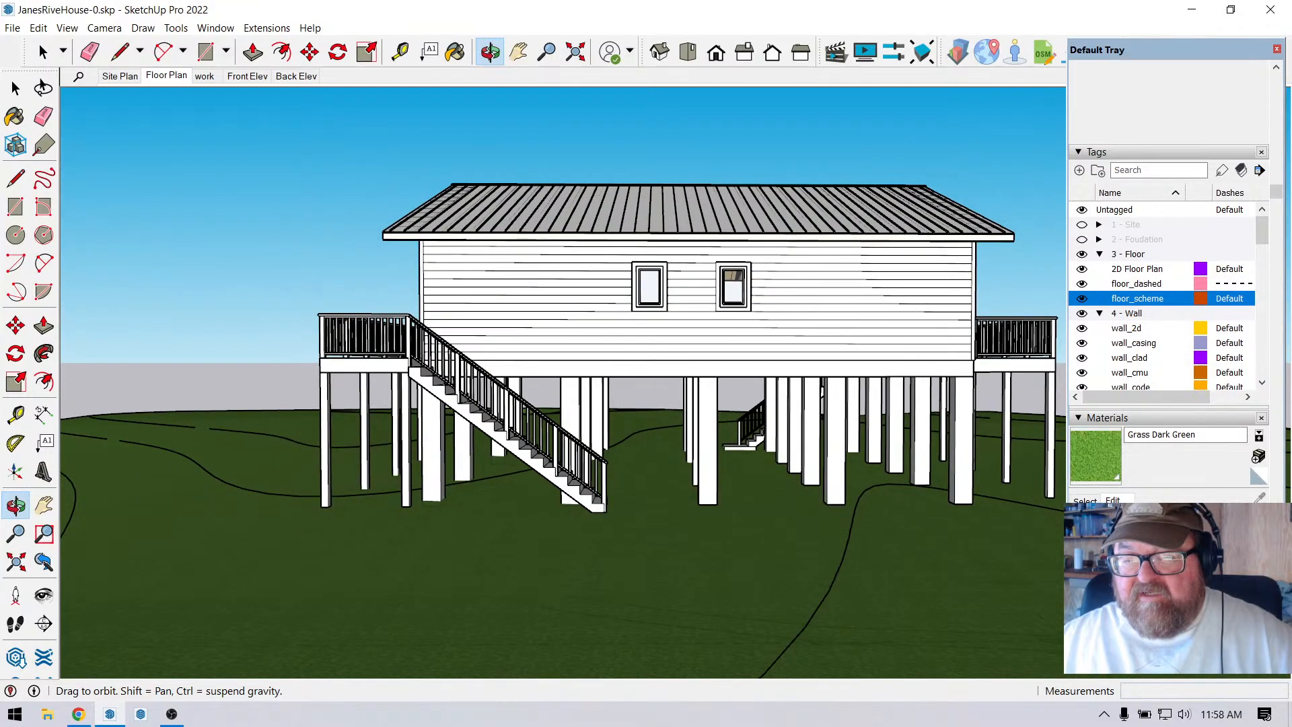
scroll(868, 323, up, 1)
mouse_move(868, 323)
middle_down()
mouse_move(837, 326)
mouse_move(850, 327)
mouse_move(848, 308)
middle_up()
scroll(837, 327, down, 1)
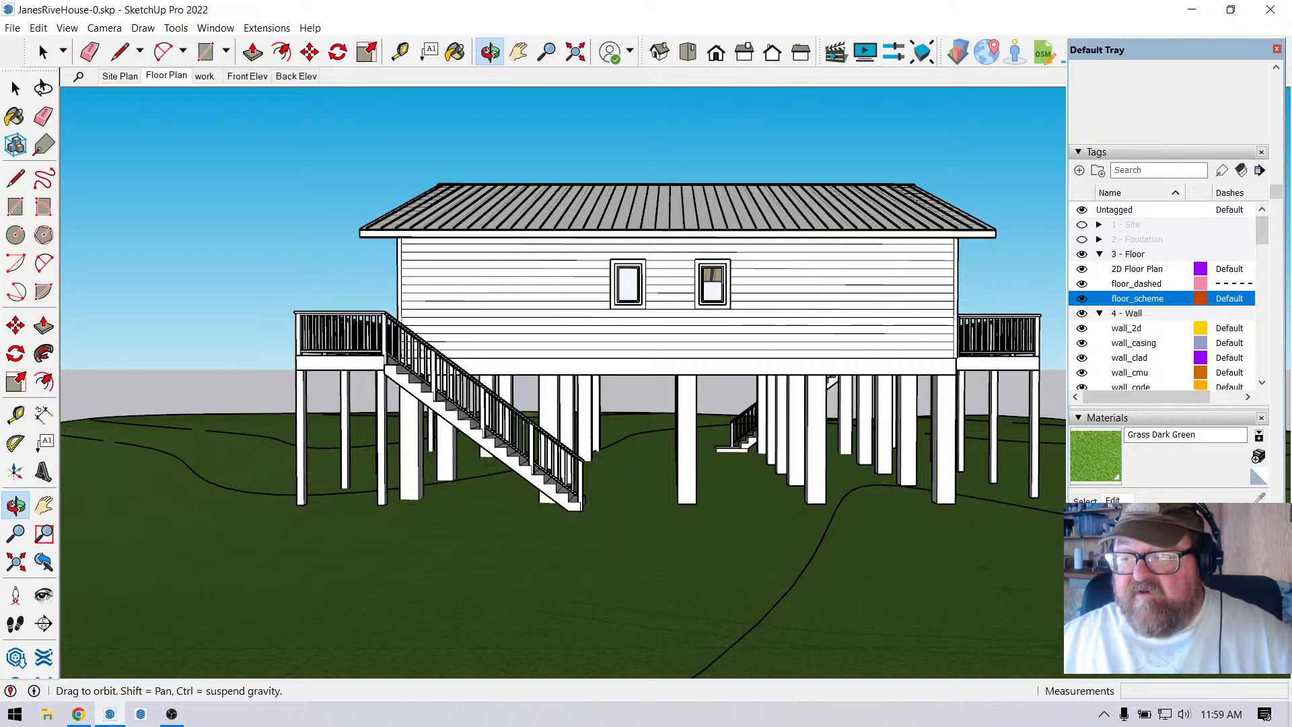
Show the wall_frame tag again to compare how the walls display, and hide it once more.
scroll(1184, 350, down, 1)
scroll(1184, 336, down, 2)
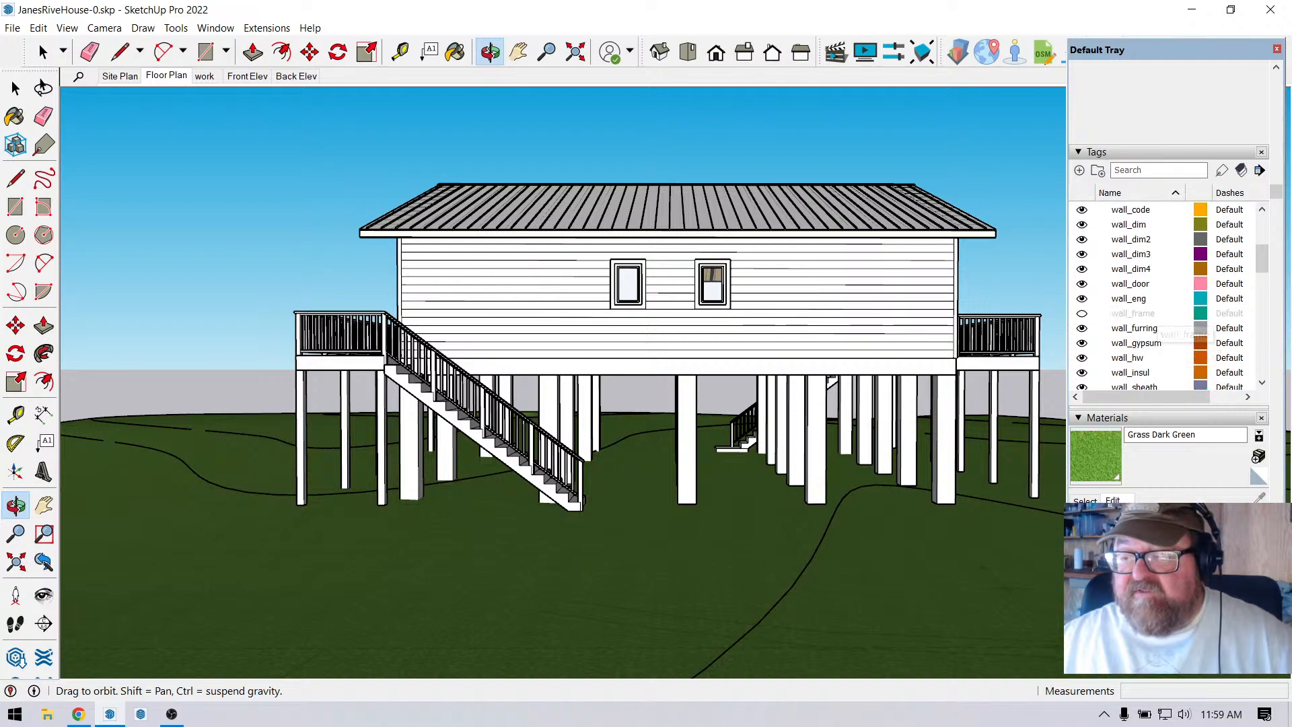
click(1081, 312)
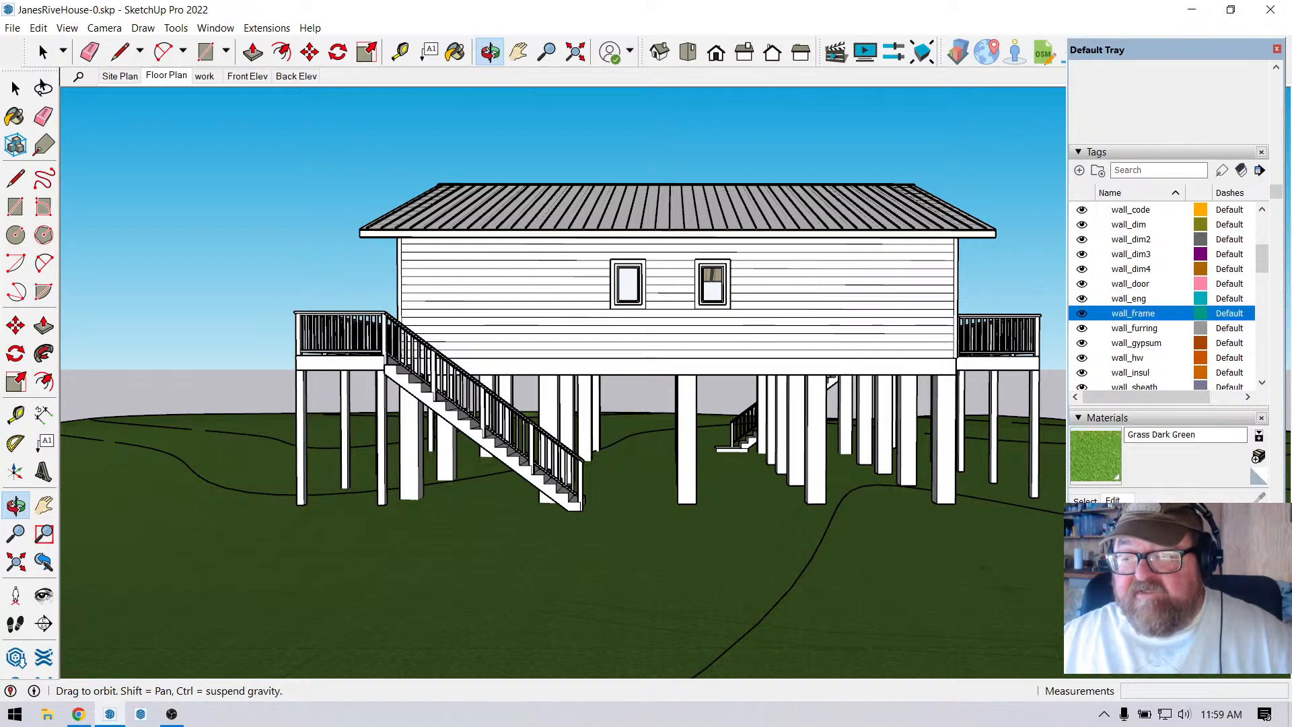
middle_drag(679, 404, 711, 380)
scroll(699, 308, down, 3)
scroll(698, 309, up, 6)
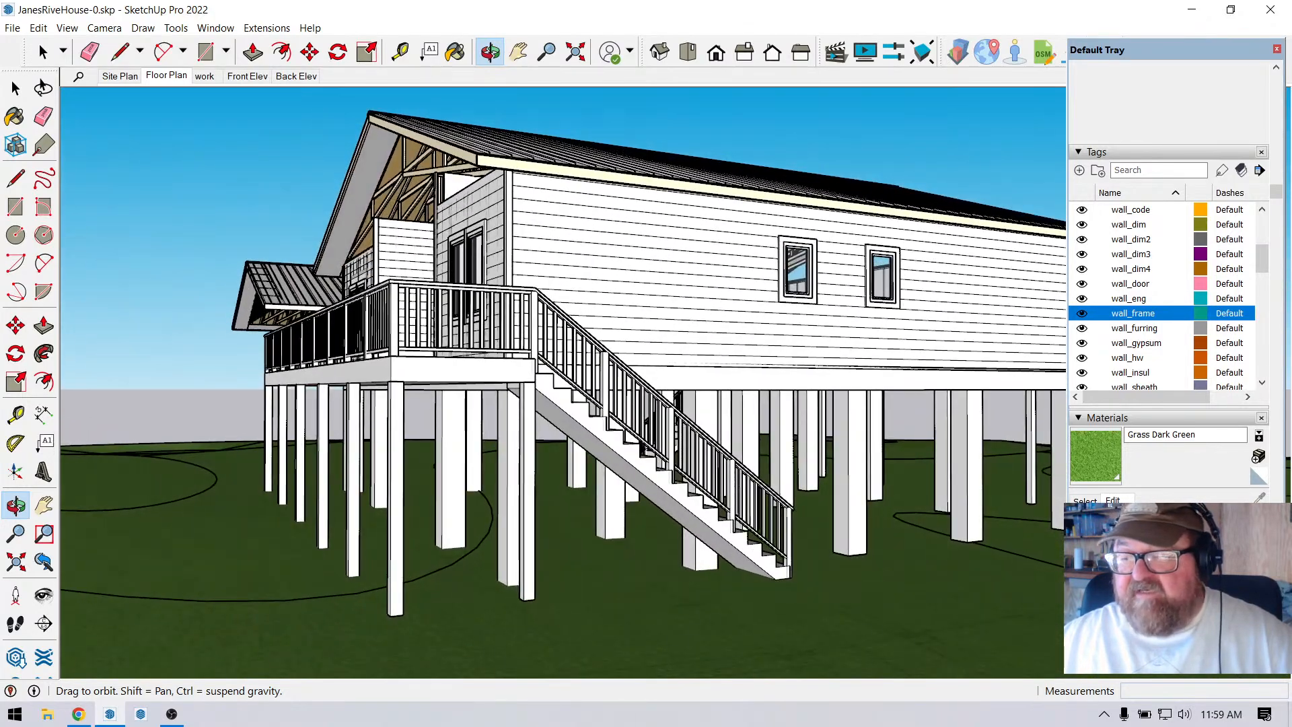
scroll(699, 309, down, 4)
middle_drag(606, 404, 779, 402)
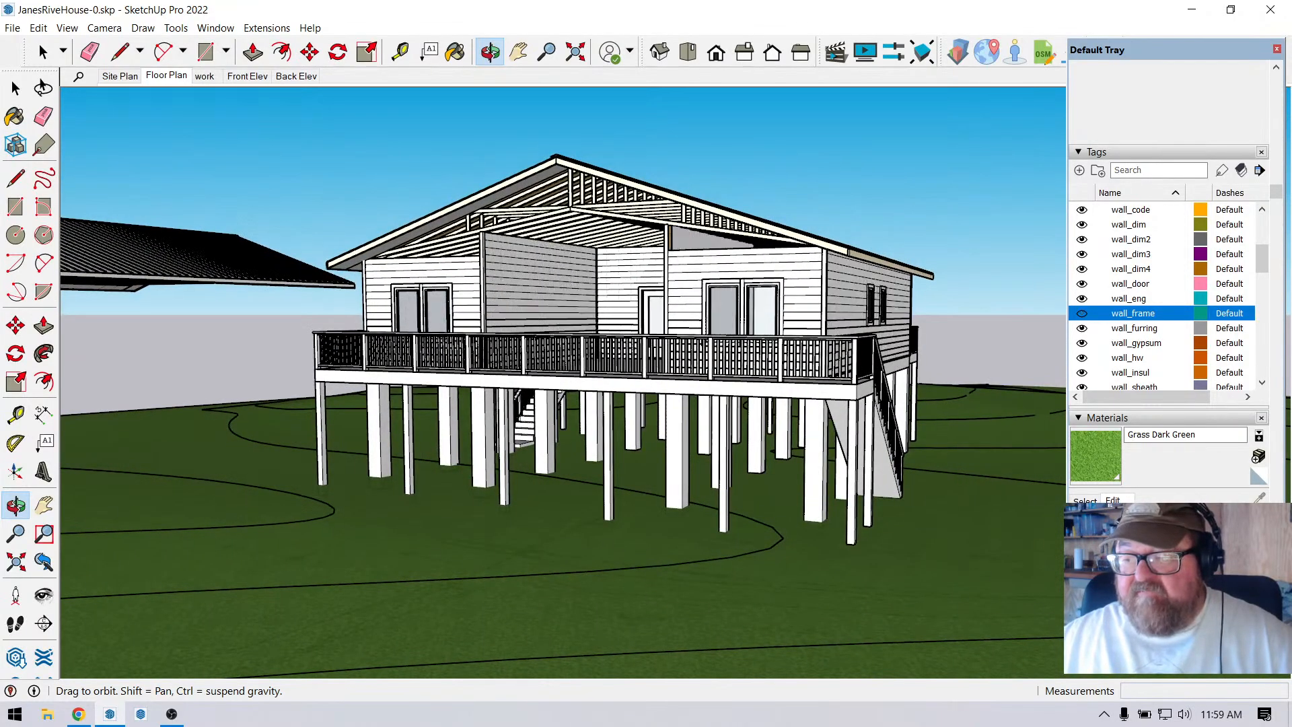
Review the whole house from all sides, including both gable ends, the roof, the decks and the stairs.
middle_drag(605, 397, 572, 403)
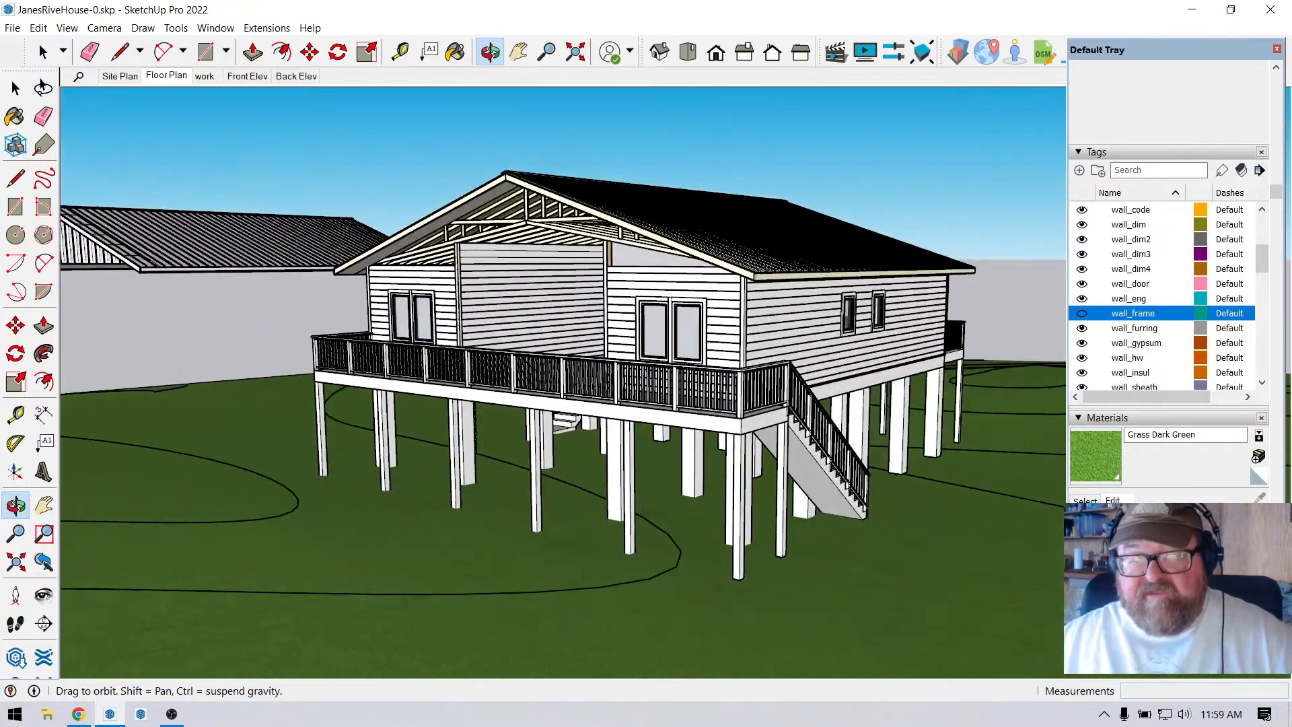
scroll(572, 384, down, 3)
middle_drag(773, 397, 269, 407)
middle_drag(605, 397, 803, 437)
scroll(692, 330, up, 4)
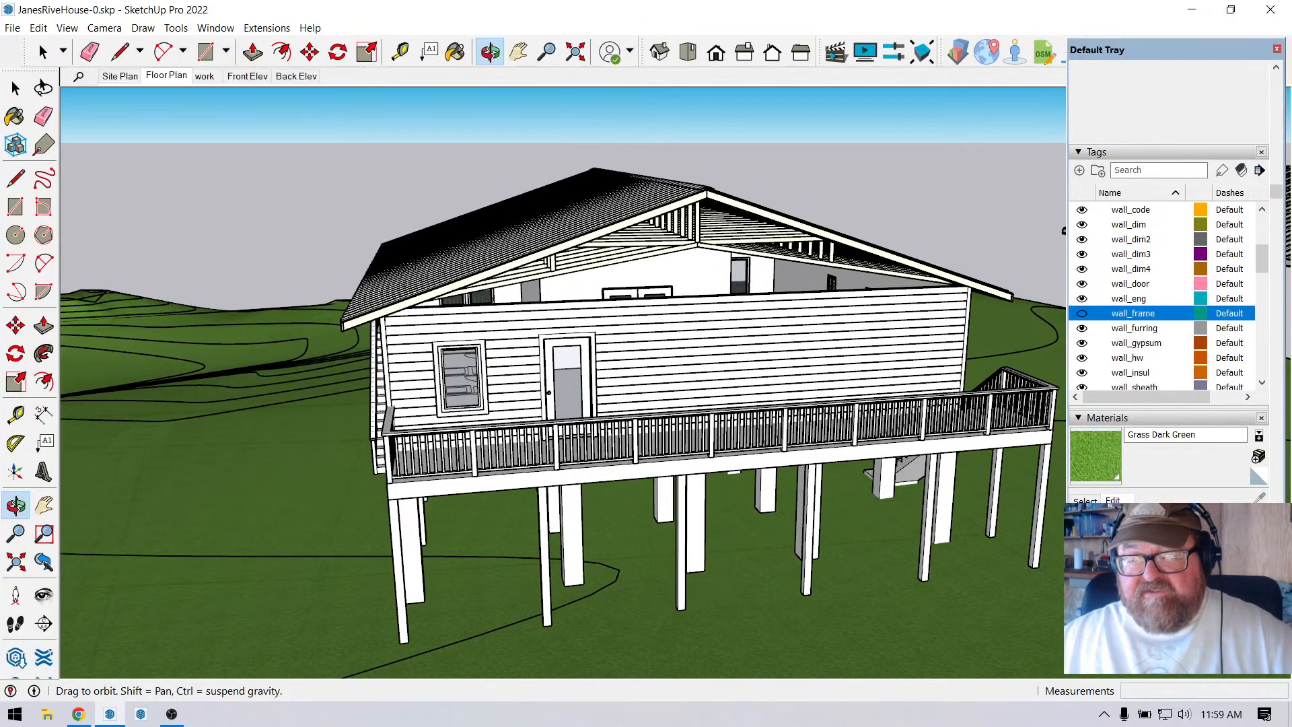
middle_drag(693, 404, 585, 395)
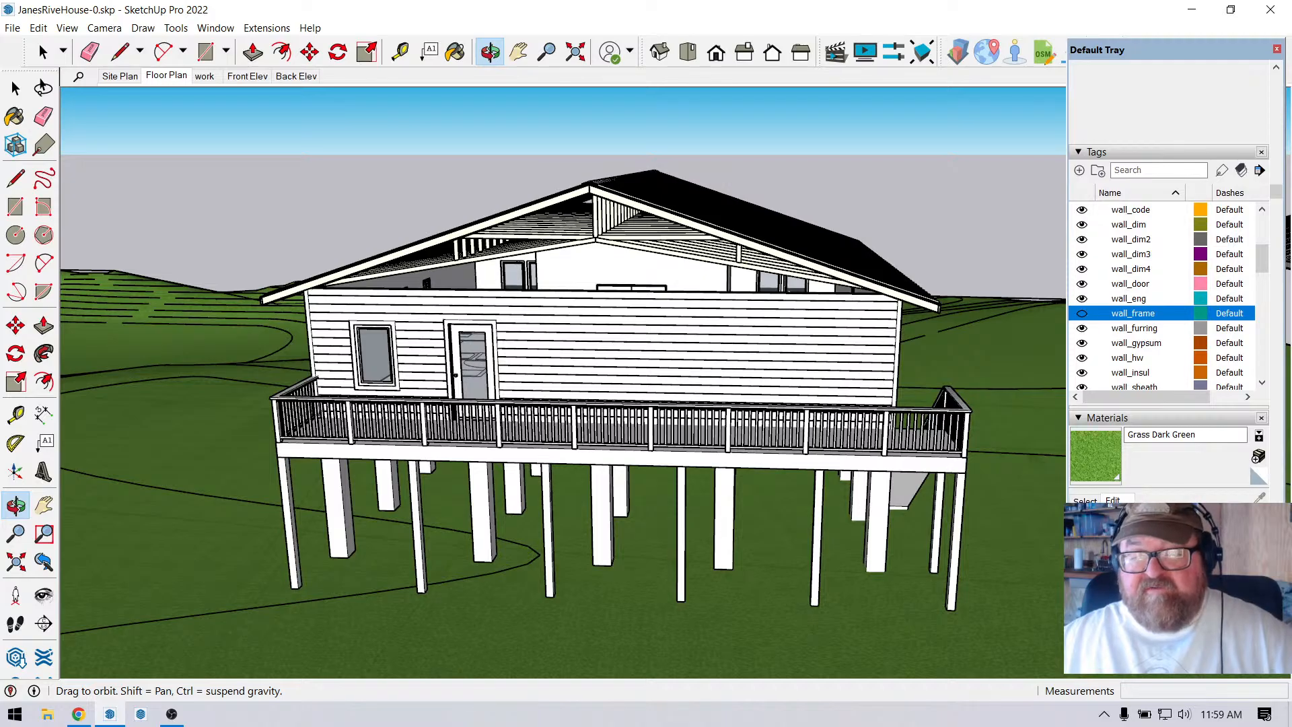
middle_drag(585, 397, 747, 424)
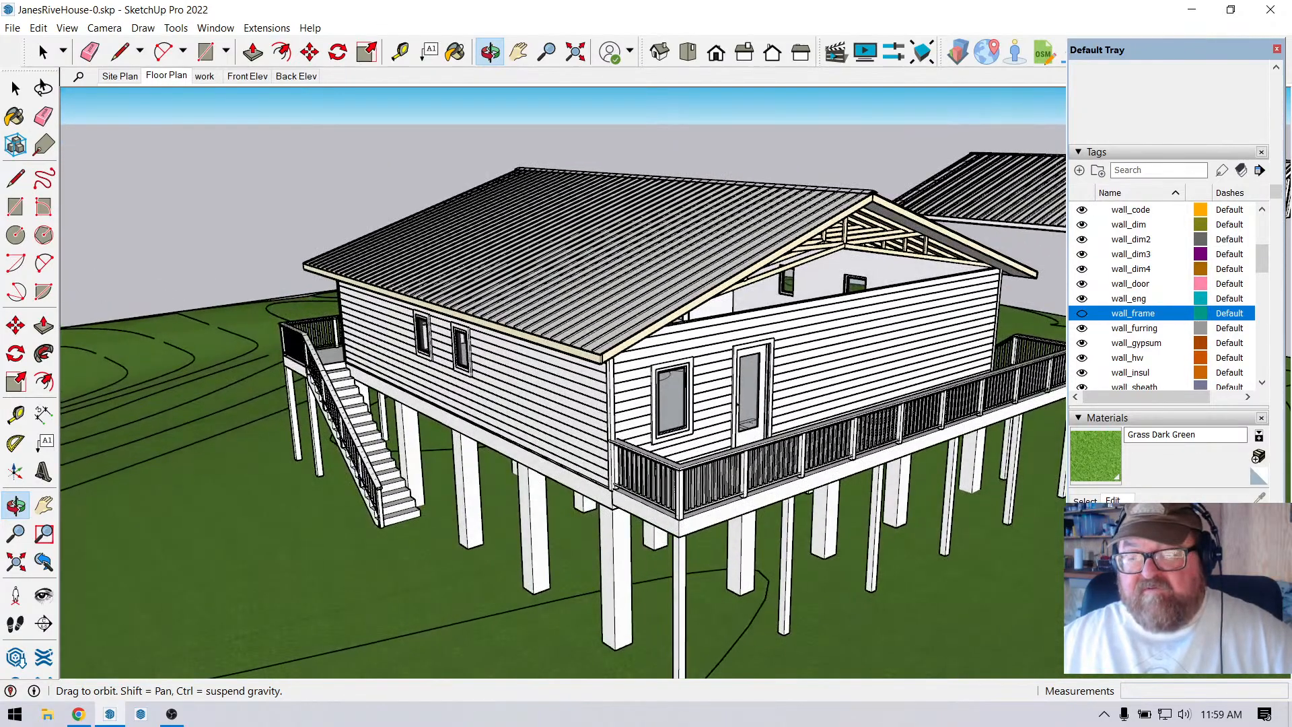
middle_drag(337, 427, 559, 416)
scroll(560, 416, down, 2)
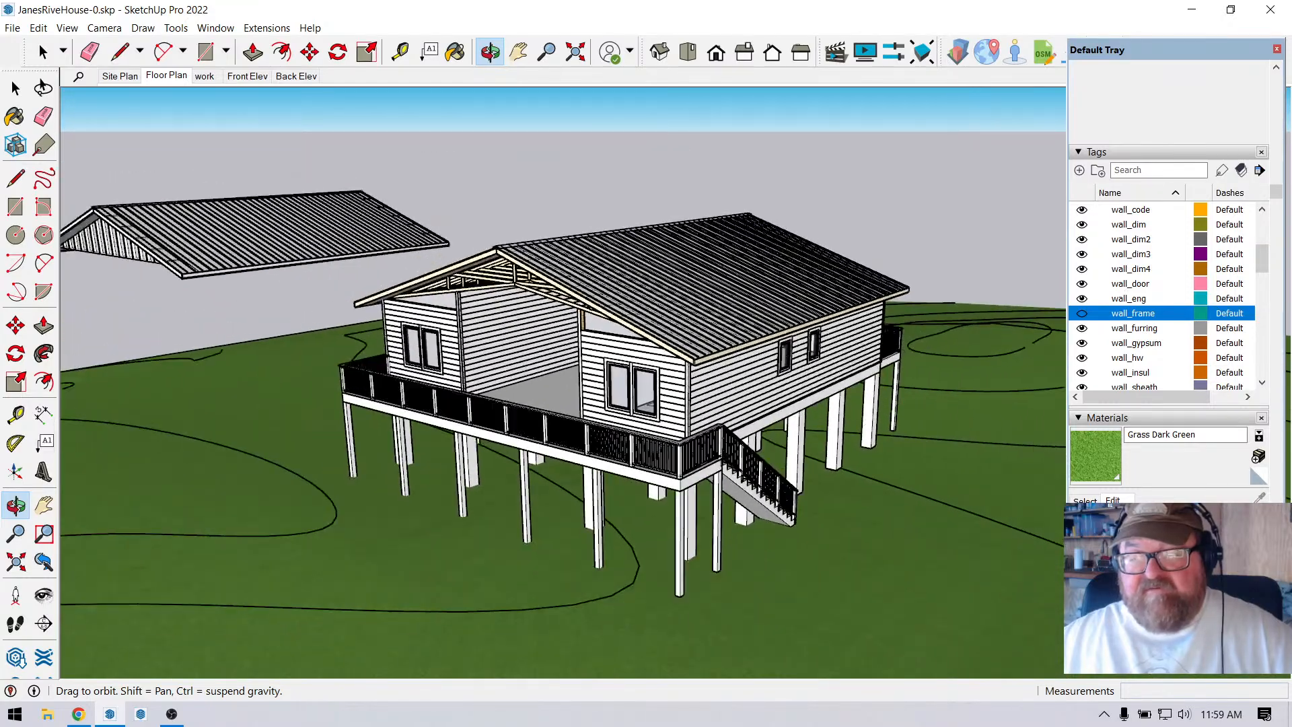
middle_drag(720, 419, 810, 436)
scroll(864, 403, down, 3)
scroll(780, 441, up, 2)
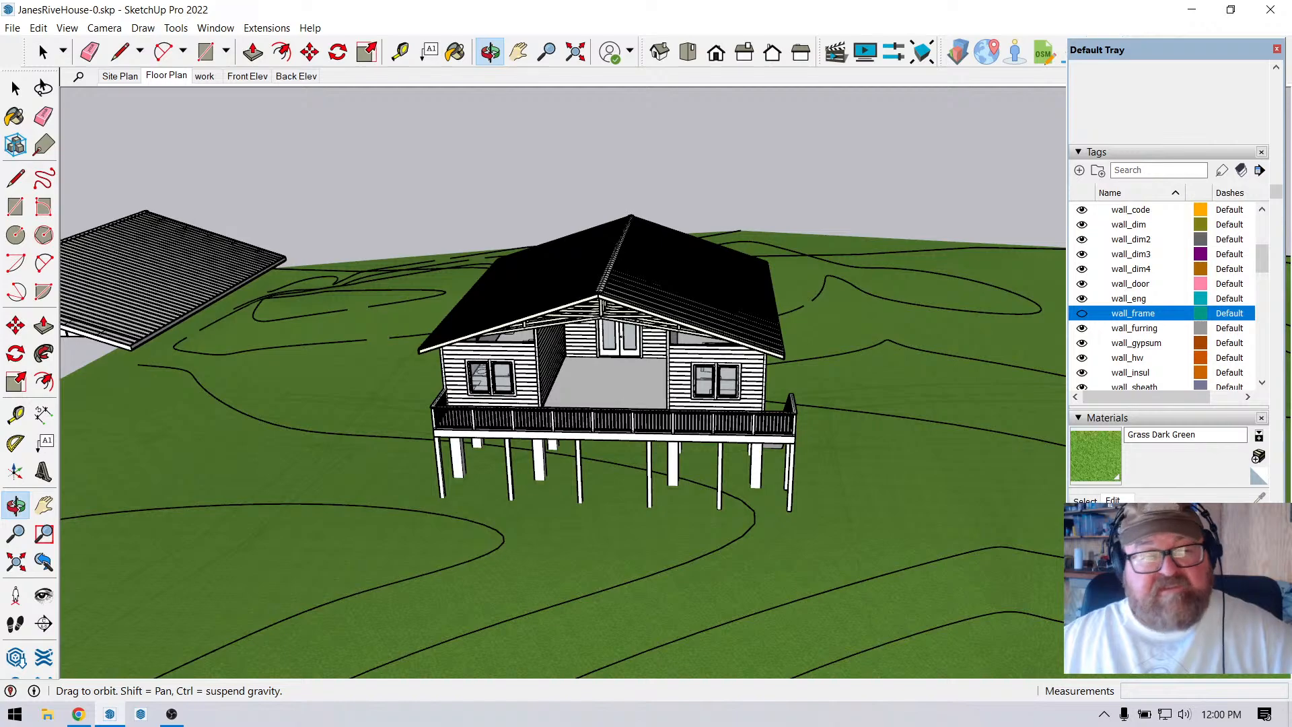
Select the roof on the house together with the spare roof beside it and move both 80' along the green axis.
scroll(561, 442, down, 3)
key(space)
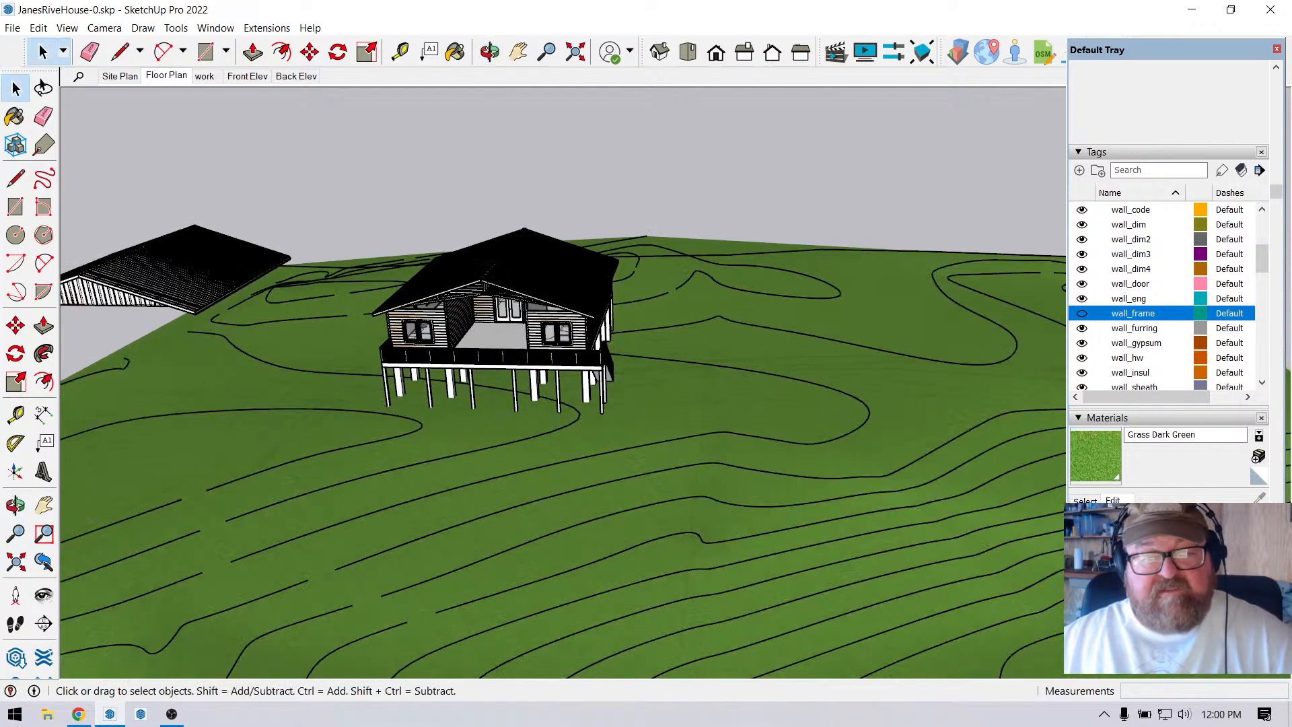
click(522, 273)
key(m)
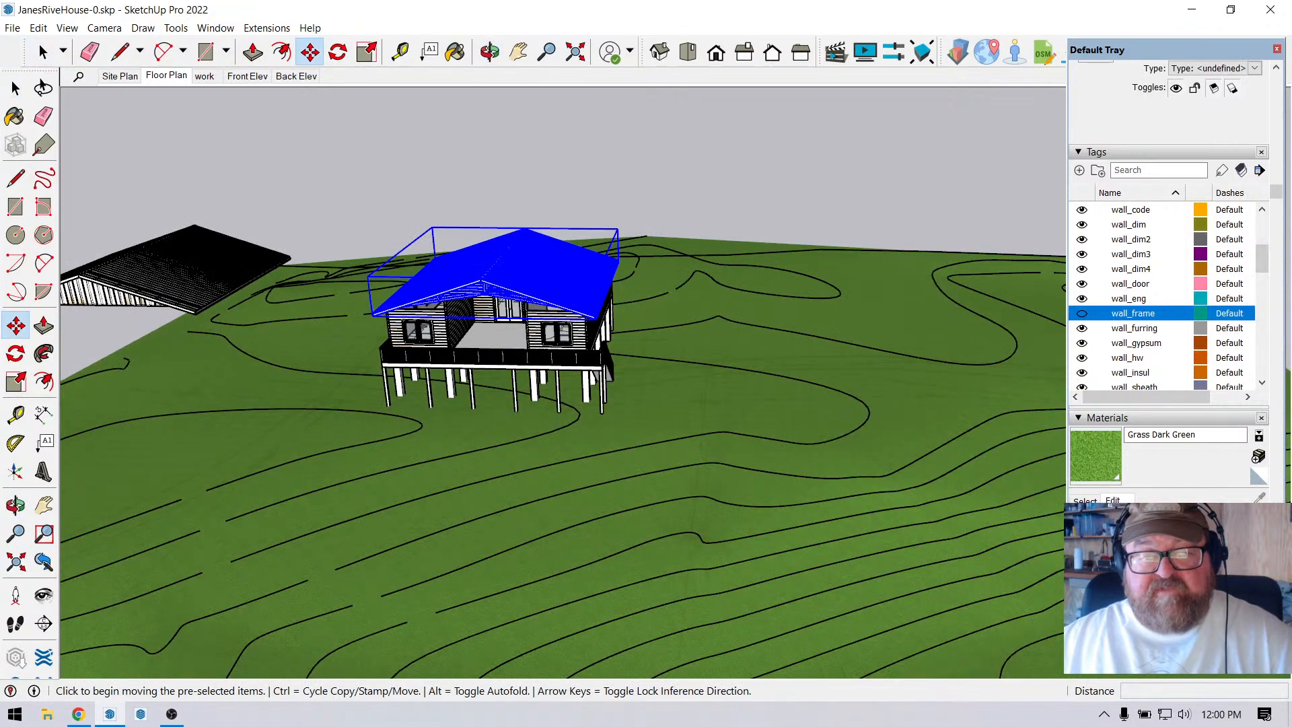
click(538, 160)
key(Escape)
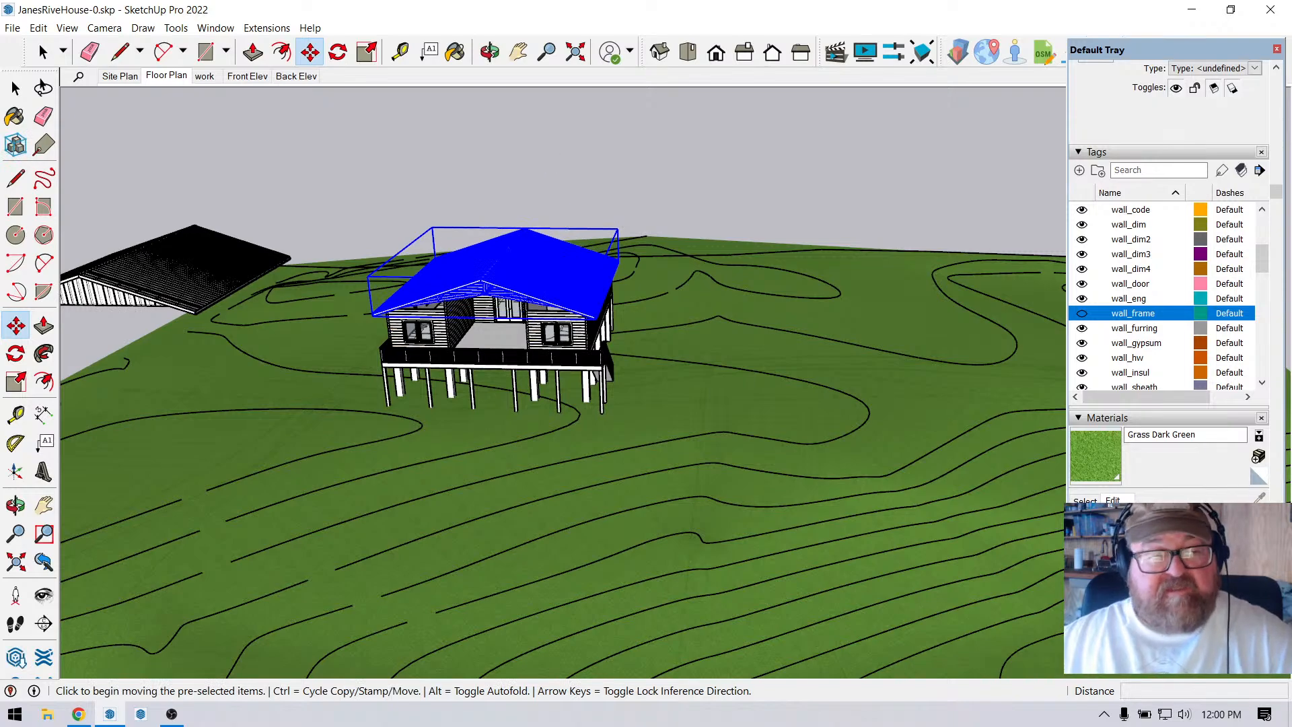
click(42, 52)
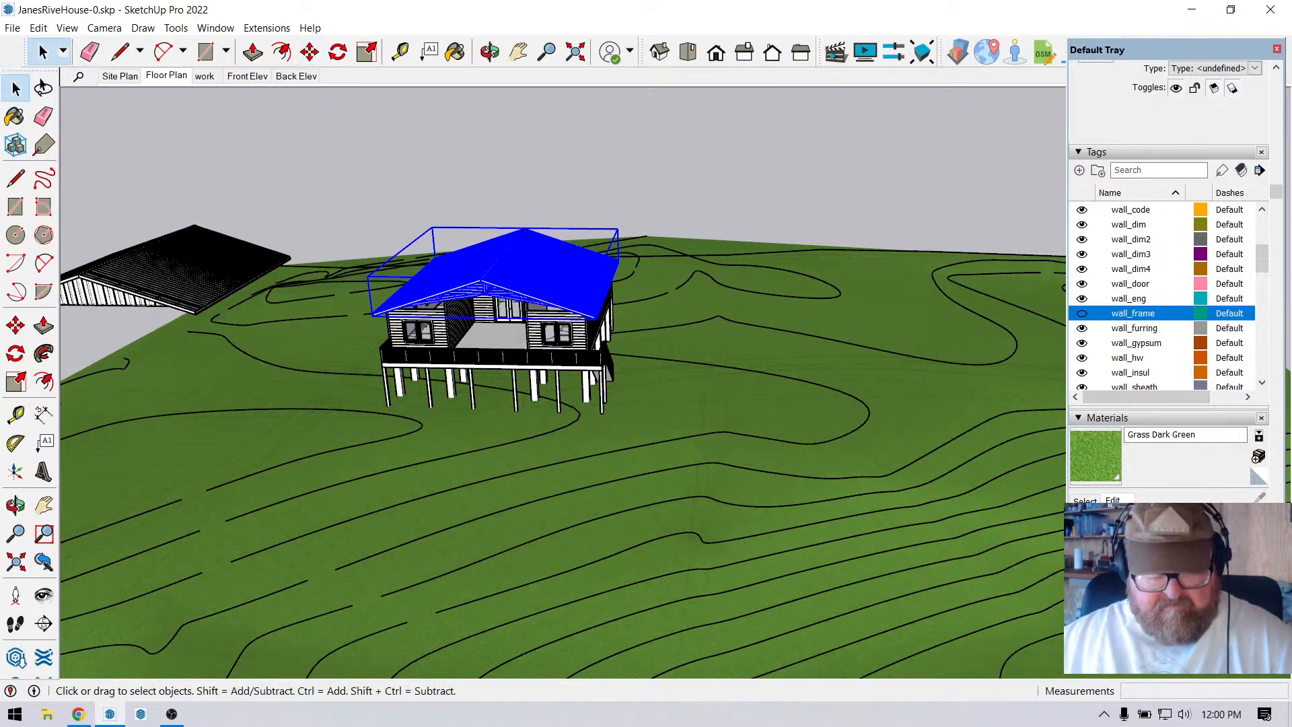
shift+click(192, 272)
click(309, 52)
click(475, 142)
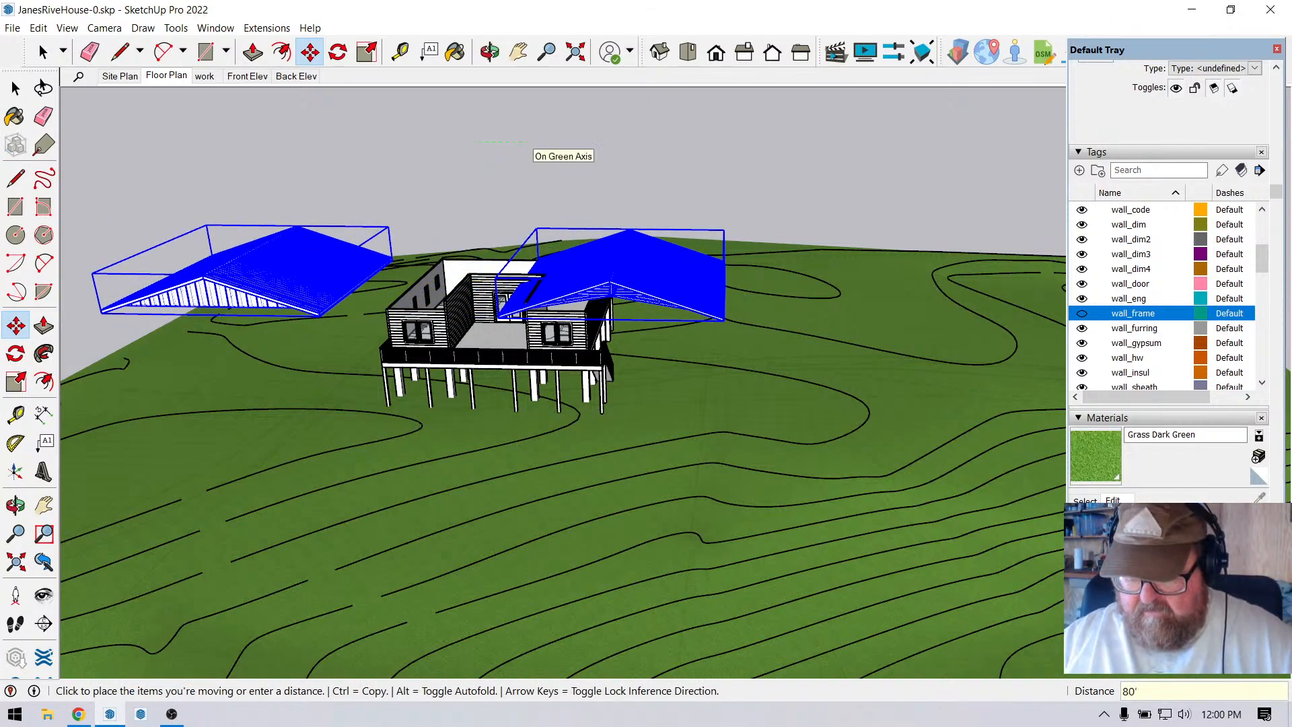
key(Return)
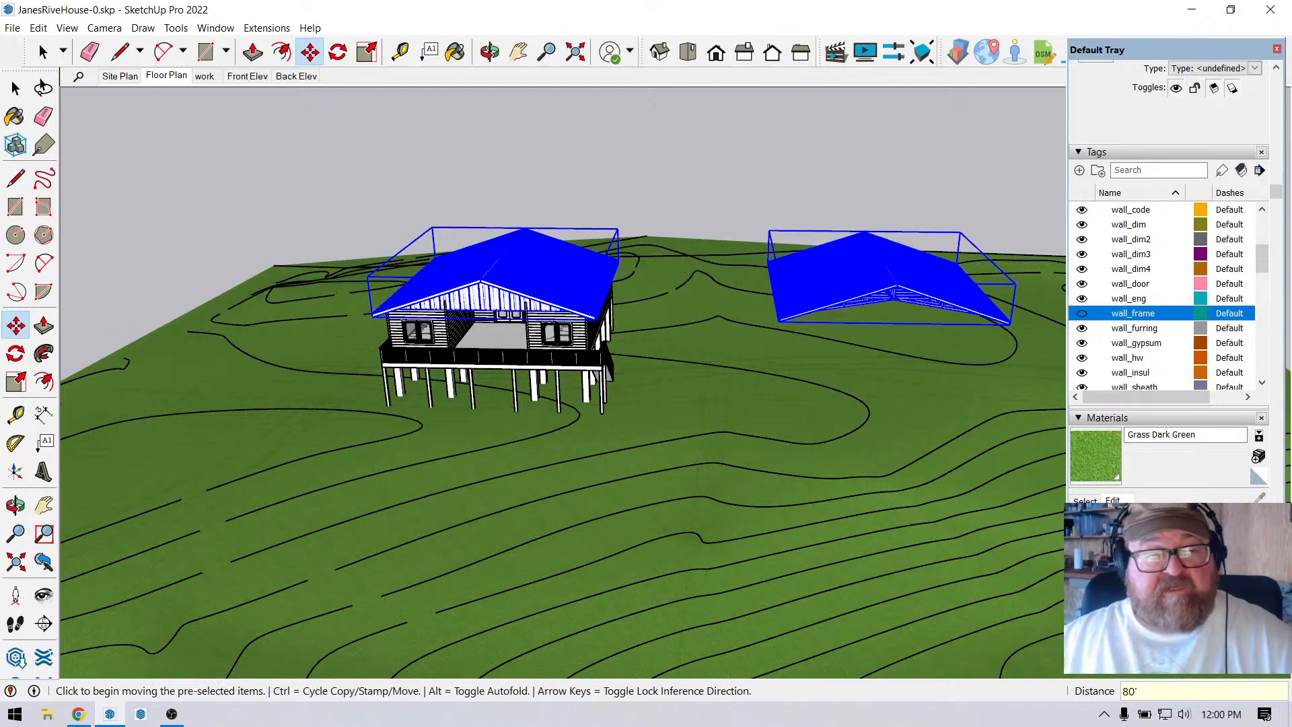
click(43, 53)
click(222, 158)
Examine how the board-and-batten gable roof sits over the deck recess and front walls, from low, side and raised views.
scroll(502, 325, up, 5)
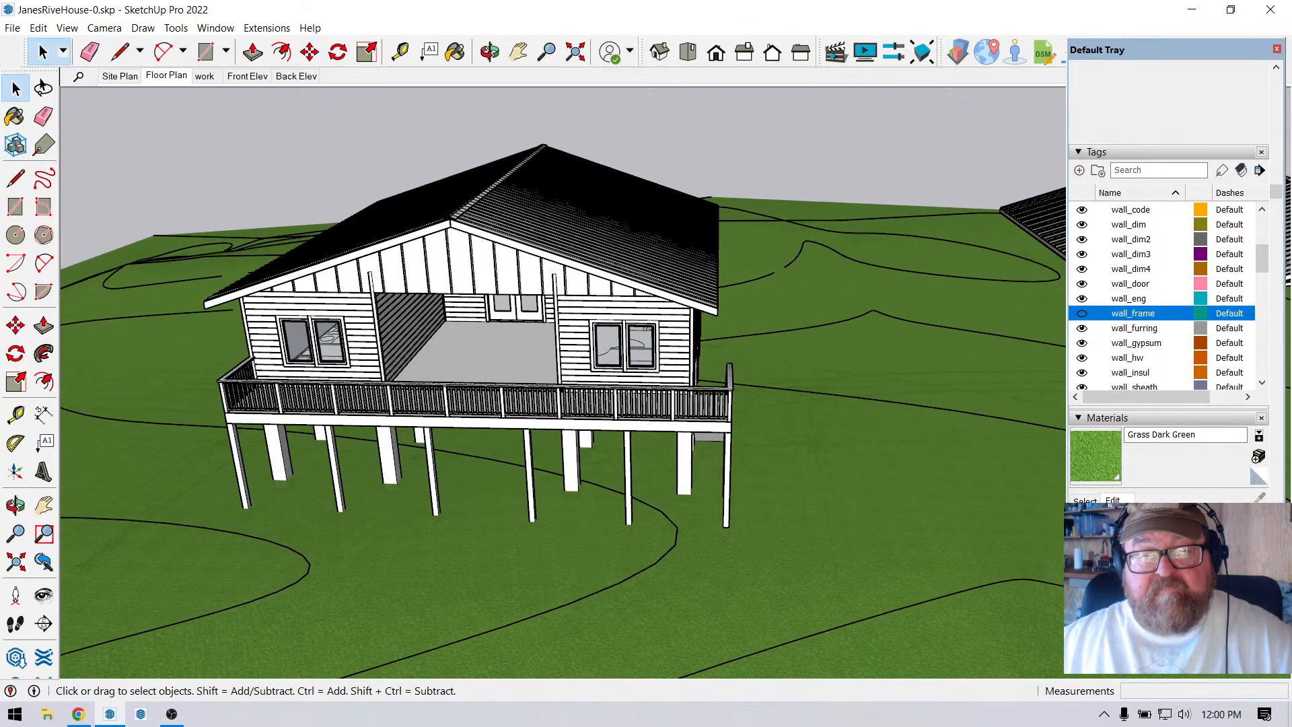
click(490, 53)
scroll(431, 289, up, 2)
drag(444, 289, 437, 195)
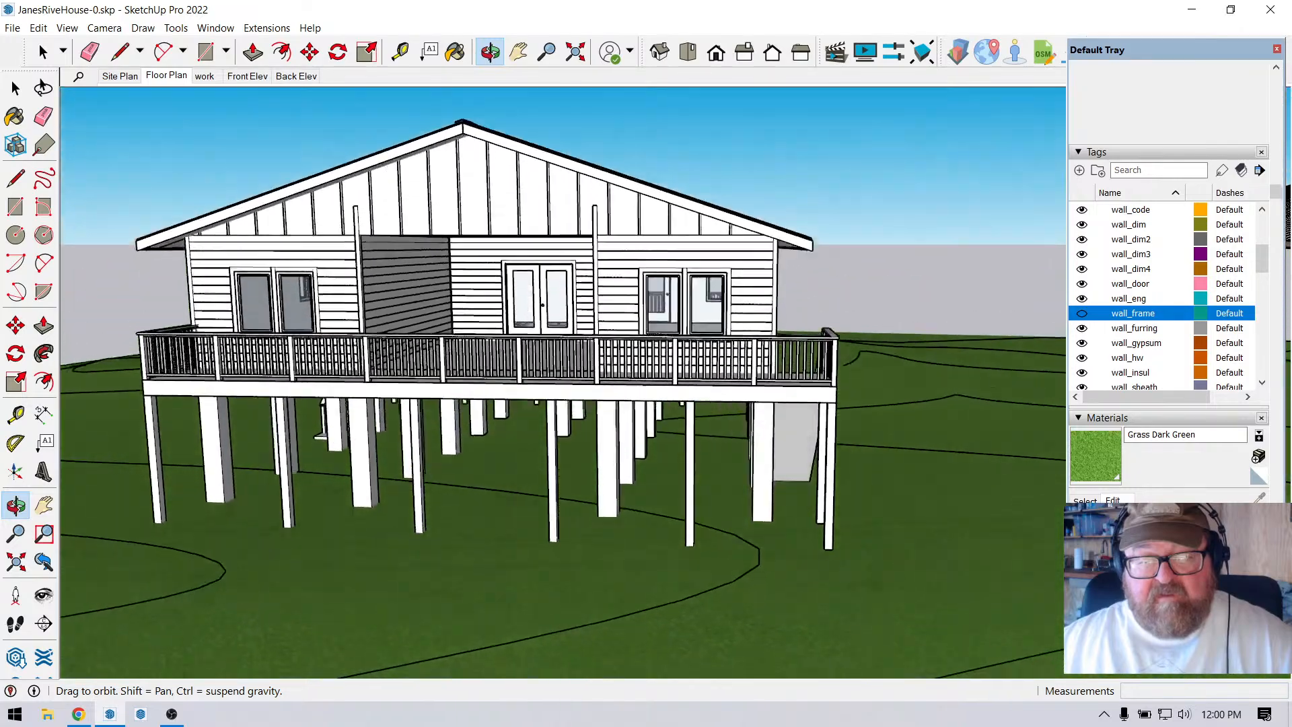
scroll(458, 289, up, 1)
scroll(480, 269, up, 2)
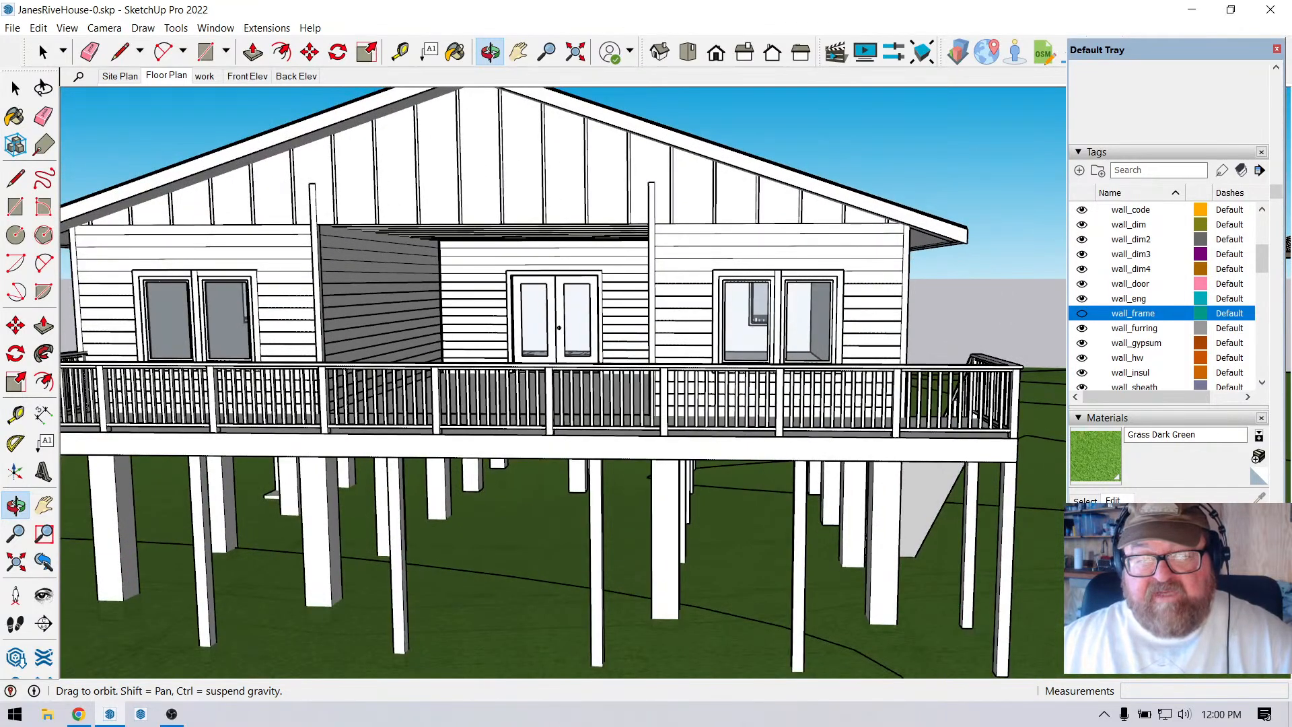
middle_drag(498, 376, 222, 374)
middle_drag(673, 357, 252, 349)
scroll(366, 347, down, 3)
middle_drag(452, 326, 436, 326)
middle_drag(807, 404, 659, 397)
scroll(698, 412, up, 2)
middle_drag(595, 323, 639, 427)
scroll(605, 351, up, 4)
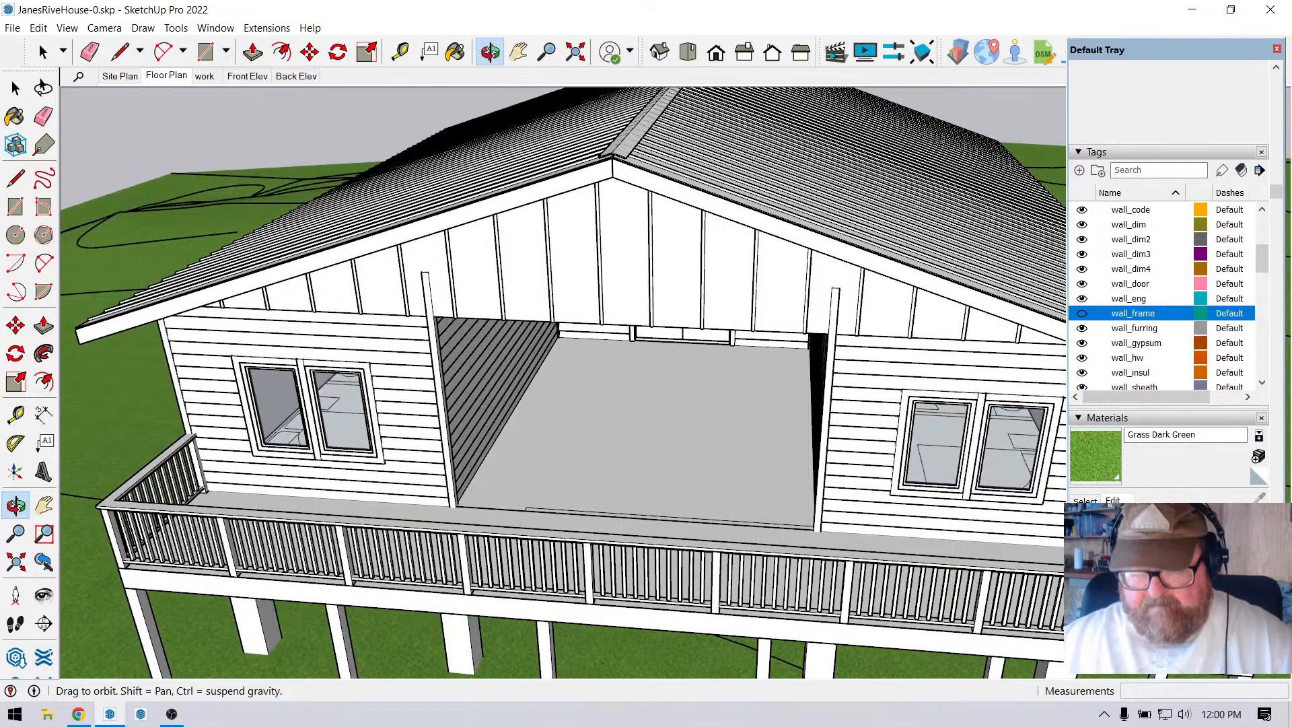
middle_drag(639, 427, 693, 316)
middle_drag(592, 320, 605, 431)
Select both roofs and move them 80' back along the green axis, returning the open-truss roof to the house.
scroll(619, 328, down, 4)
scroll(760, 360, down, 2)
scroll(469, 399, down, 5)
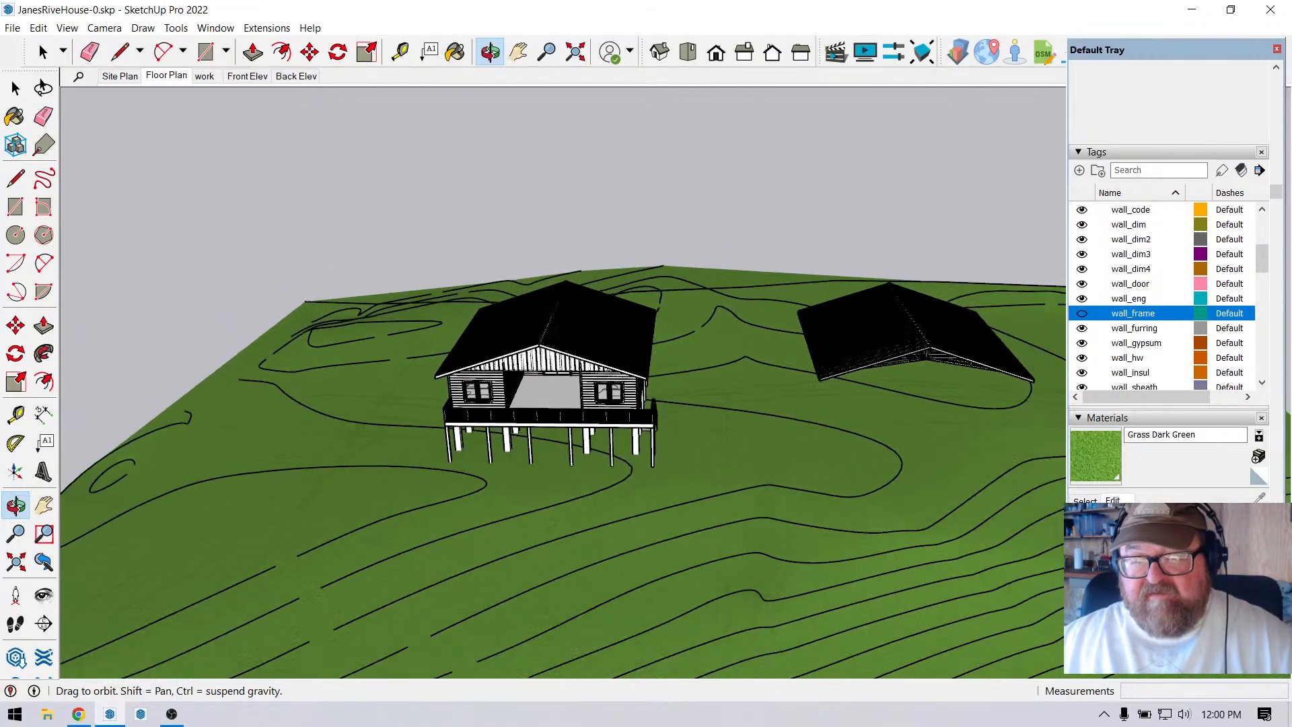
drag(469, 399, 431, 350)
click(43, 51)
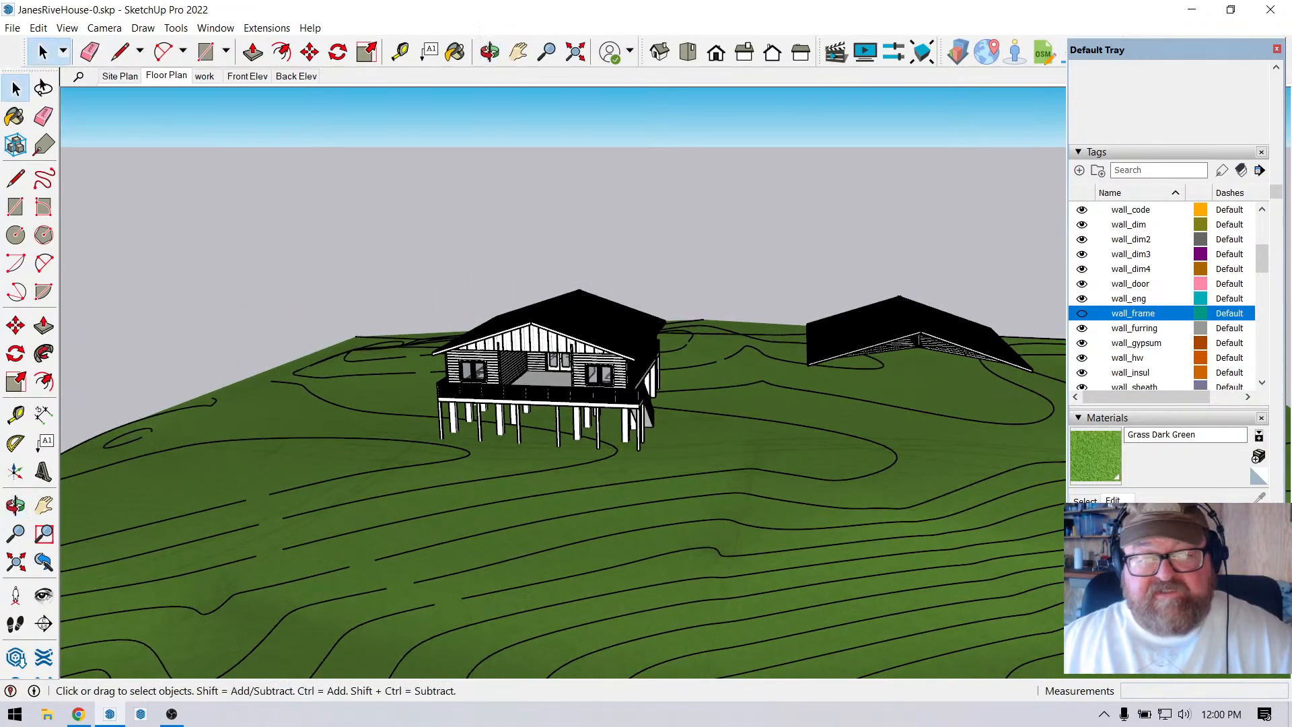
click(572, 325)
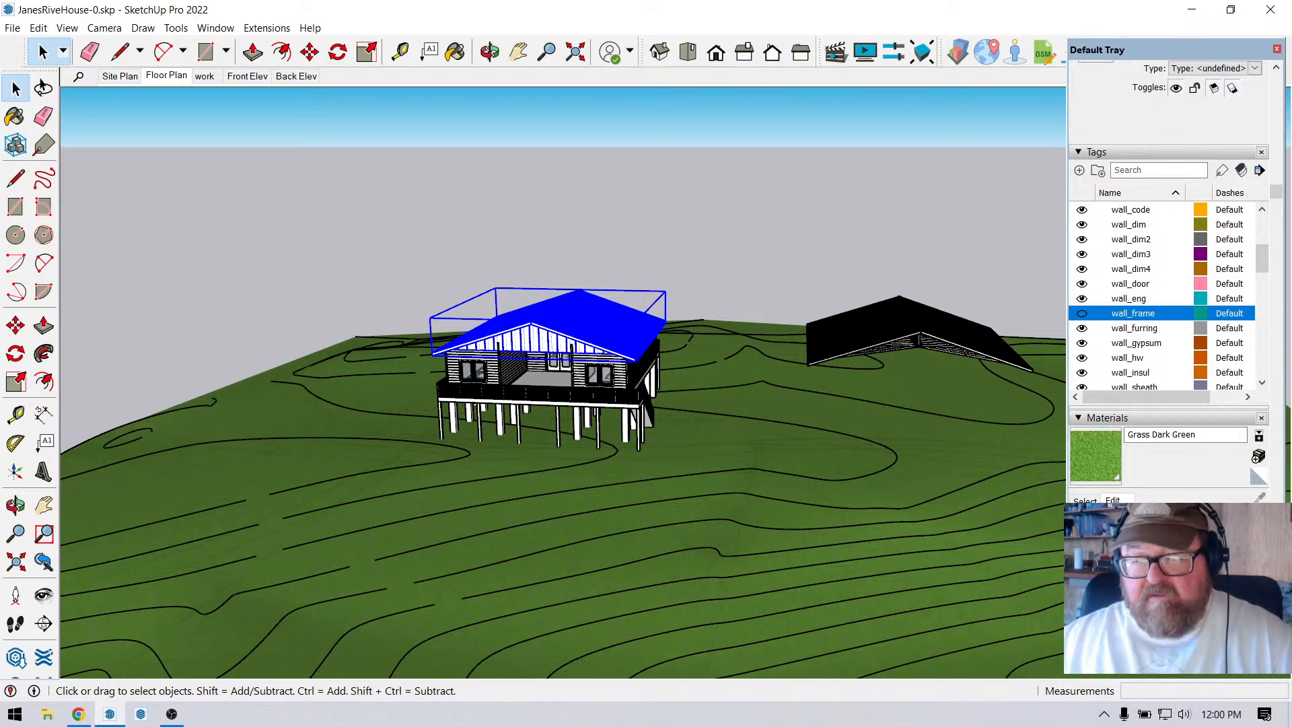
shift+click(908, 323)
click(309, 52)
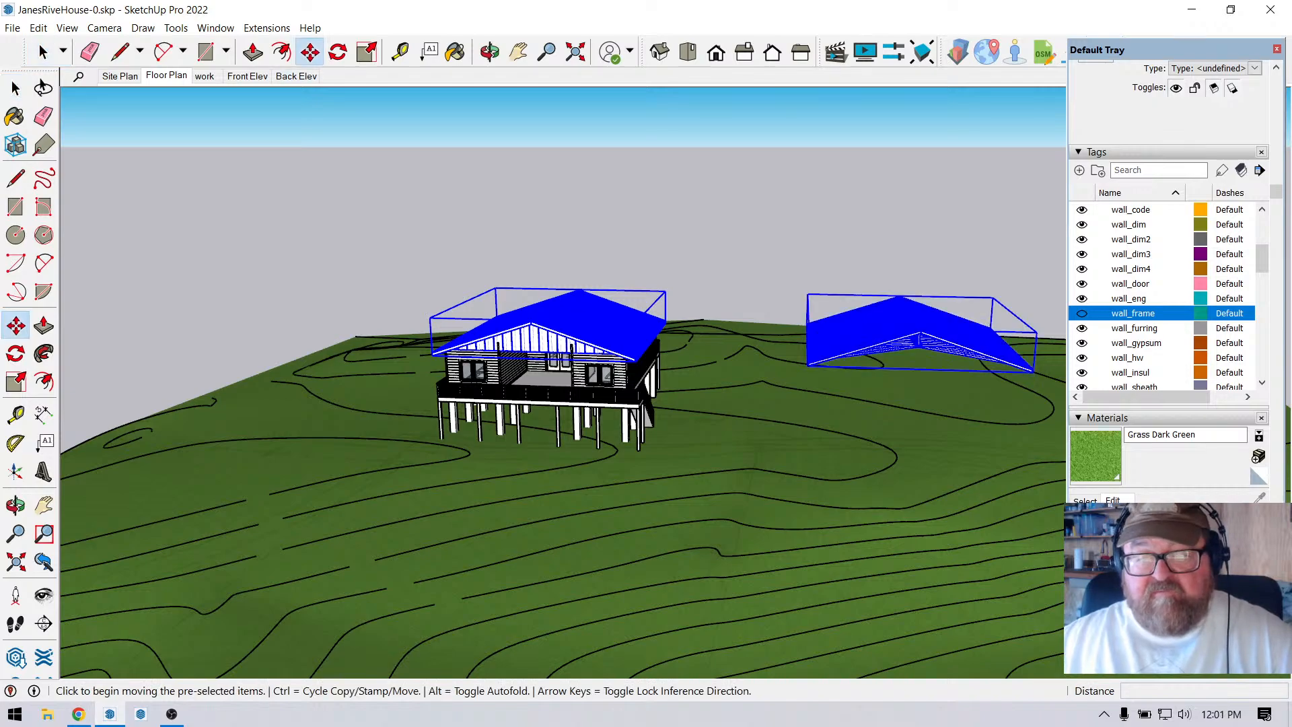
click(732, 237)
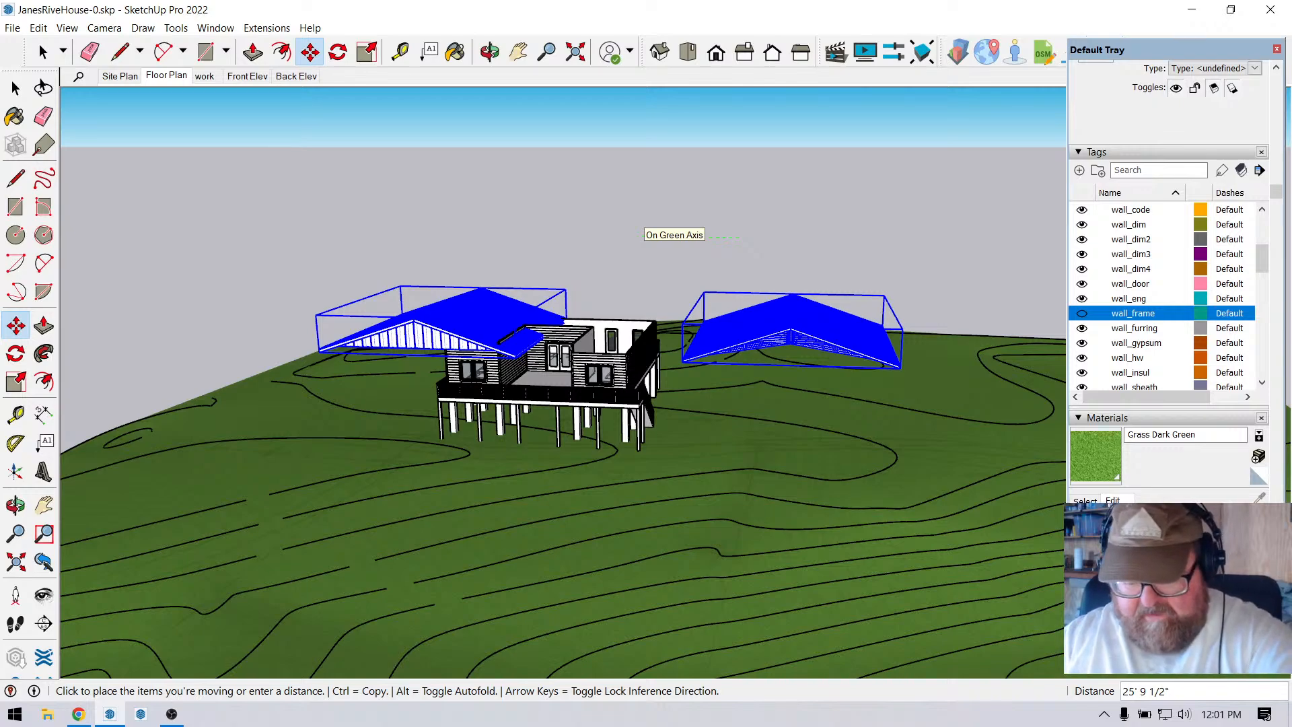
text(80')
key(Return)
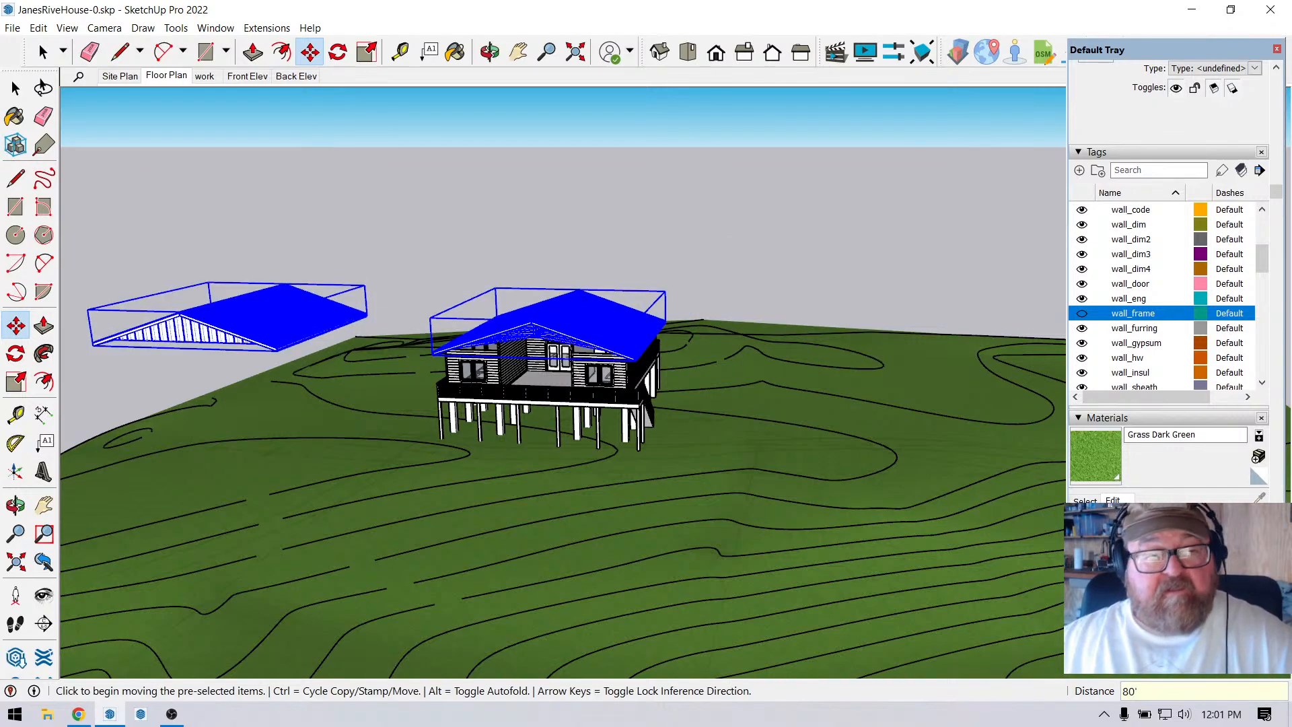
click(43, 52)
click(269, 202)
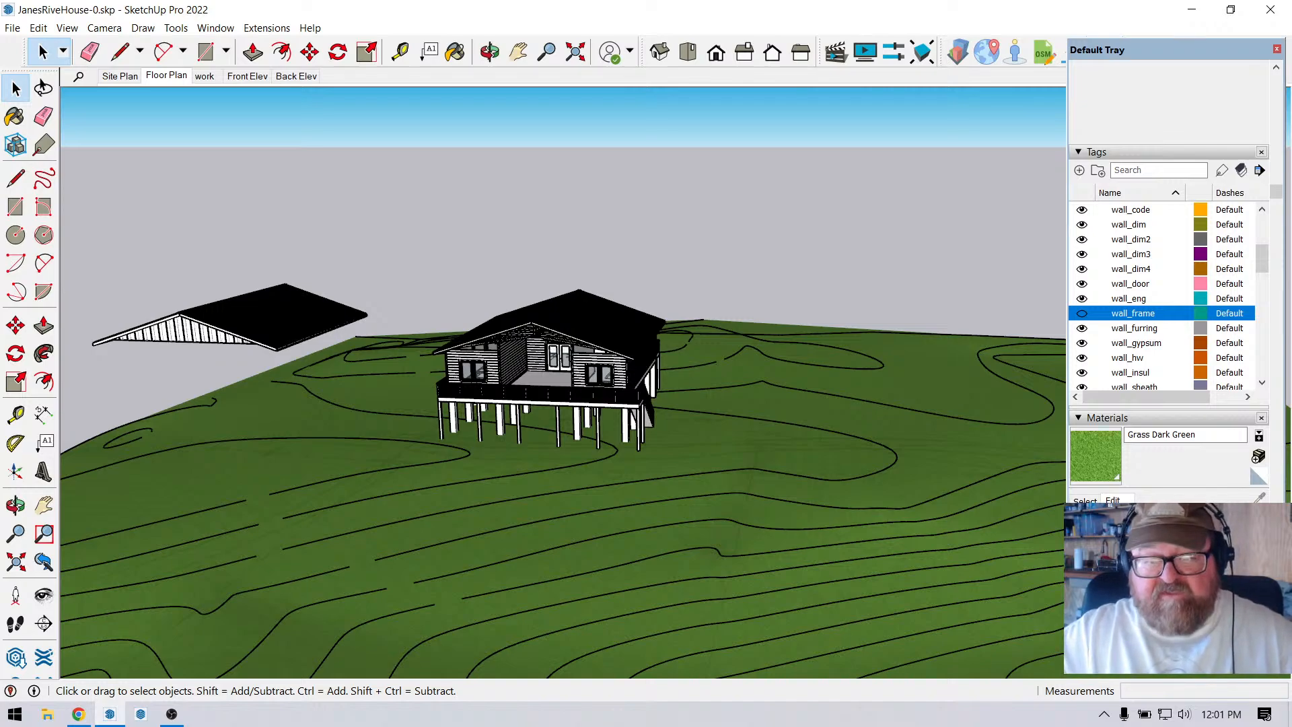
Examine the house with the open scissor-truss gable from the front deck and the stair side.
scroll(522, 362, up, 5)
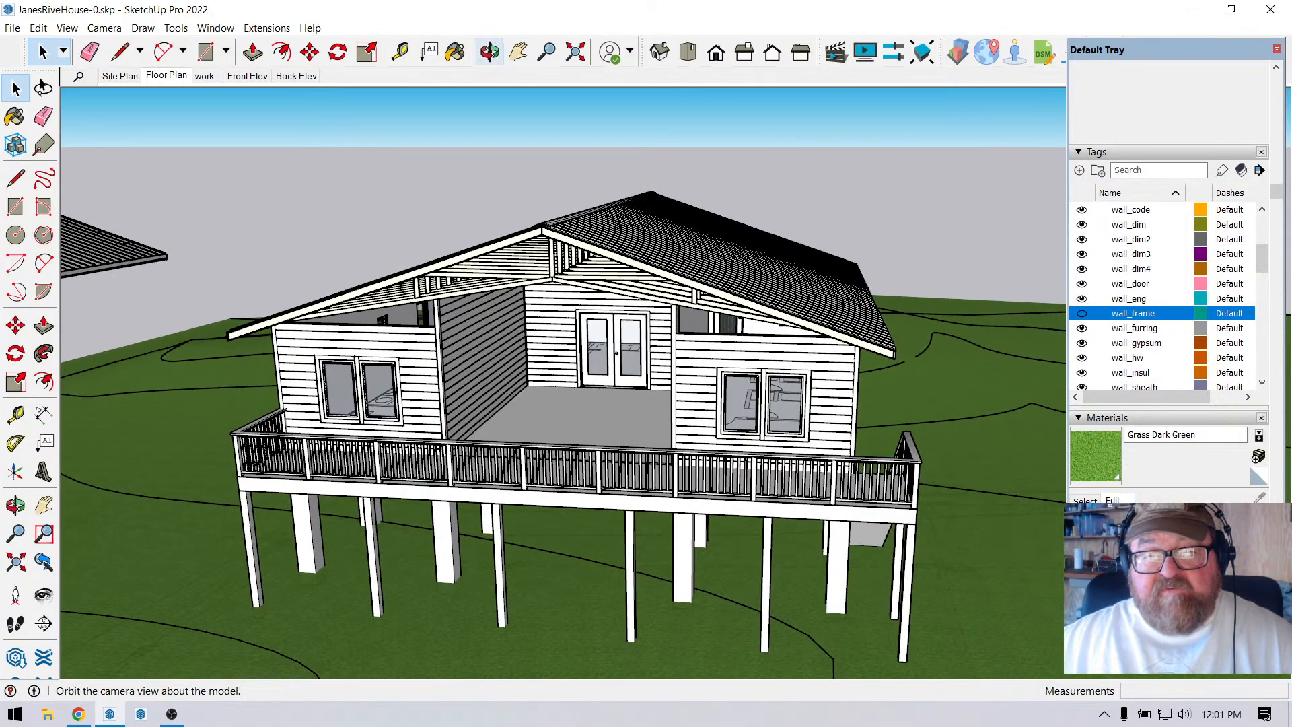
click(490, 51)
drag(512, 377, 316, 431)
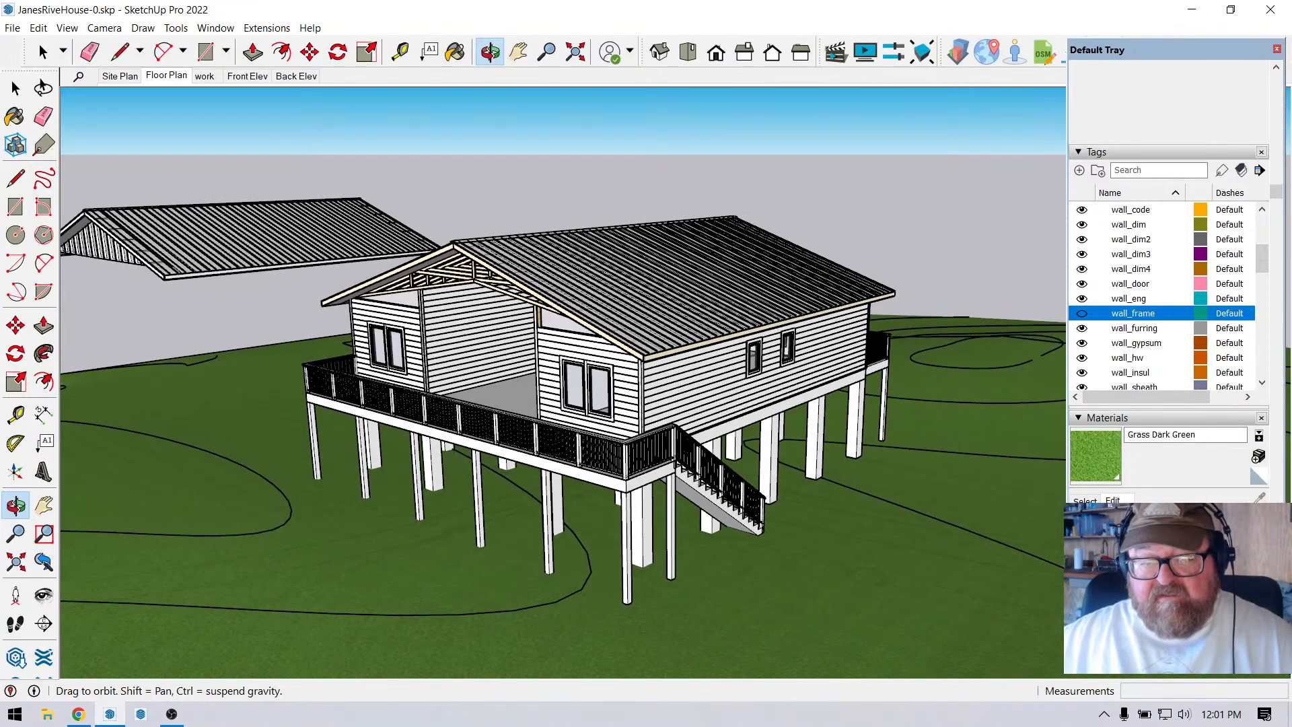
scroll(625, 424, down, 1)
scroll(625, 423, up, 4)
drag(625, 424, 531, 431)
scroll(599, 464, down, 5)
scroll(595, 471, down, 2)
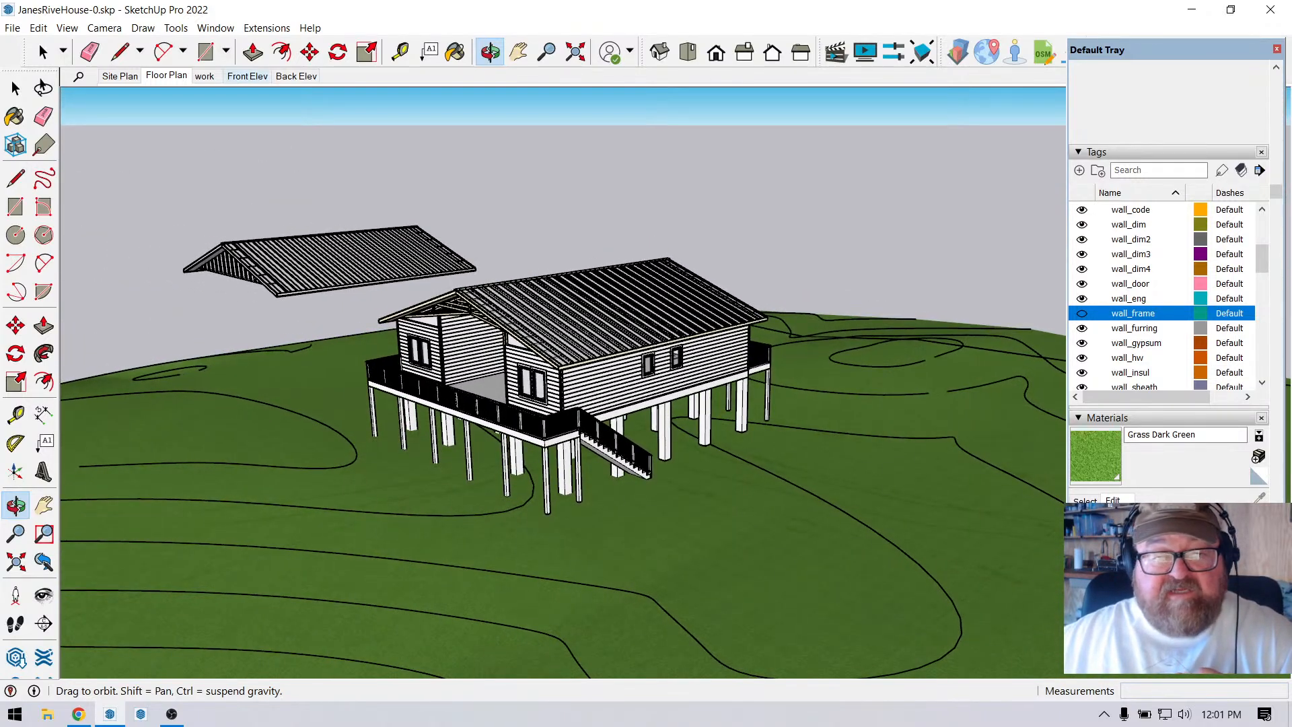
Draw a horizontal rectangle about 27' 8" by 61' 1" in the empty space beyond the terrain and spare roof.
click(205, 52)
click(120, 51)
scroll(450, 292, down, 1)
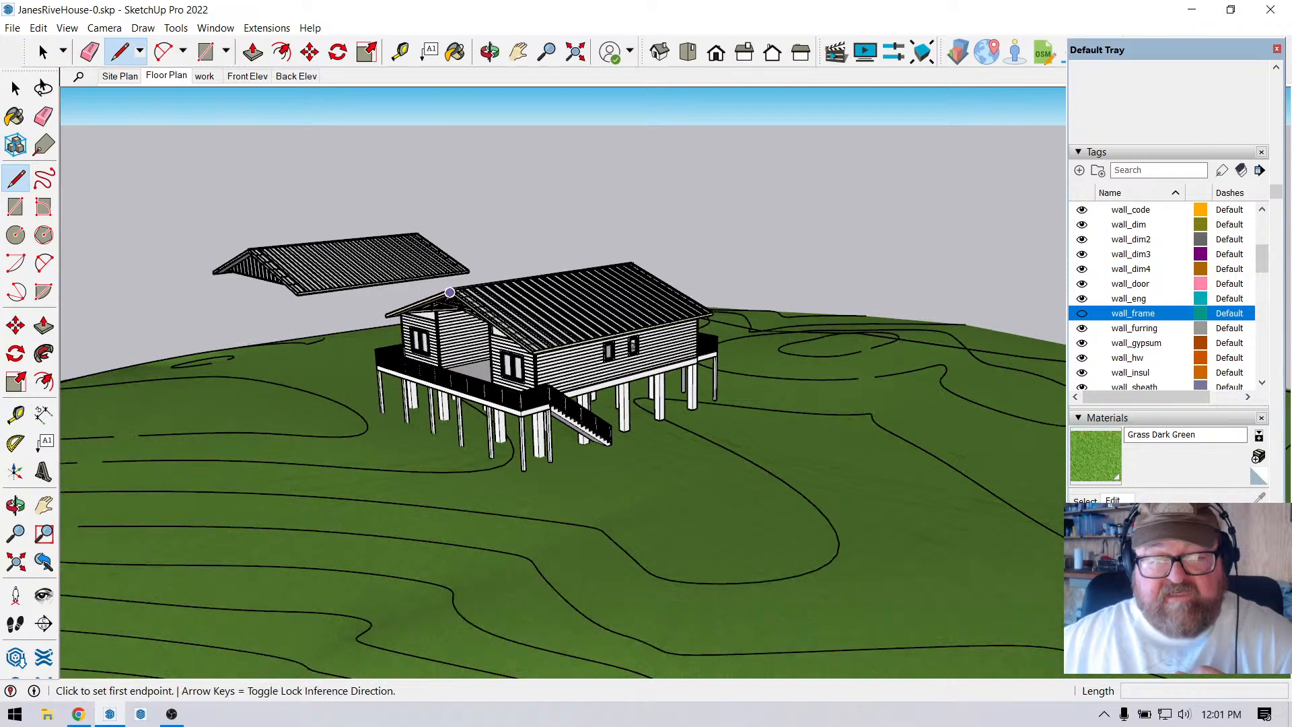
scroll(398, 289, up, 3)
scroll(975, 377, down, 2)
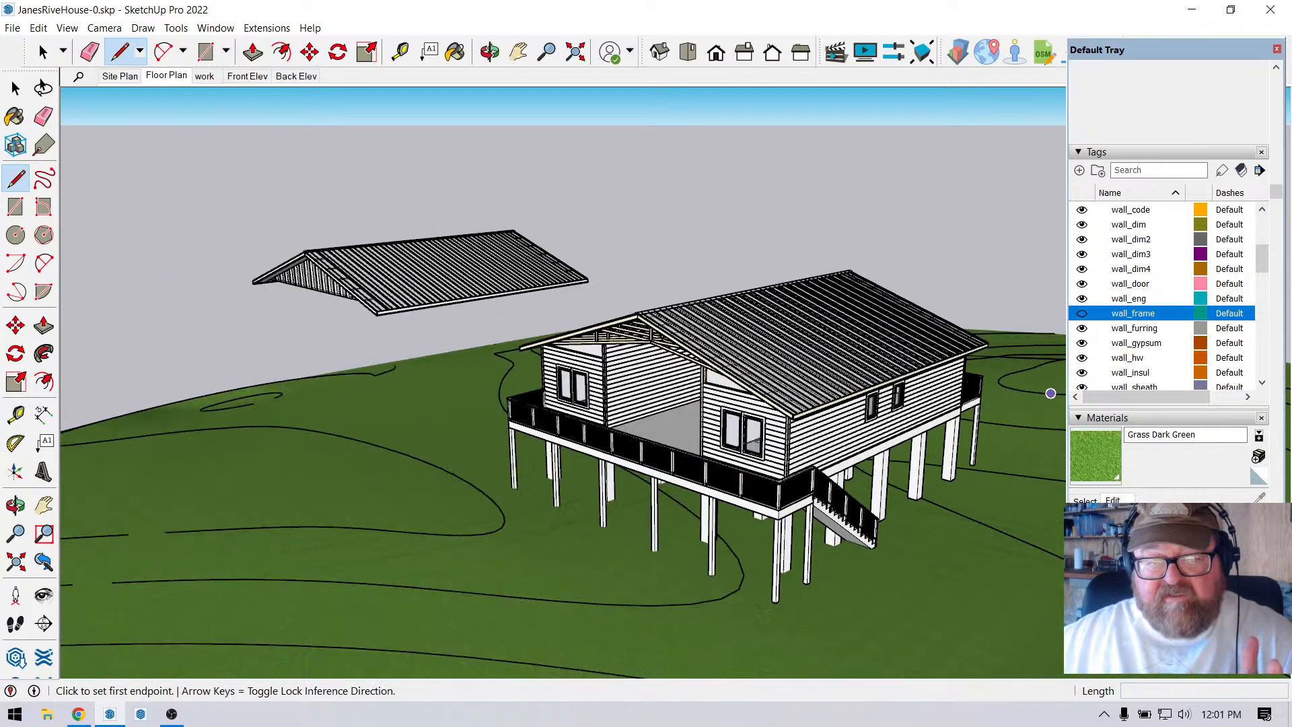
scroll(1083, 380, down, 4)
scroll(888, 383, down, 1)
scroll(738, 380, down, 2)
click(205, 52)
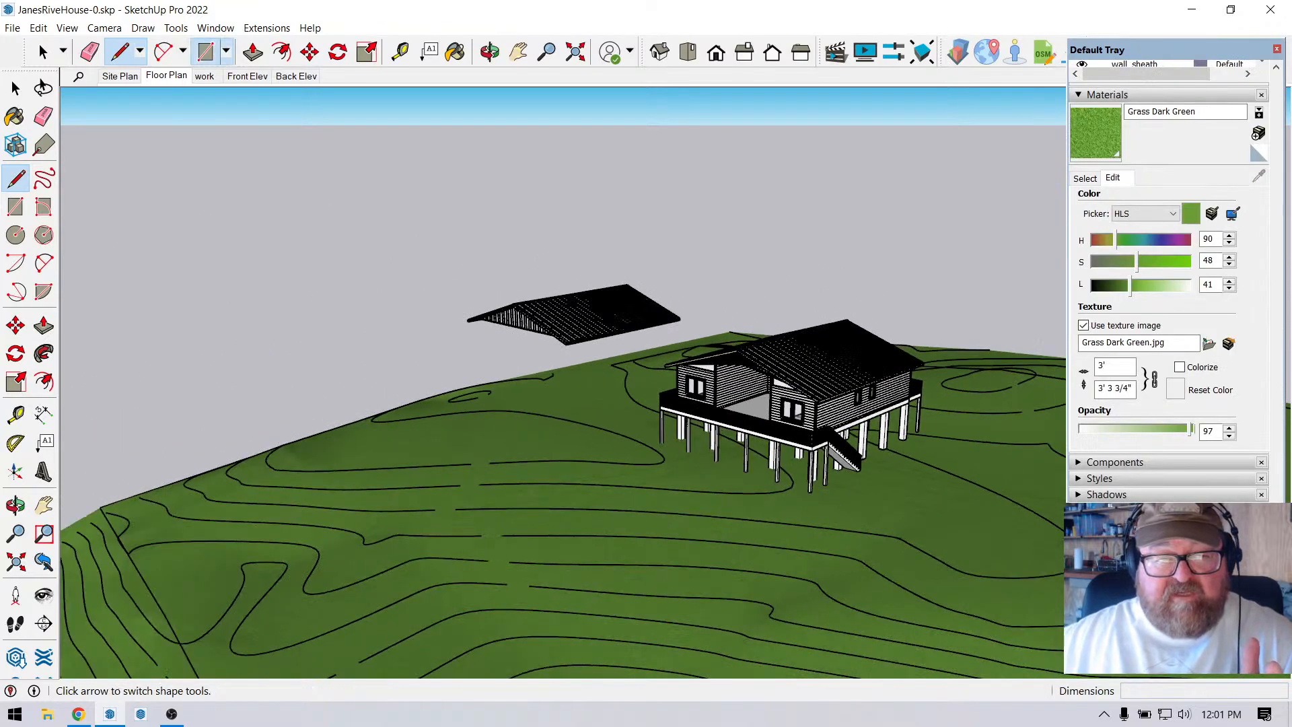
scroll(202, 322, up, 3)
click(325, 376)
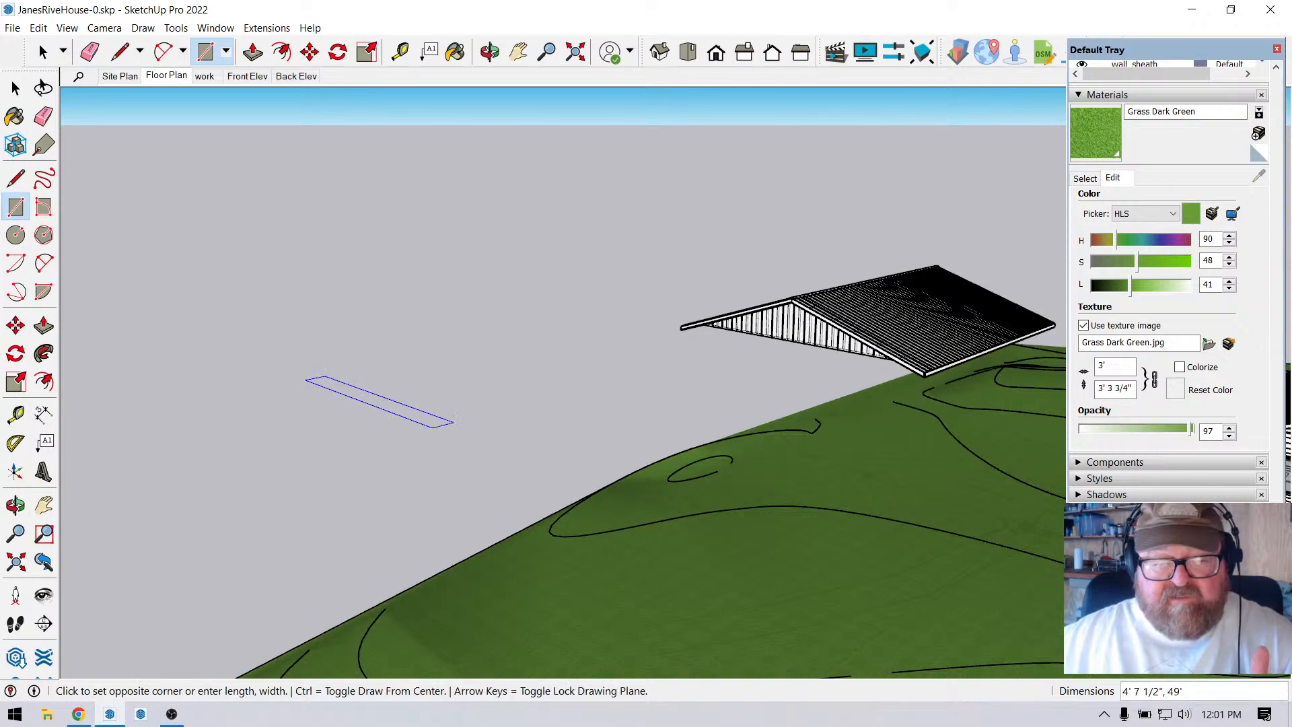
click(350, 482)
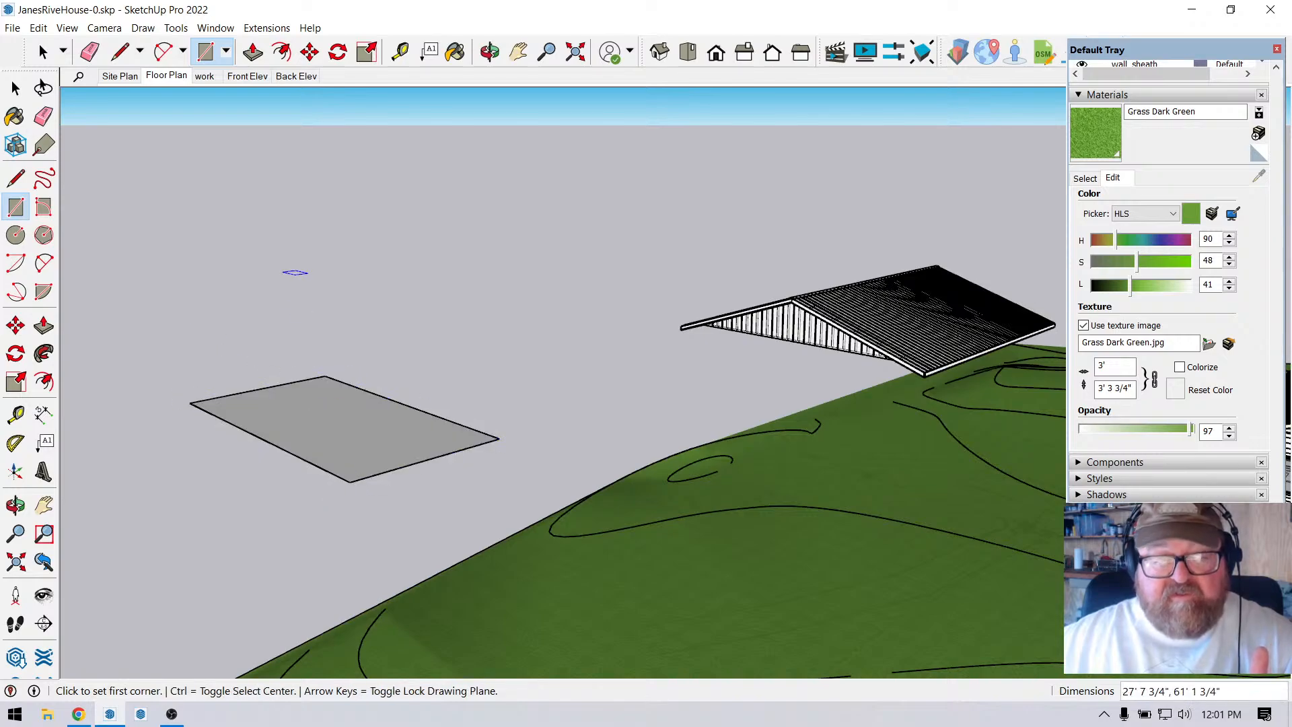
Push/Pull the rectangle up into a box about 21' 4" high.
click(252, 52)
click(350, 431)
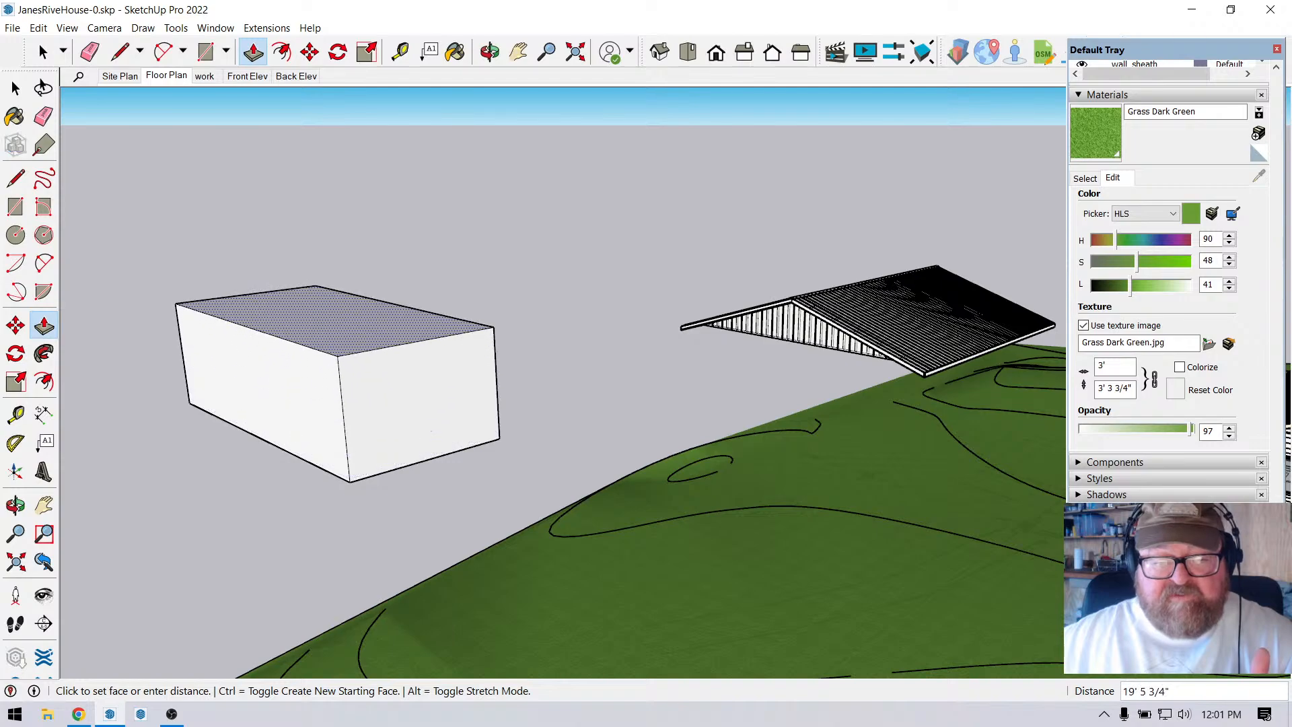
click(346, 316)
scroll(464, 407, down, 1)
scroll(296, 374, up, 4)
scroll(693, 411, down, 3)
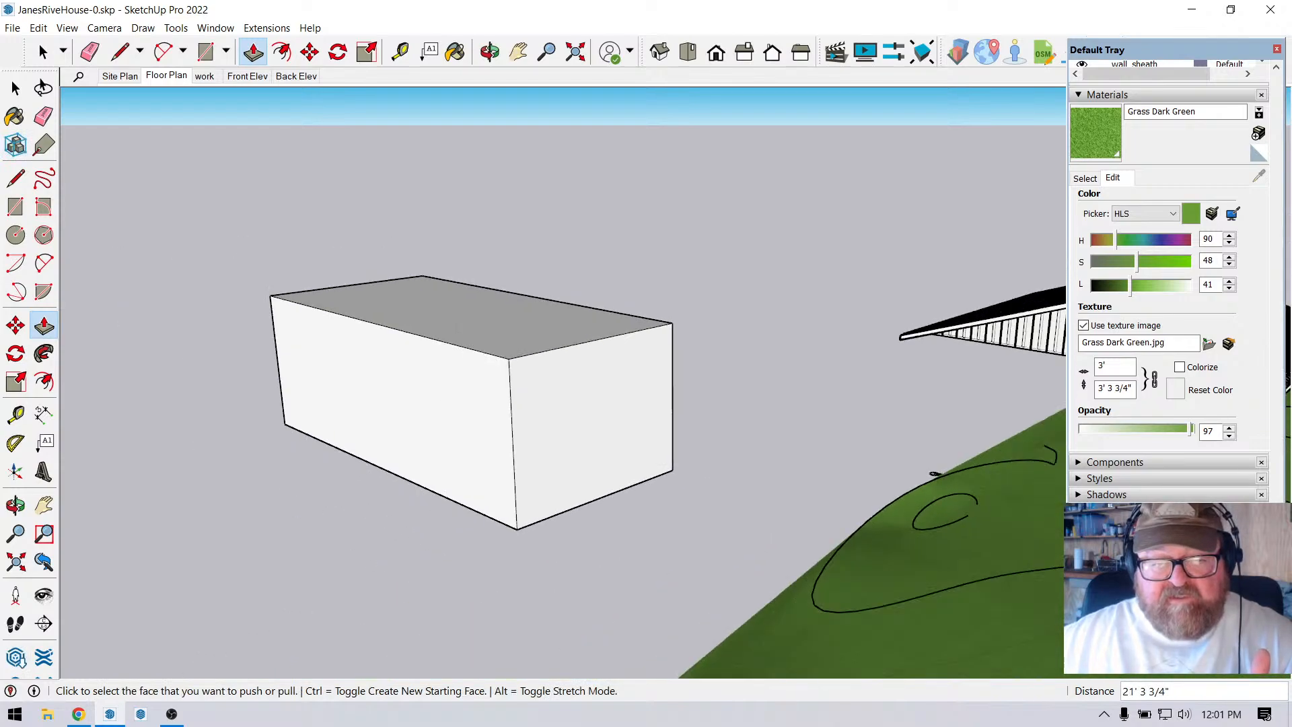
scroll(377, 427, up, 1)
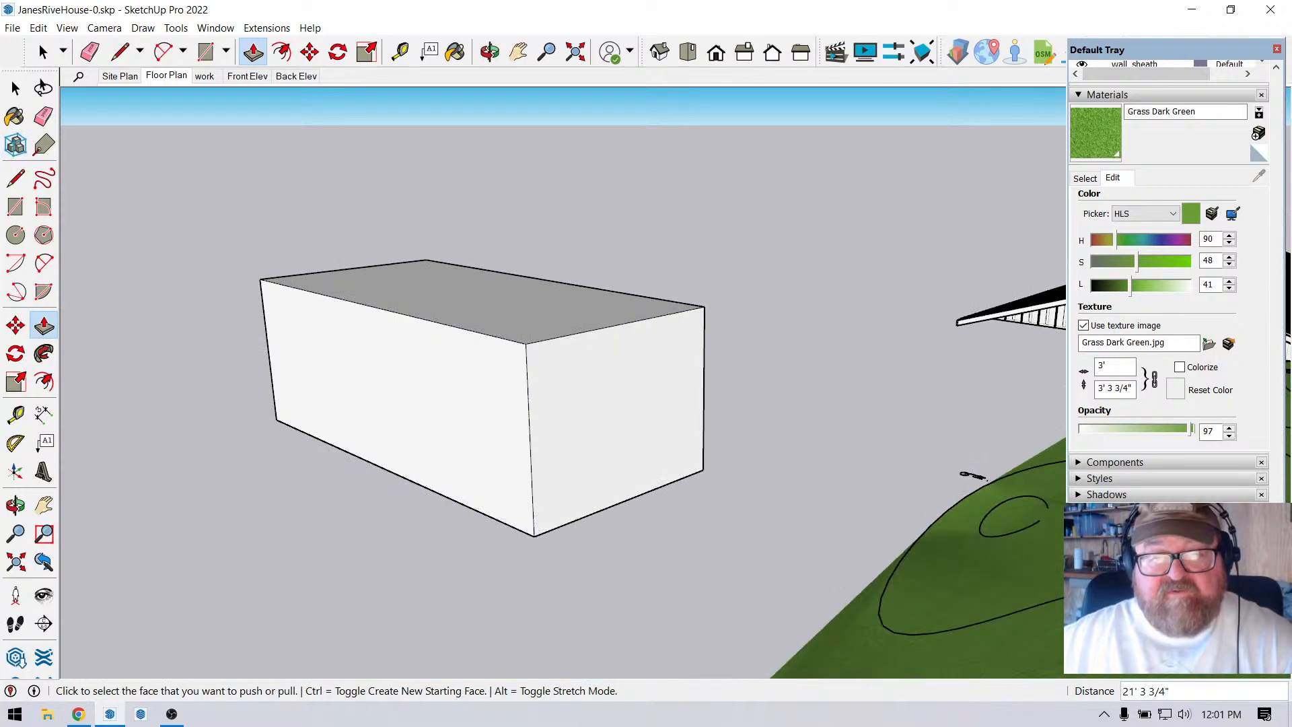
Select the long side face of the box and start the Vali Architects Instant Cladding extension on it.
click(42, 52)
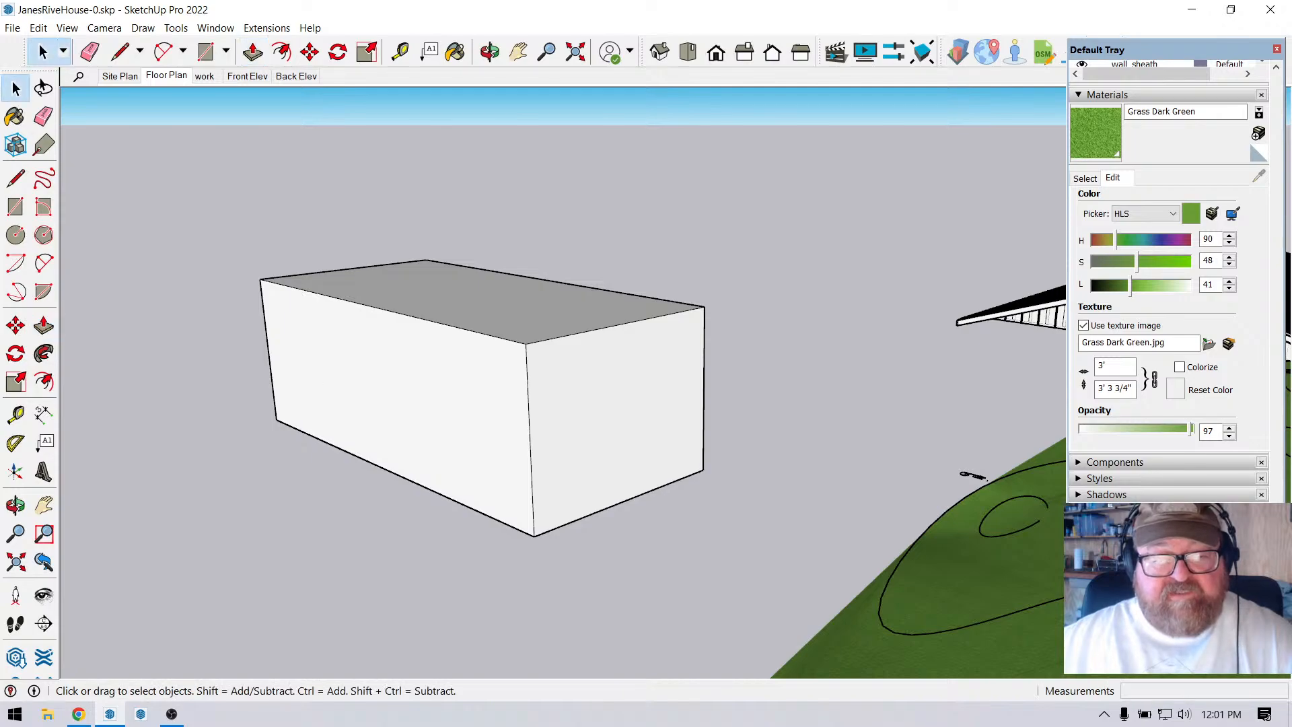
click(397, 390)
click(266, 28)
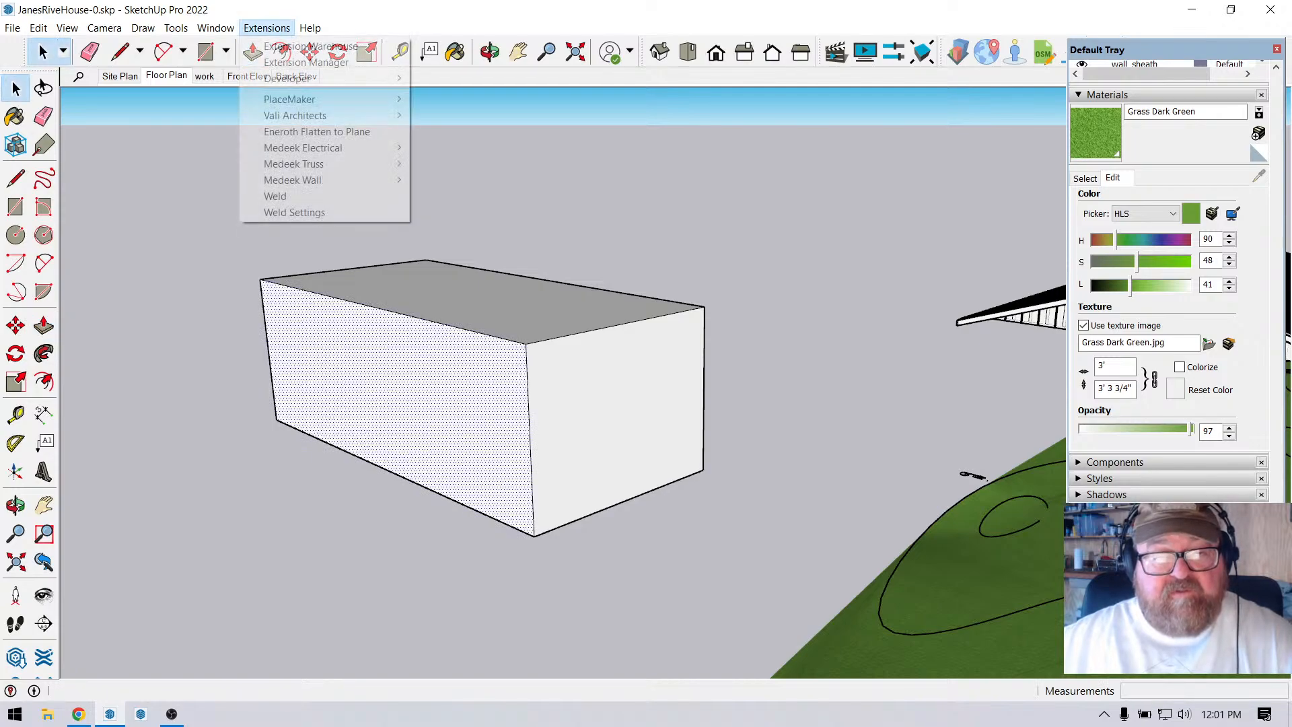
mouse_move(295, 115)
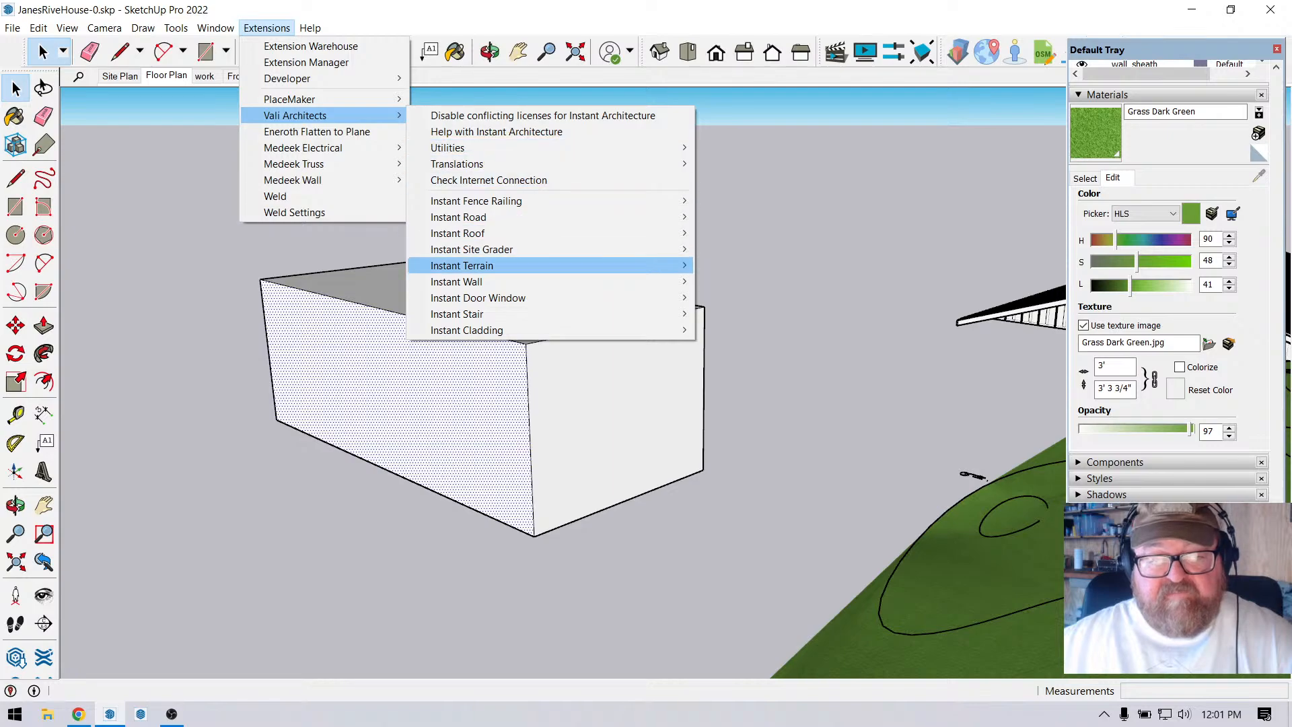
mouse_move(466, 329)
click(747, 330)
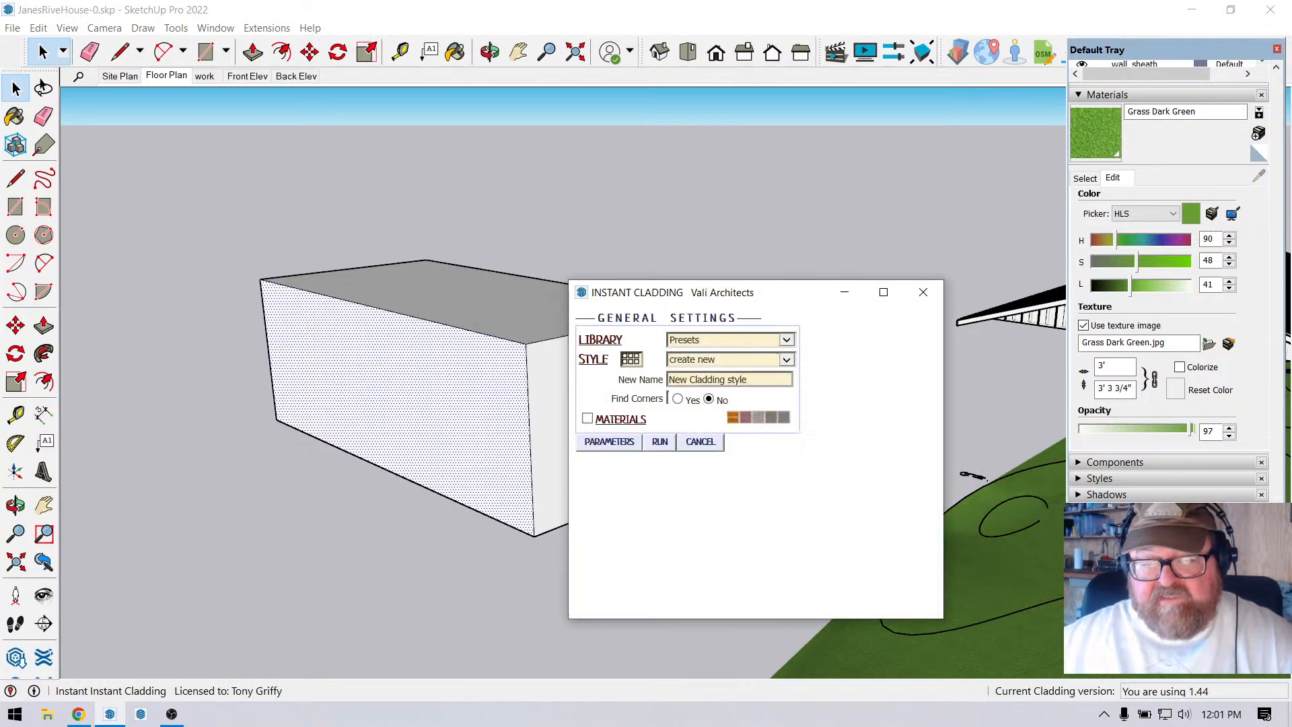
Browse the cladding presets, choose the Dovetail 2 style, and shift the style browser clear of the box.
click(631, 359)
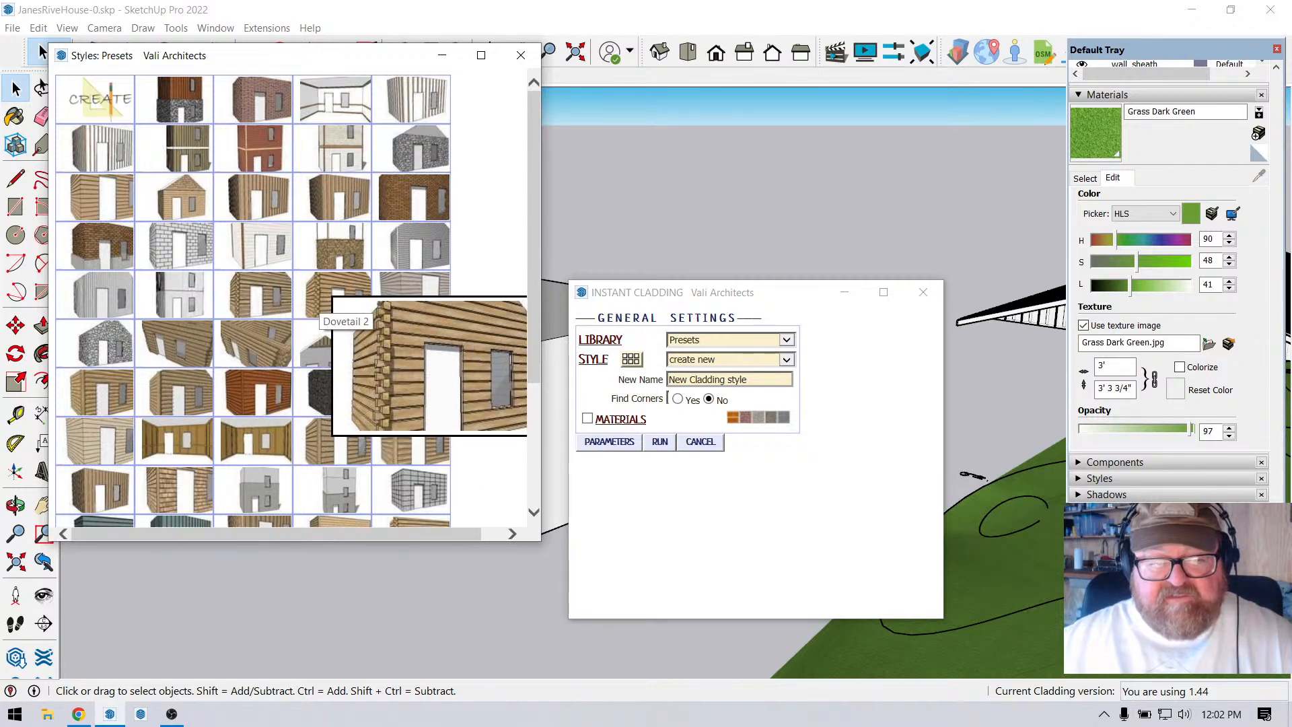
click(336, 299)
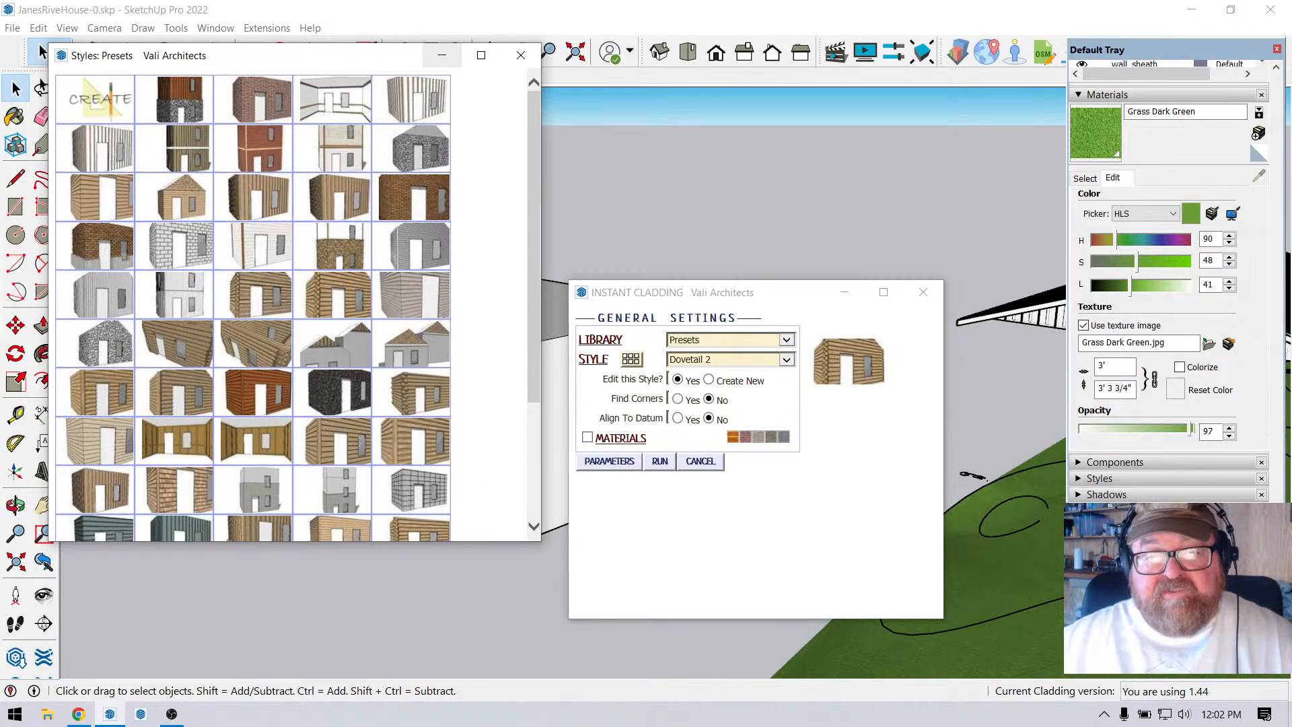
mouse_move(404, 55)
mouse_down()
mouse_move(361, 170)
mouse_move(333, 370)
mouse_up()
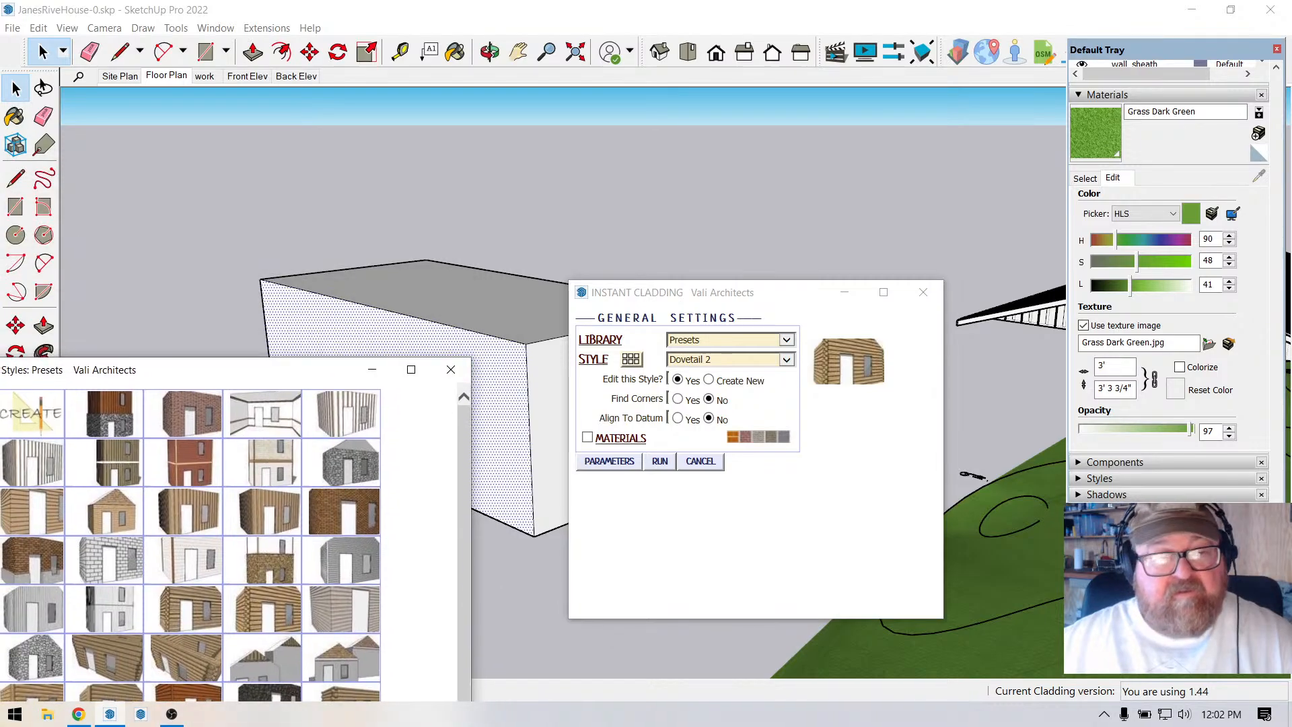
Apply the Dovetail 2 cladding to the box's long side and end faces and examine the cladding at the corner.
click(404, 336)
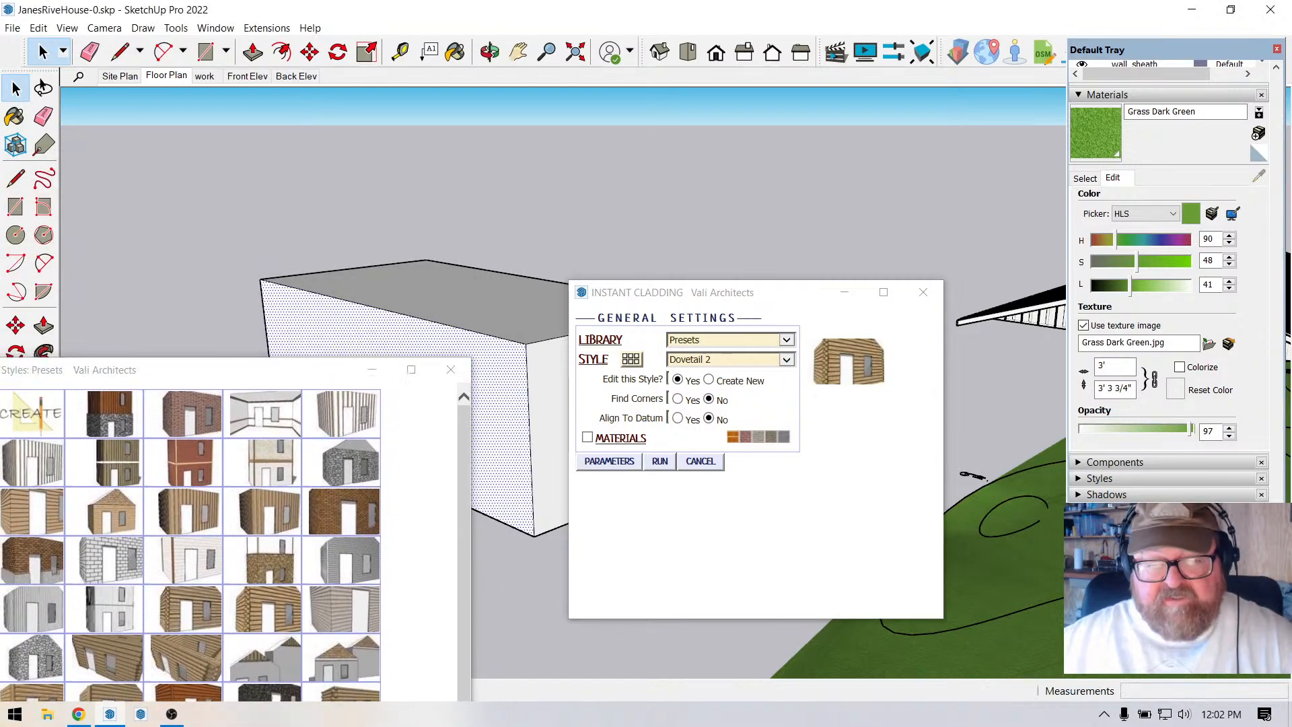
shift+click(548, 429)
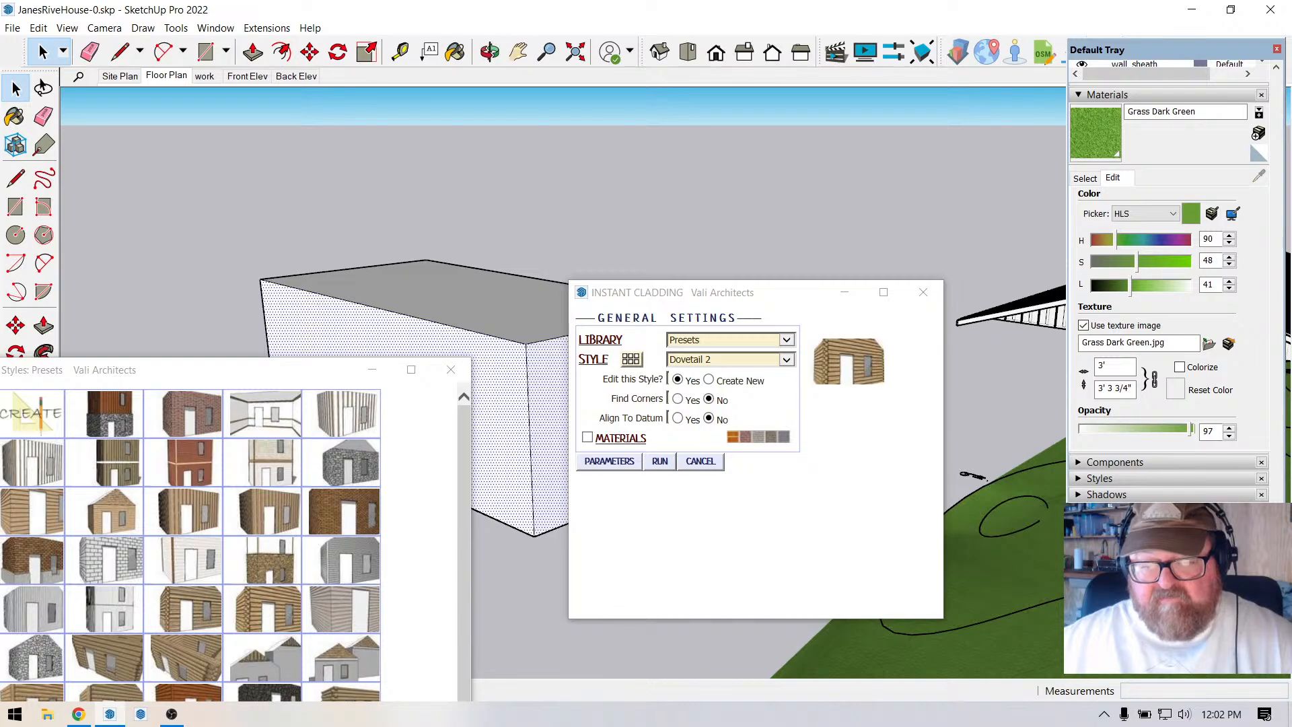
click(659, 461)
scroll(539, 465, up, 8)
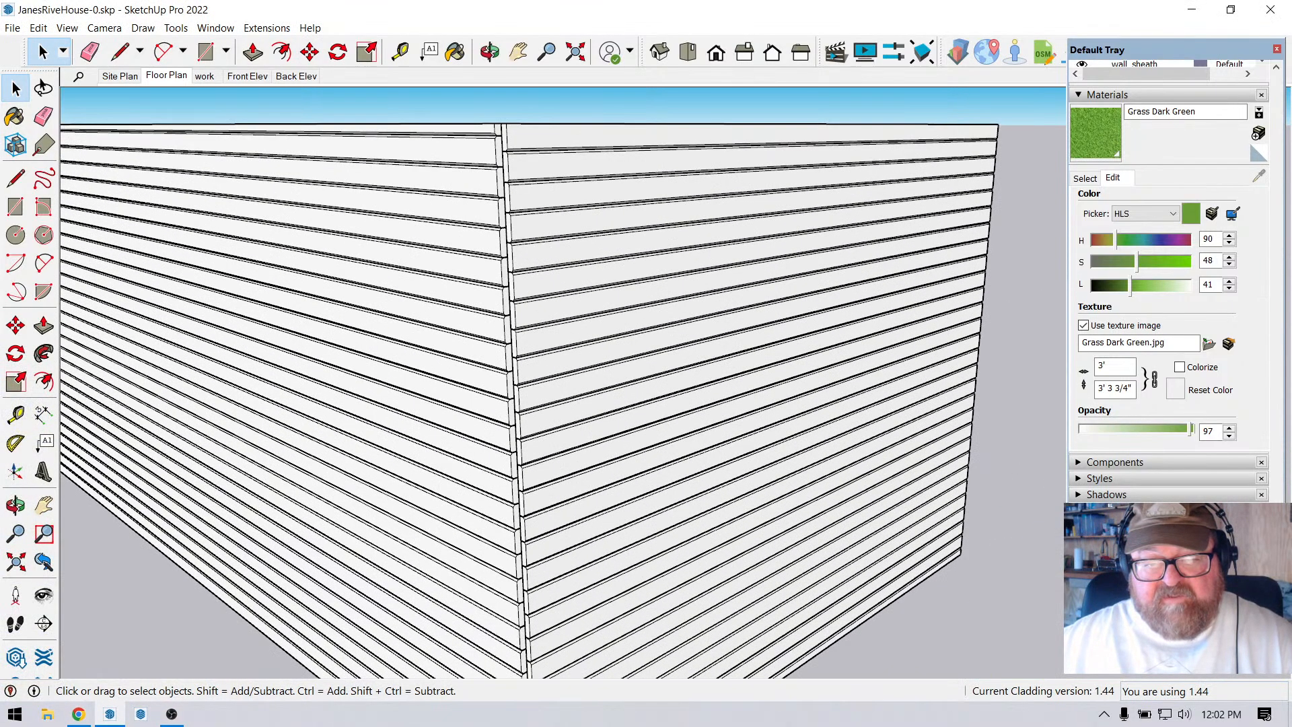
scroll(539, 466, down, 3)
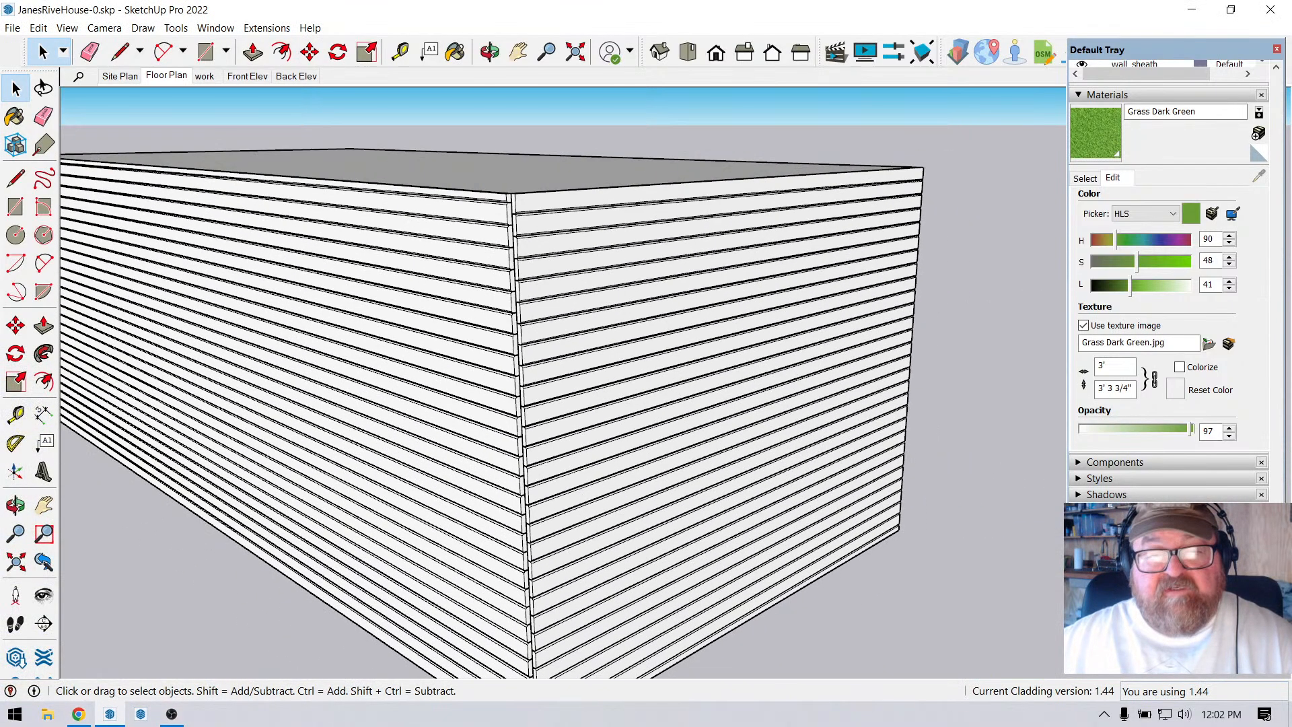
click(490, 52)
drag(525, 377, 539, 350)
scroll(706, 475, down, 5)
mouse_move(706, 475)
mouse_down()
mouse_move(733, 486)
mouse_move(725, 507)
mouse_up()
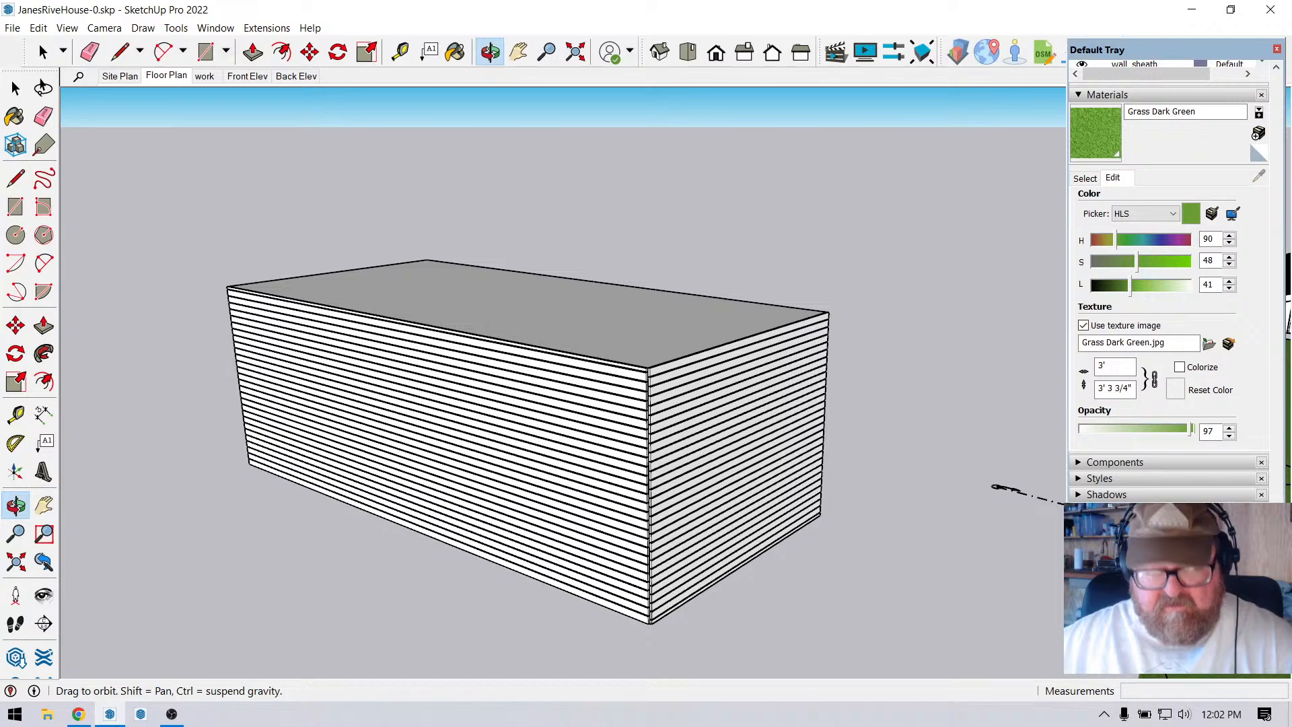
Draw a window rectangle about 6' 5 3/4" by 4' on the box's long side and push it in about 10 1/4".
click(205, 52)
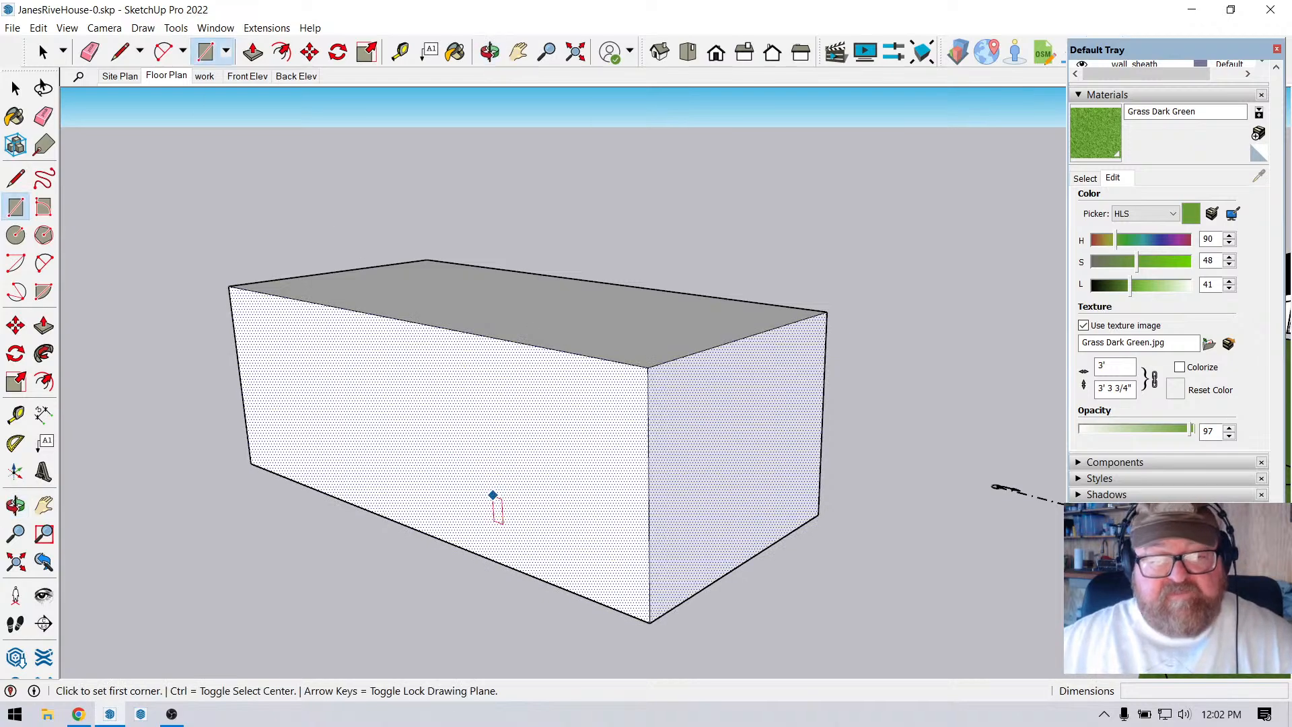
click(500, 419)
click(534, 496)
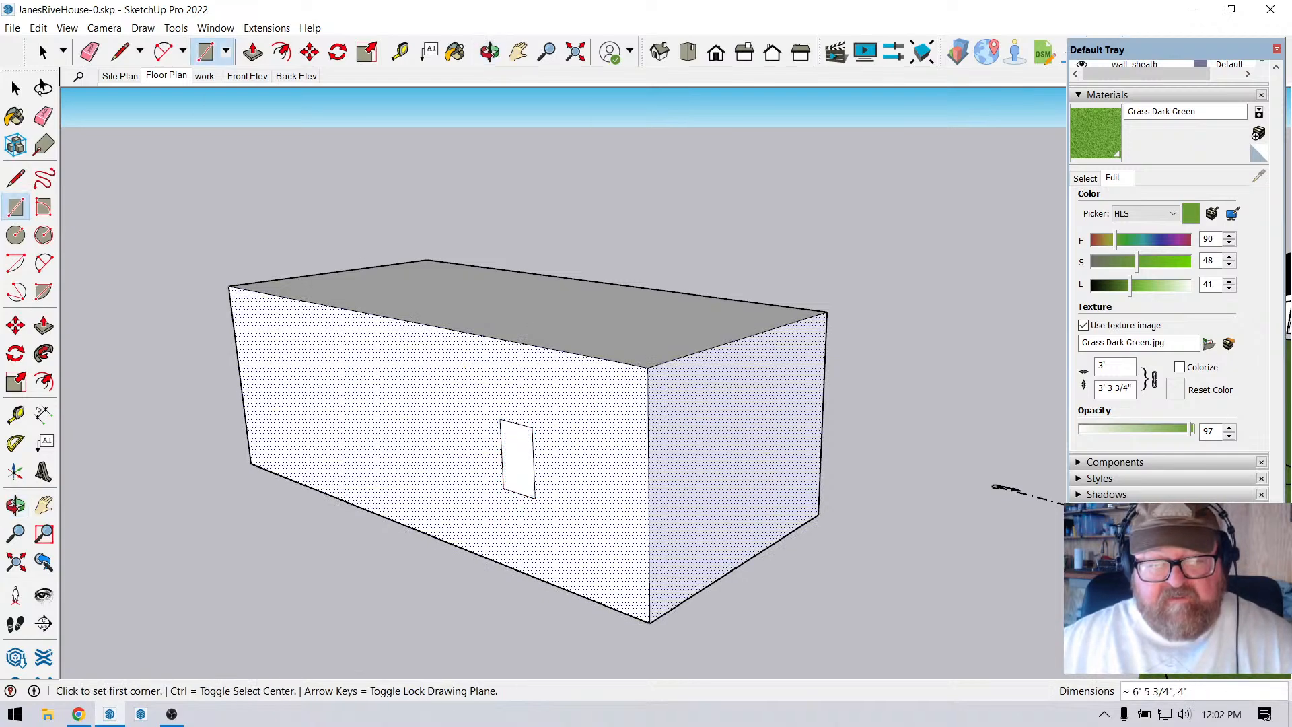
click(253, 51)
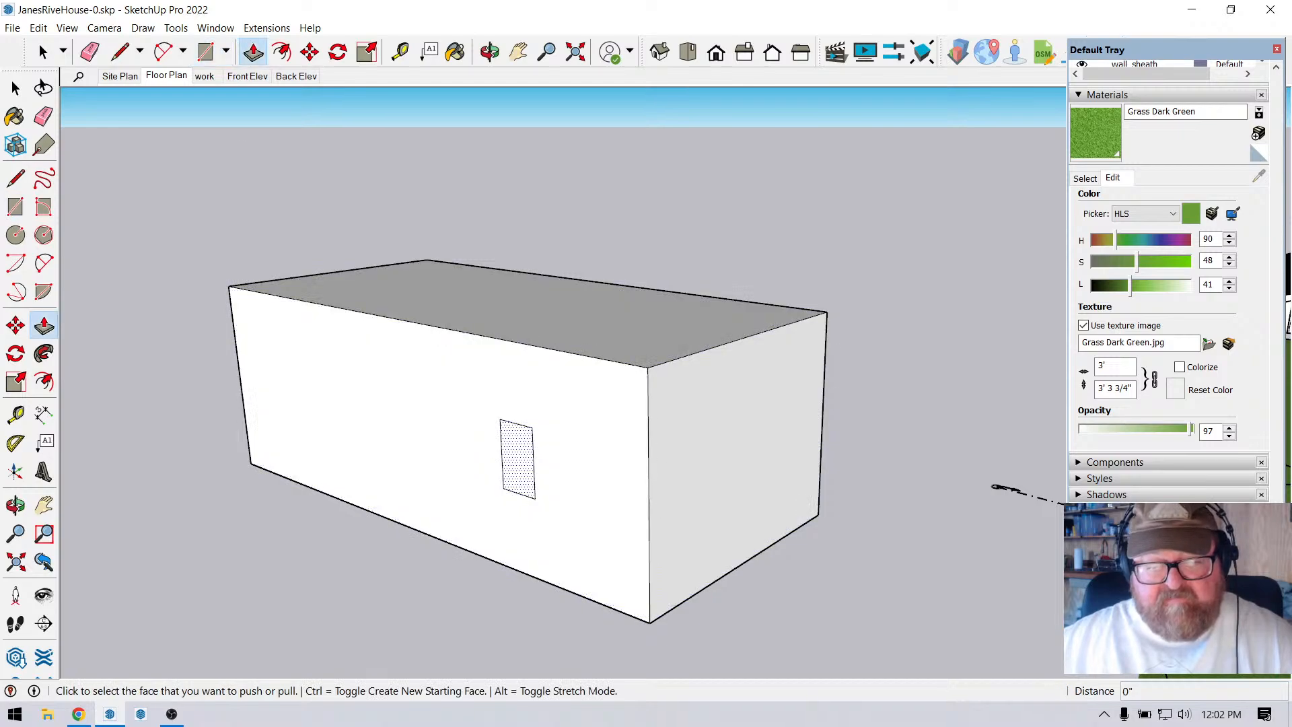
click(516, 459)
click(523, 456)
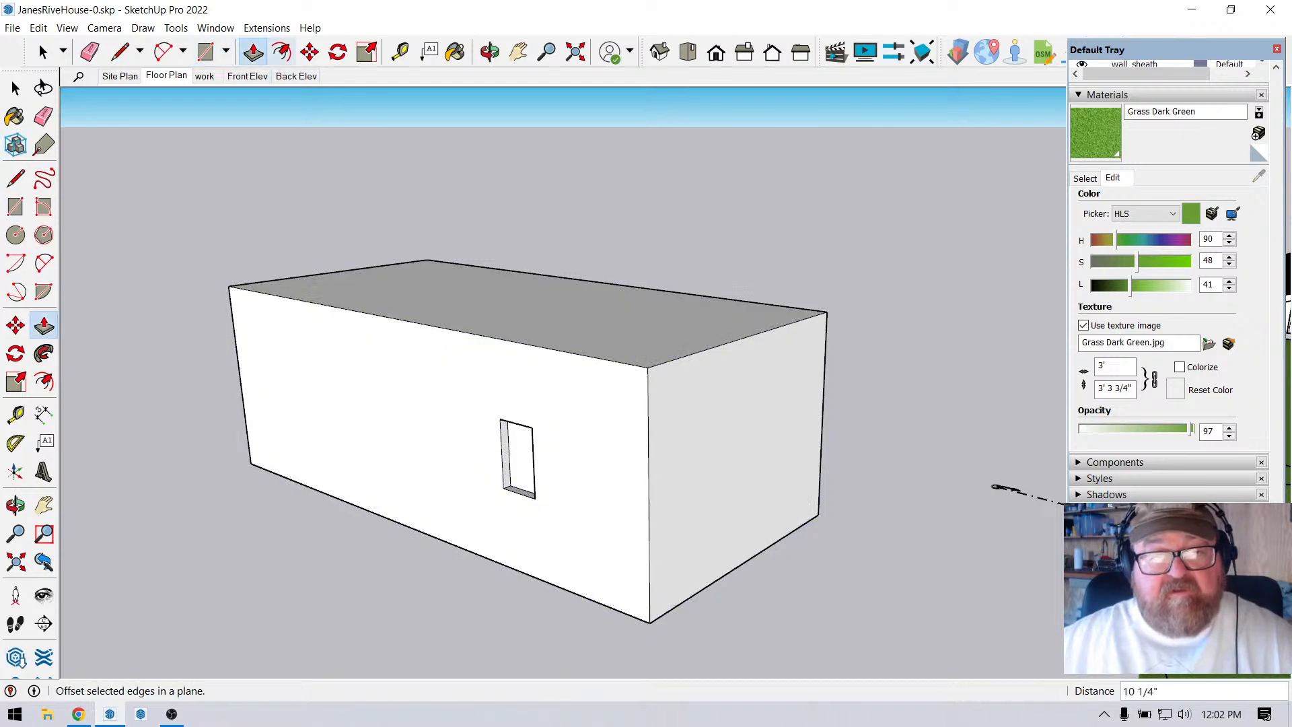
Start Vali Architects Instant Cladding, shift its settings window clear of the box, and select the end face and long side face.
click(267, 28)
mouse_move(293, 179)
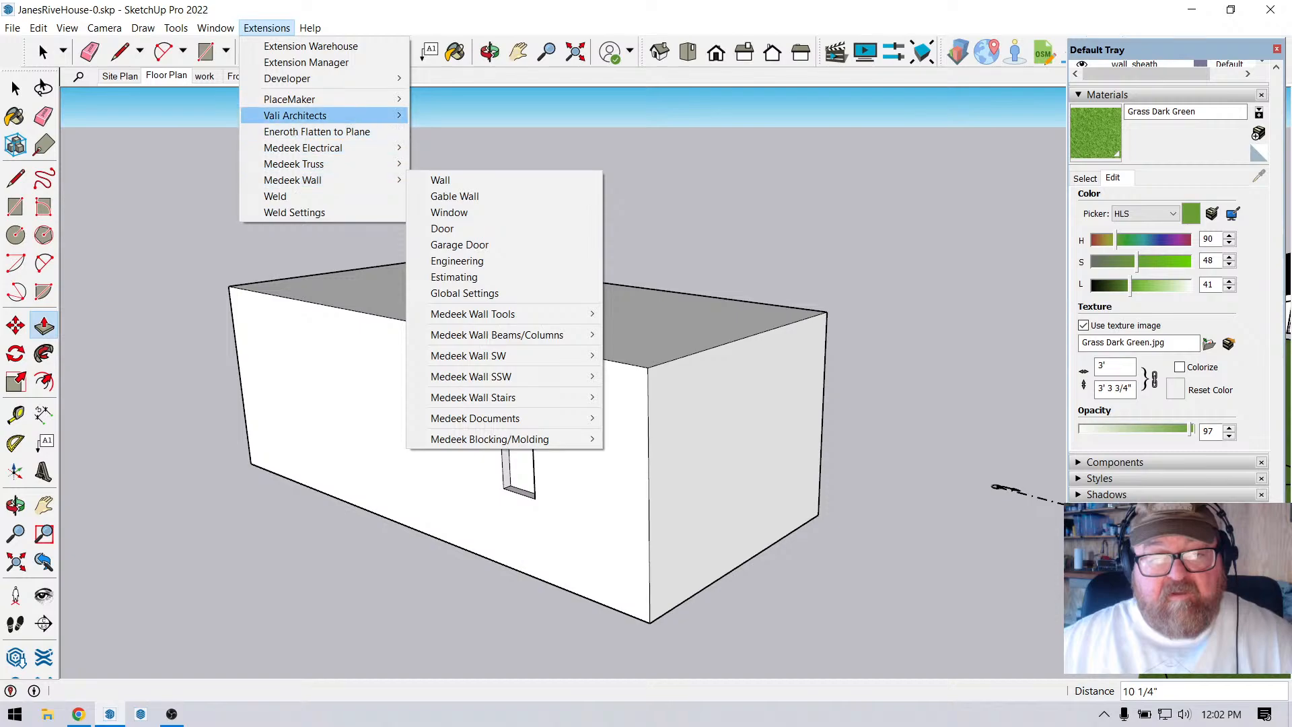
mouse_move(295, 115)
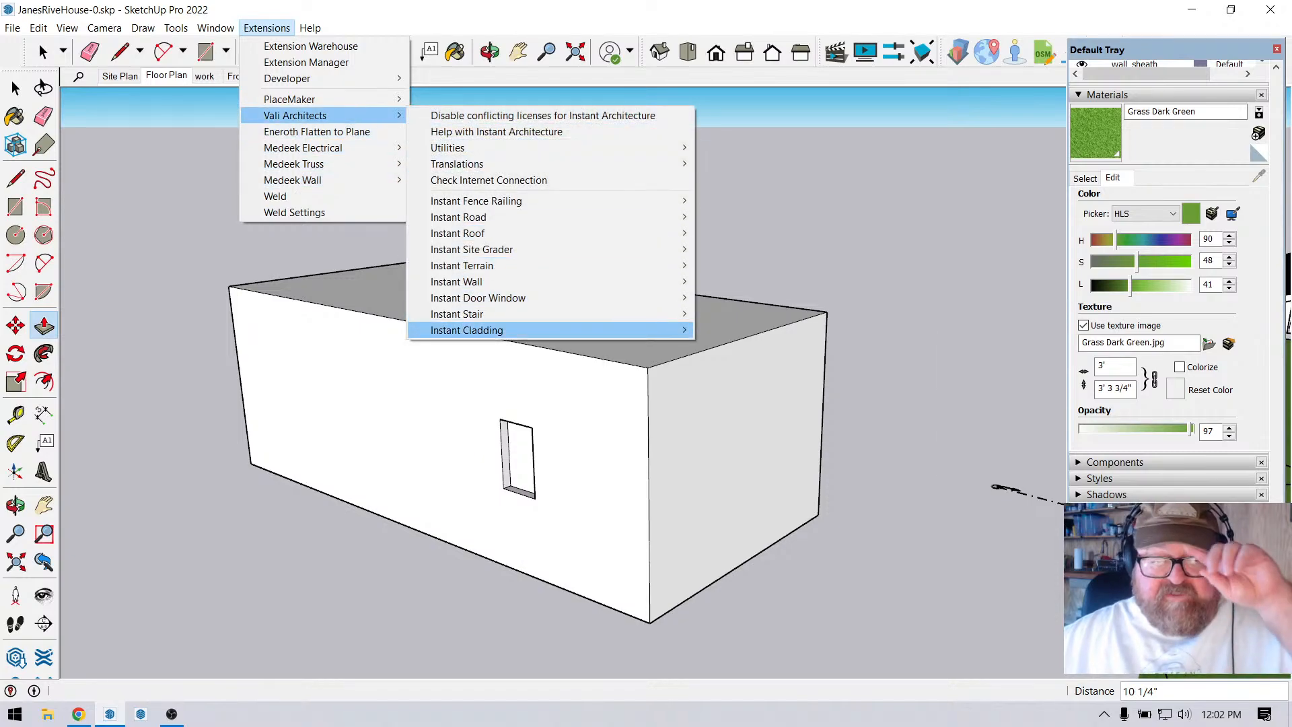
mouse_move(466, 330)
click(747, 330)
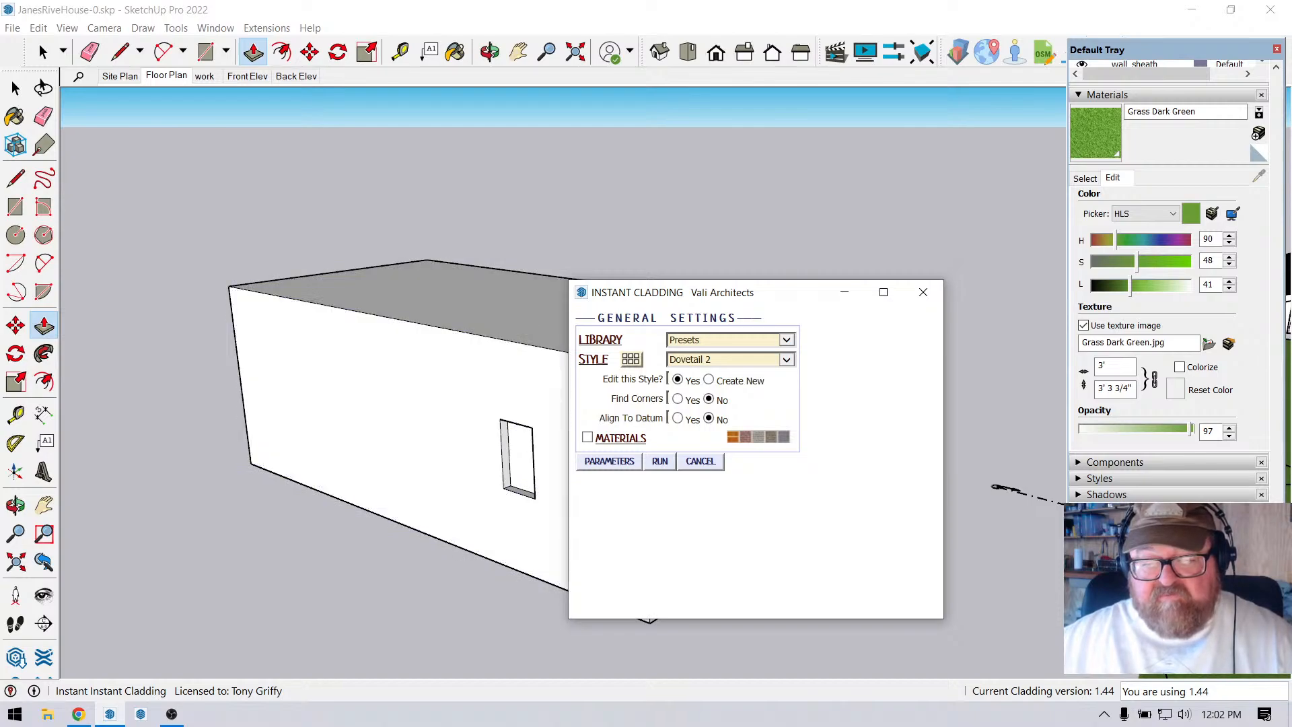
drag(766, 292, 898, 269)
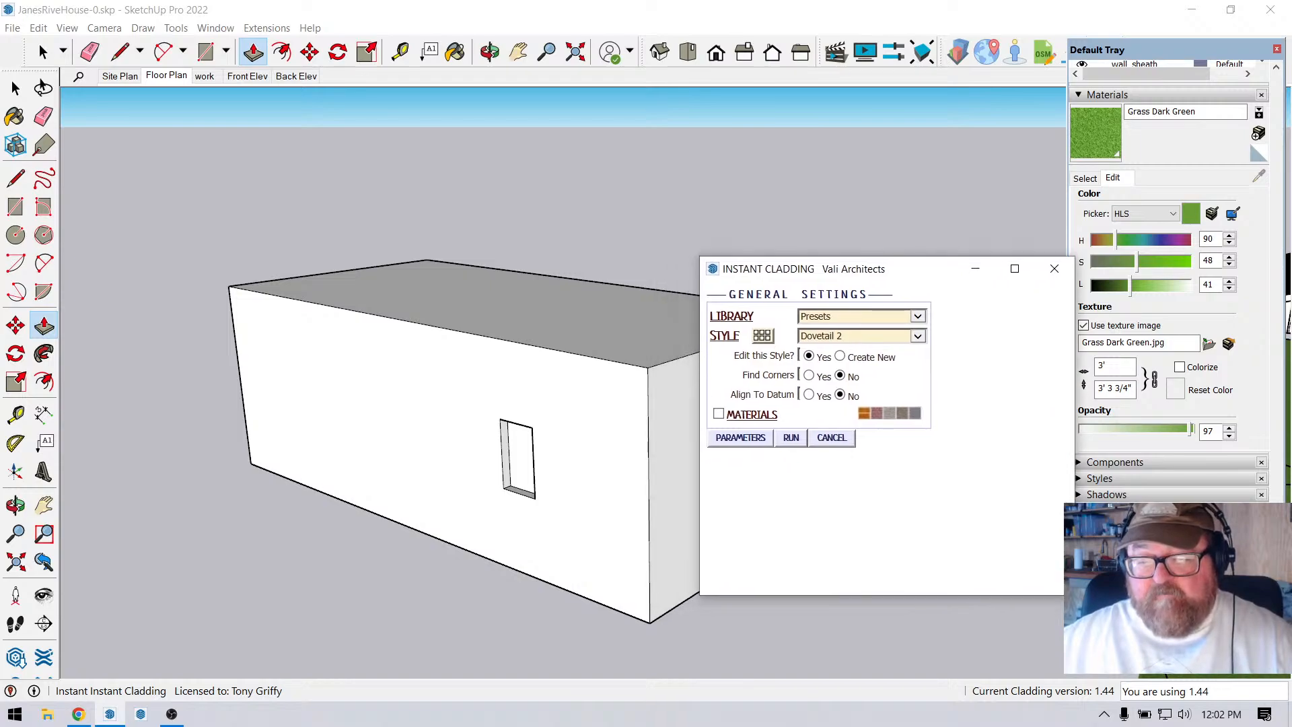
key(space)
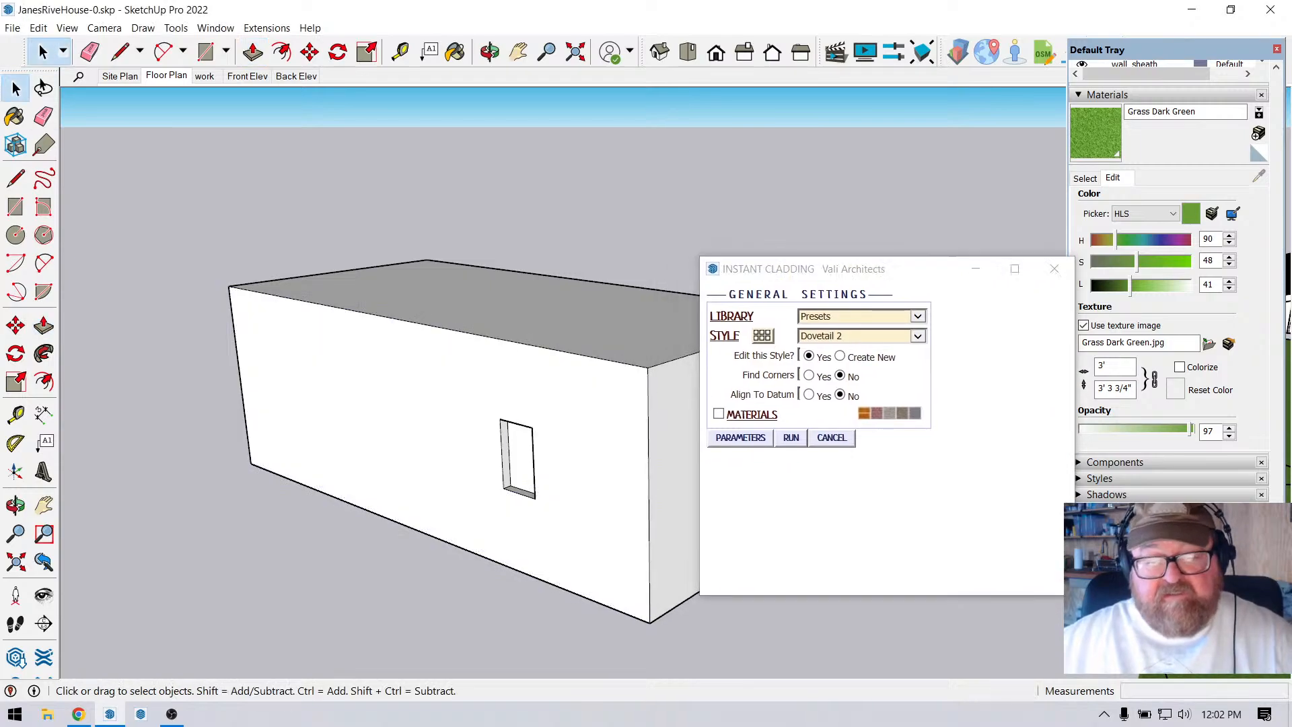
click(673, 478)
shift+click(599, 464)
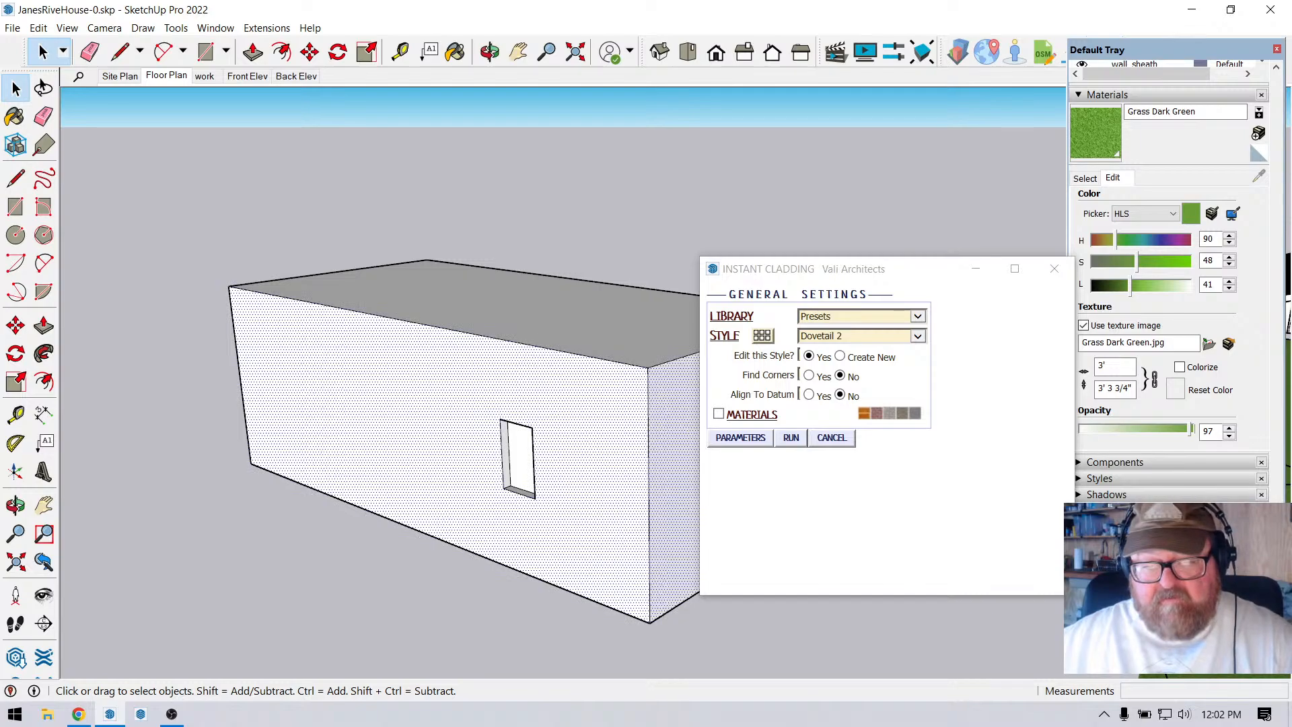
Browse the cladding presets, choose the Stone Wainscot style, and apply it to the two selected box faces.
click(762, 336)
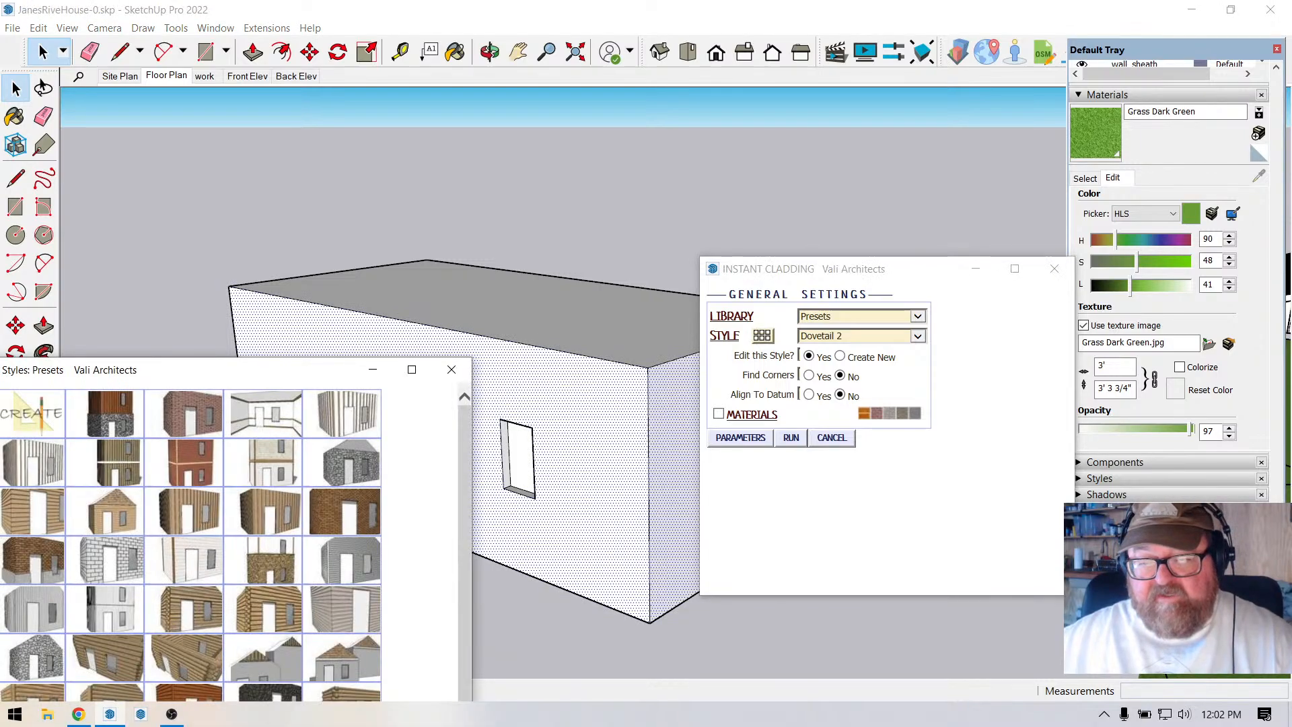
drag(249, 369, 361, 113)
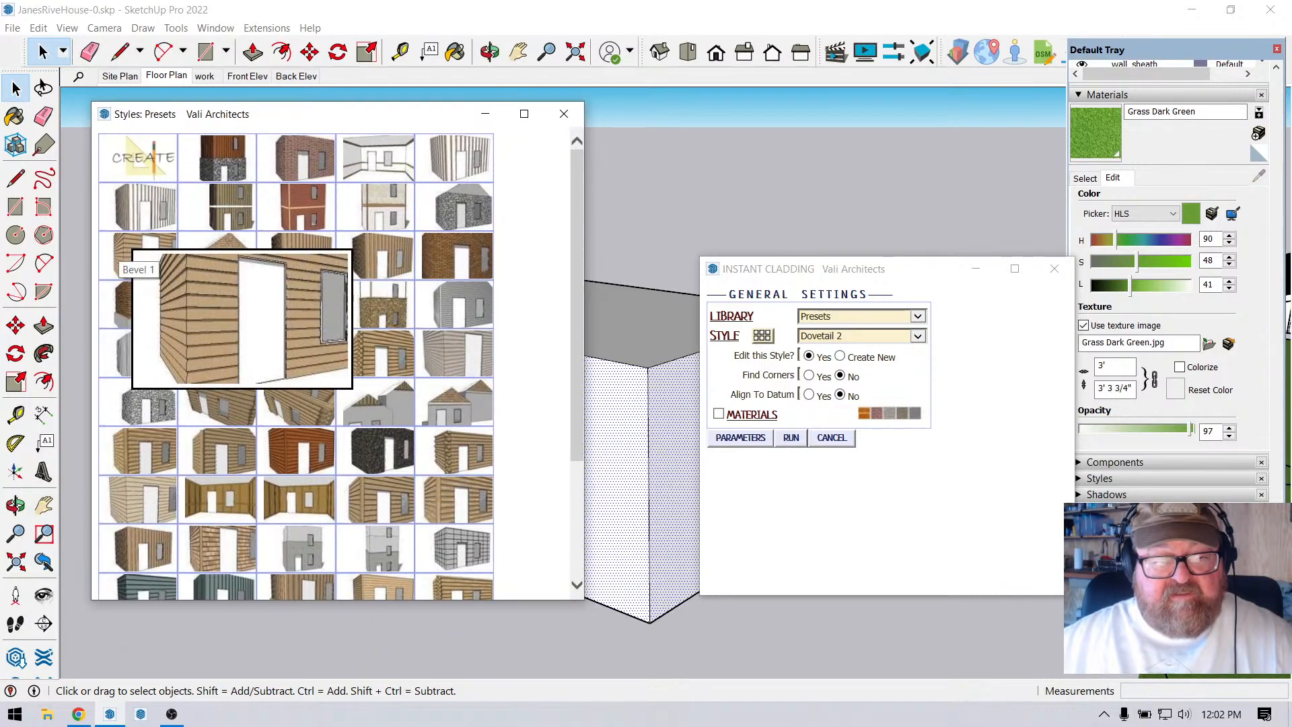
click(143, 256)
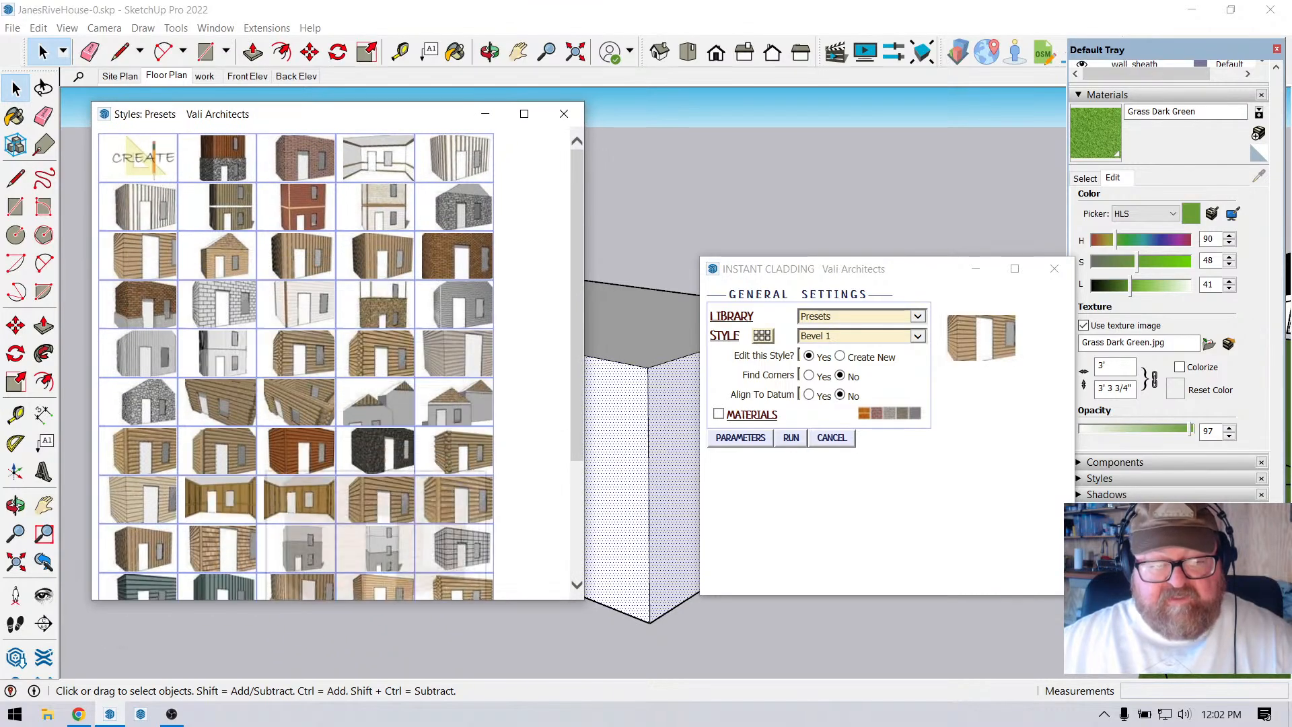
scroll(222, 471, down, 4)
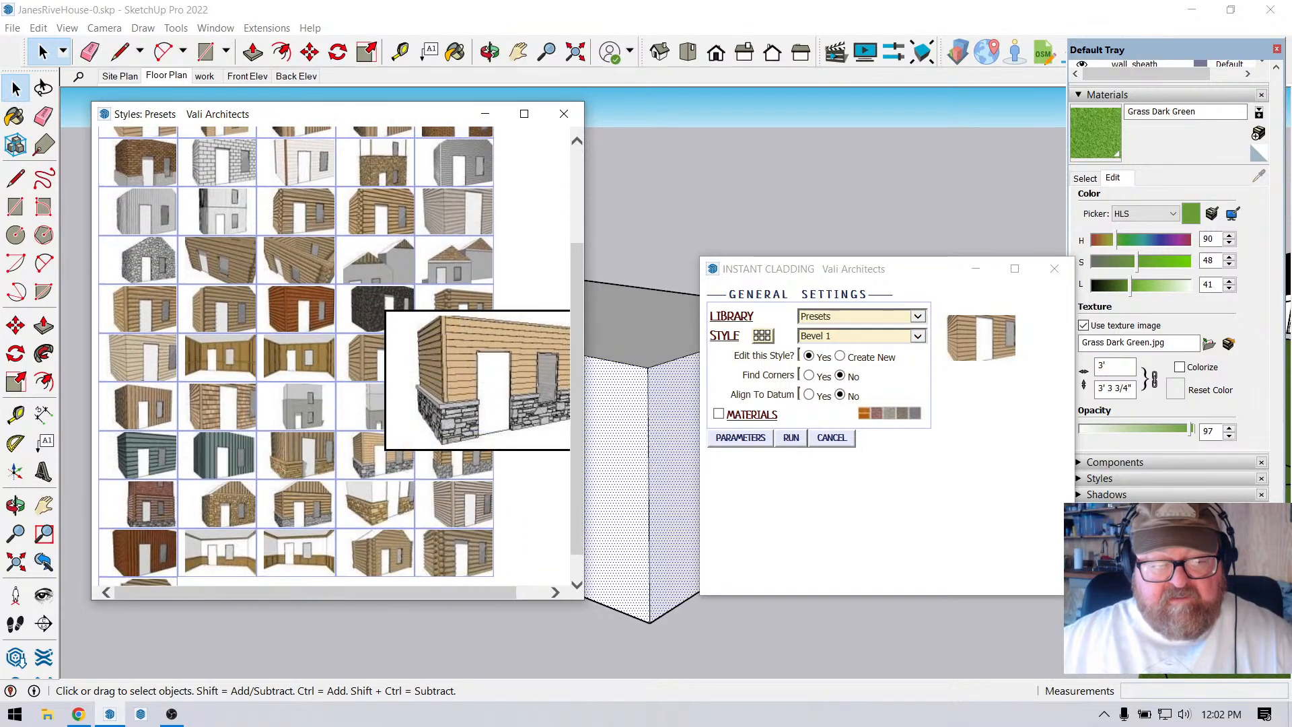
scroll(296, 357, up, 5)
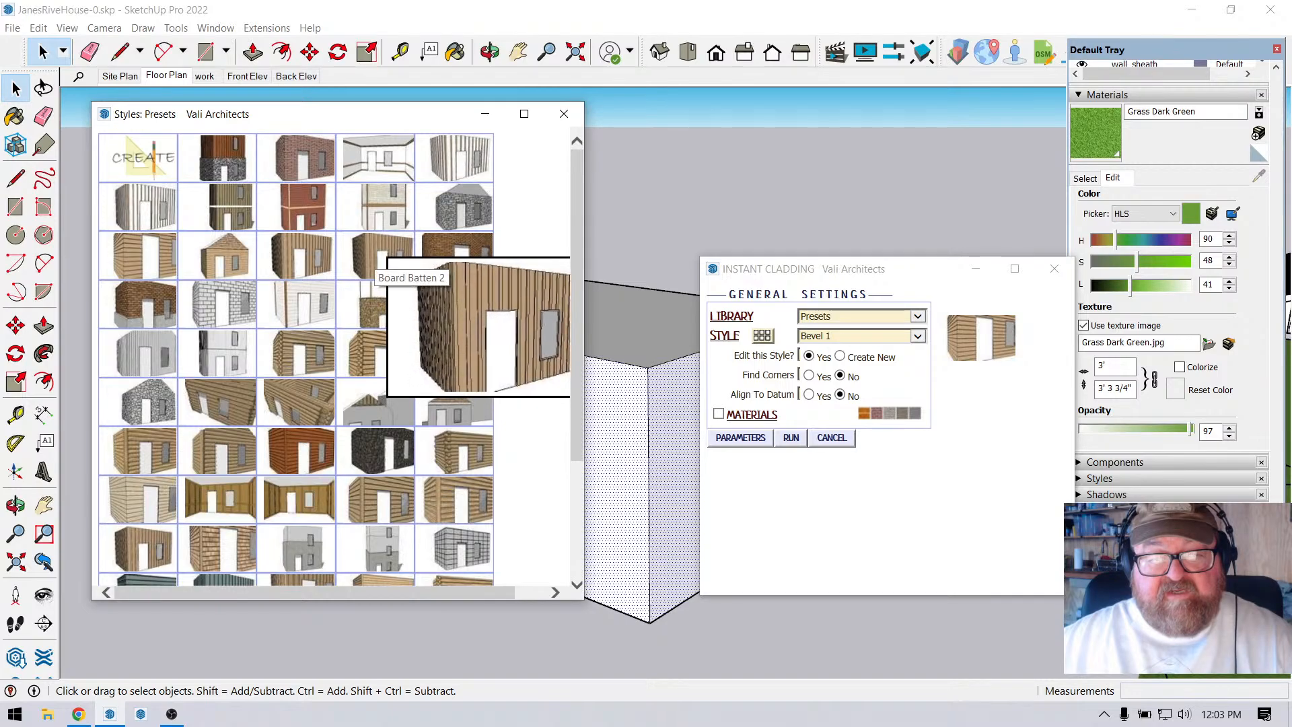
mouse_move(399, 464)
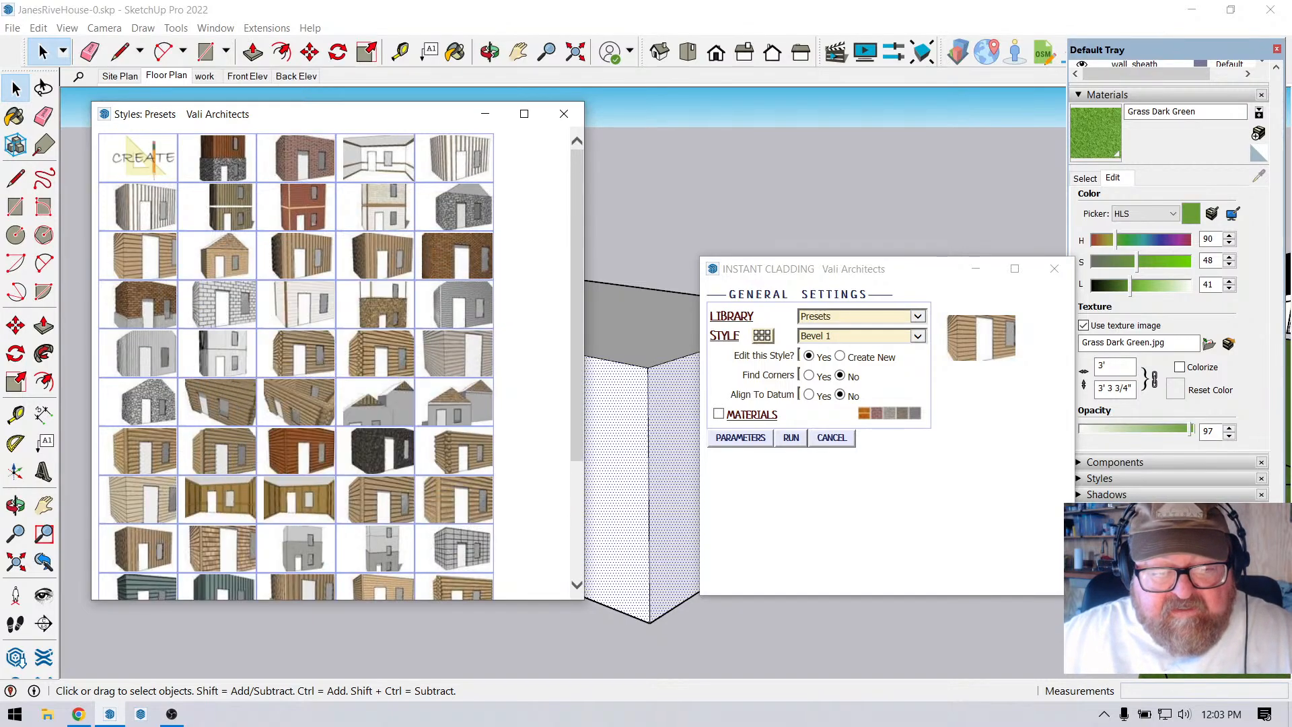
scroll(404, 377, down, 4)
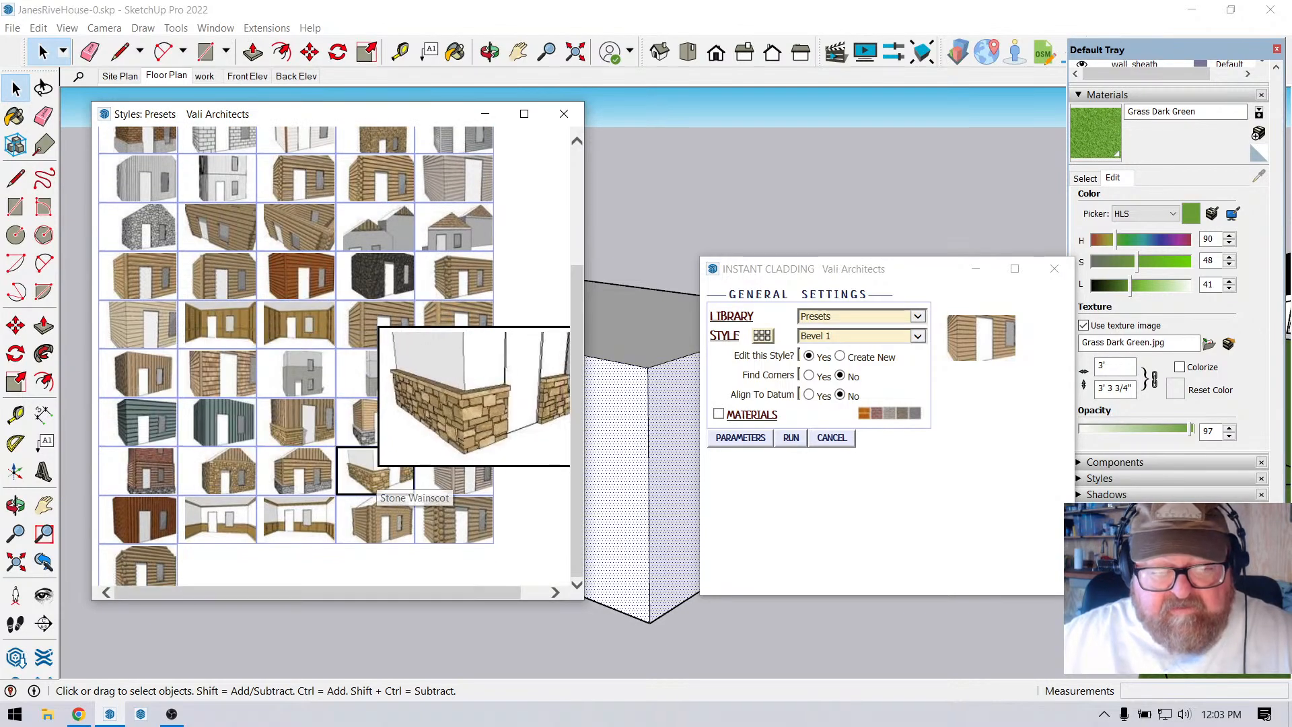
click(376, 472)
click(791, 419)
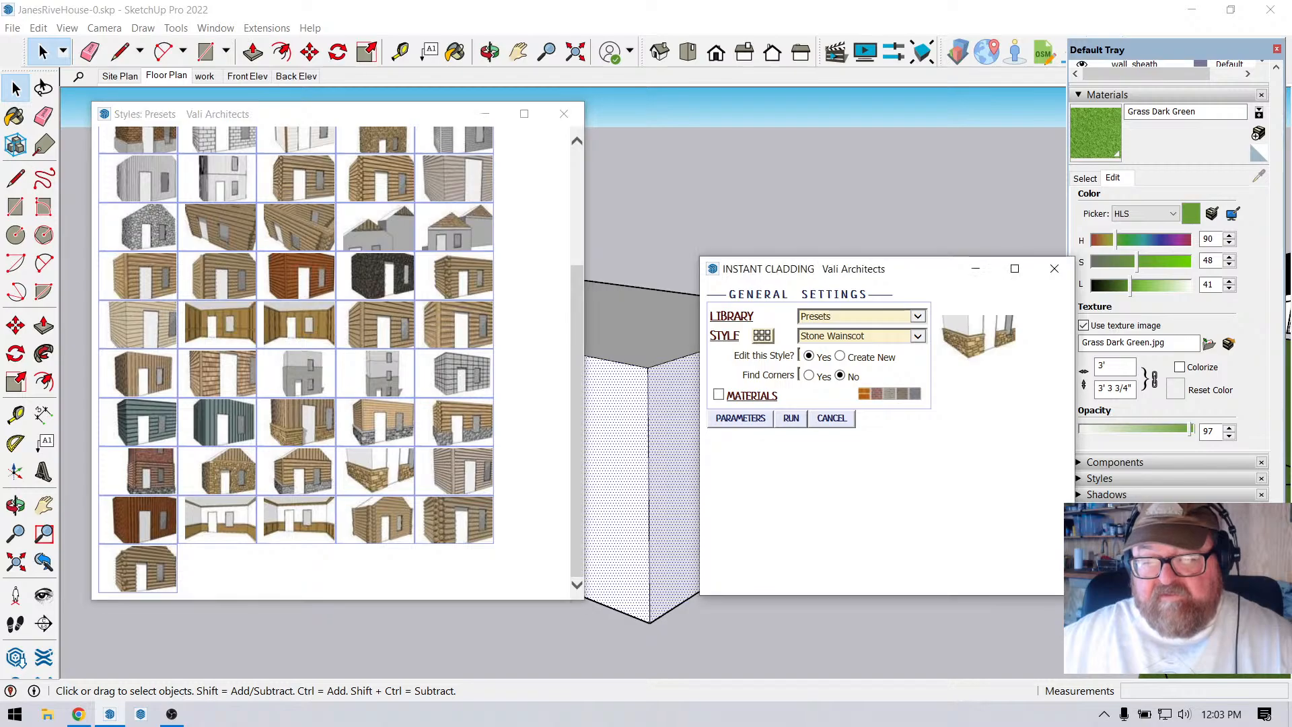
click(253, 389)
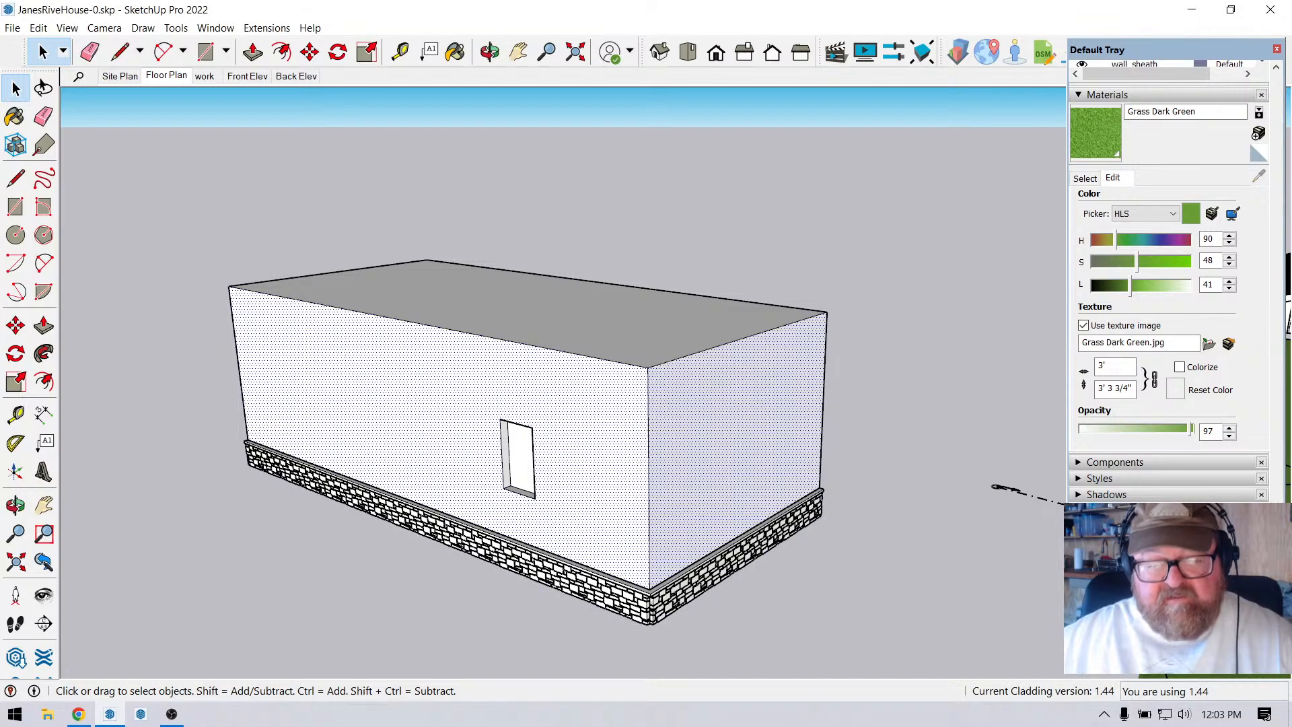
Examine the stone wainscot around the box's base, and delete the whole box together with its cladding.
click(490, 52)
drag(539, 377, 612, 417)
scroll(614, 256, up, 3)
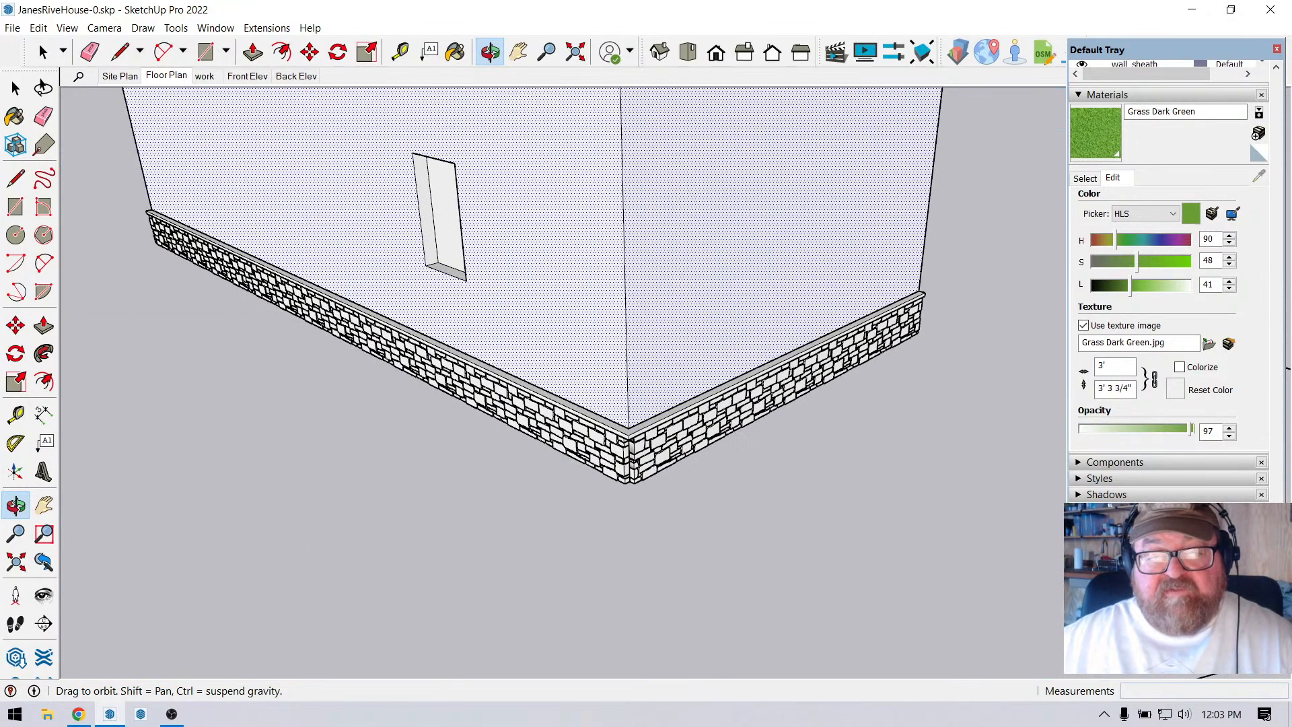
drag(1069, 514, 1286, 225)
drag(673, 377, 894, 377)
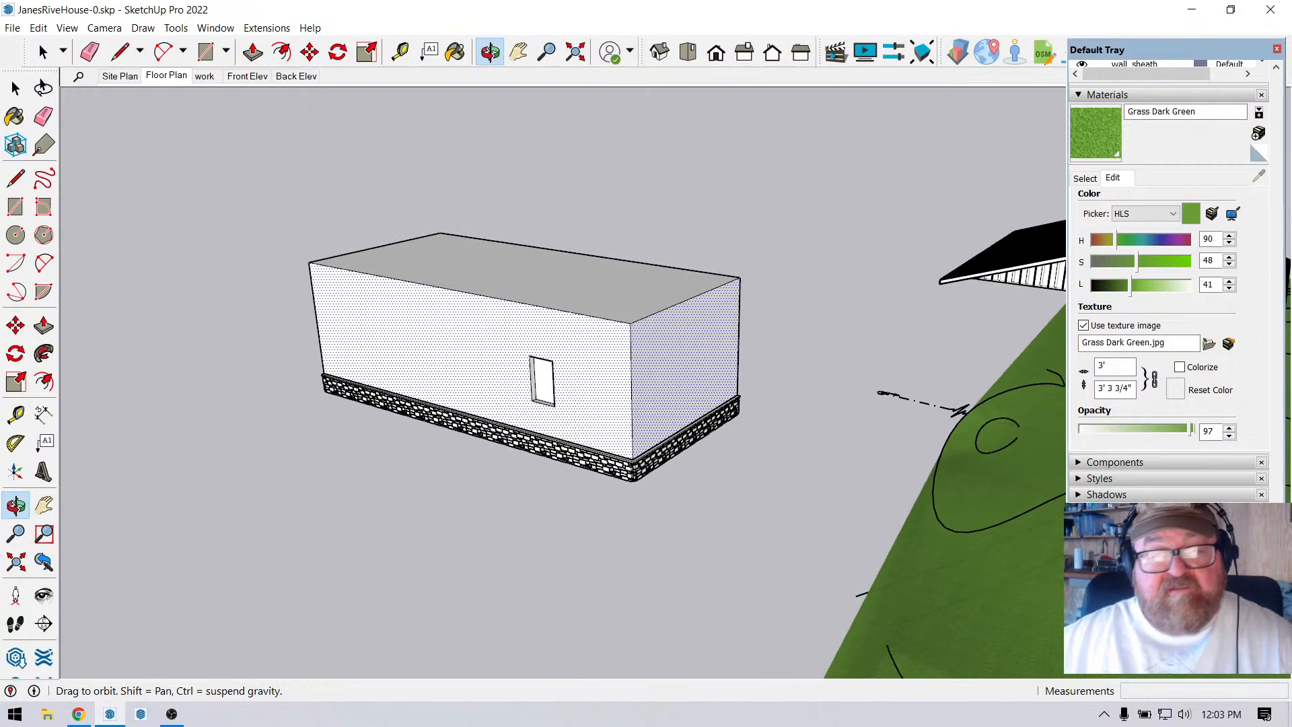
click(44, 52)
drag(272, 220, 761, 497)
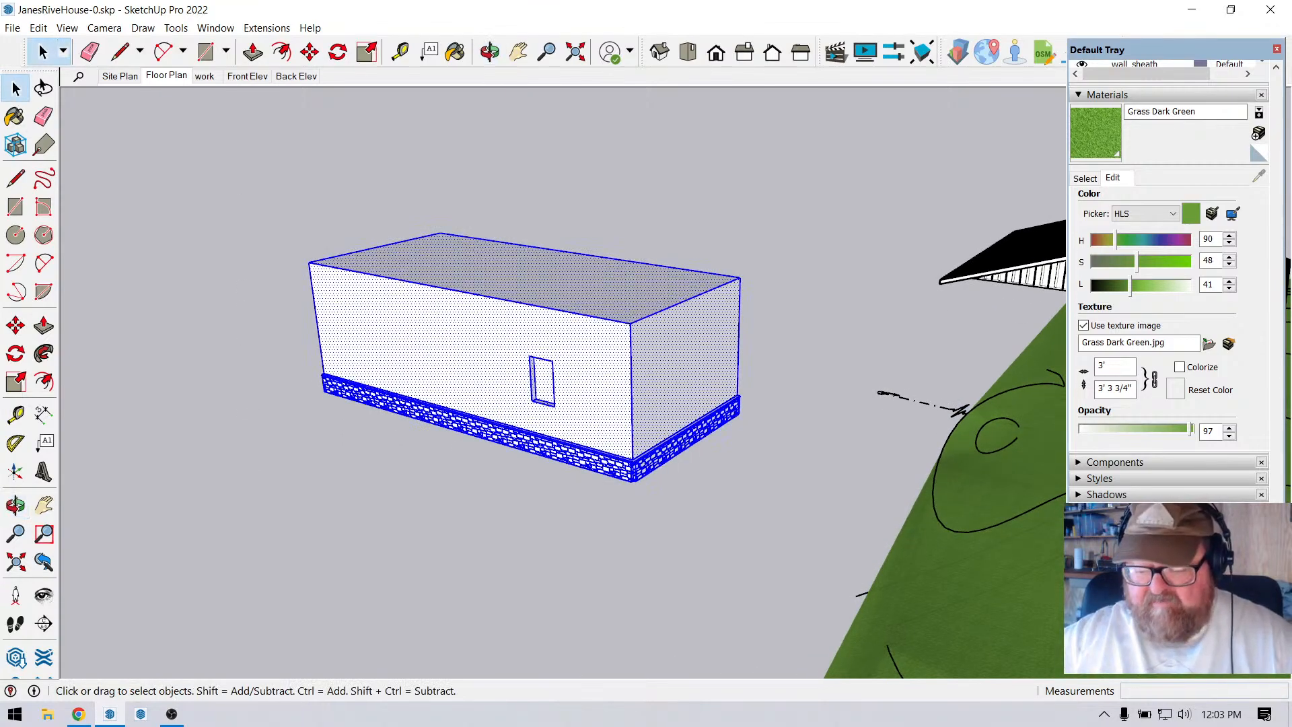
key(Delete)
Return to the front of the house, collapse the 4 - Wall tag folder, and hide the 5 - Roof tag folder.
scroll(247, 344, down, 5)
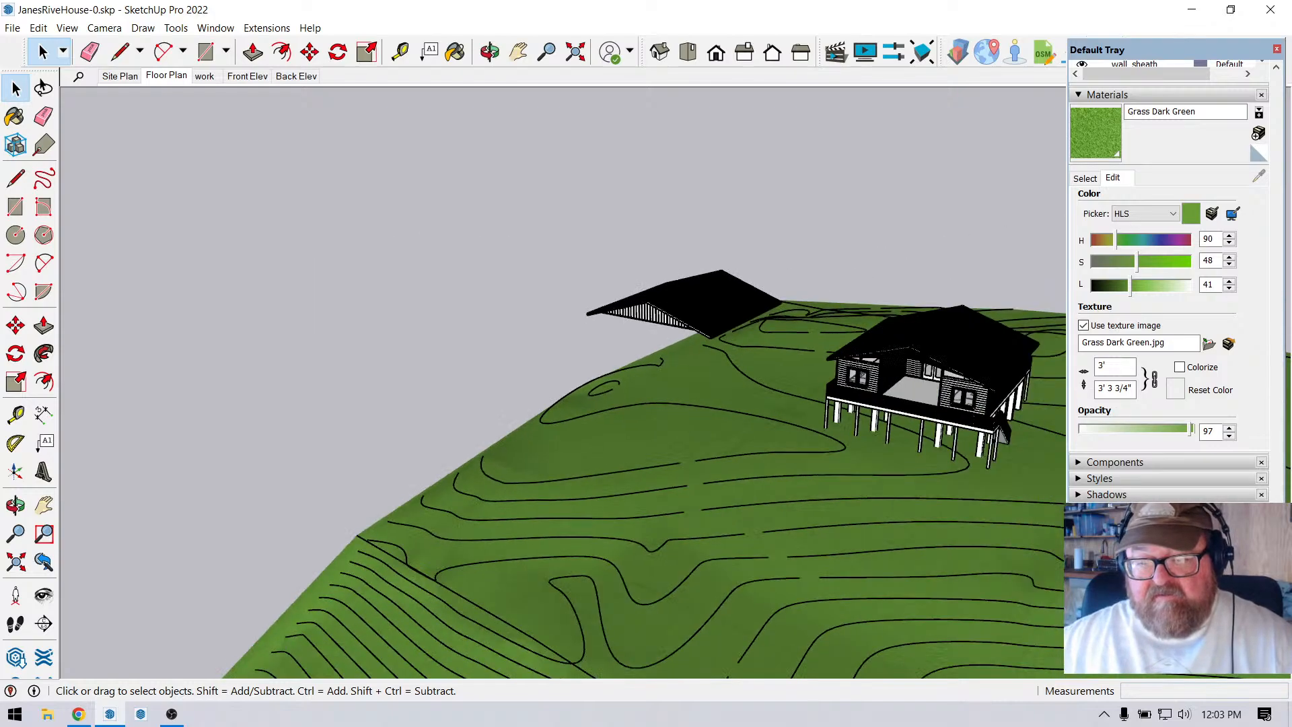
scroll(992, 396, up, 6)
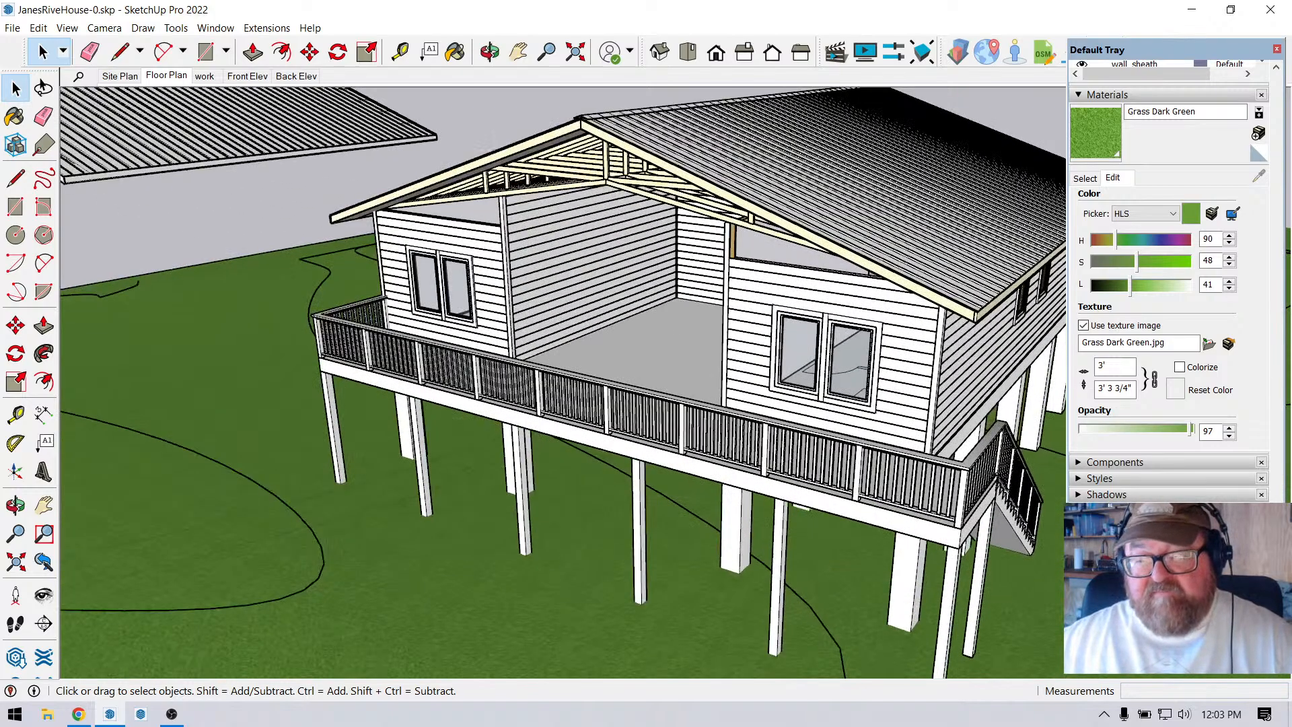
click(490, 51)
drag(484, 376, 565, 414)
scroll(1137, 153, up, 1)
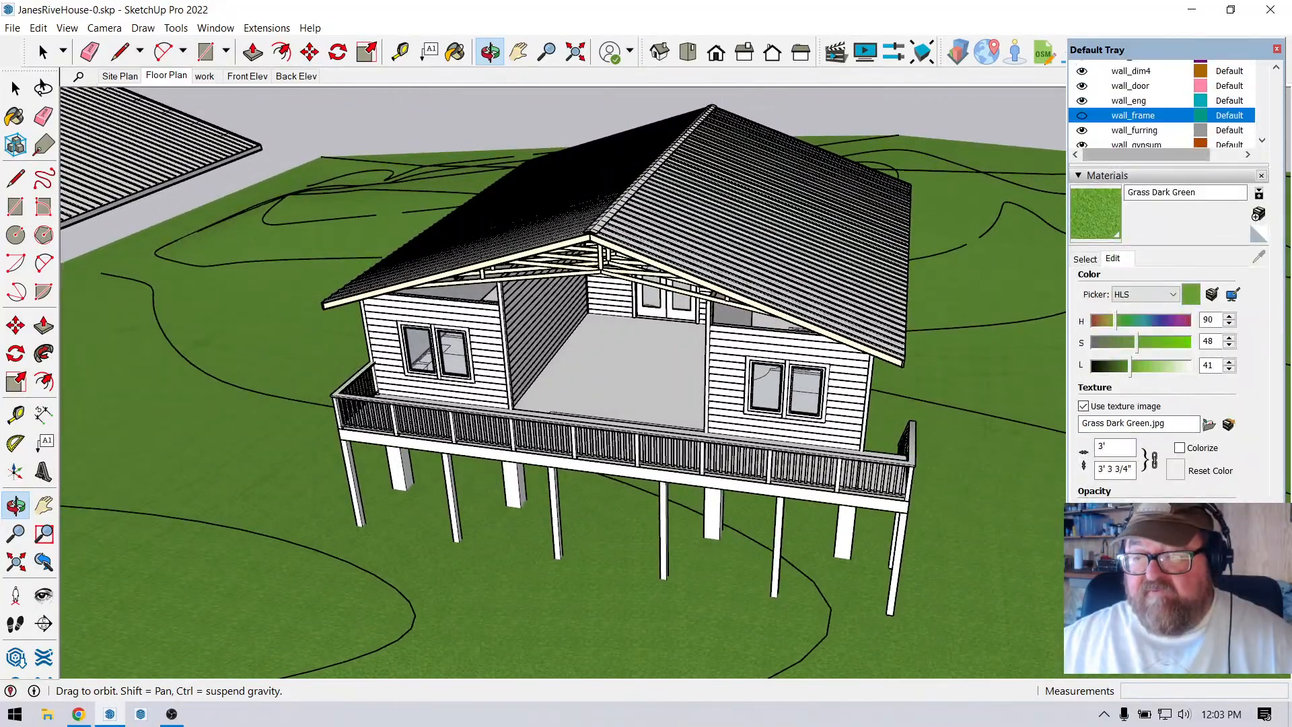
click(1136, 173)
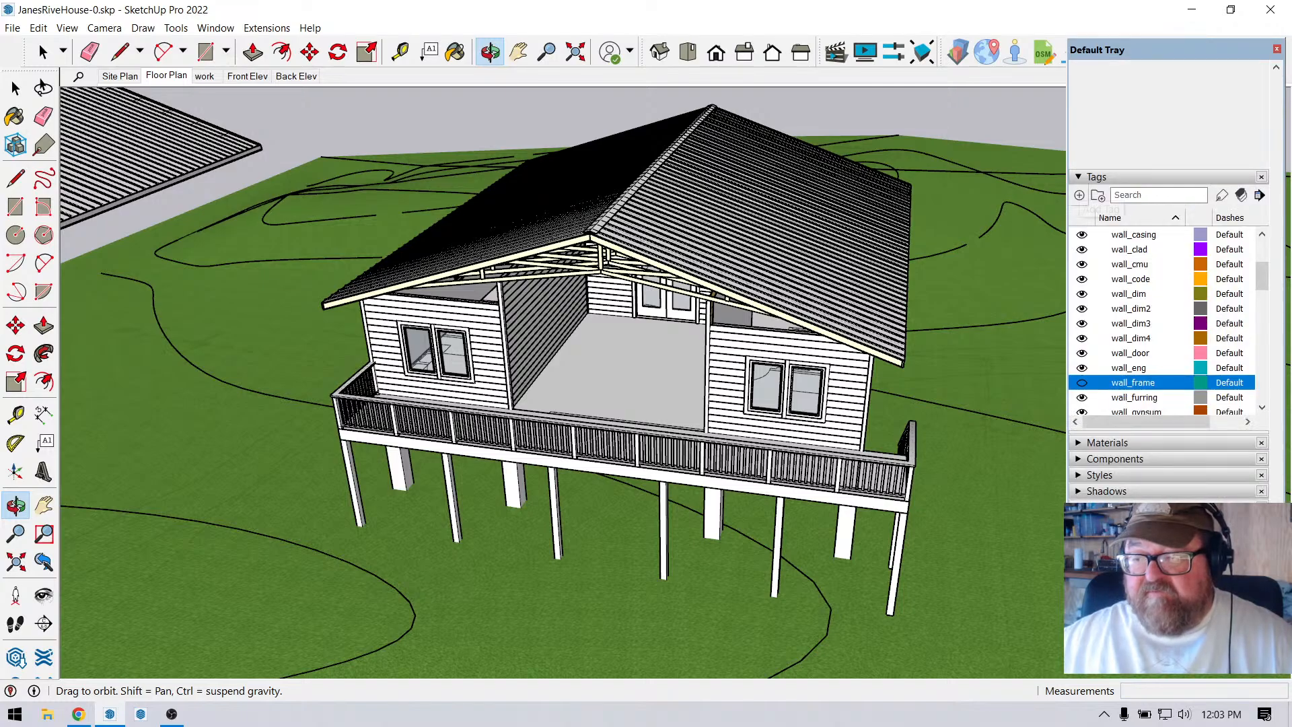
click(1078, 177)
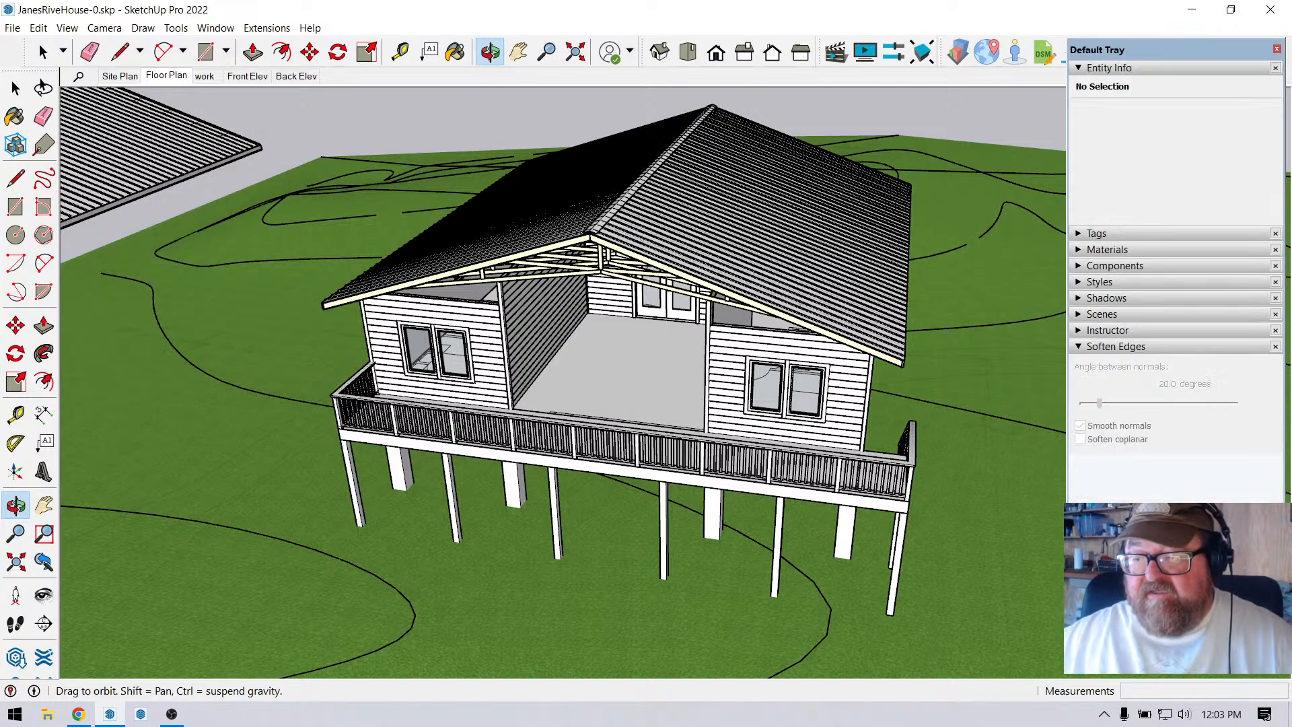
click(1083, 233)
scroll(1167, 377, down, 5)
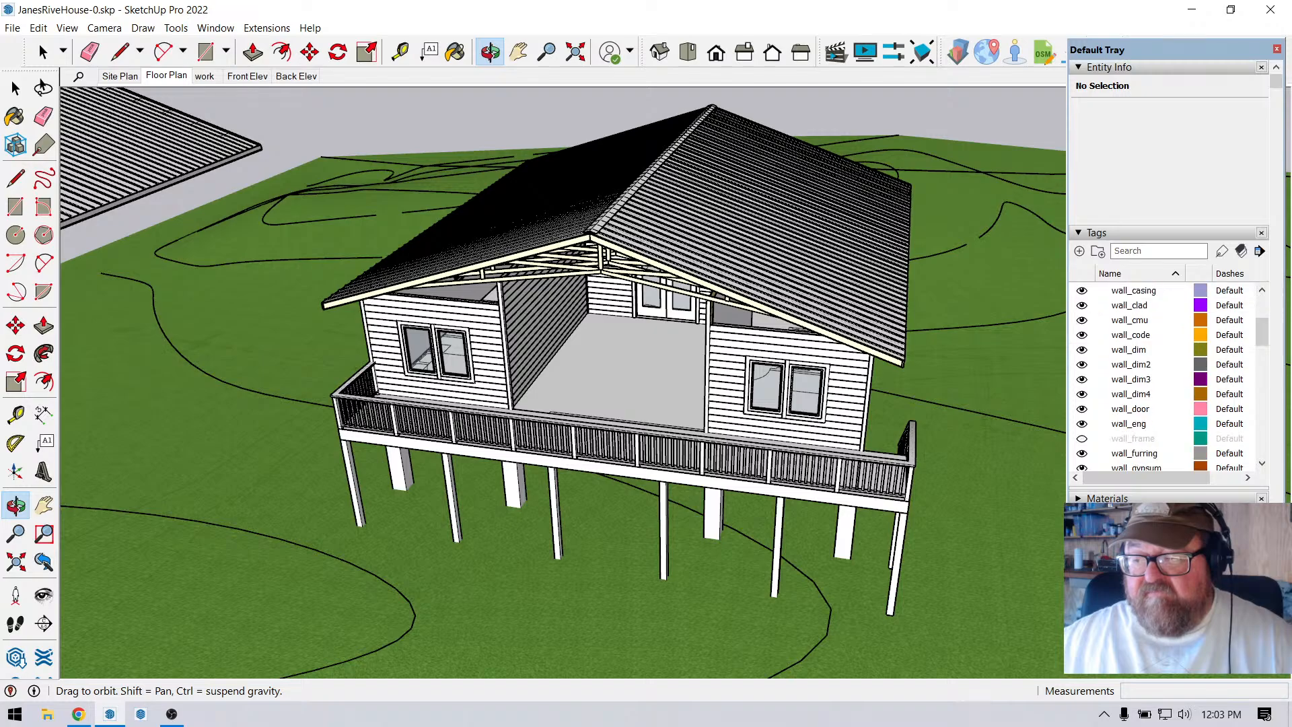
scroll(1168, 377, up, 5)
click(1099, 350)
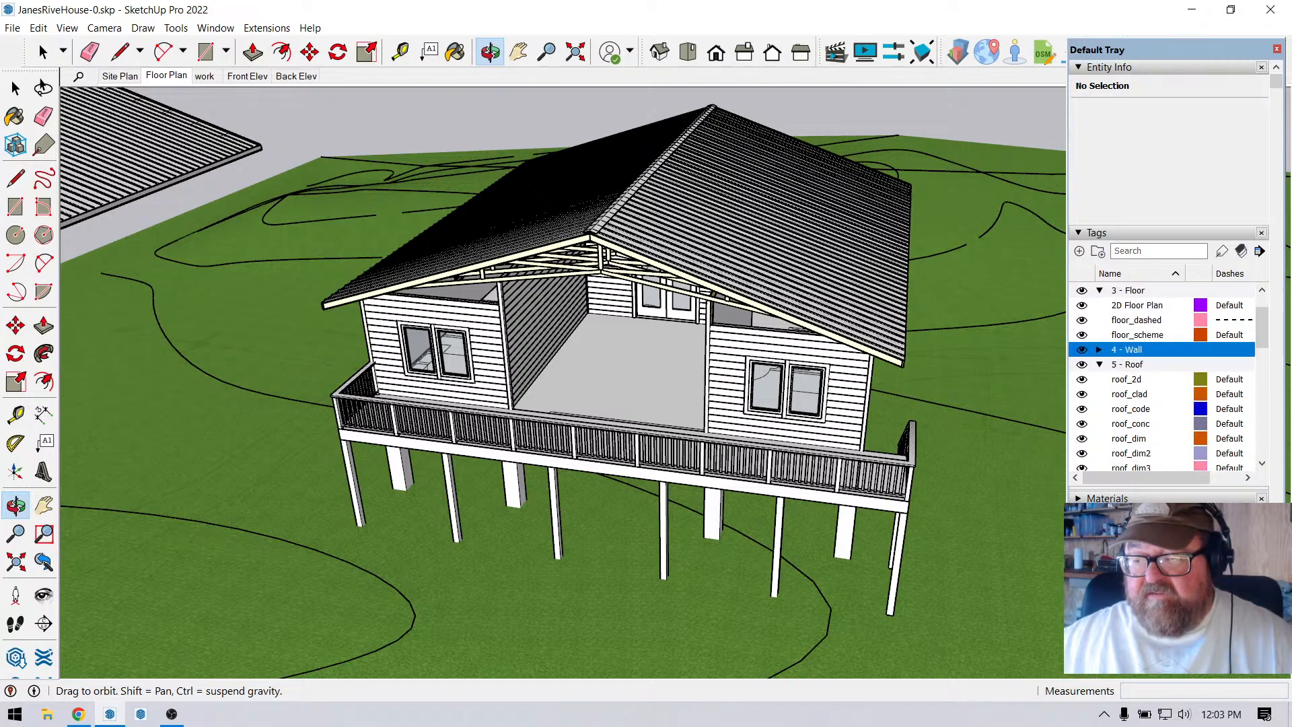
click(1081, 364)
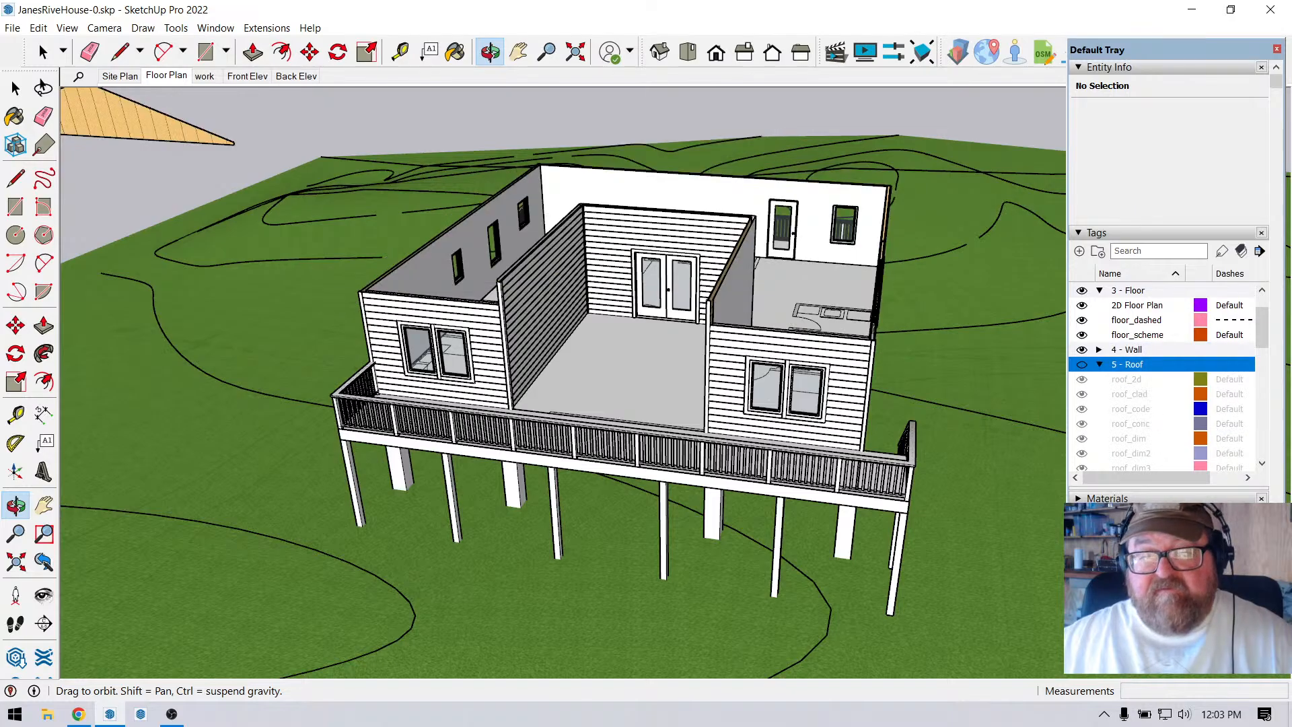
Expand the 4 - Wall tag folder and hide the wall_gypsum tag, viewing the house interior from above.
middle_drag(1036, 363, 814, 538)
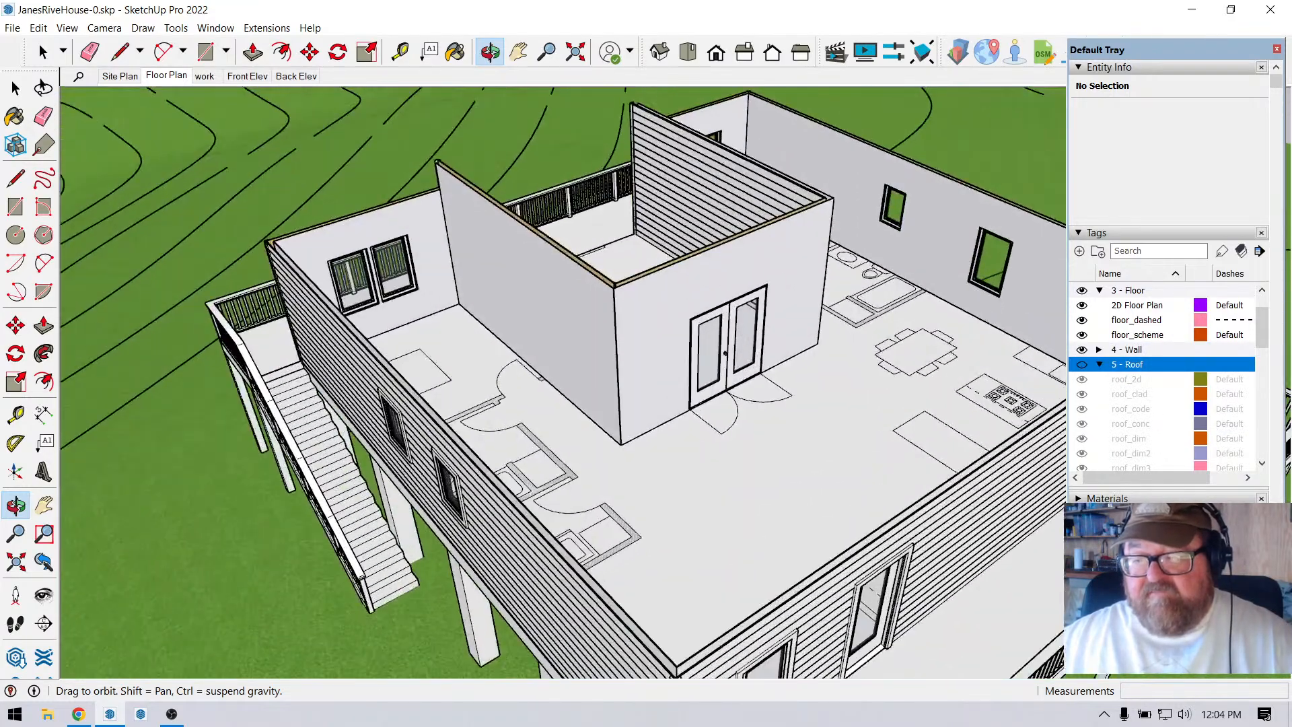
scroll(811, 320, up, 1)
click(1099, 350)
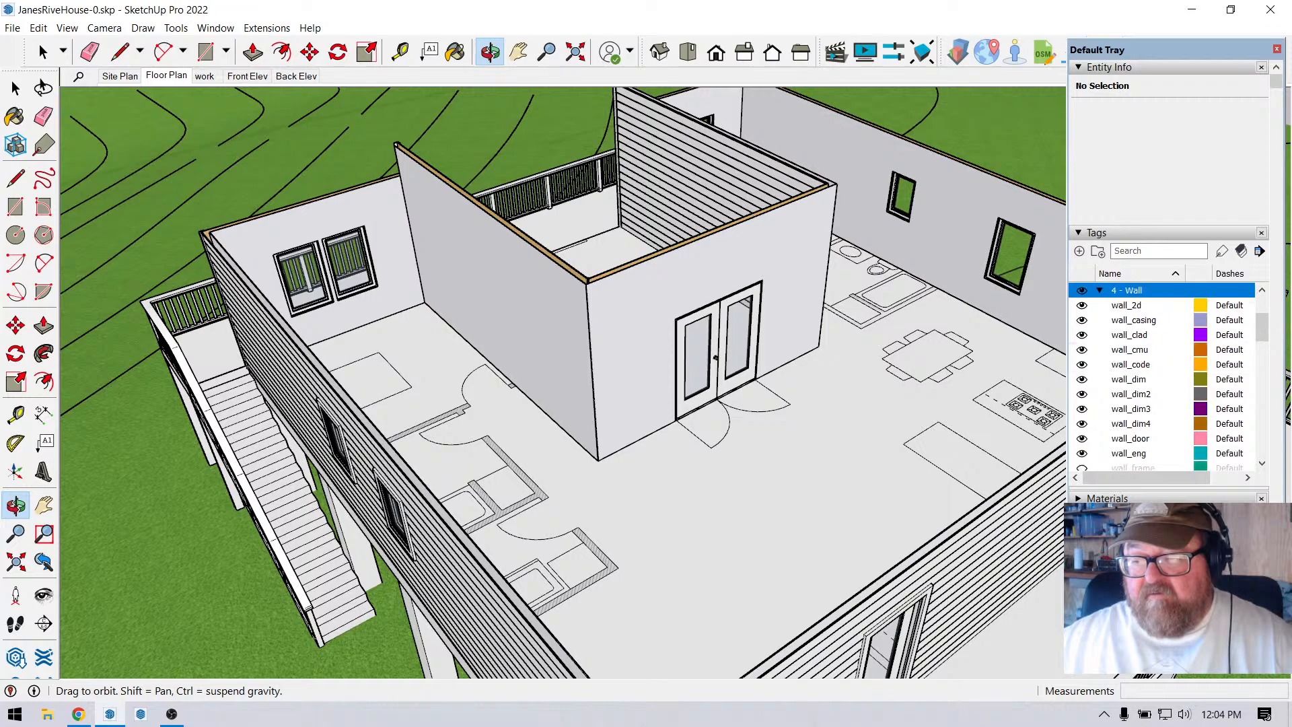
scroll(1171, 397, down, 2)
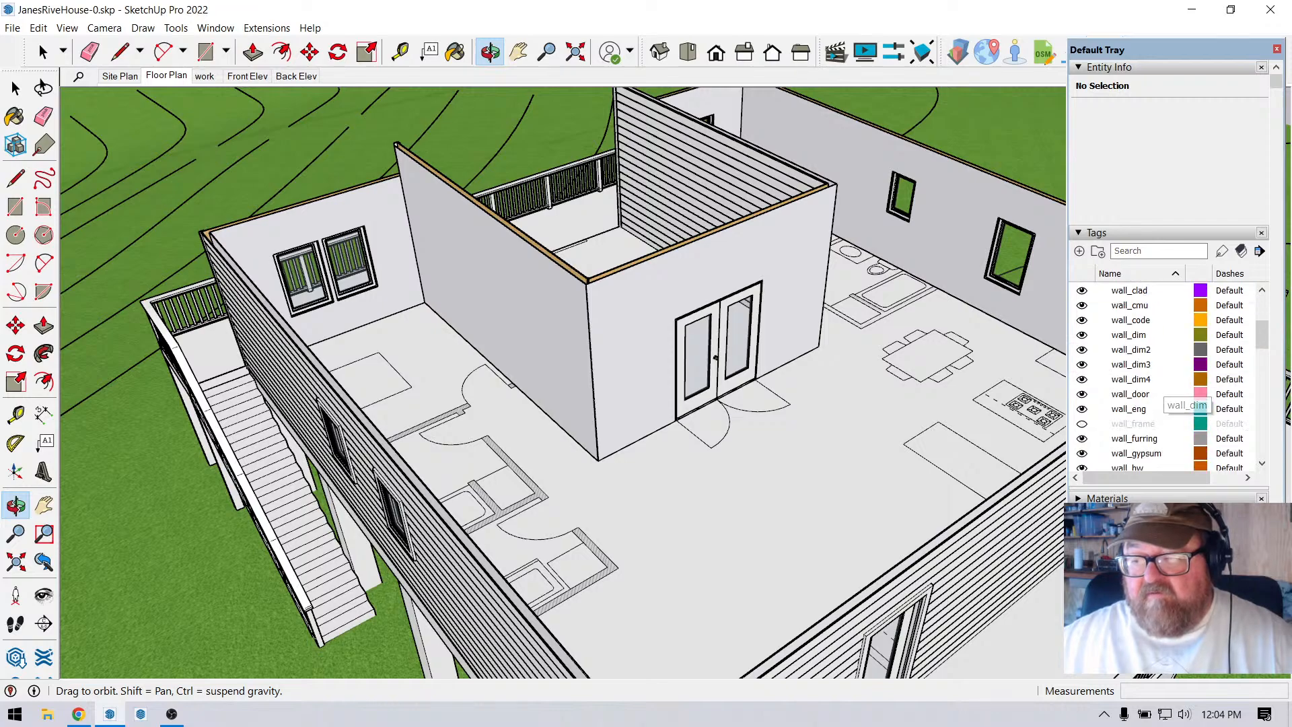
scroll(1170, 376, up, 1)
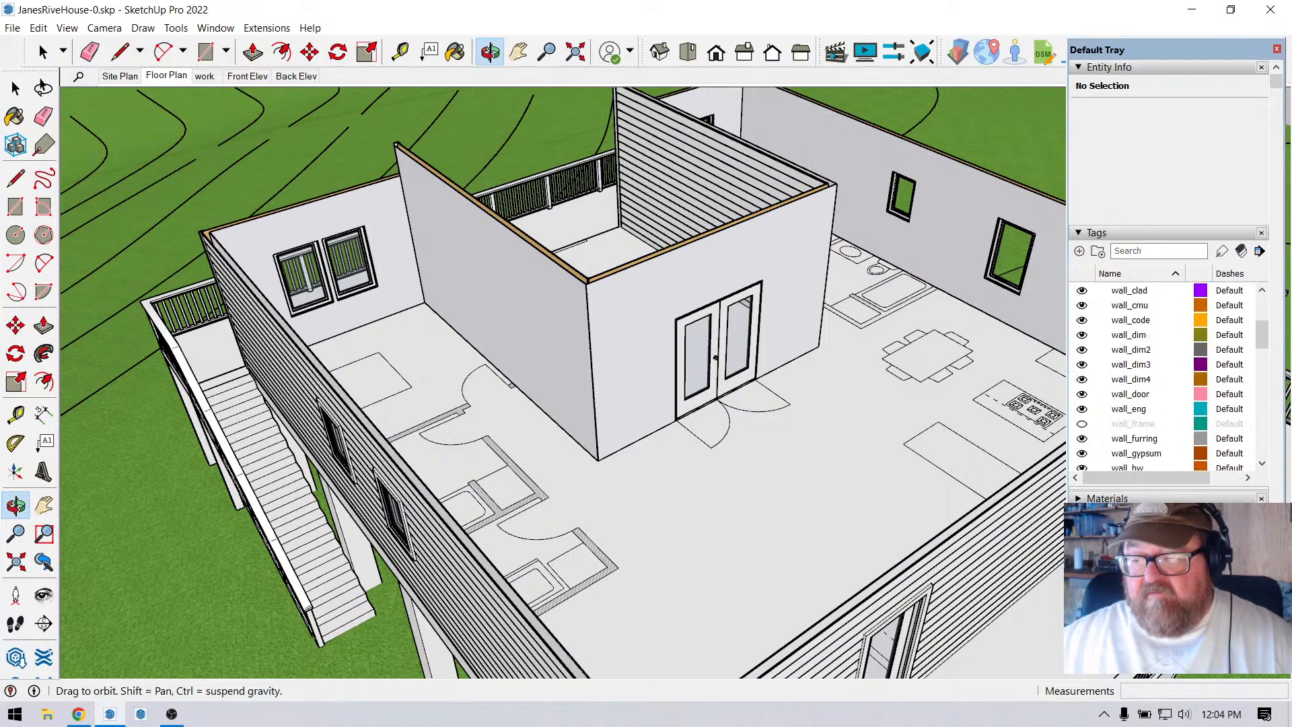
scroll(1171, 377, up, 1)
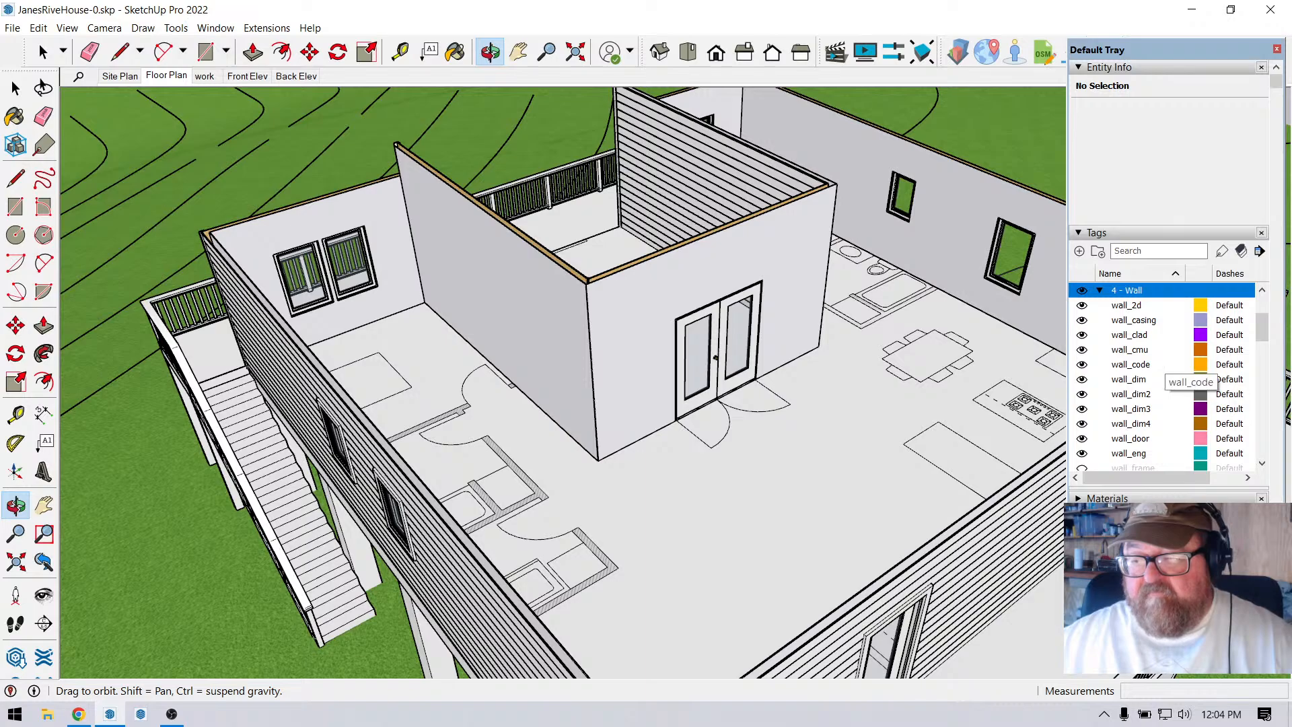
scroll(1170, 377, down, 1)
scroll(1171, 377, down, 1)
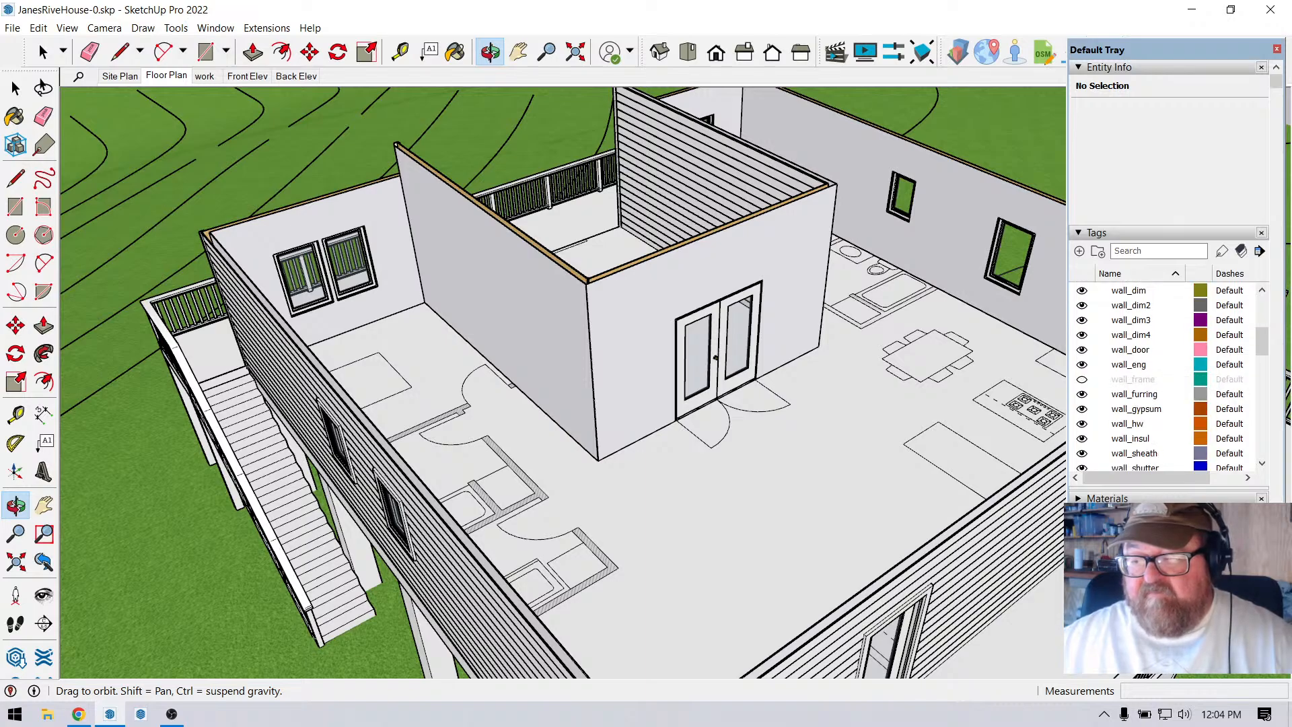
click(1081, 408)
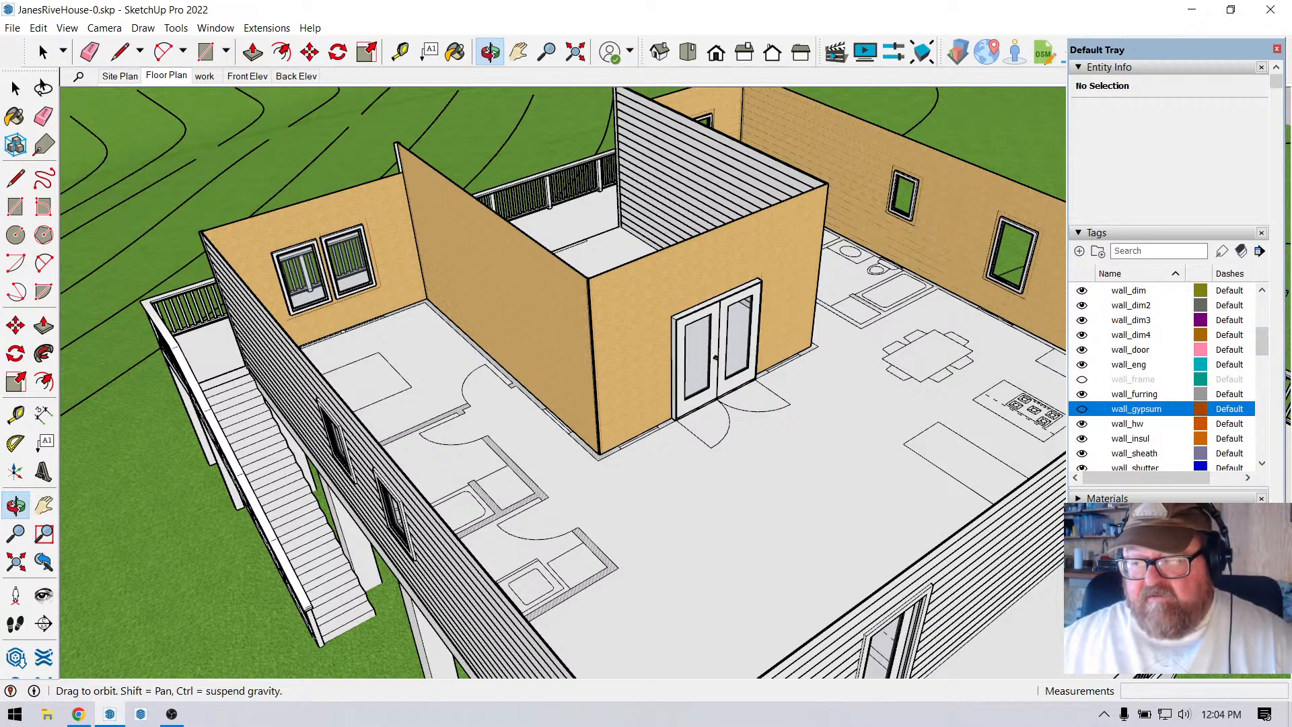
Turn on the wall_frame tag to display the stud framing in the house walls.
scroll(1137, 364, up, 1)
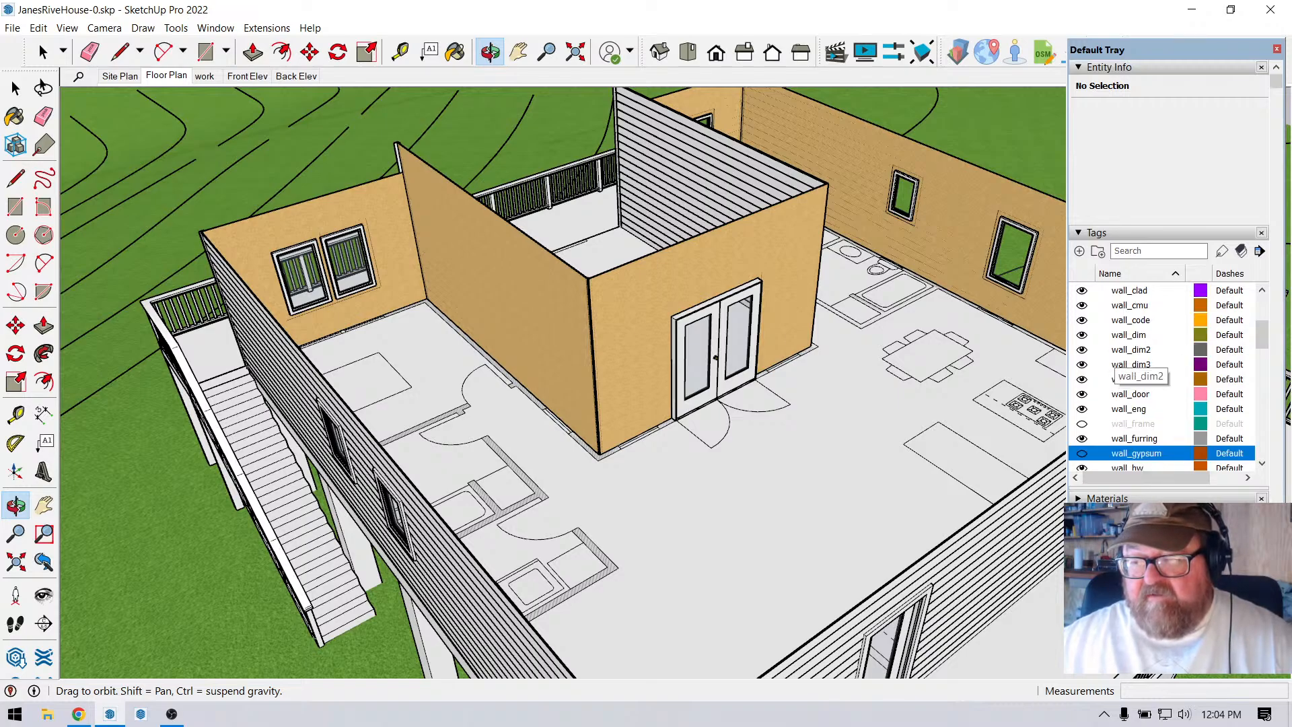
scroll(1137, 367, down, 2)
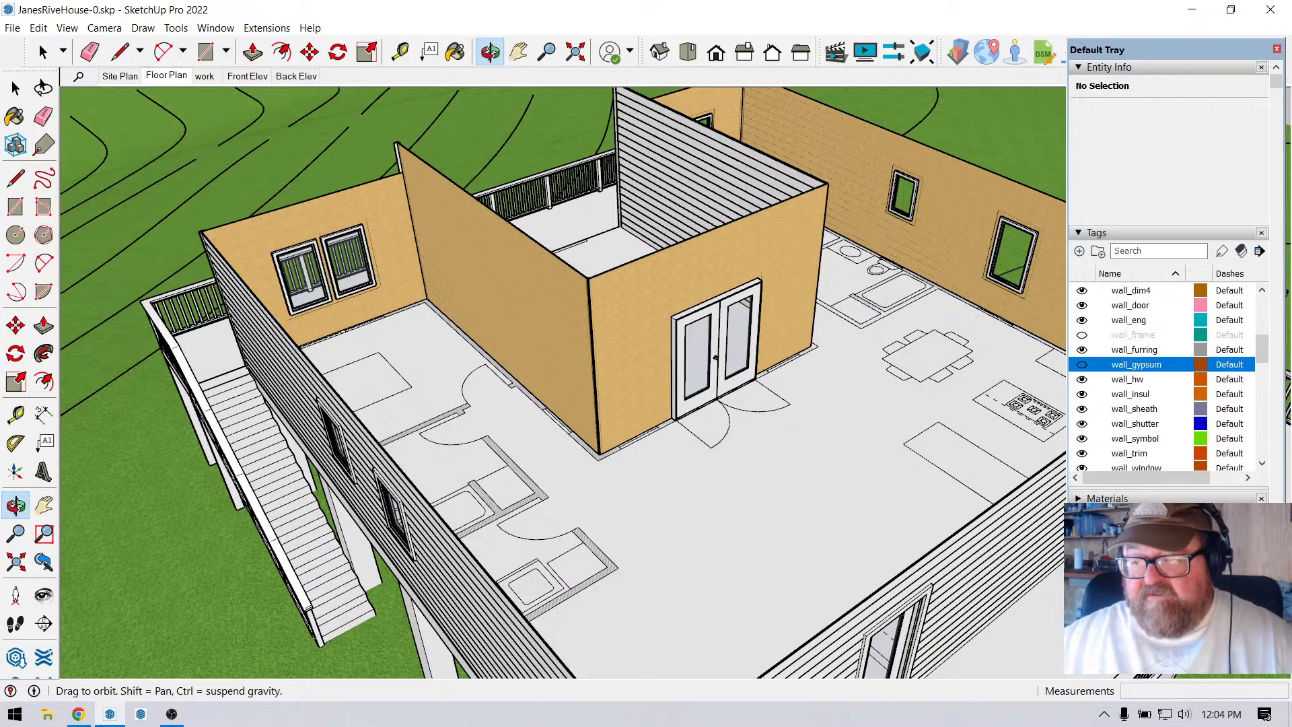
click(1082, 335)
drag(571, 404, 557, 414)
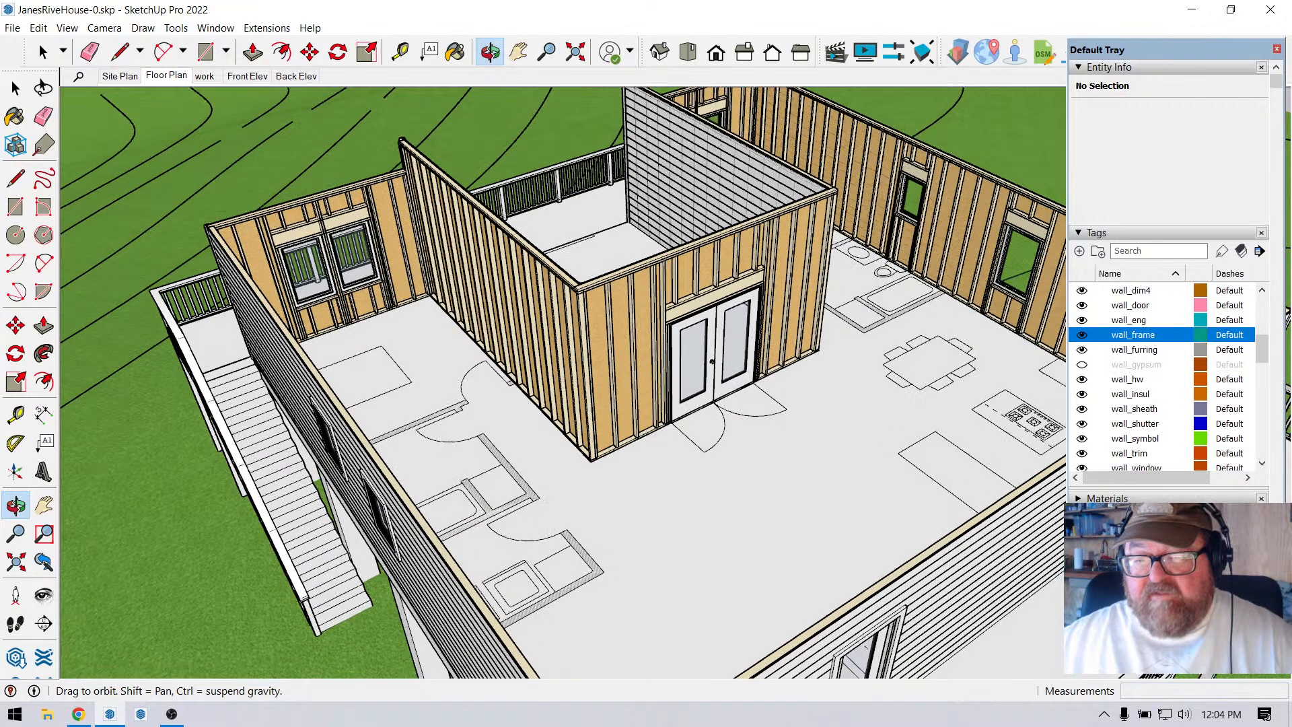
Examine the wall framing around the double doors, the bedroom wing and the outer walls from several angles.
drag(834, 282, 645, 269)
scroll(646, 269, up, 5)
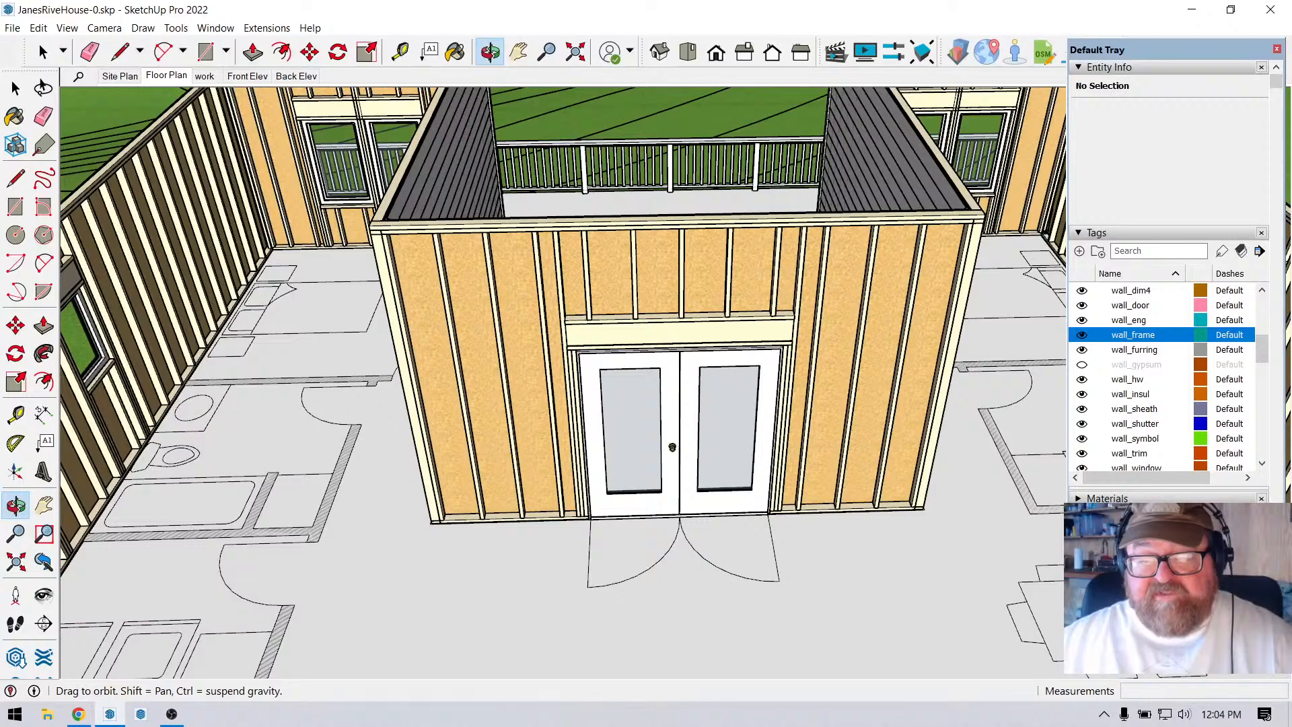
mouse_move(672, 376)
middle_down()
mouse_move(471, 354)
mouse_move(666, 367)
middle_up()
scroll(704, 299, down, 2)
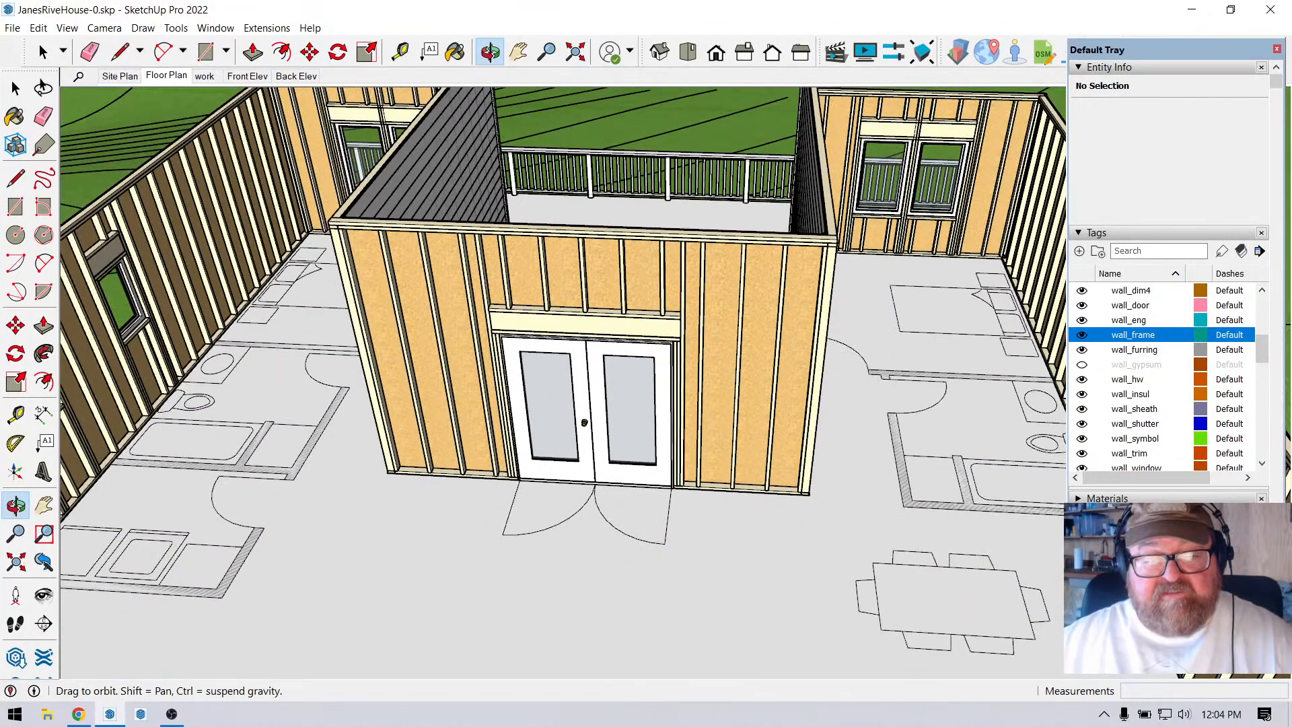
scroll(801, 407, down, 2)
scroll(289, 317, up, 5)
mouse_move(525, 377)
middle_down()
mouse_move(343, 332)
mouse_move(592, 343)
mouse_move(504, 390)
middle_up()
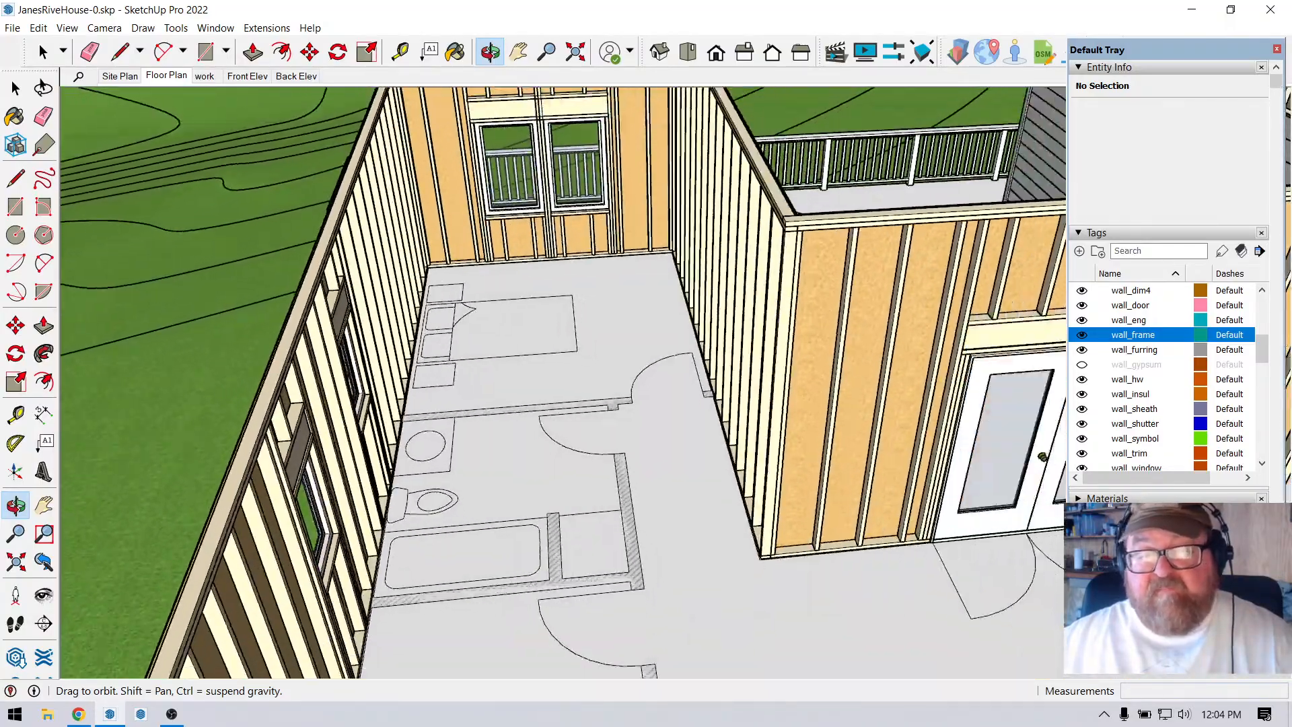
scroll(305, 327, down, 8)
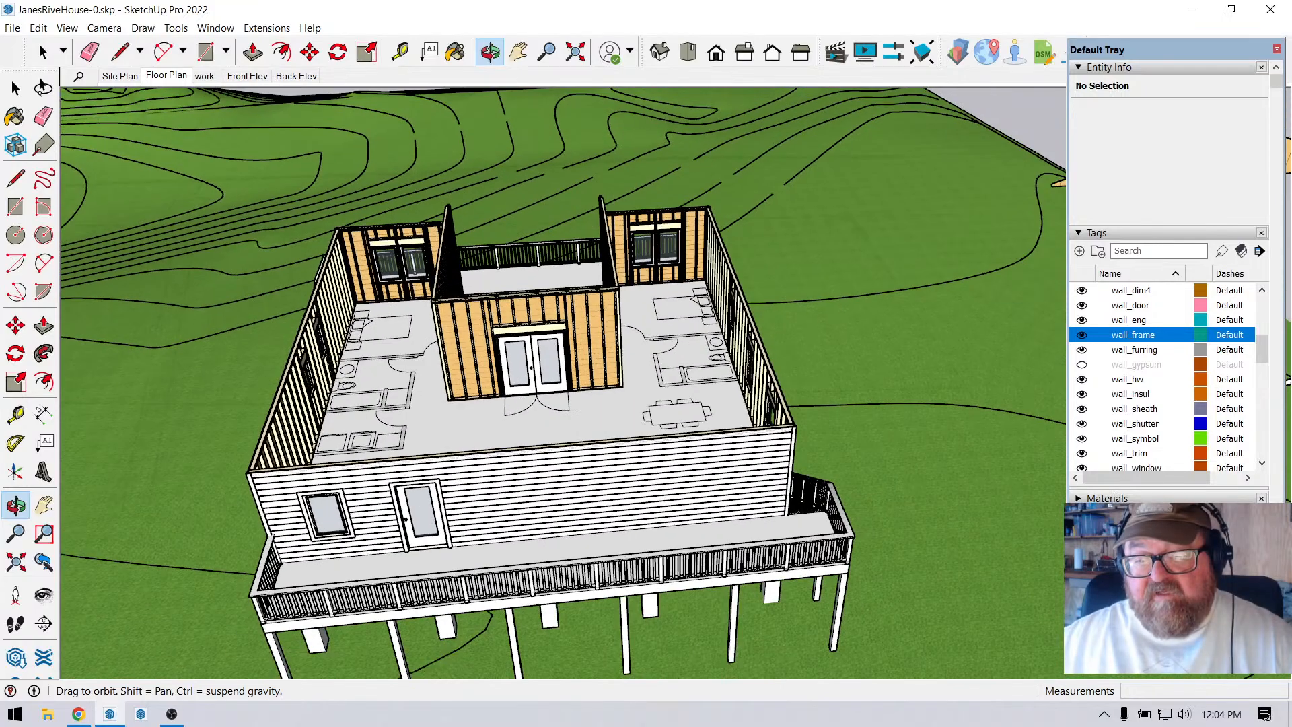
middle_drag(306, 327, 626, 252)
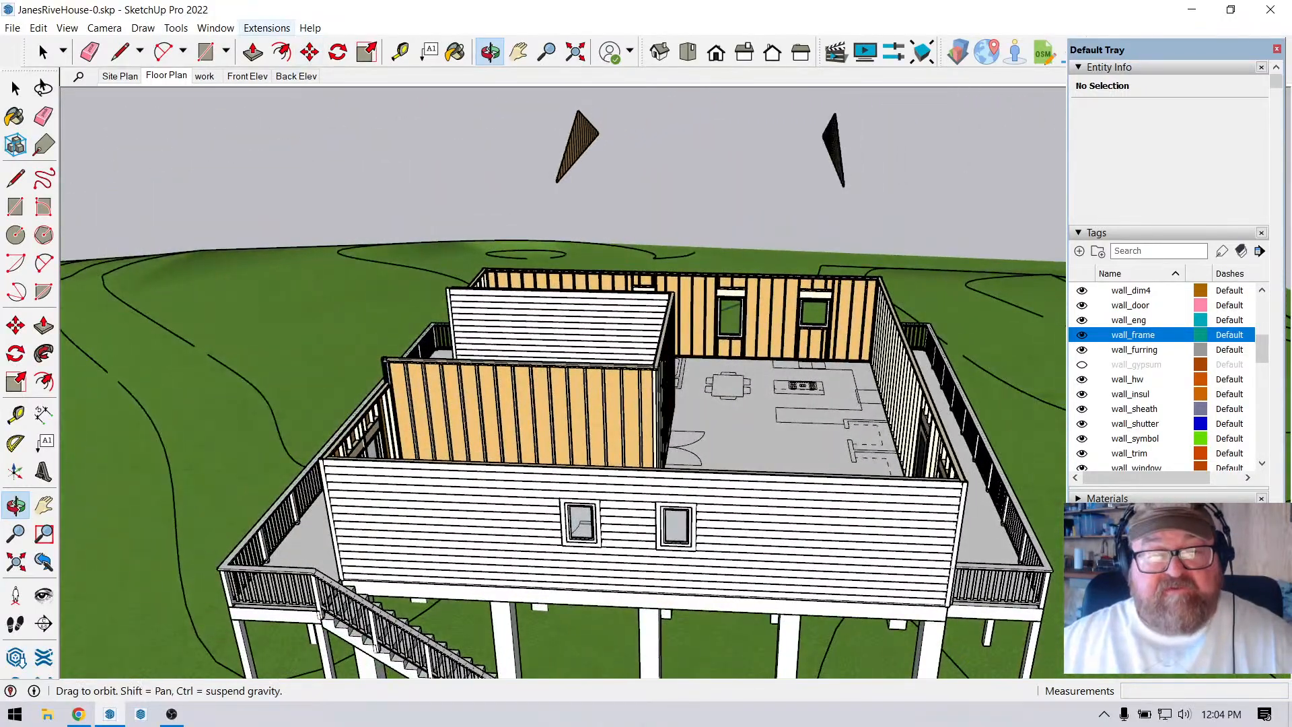
Try to make a wall with Vali Architects Instant Wall without a group selected, and close its settings window.
click(266, 27)
mouse_move(317, 180)
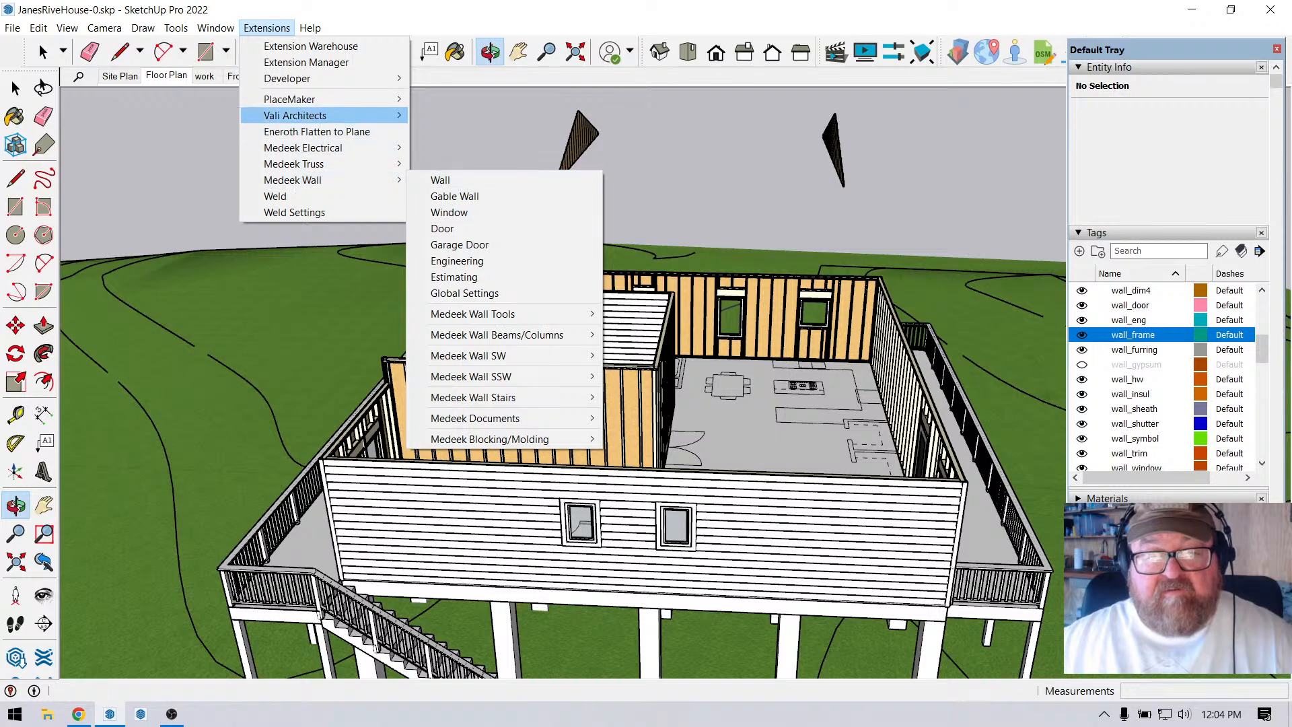
mouse_move(316, 115)
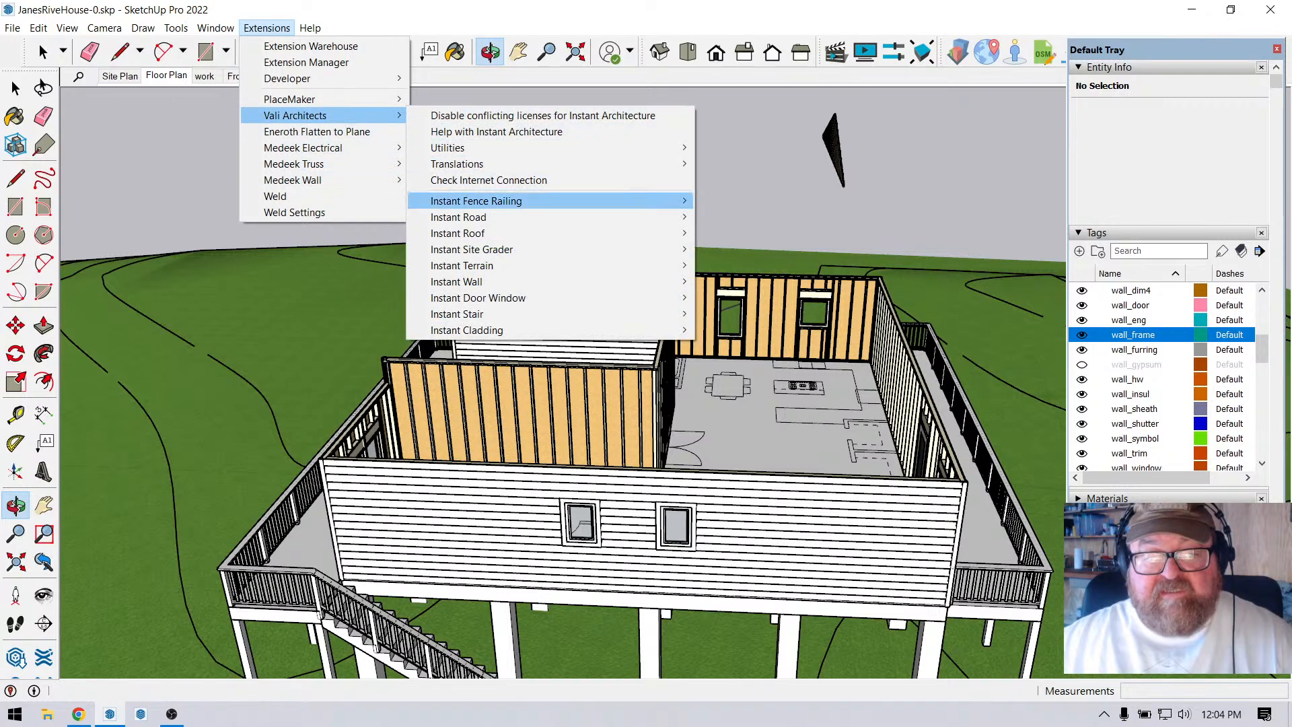
mouse_move(457, 281)
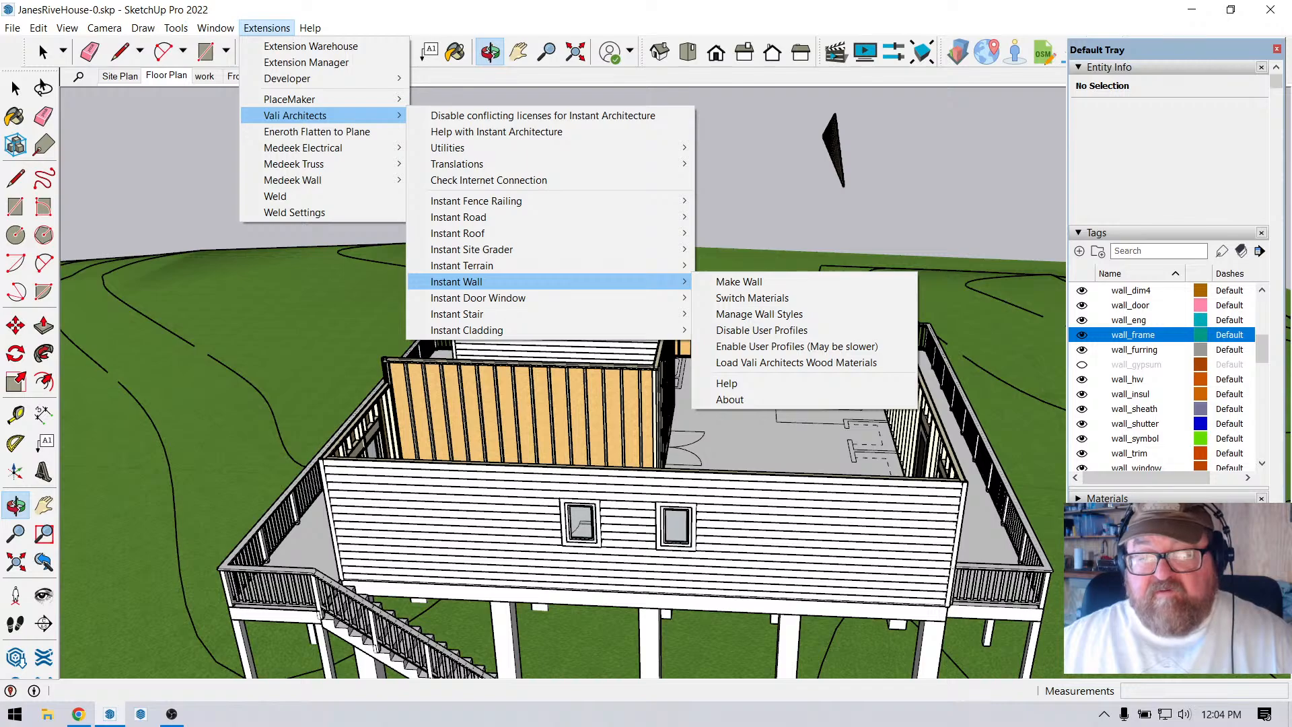
click(738, 281)
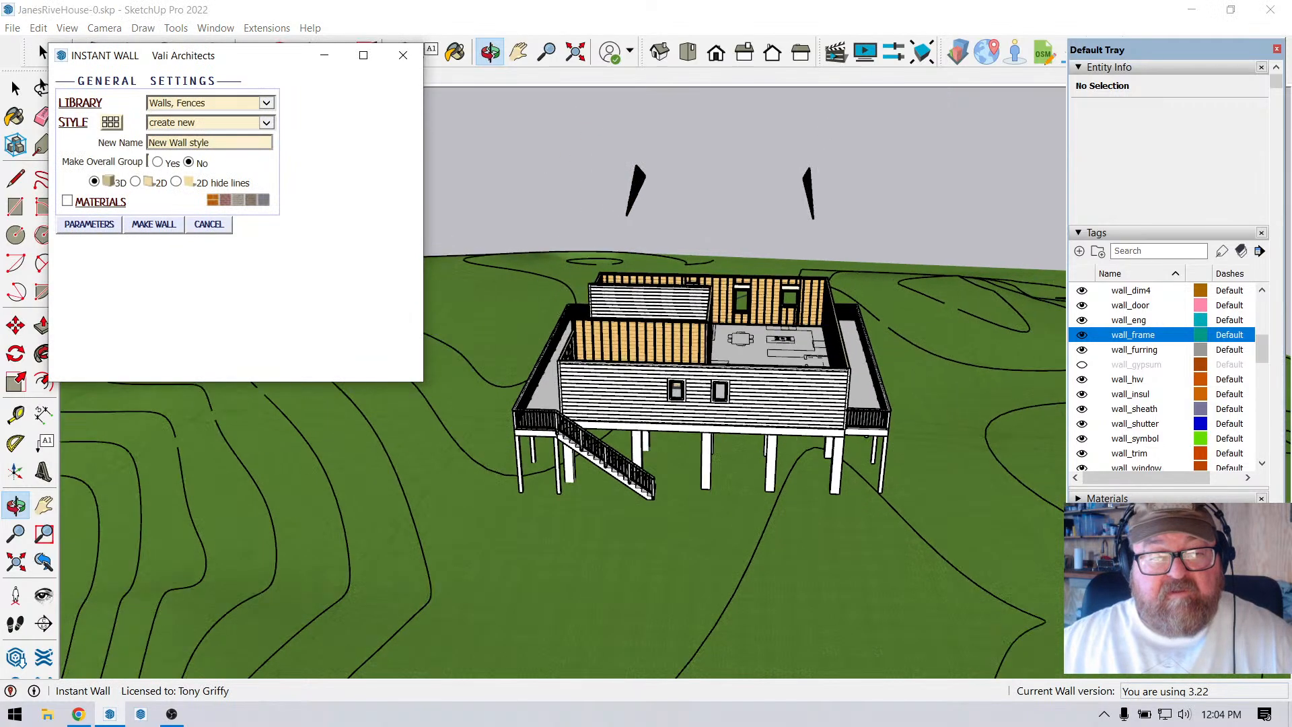
click(154, 224)
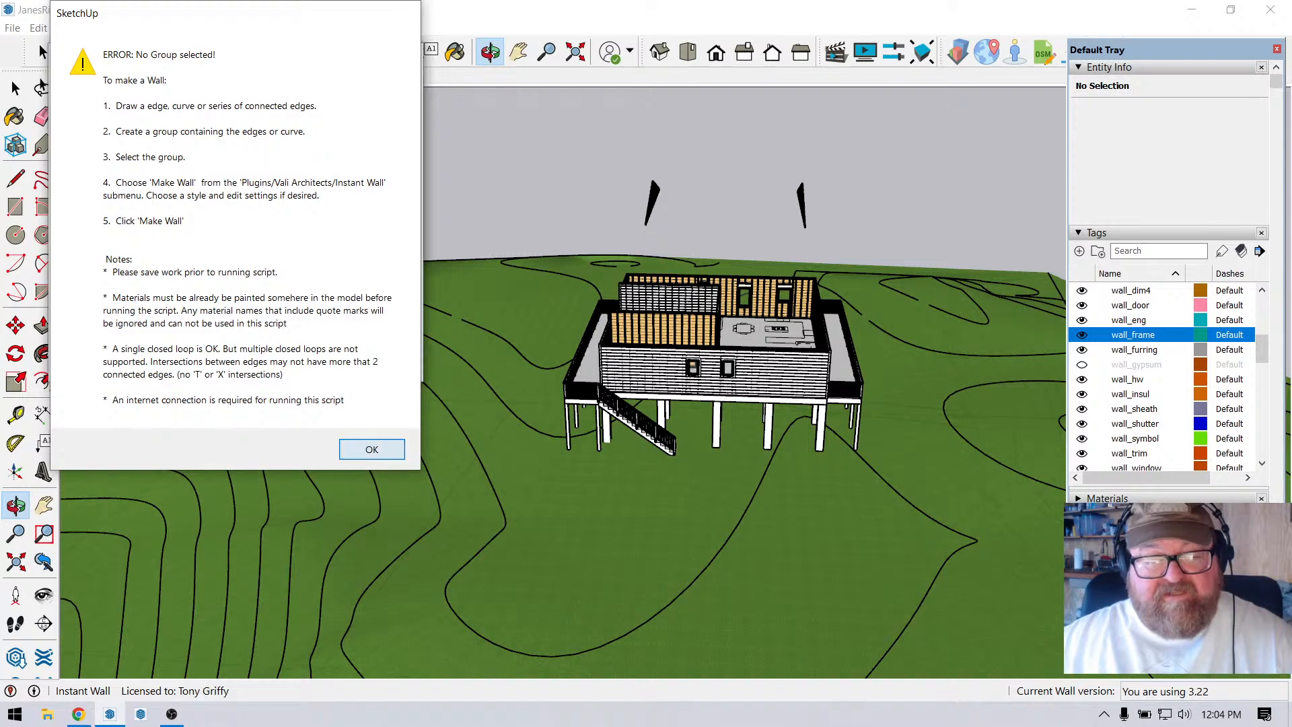
key(Return)
click(398, 52)
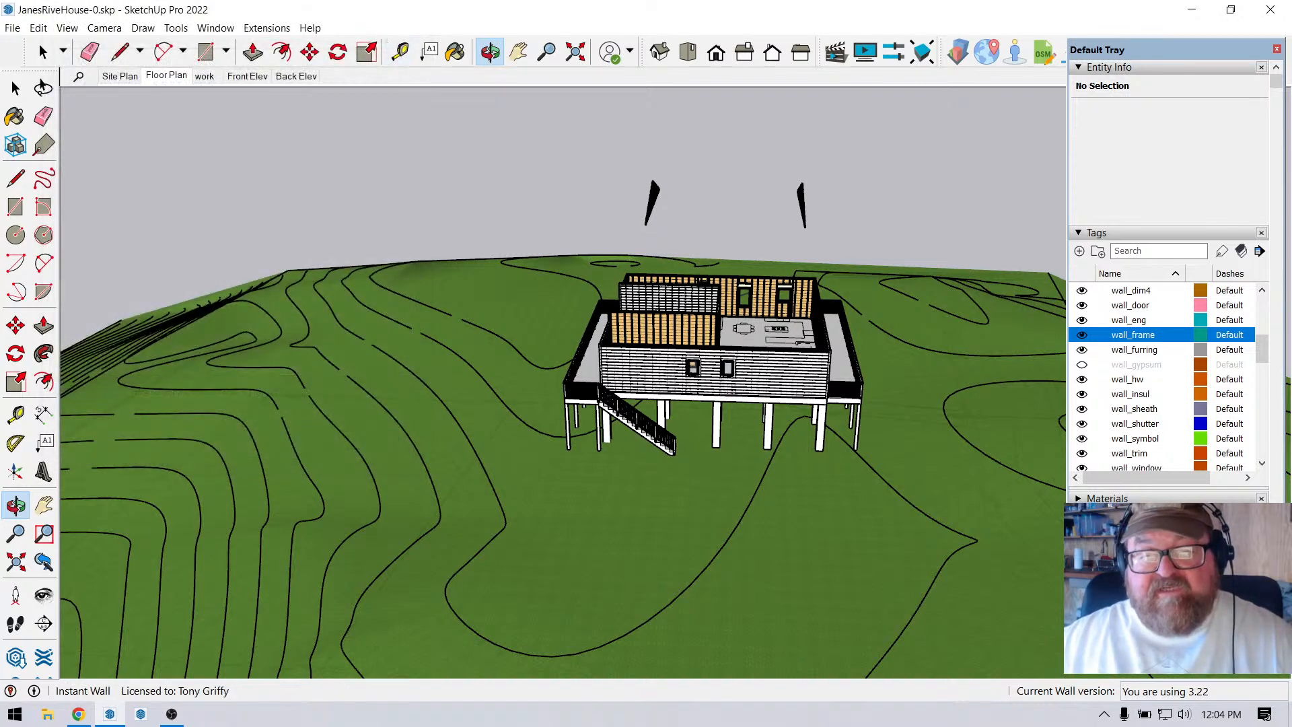
Restore the work scene and present the complete house from its front corner.
drag(431, 403, 619, 447)
scroll(837, 330, up, 2)
click(204, 76)
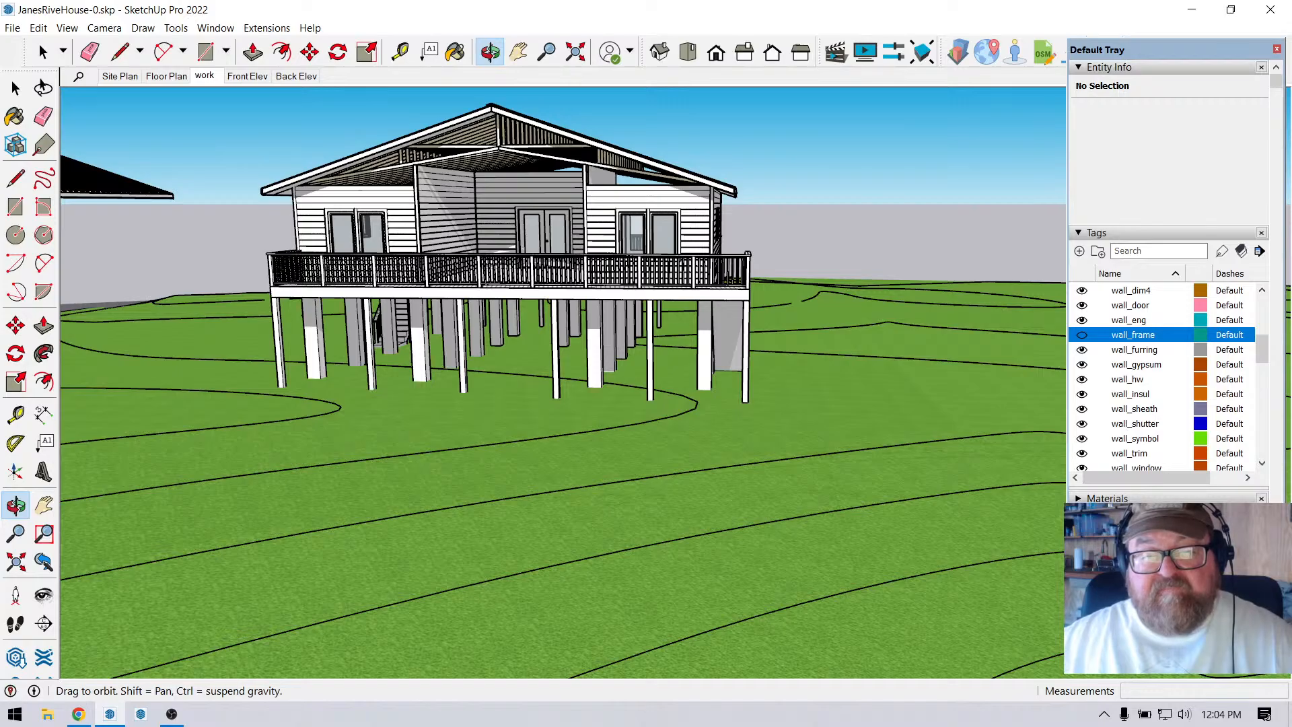
drag(430, 410, 606, 397)
middle_drag(404, 168, 626, 233)
scroll(579, 236, up, 2)
scroll(646, 249, down, 2)
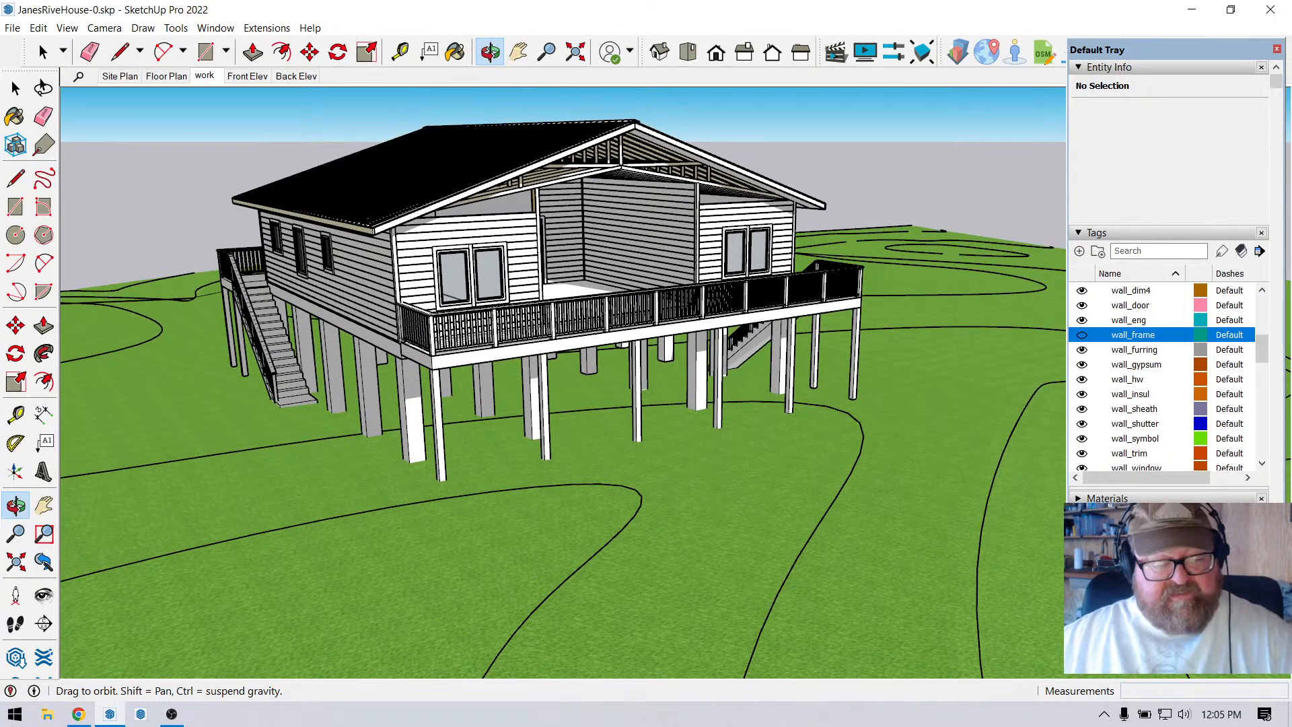
Switch to Chrome and view the Request for Service form on atdrafting.com.
click(78, 713)
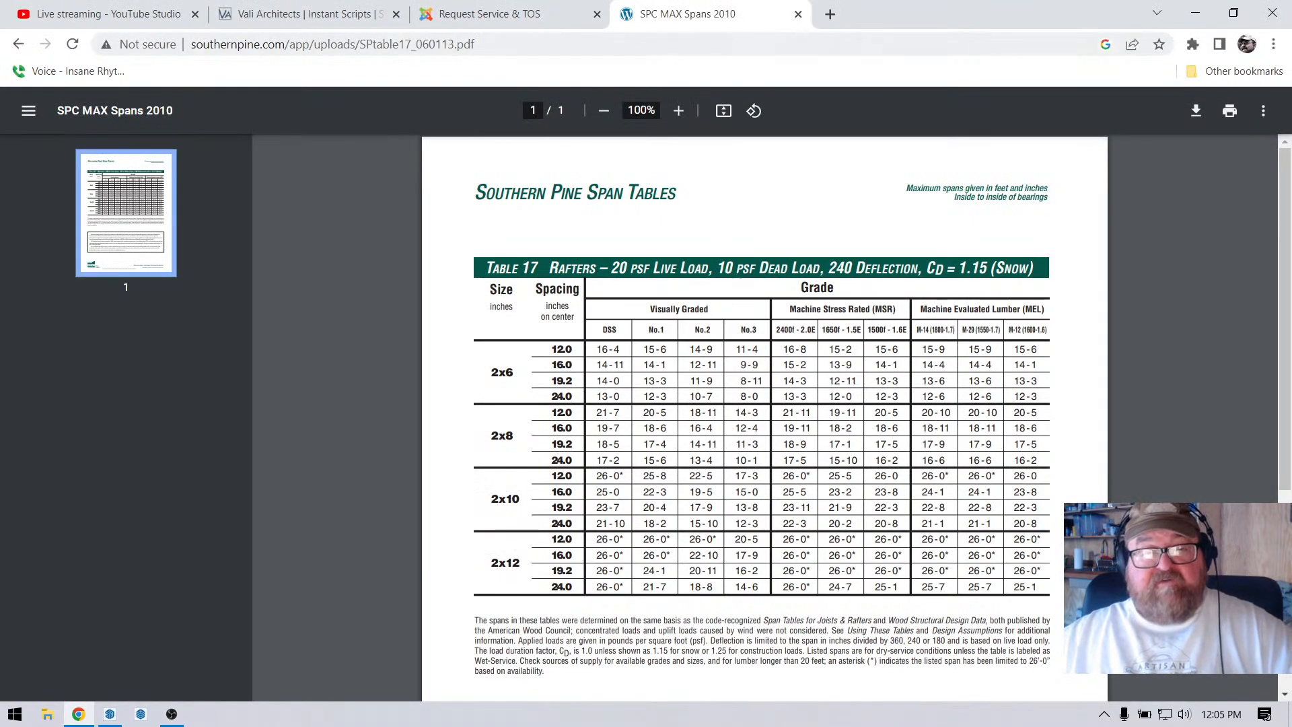
click(309, 14)
click(498, 14)
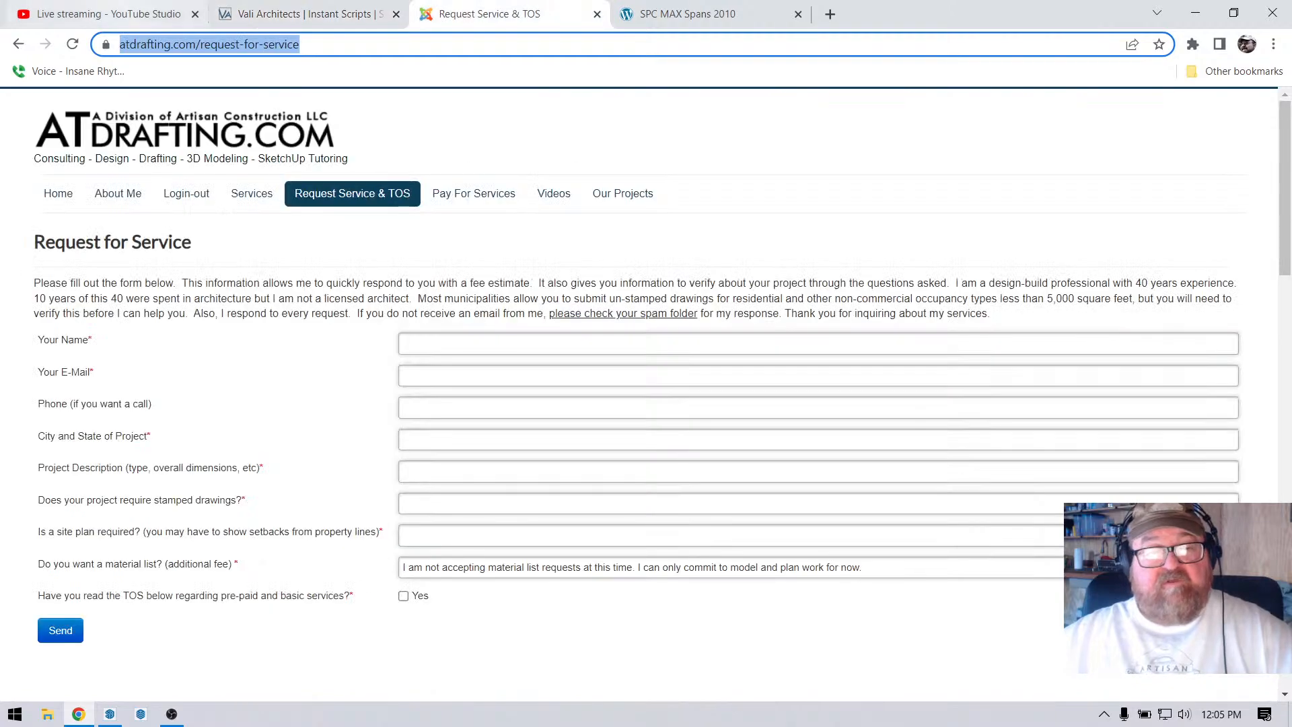
click(108, 14)
click(501, 14)
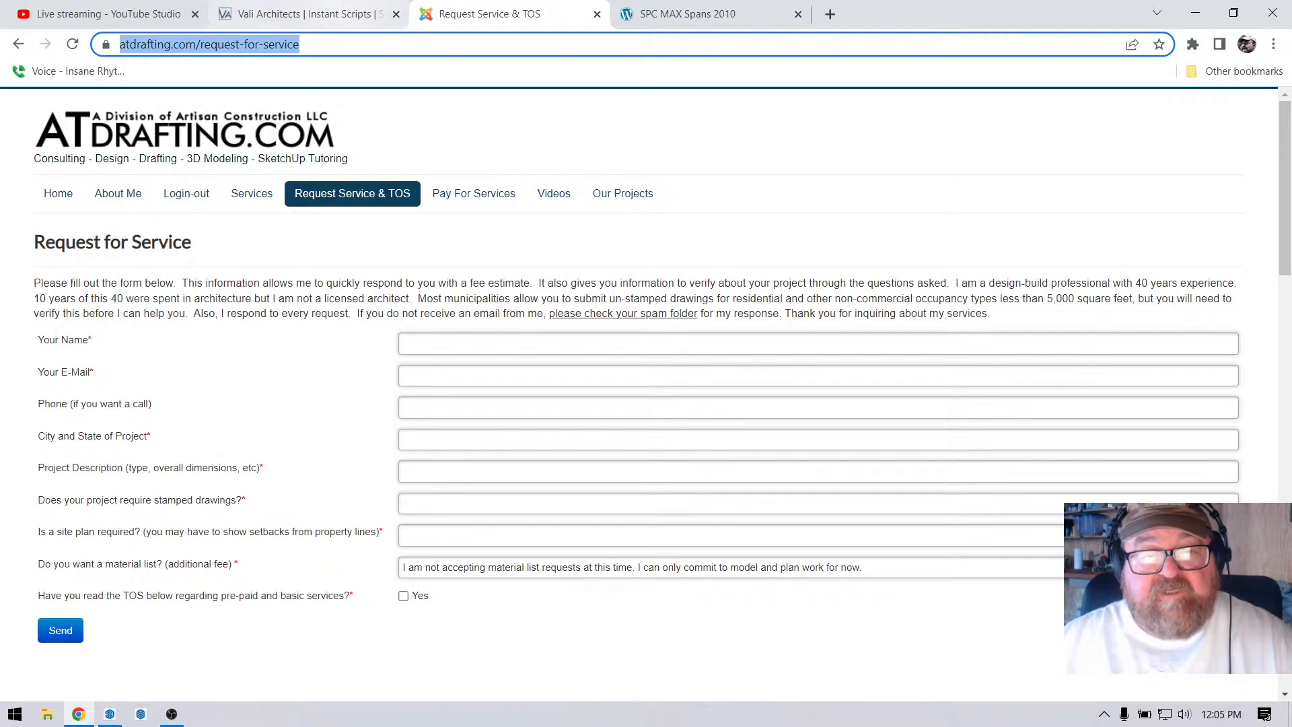
Look through the Vali Architects home page down to its site map and back to its header.
click(306, 13)
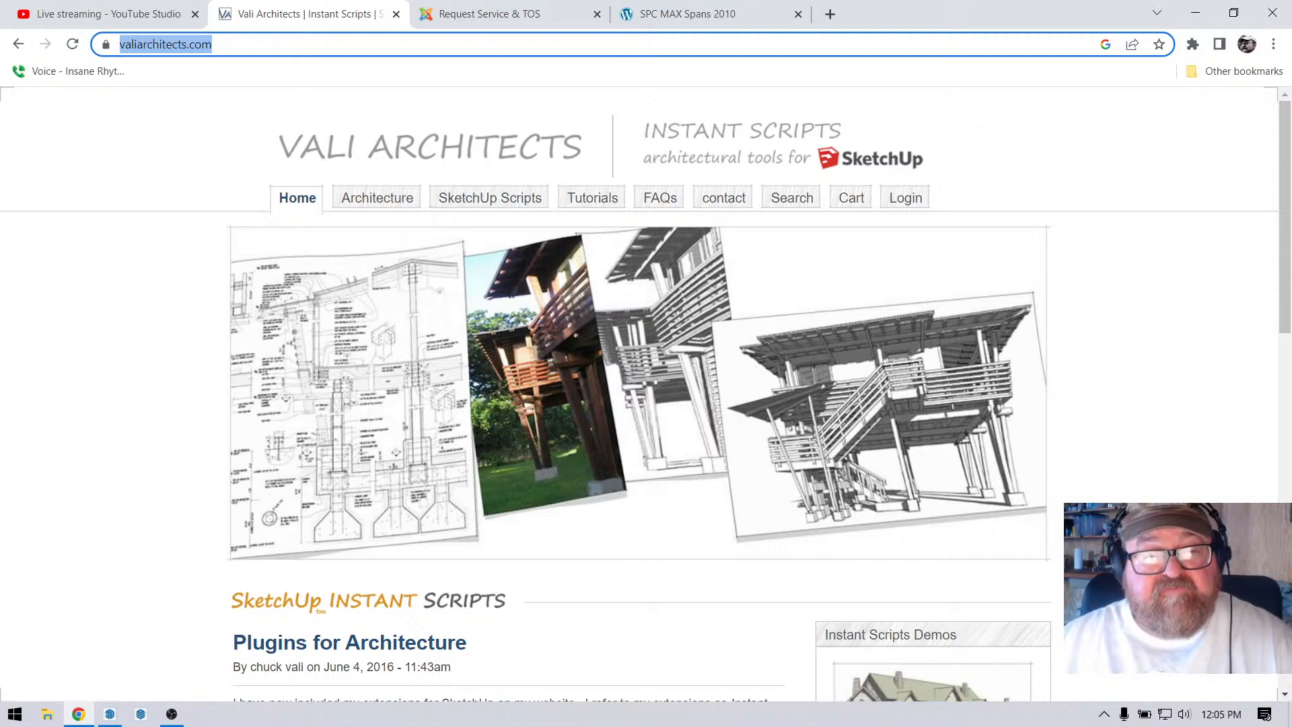
scroll(646, 393, down, 15)
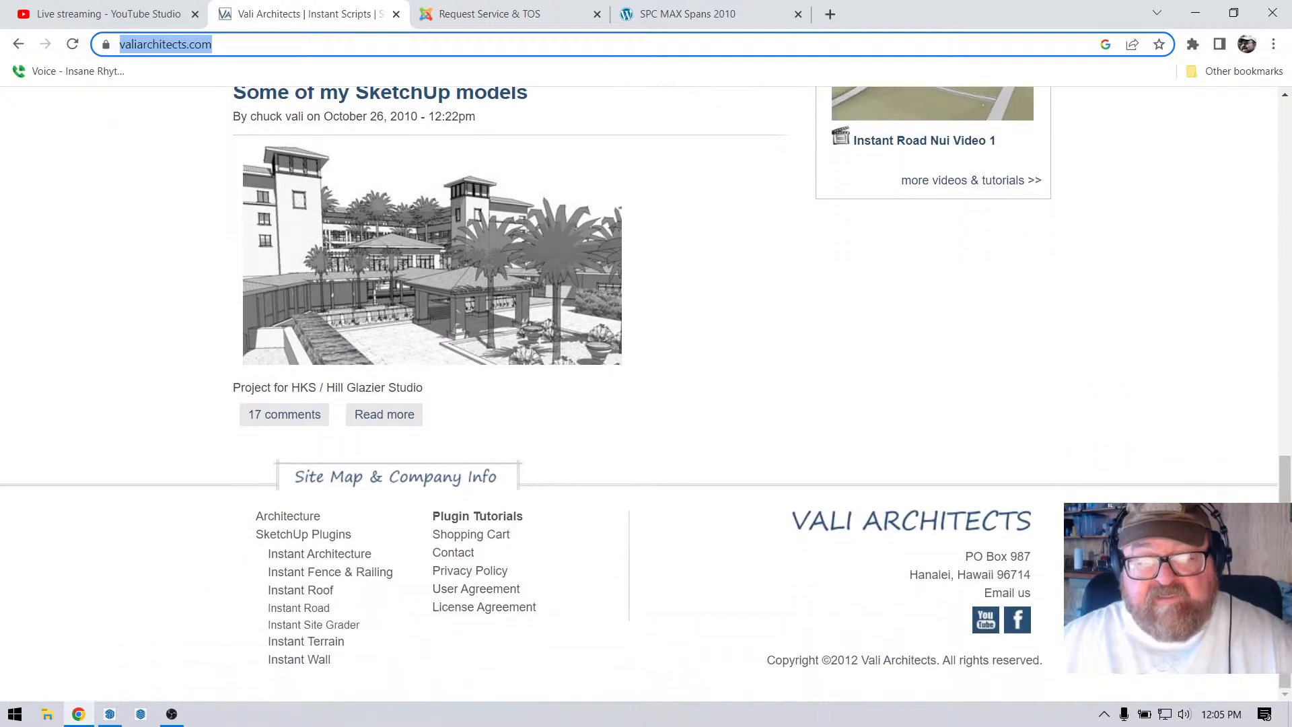
scroll(646, 394, up, 15)
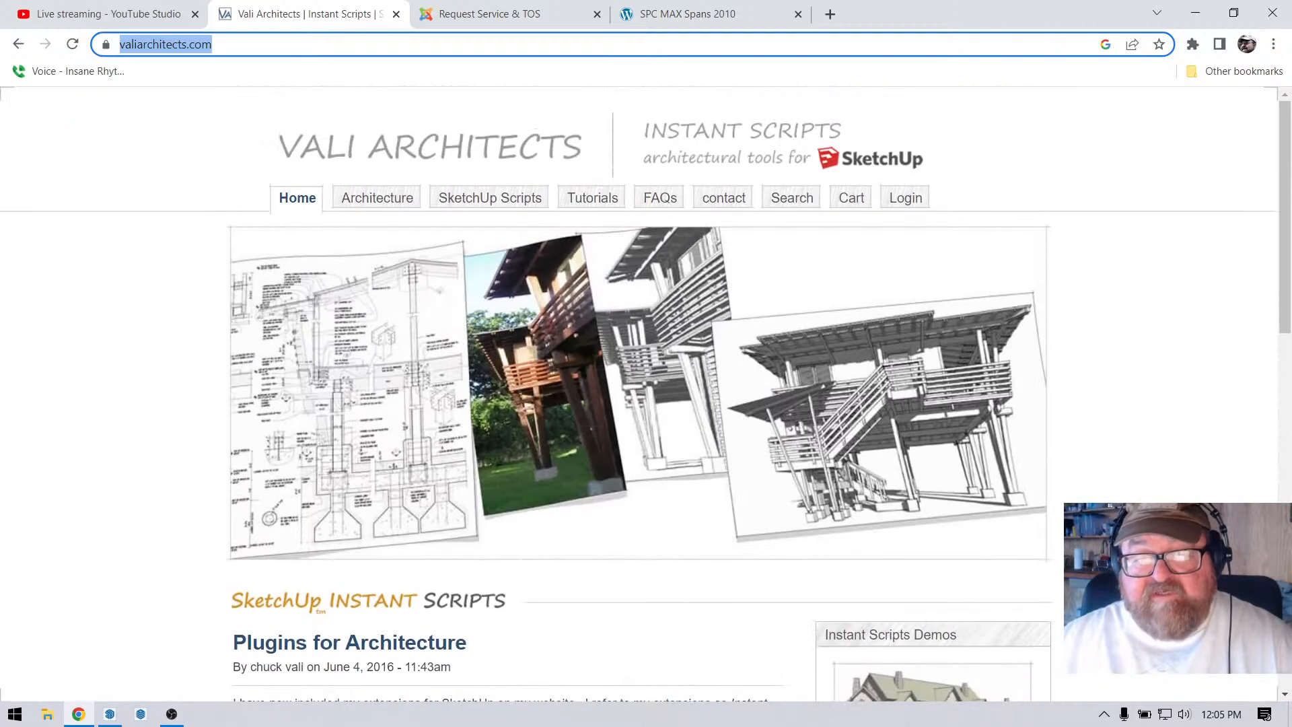
Return to the YouTube Studio live streaming page and request to end the stream.
click(108, 14)
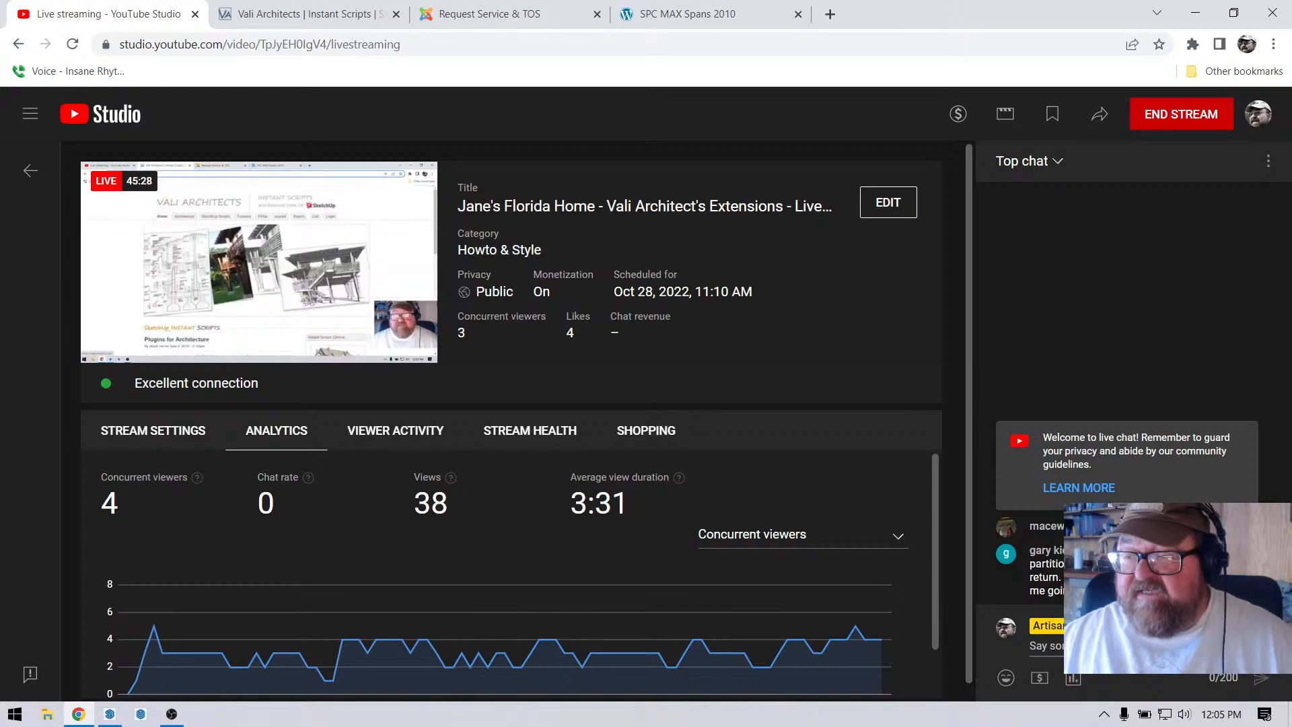
click(1181, 114)
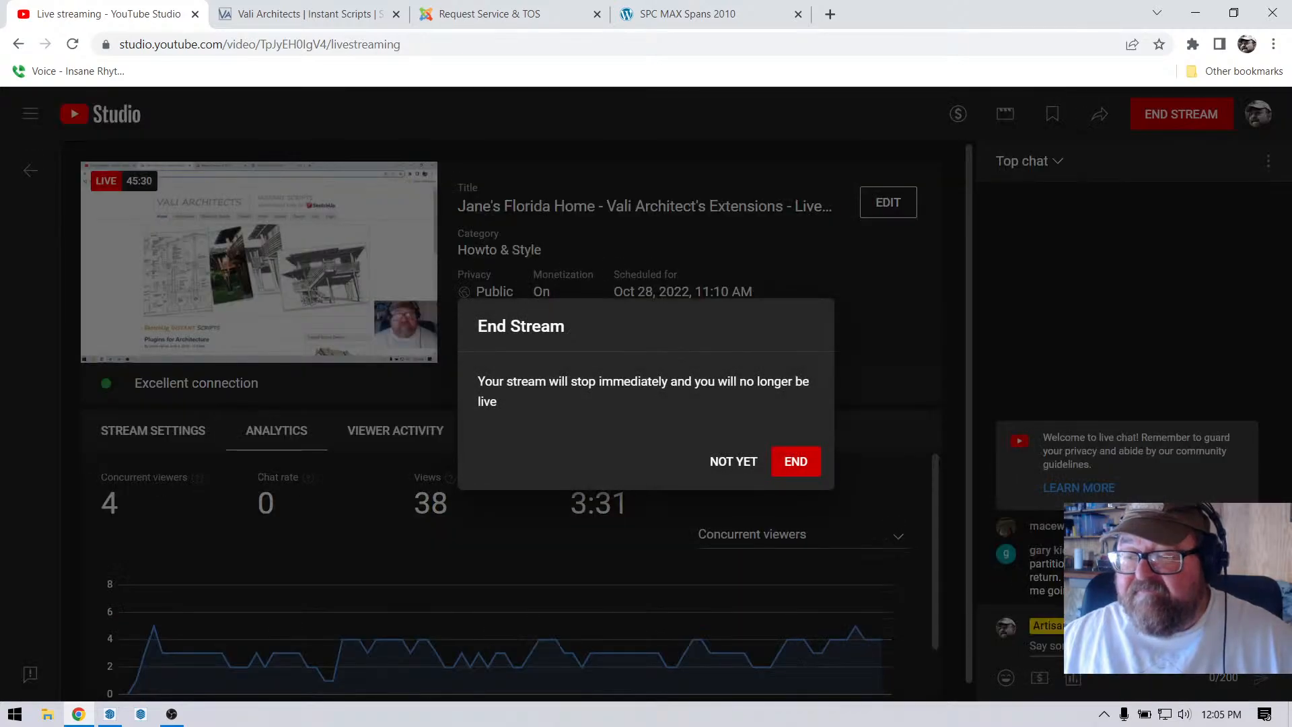